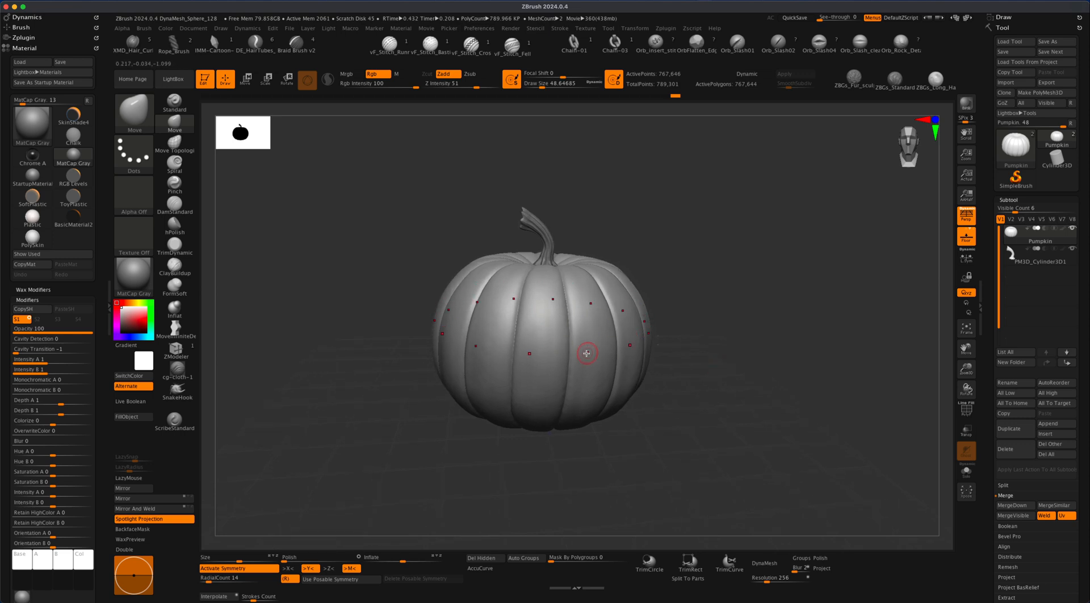
# - Turn off symmetry and the perspective view for the pumpkin
pyautogui.press('x')
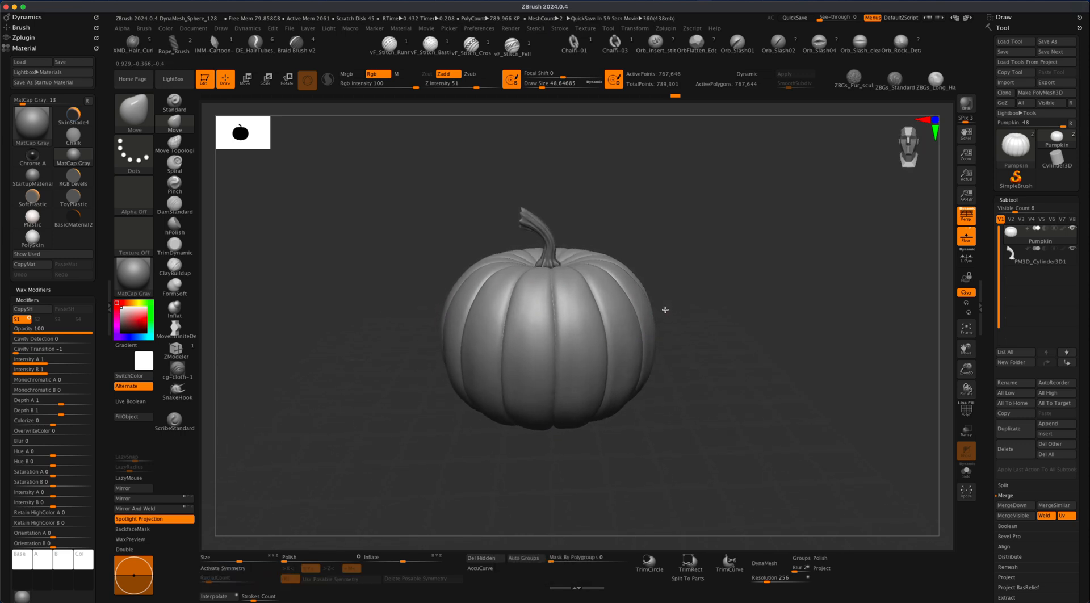
pyautogui.hotkey('alt', 'shift')
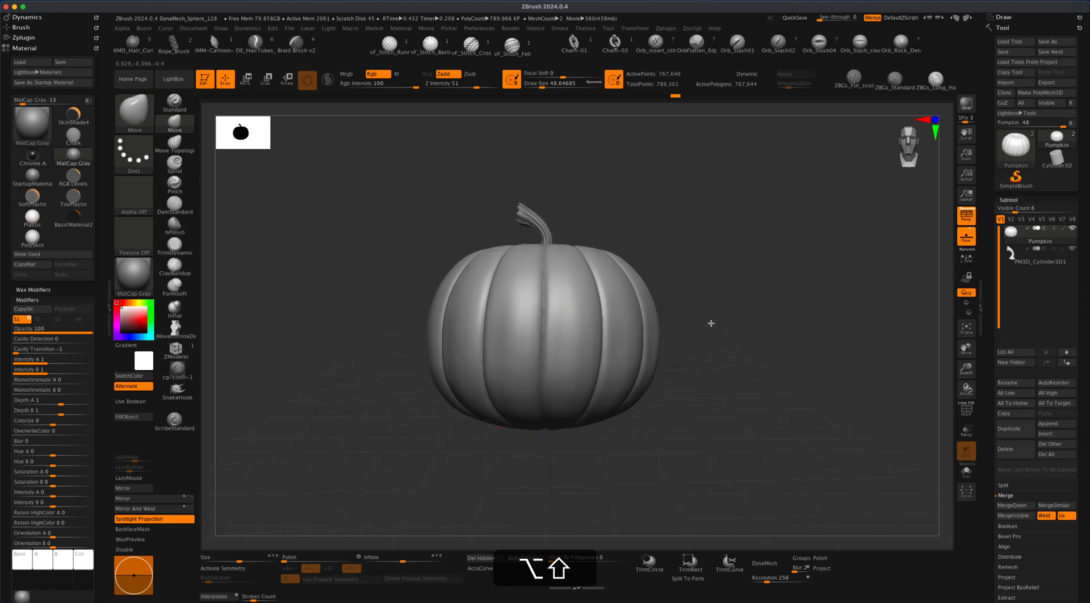
pyautogui.keyDown('alt'); pyautogui.moveTo(708, 339); pyautogui.dragTo(628, 304); pyautogui.keyUp('alt')
pyautogui.click(971, 219)
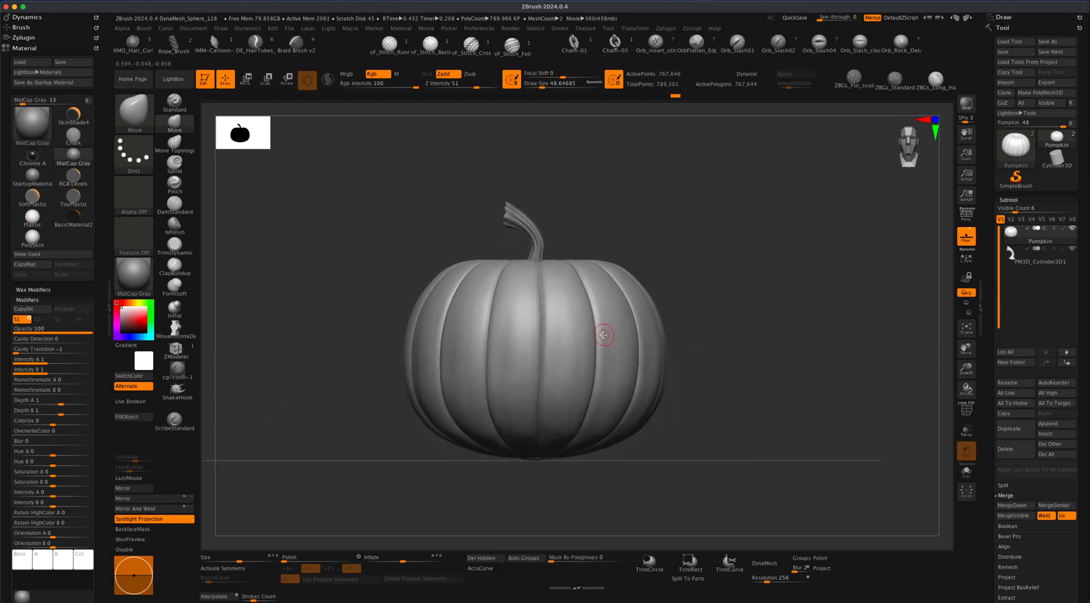
pyautogui.keyDown('alt'); pyautogui.moveTo(708, 374); pyautogui.dragTo(608, 348); pyautogui.keyUp('alt')
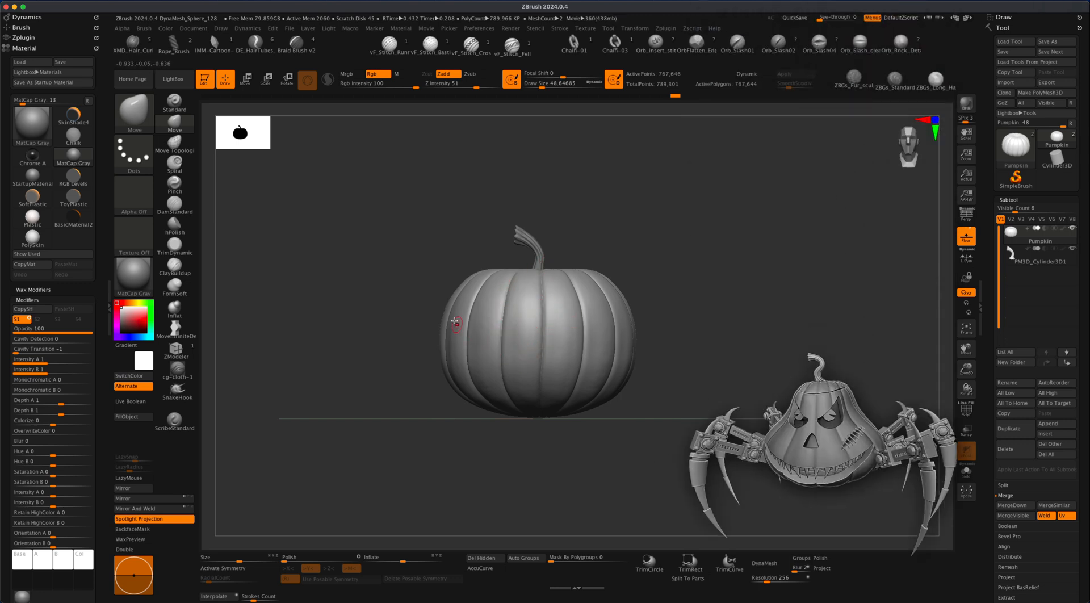
pyautogui.keyDown('alt'); pyautogui.moveTo(679, 404); pyautogui.dragTo(674, 344); pyautogui.keyUp('alt')
pyautogui.keyDown('alt'); pyautogui.moveTo(523, 319); pyautogui.dragTo(571, 331); pyautogui.keyUp('alt')
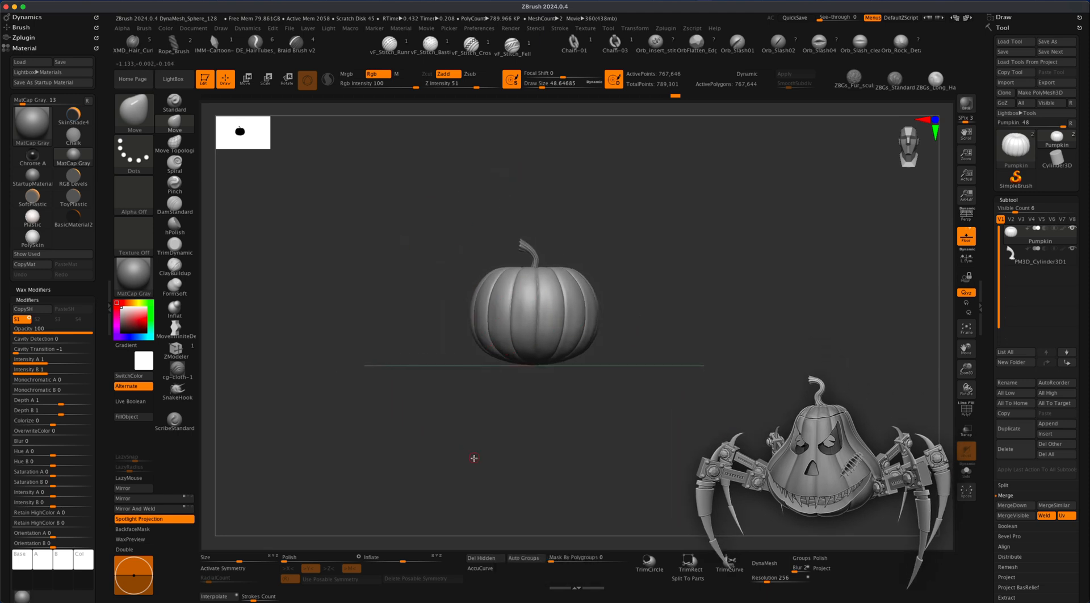
pyautogui.keyDown('alt'); pyautogui.moveTo(681, 331); pyautogui.dragTo(676, 353); pyautogui.keyUp('alt')
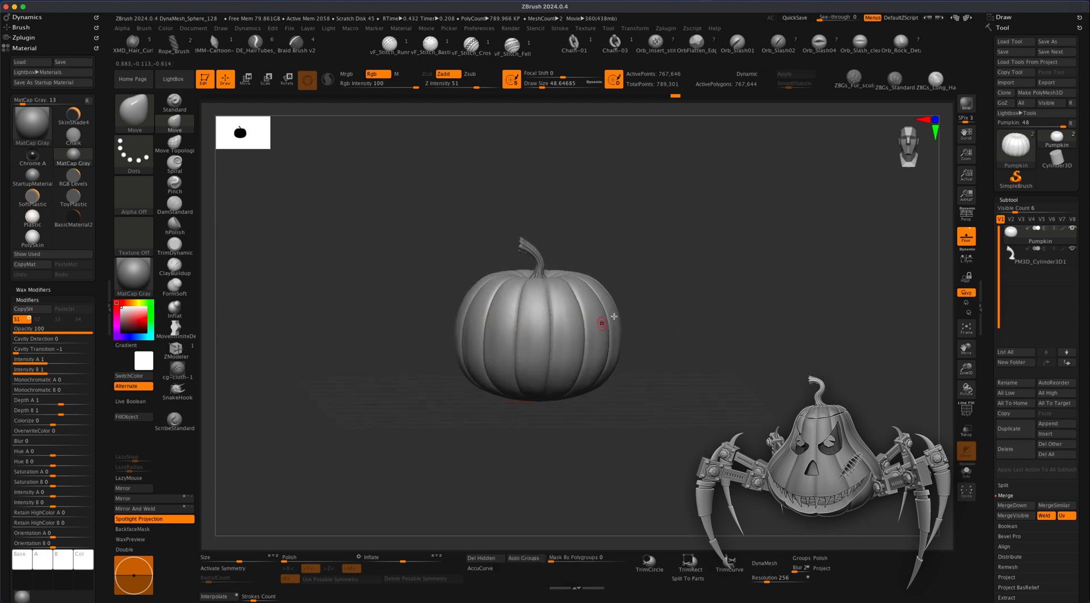
pyautogui.moveTo(678, 323)
pyautogui.mouseDown()
pyautogui.moveTo(666, 325)
pyautogui.moveTo(687, 324)
pyautogui.mouseUp()
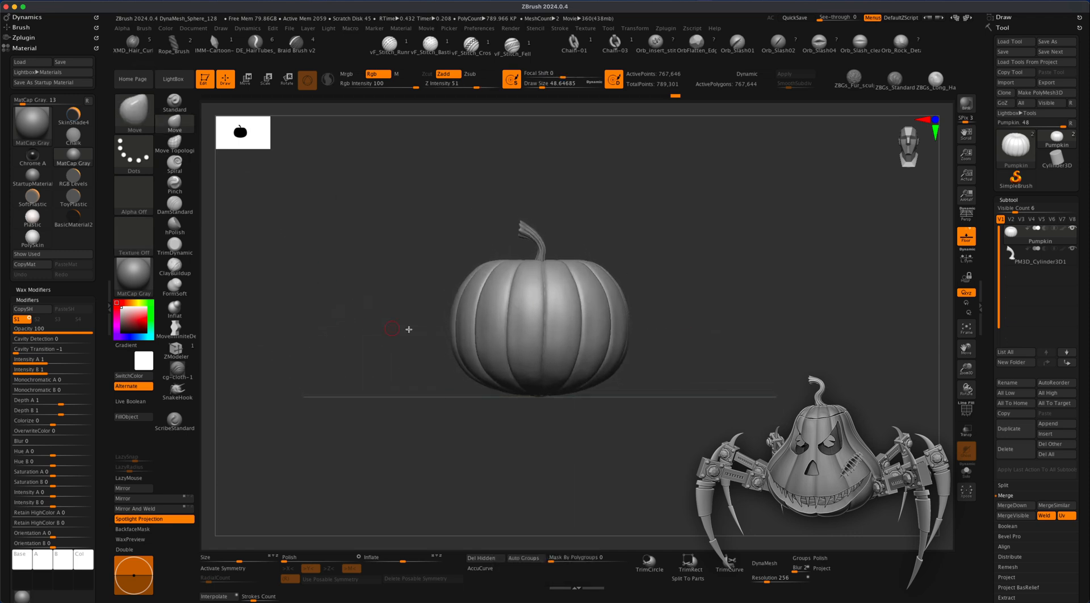
pyautogui.keyDown('alt'); pyautogui.moveTo(641, 332); pyautogui.dragTo(703, 361); pyautogui.keyUp('alt')
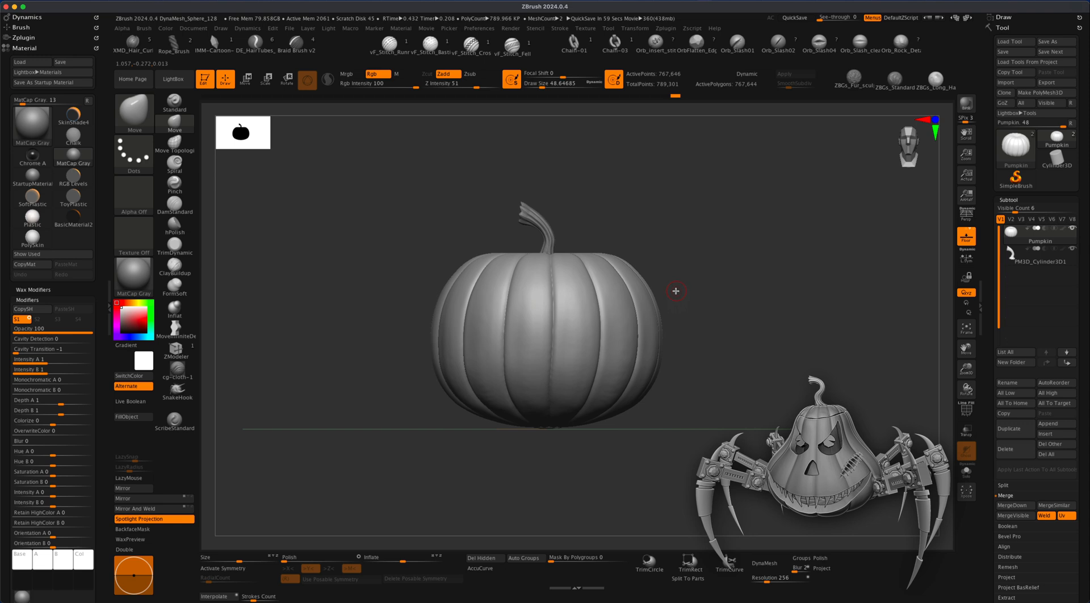
# - Enlarge the Move brush to about 430 and hide the stem subtool
pyautogui.press('s')
pyautogui.moveTo(675, 291)
pyautogui.mouseDown()
pyautogui.moveTo(715, 291)
pyautogui.moveTo(703, 291)
pyautogui.mouseUp()
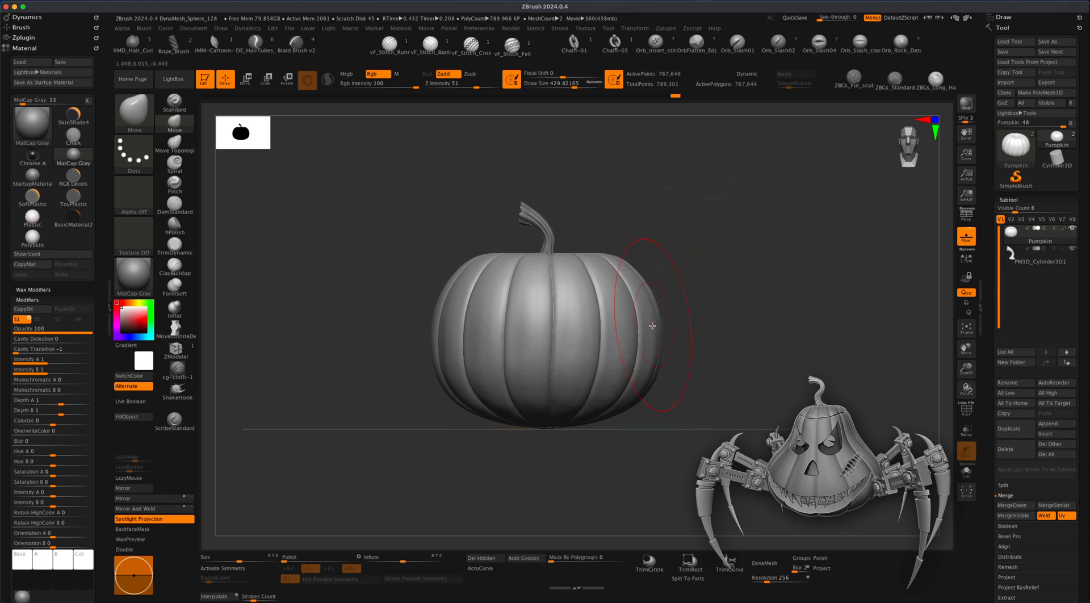
pyautogui.click(1073, 250)
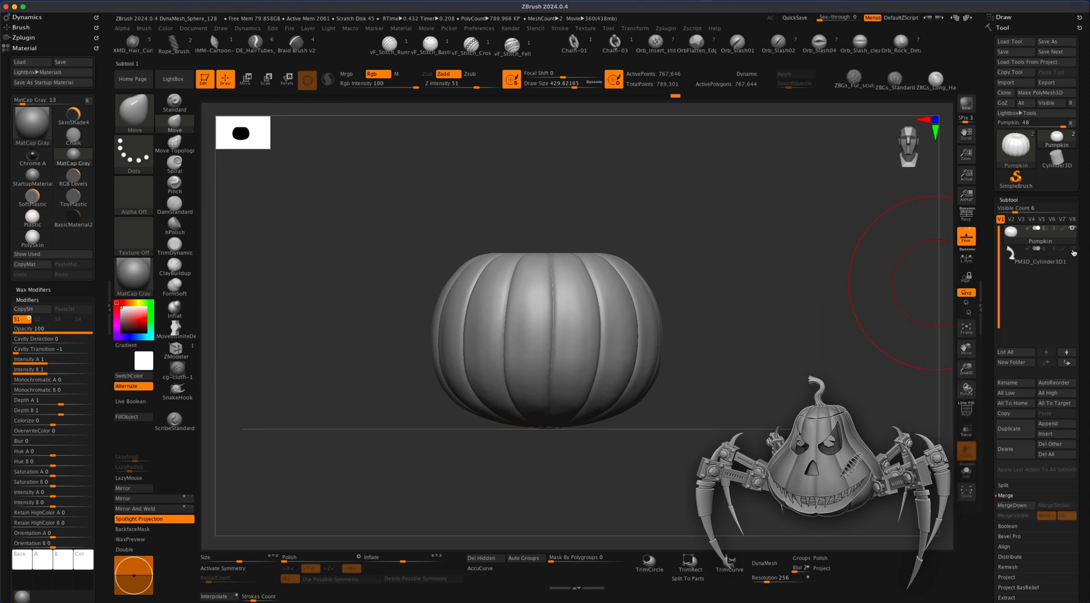
# - Enable mirror symmetry across the X axis for the pumpkin, with radial symmetry off
pyautogui.keyDown('alt'); pyautogui.moveTo(801, 352); pyautogui.dragTo(733, 344); pyautogui.keyUp('alt')
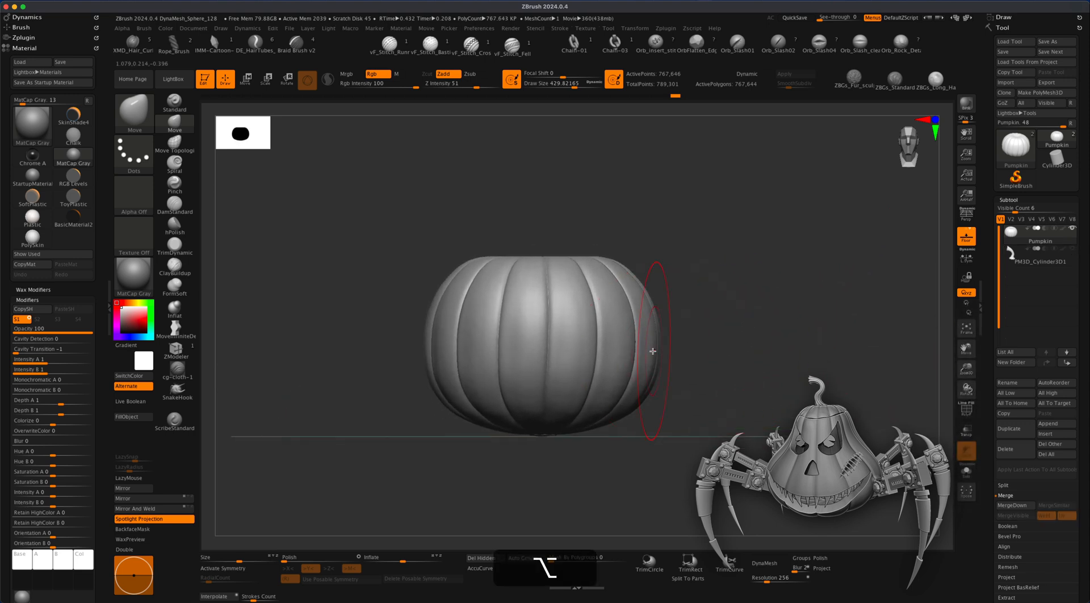
pyautogui.press('x')
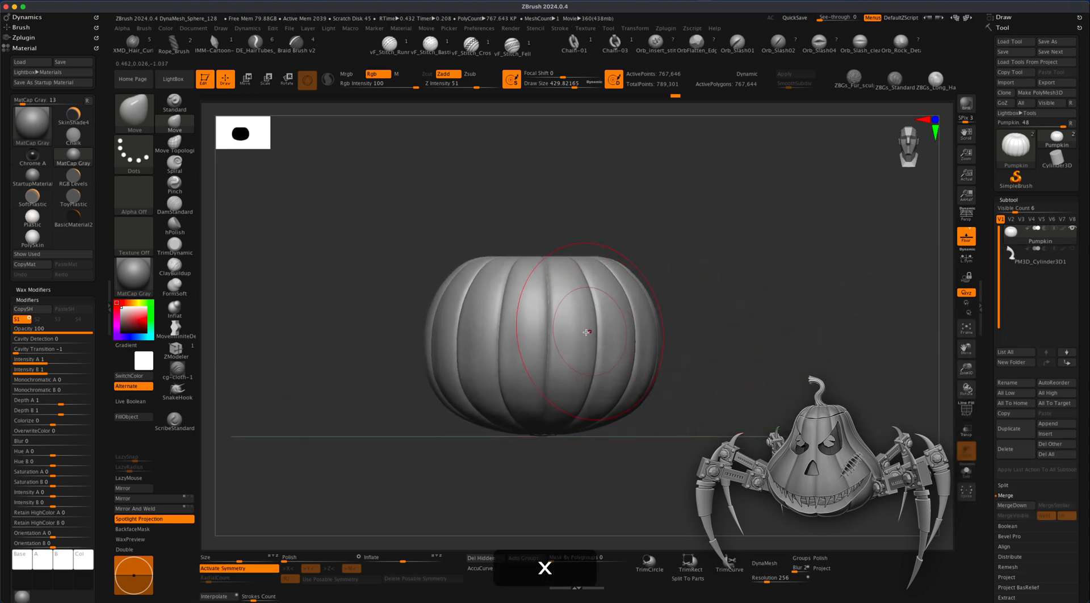
pyautogui.click(293, 580)
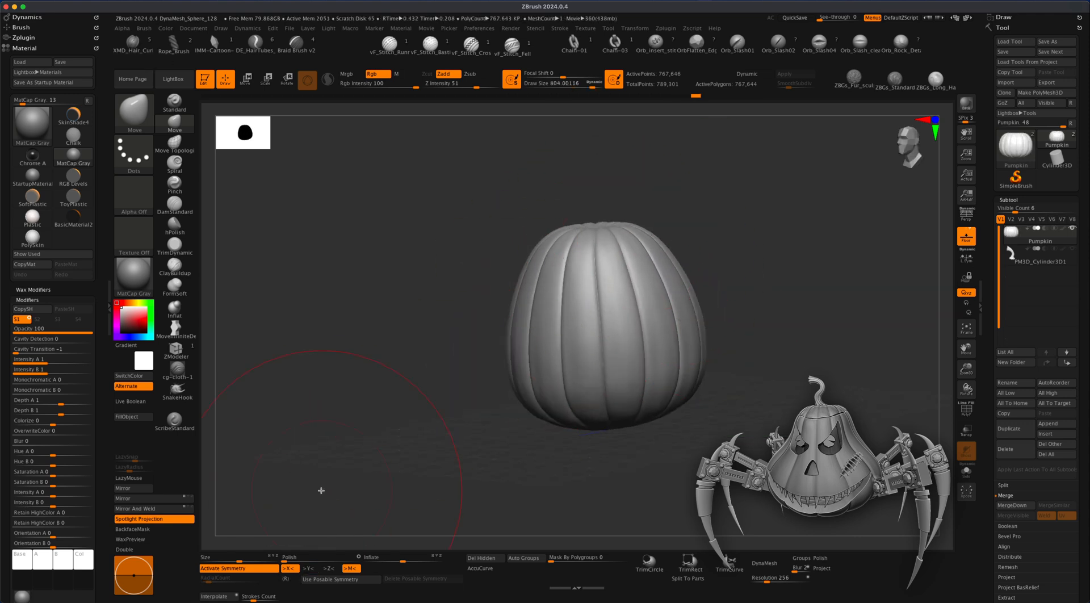
# - Pull the pumpkin's sides inward toward the top in front view, using the Move brush at a size of about 804
pyautogui.keyDown('shift'); pyautogui.moveTo(322, 491); pyautogui.dragTo(654, 279); pyautogui.keyUp('shift')
pyautogui.moveTo(737, 260); pyautogui.dragTo(770, 261)
pyautogui.moveTo(656, 266)
pyautogui.mouseDown()
pyautogui.moveTo(725, 272)
pyautogui.moveTo(682, 262)
pyautogui.mouseUp()
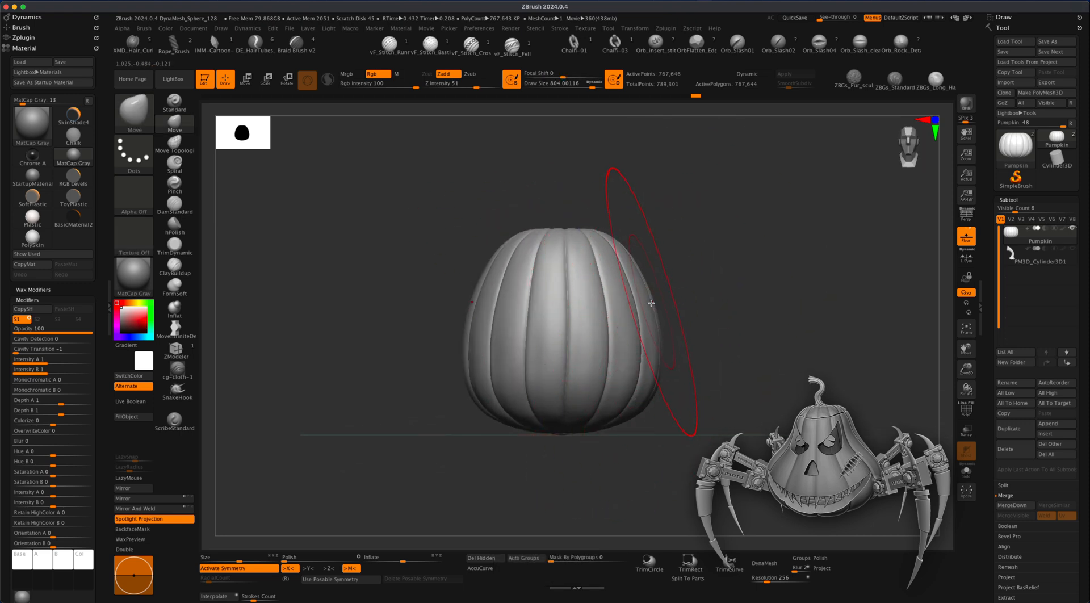
pyautogui.moveTo(651, 307)
pyautogui.mouseDown()
pyautogui.moveTo(641, 308)
pyautogui.moveTo(662, 307)
pyautogui.moveTo(629, 306)
pyautogui.mouseUp()
# - Reduce the Move brush to about 460 and pull the upper body inward from a turned view to narrow the crown
pyautogui.press('s')
pyautogui.moveTo(723, 316); pyautogui.dragTo(662, 316)
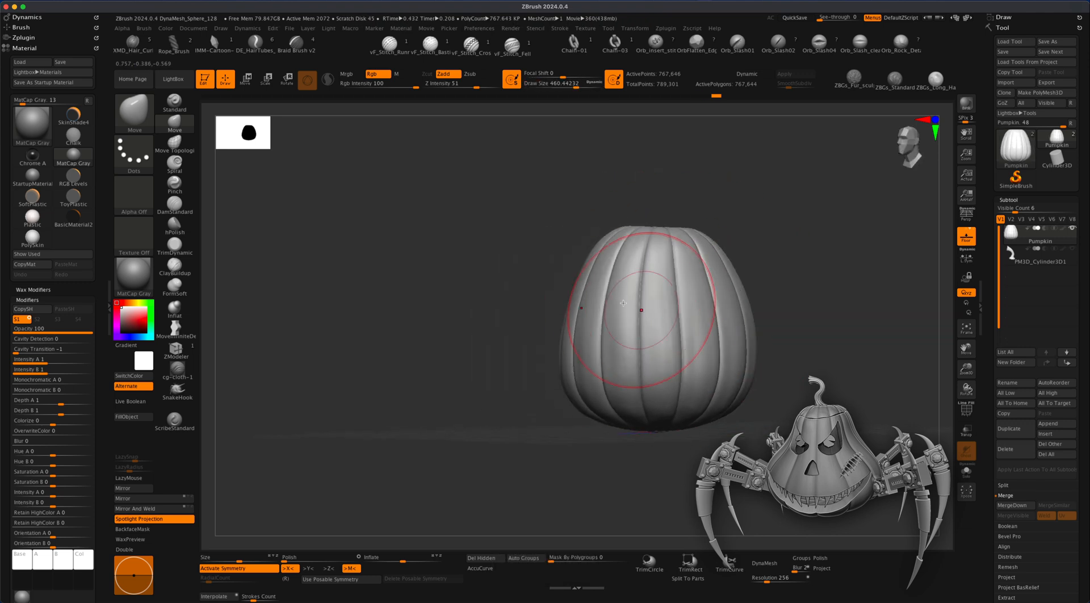
pyautogui.moveTo(723, 292); pyautogui.dragTo(707, 290)
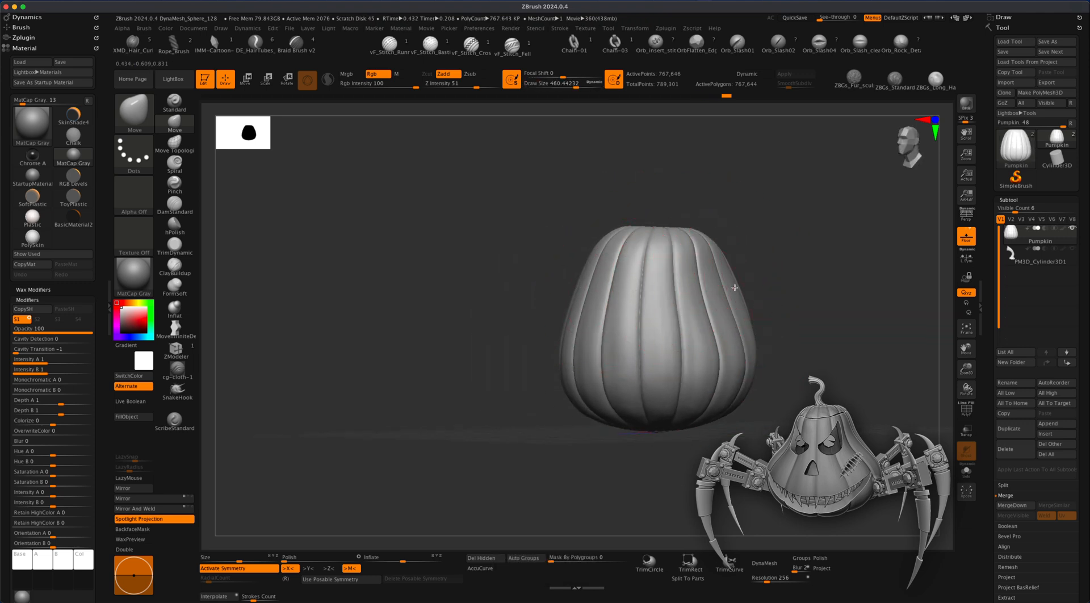
pyautogui.moveTo(786, 302); pyautogui.dragTo(746, 299)
# - Reshape the pumpkin from several angles with the Move brush, tapering the upper body toward a broader base
pyautogui.press('s')
pyautogui.moveTo(502, 331); pyautogui.dragTo(525, 330)
pyautogui.moveTo(471, 371)
pyautogui.mouseDown()
pyautogui.moveTo(523, 381)
pyautogui.moveTo(463, 372)
pyautogui.mouseUp()
pyautogui.moveTo(704, 387)
pyautogui.mouseDown()
pyautogui.moveTo(715, 390)
pyautogui.moveTo(713, 404)
pyautogui.moveTo(690, 406)
pyautogui.moveTo(730, 391)
pyautogui.moveTo(757, 423)
pyautogui.moveTo(789, 402)
pyautogui.mouseUp()
pyautogui.moveTo(595, 393); pyautogui.dragTo(583, 394)
pyautogui.moveTo(779, 404)
pyautogui.mouseDown()
pyautogui.moveTo(799, 404)
pyautogui.moveTo(593, 418)
pyautogui.moveTo(311, 411)
pyautogui.mouseUp()
pyautogui.keyDown('alt'); pyautogui.keyDown('shift'); pyautogui.moveTo(710, 374); pyautogui.dragTo(736, 388); pyautogui.keyUp('shift'); pyautogui.keyUp('alt')
# - Refine the sloping sides below the crown with the Move brush enlarged to about 500
pyautogui.press('s')
pyautogui.moveTo(664, 275); pyautogui.dragTo(588, 257)
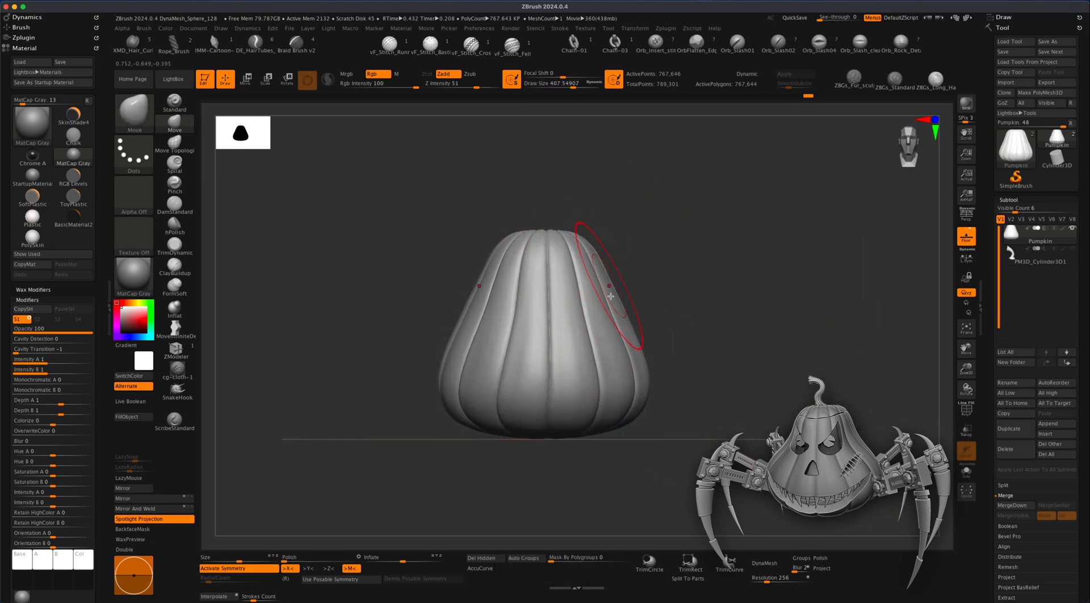
pyautogui.press('s')
pyautogui.moveTo(678, 370); pyautogui.dragTo(649, 385)
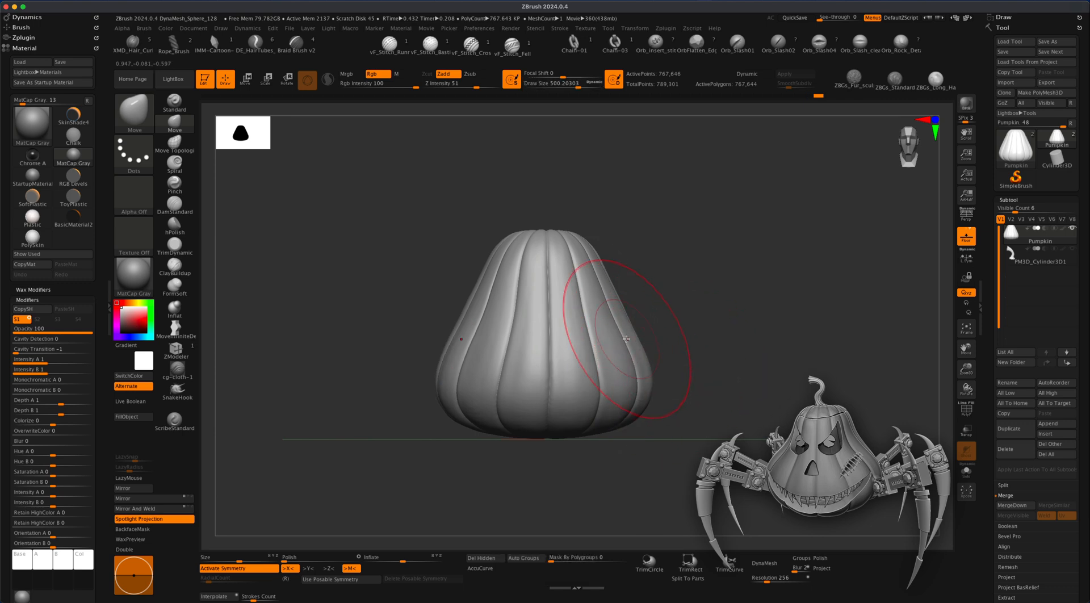
pyautogui.moveTo(627, 331); pyautogui.dragTo(617, 325)
pyautogui.keyDown('alt'); pyautogui.moveTo(710, 360); pyautogui.dragTo(725, 358); pyautogui.keyUp('alt')
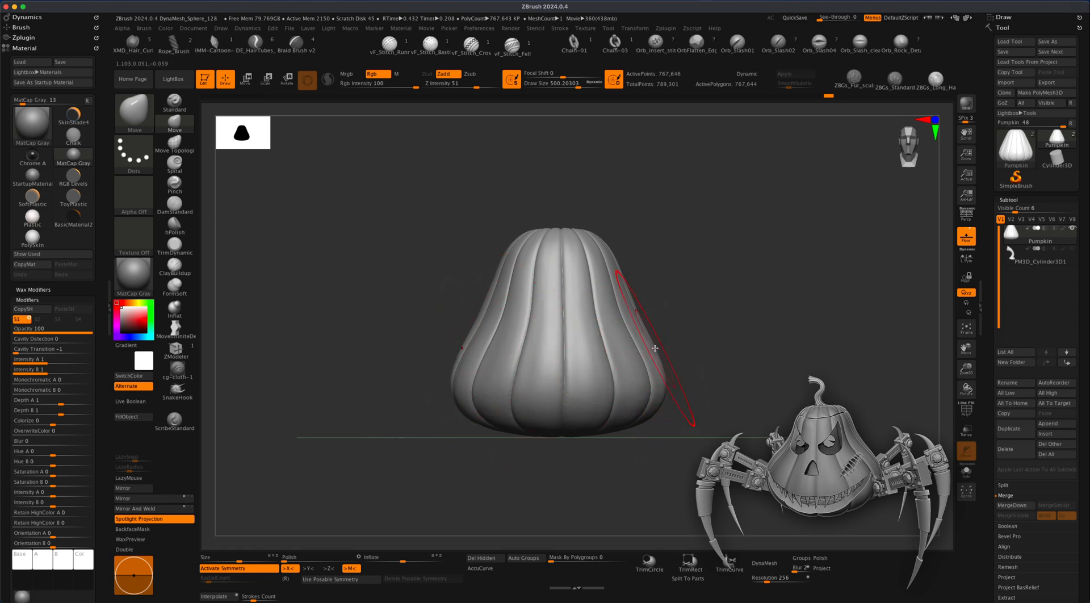
# - Enlarge the Move brush to about 611 and bulge the lower sides outward into a pear shape
pyautogui.press('s')
pyautogui.moveTo(675, 348)
pyautogui.mouseDown()
pyautogui.moveTo(669, 339)
pyautogui.moveTo(683, 343)
pyautogui.mouseUp()
pyautogui.moveTo(633, 379); pyautogui.dragTo(611, 377)
pyautogui.moveTo(508, 384); pyautogui.dragTo(500, 381)
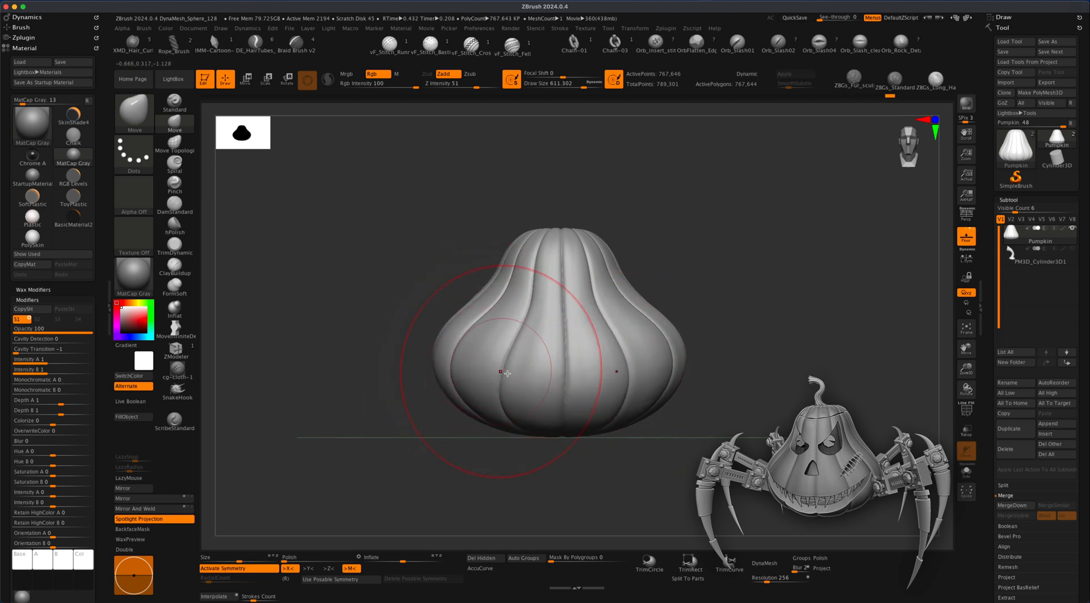
pyautogui.moveTo(673, 337)
pyautogui.mouseDown()
pyautogui.moveTo(648, 311)
pyautogui.moveTo(696, 321)
pyautogui.mouseUp()
pyautogui.keyDown('alt'); pyautogui.moveTo(721, 361); pyautogui.dragTo(715, 353); pyautogui.keyUp('alt')
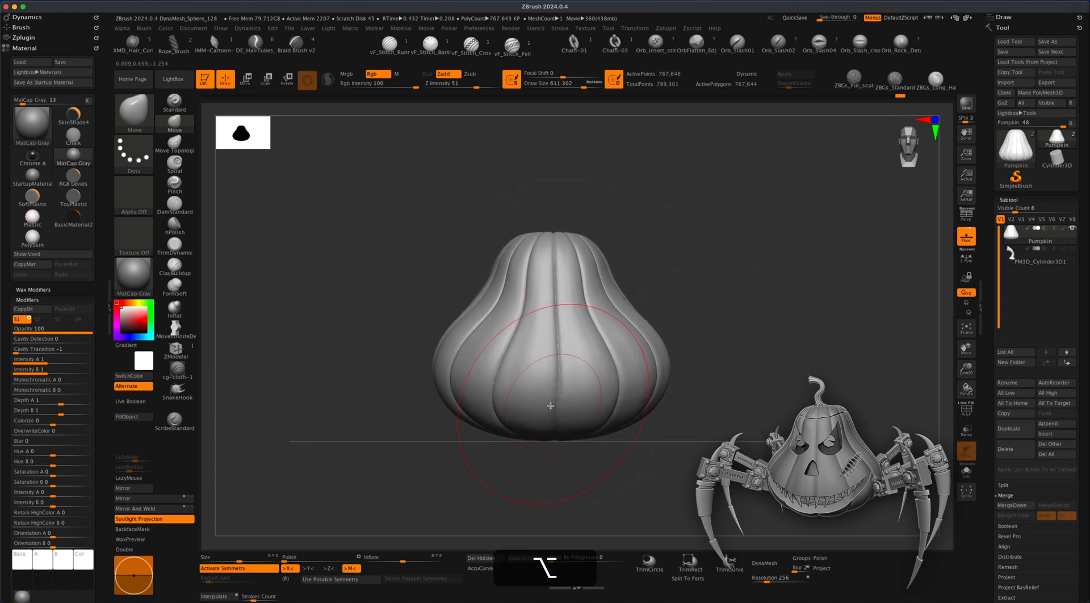
# - Reduce the Move brush to about 358 and adjust the pumpkin's lower front
pyautogui.press('s')
pyautogui.moveTo(750, 407); pyautogui.dragTo(735, 407)
pyautogui.moveTo(588, 378); pyautogui.dragTo(558, 377)
pyautogui.keyDown('alt'); pyautogui.moveTo(714, 398); pyautogui.dragTo(716, 392); pyautogui.keyUp('alt')
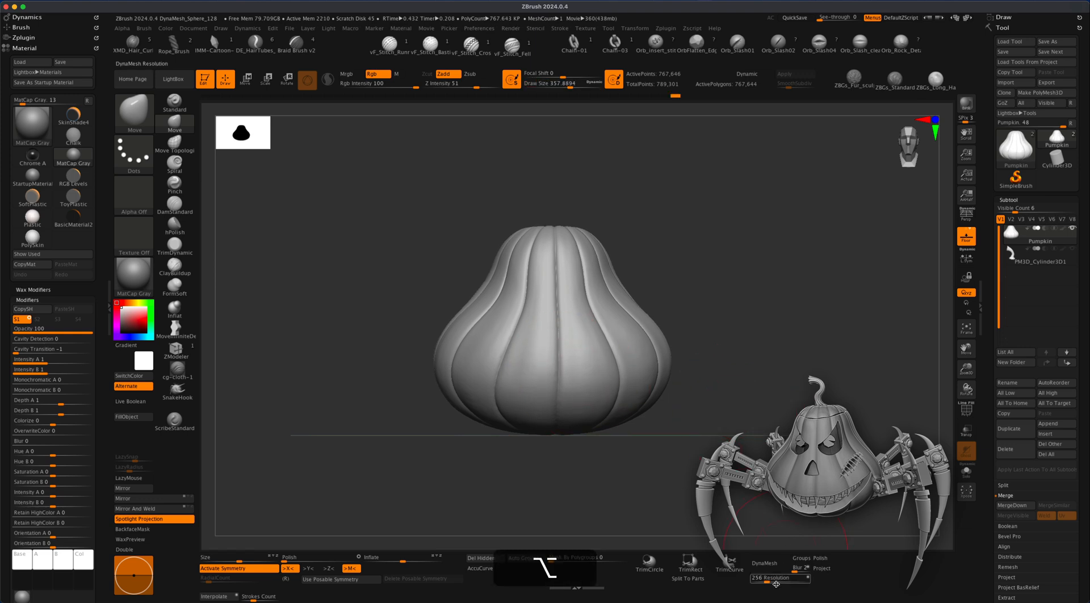
# - Inspect the lower ribs up close and reduce the brush size to about 182
pyautogui.click(762, 563)
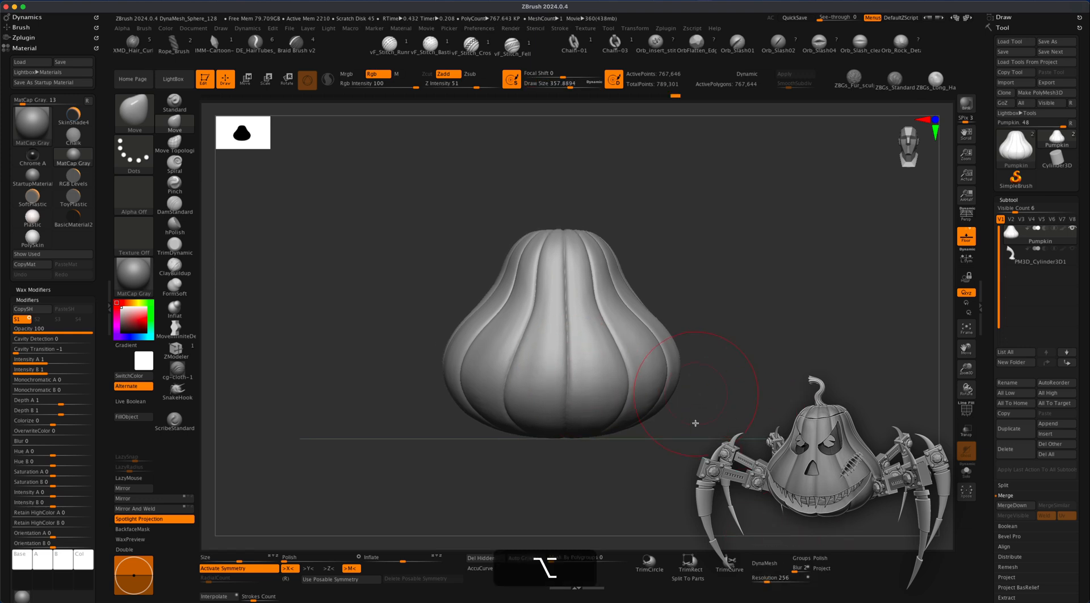
pyautogui.moveTo(573, 400)
pyautogui.keyDown('alt'); pyautogui.mouseDown(button='right')
pyautogui.moveTo(575, 352)
pyautogui.moveTo(542, 272)
pyautogui.mouseUp(button='right'); pyautogui.keyUp('alt')
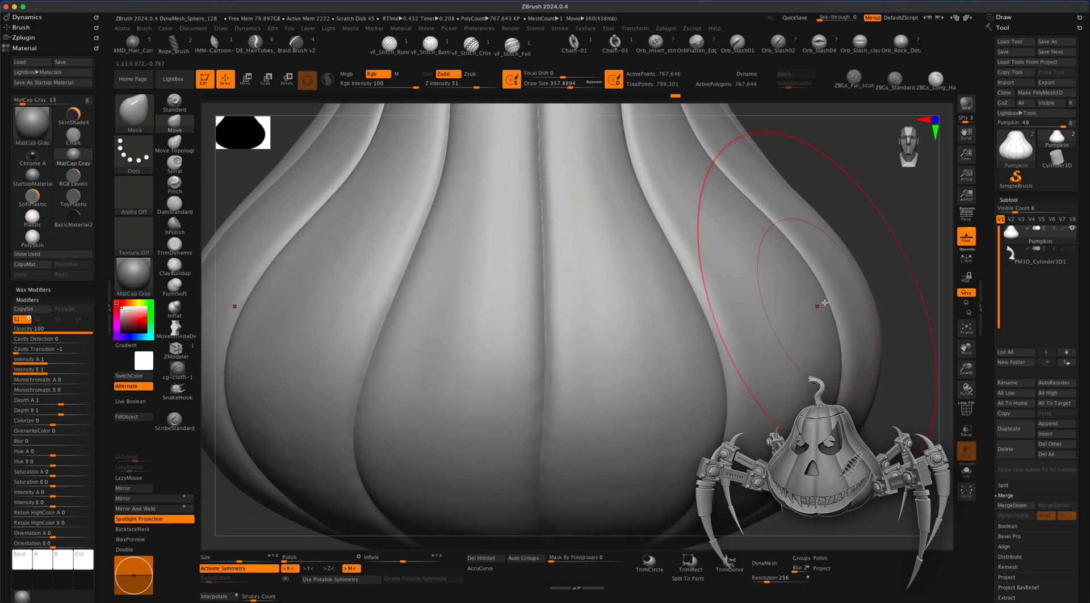
pyautogui.moveTo(901, 343)
pyautogui.keyDown('alt'); pyautogui.mouseDown()
pyautogui.moveTo(880, 248)
pyautogui.moveTo(812, 329)
pyautogui.moveTo(806, 362)
pyautogui.mouseUp(); pyautogui.keyUp('alt')
pyautogui.hotkey('alt', 's')
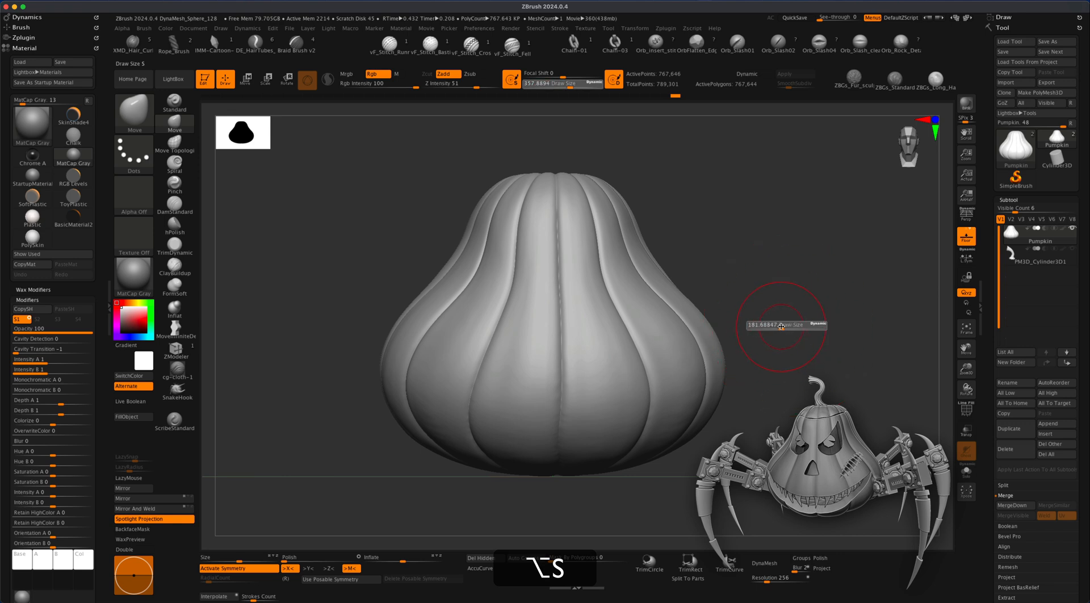
pyautogui.keyDown('alt'); pyautogui.moveTo(744, 310); pyautogui.dragTo(746, 340); pyautogui.keyUp('alt')
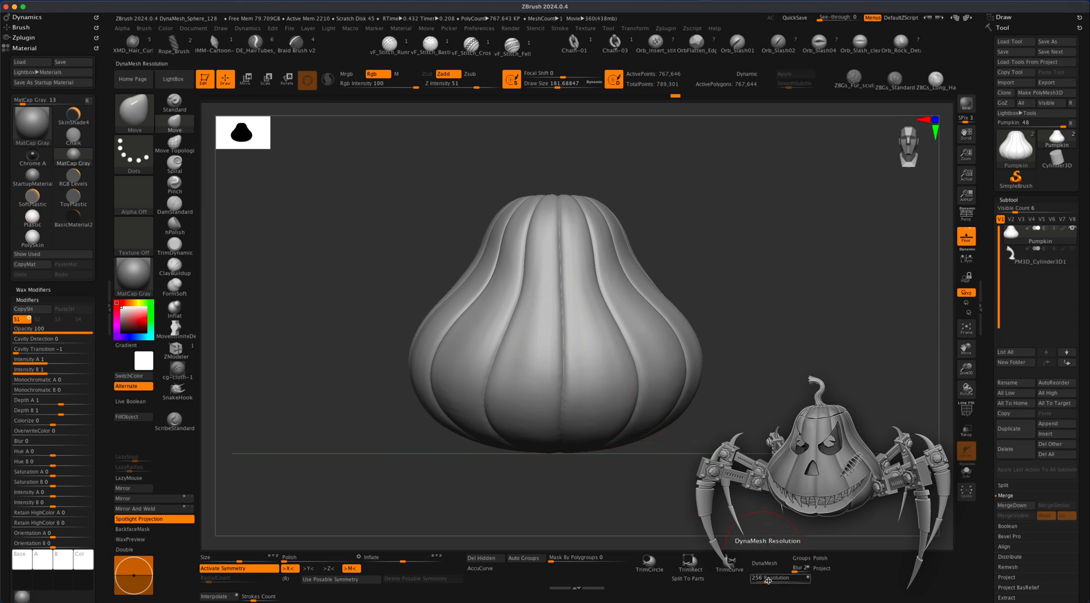
# - Set the DynaMesh resolution to 512 and remesh the pumpkin with DynaMesh
pyautogui.write('512')
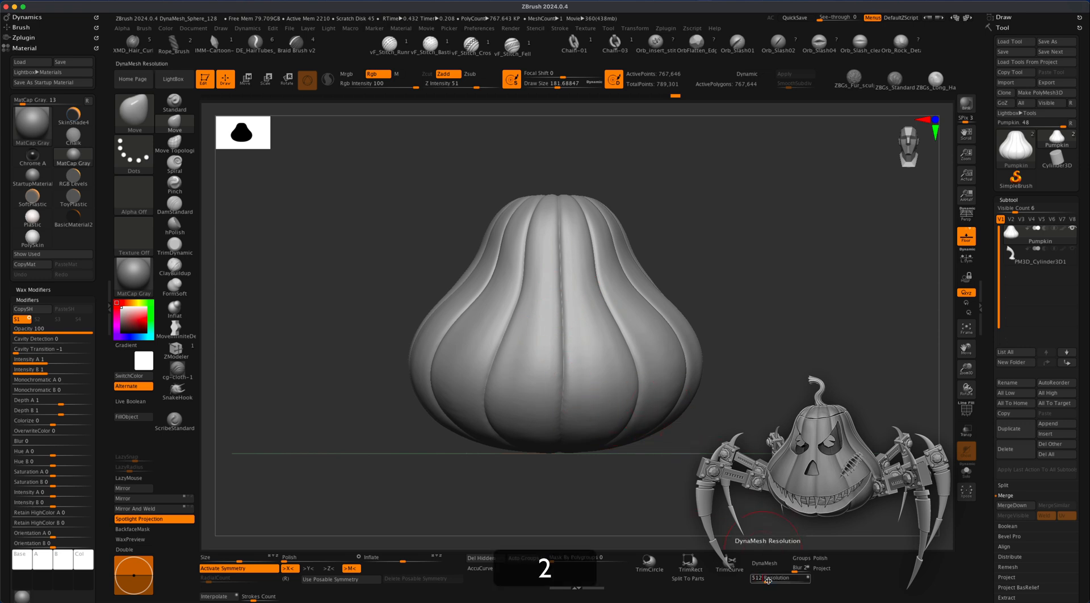
pyautogui.press('Return')
pyautogui.click(764, 563)
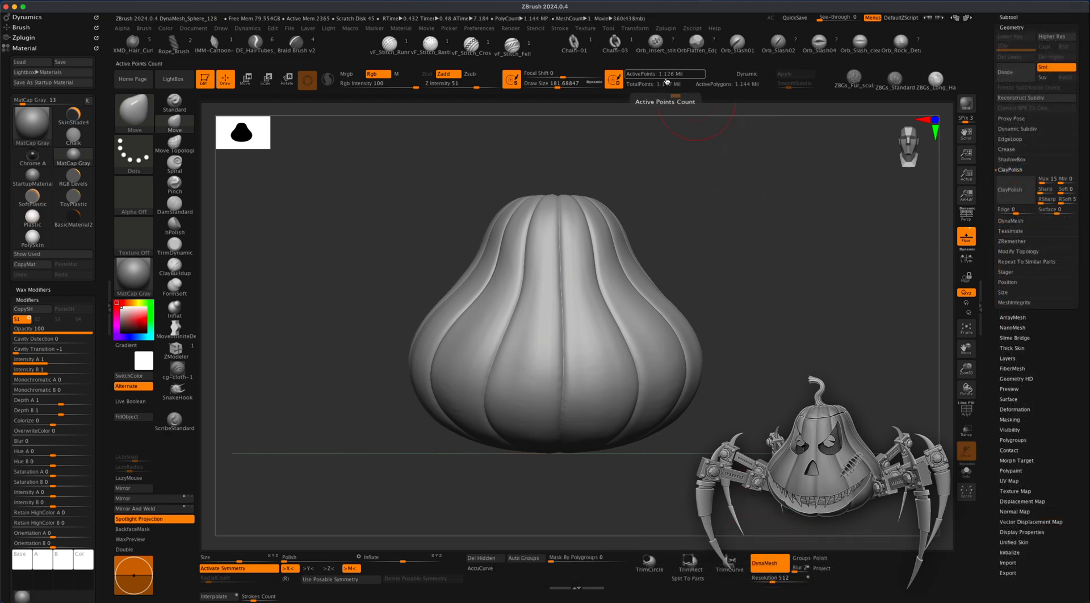
# - Undo the last adjustment to the remeshed pumpkin
pyautogui.keyDown('alt'); pyautogui.moveTo(781, 286); pyautogui.dragTo(710, 338); pyautogui.keyUp('alt')
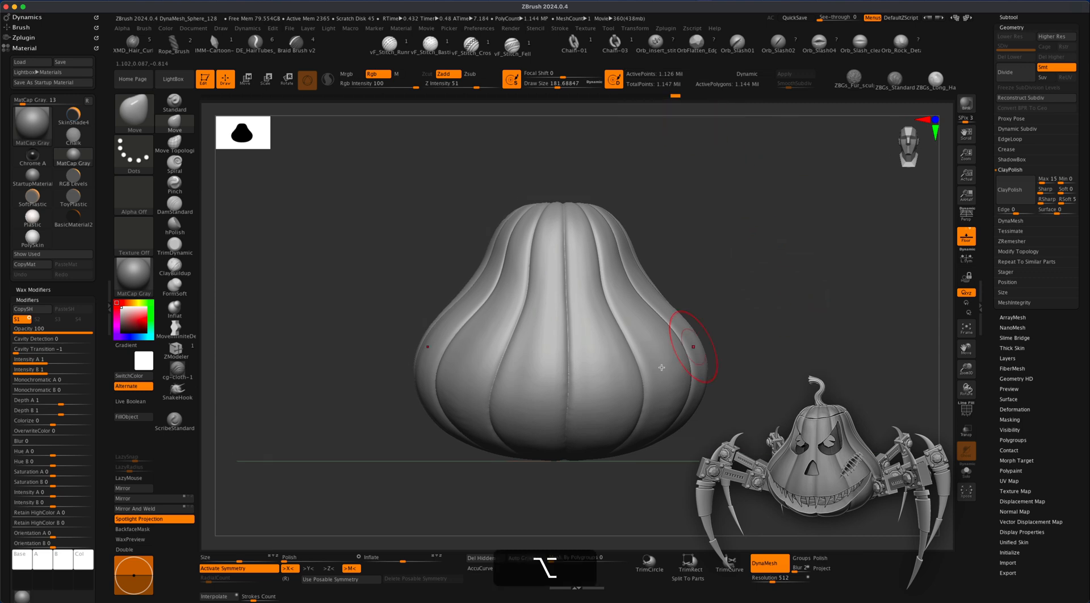
pyautogui.press('super')
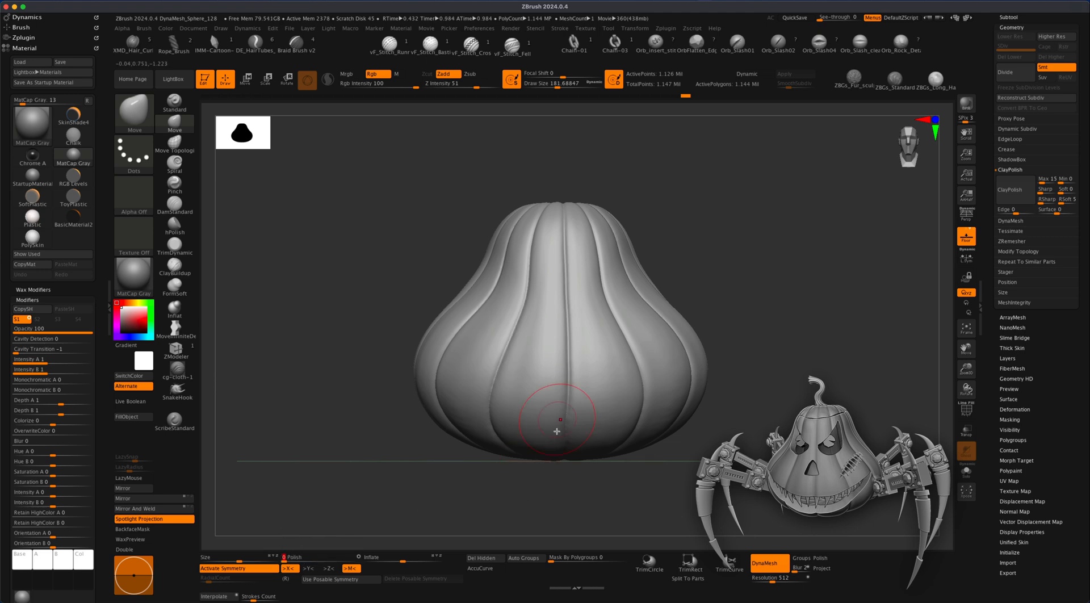
pyautogui.press('super')
pyautogui.press('super+z')
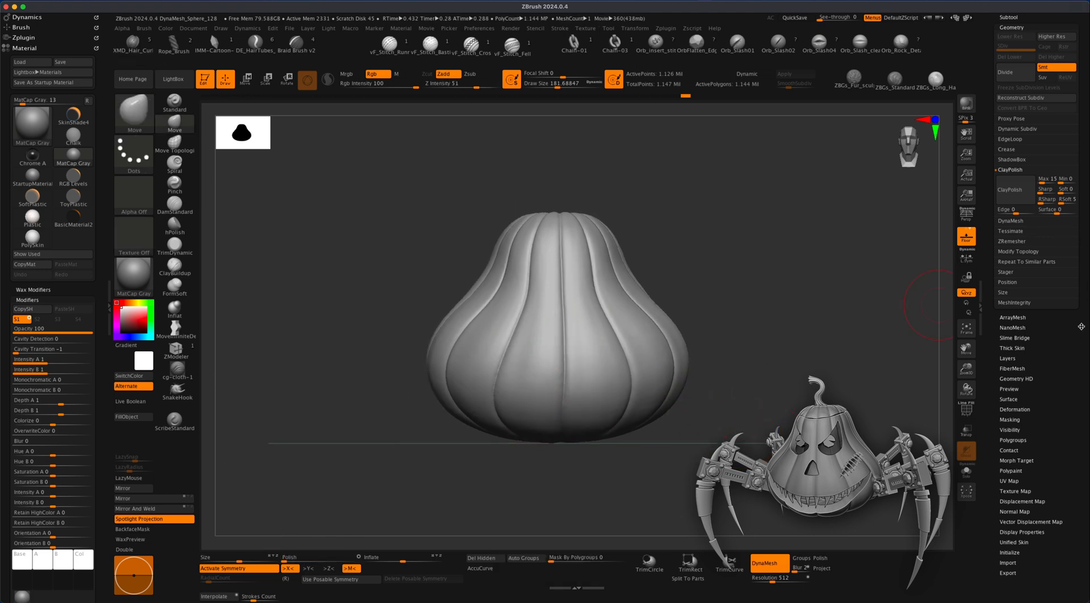
# - Duplicate the Pumpkin subtool
pyautogui.scroll(5, 1081, 329)
pyautogui.click(1012, 200)
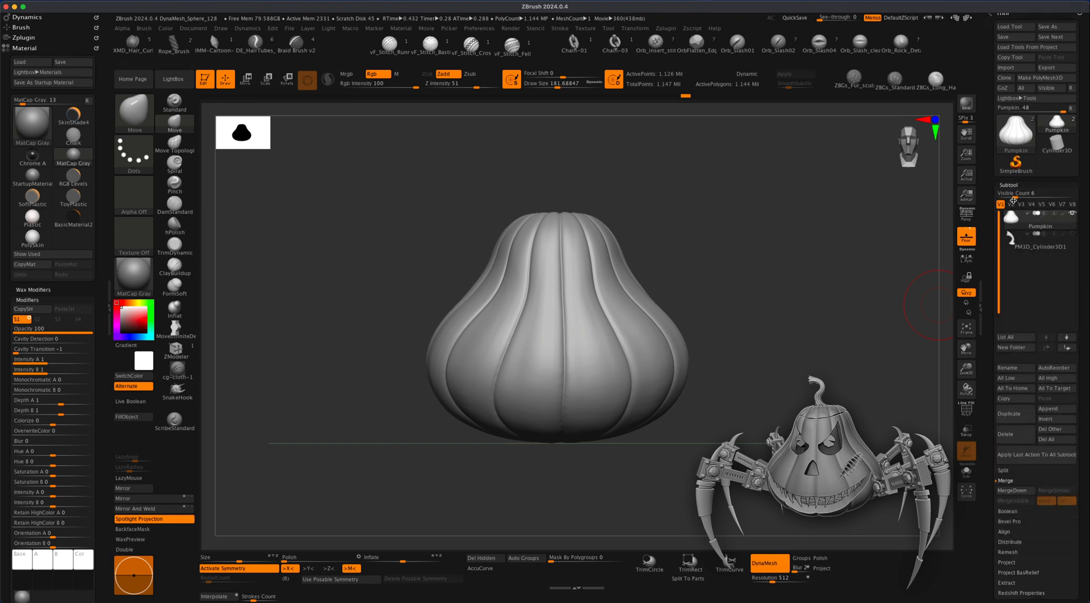
pyautogui.click(1007, 415)
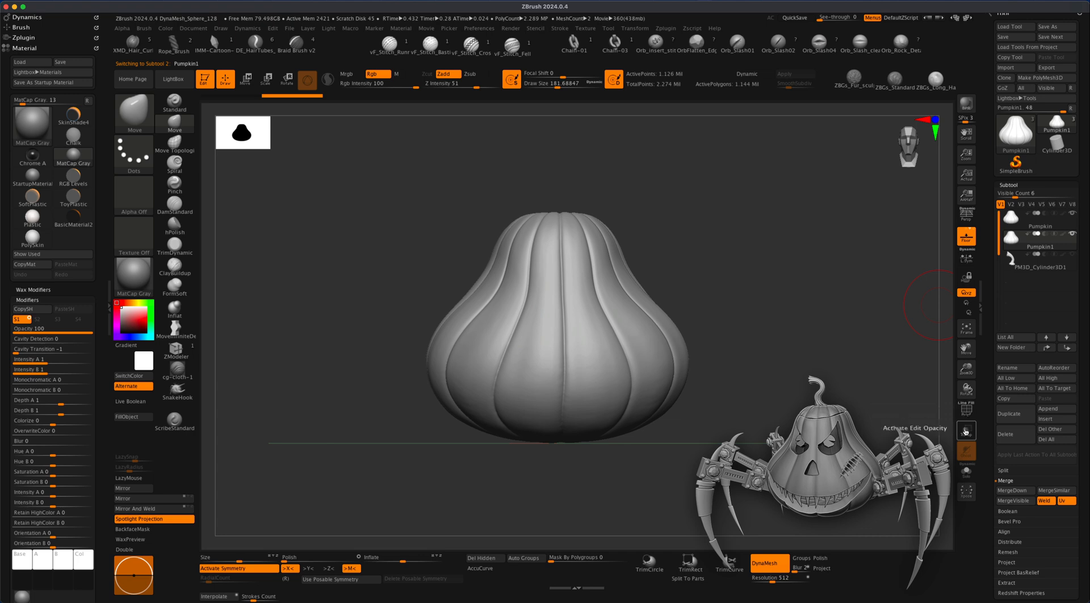
# - Turn on transparency and uniformly scale the duplicate pumpkin down to about 0.945 of its size
pyautogui.click(965, 431)
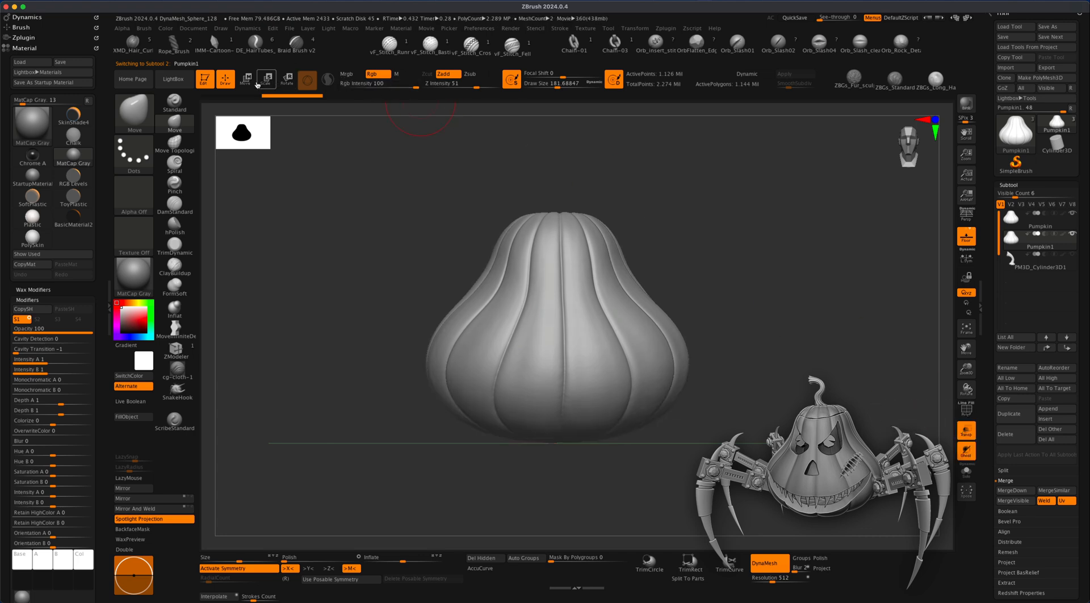
pyautogui.press('w')
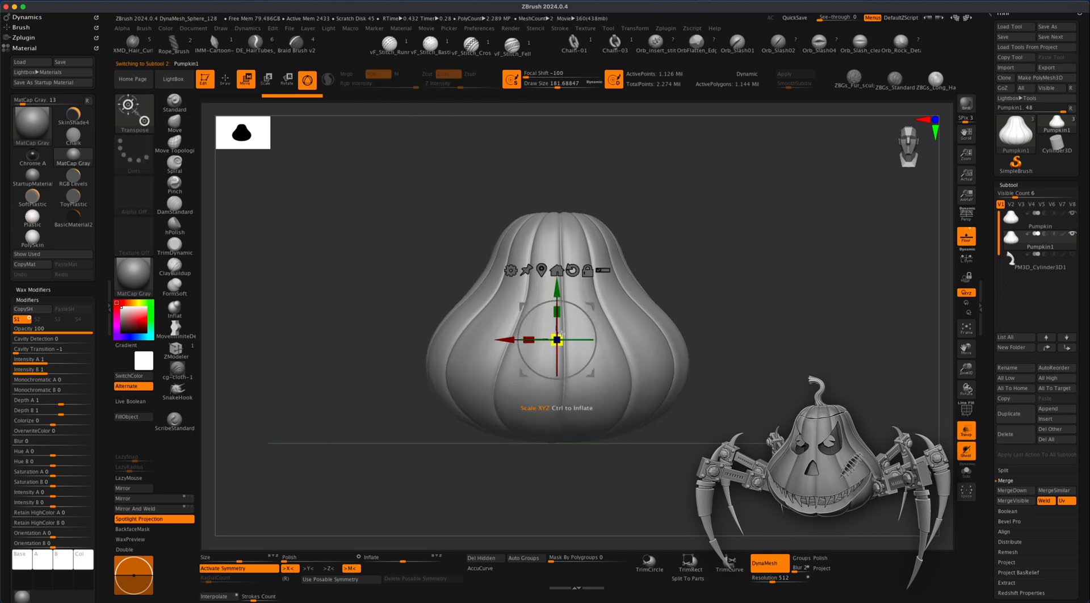
pyautogui.press('x')
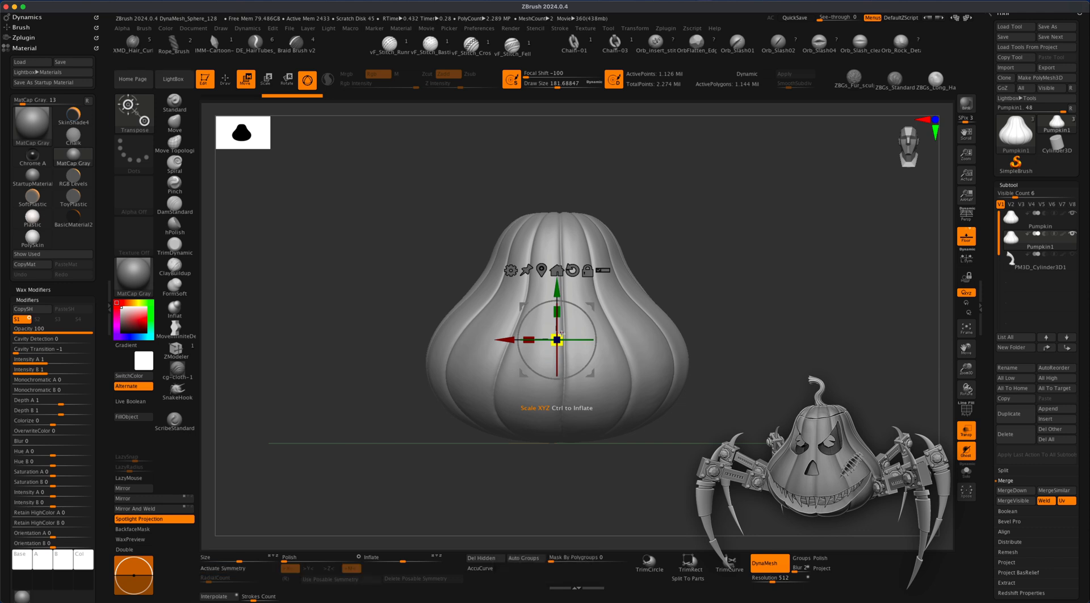
pyautogui.moveTo(557, 340)
pyautogui.mouseDown()
pyautogui.moveTo(594, 315)
pyautogui.moveTo(558, 341)
pyautogui.mouseUp()
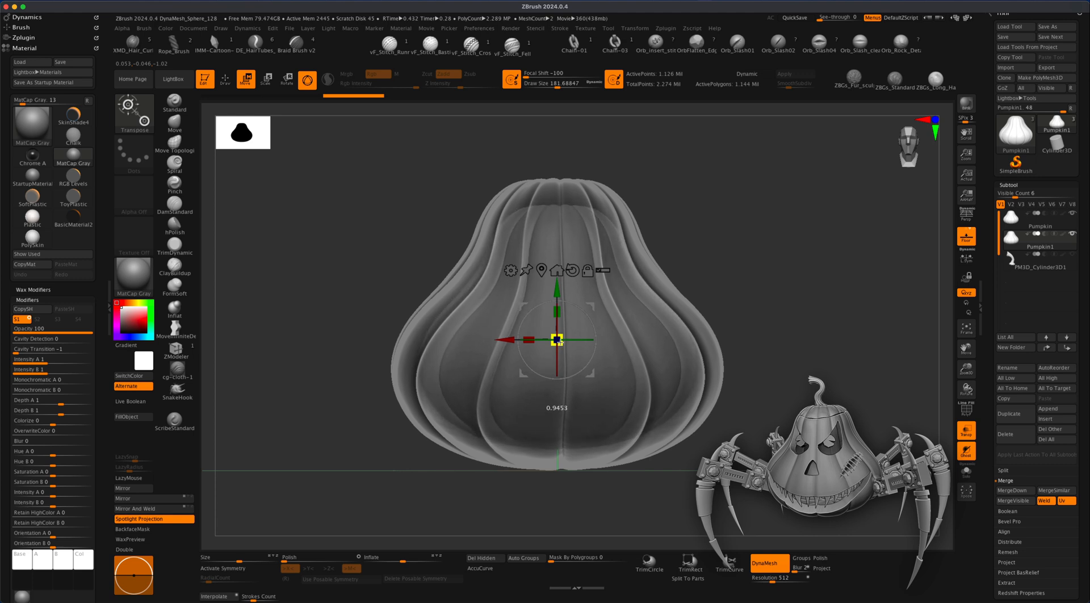
# - Move the smaller inner pumpkin slightly upward inside the outer one and turn transparency off
pyautogui.moveTo(560, 342); pyautogui.dragTo(562, 285)
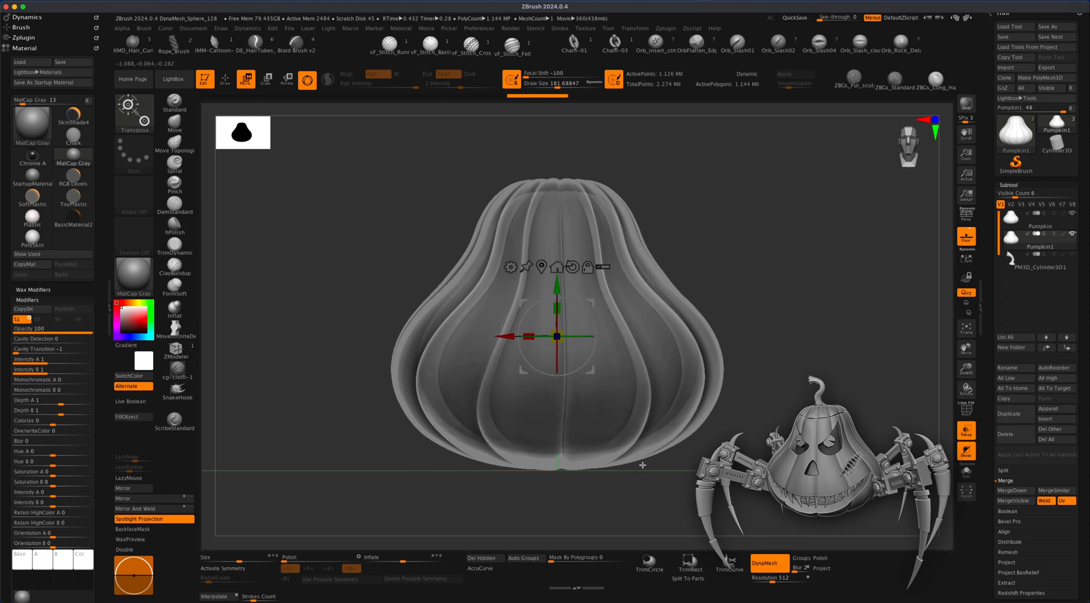
pyautogui.moveTo(558, 292); pyautogui.dragTo(558, 292)
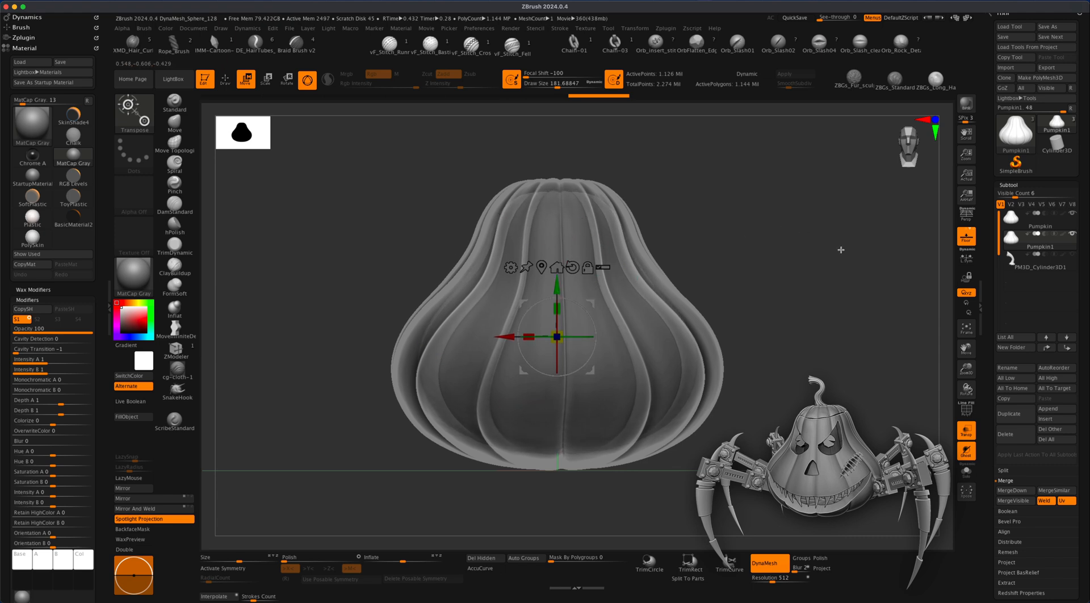
pyautogui.click(970, 433)
# - Set the duplicate Pumpkin1 subtool to subtraction mode
pyautogui.moveTo(1040, 244)
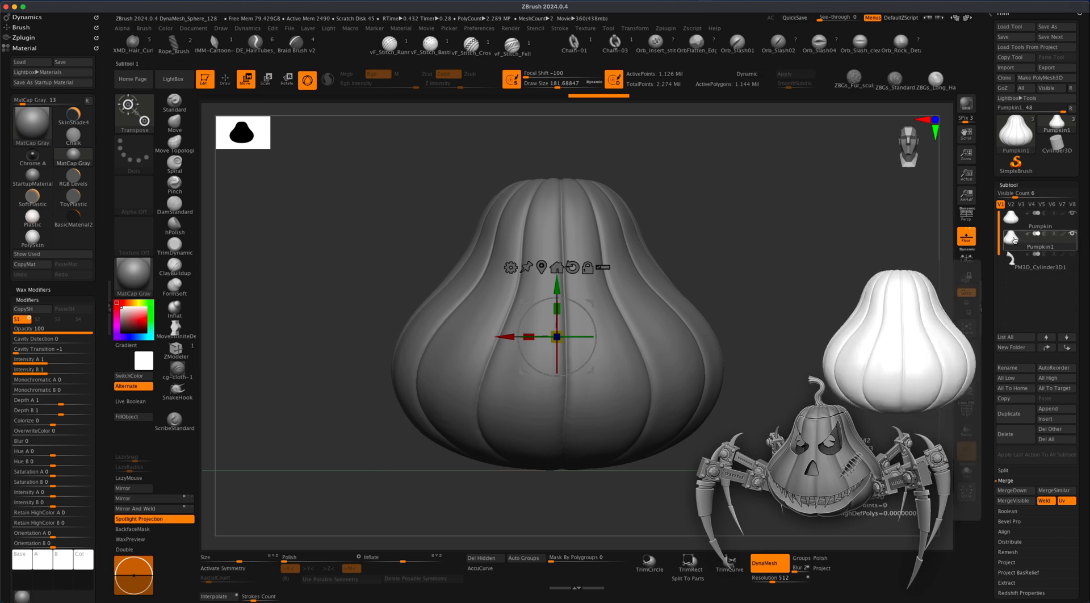
pyautogui.click(1018, 217)
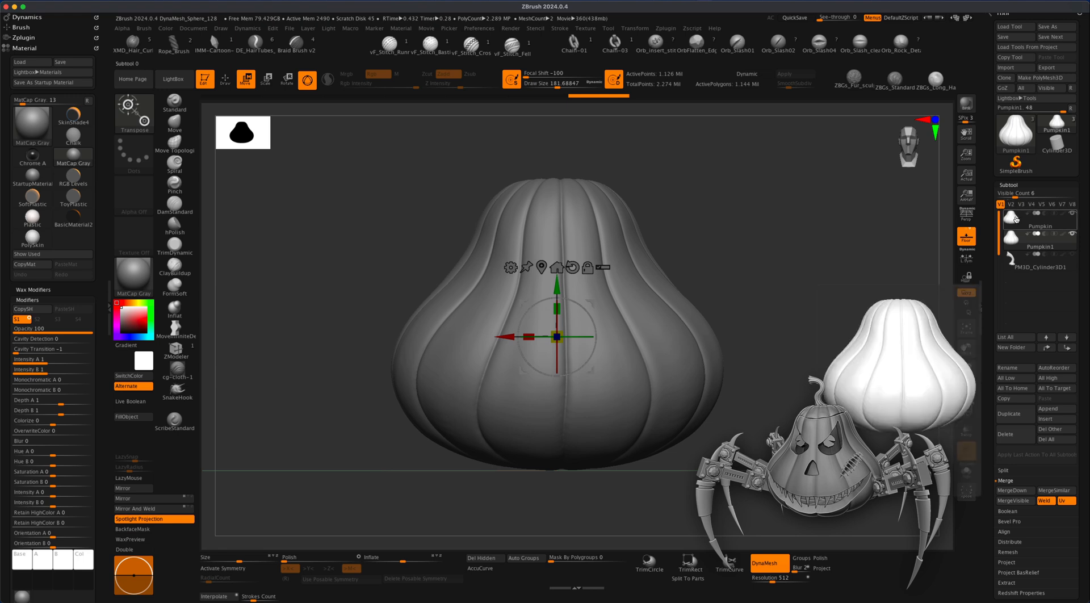
pyautogui.click(1014, 239)
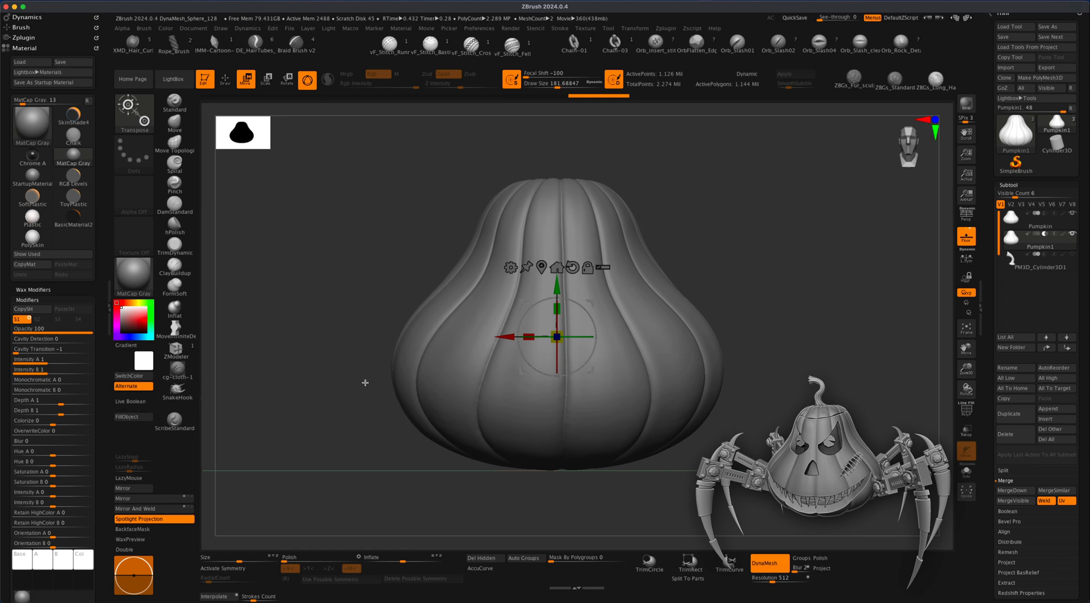
pyautogui.moveTo(1045, 237)
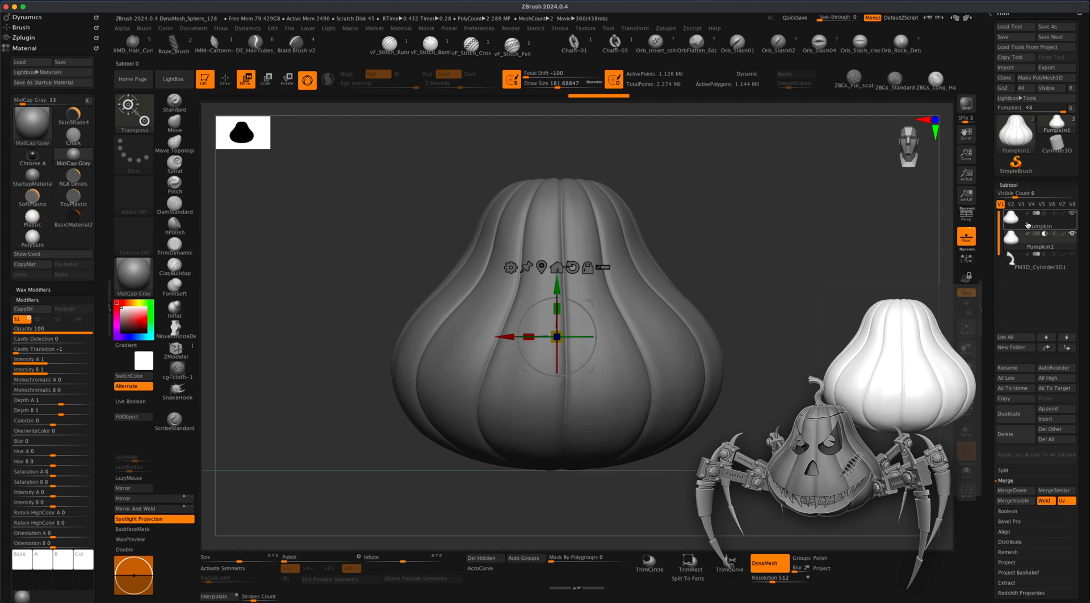
# - Merge the original Pumpkin subtool down with Pumpkin1 and accept the operation
pyautogui.click(1028, 223)
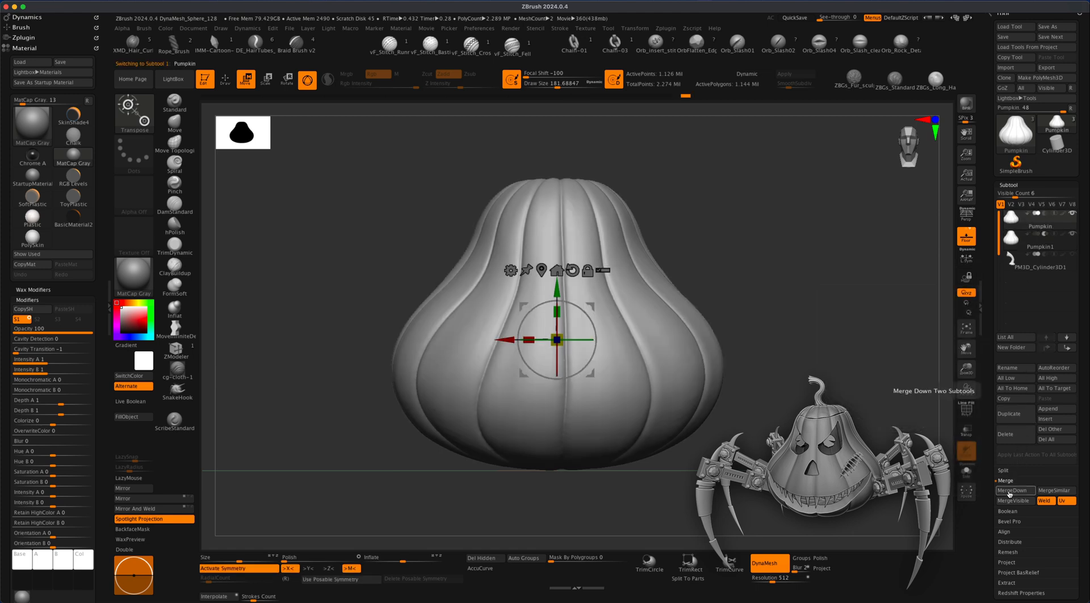
pyautogui.moveTo(1027, 244)
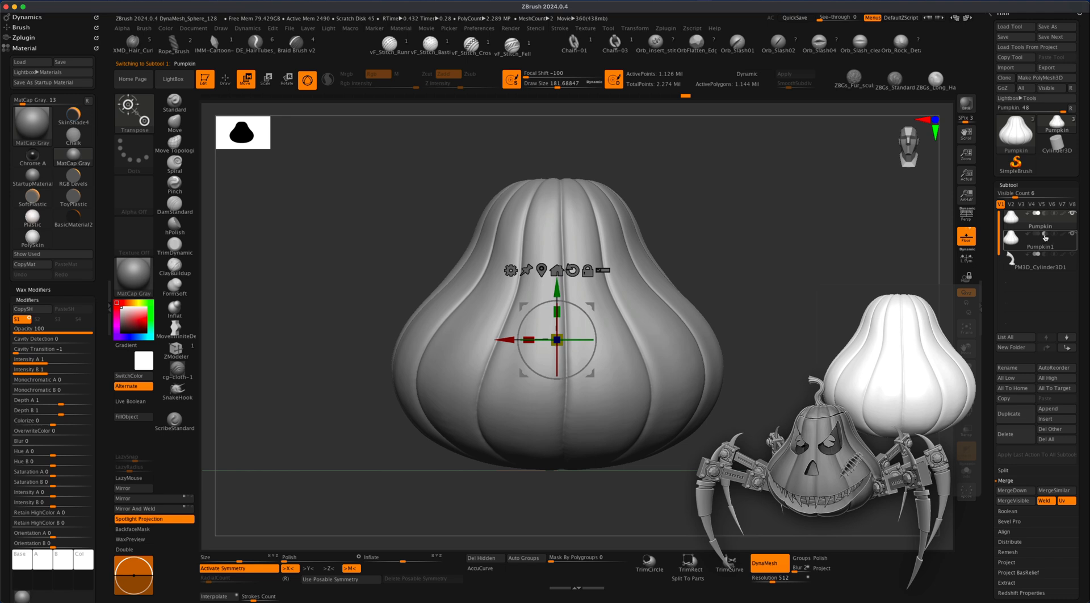
pyautogui.click(1012, 490)
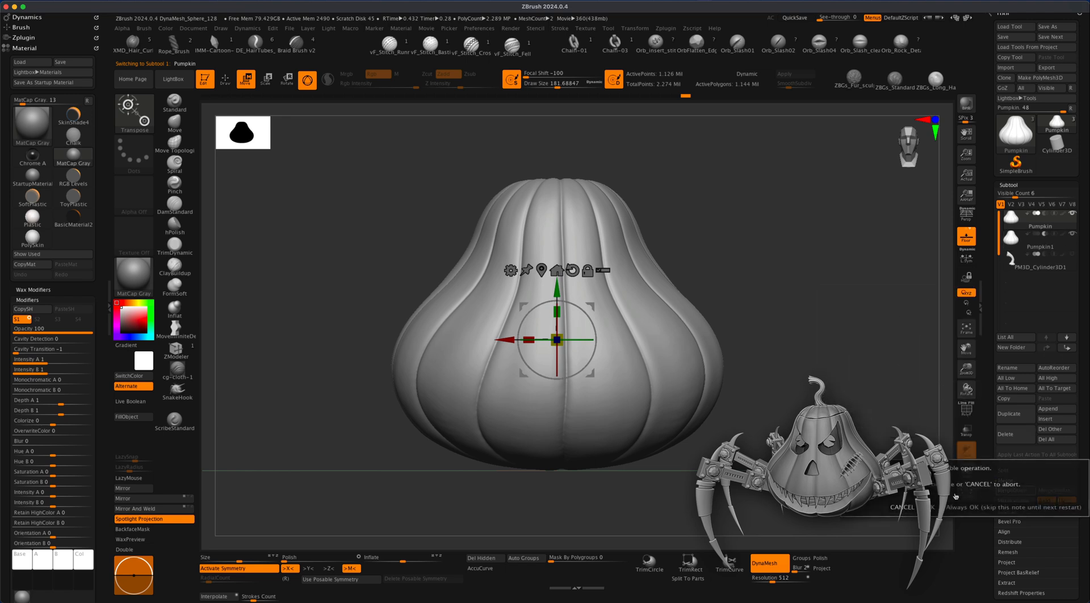
pyautogui.click(931, 507)
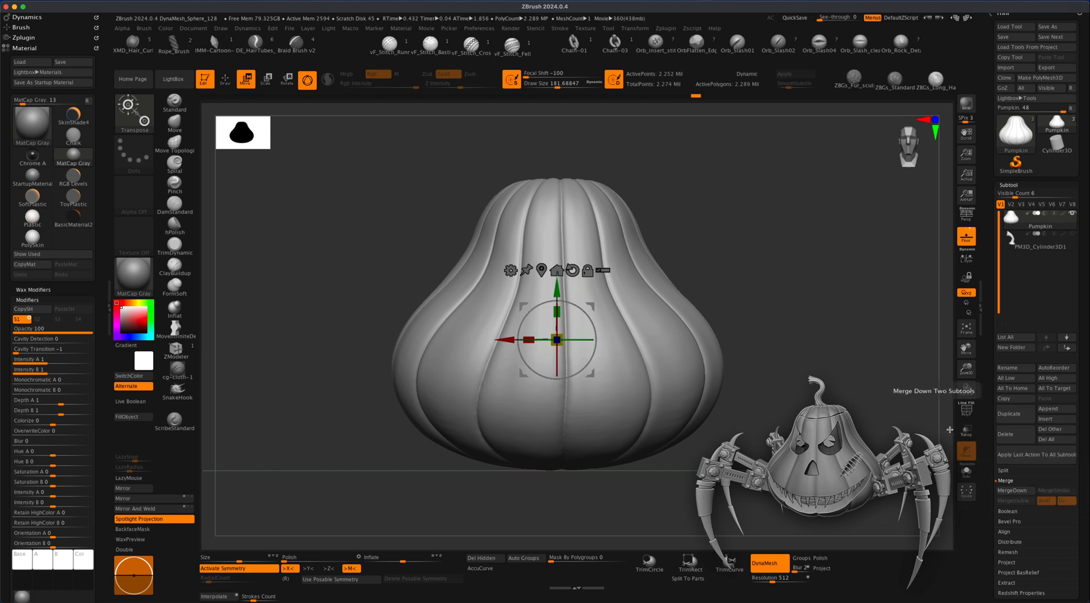
# - Remesh the merged pumpkin with DynaMesh to subtract the inner shell and hollow it, and return to Draw mode
pyautogui.moveTo(1018, 228)
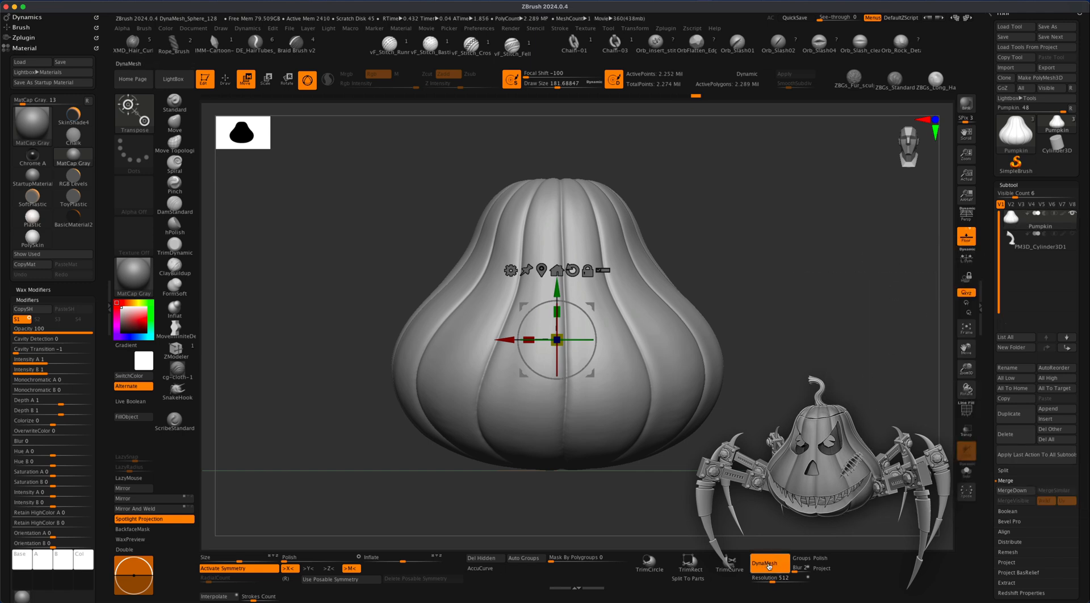
pyautogui.moveTo(764, 206)
pyautogui.keyDown('super'); pyautogui.mouseDown()
pyautogui.moveTo(816, 300)
pyautogui.moveTo(907, 369)
pyautogui.mouseUp(); pyautogui.keyUp('super')
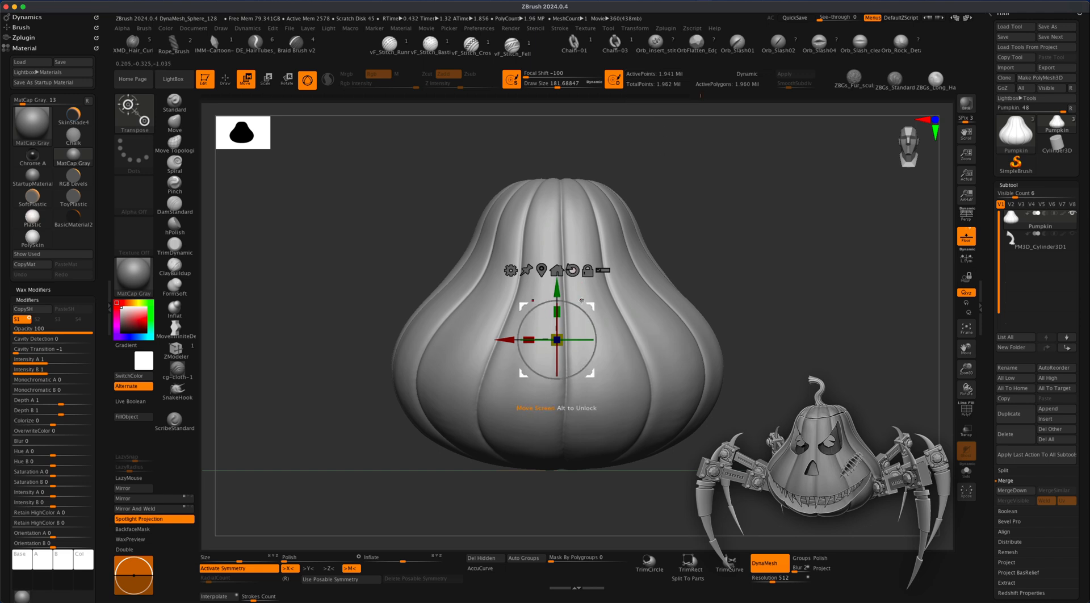
pyautogui.keyDown('alt'); pyautogui.moveTo(812, 329); pyautogui.dragTo(805, 318); pyautogui.keyUp('alt')
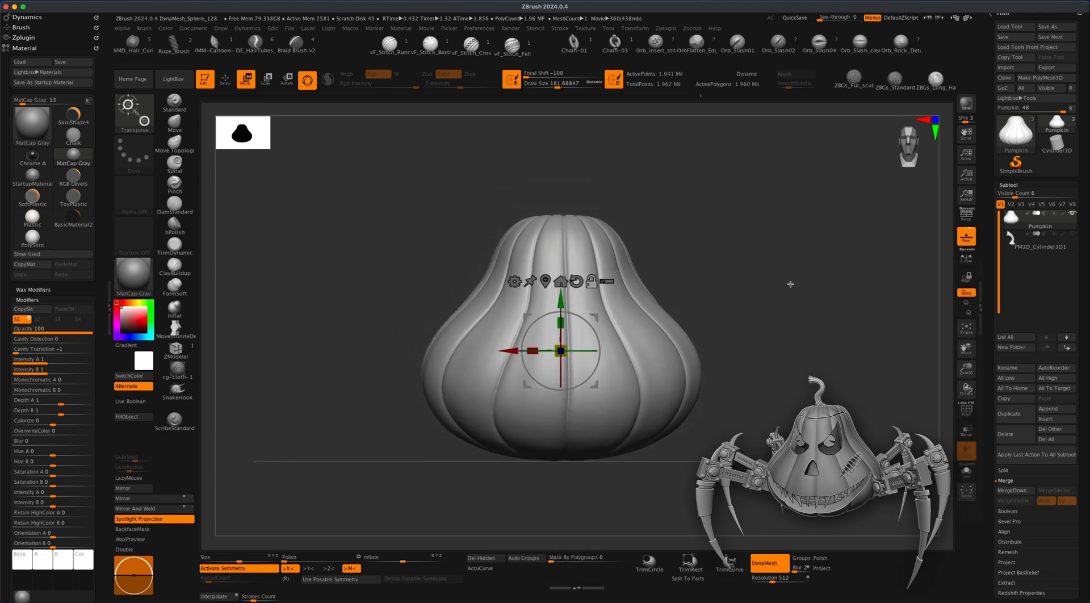
pyautogui.click(227, 89)
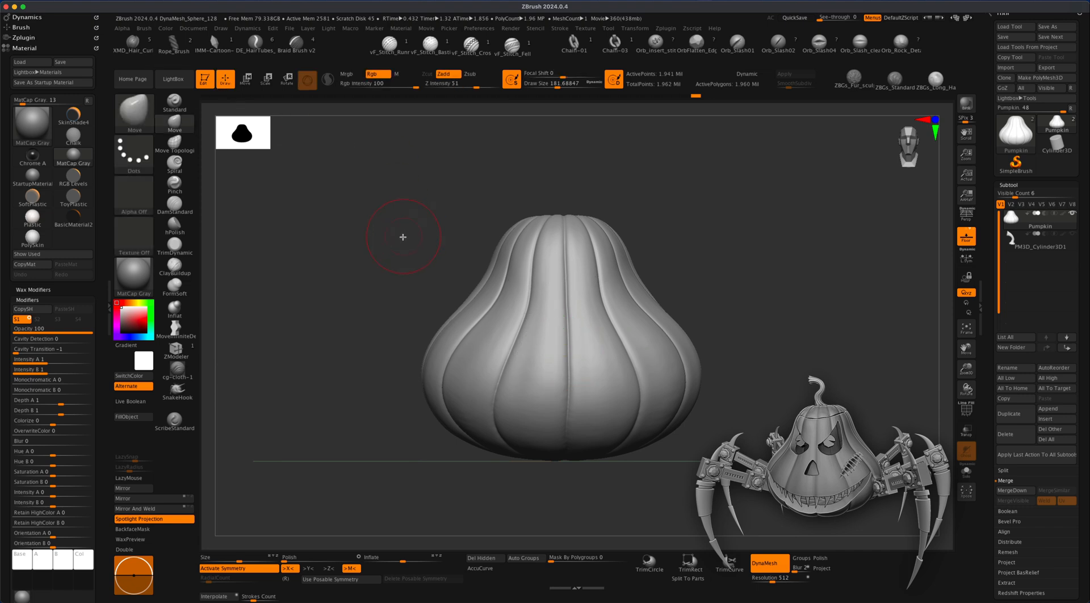
# - Try cutting off the pumpkin's top with a KnifeRect selection, inspect the inside, and undo the cut
pyautogui.press('super+shift')
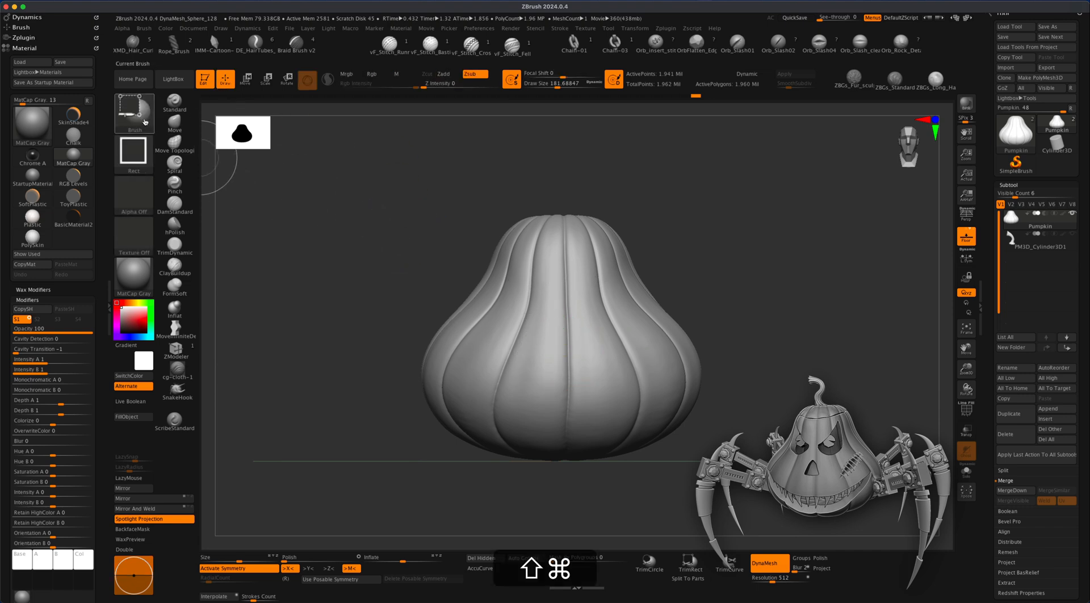
pyautogui.keyDown('shift'); pyautogui.keyDown('super'); pyautogui.moveTo(419, 175); pyautogui.dragTo(691, 257); pyautogui.keyUp('super'); pyautogui.keyUp('shift')
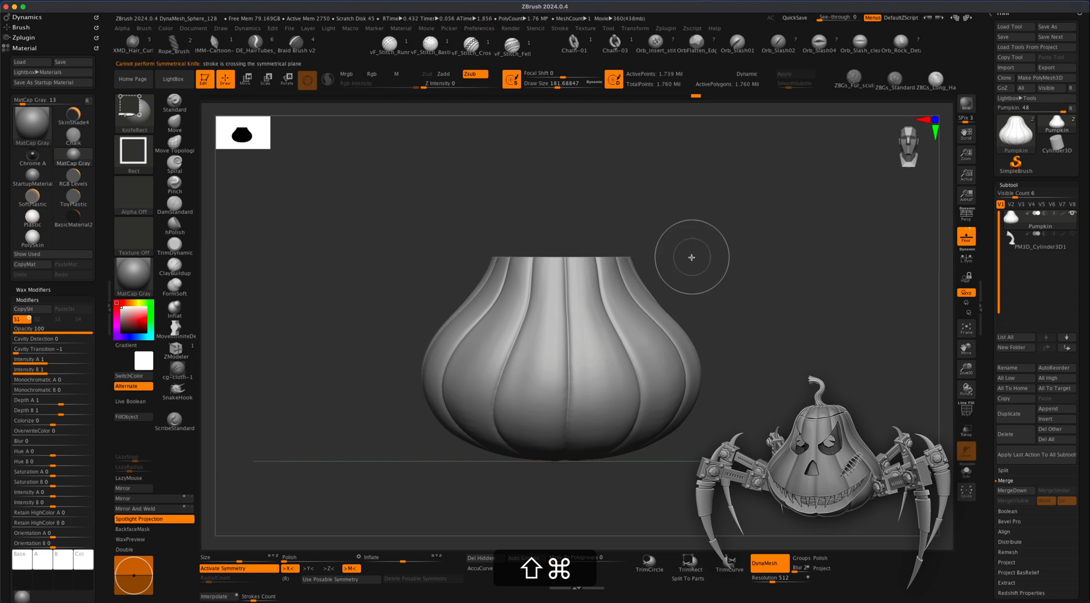
pyautogui.moveTo(781, 270)
pyautogui.mouseDown()
pyautogui.moveTo(783, 366)
pyautogui.moveTo(812, 311)
pyautogui.moveTo(786, 299)
pyautogui.moveTo(751, 297)
pyautogui.moveTo(752, 307)
pyautogui.moveTo(803, 297)
pyautogui.moveTo(786, 289)
pyautogui.moveTo(778, 229)
pyautogui.moveTo(759, 297)
pyautogui.moveTo(790, 308)
pyautogui.moveTo(798, 337)
pyautogui.moveTo(791, 326)
pyautogui.mouseUp()
pyautogui.press('super+z')
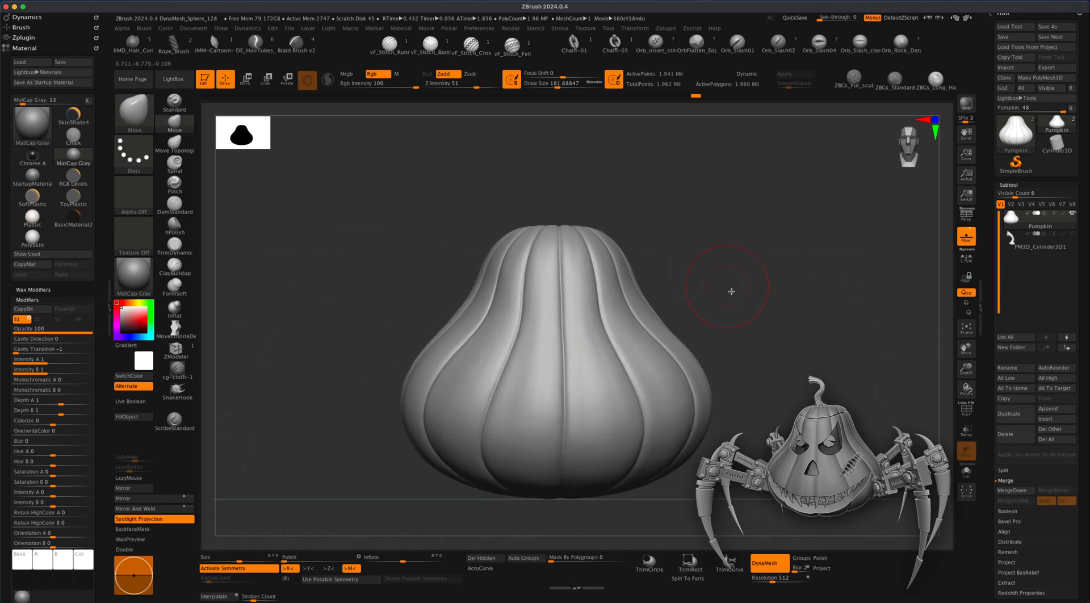
# - Choose KnifeCurve as the cutting brush for the pumpkin
pyautogui.keyDown('alt'); pyautogui.moveTo(732, 291); pyautogui.dragTo(730, 286); pyautogui.keyUp('alt')
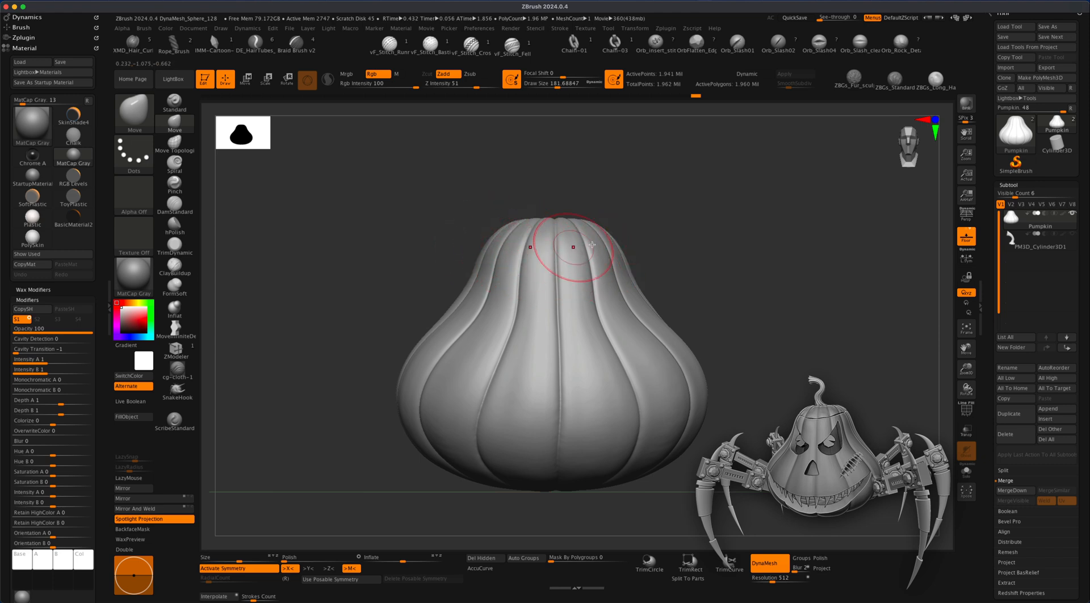
pyautogui.keyDown('alt'); pyautogui.moveTo(707, 239); pyautogui.dragTo(710, 250); pyautogui.keyUp('alt')
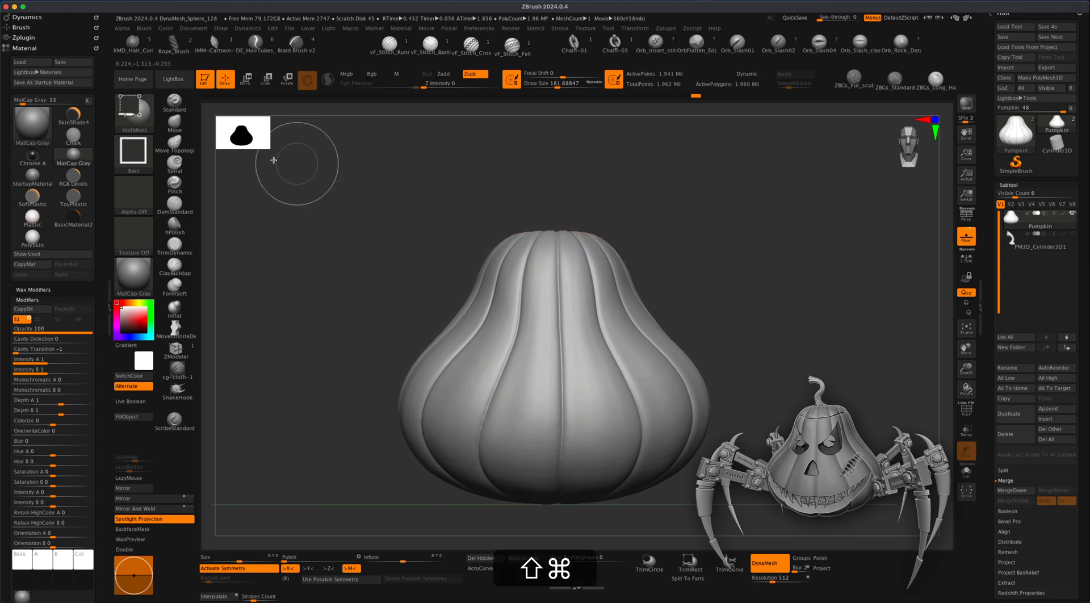
pyautogui.keyDown('shift'); pyautogui.keyDown('super'); pyautogui.click(135, 114); pyautogui.keyUp('super'); pyautogui.keyUp('shift')
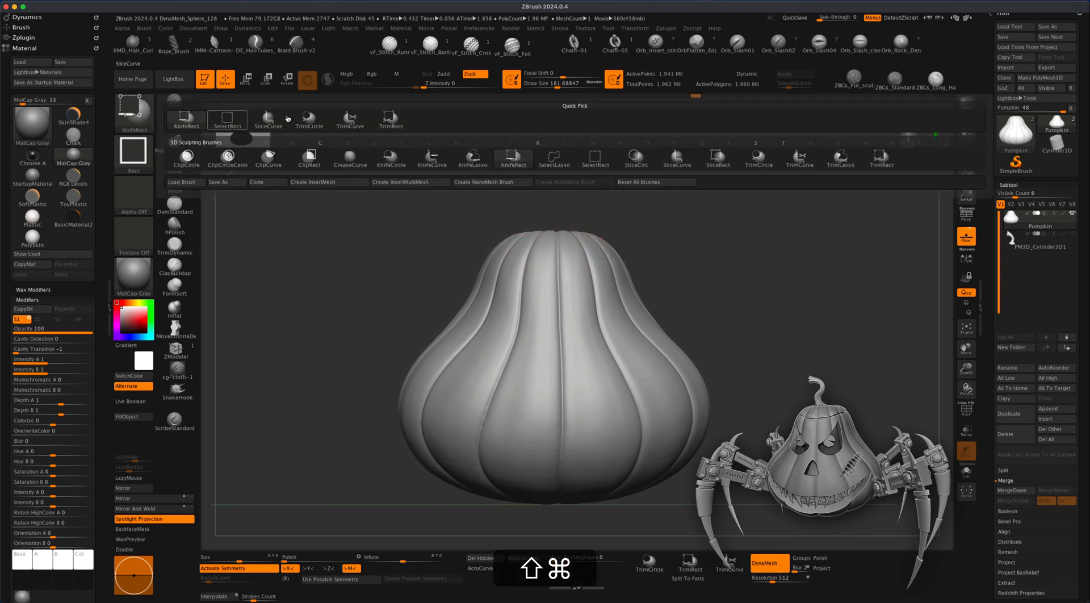
pyautogui.click(429, 158)
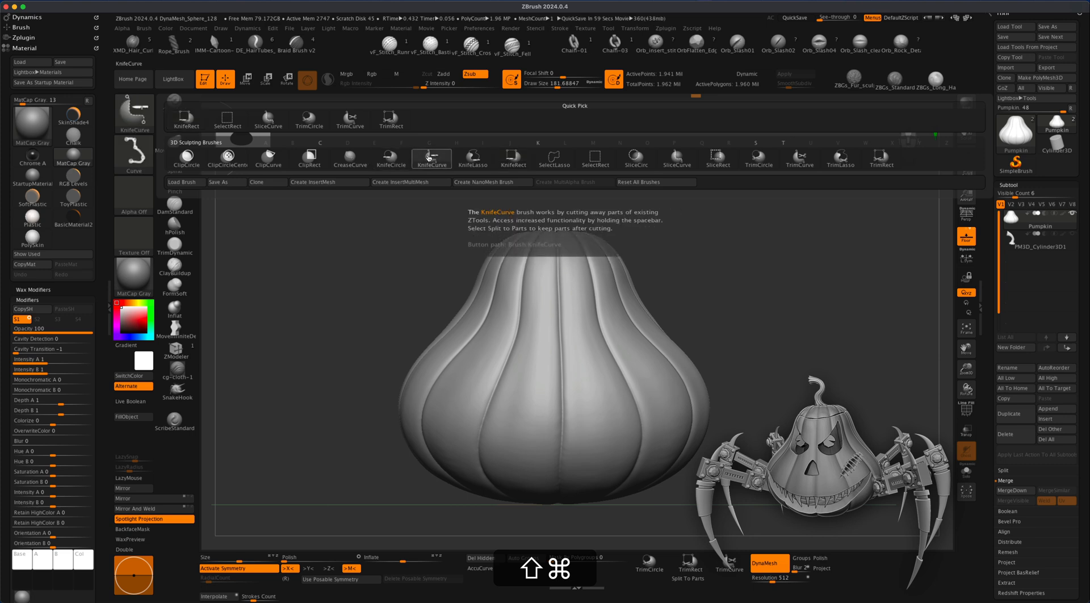
# - Try cutting off the pumpkin's top along a downward-curved line with KnifeCurve, and undo the cut
pyautogui.moveTo(399, 176)
pyautogui.keyDown('shift'); pyautogui.keyDown('super'); pyautogui.mouseDown()
pyautogui.moveTo(560, 264)
pyautogui.moveTo(511, 243)
pyautogui.moveTo(479, 205)
pyautogui.moveTo(548, 230)
pyautogui.moveTo(539, 241)
pyautogui.moveTo(500, 239)
pyautogui.moveTo(558, 255)
pyautogui.moveTo(764, 166)
pyautogui.moveTo(719, 178)
pyautogui.mouseUp(); pyautogui.keyUp('super'); pyautogui.keyUp('shift')
pyautogui.press('alt')
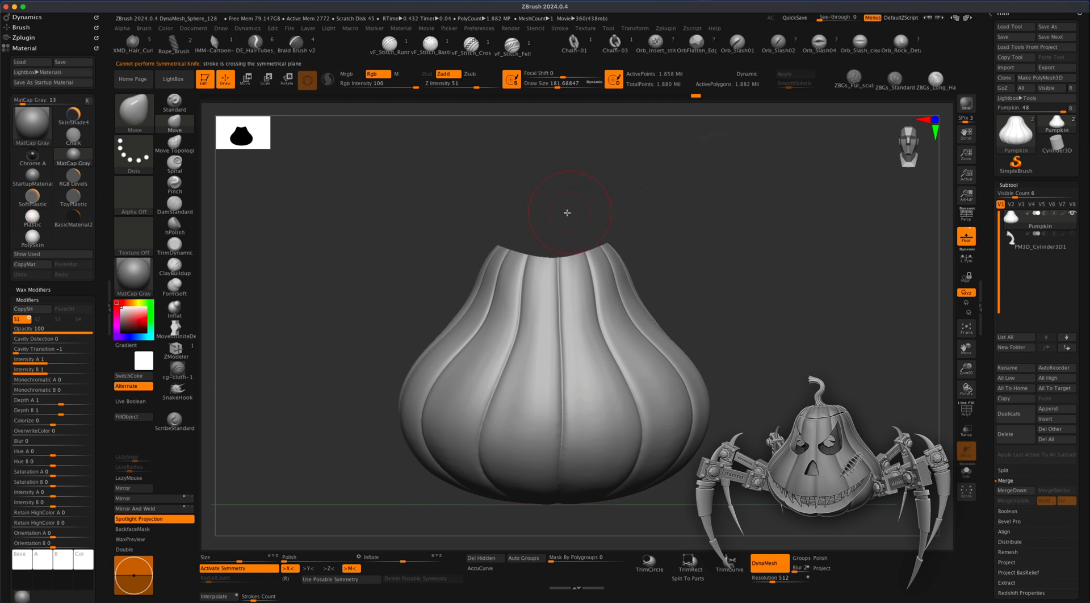
pyautogui.press('super+z')
pyautogui.press('super+z')
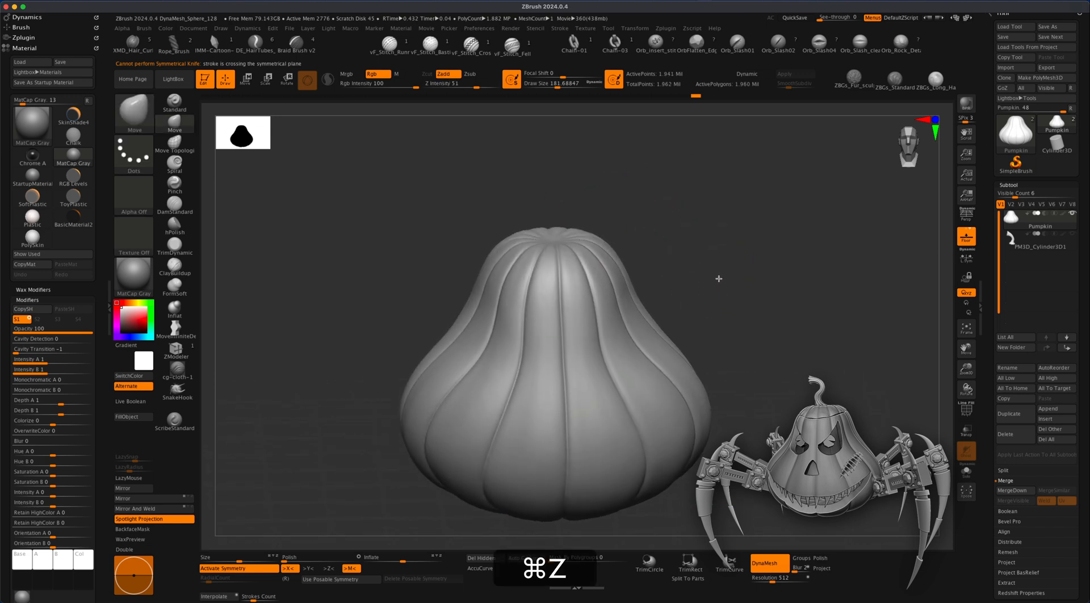
pyautogui.press('shift+super+z')
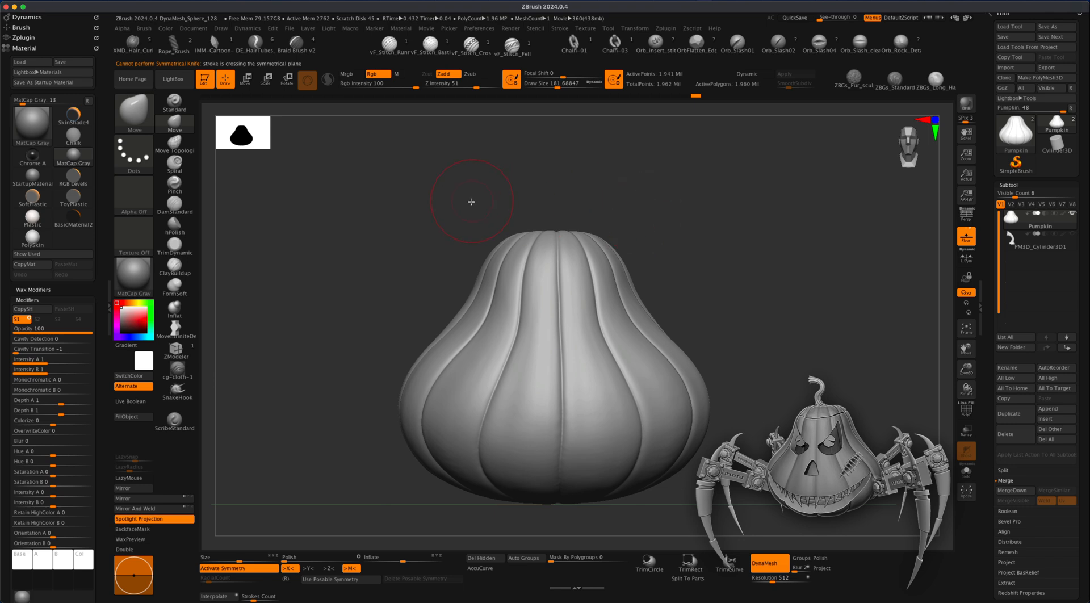
# - Enable Split To Parts for KnifeCurve and cut a curved line across the pumpkin's top to separate the lid from the body
pyautogui.press('shift+super')
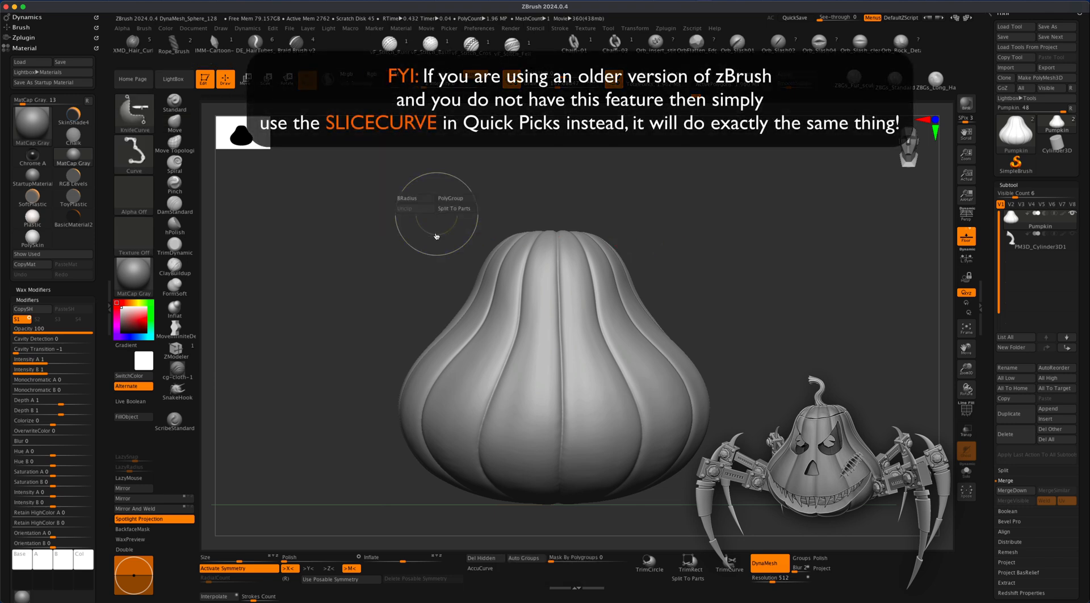
pyautogui.moveTo(459, 210)
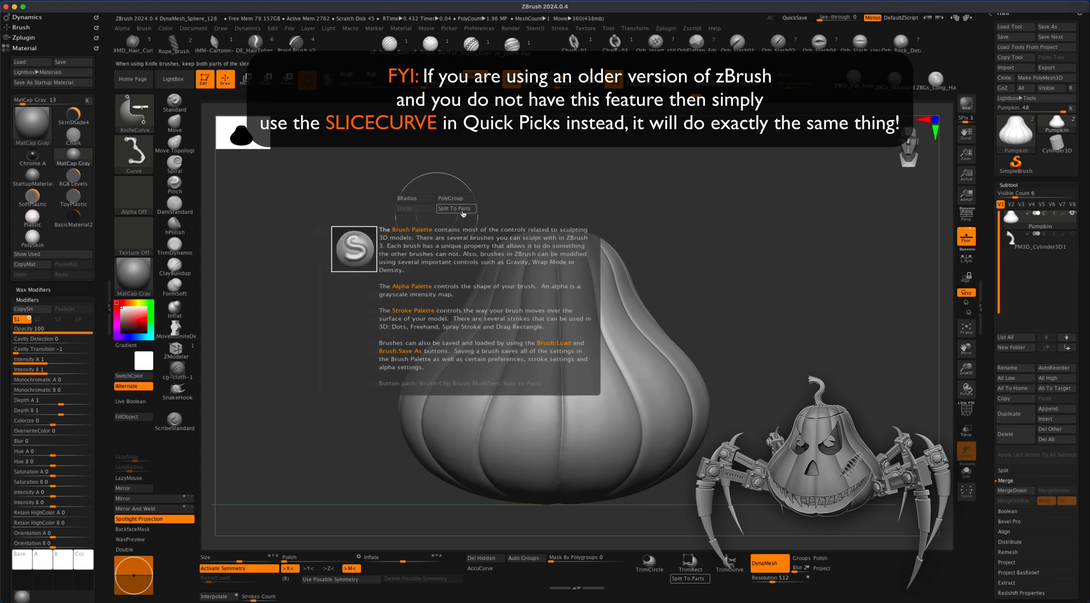
pyautogui.click(463, 211)
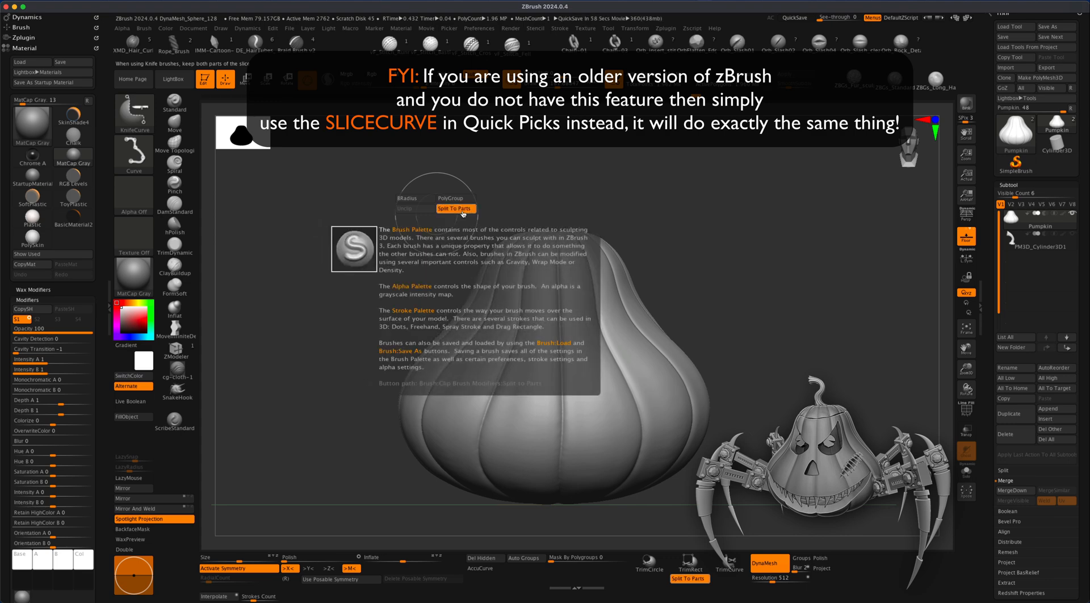
pyautogui.moveTo(378, 205)
pyautogui.keyDown('shift'); pyautogui.keyDown('super'); pyautogui.mouseDown()
pyautogui.moveTo(517, 245)
pyautogui.moveTo(766, 200)
pyautogui.moveTo(791, 180)
pyautogui.mouseUp(); pyautogui.keyUp('super'); pyautogui.keyUp('shift')
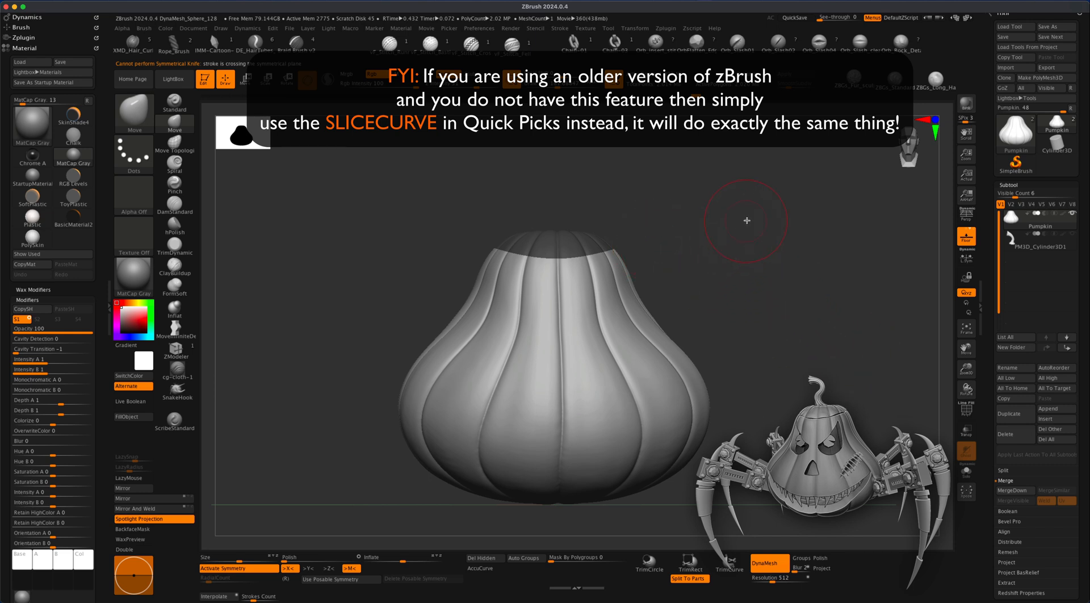
pyautogui.press('super+z')
# - Show the pumpkin's PolyFrame and apply Auto Groups to give the lid and body separate polygroups
pyautogui.moveTo(765, 295)
pyautogui.mouseDown()
pyautogui.moveTo(810, 328)
pyautogui.moveTo(830, 324)
pyautogui.moveTo(782, 303)
pyautogui.moveTo(762, 315)
pyautogui.mouseUp()
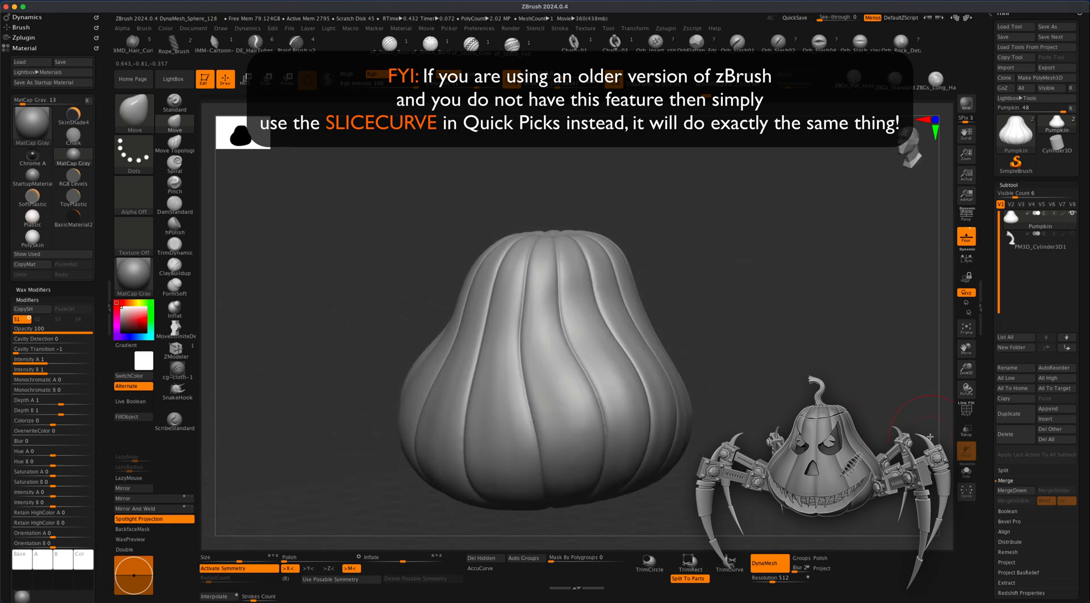
pyautogui.click(968, 411)
pyautogui.moveTo(849, 377)
pyautogui.mouseDown()
pyautogui.moveTo(771, 408)
pyautogui.moveTo(738, 396)
pyautogui.mouseUp()
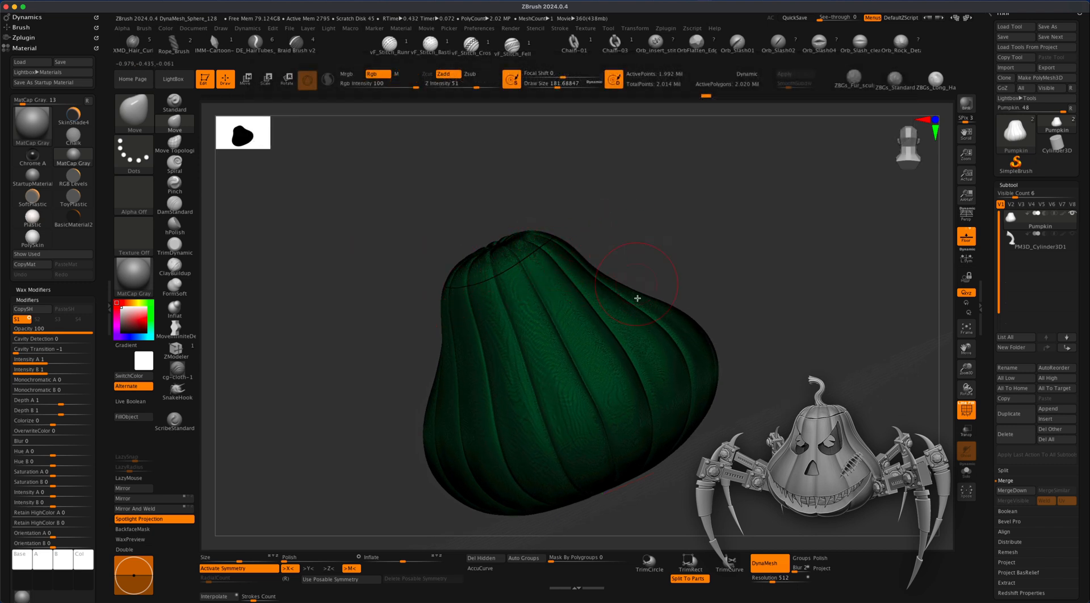
pyautogui.click(522, 559)
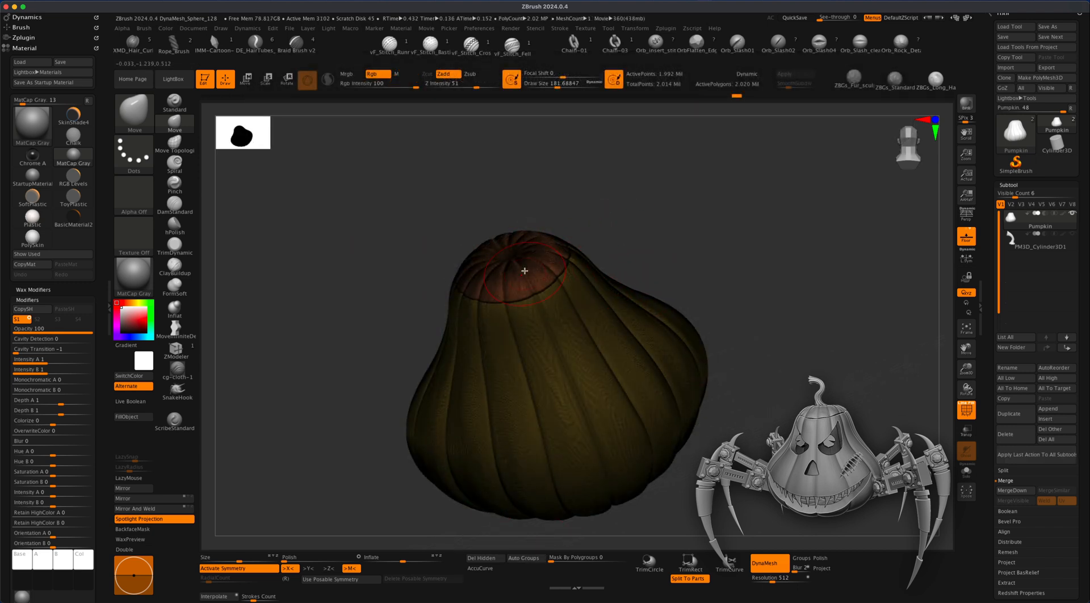
# - Turn off X symmetry and hide the pumpkin's PolyFrame
pyautogui.moveTo(681, 253)
pyautogui.mouseDown()
pyautogui.moveTo(635, 228)
pyautogui.moveTo(713, 260)
pyautogui.moveTo(615, 258)
pyautogui.moveTo(740, 268)
pyautogui.moveTo(754, 299)
pyautogui.moveTo(738, 294)
pyautogui.mouseUp()
pyautogui.press('x')
pyautogui.click(966, 409)
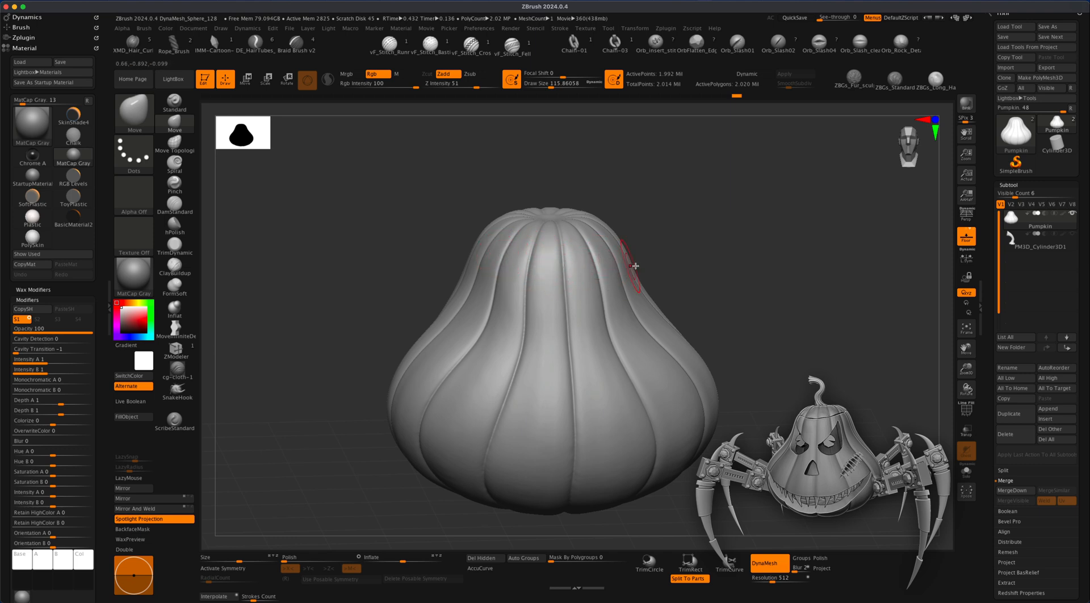
pyautogui.moveTo(718, 282); pyautogui.dragTo(734, 296)
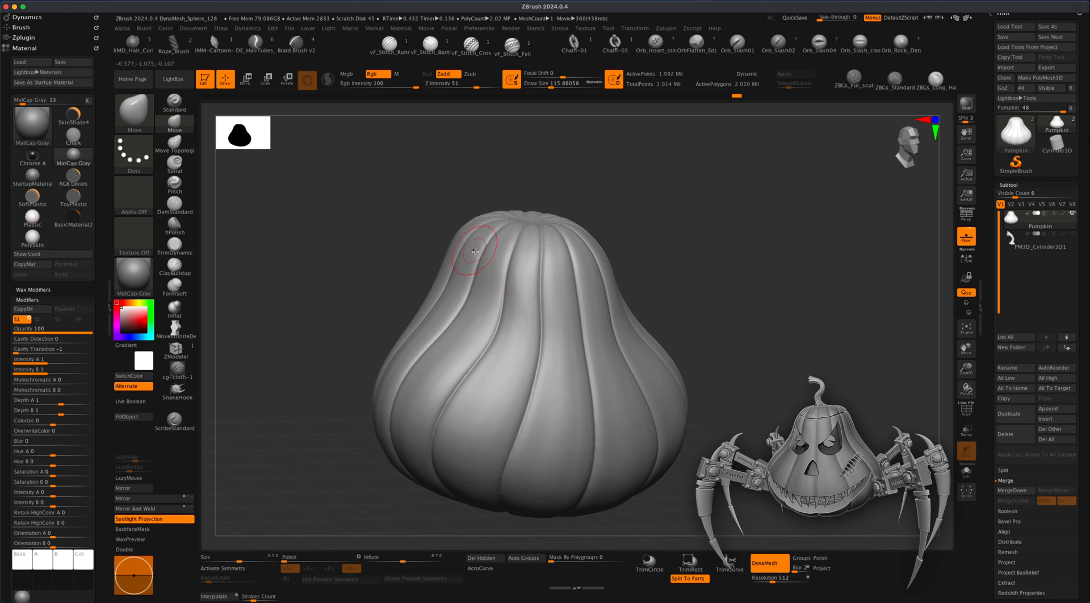
pyautogui.keyDown('alt'); pyautogui.moveTo(694, 285); pyautogui.dragTo(740, 284); pyautogui.keyUp('alt')
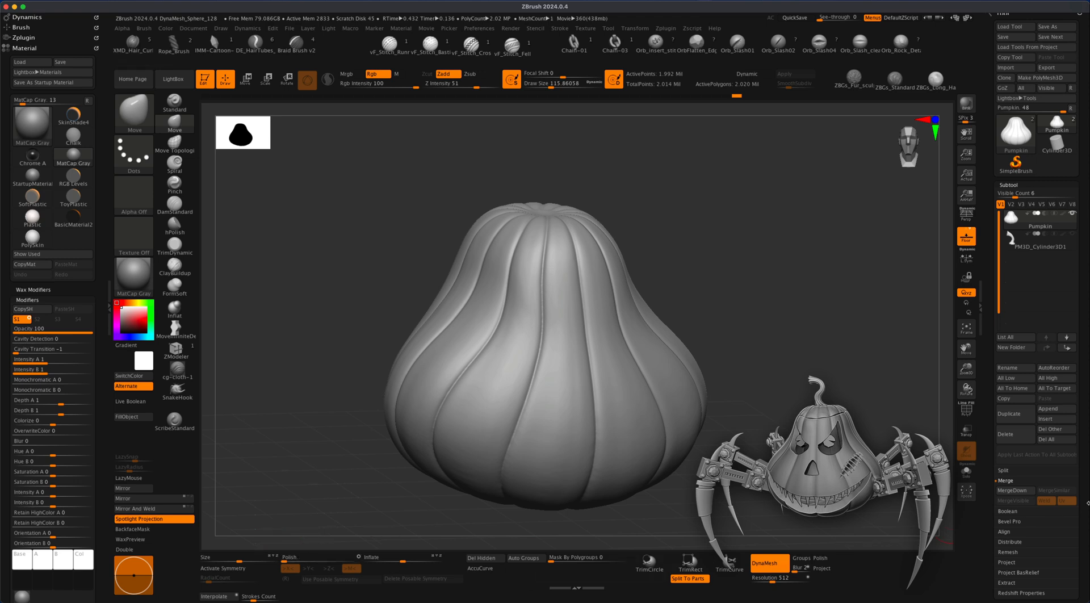
# - Apply the Polish By Groups deformation to the pumpkin with its alternate polish mode to smooth the seam between lid and body
pyautogui.scroll(-5, 1086, 505)
pyautogui.moveTo(1088, 415); pyautogui.dragTo(1088, 415)
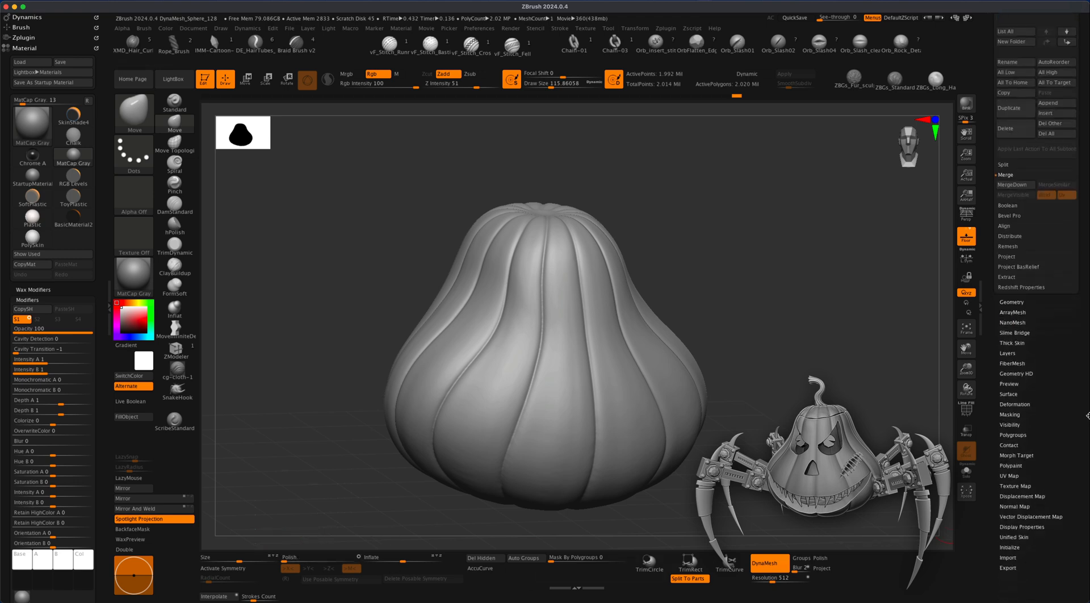
pyautogui.click(1017, 404)
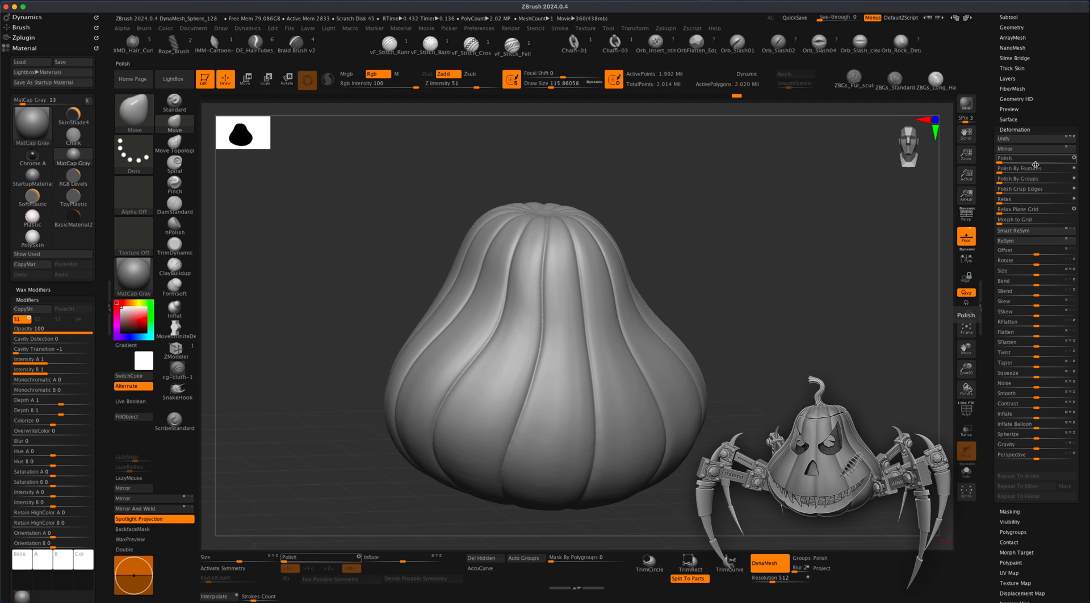
pyautogui.click(1075, 180)
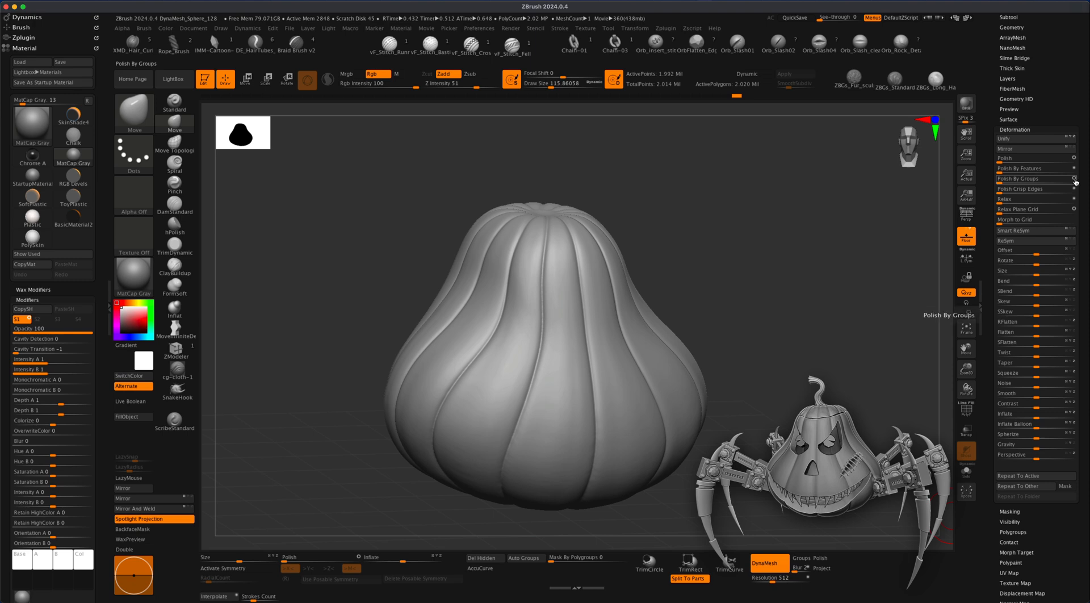
pyautogui.moveTo(998, 182); pyautogui.dragTo(1021, 183)
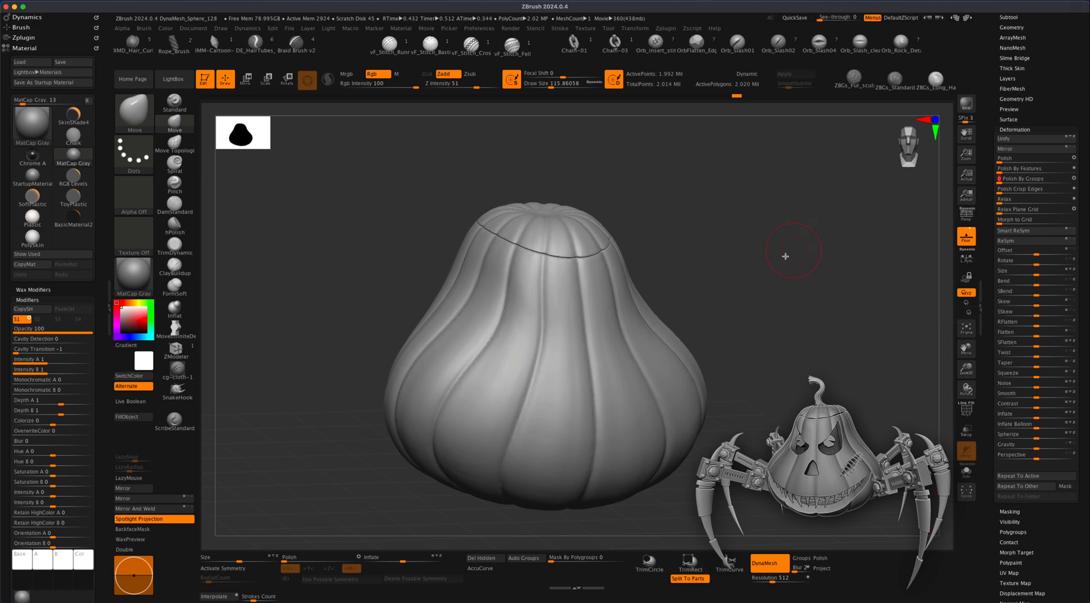
# - Examine the polished lid seam from several angles, with and without PolyFrame
pyautogui.moveTo(759, 272); pyautogui.dragTo(803, 298)
pyautogui.moveTo(709, 247)
pyautogui.mouseDown()
pyautogui.moveTo(723, 260)
pyautogui.moveTo(693, 260)
pyautogui.moveTo(742, 263)
pyautogui.mouseUp()
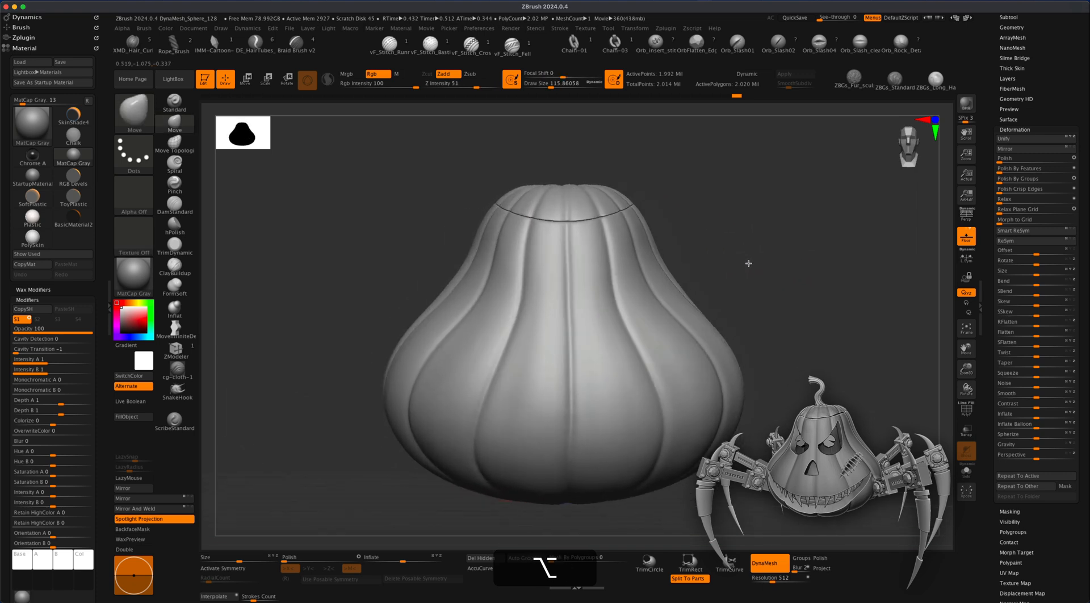
pyautogui.keyDown('alt'); pyautogui.moveTo(784, 358); pyautogui.dragTo(764, 335); pyautogui.keyUp('alt')
pyautogui.moveTo(723, 295); pyautogui.dragTo(794, 337)
pyautogui.click(967, 409)
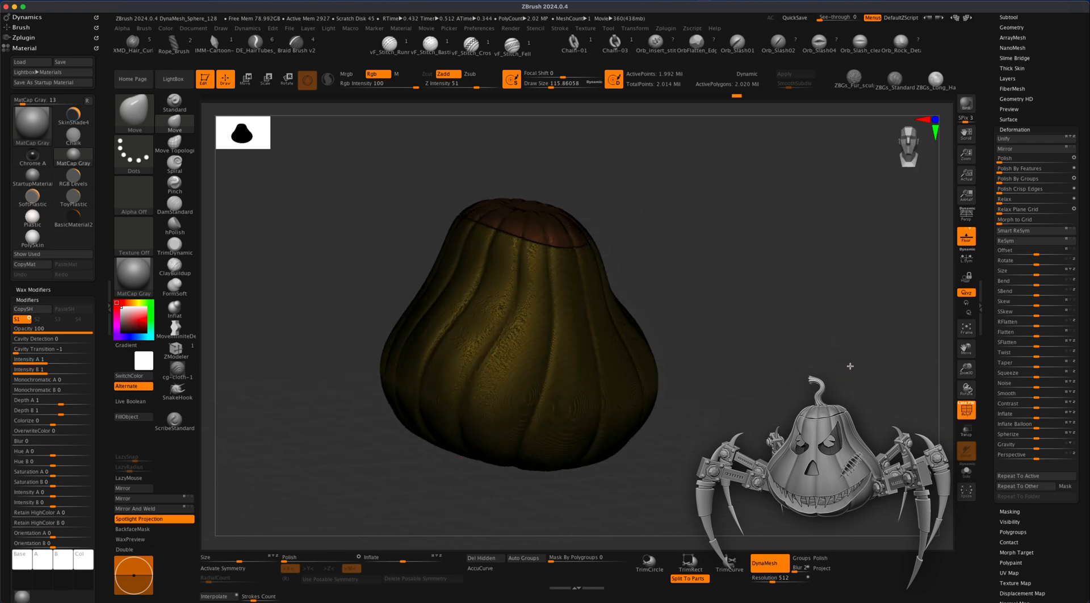
pyautogui.click(969, 410)
pyautogui.keyDown('alt'); pyautogui.moveTo(695, 309); pyautogui.dragTo(684, 321); pyautogui.keyUp('alt')
pyautogui.moveTo(739, 279); pyautogui.dragTo(939, 295)
# - Select the PM3D_Cylinder3D1 stem subtool and move it up onto the pumpkin's lid
pyautogui.scroll(5, 1050, 238)
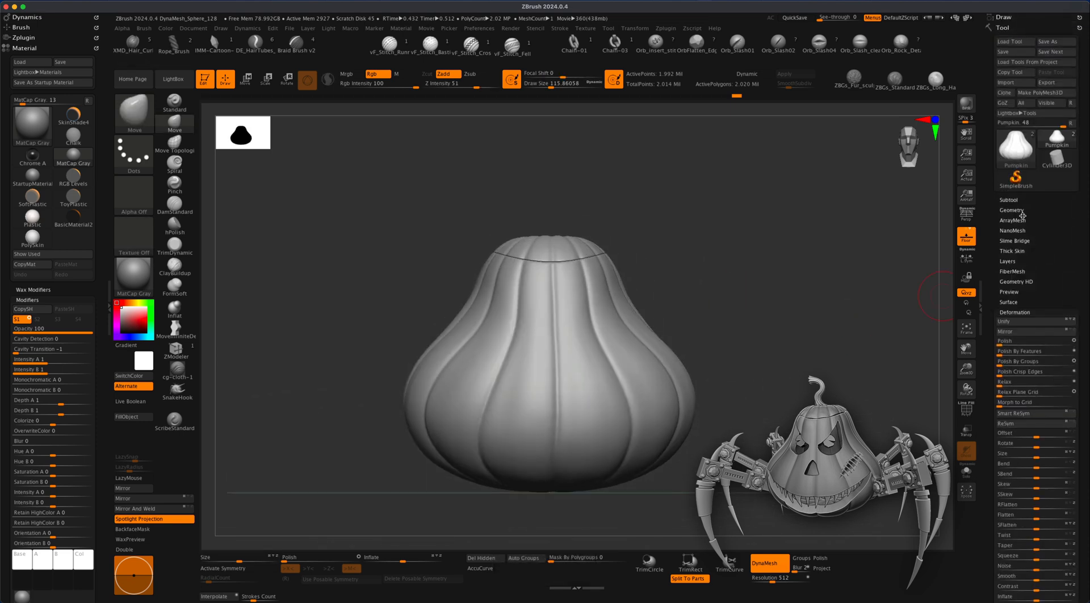
pyautogui.click(1011, 200)
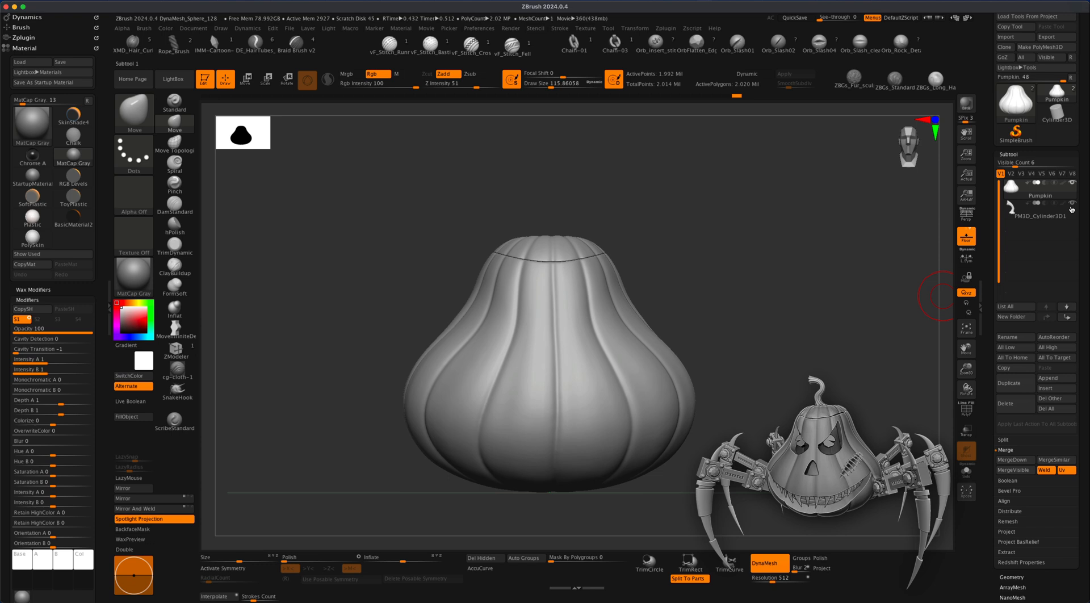
pyautogui.click(1025, 218)
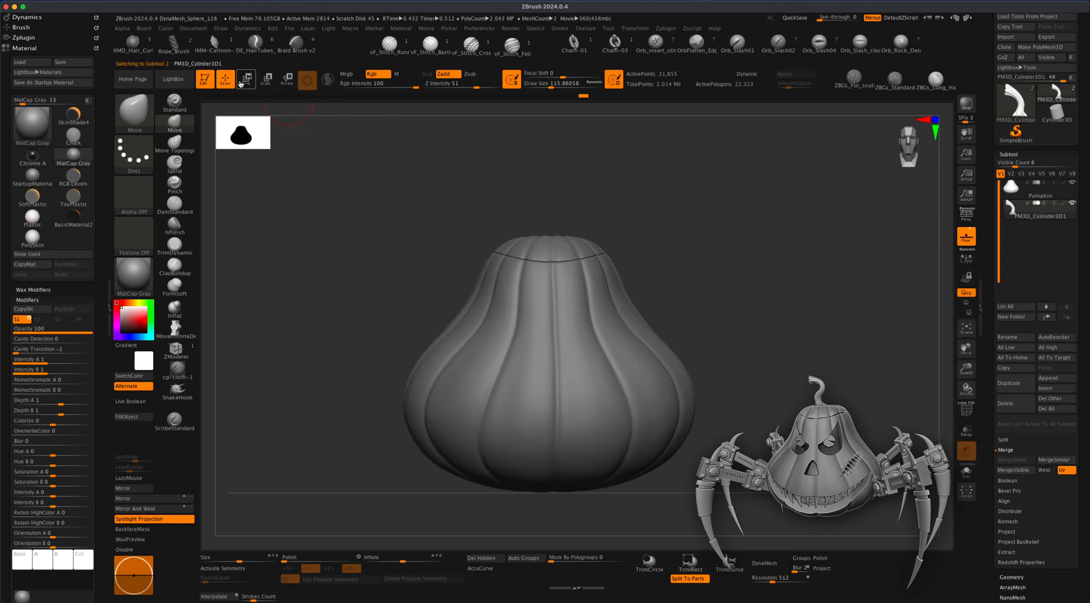
pyautogui.click(241, 82)
pyautogui.moveTo(553, 239); pyautogui.dragTo(562, 166)
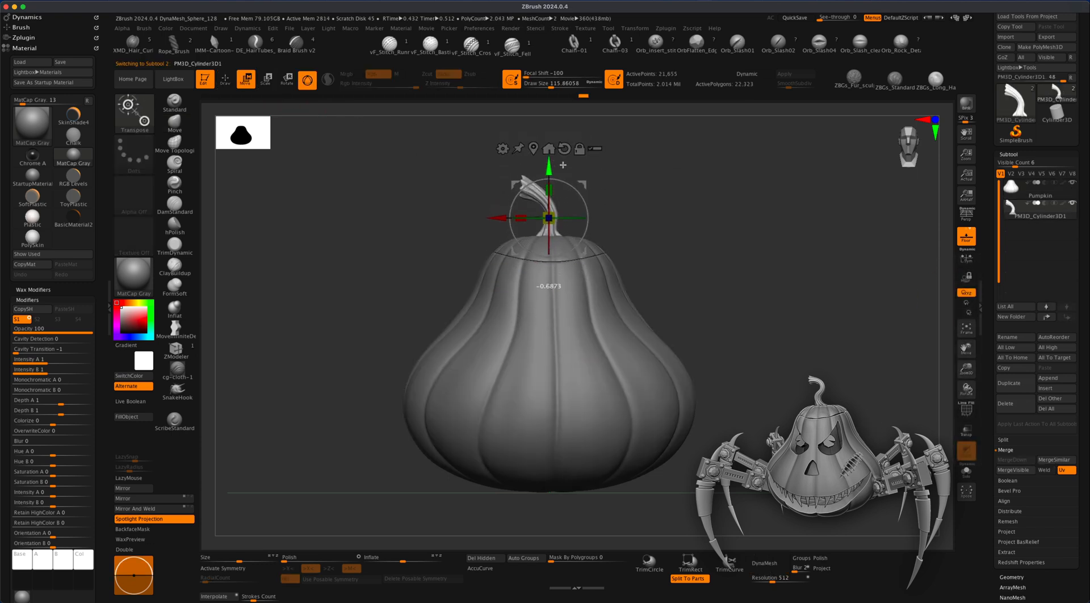
pyautogui.moveTo(558, 211); pyautogui.dragTo(559, 209)
# - Nudge the stem slightly higher so its flared base sits on the lid, and return to Draw mode
pyautogui.keyDown('alt'); pyautogui.moveTo(662, 230); pyautogui.dragTo(671, 335); pyautogui.keyUp('alt')
pyautogui.keyDown('alt'); pyautogui.moveTo(681, 291); pyautogui.dragTo(703, 354); pyautogui.keyUp('alt')
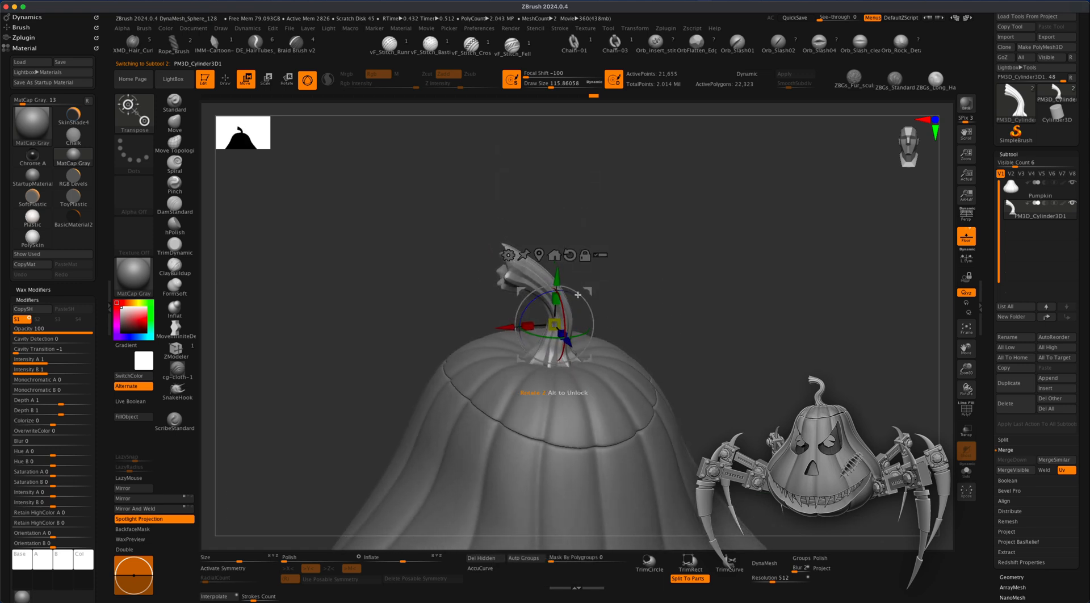
pyautogui.moveTo(561, 281)
pyautogui.mouseDown()
pyautogui.moveTo(561, 267)
pyautogui.moveTo(561, 278)
pyautogui.mouseUp()
pyautogui.keyDown('shift'); pyautogui.moveTo(694, 301); pyautogui.dragTo(727, 269); pyautogui.keyUp('shift')
pyautogui.press('f')
pyautogui.press('q')
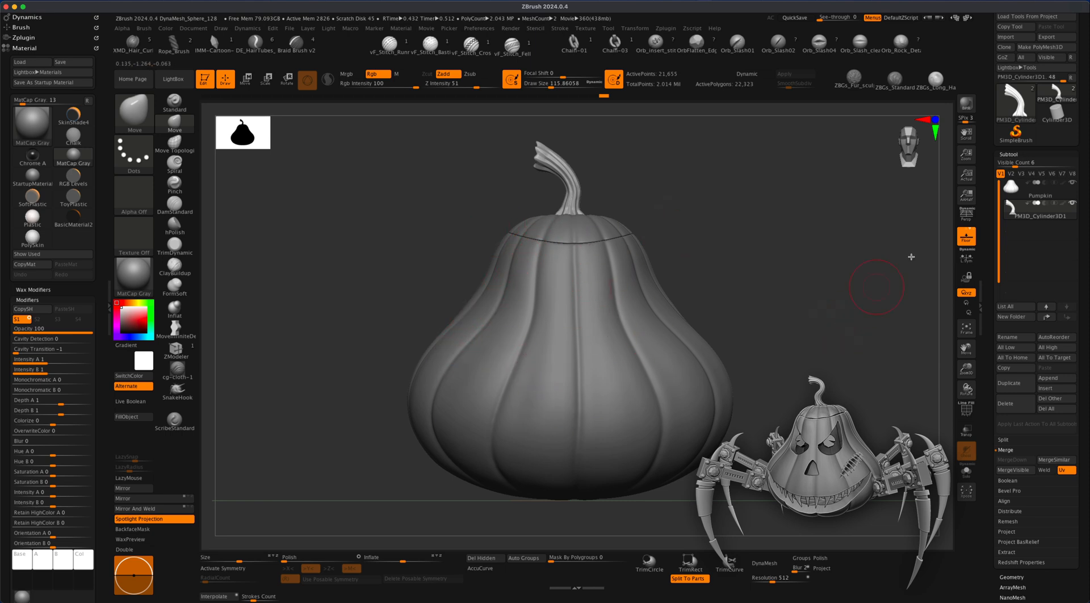
# - Select the Pumpkin subtool and reduce the Move brush's draw size to about 71
pyautogui.click(1018, 192)
pyautogui.keyDown('alt'); pyautogui.moveTo(768, 287); pyautogui.dragTo(755, 294); pyautogui.keyUp('alt')
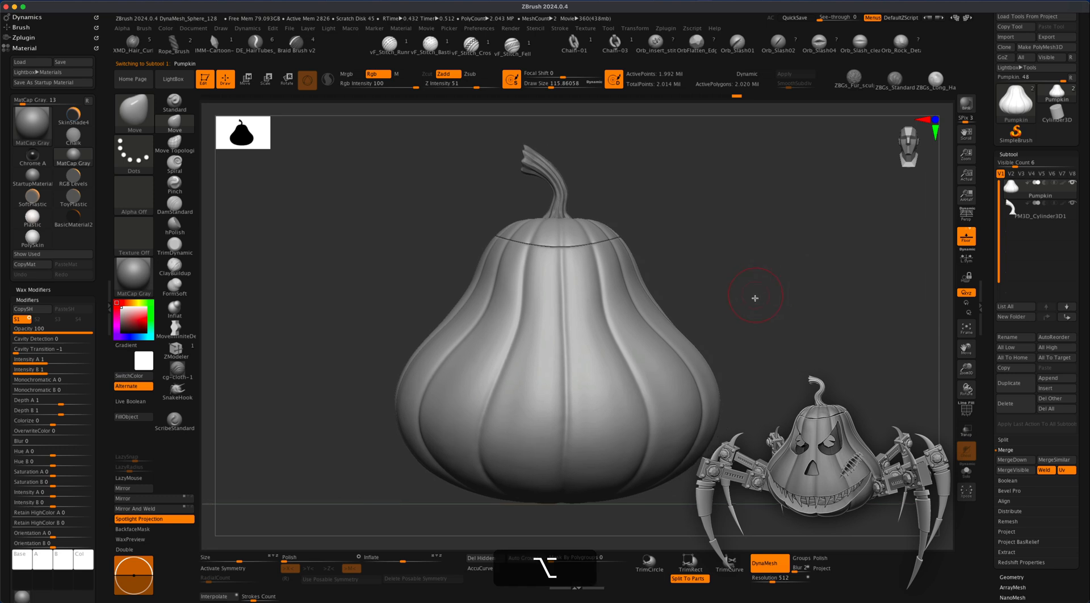
pyautogui.press('s')
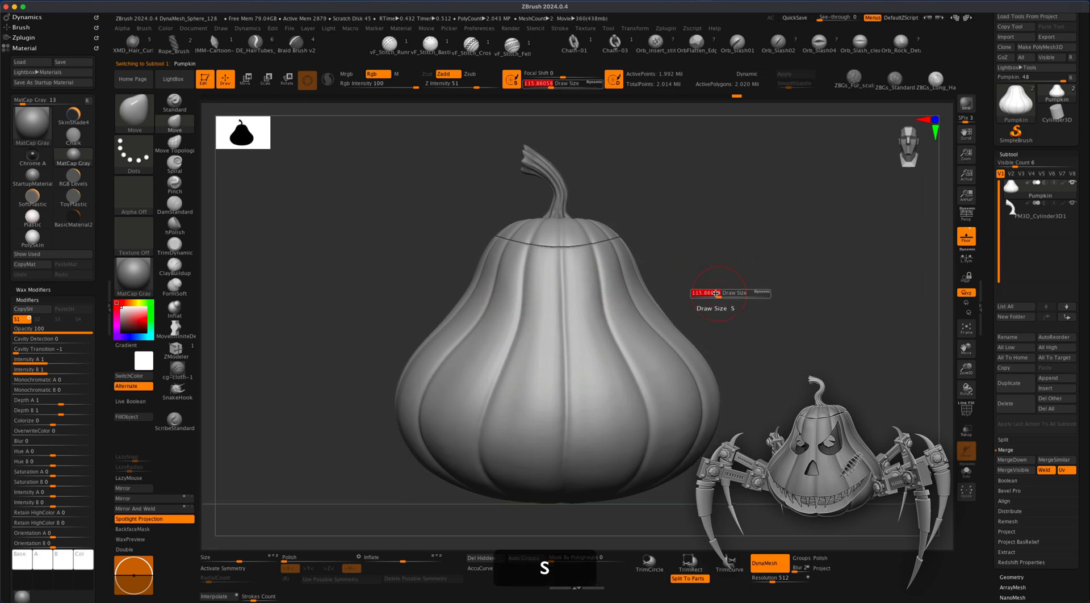
pyautogui.press('s')
pyautogui.moveTo(715, 288); pyautogui.dragTo(709, 287)
pyautogui.keyDown('alt'); pyautogui.moveTo(833, 356); pyautogui.dragTo(833, 359); pyautogui.keyUp('alt')
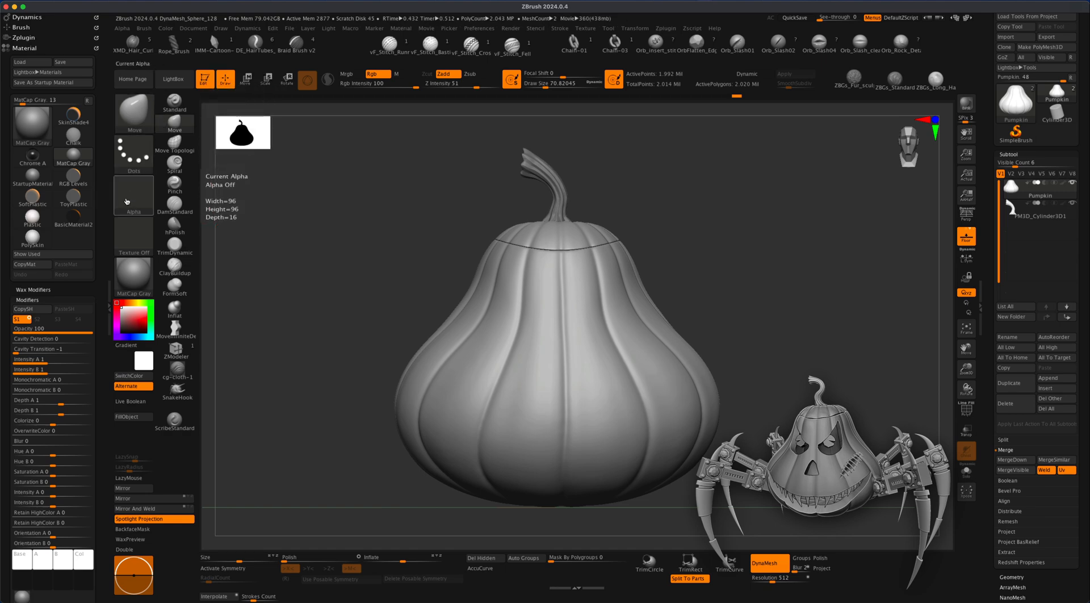
pyautogui.click(135, 202)
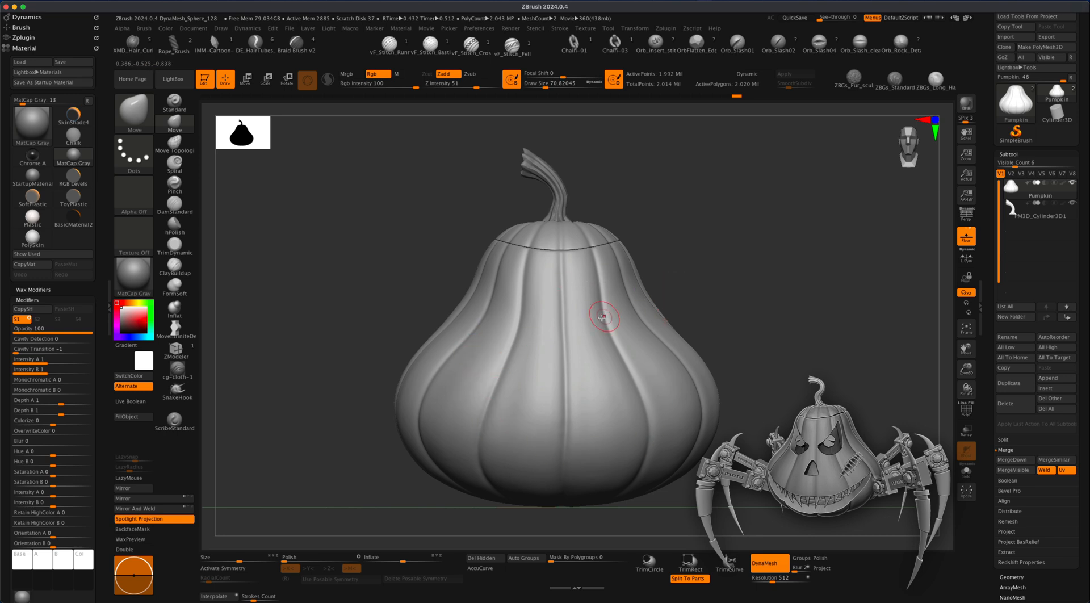
pyautogui.keyDown('alt'); pyautogui.moveTo(716, 313); pyautogui.dragTo(564, 305); pyautogui.keyUp('alt')
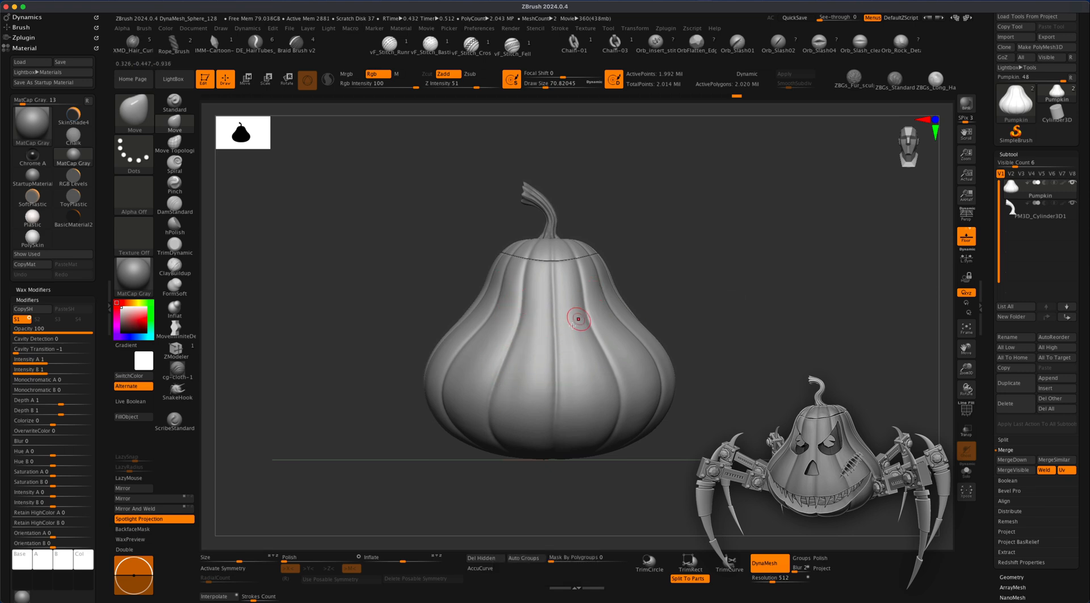
pyautogui.keyDown('alt'); pyautogui.moveTo(686, 287); pyautogui.dragTo(698, 297); pyautogui.keyUp('alt')
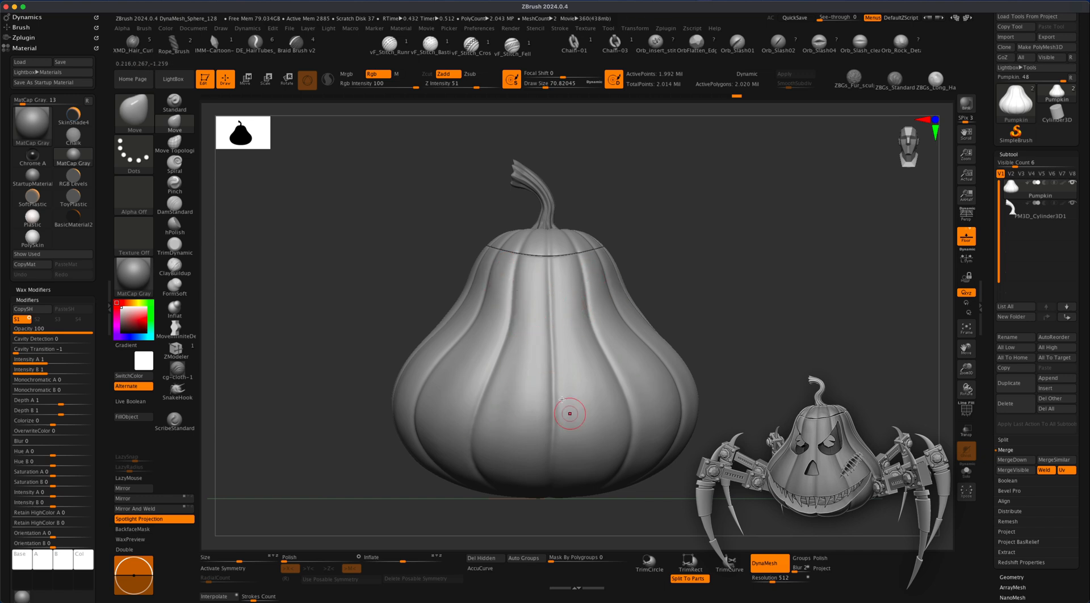
pyautogui.keyDown('alt'); pyautogui.moveTo(771, 402); pyautogui.dragTo(769, 392); pyautogui.keyUp('alt')
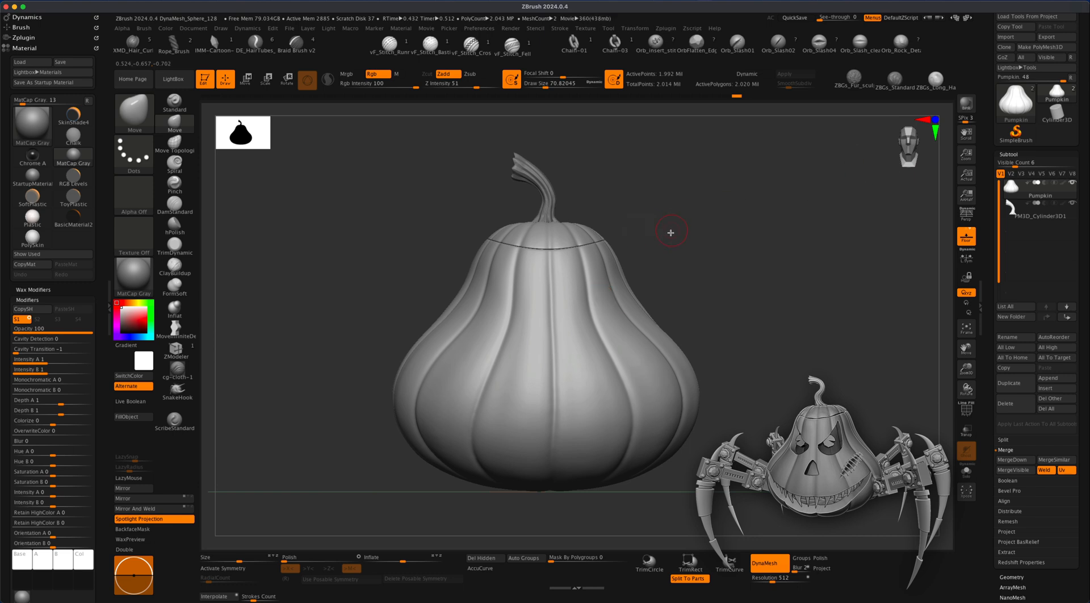
# - Turn on X symmetry and paint a mirrored pair of slanted eye shapes below the lid with MaskPen
pyautogui.press('super')
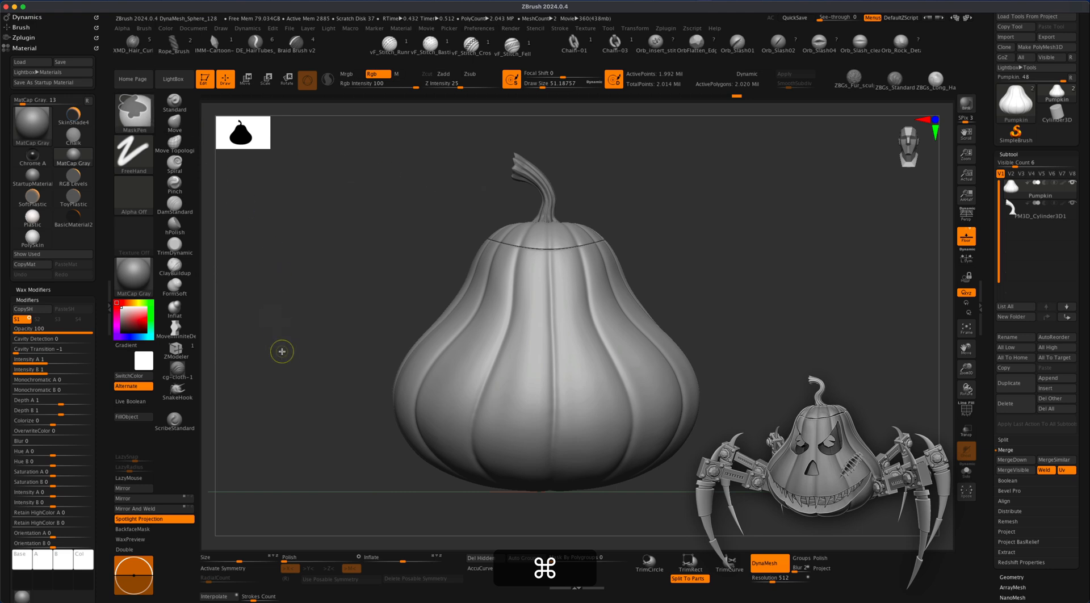
pyautogui.press('x')
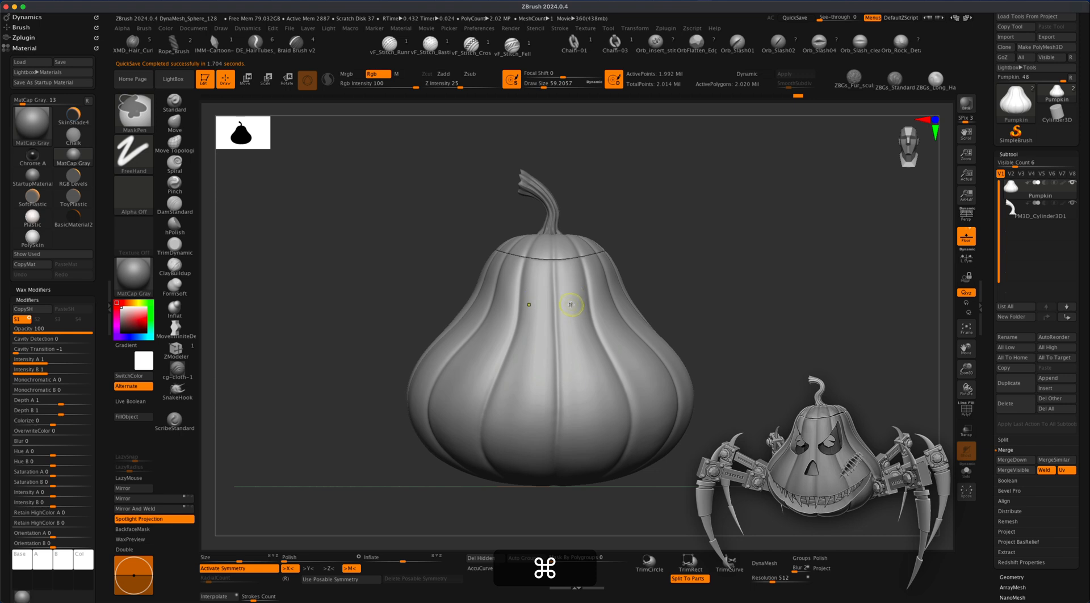
pyautogui.moveTo(570, 305)
pyautogui.keyDown('super'); pyautogui.mouseDown()
pyautogui.moveTo(591, 275)
pyautogui.moveTo(604, 300)
pyautogui.moveTo(571, 306)
pyautogui.moveTo(573, 328)
pyautogui.moveTo(603, 313)
pyautogui.mouseUp(); pyautogui.keyUp('super')
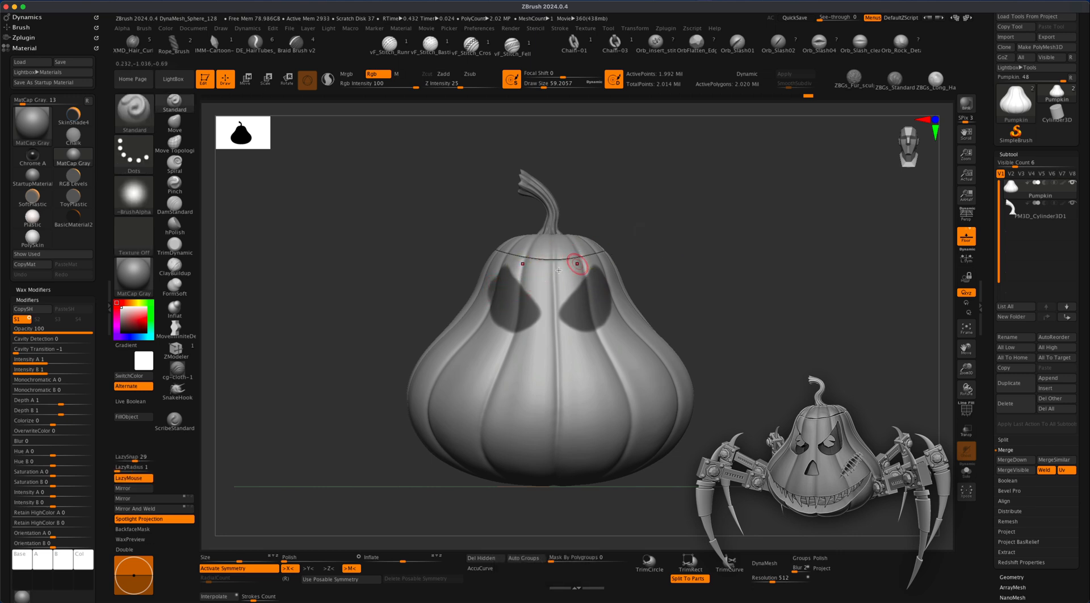
# - Erase along the edges of the eye masks to refine them into angular, pointed eyes
pyautogui.moveTo(693, 231)
pyautogui.mouseDown()
pyautogui.moveTo(713, 236)
pyautogui.moveTo(678, 238)
pyautogui.moveTo(693, 238)
pyautogui.moveTo(628, 279)
pyautogui.mouseUp()
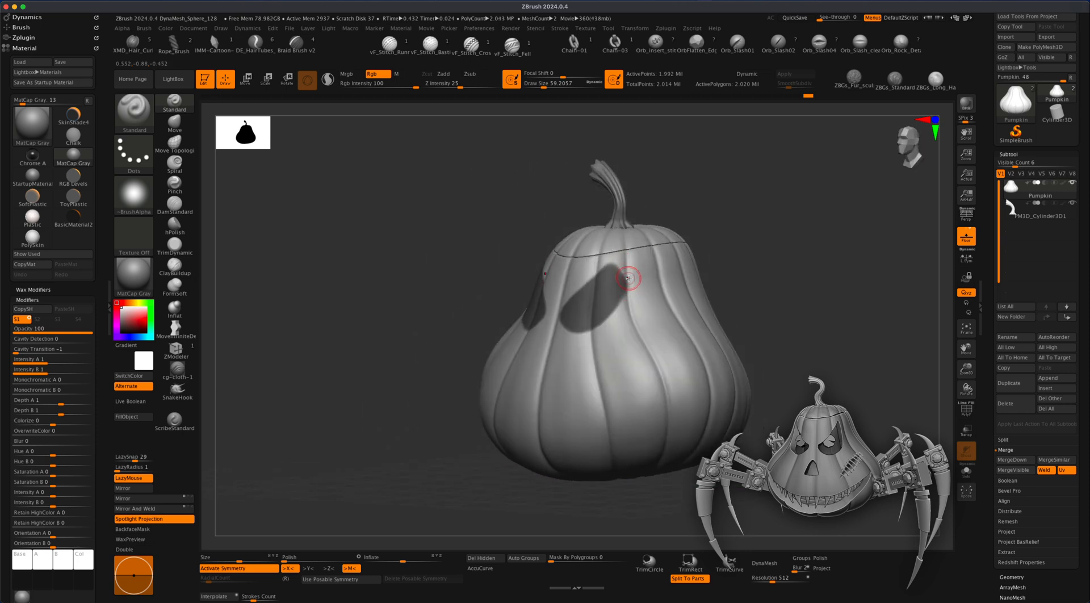
pyautogui.press('alt+super')
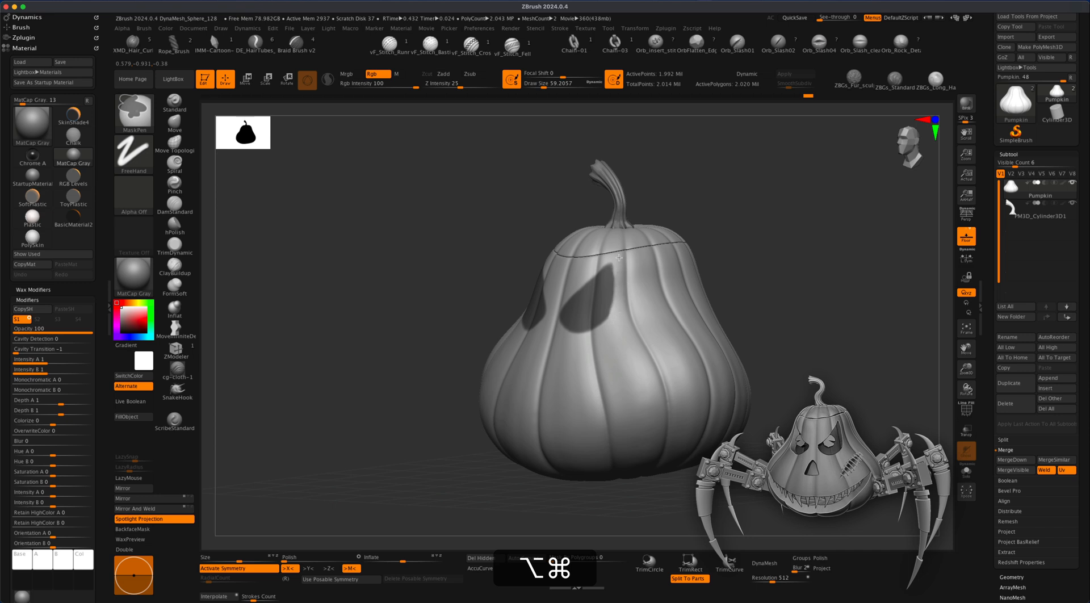
pyautogui.moveTo(744, 252)
pyautogui.mouseDown()
pyautogui.moveTo(764, 248)
pyautogui.moveTo(710, 276)
pyautogui.mouseUp()
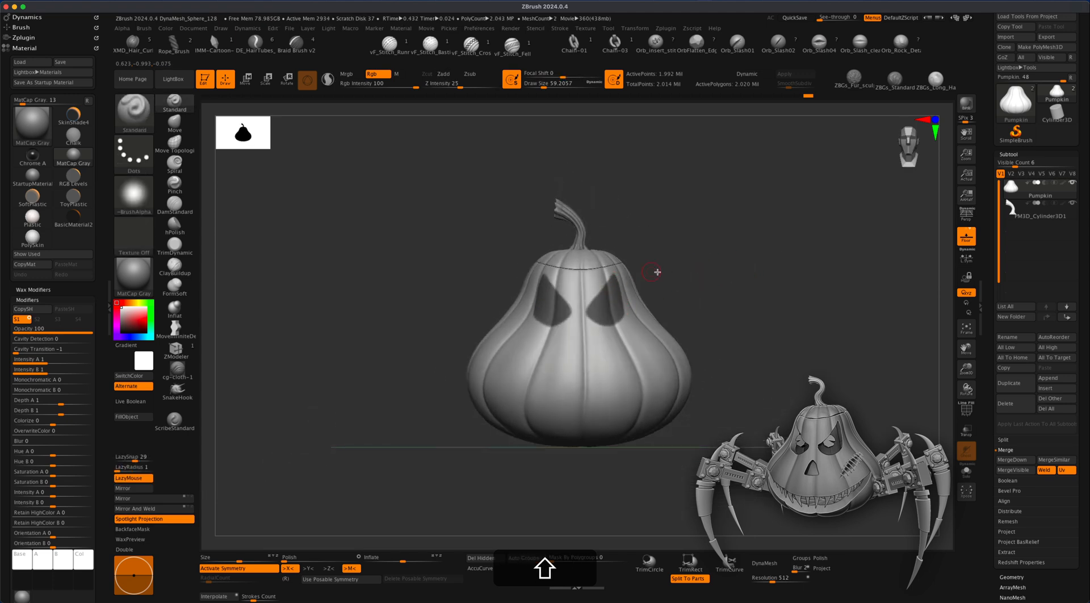
pyautogui.keyDown('alt'); pyautogui.moveTo(689, 264); pyautogui.dragTo(682, 276); pyautogui.keyUp('alt')
pyautogui.press('alt+super')
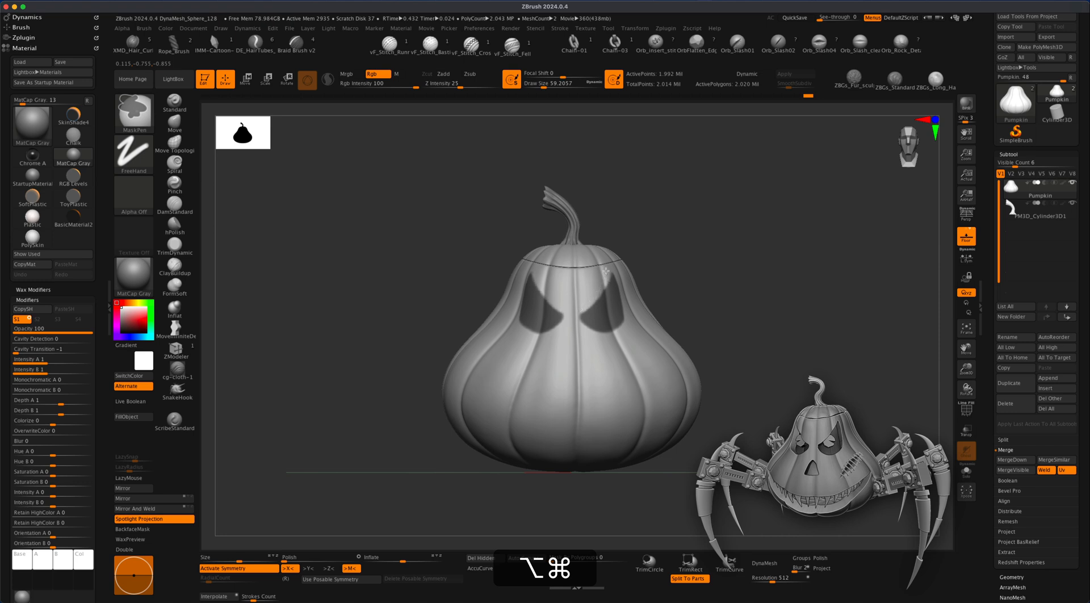
# - Mask a small triangular nose on the pumpkin's center line below the eyes
pyautogui.keyDown('alt'); pyautogui.moveTo(713, 260); pyautogui.dragTo(704, 278); pyautogui.keyUp('alt')
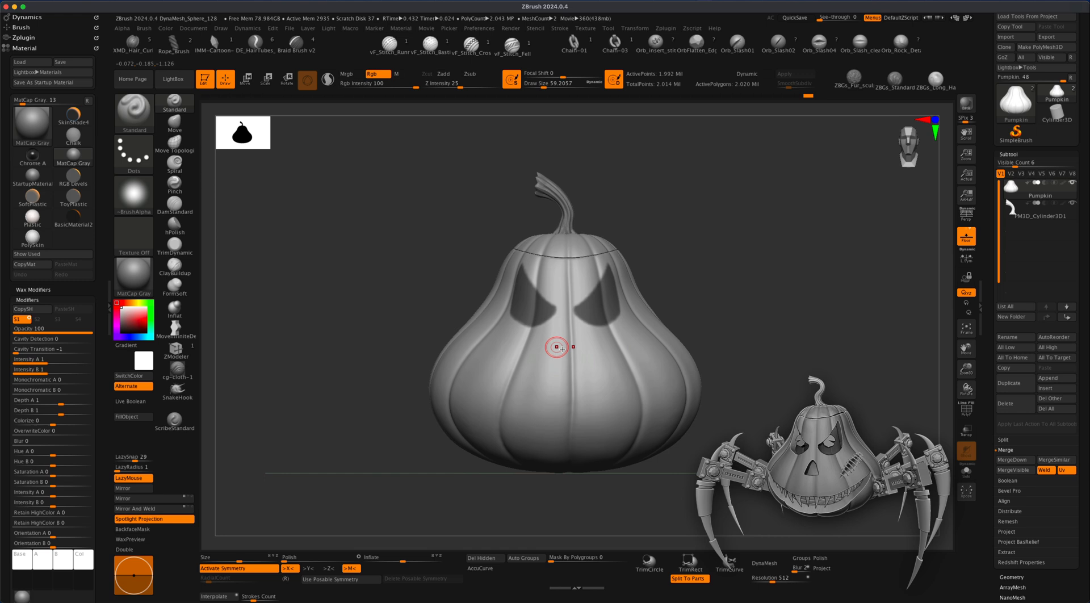
pyautogui.press('super+alt')
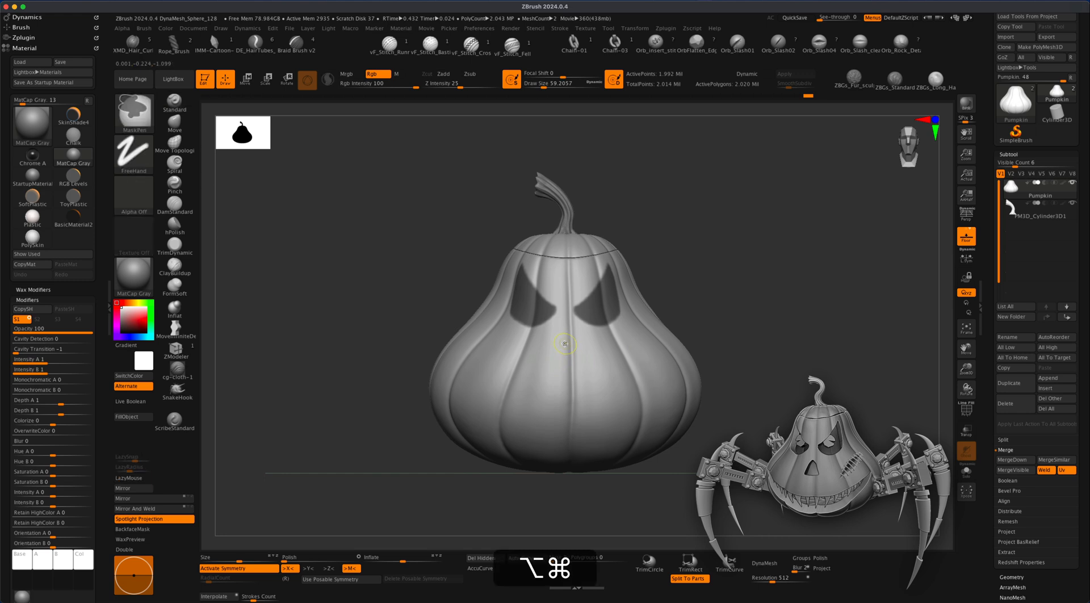
pyautogui.keyDown('alt'); pyautogui.keyDown('super'); pyautogui.moveTo(562, 347); pyautogui.dragTo(553, 361); pyautogui.keyUp('super'); pyautogui.keyUp('alt')
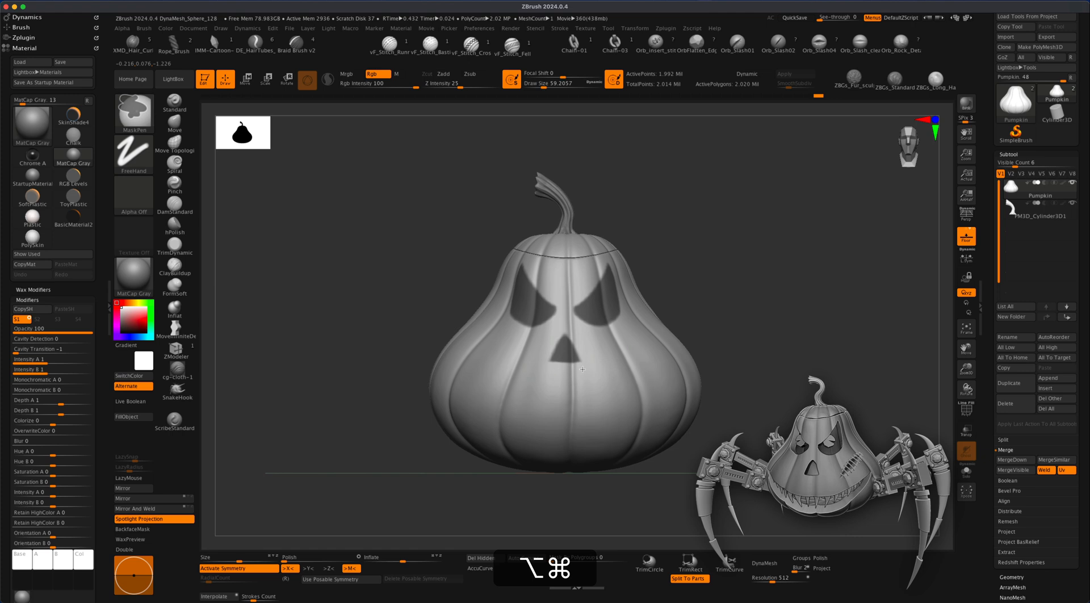
# - Paint a wide, upward-curving grin mask across the pumpkin's lower body with MaskPen
pyautogui.moveTo(708, 291)
pyautogui.keyDown('alt'); pyautogui.mouseDown()
pyautogui.moveTo(683, 275)
pyautogui.moveTo(693, 287)
pyautogui.mouseUp(); pyautogui.keyUp('alt')
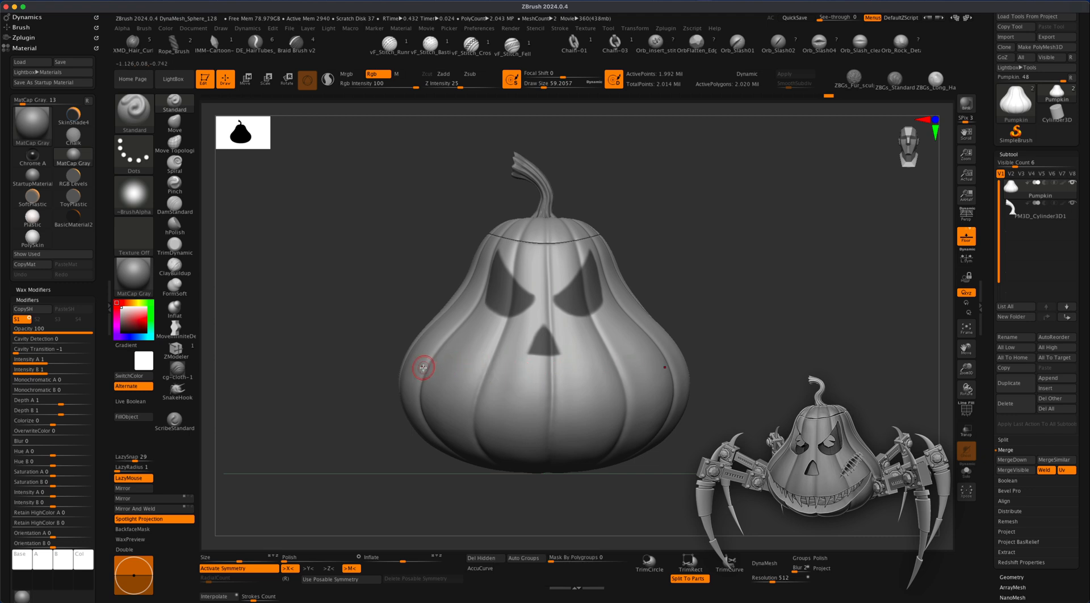
pyautogui.press('super')
pyautogui.moveTo(419, 363)
pyautogui.keyDown('super'); pyautogui.mouseDown()
pyautogui.moveTo(457, 395)
pyautogui.moveTo(568, 409)
pyautogui.moveTo(654, 369)
pyautogui.moveTo(610, 404)
pyautogui.moveTo(531, 417)
pyautogui.moveTo(461, 399)
pyautogui.moveTo(511, 412)
pyautogui.moveTo(588, 408)
pyautogui.mouseUp(); pyautogui.keyUp('super')
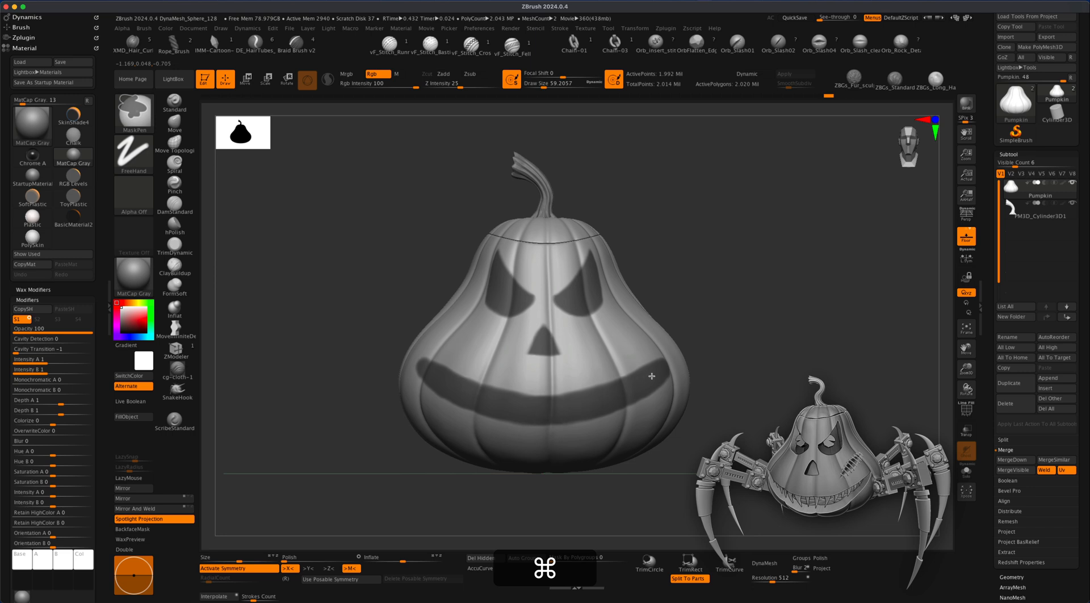
pyautogui.moveTo(666, 370)
pyautogui.keyDown('super'); pyautogui.mouseDown()
pyautogui.moveTo(636, 400)
pyautogui.moveTo(528, 428)
pyautogui.moveTo(435, 392)
pyautogui.moveTo(550, 430)
pyautogui.mouseUp(); pyautogui.keyUp('super')
pyautogui.keyDown('super'); pyautogui.moveTo(615, 415); pyautogui.dragTo(530, 433); pyautogui.keyUp('super')
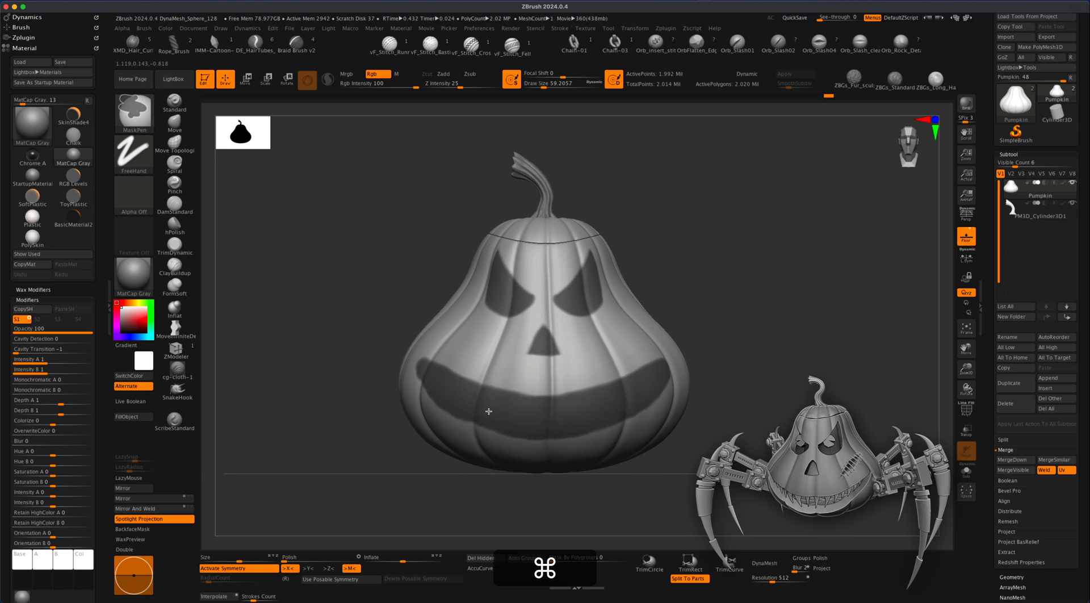
# - Erase along the edges of the mouth mask from several angles to slim the grin and sharpen its corners
pyautogui.moveTo(749, 299)
pyautogui.mouseDown()
pyautogui.moveTo(649, 333)
pyautogui.moveTo(616, 369)
pyautogui.moveTo(552, 389)
pyautogui.moveTo(619, 375)
pyautogui.moveTo(684, 341)
pyautogui.moveTo(612, 433)
pyautogui.moveTo(679, 372)
pyautogui.moveTo(638, 407)
pyautogui.mouseUp()
pyautogui.keyDown('alt'); pyautogui.keyDown('super'); pyautogui.moveTo(682, 354); pyautogui.dragTo(609, 428); pyautogui.keyUp('super'); pyautogui.keyUp('alt')
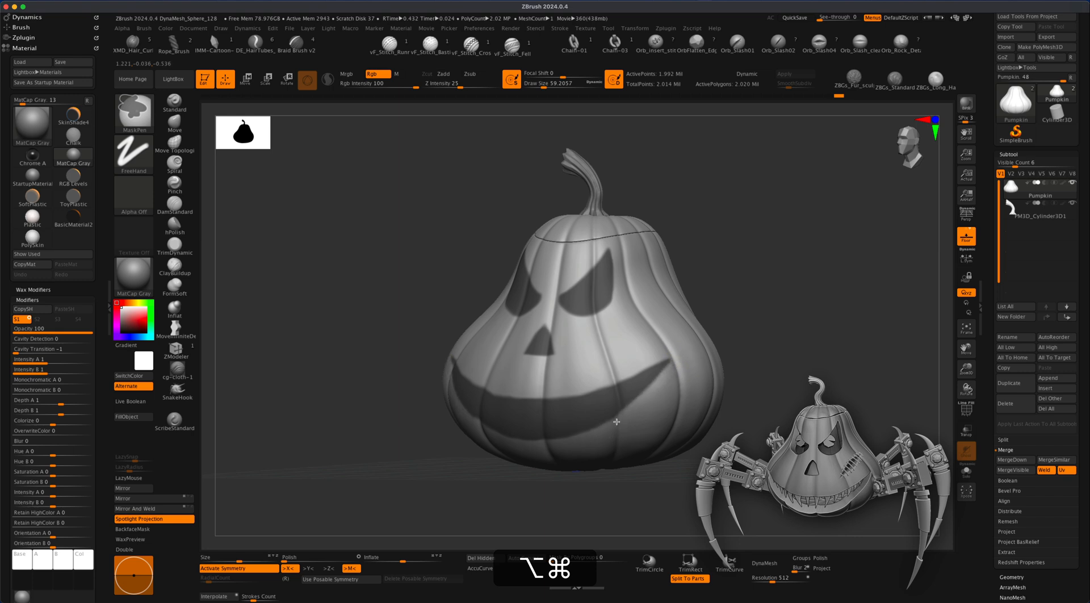
pyautogui.keyDown('alt'); pyautogui.keyDown('super'); pyautogui.moveTo(679, 364); pyautogui.dragTo(618, 424); pyautogui.keyUp('super'); pyautogui.keyUp('alt')
pyautogui.moveTo(745, 321)
pyautogui.mouseDown()
pyautogui.moveTo(781, 318)
pyautogui.moveTo(737, 307)
pyautogui.moveTo(657, 314)
pyautogui.moveTo(737, 326)
pyautogui.moveTo(718, 321)
pyautogui.mouseUp()
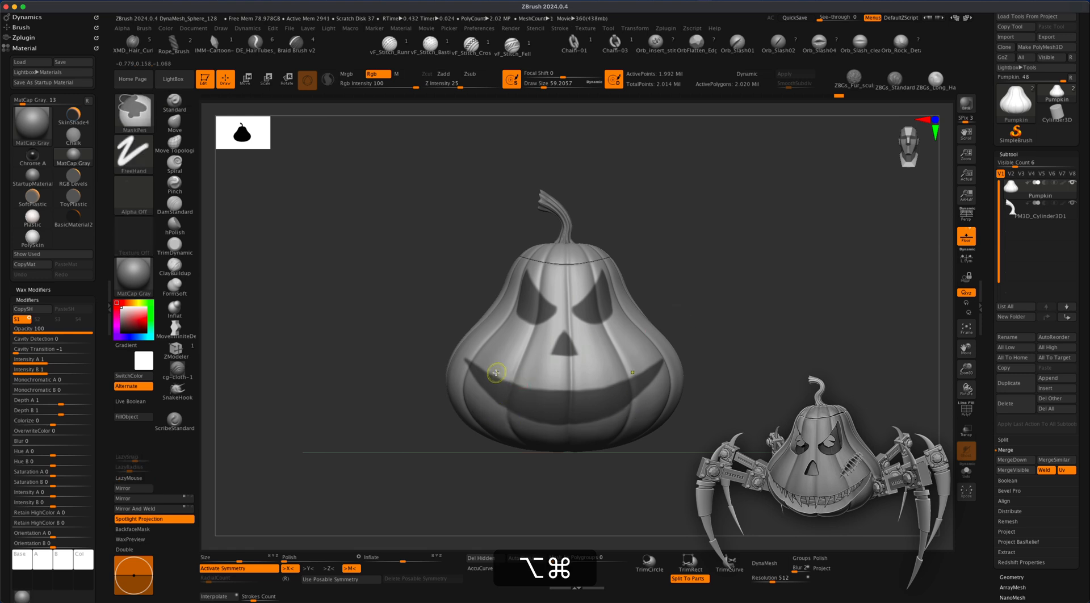
pyautogui.keyDown('alt'); pyautogui.keyDown('super'); pyautogui.moveTo(564, 382); pyautogui.dragTo(575, 382); pyautogui.keyUp('super'); pyautogui.keyUp('alt')
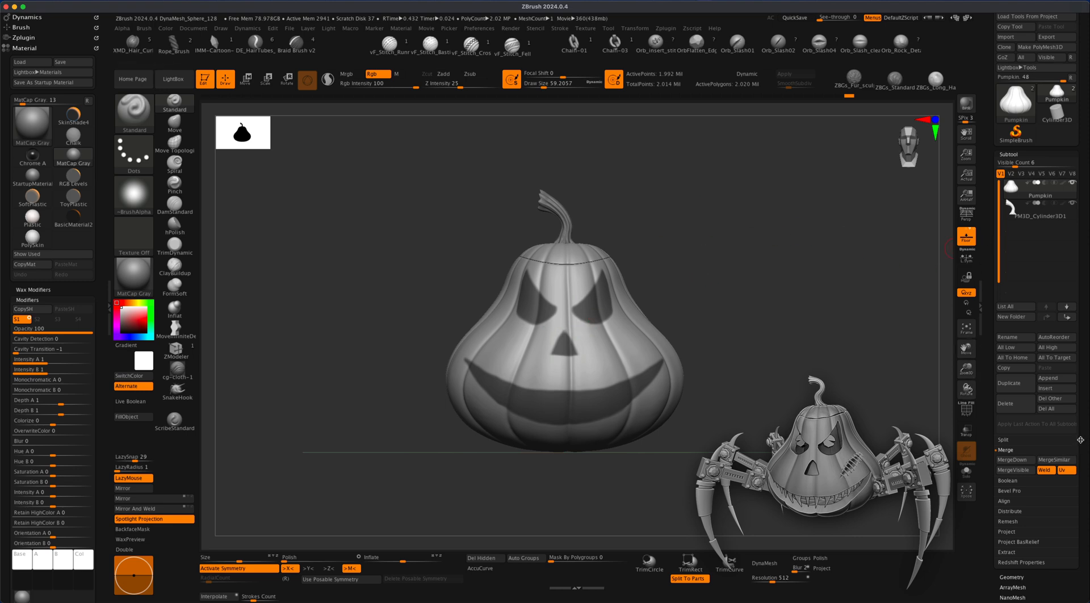
# - Extract the masked eyes, nose and mouth as a double-sided mesh with thickness 0.14439 and accept it
pyautogui.scroll(-3, 1030, 489)
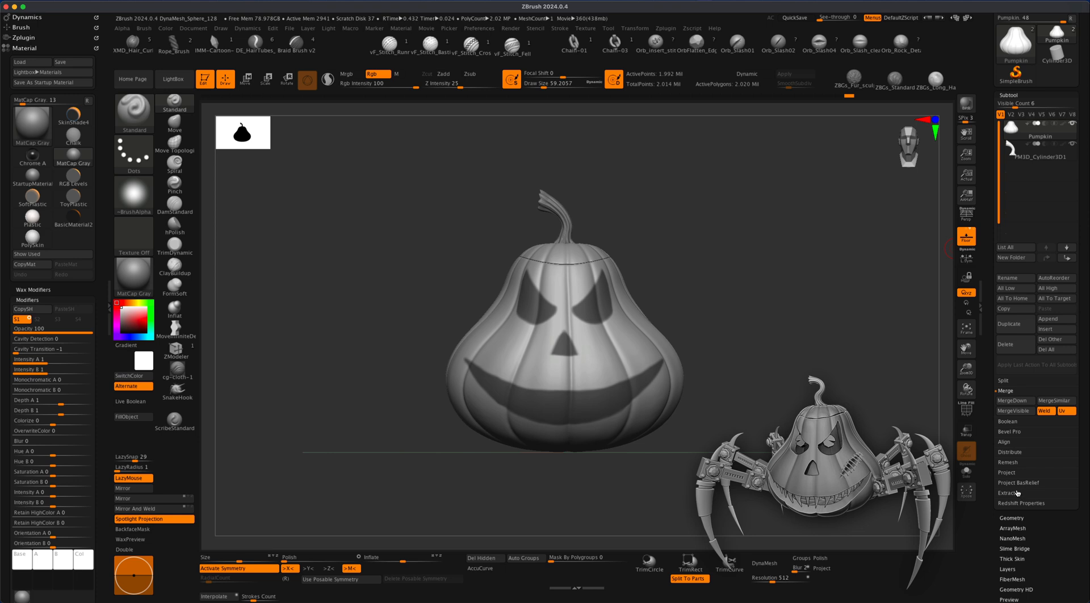
pyautogui.click(1008, 493)
pyautogui.click(1029, 490)
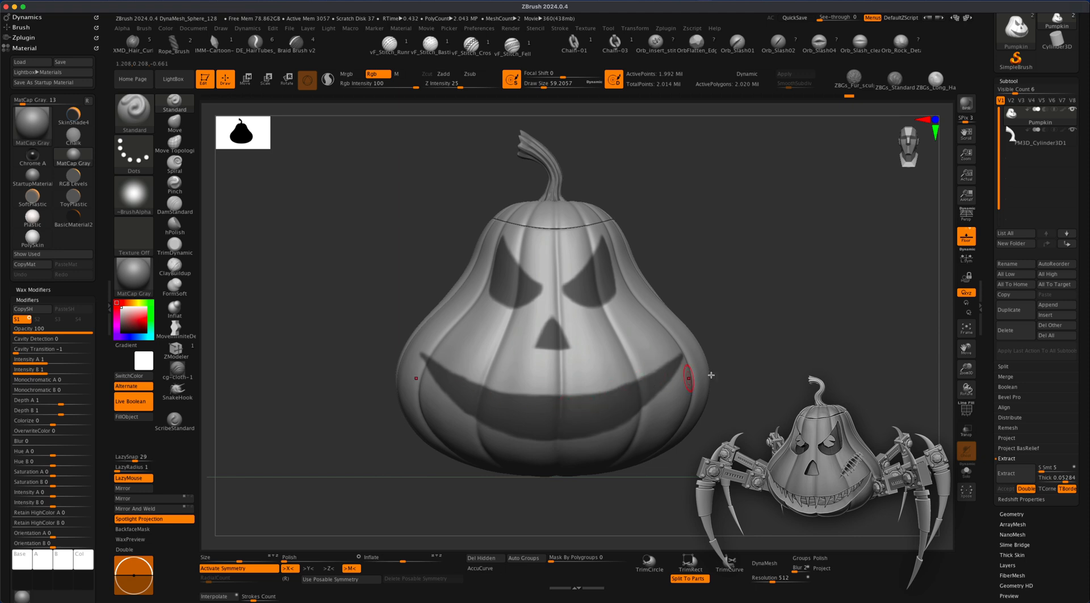
pyautogui.click(1071, 480)
pyautogui.write('0.14439')
pyautogui.click(1050, 480)
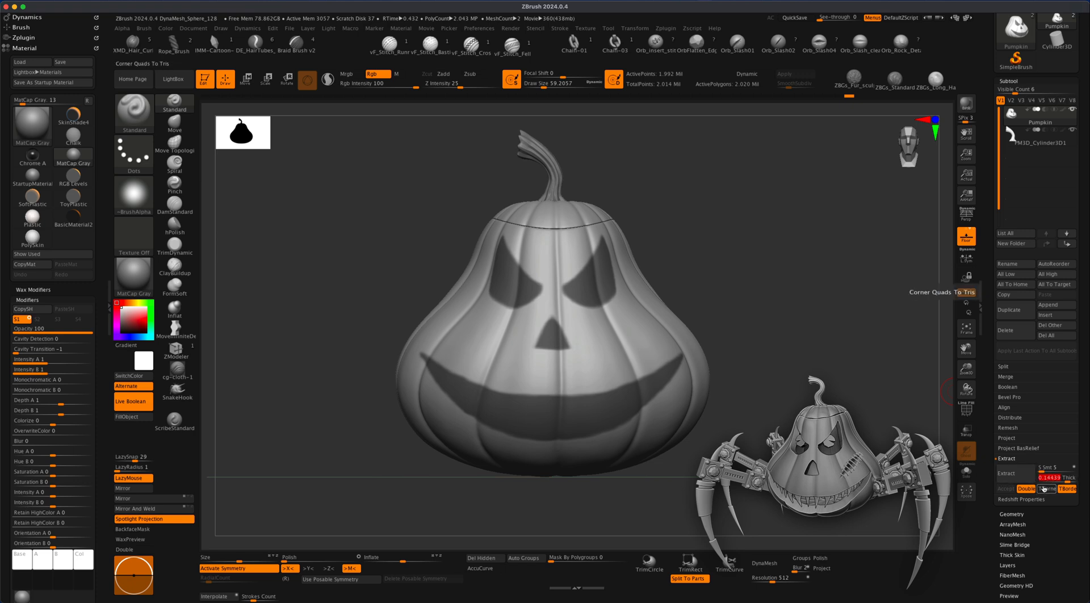
pyautogui.click(1016, 474)
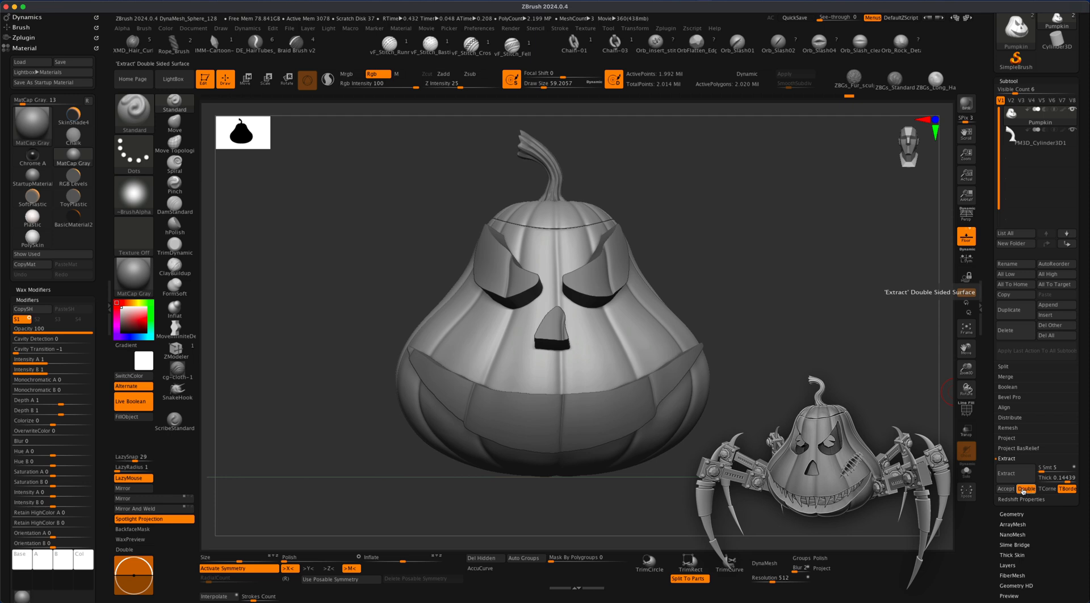
pyautogui.click(1006, 489)
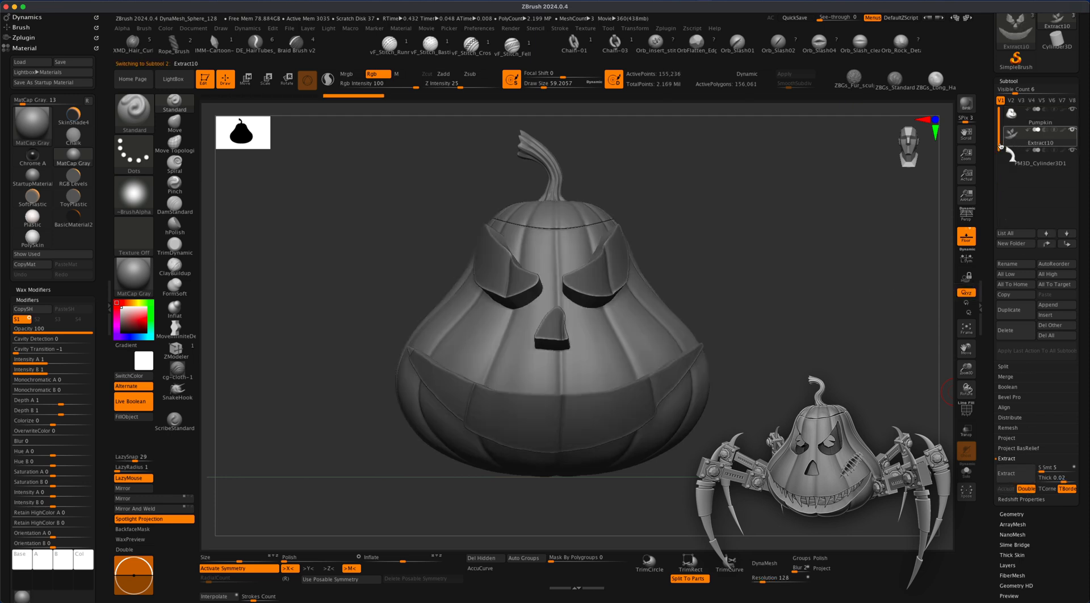
# - Clear the mask on the extracted face piece and set it to subtract from the pumpkin with Live Boolean on
pyautogui.press('super')
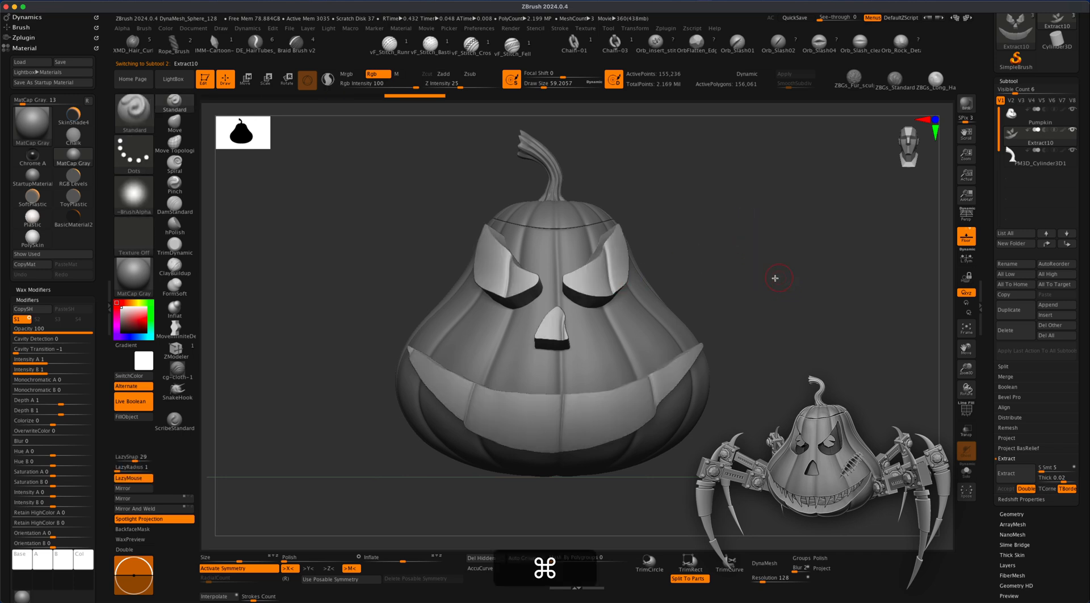
pyautogui.moveTo(761, 274); pyautogui.dragTo(762, 273)
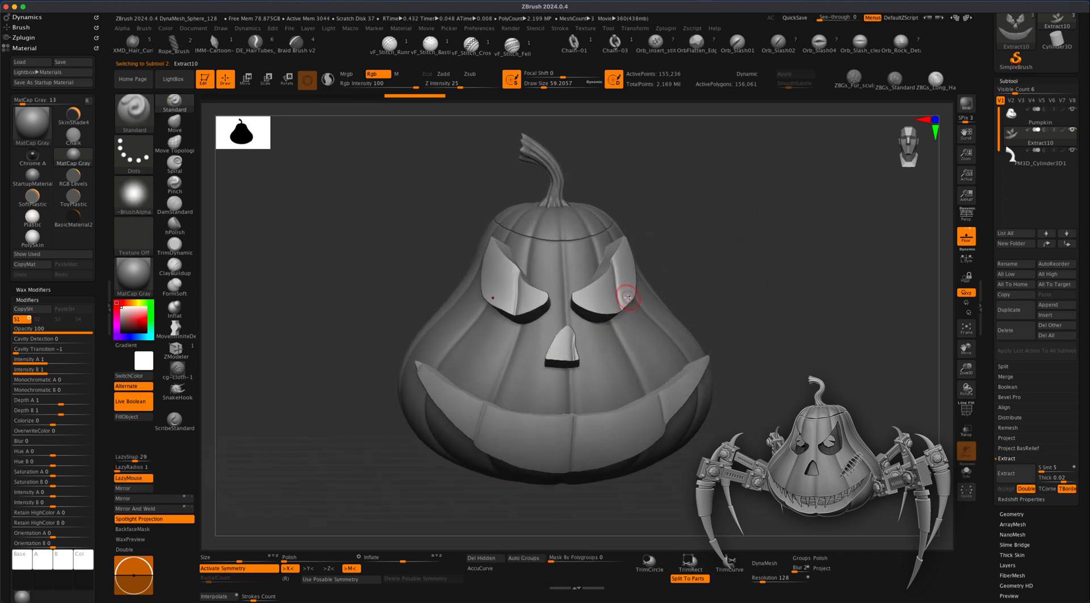
pyautogui.moveTo(734, 282); pyautogui.dragTo(659, 319)
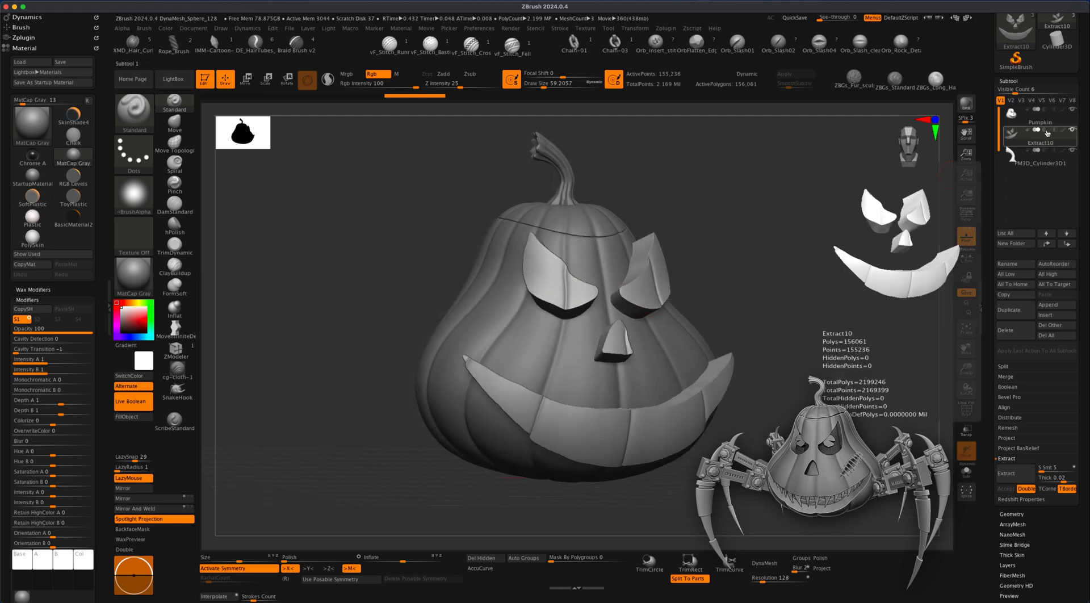
pyautogui.click(1048, 133)
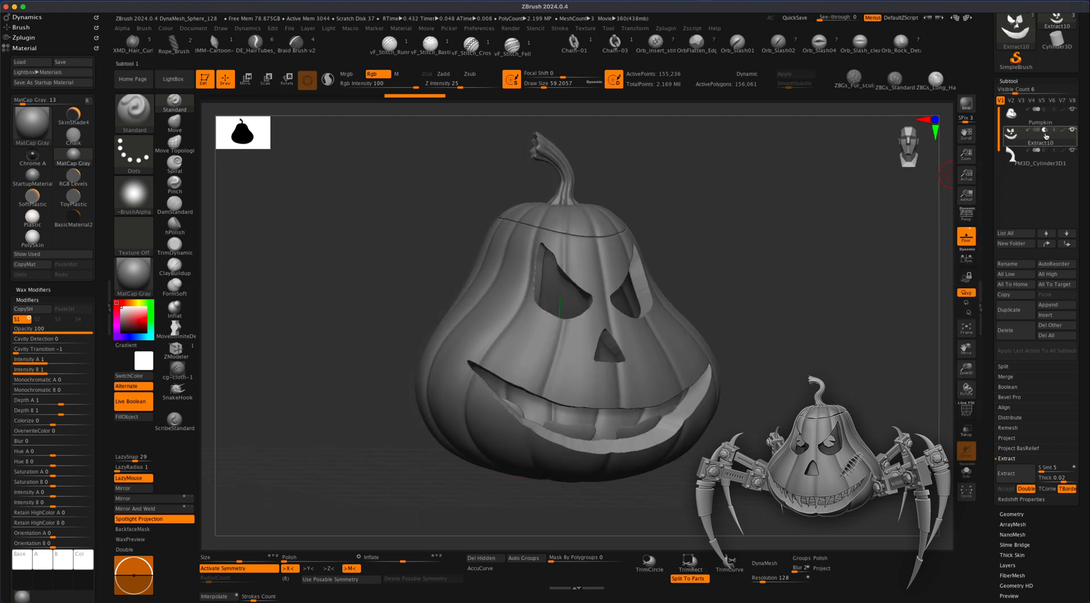
pyautogui.click(142, 402)
pyautogui.click(142, 401)
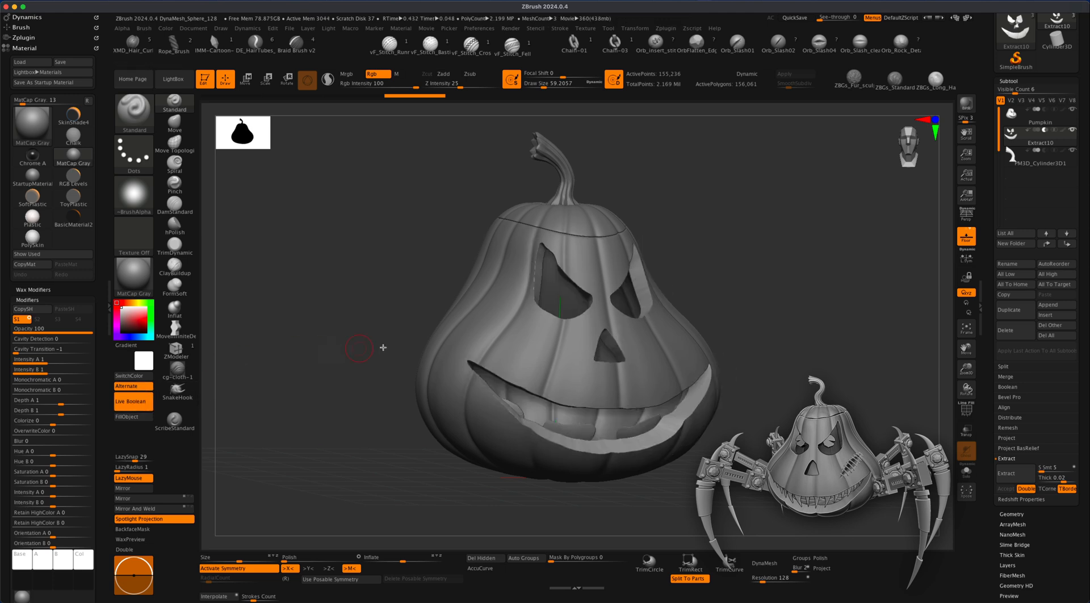
pyautogui.moveTo(354, 343); pyautogui.dragTo(457, 367)
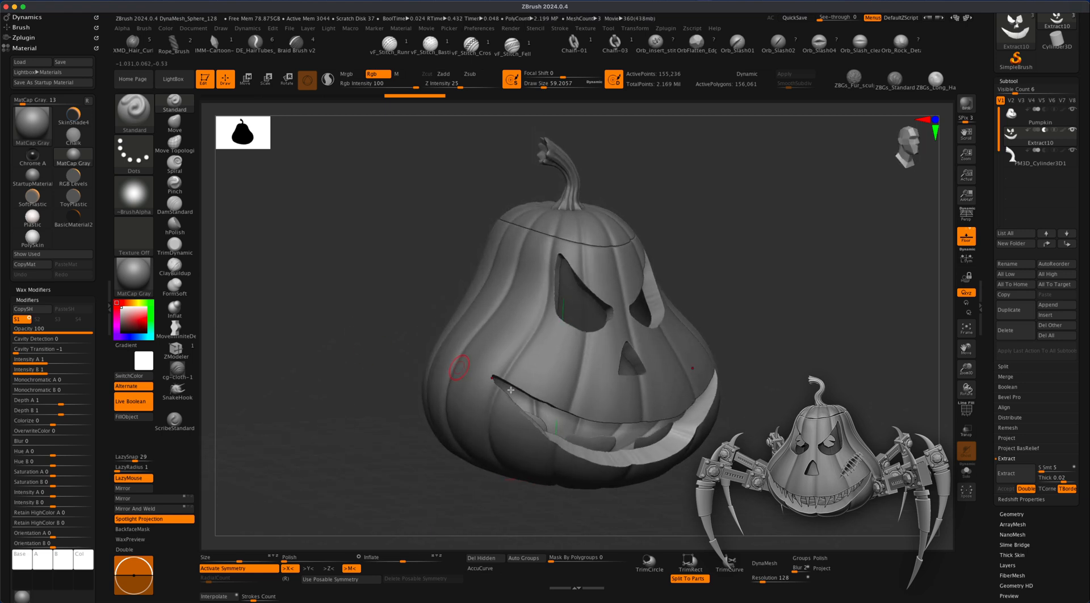
pyautogui.moveTo(599, 448); pyautogui.dragTo(798, 297)
# - Shift the subtracting face piece slightly along its depth with the gizmo and check how it intersects the pumpkin in polyframe view
pyautogui.click(248, 87)
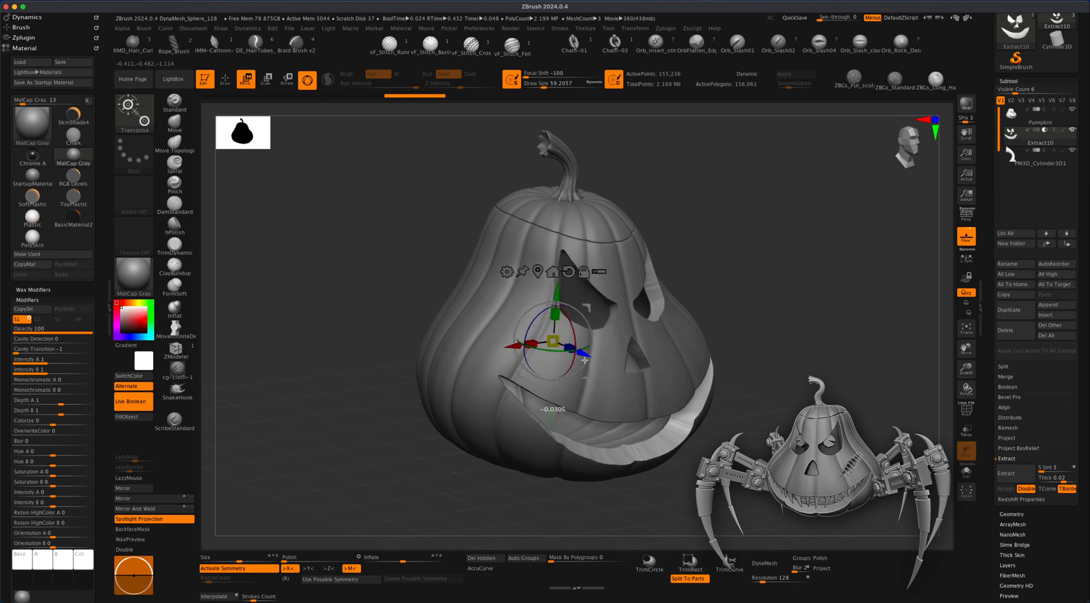
pyautogui.keyDown('alt'); pyautogui.moveTo(783, 282); pyautogui.dragTo(769, 286); pyautogui.keyUp('alt')
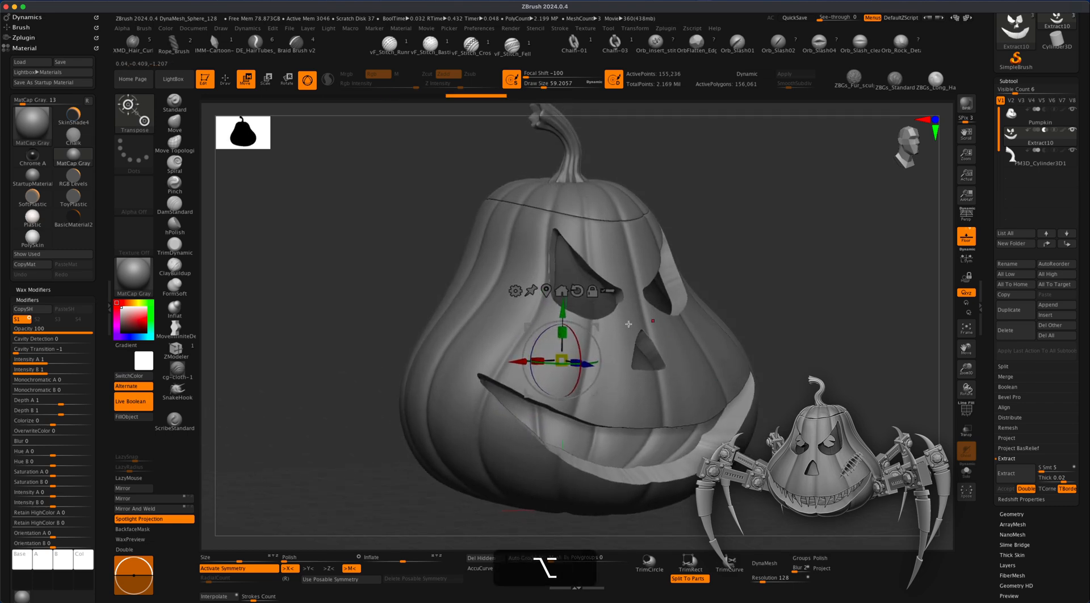
pyautogui.click(966, 412)
pyautogui.moveTo(856, 368)
pyautogui.mouseDown()
pyautogui.moveTo(885, 327)
pyautogui.moveTo(879, 347)
pyautogui.moveTo(852, 360)
pyautogui.mouseUp()
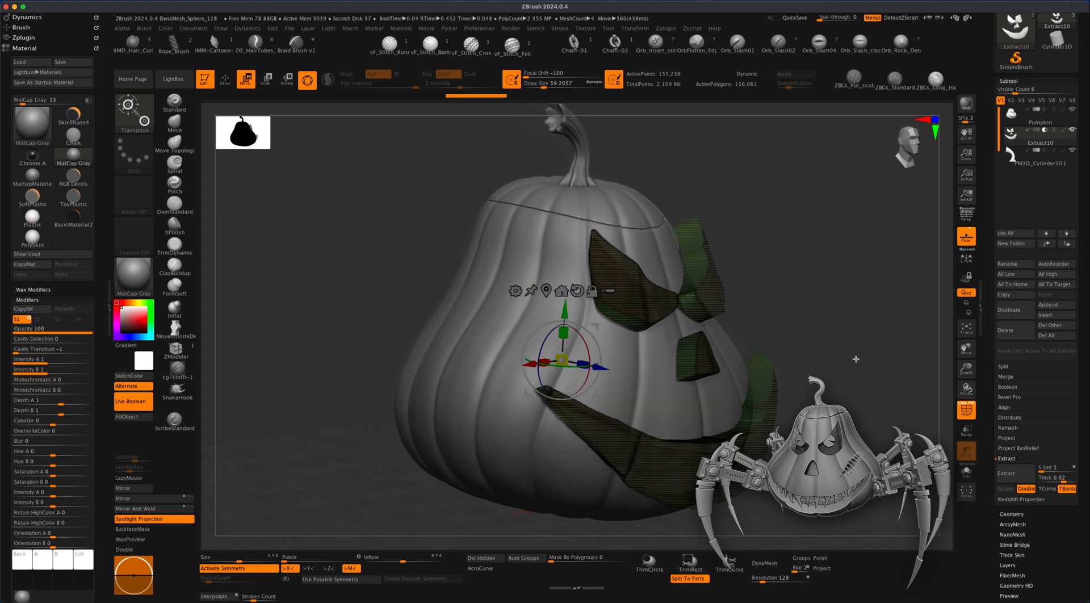
pyautogui.click(965, 430)
pyautogui.moveTo(886, 394); pyautogui.dragTo(813, 254)
pyautogui.click(966, 430)
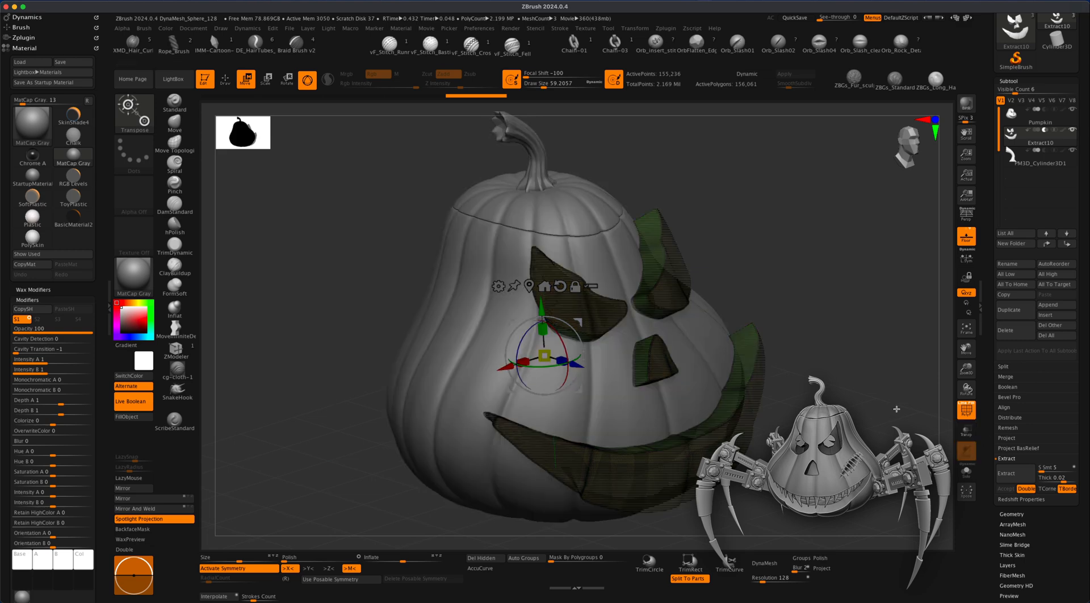
pyautogui.click(966, 414)
pyautogui.moveTo(852, 397)
pyautogui.mouseDown()
pyautogui.moveTo(838, 404)
pyautogui.moveTo(841, 392)
pyautogui.moveTo(853, 410)
pyautogui.moveTo(842, 398)
pyautogui.mouseUp()
pyautogui.keyDown('alt'); pyautogui.moveTo(838, 404); pyautogui.dragTo(831, 384); pyautogui.keyUp('alt')
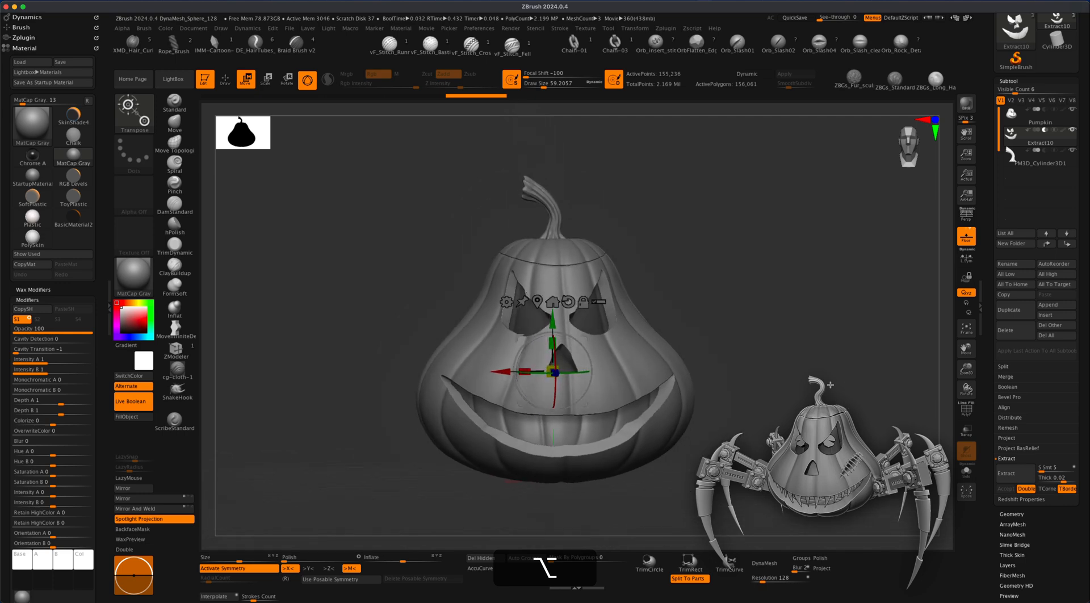
# - Turn on perspective and check the carved face from the front
pyautogui.click(965, 219)
pyautogui.moveTo(796, 309)
pyautogui.mouseDown()
pyautogui.moveTo(781, 314)
pyautogui.moveTo(763, 289)
pyautogui.moveTo(769, 317)
pyautogui.moveTo(793, 328)
pyautogui.moveTo(772, 333)
pyautogui.moveTo(805, 331)
pyautogui.moveTo(792, 325)
pyautogui.mouseUp()
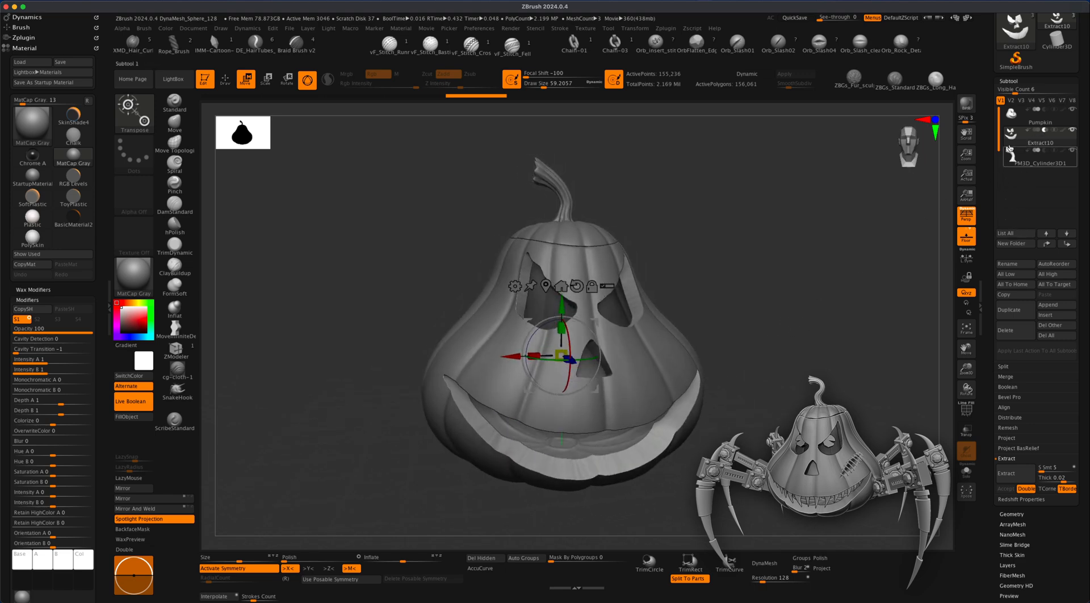
pyautogui.moveTo(696, 300); pyautogui.dragTo(868, 276)
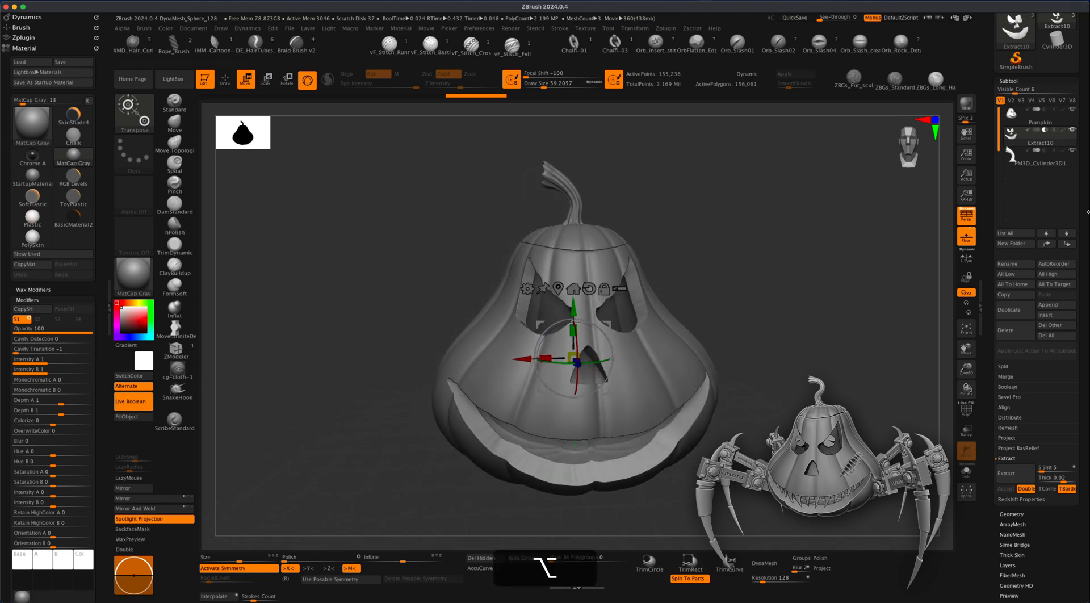
# - Save the tool under the file name Pumpkin_Carved
pyautogui.moveTo(1088, 213); pyautogui.dragTo(1088, 277)
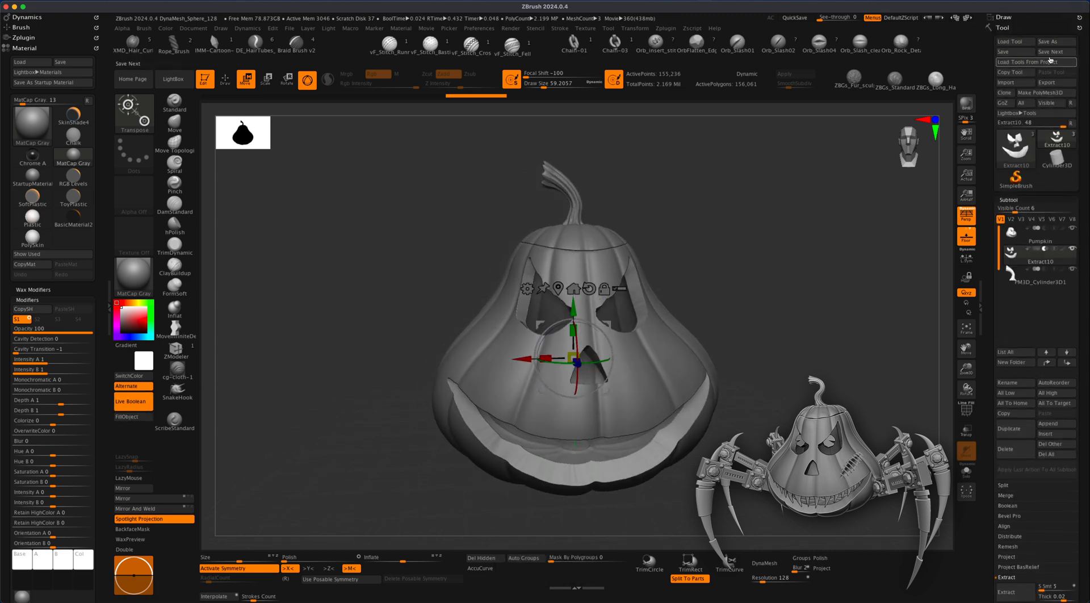
pyautogui.click(1057, 42)
pyautogui.write('Carved')
pyautogui.press('Return')
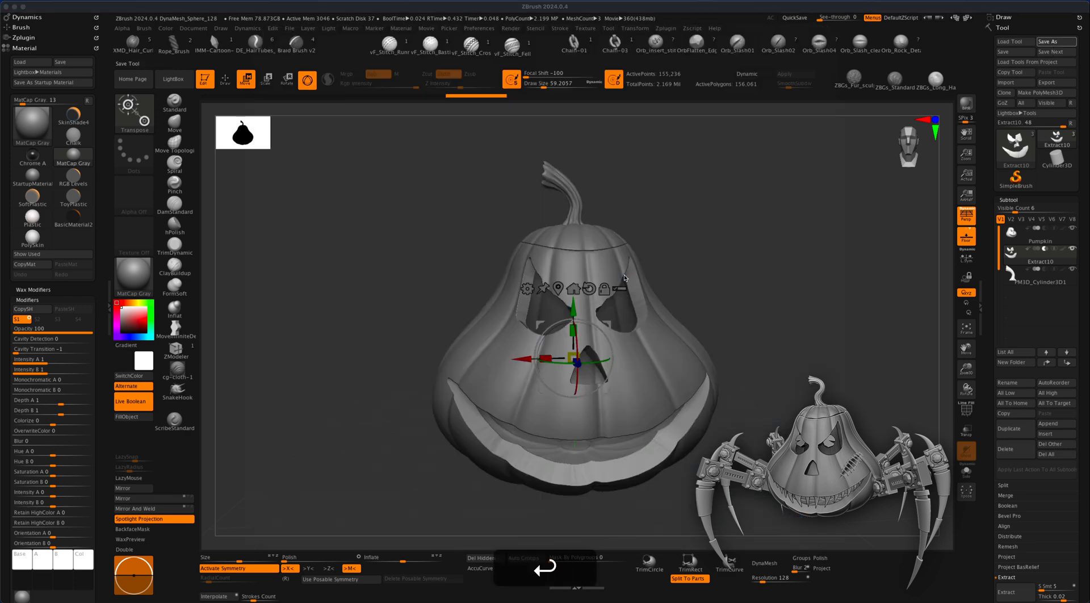
# - Generate a boolean mesh from the pumpkin, the subtracting face piece and the stem
pyautogui.moveTo(1084, 481); pyautogui.dragTo(1088, 428)
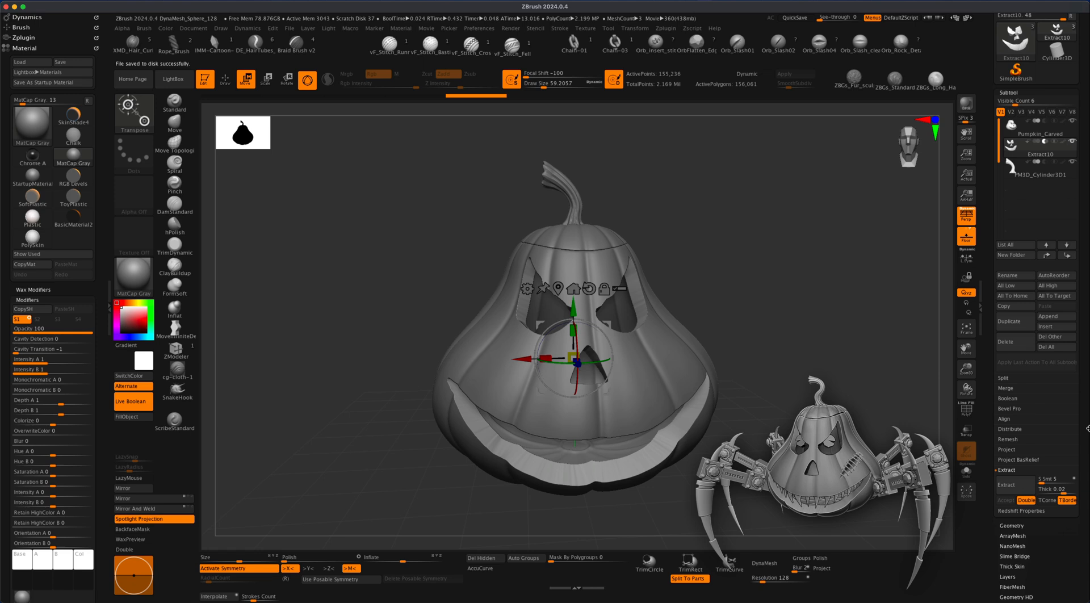
pyautogui.click(1025, 398)
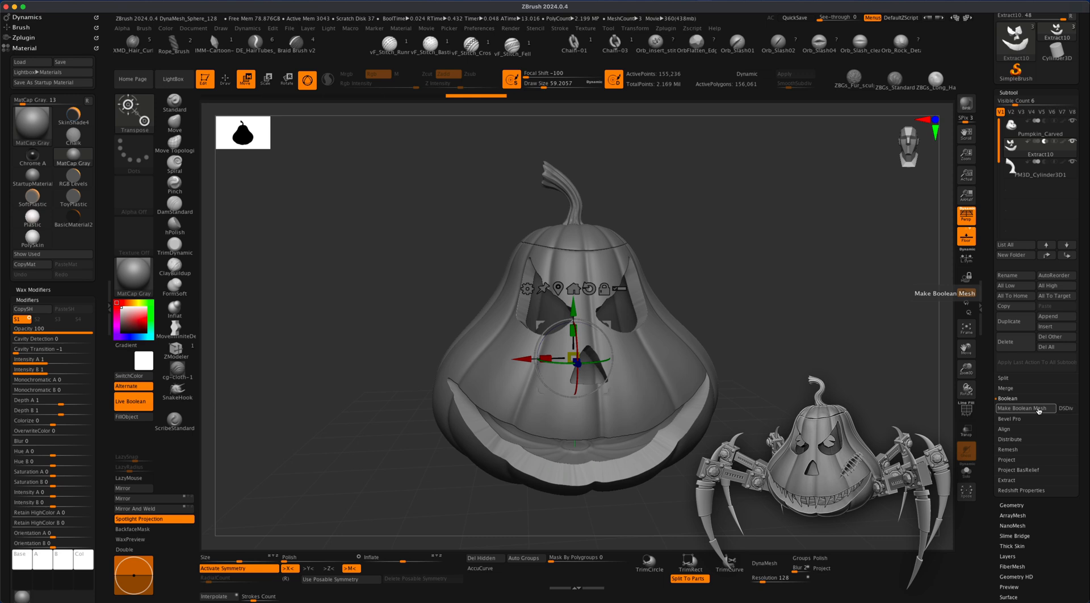
pyautogui.click(1038, 409)
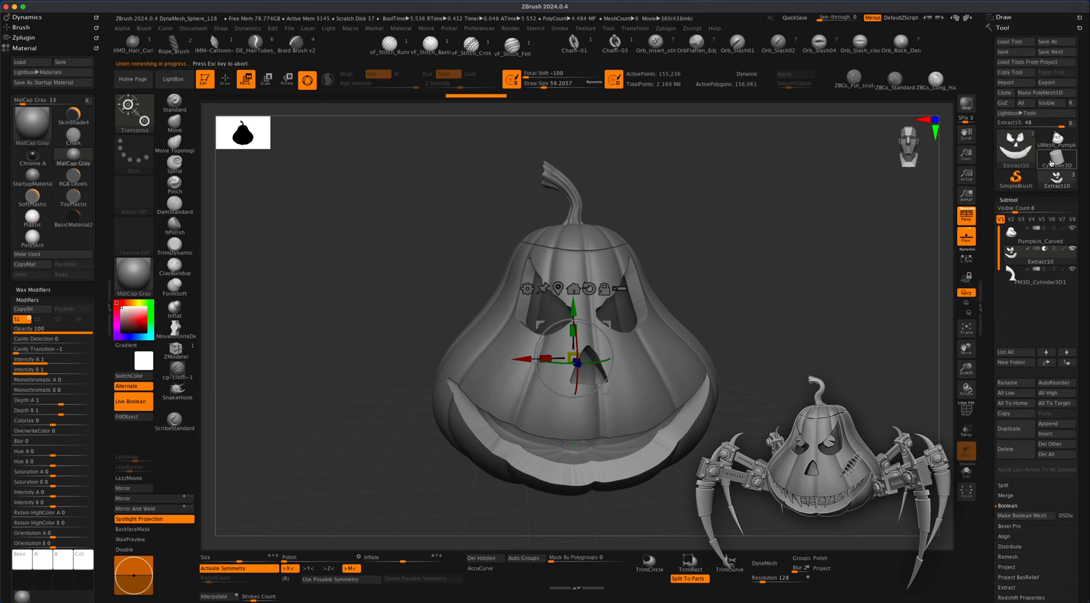
# - Switch to the UMesh_Pumpkin_Carved tool and turn Live Boolean off
pyautogui.moveTo(1045, 149)
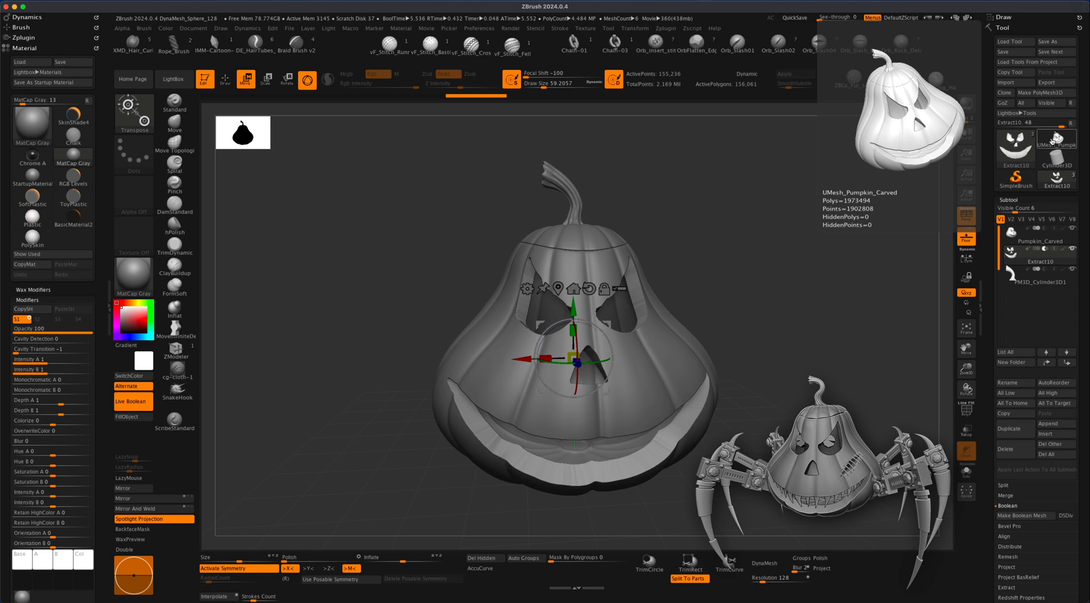
pyautogui.click(1051, 141)
pyautogui.moveTo(819, 338); pyautogui.dragTo(949, 337)
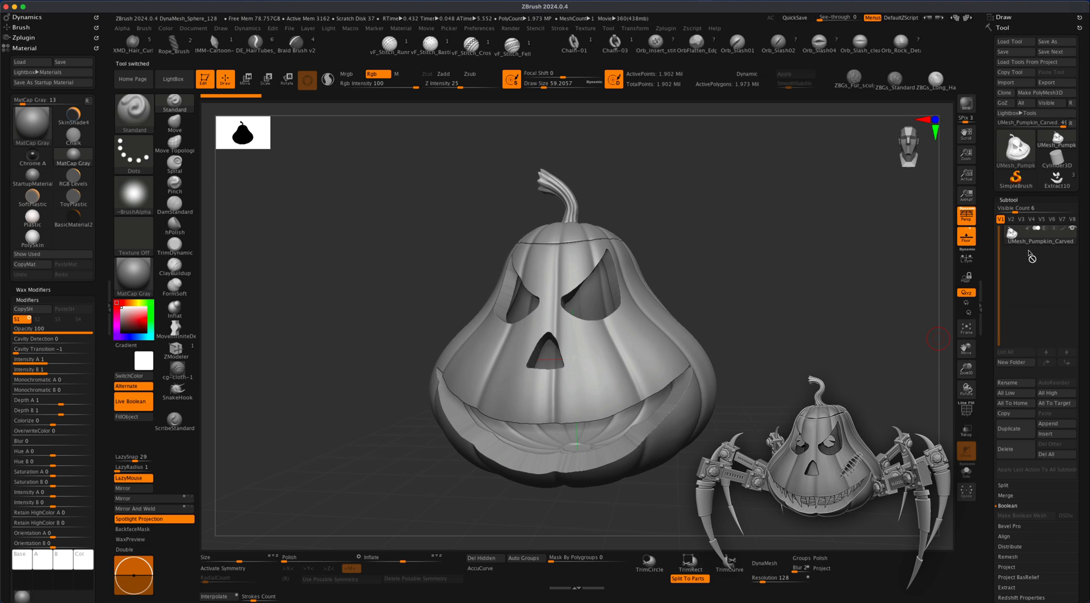
pyautogui.click(137, 405)
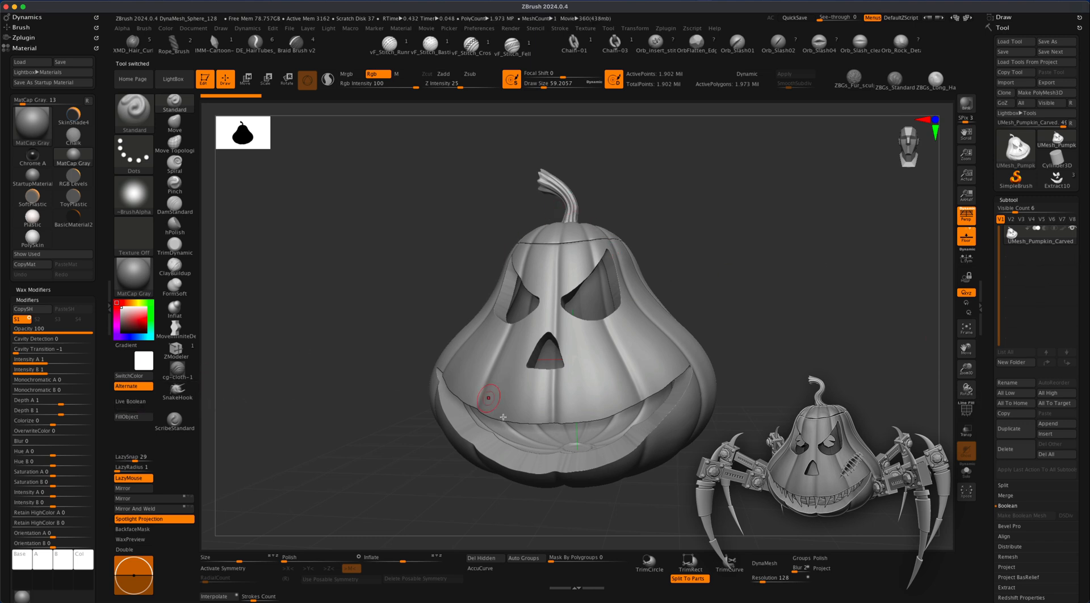
# - Examine the carved pumpkin's openings from several angles and check its polygroups in polyframe view
pyautogui.moveTo(583, 219); pyautogui.dragTo(522, 413)
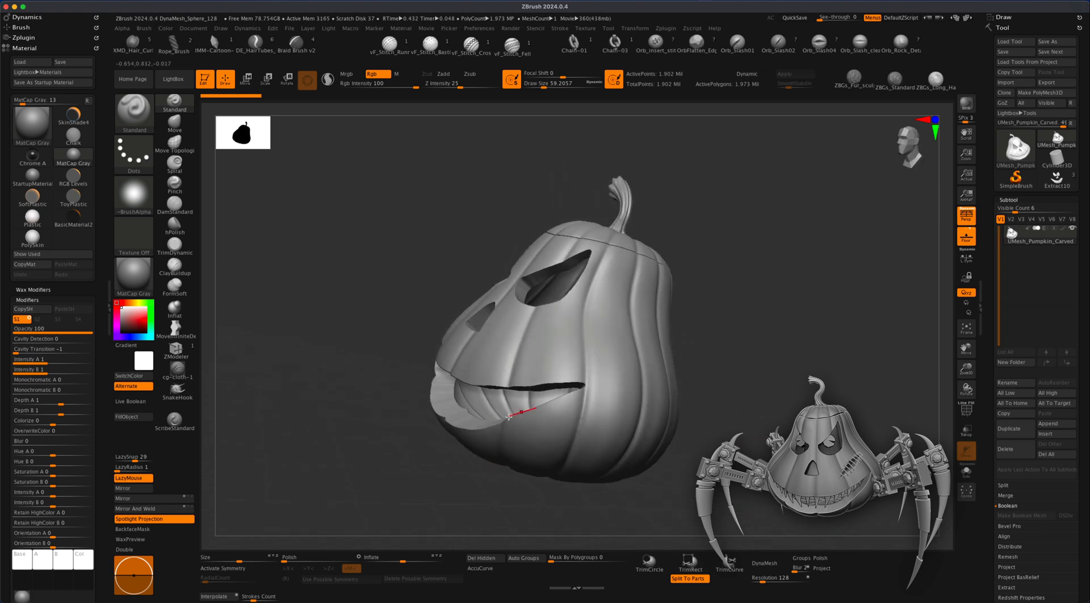
pyautogui.moveTo(369, 415); pyautogui.dragTo(455, 400)
pyautogui.moveTo(727, 442)
pyautogui.keyDown('shift'); pyautogui.mouseDown()
pyautogui.moveTo(758, 452)
pyautogui.moveTo(759, 437)
pyautogui.moveTo(736, 453)
pyautogui.mouseUp(); pyautogui.keyUp('shift')
pyautogui.moveTo(736, 453); pyautogui.dragTo(746, 458)
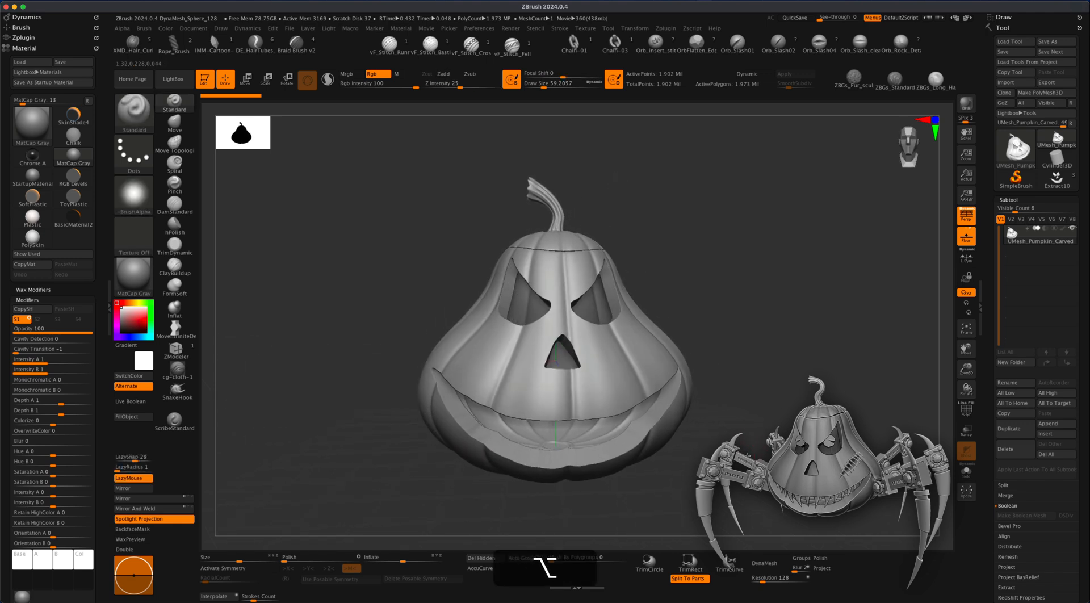
pyautogui.click(967, 413)
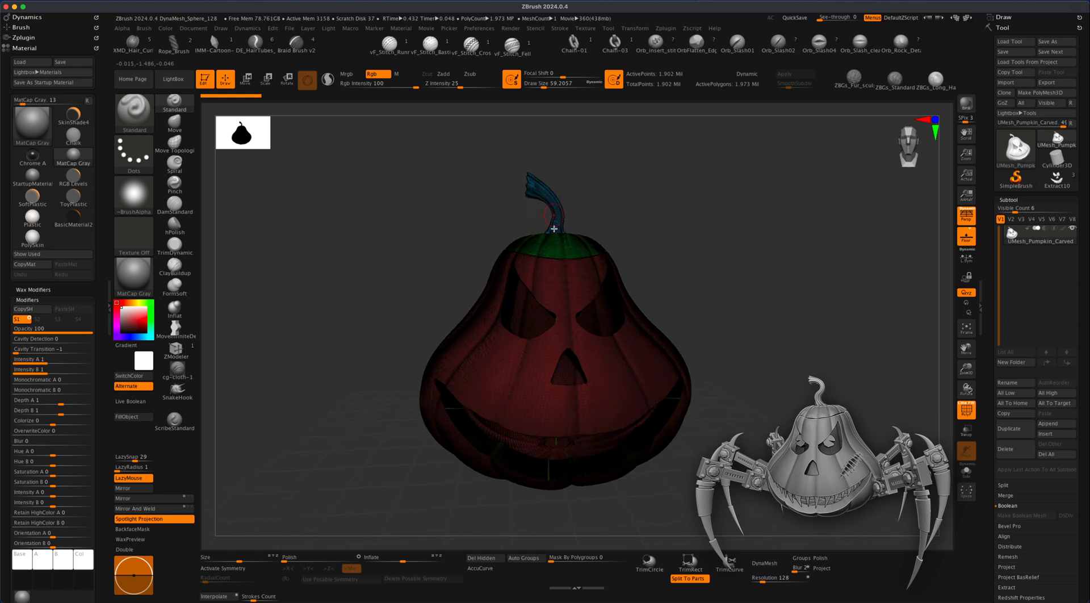
pyautogui.moveTo(666, 257); pyautogui.dragTo(708, 261)
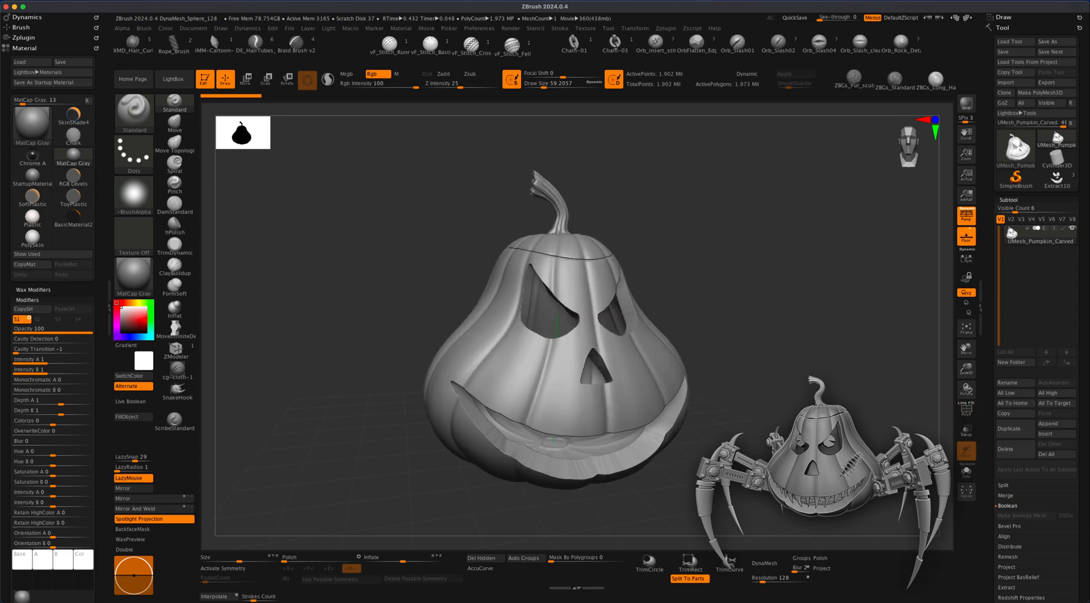
pyautogui.moveTo(704, 317)
pyautogui.keyDown('shift'); pyautogui.mouseDown()
pyautogui.moveTo(717, 340)
pyautogui.moveTo(727, 334)
pyautogui.moveTo(725, 316)
pyautogui.moveTo(701, 338)
pyautogui.moveTo(737, 337)
pyautogui.moveTo(715, 343)
pyautogui.moveTo(623, 299)
pyautogui.moveTo(752, 312)
pyautogui.moveTo(708, 304)
pyautogui.mouseUp(); pyautogui.keyUp('shift')
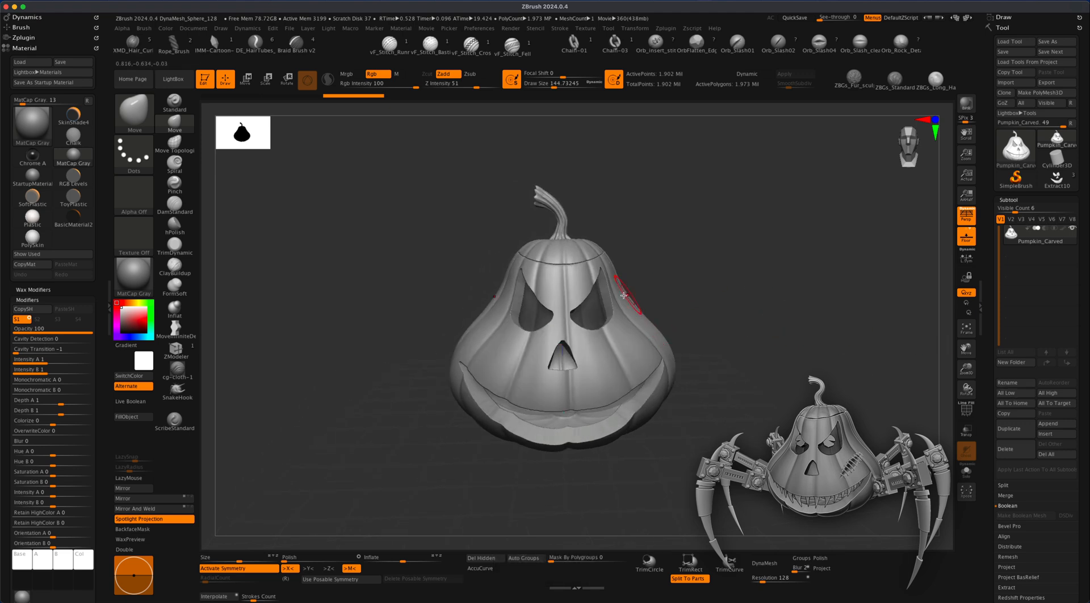
pyautogui.keyDown('alt'); pyautogui.moveTo(842, 336); pyautogui.dragTo(844, 340); pyautogui.keyUp('alt')
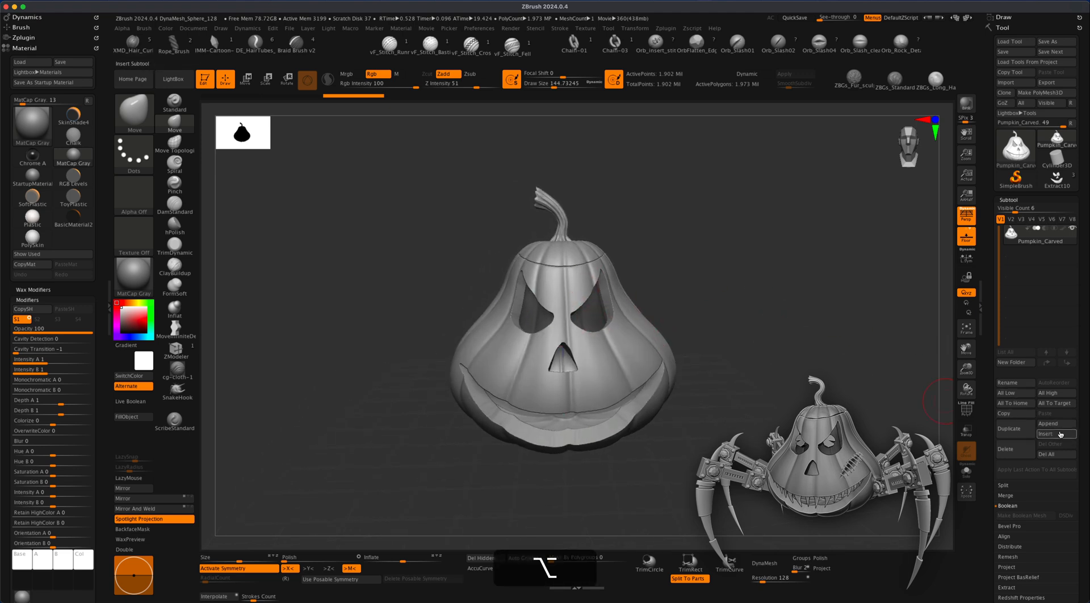
# - Insert a Cylinder3D as a new subtool and move it forward until it sits in front of the pumpkin's face
pyautogui.click(1056, 434)
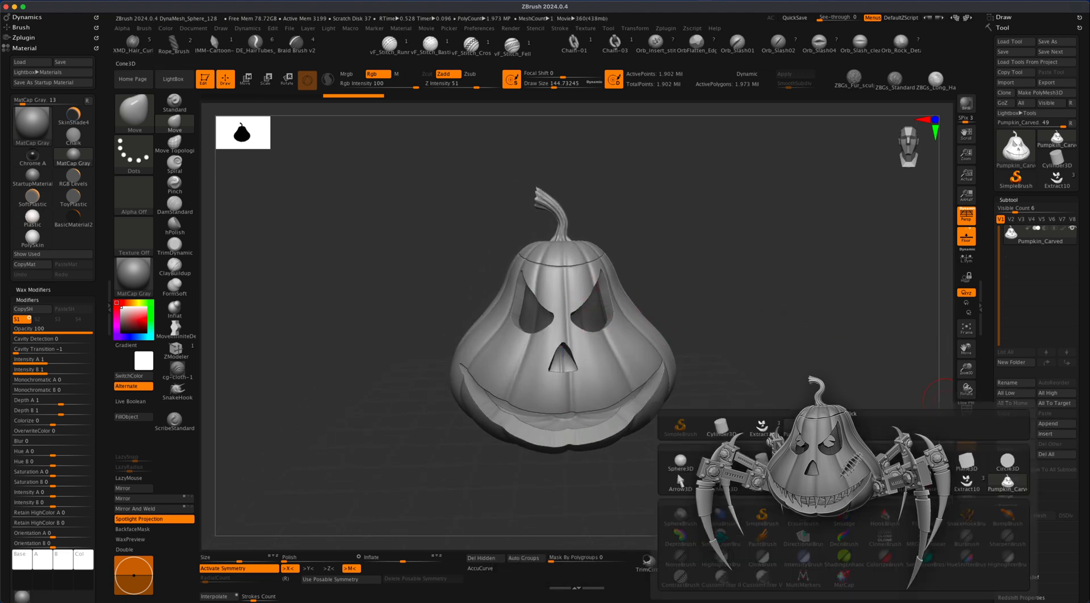
pyautogui.moveTo(759, 462)
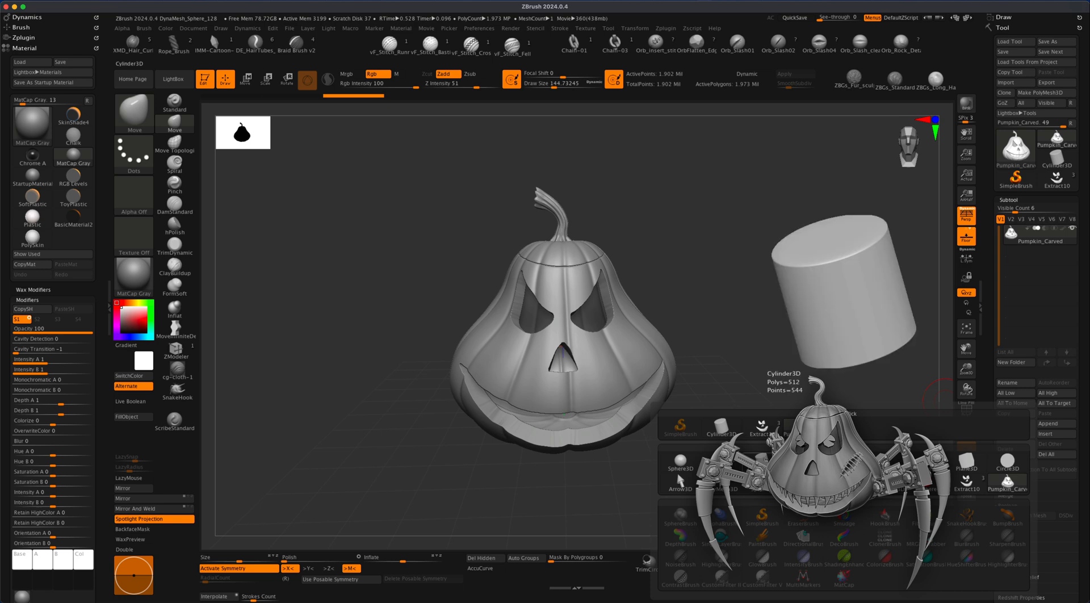
pyautogui.click(759, 463)
pyautogui.moveTo(607, 252); pyautogui.dragTo(526, 207)
pyautogui.click(243, 81)
pyautogui.keyDown('shift'); pyautogui.moveTo(759, 260); pyautogui.dragTo(650, 329); pyautogui.keyUp('shift')
pyautogui.moveTo(569, 343); pyautogui.dragTo(713, 343)
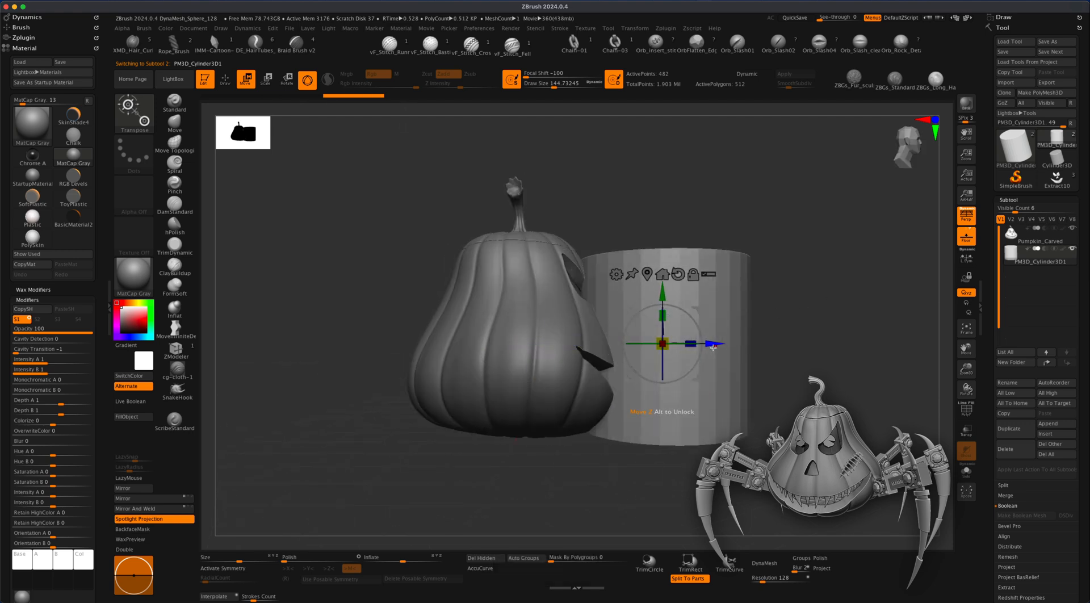
# - Turn perspective off, rotate the cylinder to face forward and scale it down to a small, thin disc
pyautogui.click(970, 215)
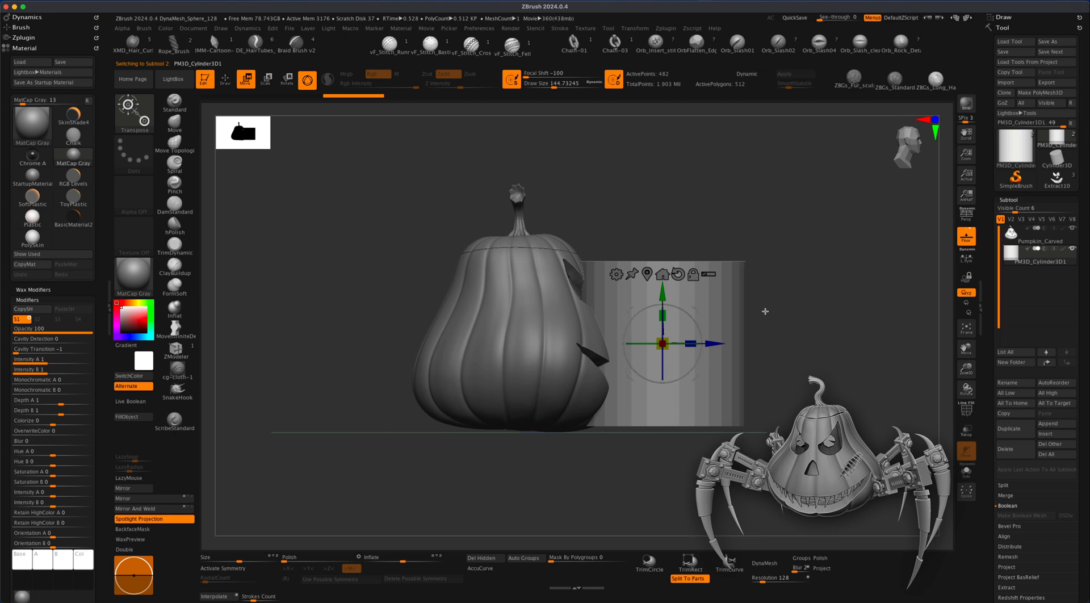
pyautogui.press('shift')
pyautogui.keyDown('shift'); pyautogui.moveTo(684, 313); pyautogui.dragTo(572, 354); pyautogui.keyUp('shift')
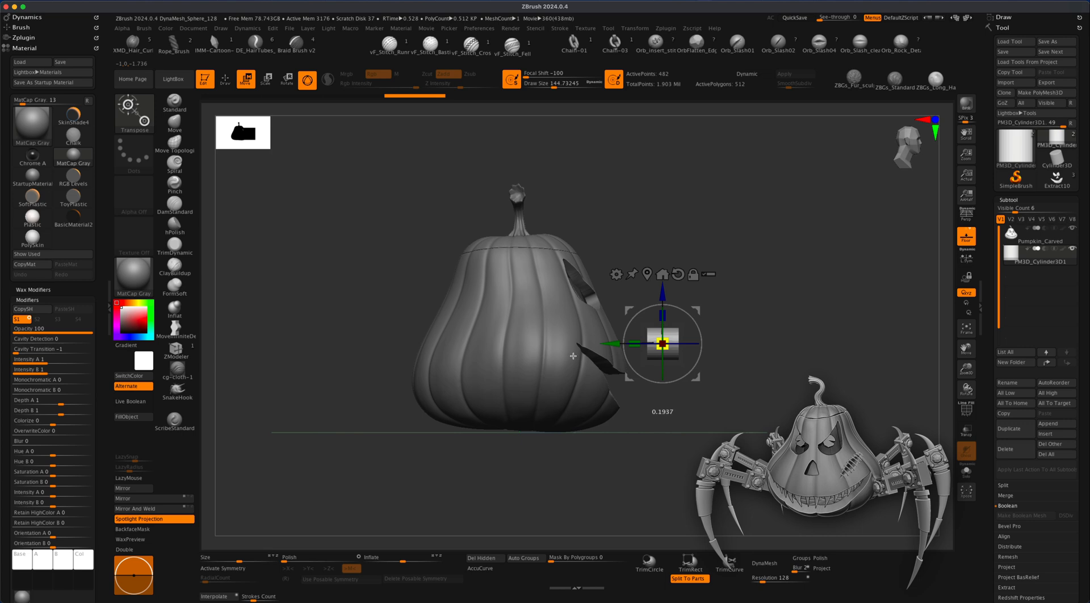
pyautogui.moveTo(667, 338); pyautogui.dragTo(655, 339)
pyautogui.keyDown('alt'); pyautogui.moveTo(817, 346); pyautogui.dragTo(782, 399); pyautogui.keyUp('alt')
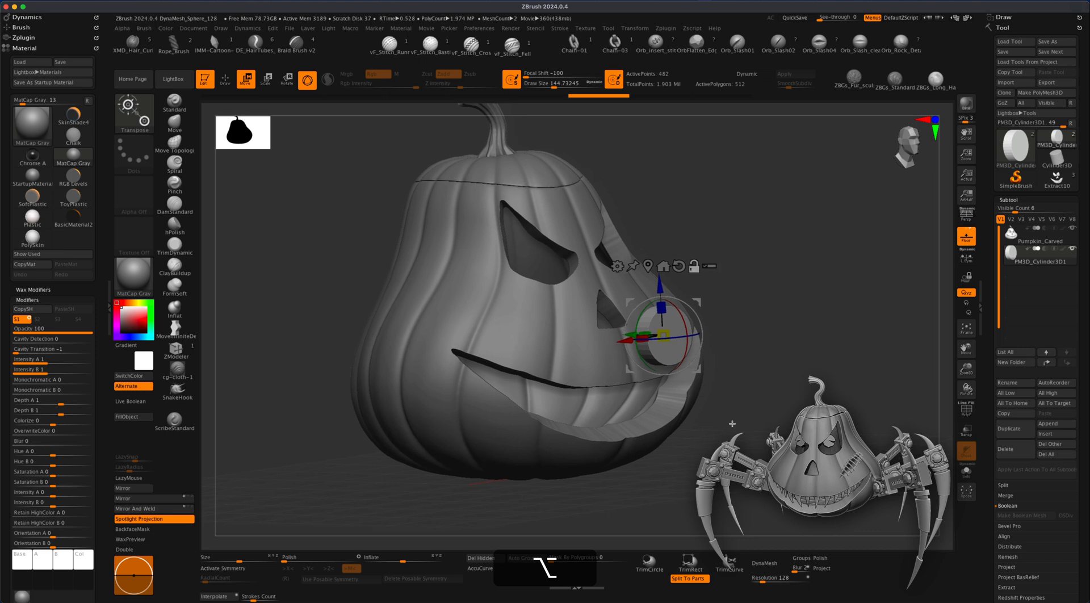
# - DynaMesh the disc at resolution 128 and flatten its round rim into angular facets with the hPolish brush
pyautogui.click(769, 565)
pyautogui.moveTo(761, 341)
pyautogui.mouseDown()
pyautogui.moveTo(835, 341)
pyautogui.moveTo(834, 409)
pyautogui.mouseUp()
pyautogui.click(175, 226)
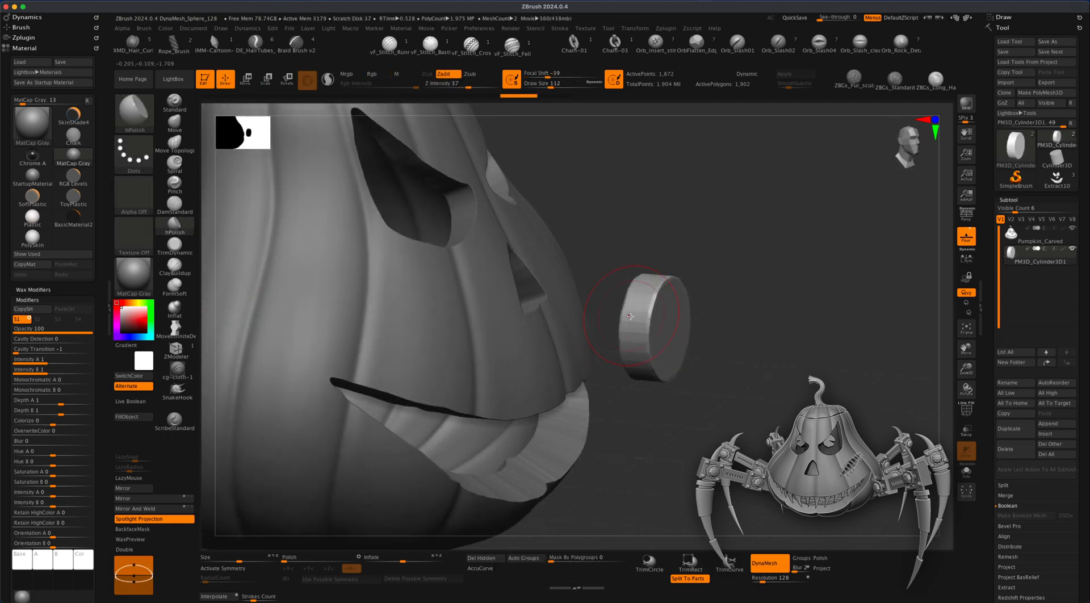
pyautogui.moveTo(704, 388)
pyautogui.mouseDown()
pyautogui.moveTo(645, 380)
pyautogui.moveTo(632, 361)
pyautogui.moveTo(650, 444)
pyautogui.mouseUp()
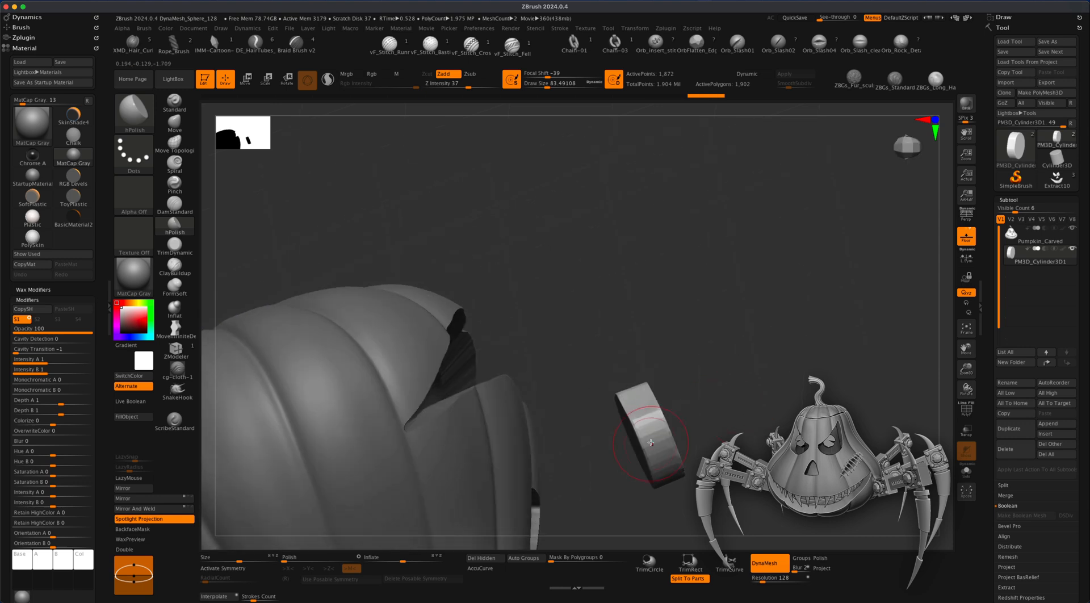
pyautogui.keyDown('alt'); pyautogui.moveTo(750, 416); pyautogui.dragTo(719, 330); pyautogui.keyUp('alt')
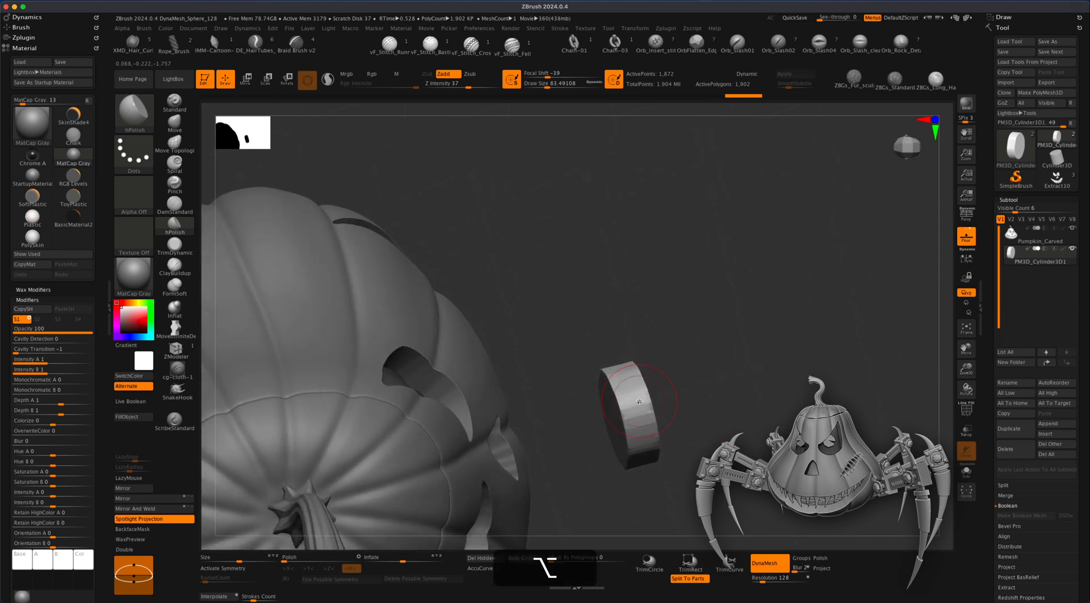
pyautogui.moveTo(651, 418); pyautogui.dragTo(676, 419)
pyautogui.keyDown('alt'); pyautogui.moveTo(774, 420); pyautogui.dragTo(780, 442); pyautogui.keyUp('alt')
pyautogui.moveTo(780, 442); pyautogui.dragTo(702, 431)
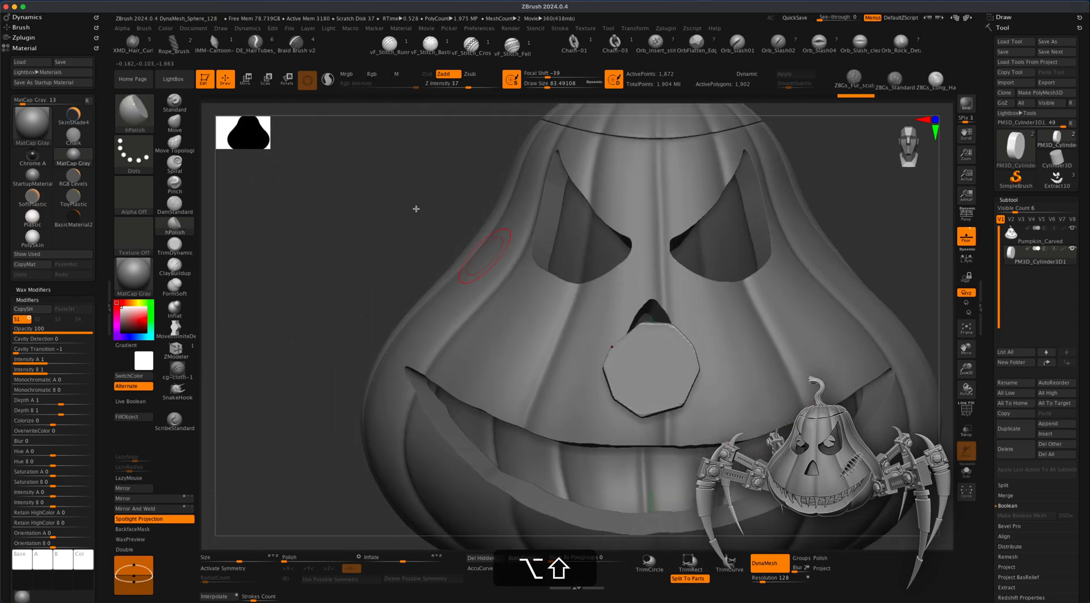
# - Scale the faceted disc down, move it into the pumpkin's left eye opening and angle it to fit the socket
pyautogui.click(246, 80)
pyautogui.moveTo(651, 369); pyautogui.dragTo(643, 374)
pyautogui.moveTo(685, 337); pyautogui.dragTo(744, 204)
pyautogui.keyDown('alt'); pyautogui.moveTo(897, 196); pyautogui.dragTo(898, 180); pyautogui.keyUp('alt')
pyautogui.keyDown('alt'); pyautogui.moveTo(885, 225); pyautogui.dragTo(742, 305); pyautogui.keyUp('alt')
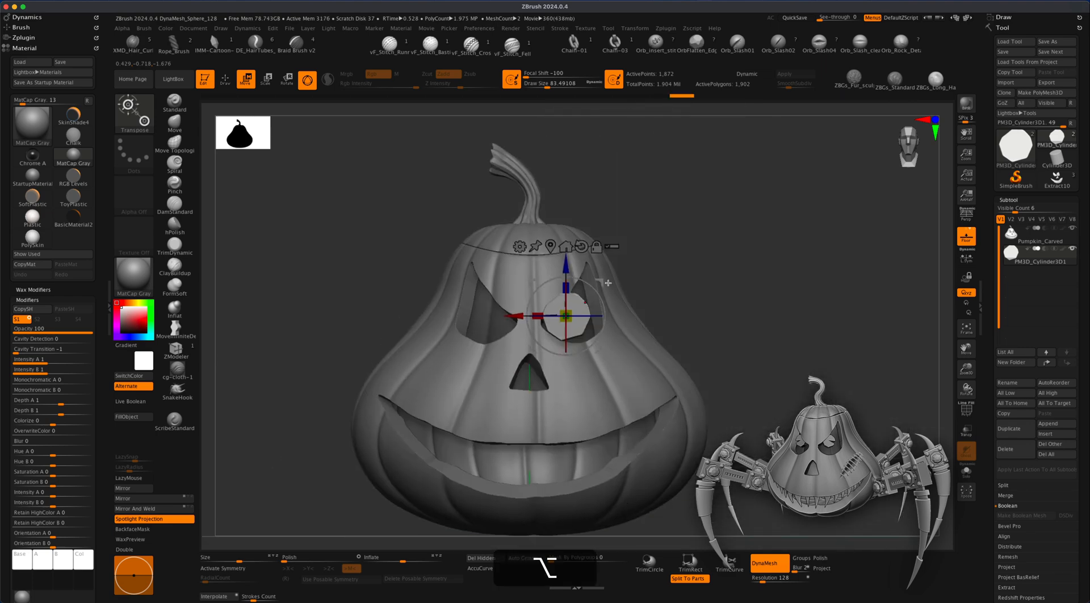
pyautogui.moveTo(603, 281); pyautogui.dragTo(746, 319)
pyautogui.keyDown('alt'); pyautogui.moveTo(543, 339); pyautogui.dragTo(729, 328); pyautogui.keyUp('alt')
pyautogui.moveTo(606, 292); pyautogui.dragTo(620, 336)
pyautogui.keyDown('shift'); pyautogui.moveTo(888, 281); pyautogui.dragTo(786, 293); pyautogui.keyUp('shift')
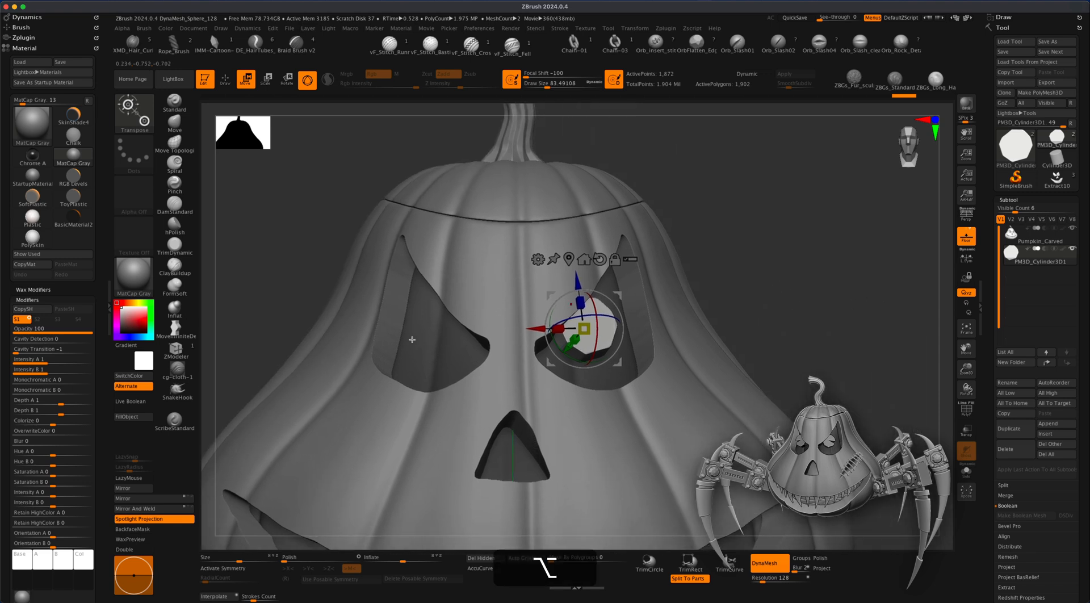
pyautogui.moveTo(811, 307); pyautogui.dragTo(804, 334)
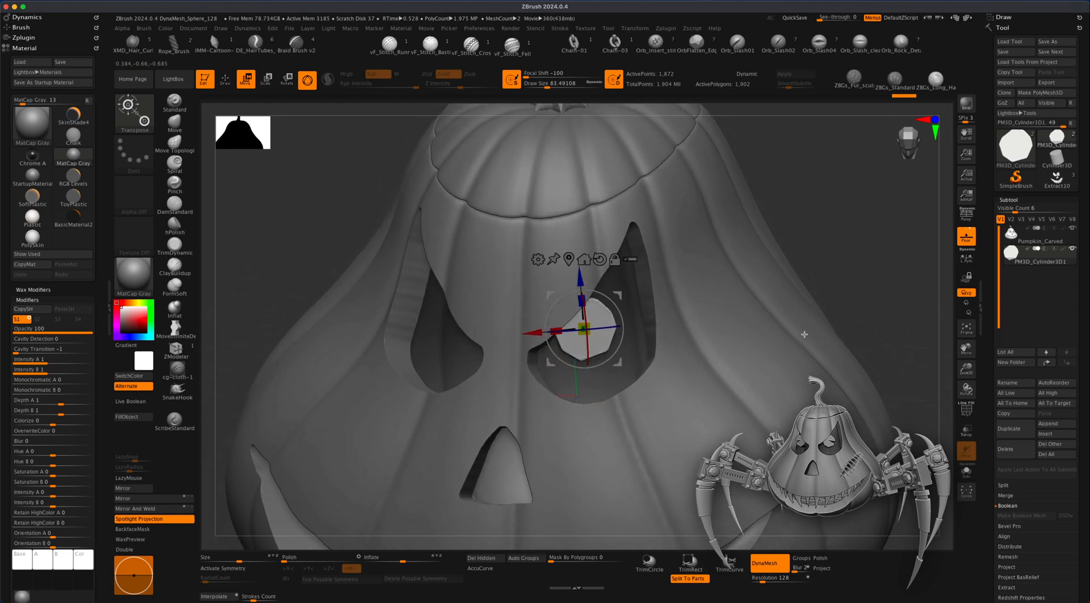
# - Try to cut a wedge-shaped notch out of the eye disc with the KnifeCurve brush
pyautogui.click(227, 82)
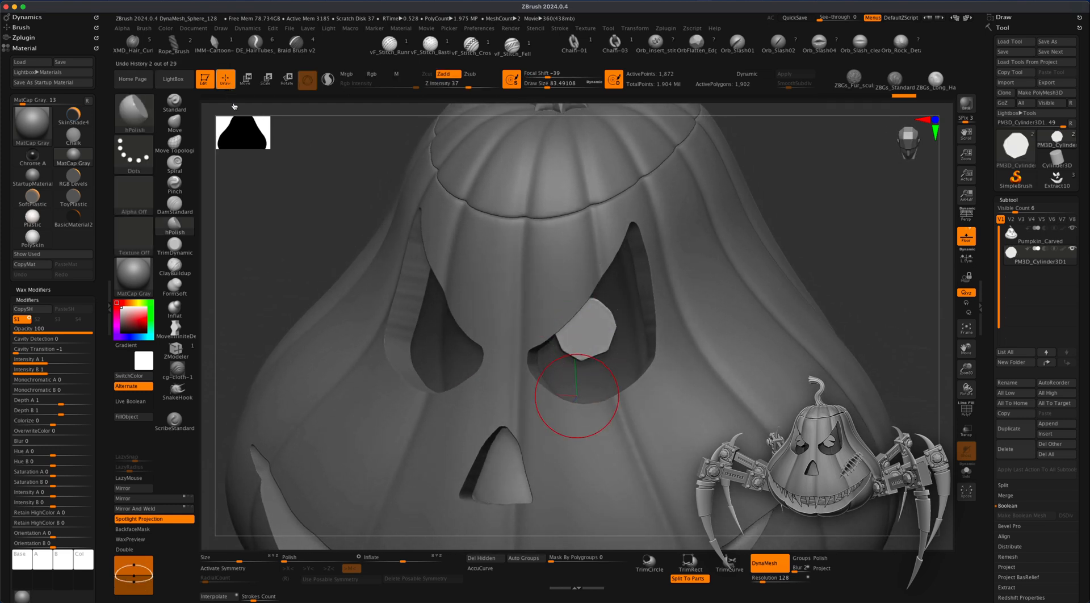
pyautogui.press('shift+super')
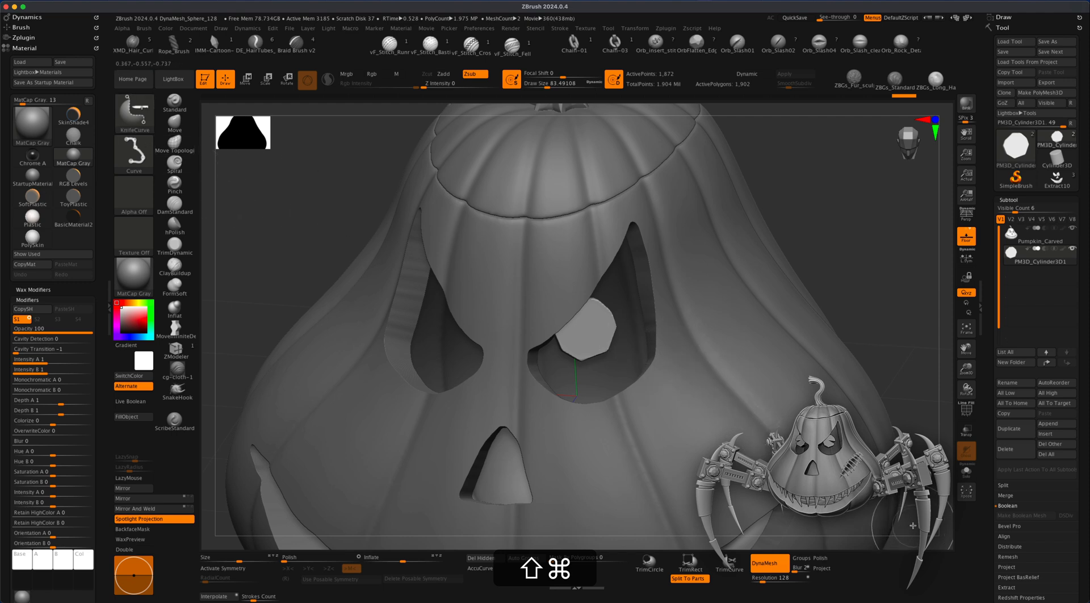
pyautogui.keyDown('shift'); pyautogui.keyDown('super'); pyautogui.moveTo(648, 420); pyautogui.dragTo(714, 448); pyautogui.keyUp('super'); pyautogui.keyUp('shift')
pyautogui.press('space')
pyautogui.press('alt')
pyautogui.keyDown('ctrl'); pyautogui.keyDown('shift'); pyautogui.moveTo(718, 449); pyautogui.dragTo(729, 461); pyautogui.keyUp('shift'); pyautogui.keyUp('ctrl')
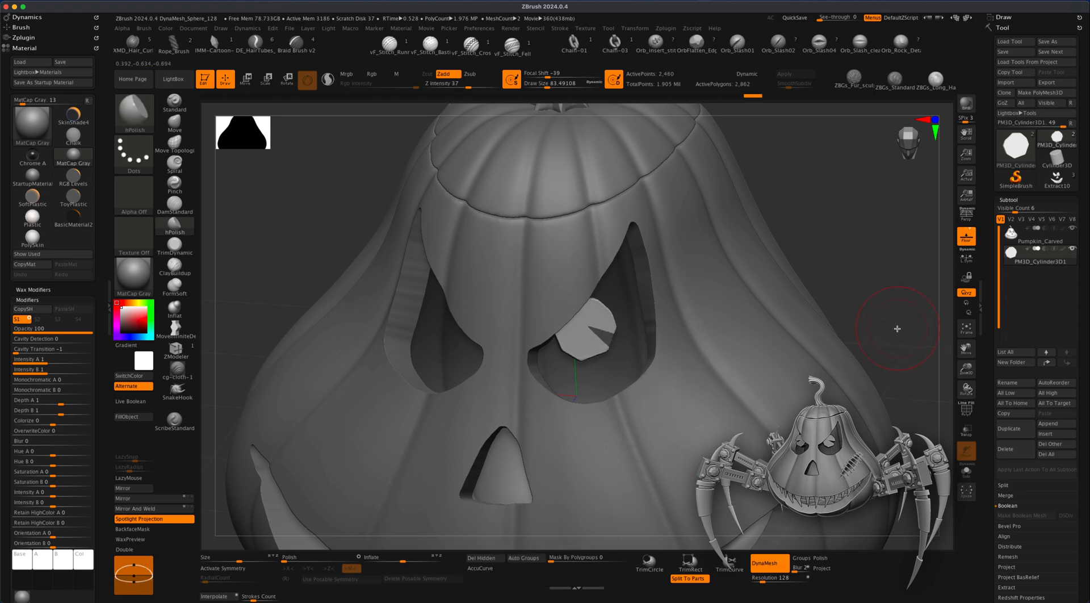
pyautogui.press('super+z')
# - Turn off Split To Parts for the KnifeCurve brush and cut a wedge-shaped notch out of the eye disc
pyautogui.press('super+shift')
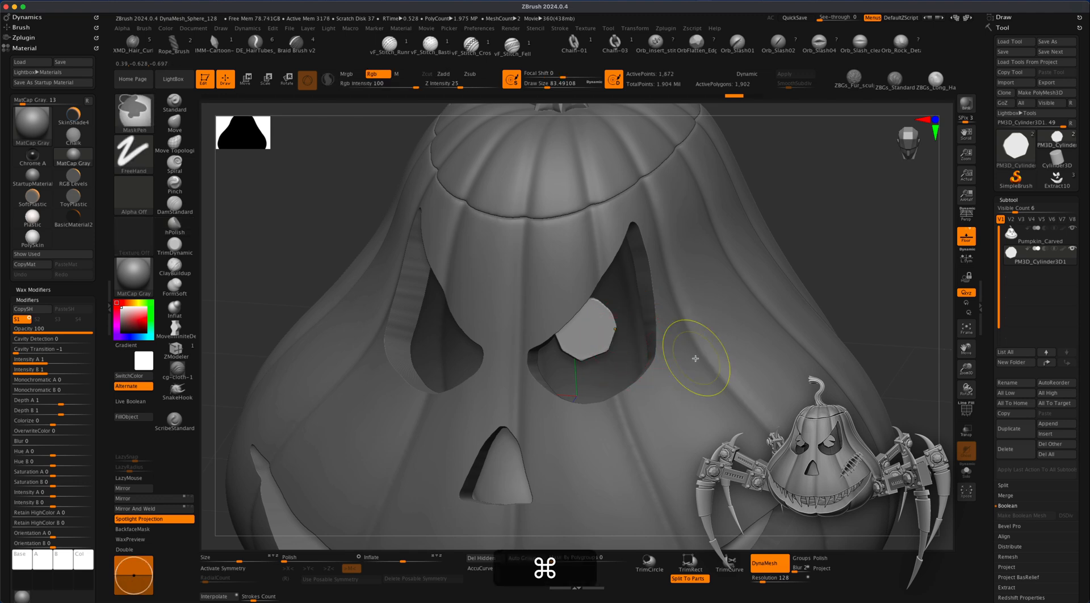
pyautogui.press('super+shift+space')
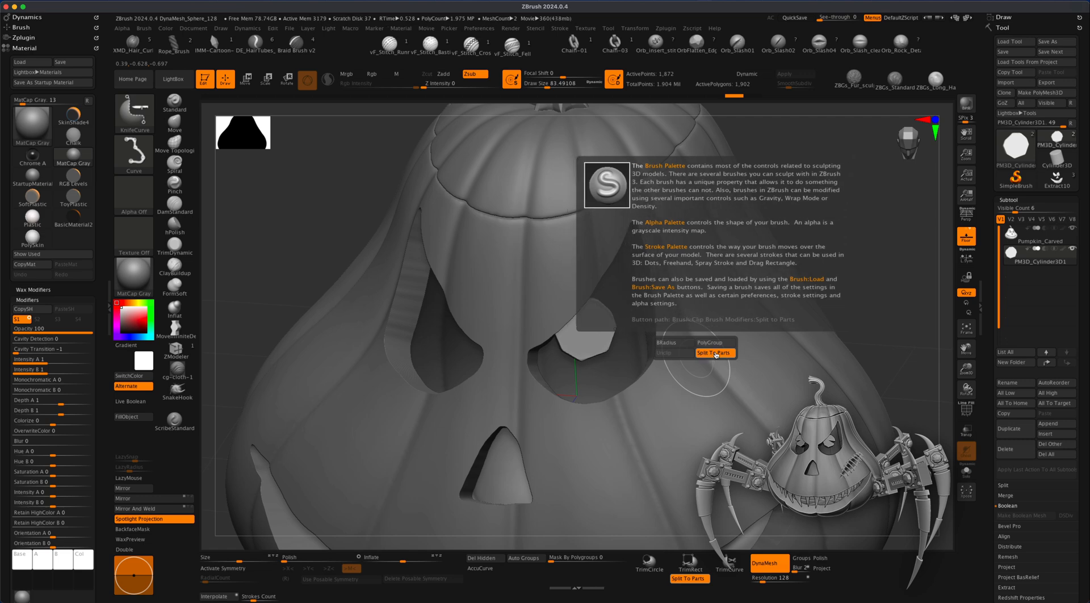
pyautogui.click(715, 353)
pyautogui.press('super+shift')
pyautogui.moveTo(736, 343)
pyautogui.keyDown('shift'); pyautogui.keyDown('super'); pyautogui.mouseDown()
pyautogui.moveTo(586, 325)
pyautogui.moveTo(704, 377)
pyautogui.moveTo(709, 393)
pyautogui.mouseUp(); pyautogui.keyUp('super'); pyautogui.keyUp('shift')
# - Mirror and weld the notched disc so both eye sockets have one, then turn perspective on and check both eyes
pyautogui.moveTo(897, 319); pyautogui.dragTo(829, 356)
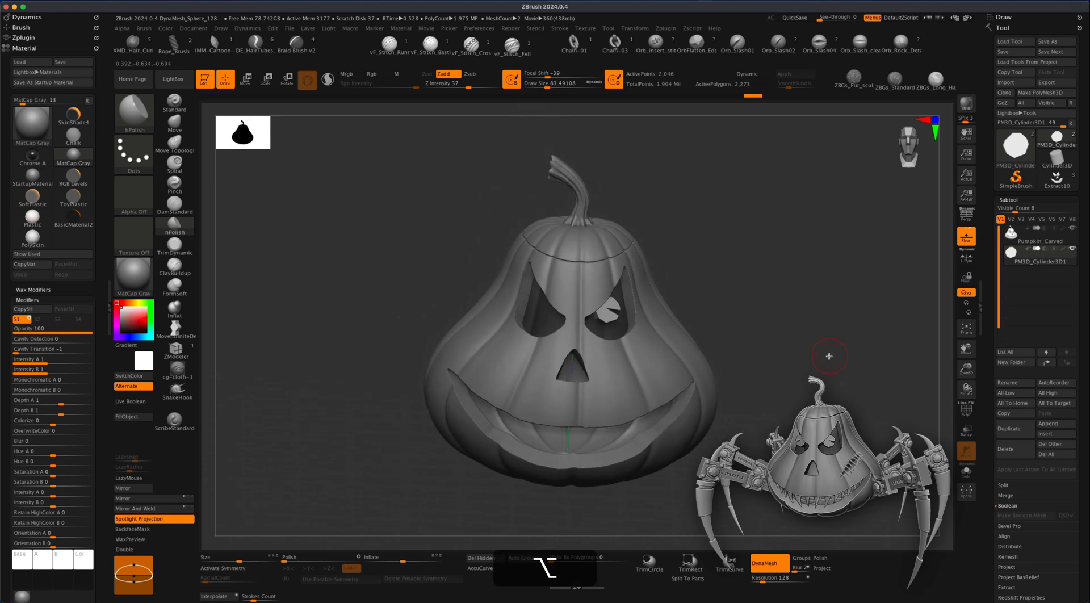
pyautogui.click(163, 502)
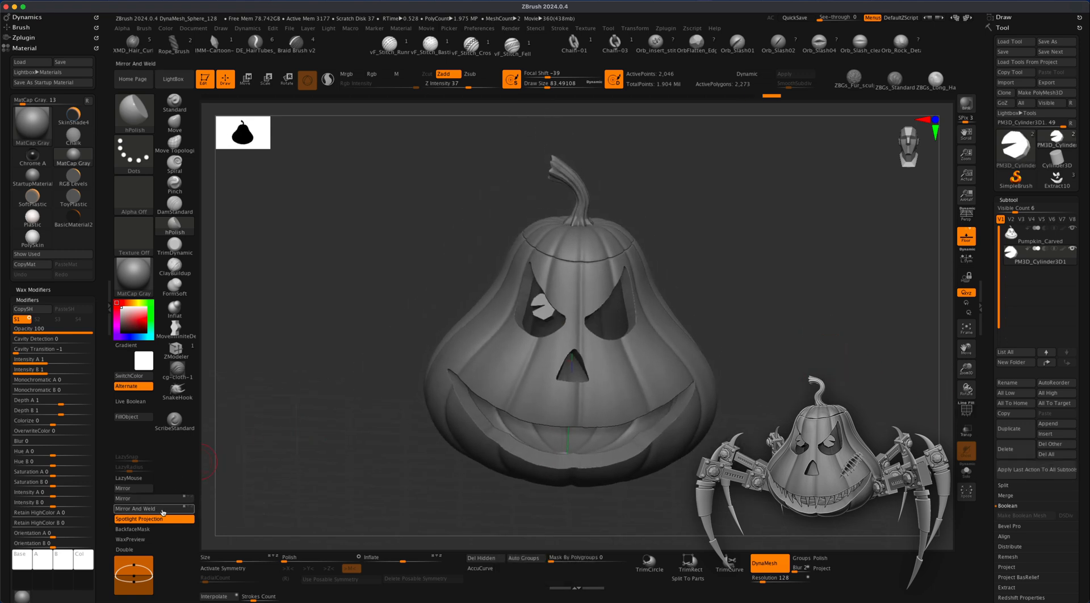
pyautogui.click(163, 508)
pyautogui.keyDown('alt'); pyautogui.moveTo(341, 420); pyautogui.dragTo(353, 369); pyautogui.keyUp('alt')
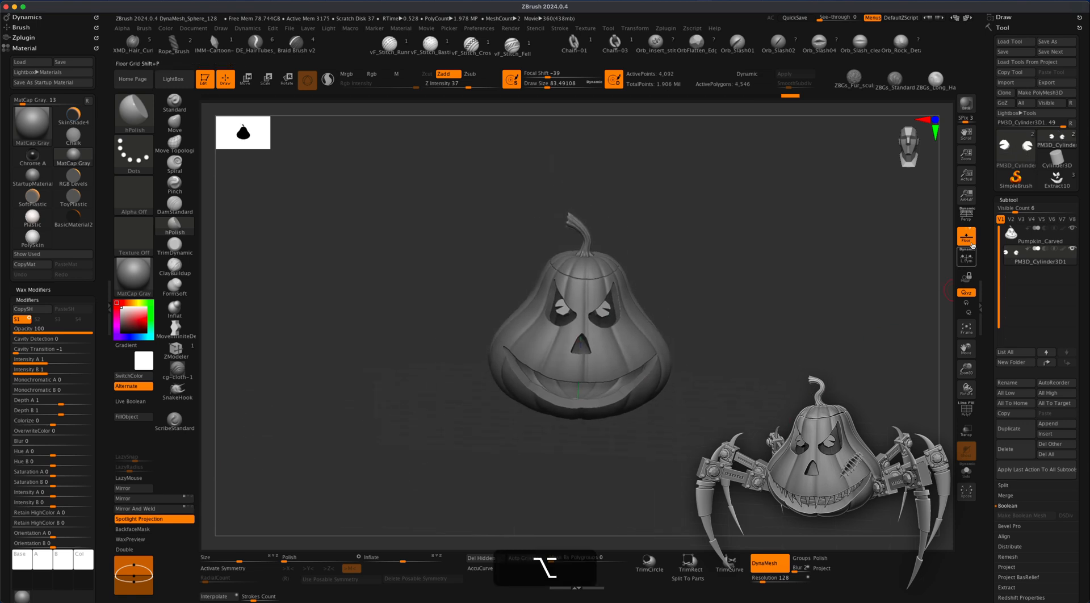
pyautogui.click(967, 215)
pyautogui.moveTo(843, 397); pyautogui.dragTo(799, 373)
pyautogui.keyDown('alt'); pyautogui.moveTo(830, 406); pyautogui.dragTo(842, 386); pyautogui.keyUp('alt')
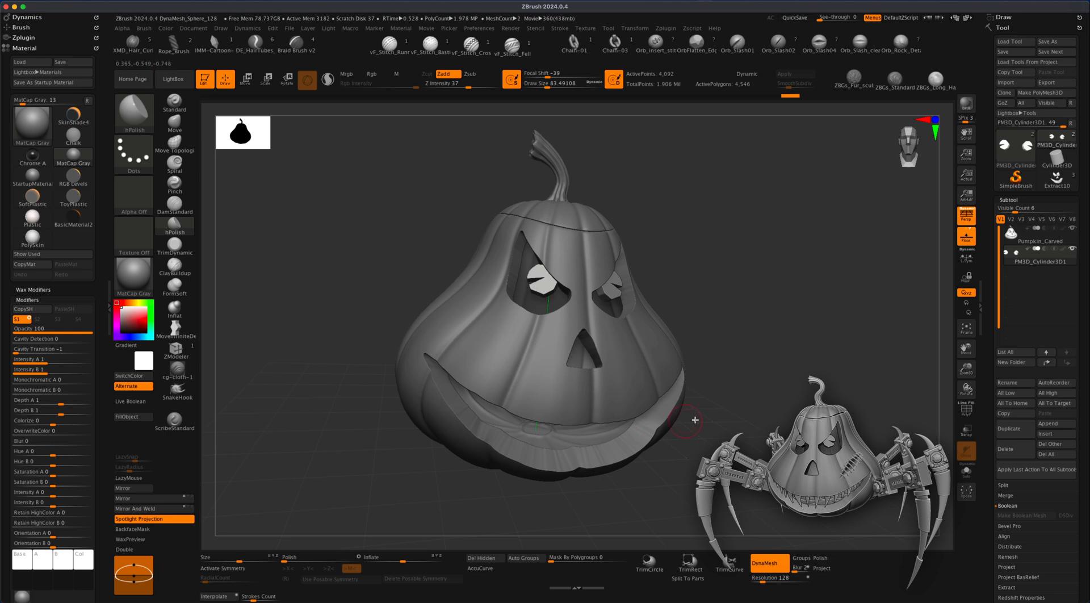
pyautogui.keyDown('alt'); pyautogui.moveTo(731, 418); pyautogui.dragTo(731, 424); pyautogui.keyUp('alt')
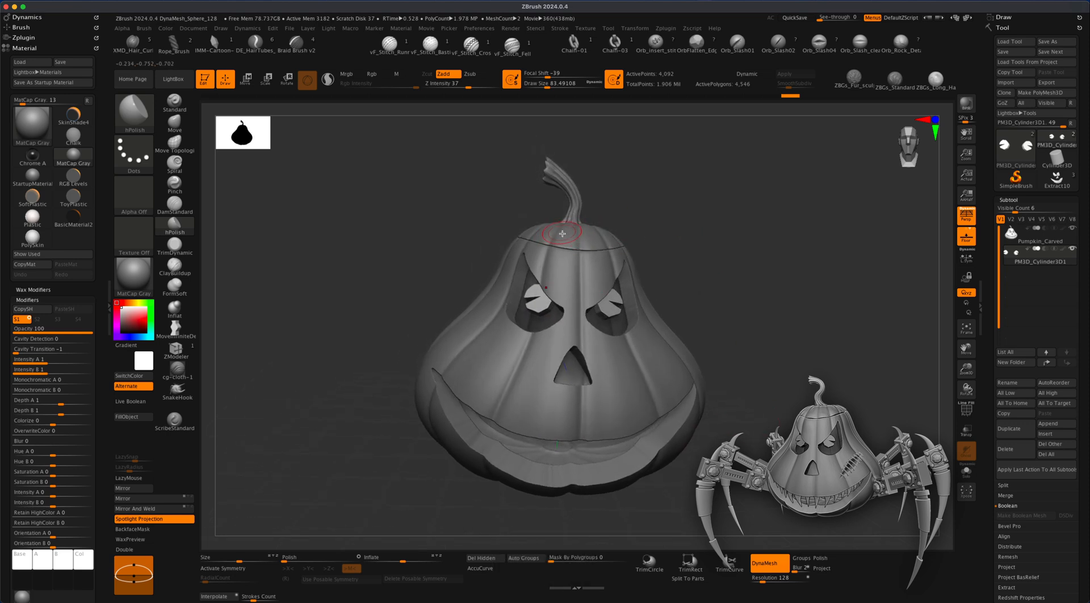
pyautogui.moveTo(657, 235); pyautogui.dragTo(566, 242)
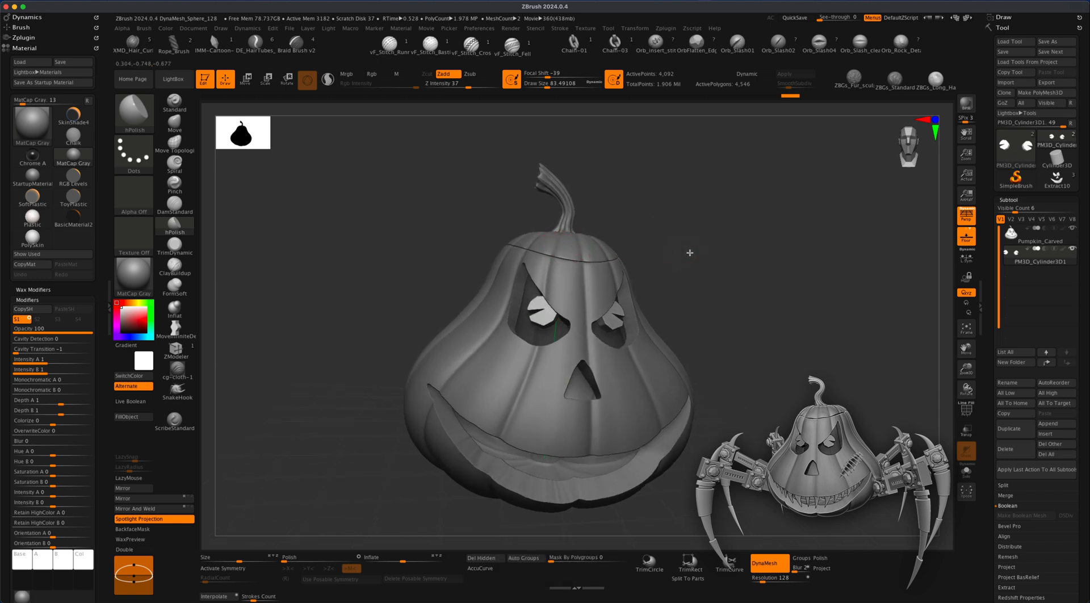
pyautogui.moveTo(690, 251); pyautogui.dragTo(547, 265)
pyautogui.moveTo(698, 274)
pyautogui.mouseDown()
pyautogui.moveTo(579, 260)
pyautogui.moveTo(695, 269)
pyautogui.mouseUp()
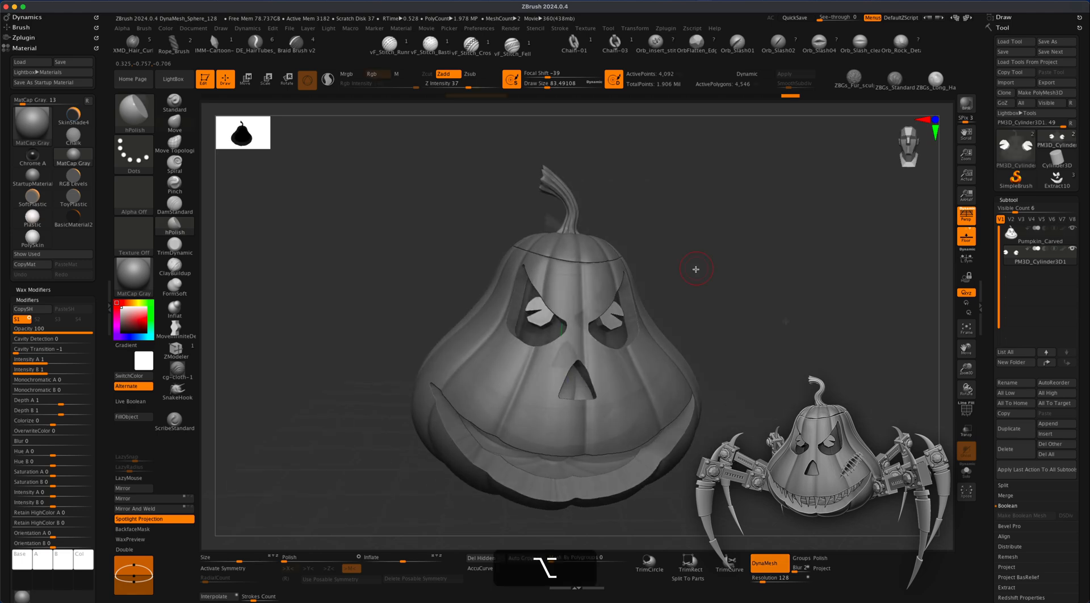
# - Select the carved pumpkin, isolate the lid's polygroup in polyframe view and split the hidden parts into a separate subtool
pyautogui.keyDown('alt'); pyautogui.click(636, 335); pyautogui.keyUp('alt')
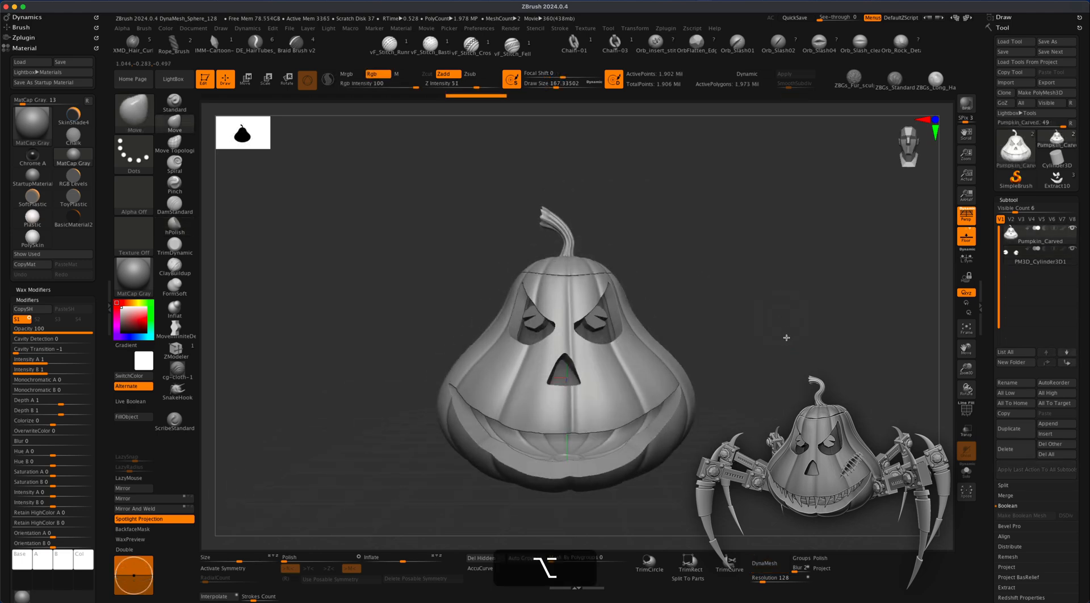
pyautogui.moveTo(786, 336)
pyautogui.keyDown('alt'); pyautogui.mouseDown()
pyautogui.moveTo(791, 297)
pyautogui.moveTo(798, 319)
pyautogui.moveTo(824, 325)
pyautogui.mouseUp(); pyautogui.keyUp('alt')
pyautogui.click(969, 410)
pyautogui.moveTo(689, 249); pyautogui.dragTo(628, 260)
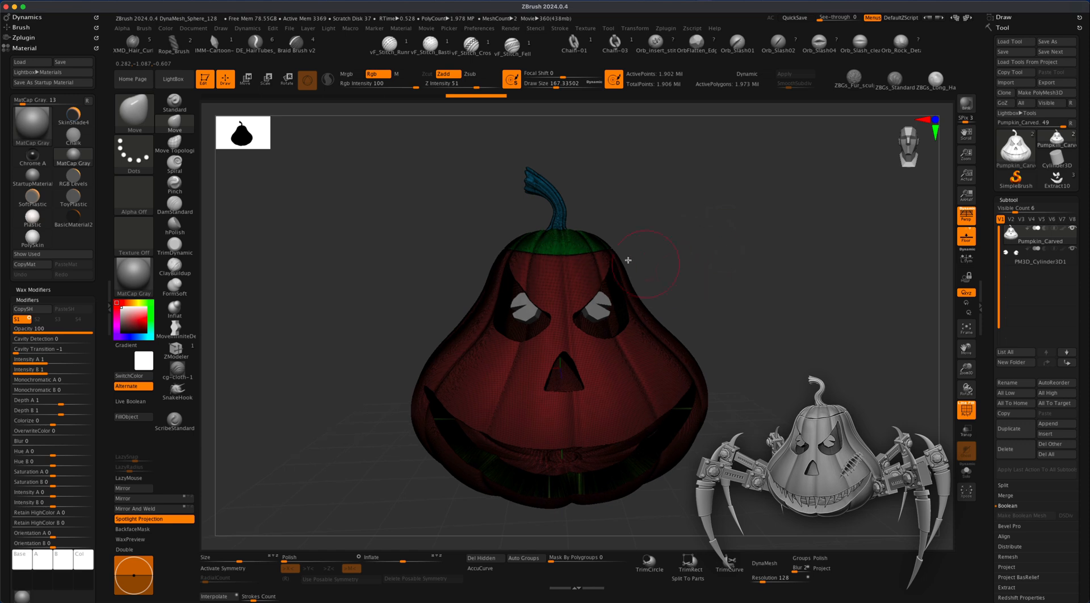
pyautogui.press('shift+super')
pyautogui.keyDown('shift'); pyautogui.keyDown('super'); pyautogui.click(573, 246); pyautogui.keyUp('super'); pyautogui.keyUp('shift')
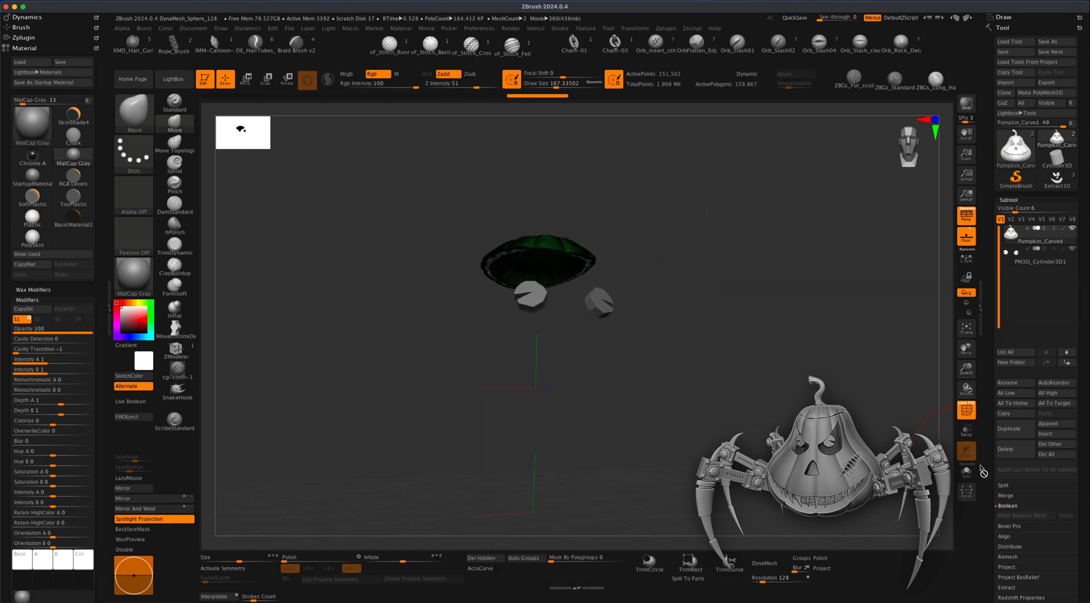
pyautogui.click(1004, 485)
pyautogui.click(1013, 495)
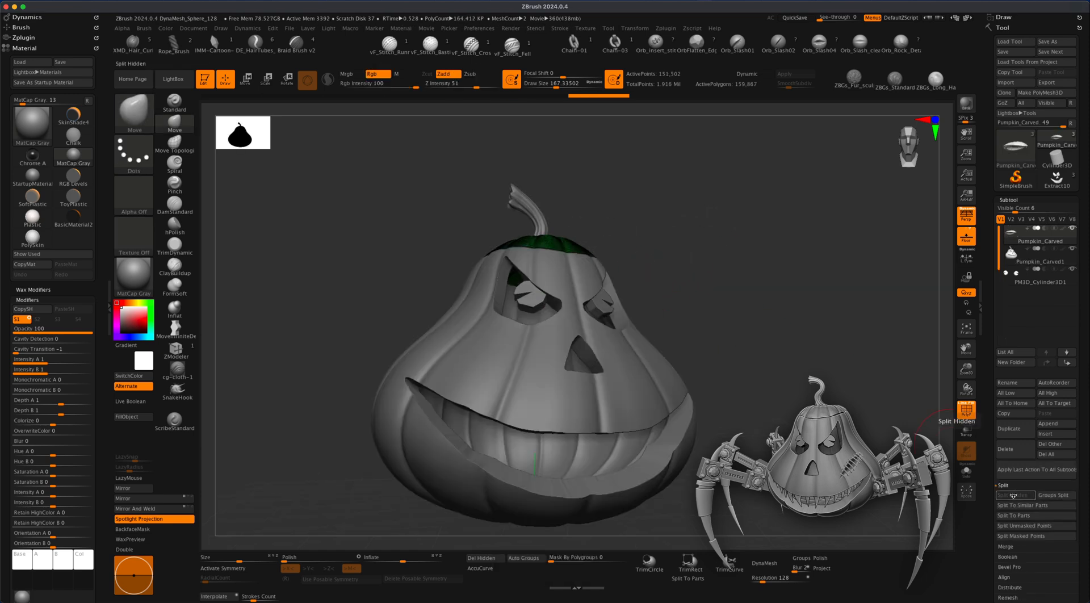
pyautogui.moveTo(677, 269); pyautogui.dragTo(930, 401)
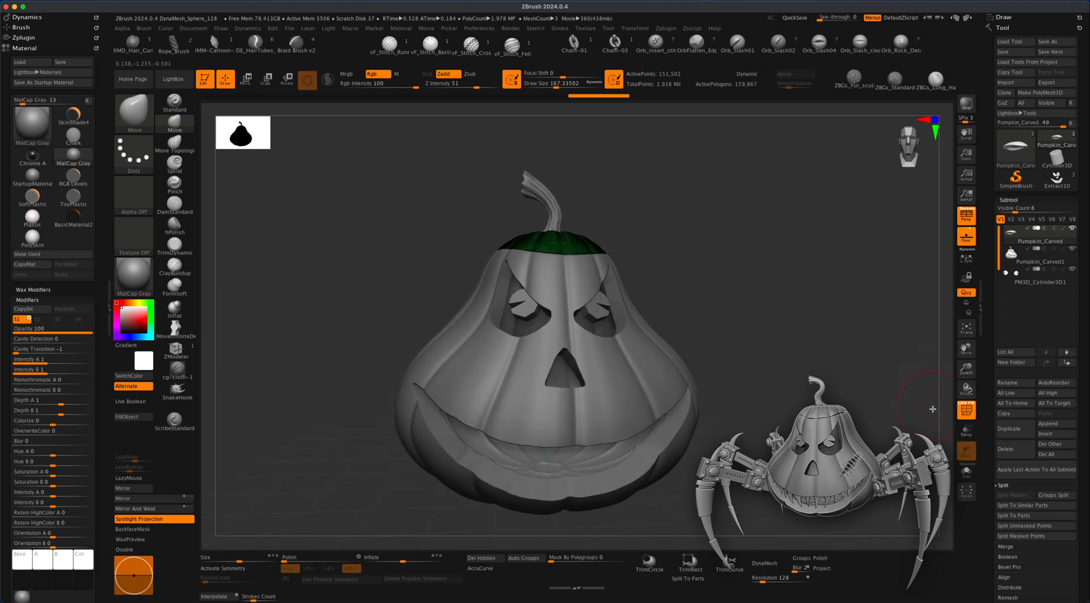
# - Turn polyframe off, solo the lid subtool and inspect the rim on its underside
pyautogui.click(965, 414)
pyautogui.moveTo(806, 326); pyautogui.dragTo(878, 429)
pyautogui.click(966, 475)
pyautogui.moveTo(776, 390)
pyautogui.mouseDown()
pyautogui.moveTo(768, 328)
pyautogui.moveTo(755, 419)
pyautogui.moveTo(786, 365)
pyautogui.moveTo(772, 270)
pyautogui.moveTo(764, 301)
pyautogui.moveTo(793, 393)
pyautogui.moveTo(757, 382)
pyautogui.moveTo(785, 405)
pyautogui.mouseUp()
pyautogui.press('s')
pyautogui.keyDown('alt'); pyautogui.moveTo(740, 579); pyautogui.dragTo(742, 564); pyautogui.keyUp('alt')
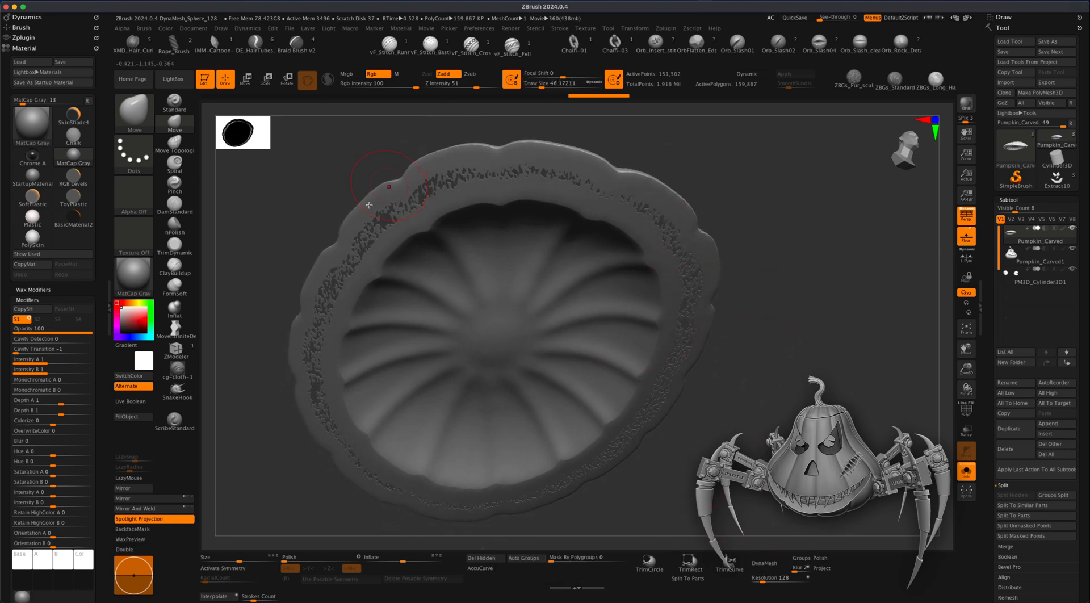
# - DynaMesh the lid at resolution 512 and check its underside
pyautogui.click(777, 579)
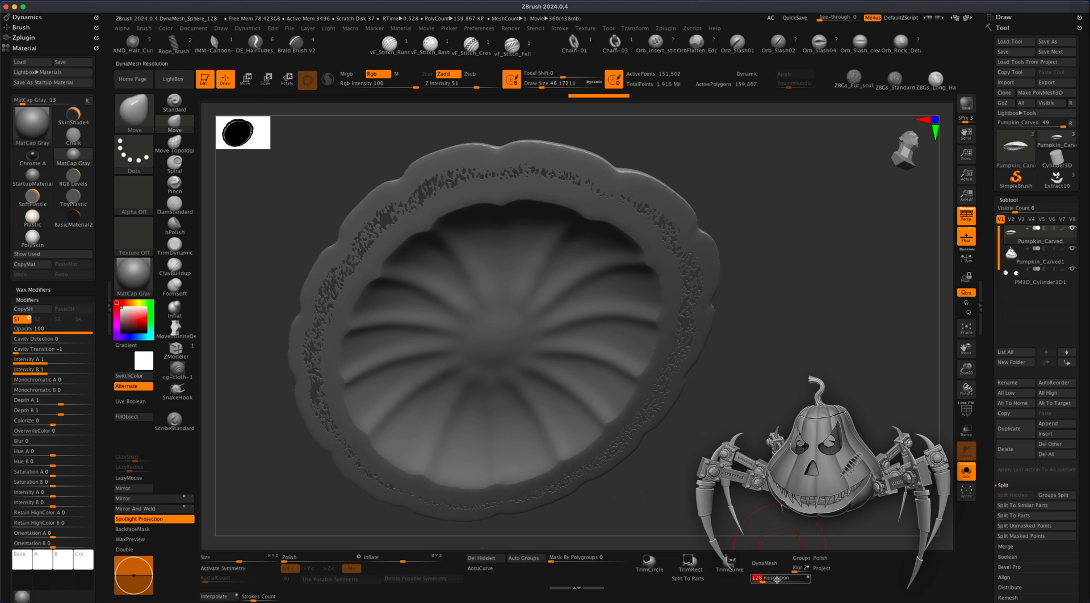
pyautogui.write('512')
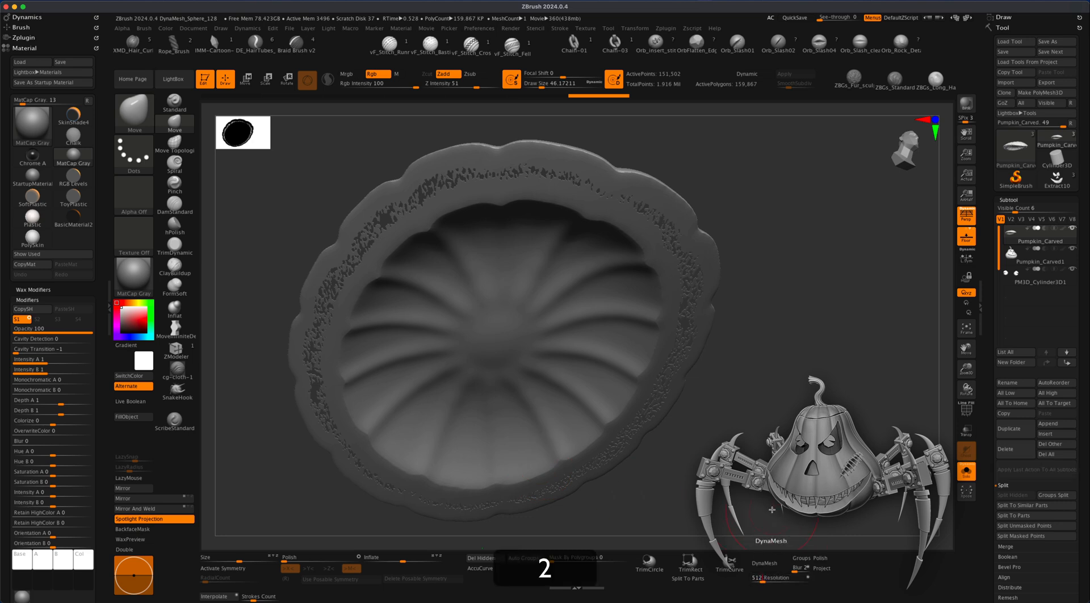
pyautogui.click(765, 563)
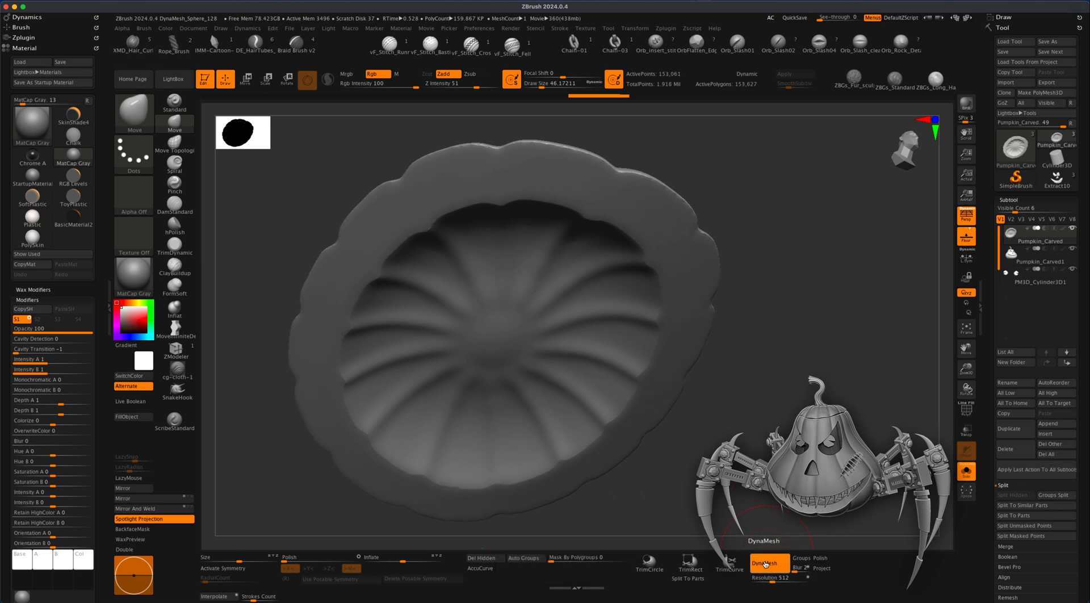
pyautogui.keyDown('alt'); pyautogui.moveTo(758, 436); pyautogui.dragTo(736, 503); pyautogui.keyUp('alt')
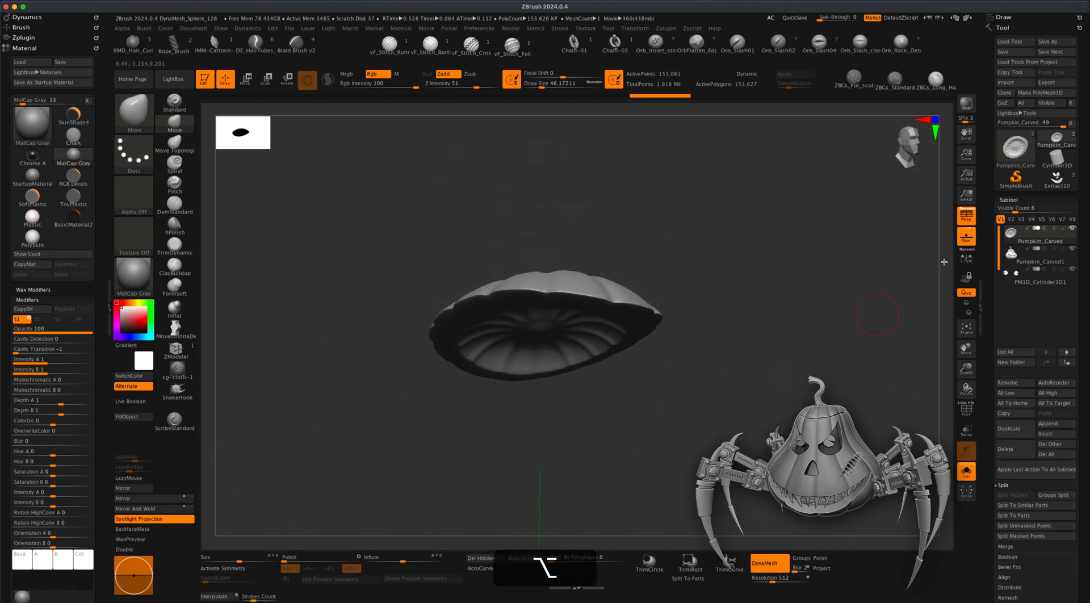
# - Select the carved pumpkin body subtool and DynaMesh it at resolution 512 to clean up the cut opening's rim
pyautogui.click(1024, 258)
pyautogui.moveTo(771, 305); pyautogui.dragTo(785, 551)
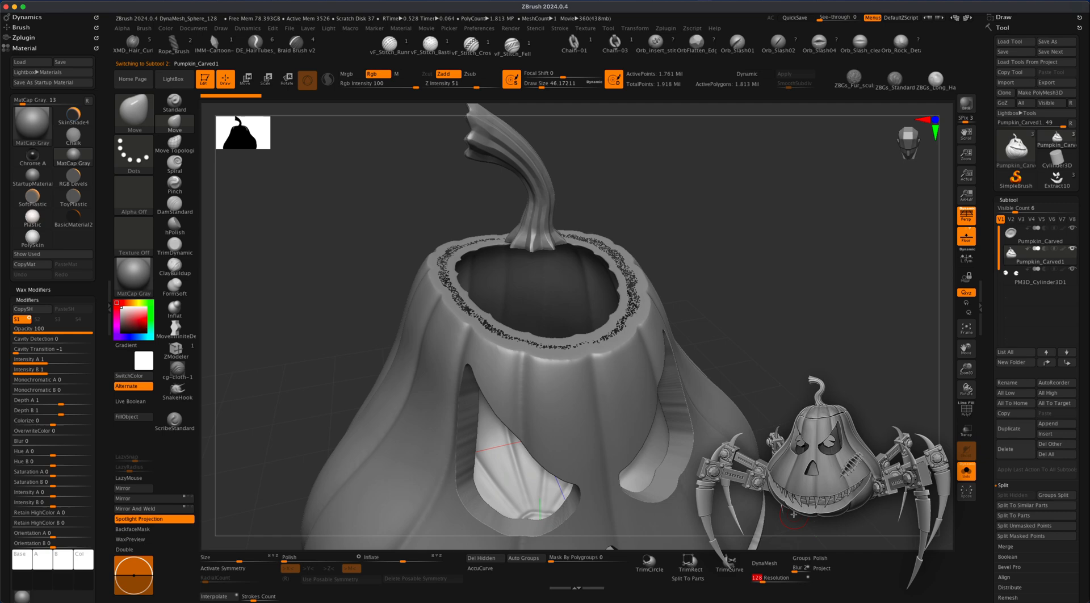
pyautogui.moveTo(789, 352)
pyautogui.mouseDown()
pyautogui.moveTo(852, 295)
pyautogui.moveTo(778, 552)
pyautogui.mouseUp()
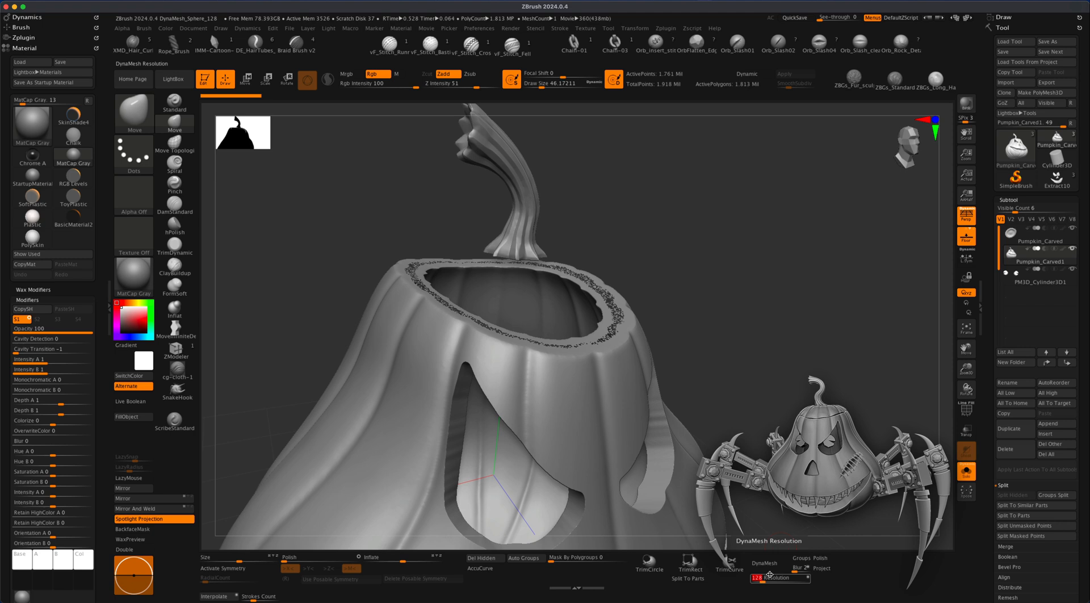
pyautogui.write('5')
pyautogui.press('Return')
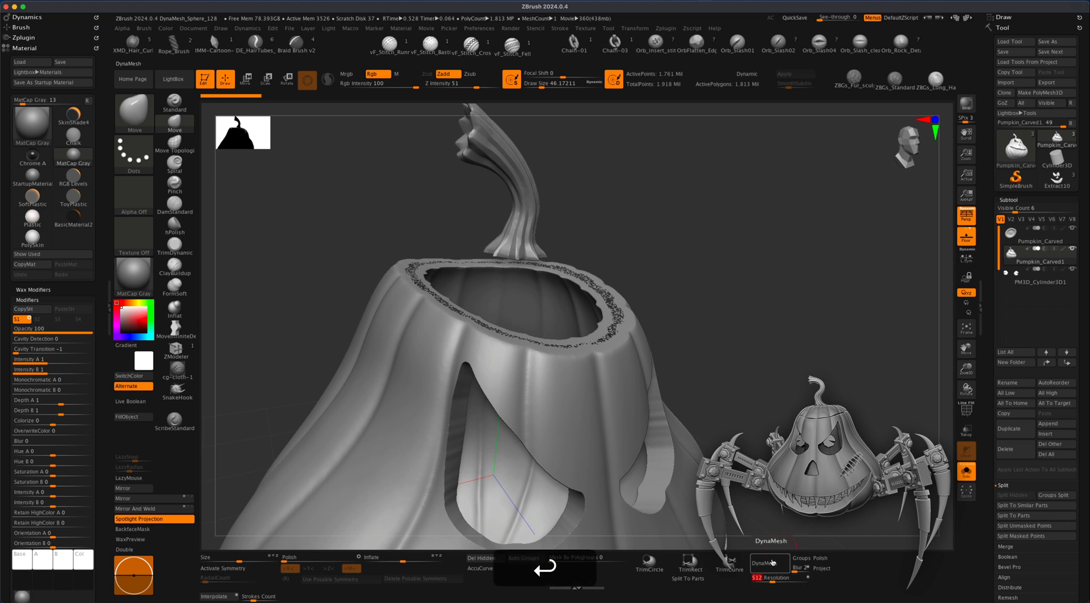
pyautogui.click(771, 563)
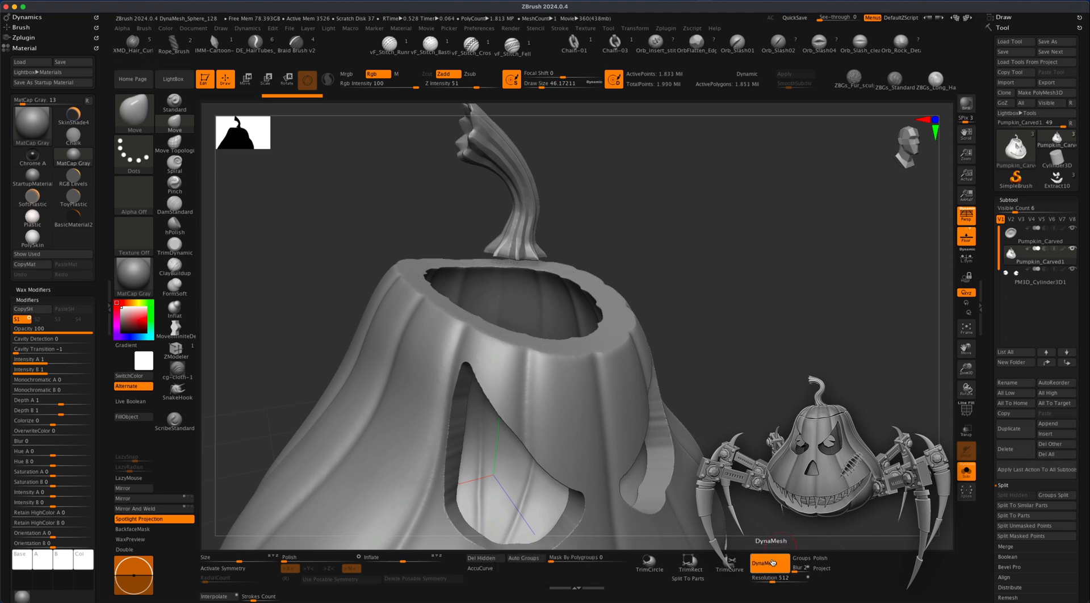
pyautogui.moveTo(786, 294); pyautogui.dragTo(992, 246)
# - Select the lid subtool and turn Solo off to show it together with the whole pumpkin
pyautogui.click(1012, 234)
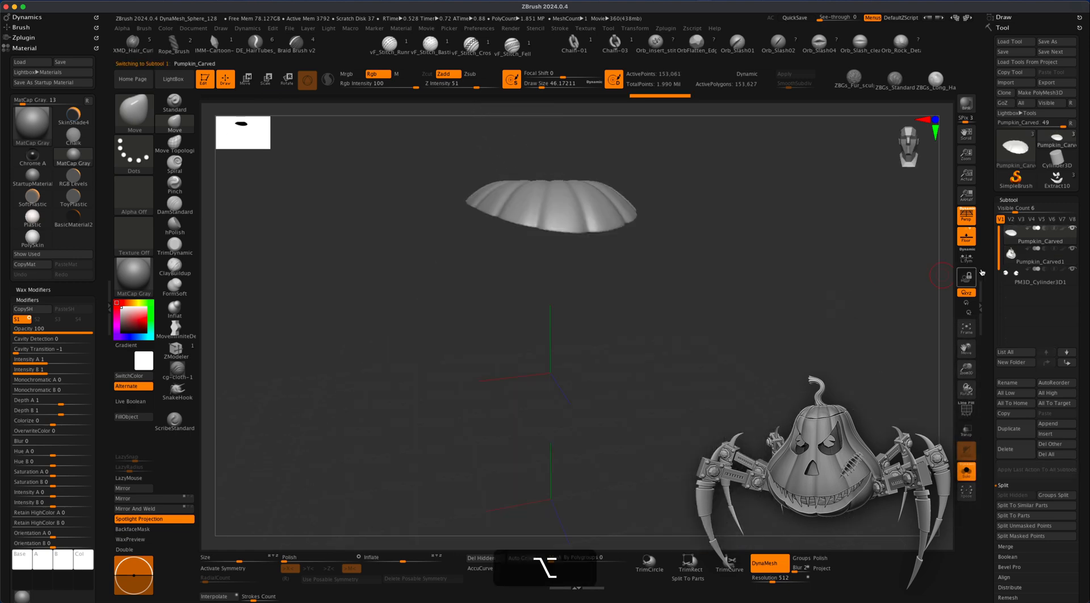
pyautogui.click(967, 471)
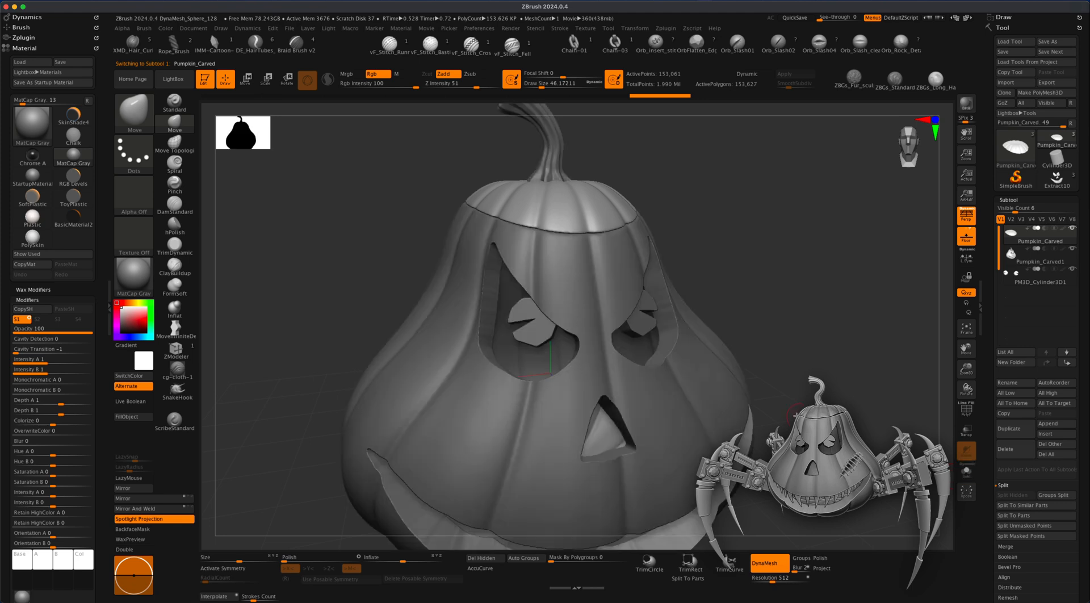
pyautogui.keyDown('alt'); pyautogui.moveTo(837, 365); pyautogui.dragTo(777, 361); pyautogui.keyUp('alt')
pyautogui.moveTo(741, 275); pyautogui.dragTo(229, 252)
# - Reshape the lid's rim around the sides and back using the Move brush at a draw size of about 192
pyautogui.press('s')
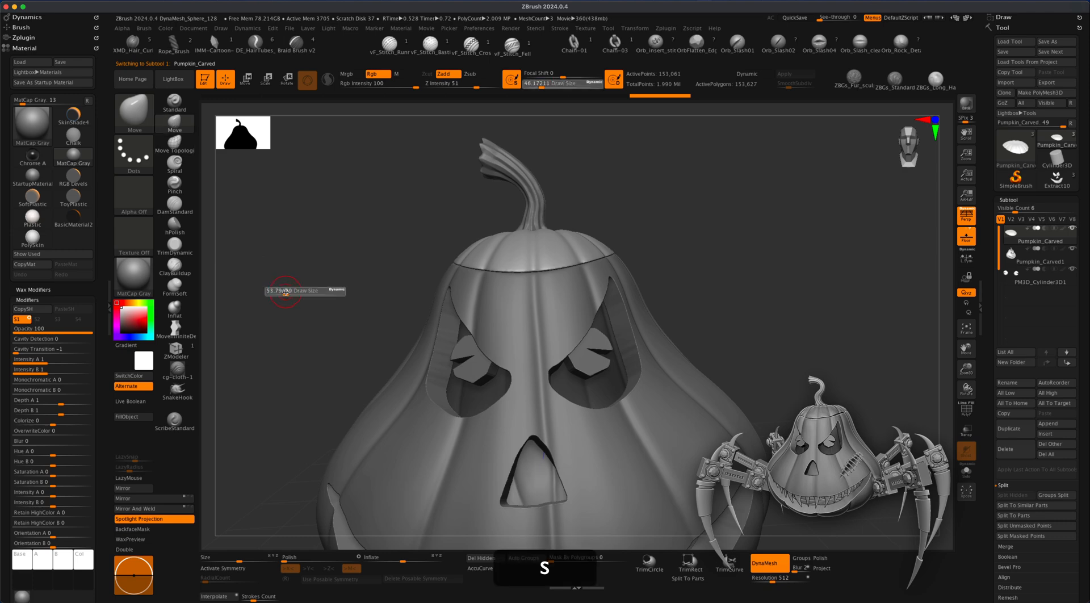
pyautogui.moveTo(794, 269); pyautogui.dragTo(766, 283)
pyautogui.press('s')
pyautogui.moveTo(694, 260); pyautogui.dragTo(701, 260)
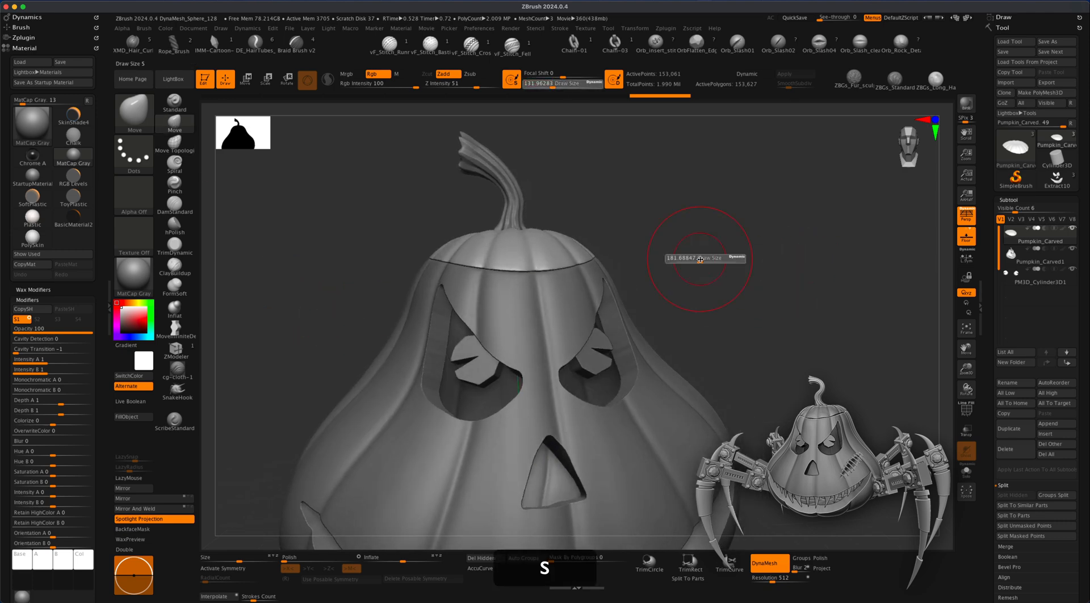
pyautogui.moveTo(672, 263)
pyautogui.mouseDown(button='right')
pyautogui.moveTo(643, 257)
pyautogui.moveTo(759, 243)
pyautogui.moveTo(737, 212)
pyautogui.mouseUp(button='right')
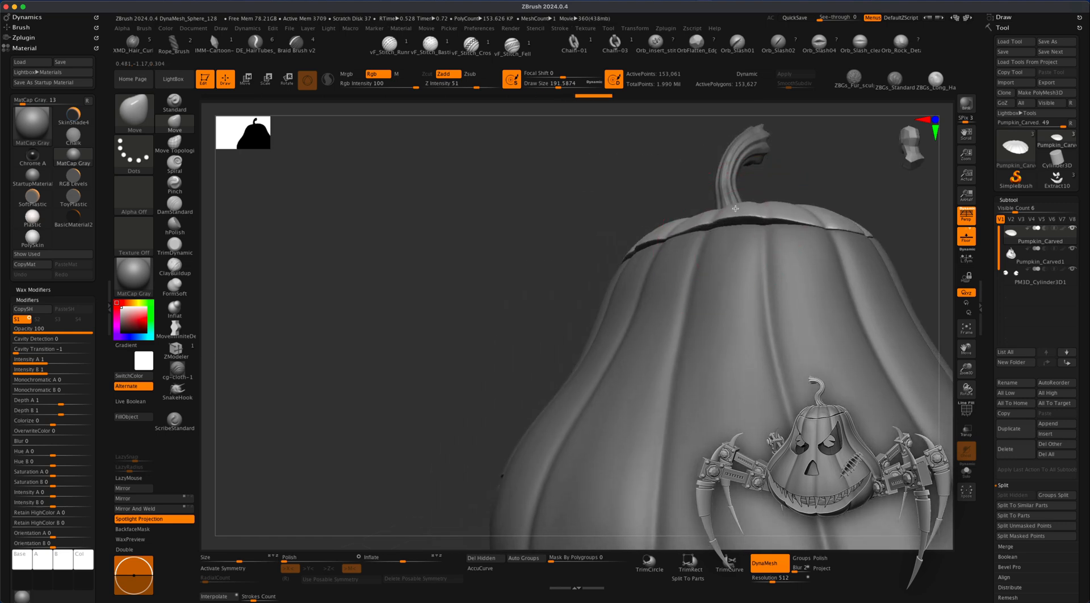
pyautogui.moveTo(540, 246); pyautogui.dragTo(786, 243, button='right')
pyautogui.moveTo(840, 266); pyautogui.dragTo(717, 240, button='right')
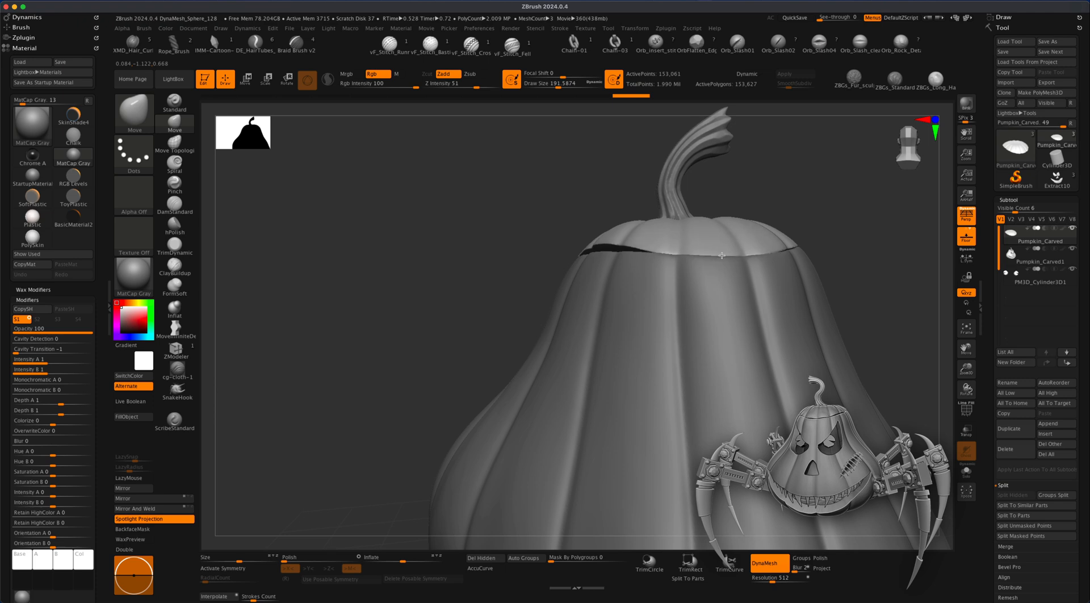
pyautogui.moveTo(715, 245)
pyautogui.mouseDown(button='right')
pyautogui.moveTo(822, 258)
pyautogui.moveTo(710, 247)
pyautogui.moveTo(720, 257)
pyautogui.moveTo(734, 233)
pyautogui.mouseUp(button='right')
pyautogui.moveTo(818, 265); pyautogui.dragTo(792, 224, button='right')
pyautogui.moveTo(541, 297); pyautogui.dragTo(733, 318, button='right')
# - Refine the front edge of the lid with a smaller Move brush, opening a slightly uneven gap above the eyes
pyautogui.press('s')
pyautogui.moveTo(732, 276); pyautogui.dragTo(710, 276)
pyautogui.moveTo(710, 276)
pyautogui.keyDown('alt'); pyautogui.mouseDown(button='right')
pyautogui.moveTo(732, 284)
pyautogui.moveTo(727, 267)
pyautogui.mouseUp(button='right'); pyautogui.keyUp('alt')
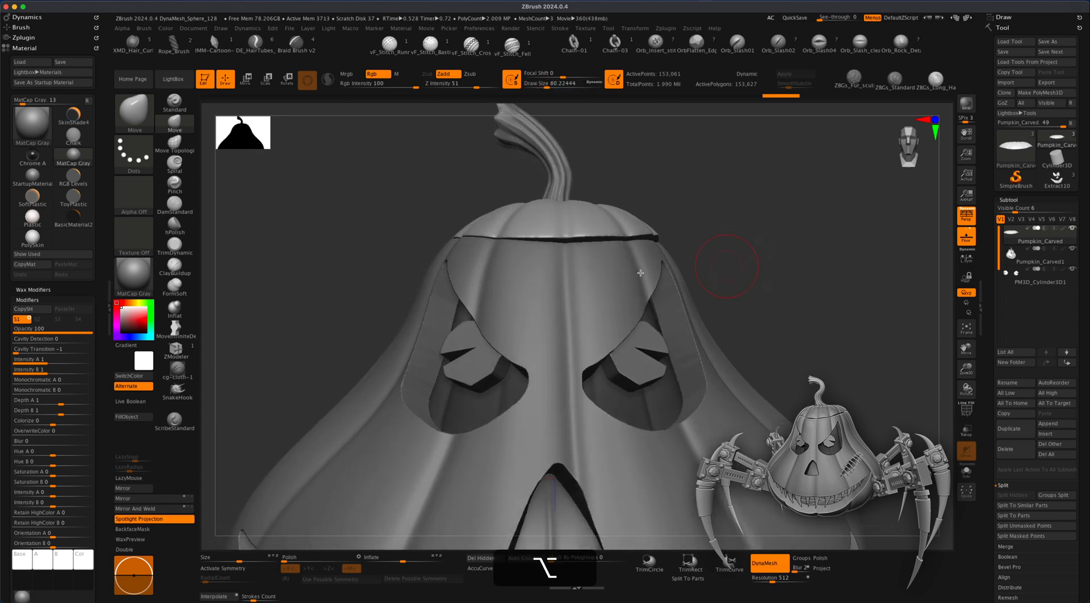
pyautogui.moveTo(482, 219); pyautogui.dragTo(510, 218)
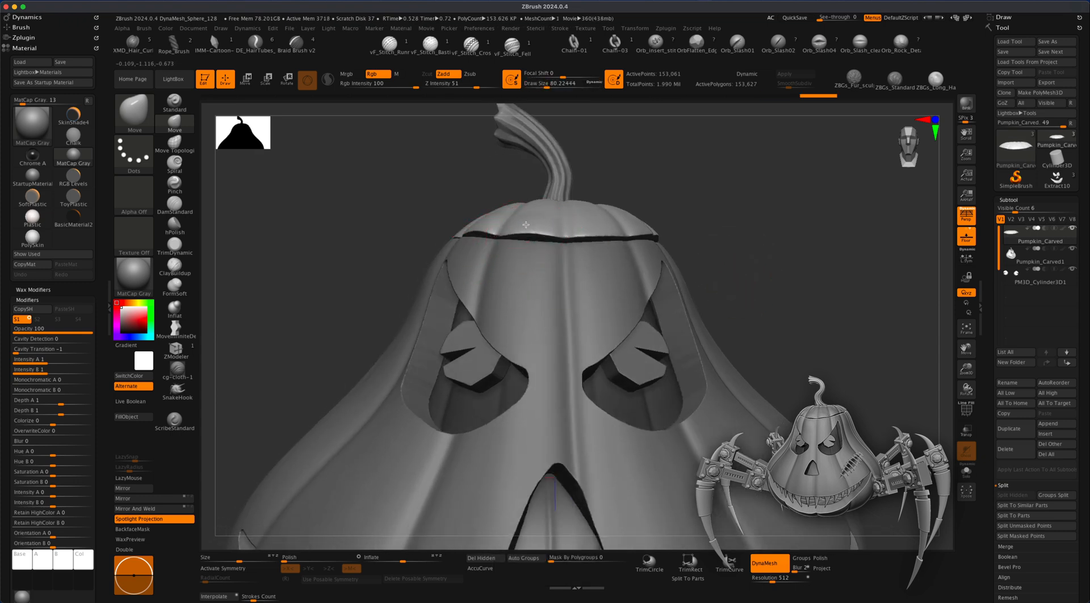
pyautogui.moveTo(737, 229); pyautogui.dragTo(671, 228)
pyautogui.keyDown('alt'); pyautogui.keyDown('shift'); pyautogui.moveTo(755, 232); pyautogui.dragTo(783, 267); pyautogui.keyUp('shift'); pyautogui.keyUp('alt')
pyautogui.keyDown('alt'); pyautogui.moveTo(438, 185); pyautogui.dragTo(672, 267); pyautogui.keyUp('alt')
pyautogui.keyDown('alt'); pyautogui.moveTo(412, 146); pyautogui.dragTo(448, 158); pyautogui.keyUp('alt')
pyautogui.keyDown('alt'); pyautogui.moveTo(674, 294); pyautogui.dragTo(762, 347); pyautogui.keyUp('alt')
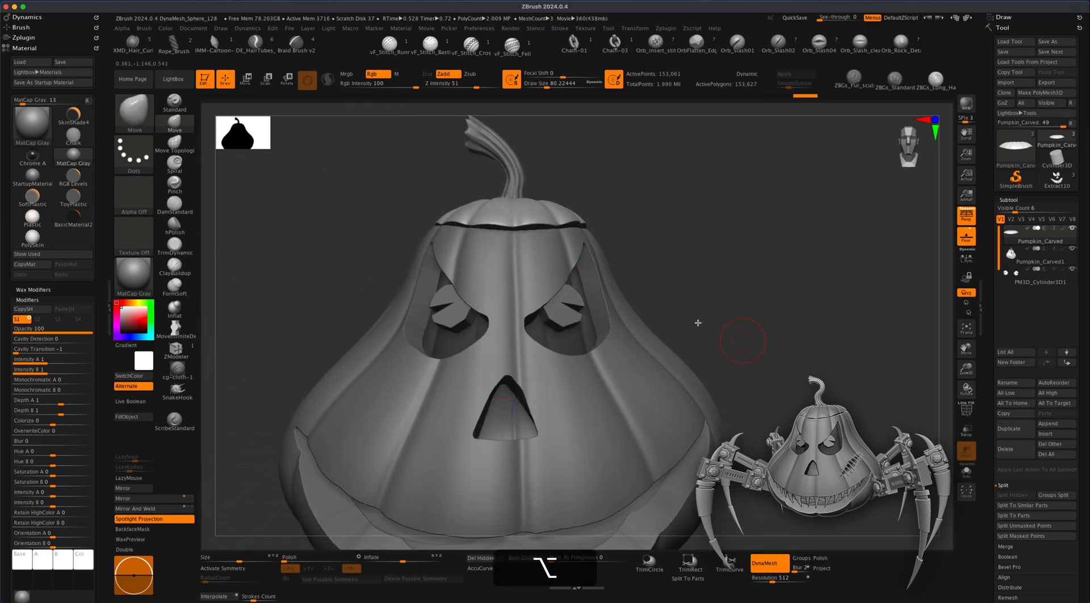
# - Select the pumpkin body and adjust its upper rim beneath the lid with the Move brush, varying the draw size
pyautogui.keyDown('alt'); pyautogui.click(534, 261); pyautogui.keyUp('alt')
pyautogui.moveTo(664, 248); pyautogui.dragTo(666, 269)
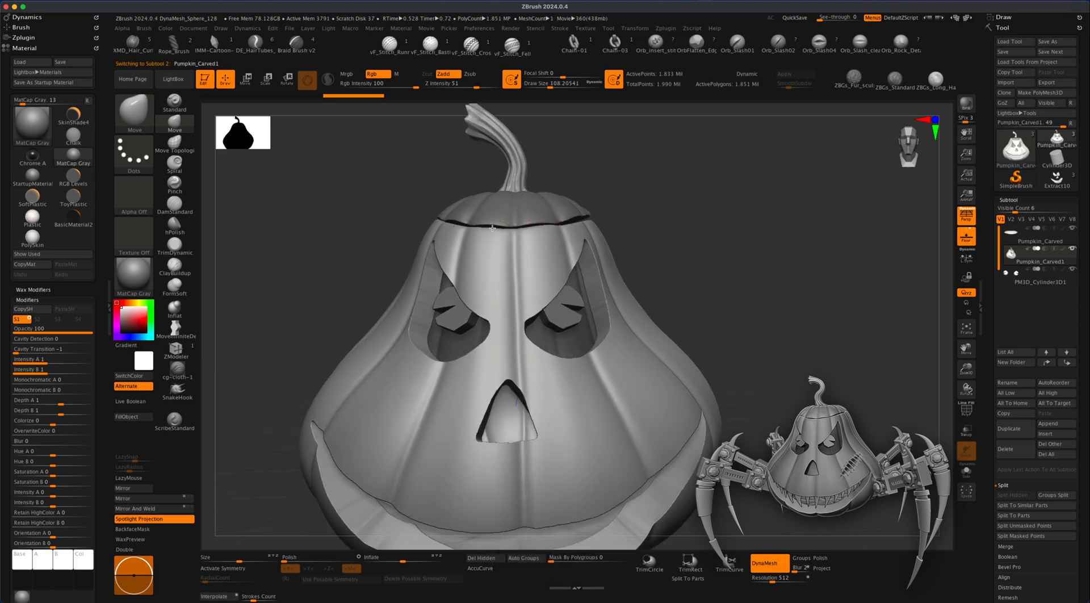
pyautogui.moveTo(670, 228)
pyautogui.mouseDown()
pyautogui.moveTo(596, 221)
pyautogui.moveTo(634, 208)
pyautogui.mouseUp()
pyautogui.moveTo(745, 220)
pyautogui.keyDown('alt'); pyautogui.mouseDown()
pyautogui.moveTo(713, 270)
pyautogui.moveTo(740, 275)
pyautogui.mouseUp(); pyautogui.keyUp('alt')
pyautogui.press('s')
pyautogui.moveTo(596, 251); pyautogui.dragTo(605, 243)
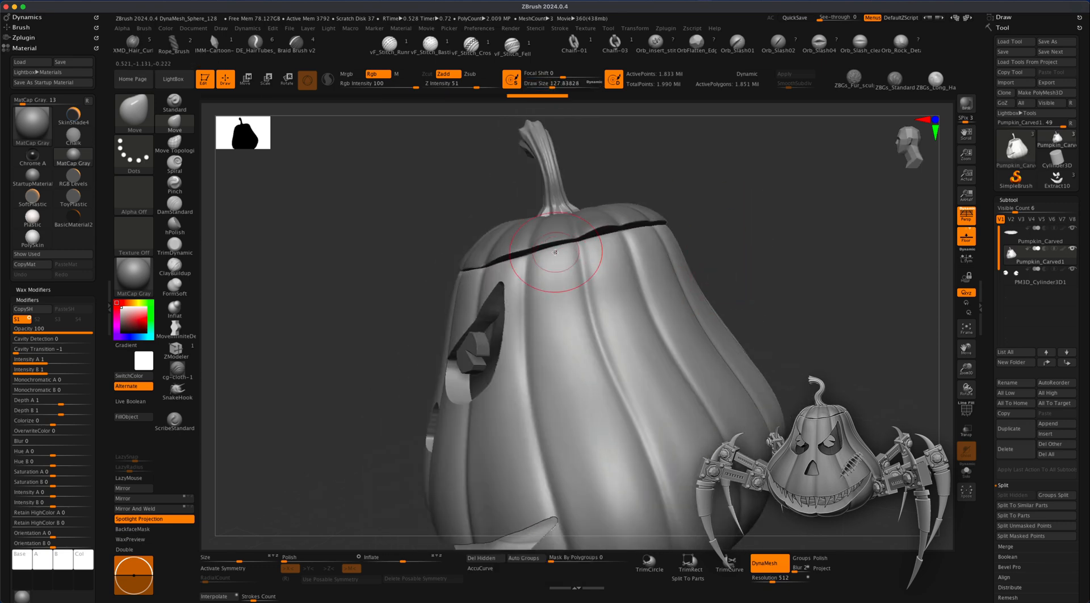
pyautogui.moveTo(738, 250)
pyautogui.mouseDown()
pyautogui.moveTo(596, 250)
pyautogui.moveTo(703, 230)
pyautogui.moveTo(708, 245)
pyautogui.moveTo(588, 233)
pyautogui.moveTo(405, 249)
pyautogui.moveTo(416, 223)
pyautogui.mouseUp()
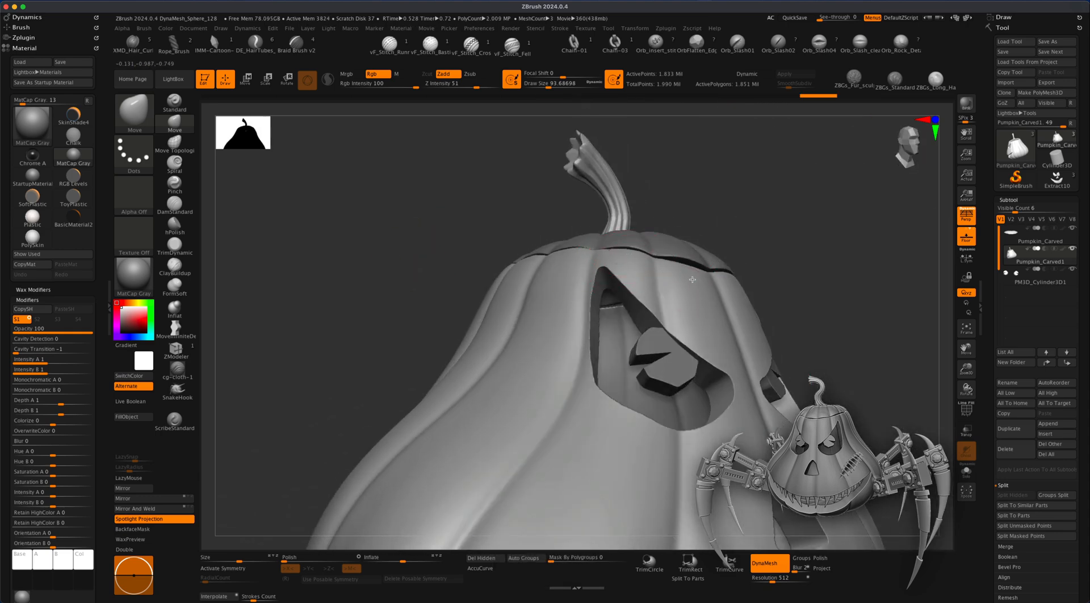
pyautogui.moveTo(842, 313)
pyautogui.keyDown('alt'); pyautogui.mouseDown()
pyautogui.moveTo(822, 279)
pyautogui.moveTo(846, 309)
pyautogui.moveTo(713, 282)
pyautogui.moveTo(707, 378)
pyautogui.mouseUp(); pyautogui.keyUp('alt')
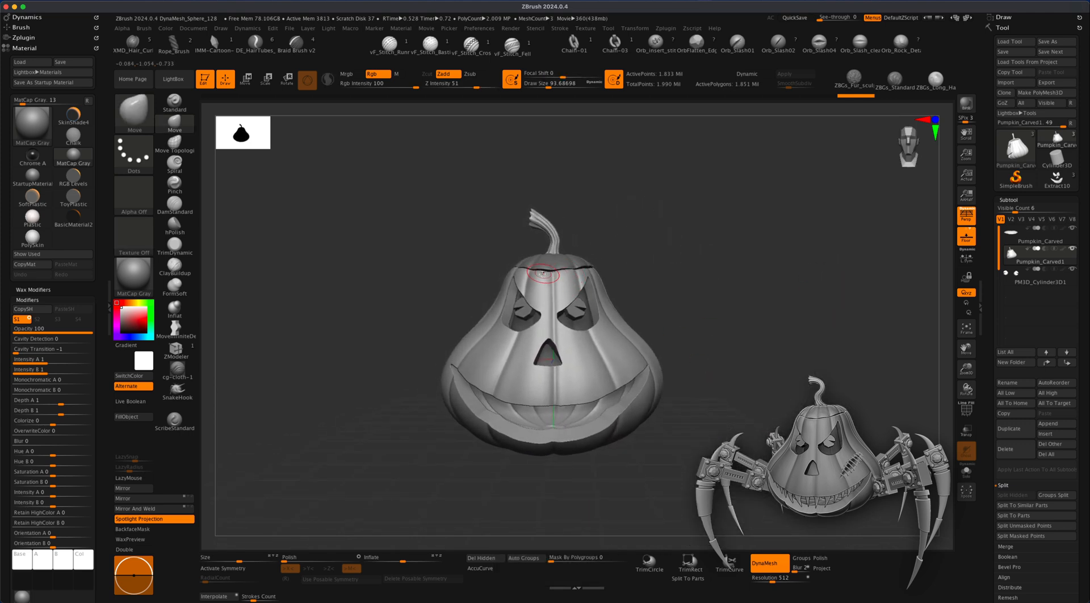
# - Render a BPR preview of the jack-o'-lantern and examine its lid, eyes and mouth from several front angles
pyautogui.keyDown('alt'); pyautogui.moveTo(635, 261); pyautogui.dragTo(640, 267); pyautogui.keyUp('alt')
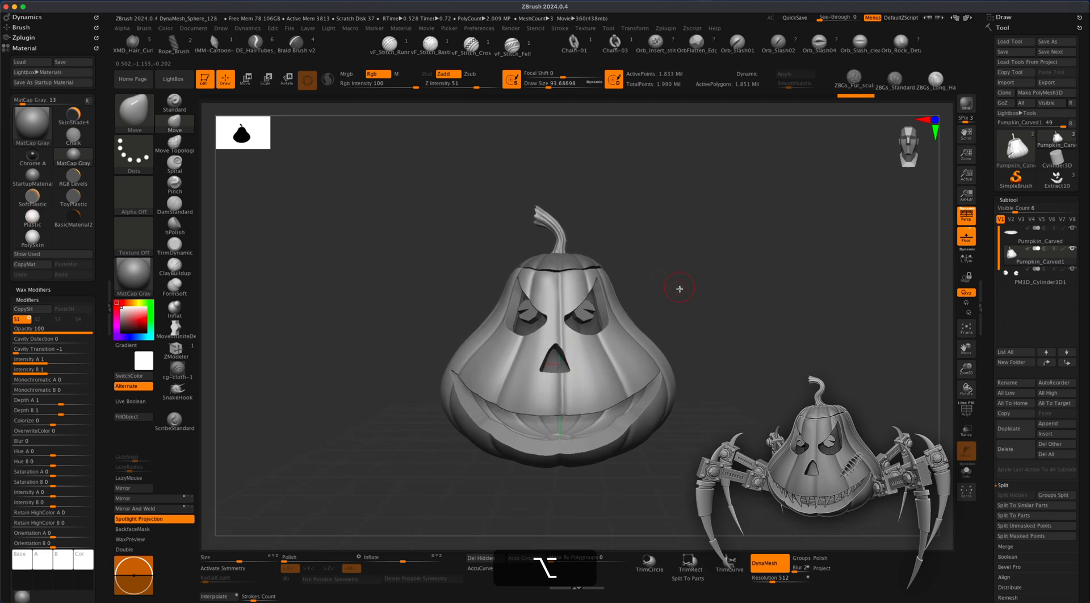
pyautogui.moveTo(693, 300); pyautogui.dragTo(688, 306)
pyautogui.keyDown('alt'); pyautogui.moveTo(688, 305); pyautogui.dragTo(742, 366); pyautogui.keyUp('alt')
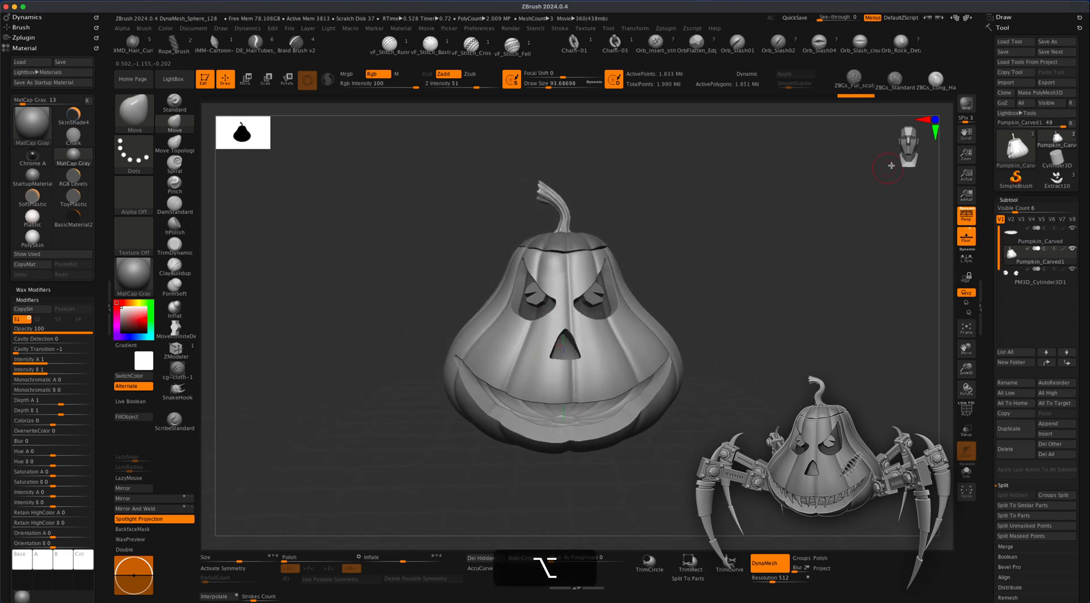
pyautogui.click(968, 109)
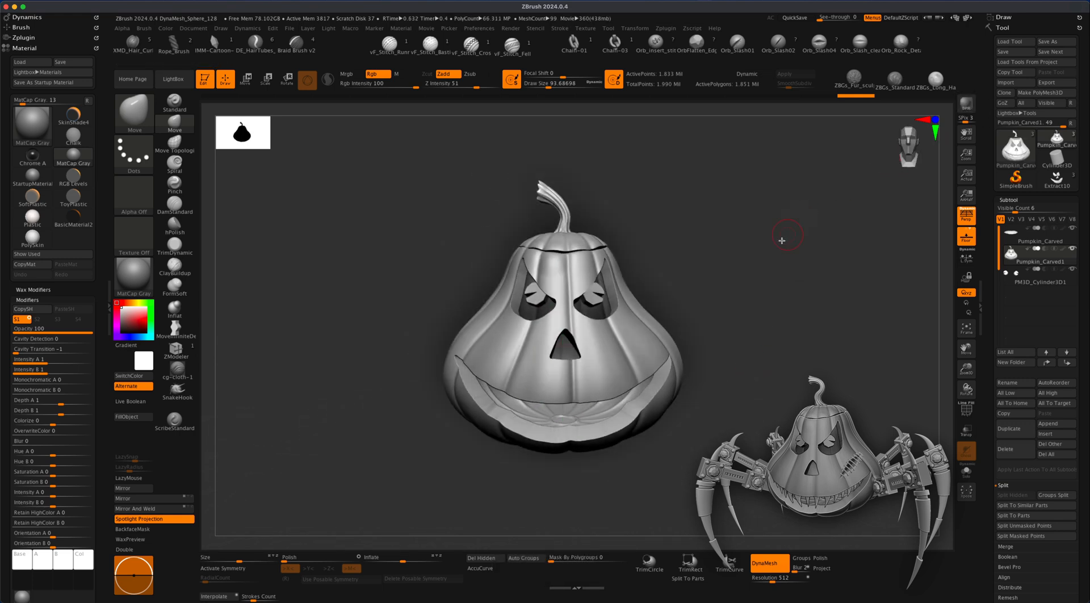
pyautogui.keyDown('alt'); pyautogui.moveTo(739, 332); pyautogui.dragTo(713, 340); pyautogui.keyUp('alt')
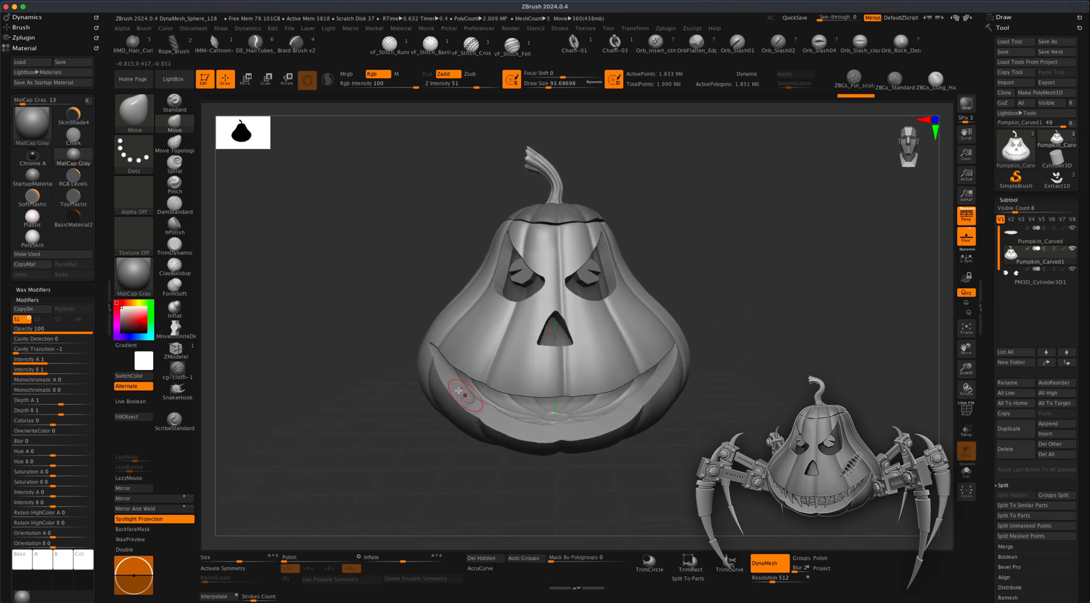
pyautogui.keyDown('alt'); pyautogui.moveTo(680, 448); pyautogui.dragTo(693, 474); pyautogui.keyUp('alt')
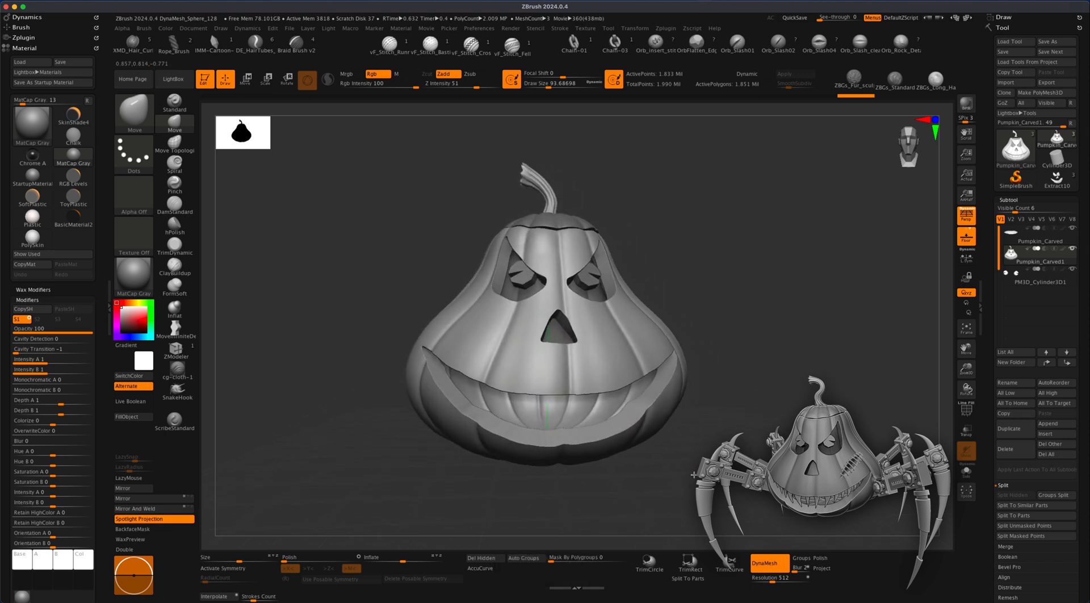
pyautogui.keyDown('alt'); pyautogui.moveTo(748, 435); pyautogui.dragTo(699, 455); pyautogui.keyUp('alt')
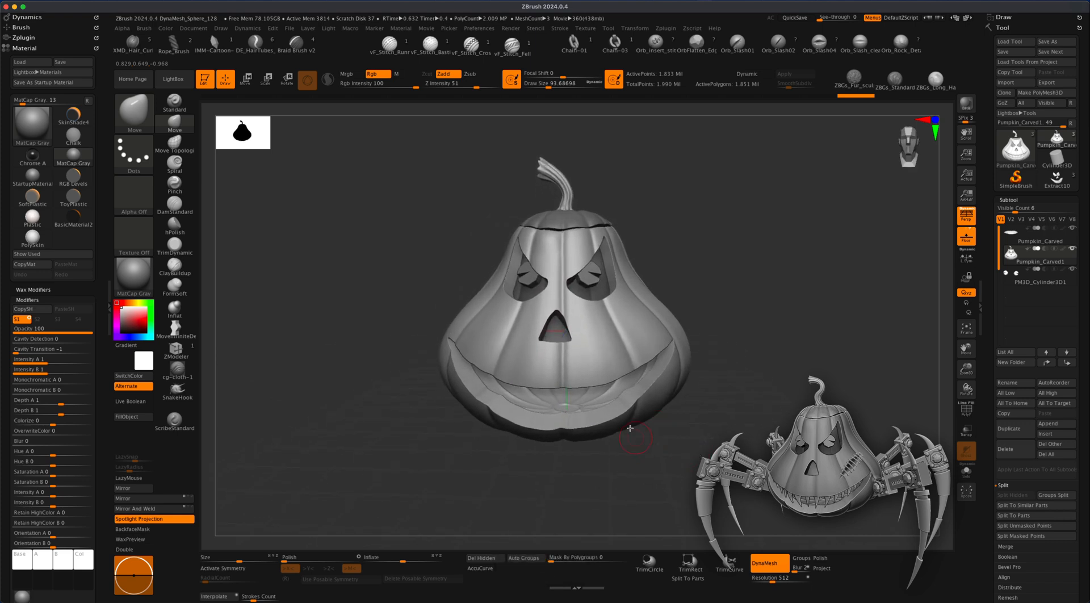
pyautogui.moveTo(690, 452); pyautogui.dragTo(704, 449)
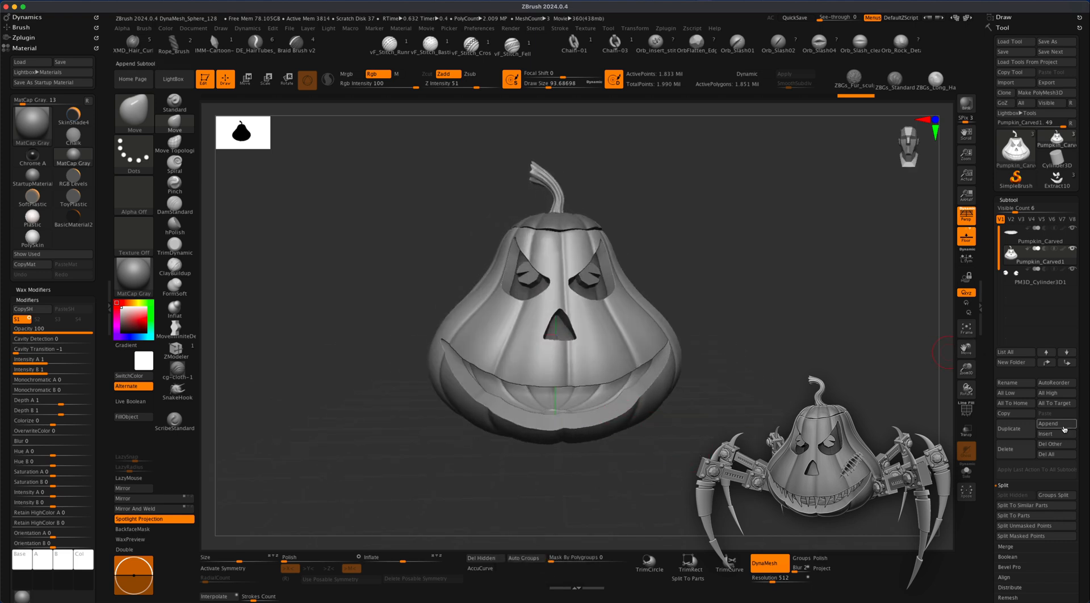
# - Insert a Cube3D subtool below the pumpkin body and flatten it into a thin slab in front of the face
pyautogui.click(1039, 435)
pyautogui.moveTo(802, 462)
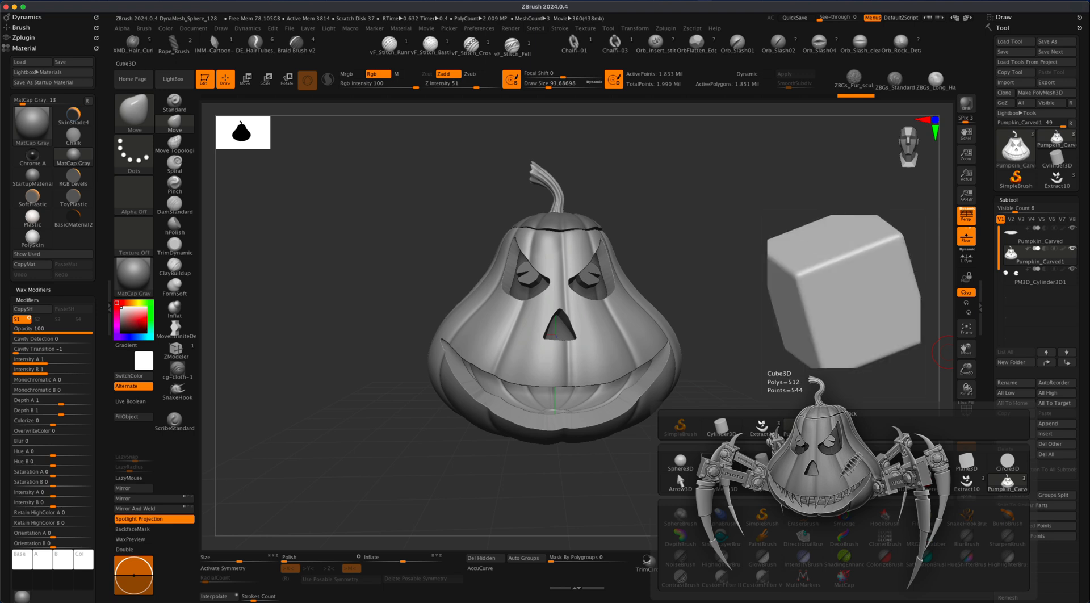
pyautogui.click(721, 463)
pyautogui.moveTo(782, 428); pyautogui.dragTo(763, 440)
pyautogui.click(244, 82)
pyautogui.moveTo(681, 252); pyautogui.dragTo(562, 323)
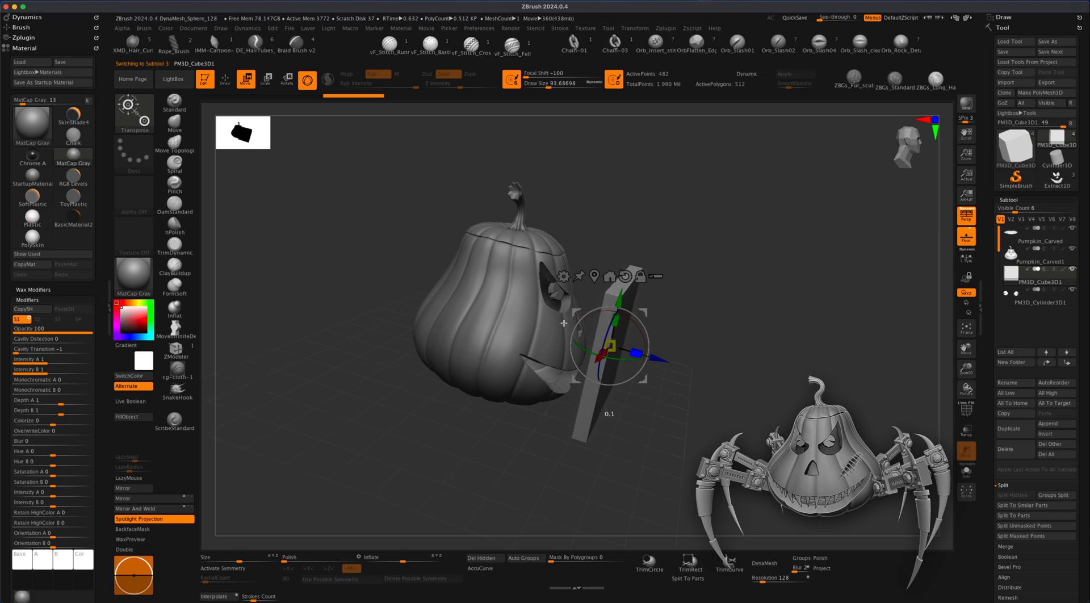
pyautogui.moveTo(635, 353); pyautogui.dragTo(612, 344)
pyautogui.moveTo(764, 379)
pyautogui.mouseDown()
pyautogui.moveTo(715, 358)
pyautogui.moveTo(755, 360)
pyautogui.moveTo(755, 377)
pyautogui.mouseUp()
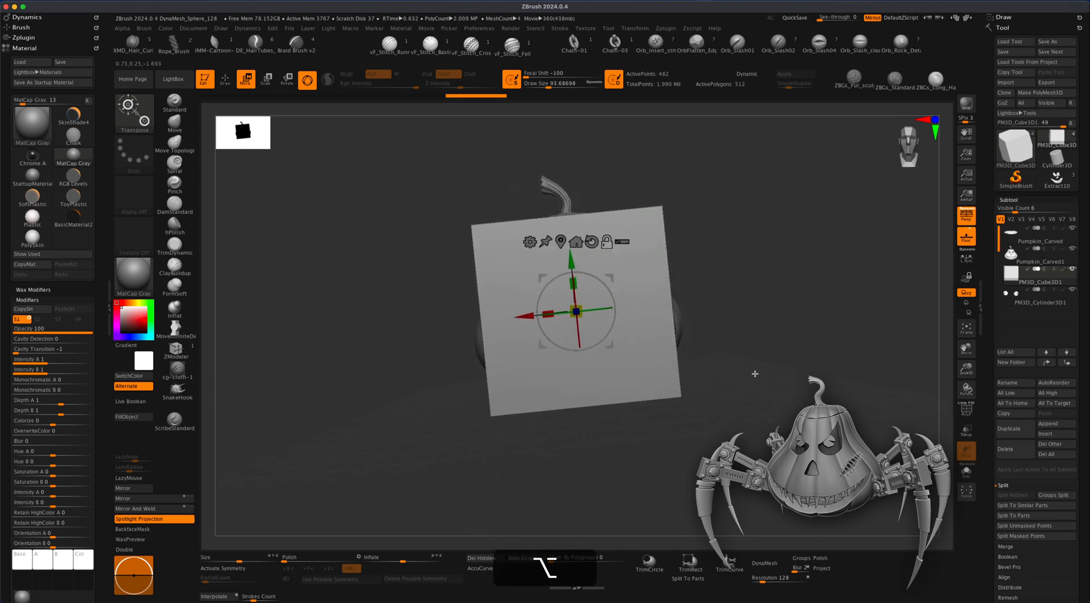
# - DynaMesh the thin slab at resolution 256
pyautogui.click(771, 578)
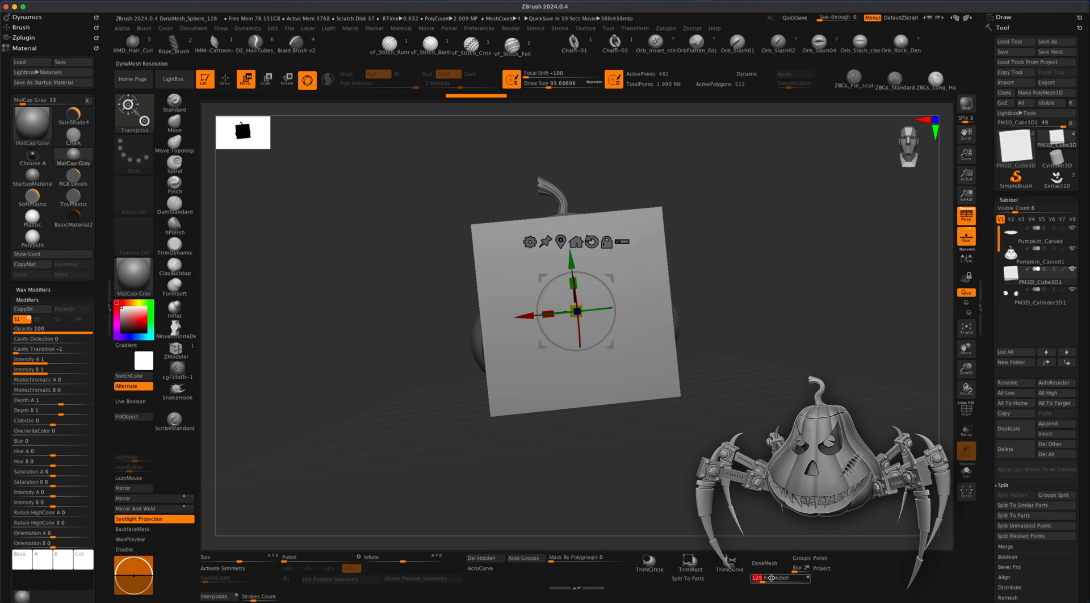
pyautogui.write('256')
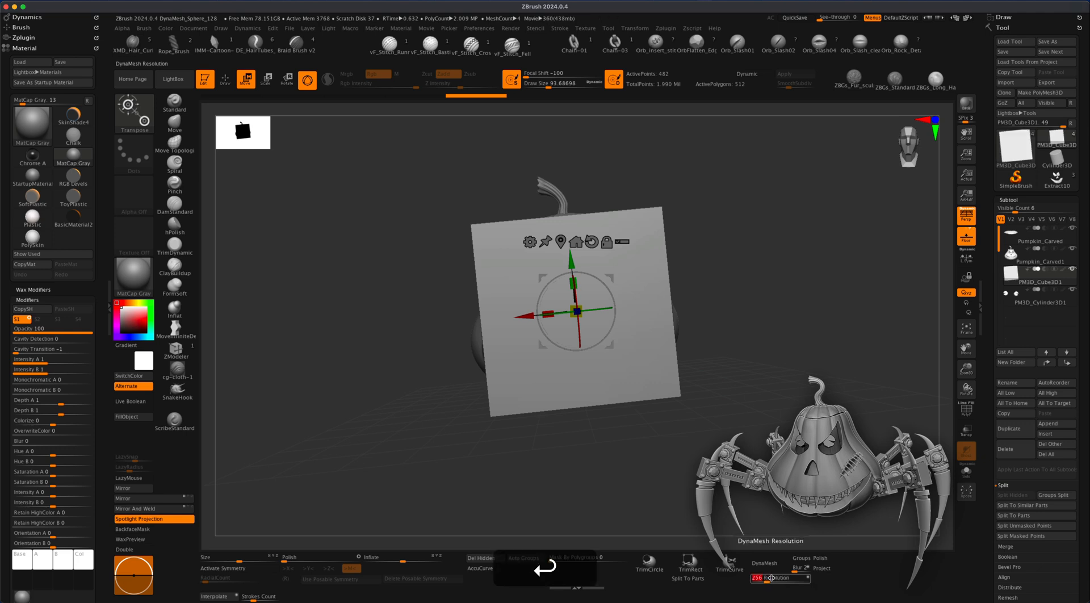
pyautogui.click(766, 564)
pyautogui.moveTo(718, 421); pyautogui.dragTo(755, 425)
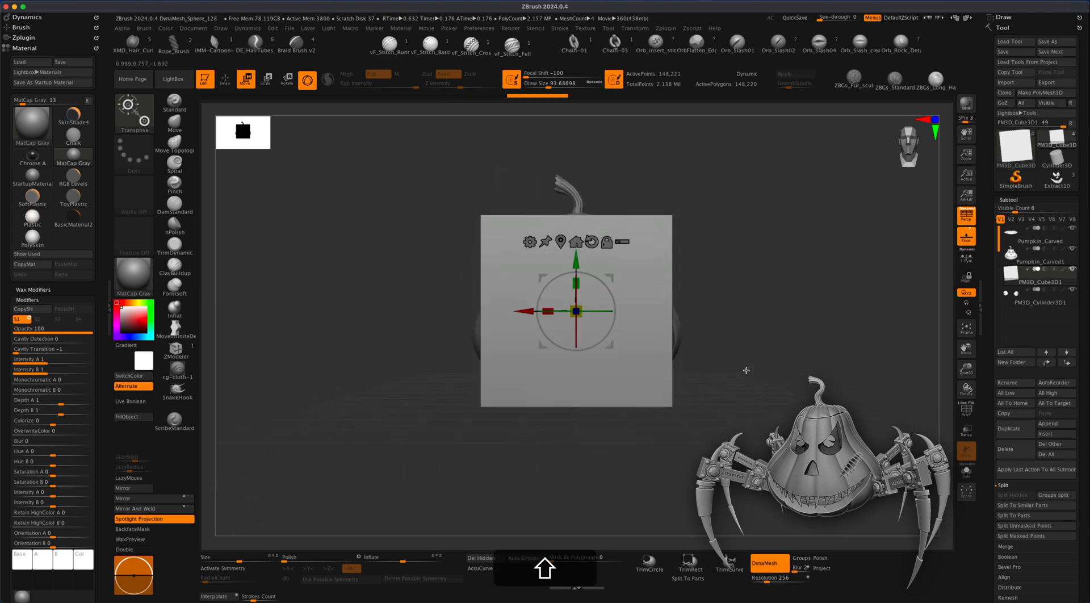
# - Turn perspective off and cut the slab with KnifeCurve into a curved, pointed blade, then check its thickness from the side
pyautogui.press('alt')
pyautogui.keyDown('alt'); pyautogui.moveTo(806, 409); pyautogui.dragTo(812, 434); pyautogui.keyUp('alt')
pyautogui.click(966, 221)
pyautogui.keyDown('alt'); pyautogui.moveTo(832, 287); pyautogui.dragTo(815, 345); pyautogui.keyUp('alt')
pyautogui.click(226, 82)
pyautogui.keyDown('alt'); pyautogui.moveTo(314, 301); pyautogui.dragTo(318, 311); pyautogui.keyUp('alt')
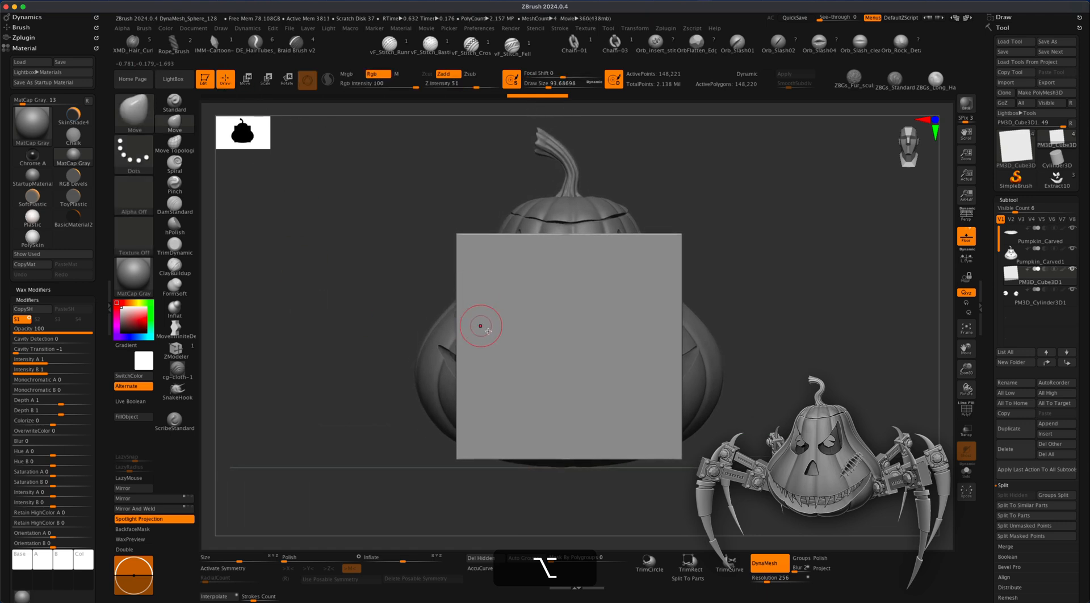
pyautogui.keyDown('alt'); pyautogui.moveTo(782, 304); pyautogui.dragTo(783, 300); pyautogui.keyUp('alt')
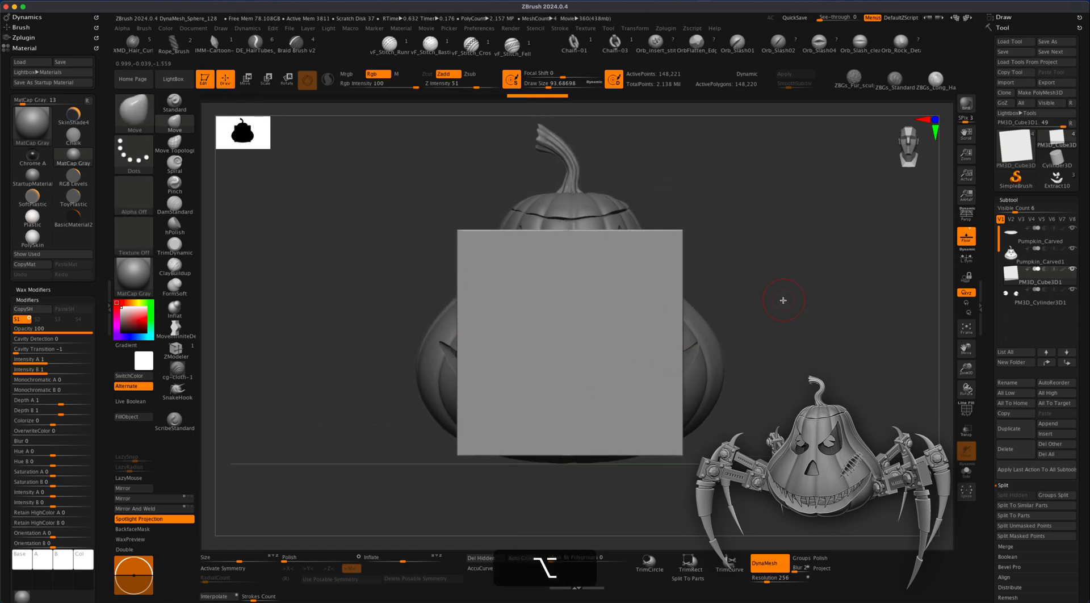
pyautogui.press('shift+super')
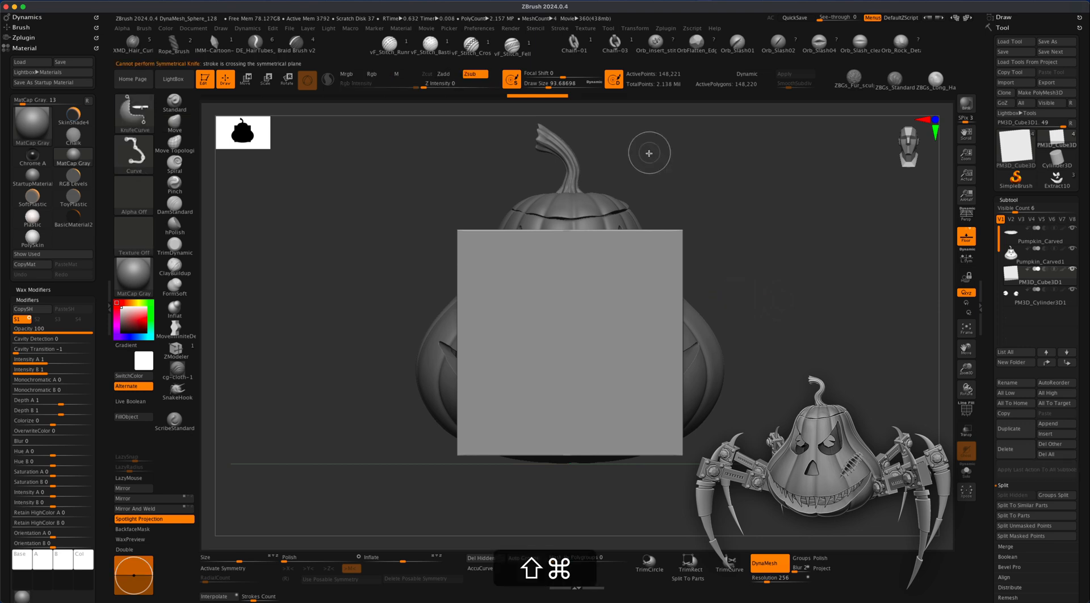
pyautogui.moveTo(649, 152)
pyautogui.keyDown('shift'); pyautogui.keyDown('super'); pyautogui.mouseDown()
pyautogui.moveTo(643, 351)
pyautogui.moveTo(644, 365)
pyautogui.moveTo(653, 277)
pyautogui.moveTo(653, 370)
pyautogui.moveTo(652, 359)
pyautogui.moveTo(606, 451)
pyautogui.moveTo(604, 369)
pyautogui.moveTo(575, 424)
pyautogui.moveTo(606, 262)
pyautogui.moveTo(588, 170)
pyautogui.moveTo(576, 167)
pyautogui.moveTo(603, 195)
pyautogui.moveTo(583, 137)
pyautogui.mouseUp(); pyautogui.keyUp('super'); pyautogui.keyUp('shift')
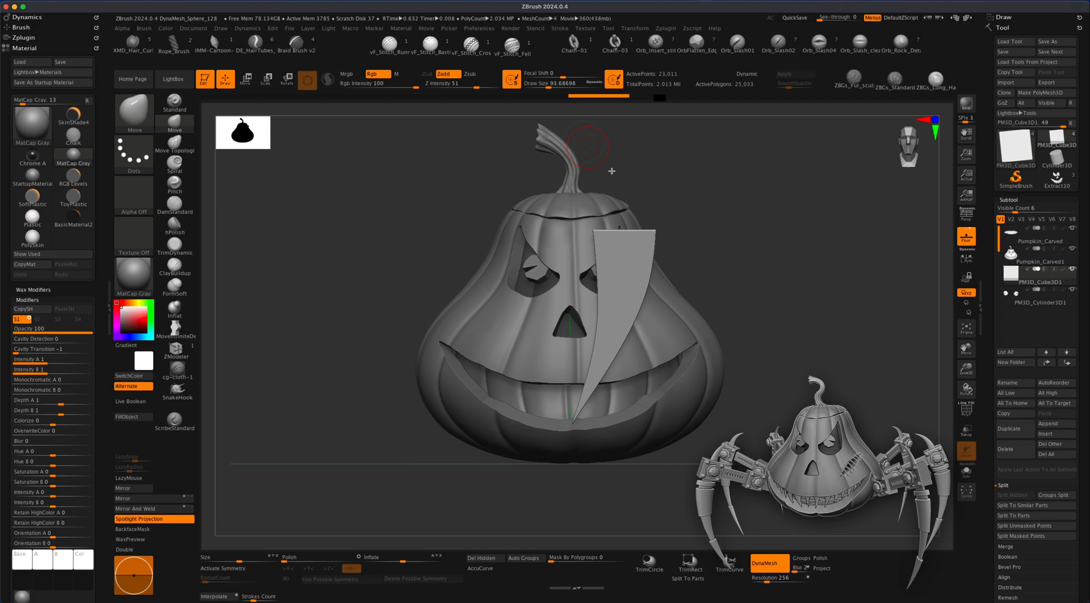
pyautogui.moveTo(733, 288)
pyautogui.mouseDown()
pyautogui.moveTo(781, 304)
pyautogui.moveTo(759, 286)
pyautogui.moveTo(717, 295)
pyautogui.moveTo(782, 292)
pyautogui.moveTo(741, 300)
pyautogui.mouseUp()
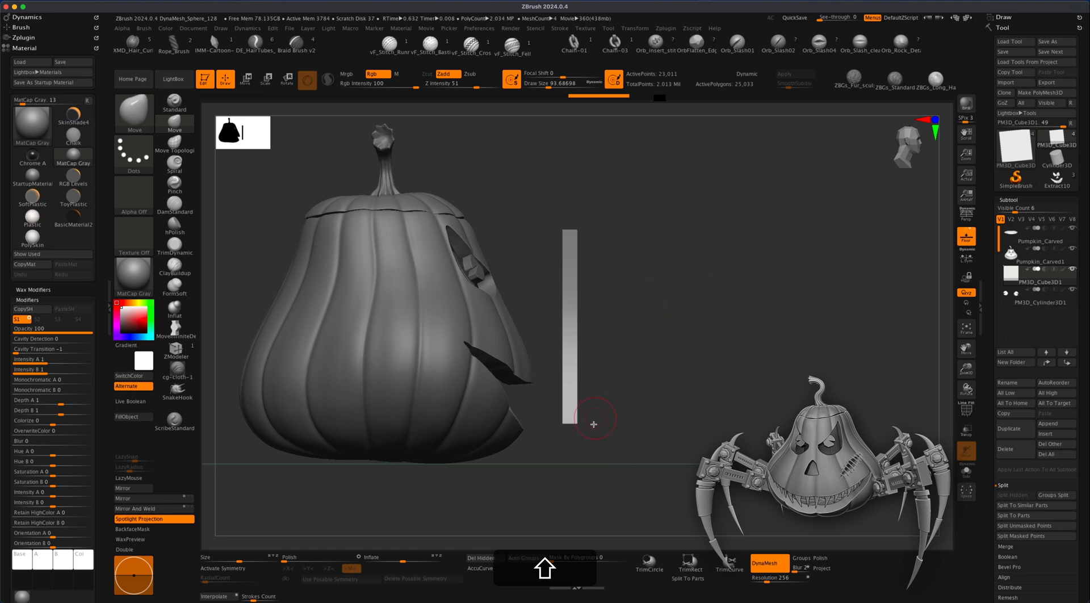
# - Cut the slab from the side with KnifeCurve so the blade's thickness tapers towards its point
pyautogui.keyDown('shift'); pyautogui.keyDown('super'); pyautogui.moveTo(572, 493); pyautogui.dragTo(629, 205); pyautogui.keyUp('super'); pyautogui.keyUp('shift')
pyautogui.keyDown('shift'); pyautogui.keyDown('super'); pyautogui.moveTo(557, 197); pyautogui.dragTo(561, 188); pyautogui.keyUp('super'); pyautogui.keyUp('shift')
pyautogui.moveTo(658, 325)
pyautogui.mouseDown()
pyautogui.moveTo(570, 319)
pyautogui.moveTo(662, 335)
pyautogui.moveTo(679, 322)
pyautogui.mouseUp()
pyautogui.moveTo(571, 419); pyautogui.dragTo(738, 438)
# - Move the gizmo pivot to the blade's wide end, then scale the blade down to tooth size at the mouth's upper edge
pyautogui.press('w')
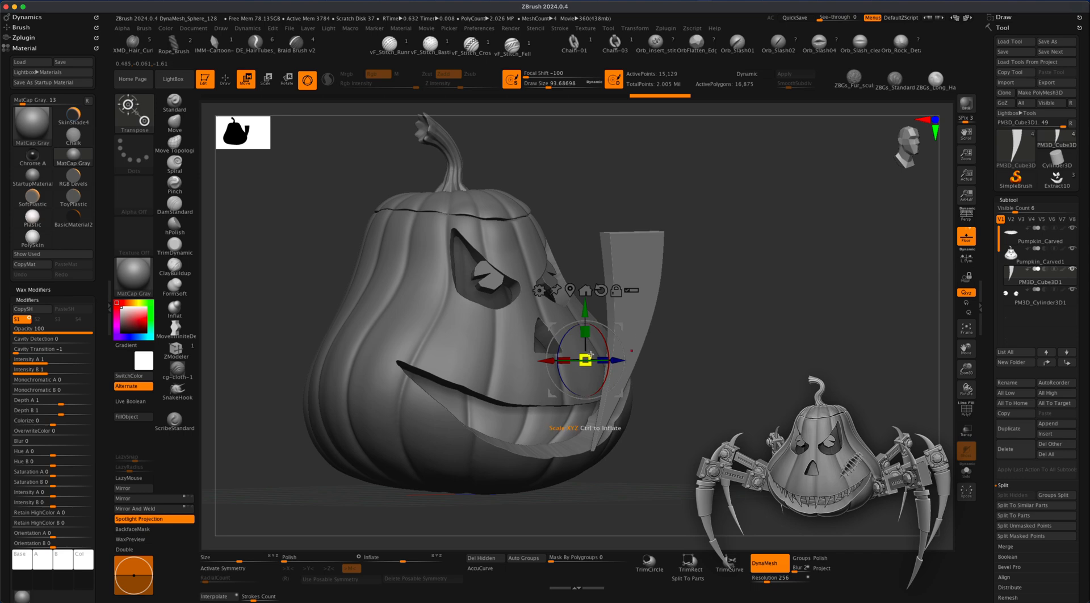
pyautogui.keyDown('shift'); pyautogui.moveTo(717, 372); pyautogui.dragTo(670, 340); pyautogui.keyUp('shift')
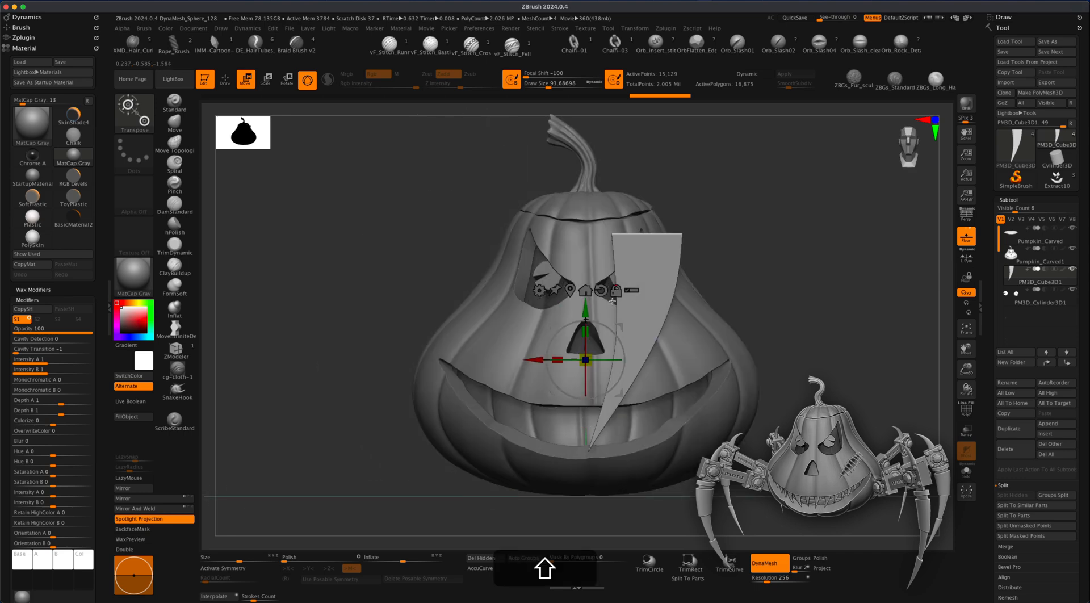
pyautogui.click(571, 291)
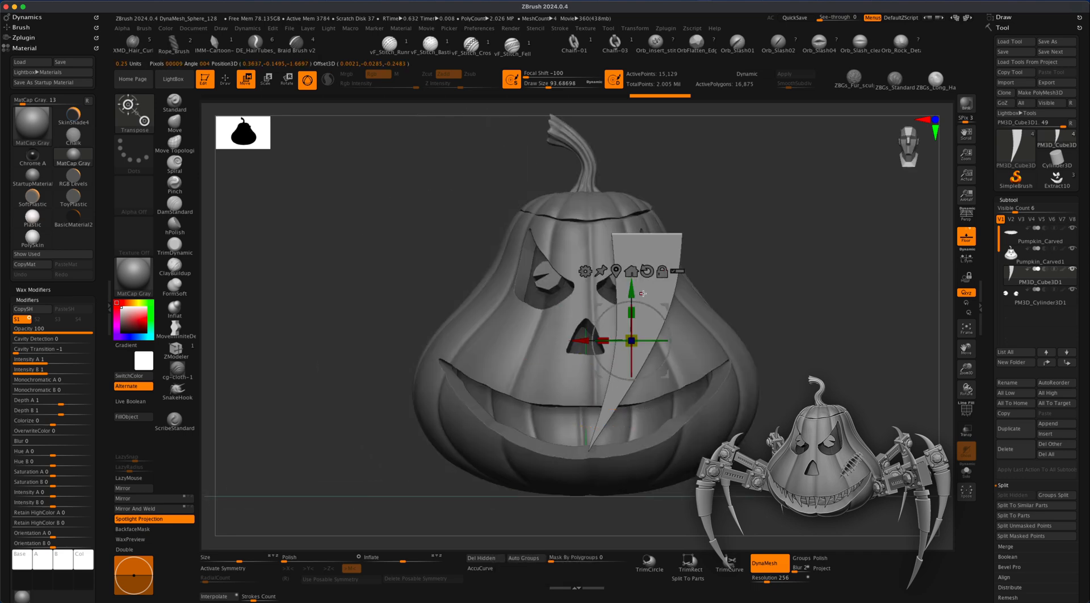
pyautogui.keyDown('alt'); pyautogui.moveTo(658, 301); pyautogui.dragTo(681, 200); pyautogui.keyUp('alt')
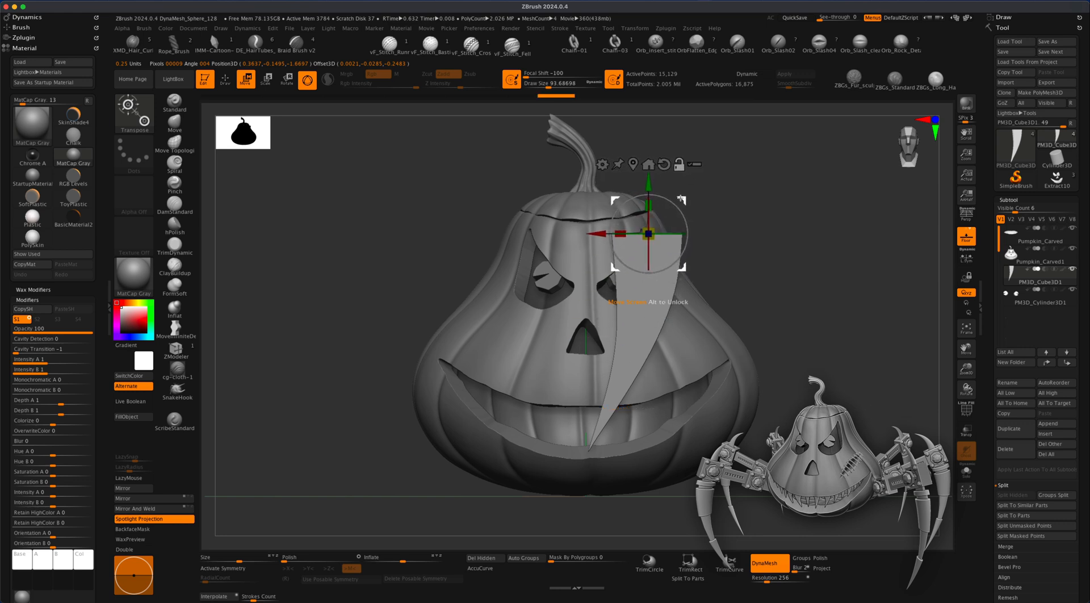
pyautogui.moveTo(649, 234); pyautogui.dragTo(624, 256)
pyautogui.moveTo(683, 199); pyautogui.dragTo(645, 361)
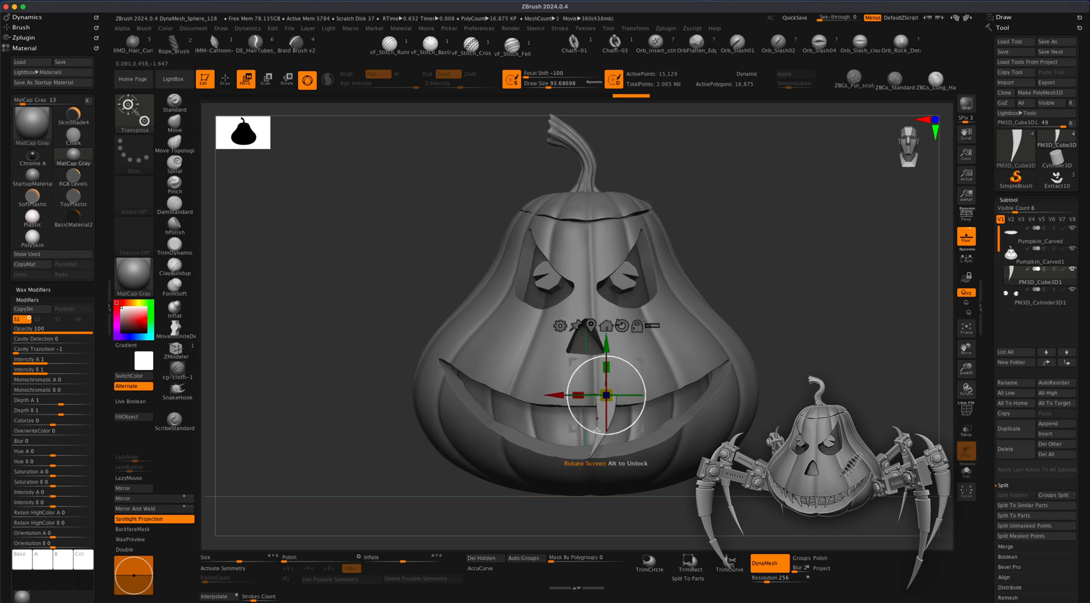
# - Rotate the tooth and move it back into the mouth opening, beside the centre line with its base against the upper lip
pyautogui.moveTo(610, 370); pyautogui.dragTo(664, 362)
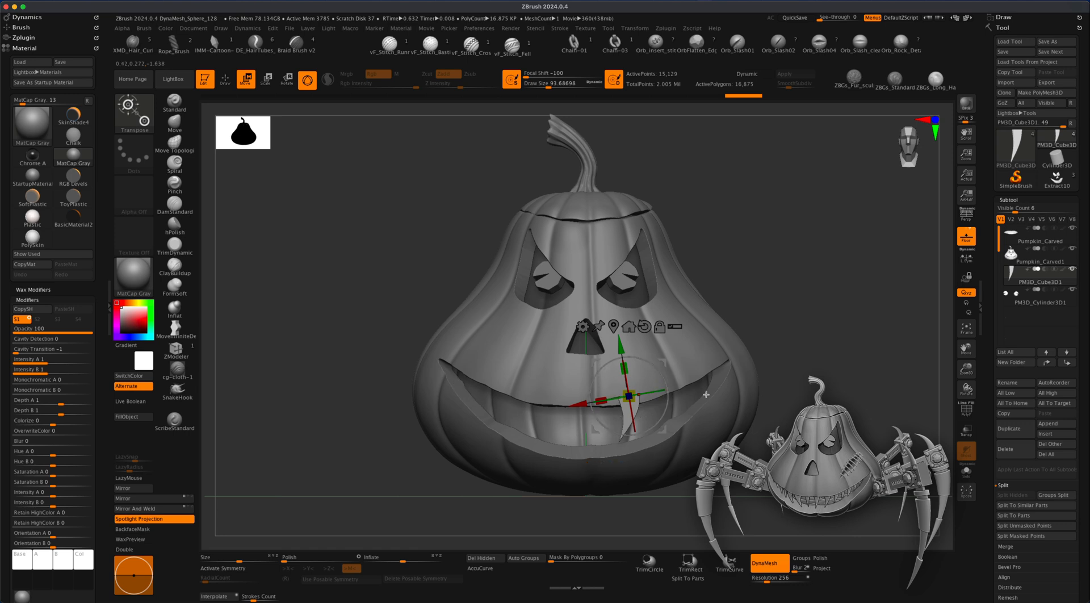
pyautogui.moveTo(363, 369); pyautogui.dragTo(579, 377)
pyautogui.moveTo(673, 395); pyautogui.dragTo(752, 382)
pyautogui.moveTo(651, 342); pyautogui.dragTo(653, 341)
pyautogui.moveTo(697, 393); pyautogui.dragTo(704, 426)
pyautogui.moveTo(629, 376); pyautogui.dragTo(679, 401)
pyautogui.moveTo(877, 427)
pyautogui.keyDown('alt'); pyautogui.mouseDown()
pyautogui.moveTo(863, 382)
pyautogui.moveTo(859, 430)
pyautogui.mouseUp(); pyautogui.keyUp('alt')
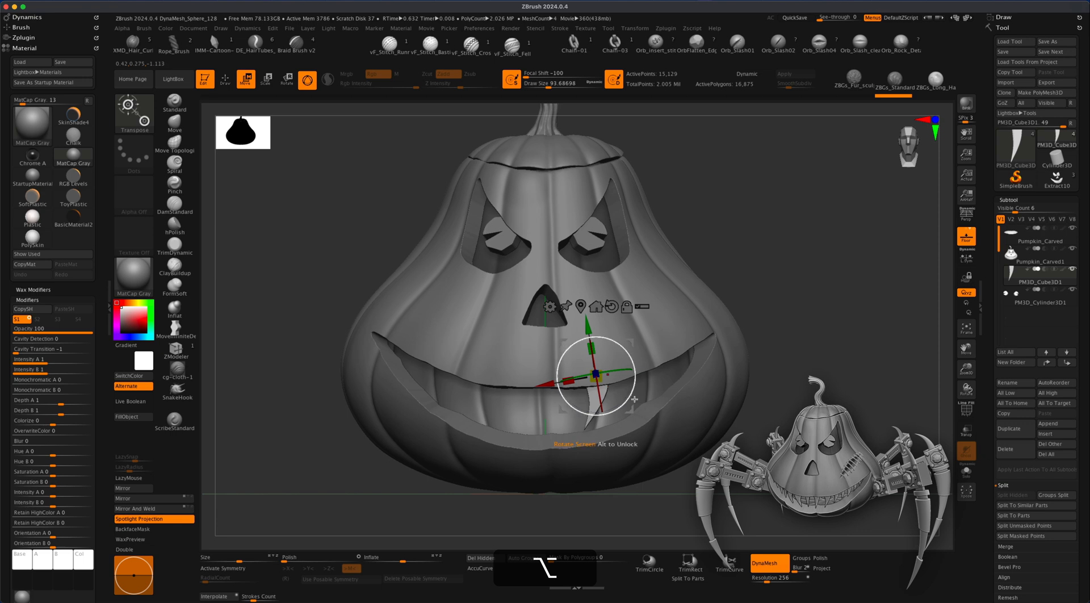
pyautogui.moveTo(633, 395); pyautogui.dragTo(636, 388)
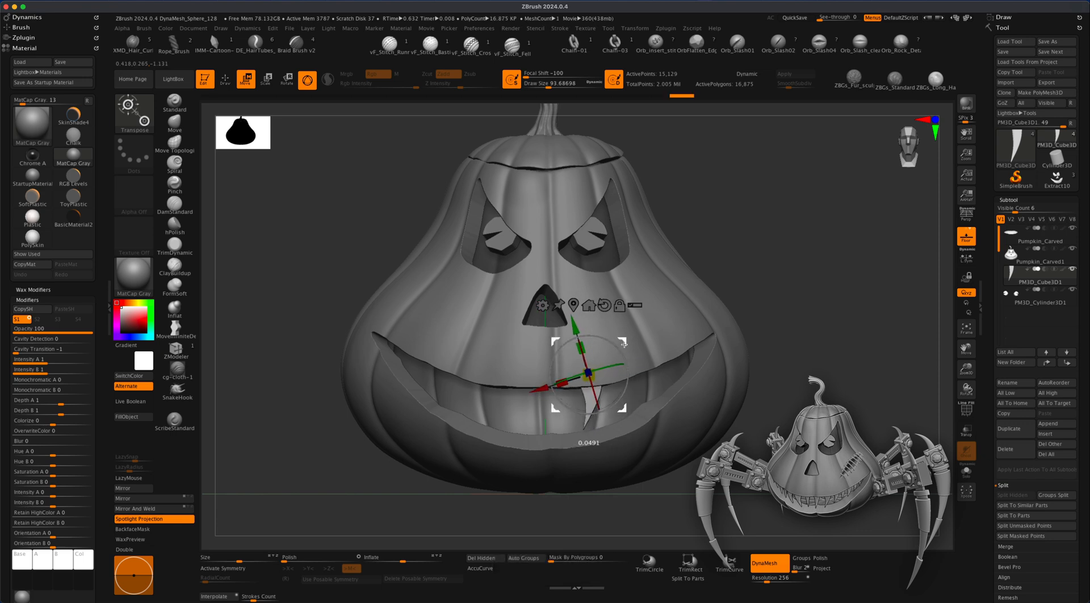
pyautogui.moveTo(623, 345); pyautogui.dragTo(621, 344)
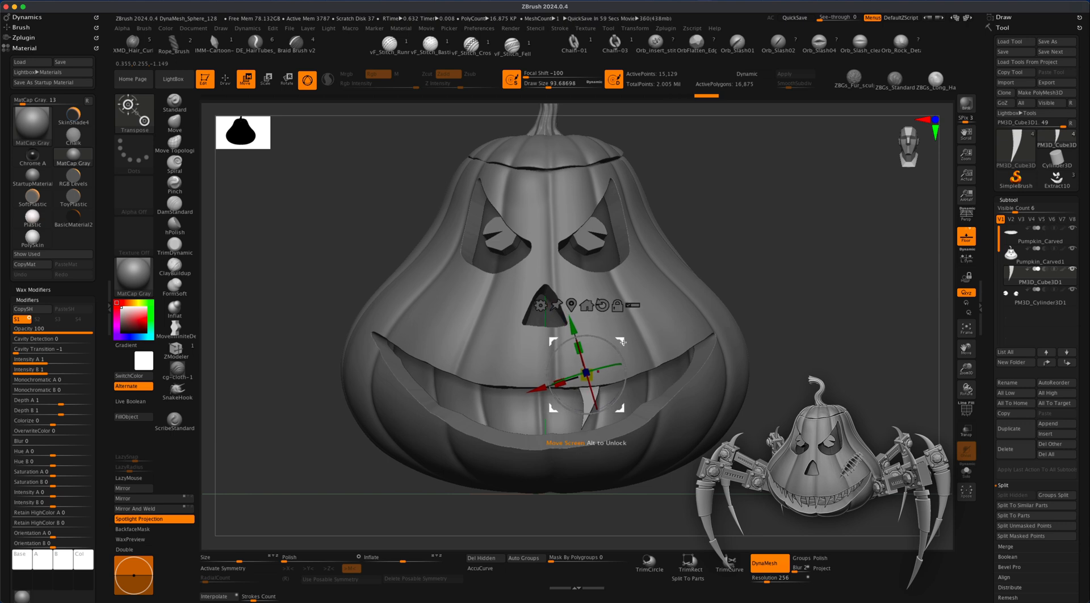
# - Duplicate the first tooth outward along the upper lip, then adjust the copy's angle and depth from below
pyautogui.keyDown('super'); pyautogui.moveTo(623, 342); pyautogui.dragTo(644, 346); pyautogui.keyUp('super')
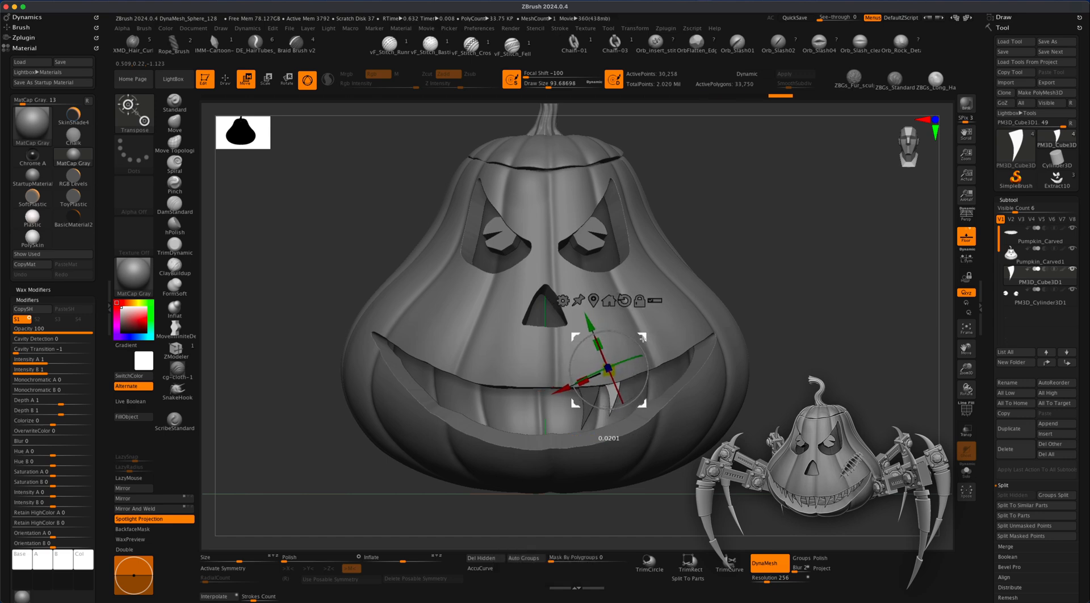
pyautogui.moveTo(768, 376); pyautogui.dragTo(767, 308)
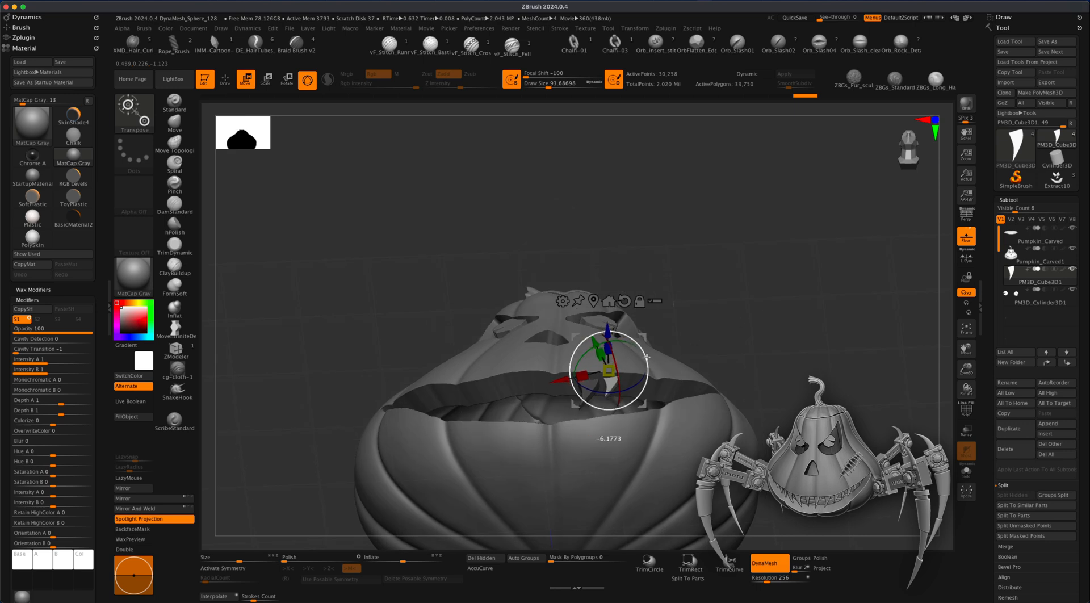
pyautogui.moveTo(647, 358); pyautogui.dragTo(646, 343)
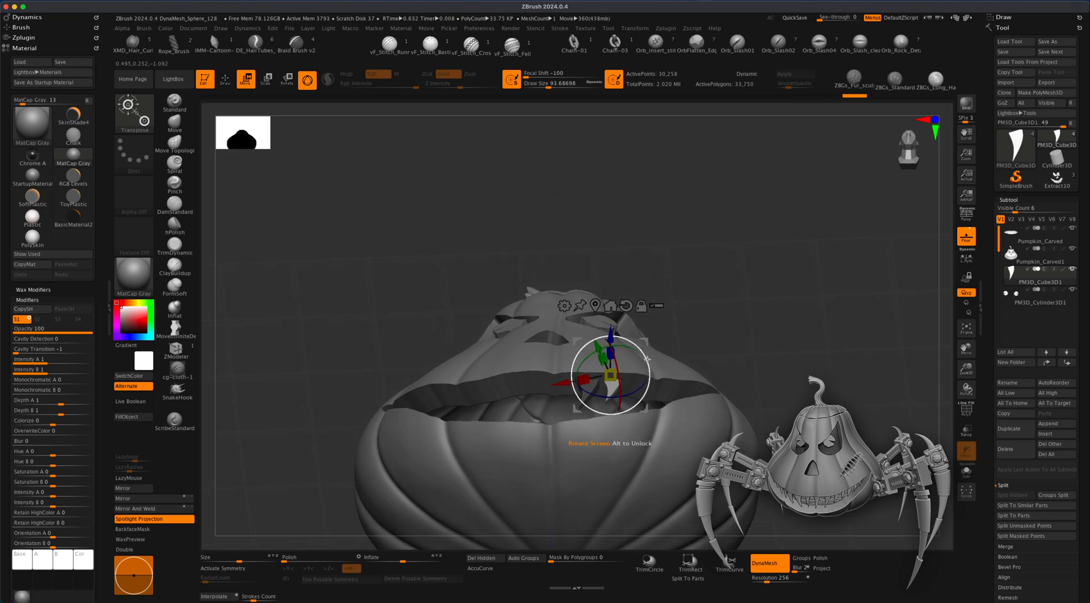
pyautogui.moveTo(726, 368); pyautogui.dragTo(728, 427)
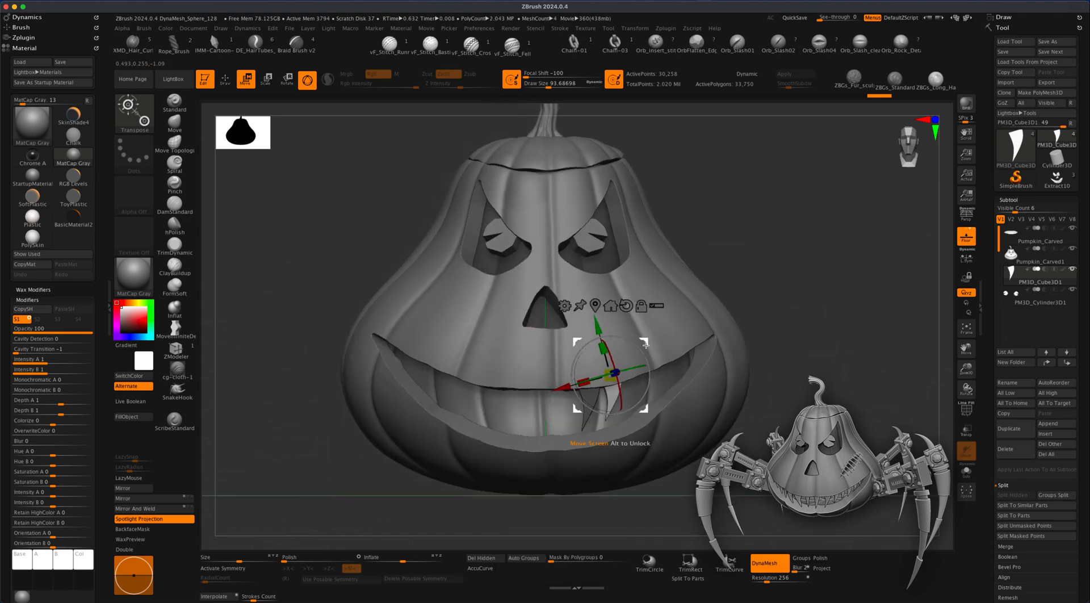
pyautogui.moveTo(788, 372); pyautogui.dragTo(785, 359)
# - Duplicate a third tooth further along the upper lip and align it with the curve of the mouth
pyautogui.moveTo(625, 346); pyautogui.dragTo(674, 245)
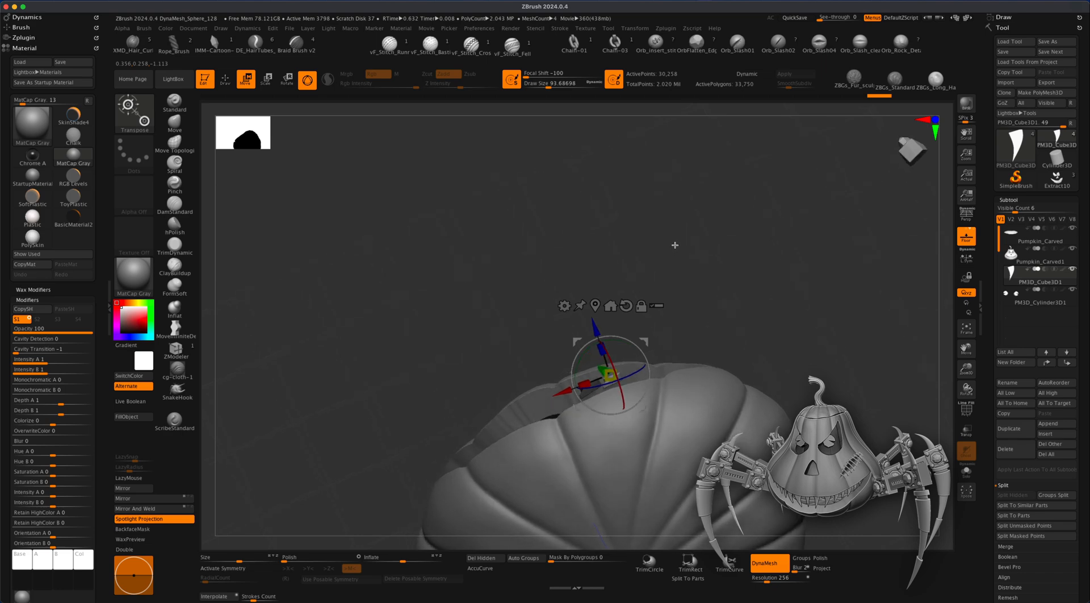
pyautogui.press('super')
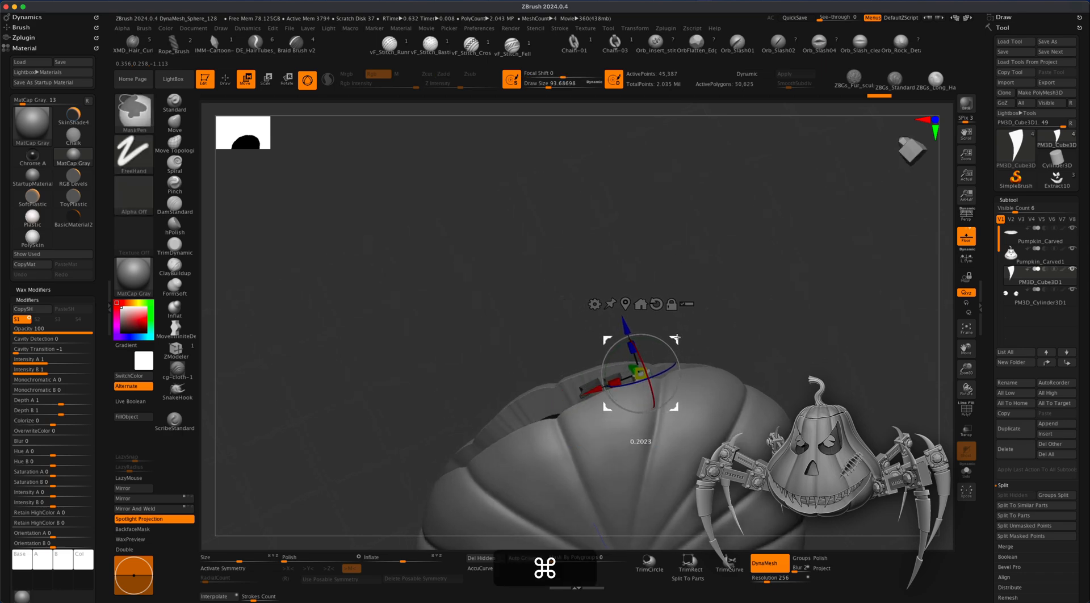
pyautogui.keyDown('super'); pyautogui.moveTo(674, 338); pyautogui.dragTo(740, 370); pyautogui.keyUp('super')
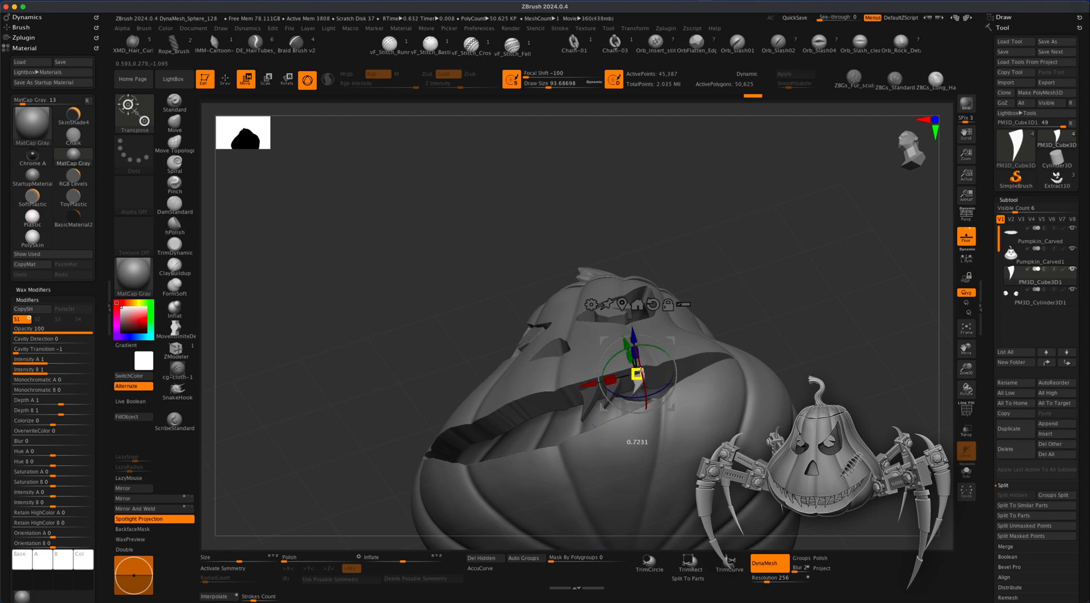
pyautogui.moveTo(648, 368); pyautogui.dragTo(648, 368)
pyautogui.moveTo(767, 324); pyautogui.dragTo(775, 363)
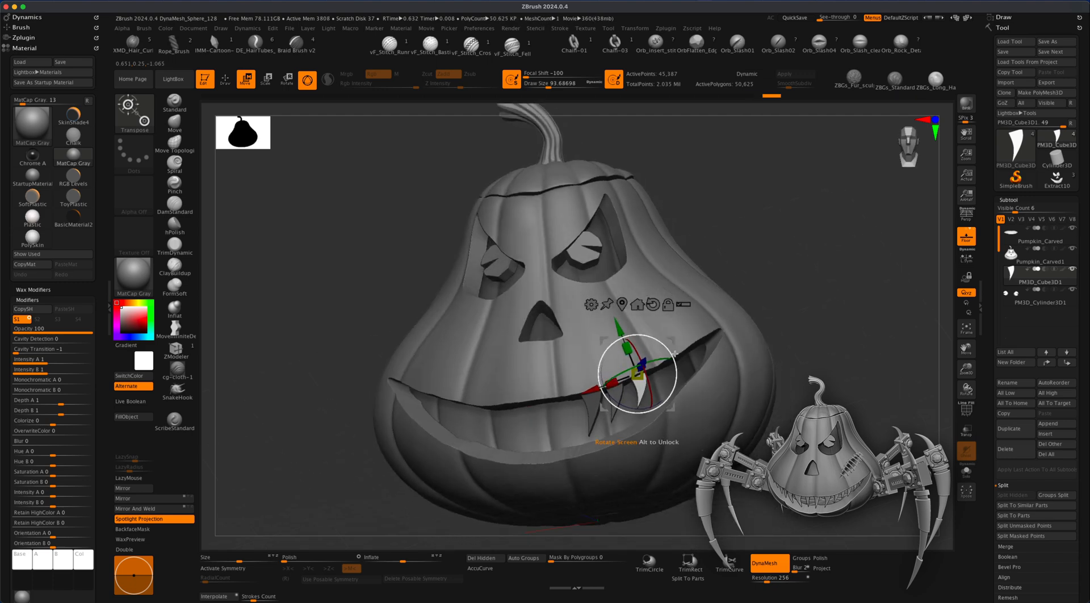
pyautogui.moveTo(671, 344); pyautogui.dragTo(671, 344)
pyautogui.moveTo(803, 389); pyautogui.dragTo(768, 397)
# - Duplicate three more teeth towards the mouth corner, fit them along the lip as a row of six, and clear the mask
pyautogui.keyDown('super'); pyautogui.moveTo(583, 384); pyautogui.dragTo(676, 364); pyautogui.keyUp('super')
pyautogui.moveTo(689, 391)
pyautogui.mouseDown(button='right')
pyautogui.moveTo(696, 335)
pyautogui.moveTo(681, 391)
pyautogui.mouseUp(button='right')
pyautogui.keyDown('super'); pyautogui.moveTo(630, 372); pyautogui.dragTo(650, 370); pyautogui.keyUp('super')
pyautogui.moveTo(698, 367); pyautogui.dragTo(821, 409, button='right')
pyautogui.moveTo(731, 369); pyautogui.dragTo(728, 380)
pyautogui.keyDown('alt'); pyautogui.moveTo(728, 380); pyautogui.dragTo(738, 363, button='right'); pyautogui.keyUp('alt')
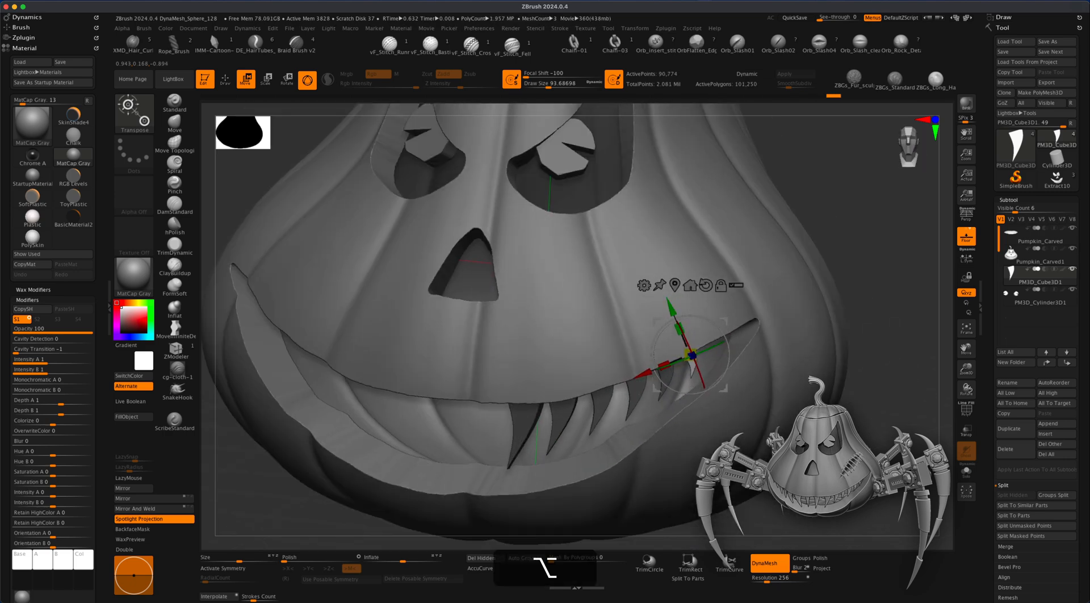
pyautogui.press('q')
pyautogui.press('super')
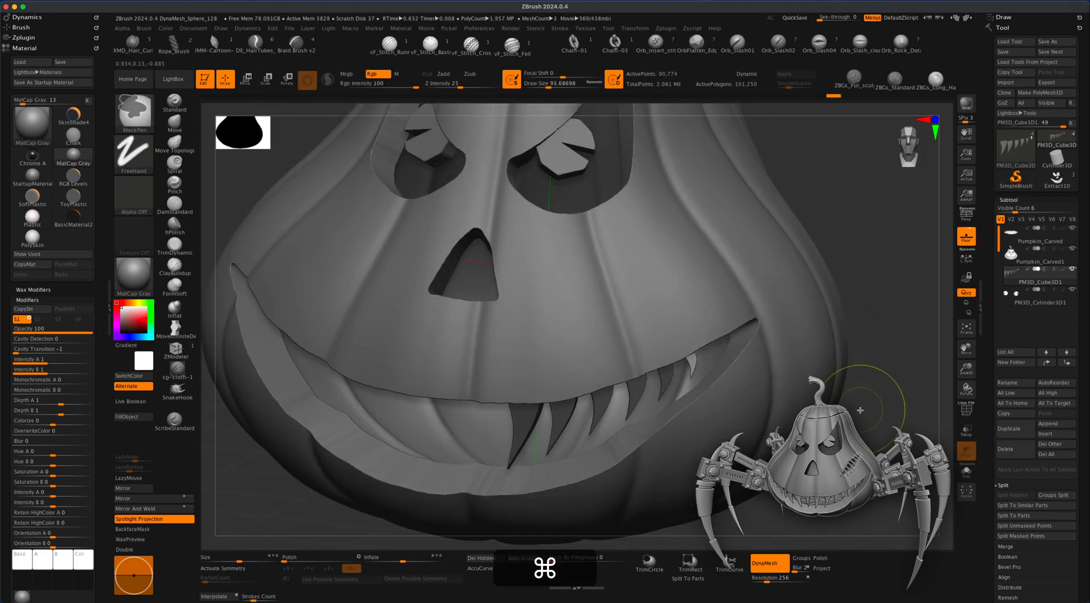
# - Adjust the six teeth along the upper lip from below with the Move Topological brush at a draw size of about 187
pyautogui.moveTo(883, 451)
pyautogui.keyDown('alt'); pyautogui.keyDown('super'); pyautogui.mouseDown(button='right')
pyautogui.moveTo(849, 440)
pyautogui.moveTo(855, 405)
pyautogui.moveTo(655, 324)
pyautogui.moveTo(717, 285)
pyautogui.moveTo(642, 288)
pyautogui.mouseUp(button='right'); pyautogui.keyUp('super'); pyautogui.keyUp('alt')
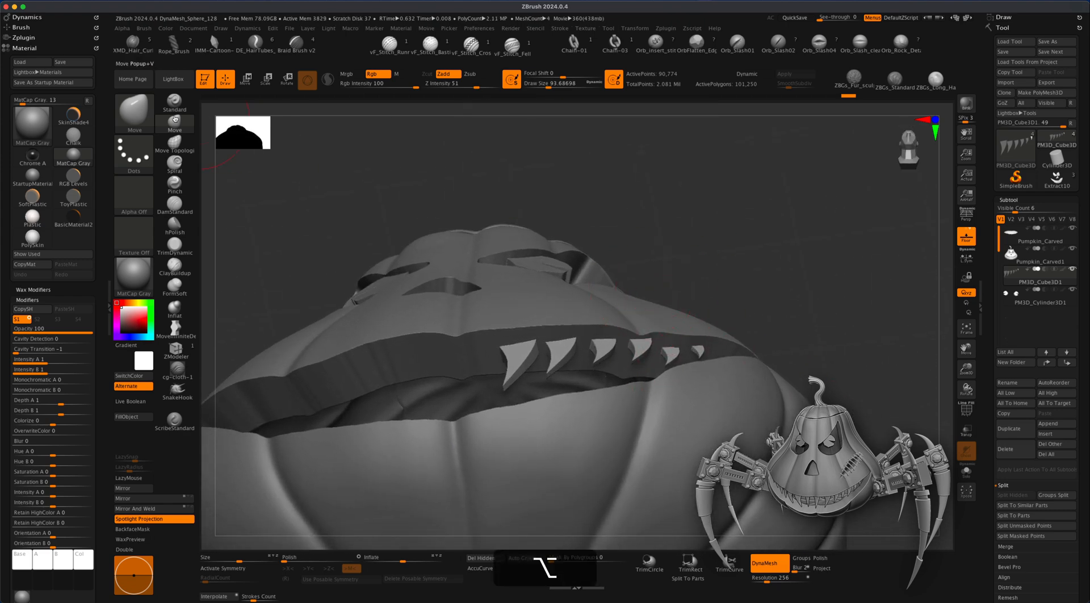
pyautogui.click(175, 143)
pyautogui.press('s')
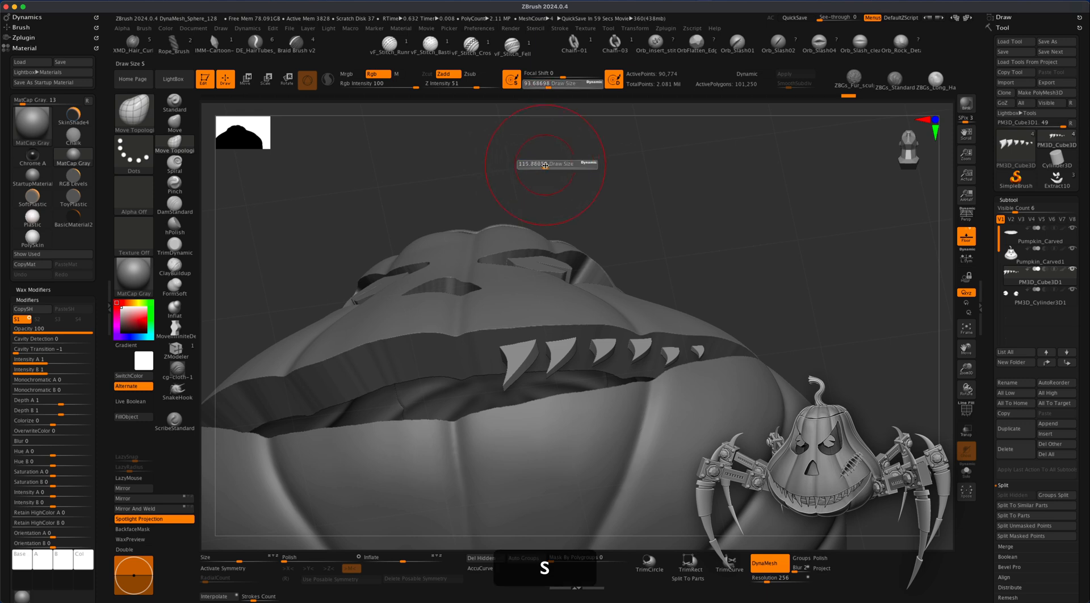
pyautogui.press('s')
pyautogui.moveTo(701, 243); pyautogui.dragTo(709, 243)
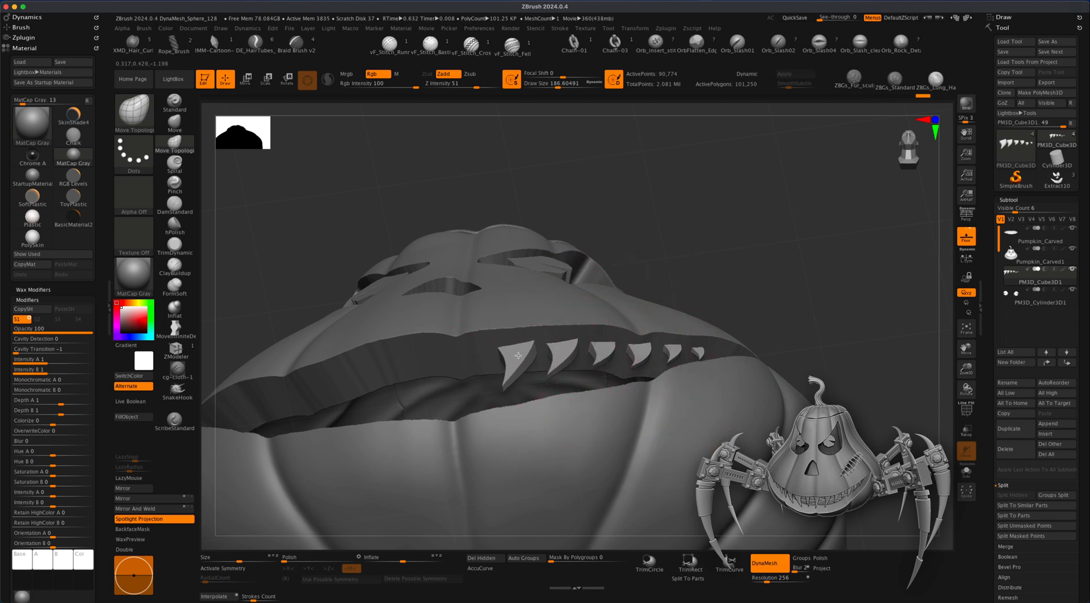
pyautogui.moveTo(629, 357); pyautogui.dragTo(675, 345)
pyautogui.moveTo(777, 244)
pyautogui.mouseDown()
pyautogui.moveTo(778, 323)
pyautogui.moveTo(827, 363)
pyautogui.moveTo(834, 347)
pyautogui.mouseUp()
pyautogui.keyDown('alt'); pyautogui.moveTo(823, 292); pyautogui.dragTo(835, 347); pyautogui.keyUp('alt')
pyautogui.keyDown('alt'); pyautogui.moveTo(899, 249); pyautogui.dragTo(831, 394); pyautogui.keyUp('alt')
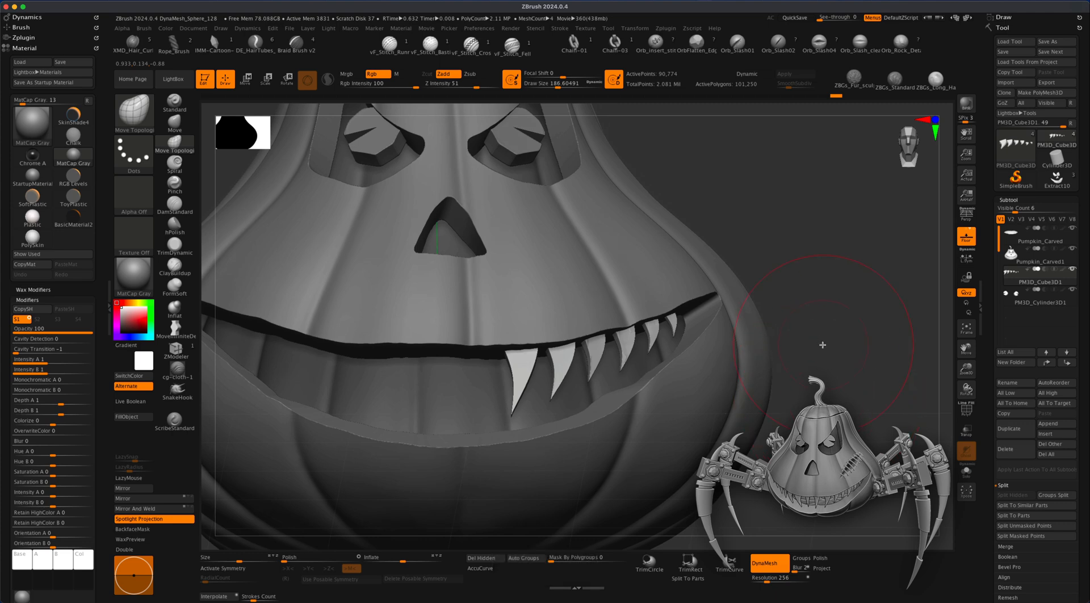
# - DynaMesh the six teeth at resolution 256, then mirror and weld them onto the other half of the mouth
pyautogui.keyDown('super'); pyautogui.moveTo(821, 316); pyautogui.dragTo(876, 399); pyautogui.keyUp('super')
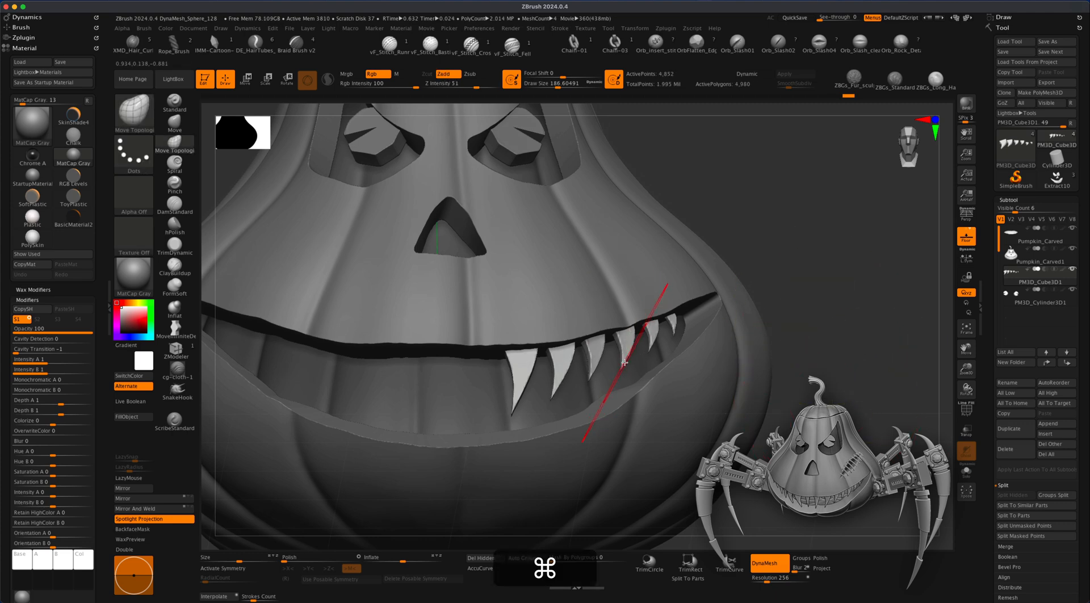
pyautogui.moveTo(794, 395); pyautogui.dragTo(820, 399)
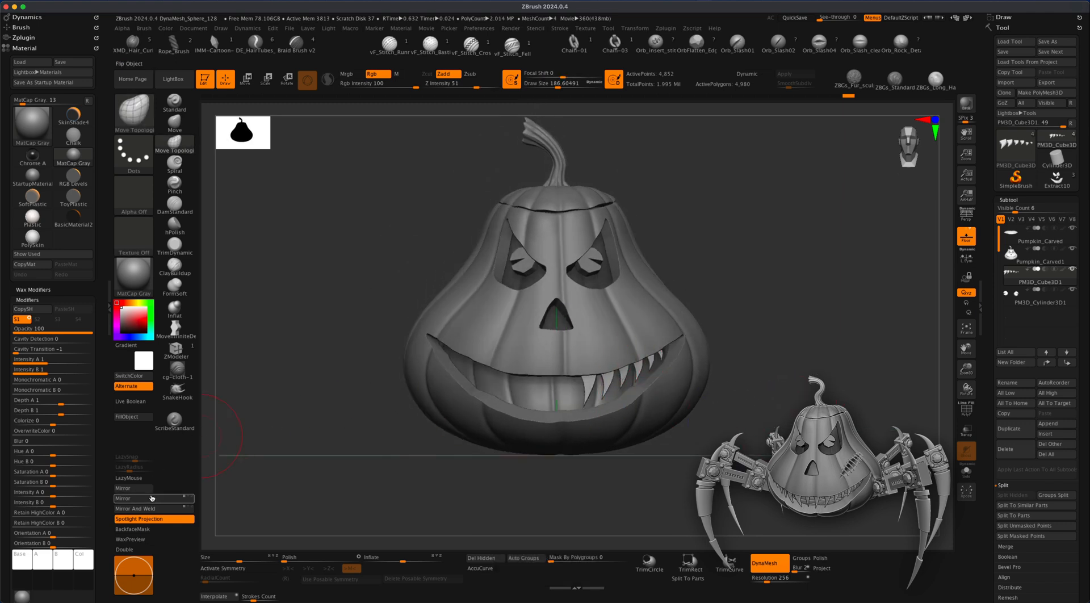
pyautogui.click(151, 498)
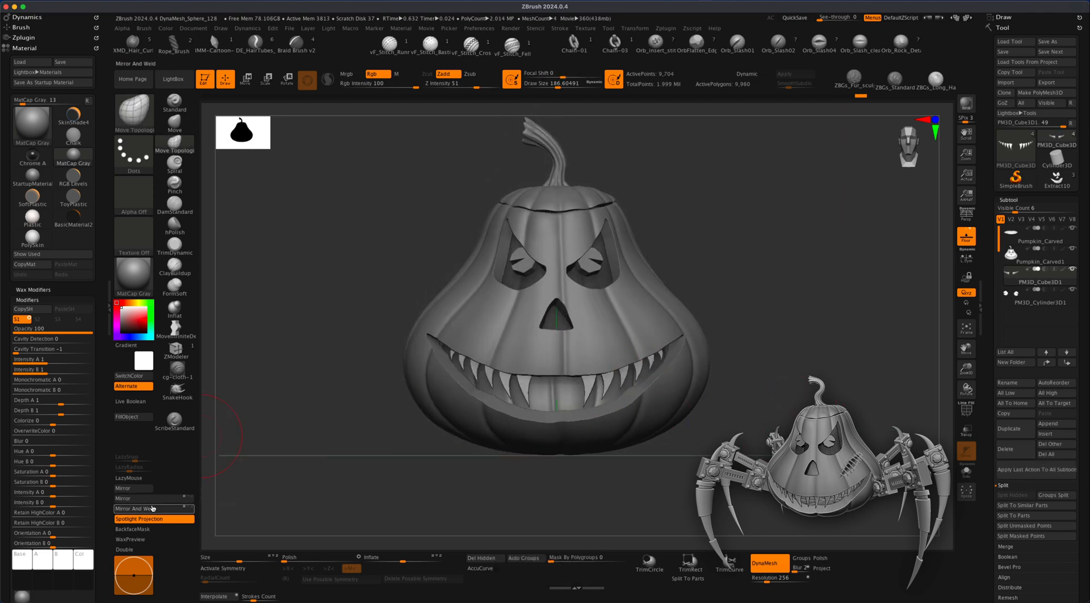
pyautogui.moveTo(364, 472)
pyautogui.keyDown('alt'); pyautogui.mouseDown()
pyautogui.moveTo(355, 505)
pyautogui.moveTo(358, 487)
pyautogui.mouseUp(); pyautogui.keyUp('alt')
pyautogui.keyDown('alt'); pyautogui.moveTo(503, 415); pyautogui.dragTo(517, 422, button='right'); pyautogui.keyUp('alt')
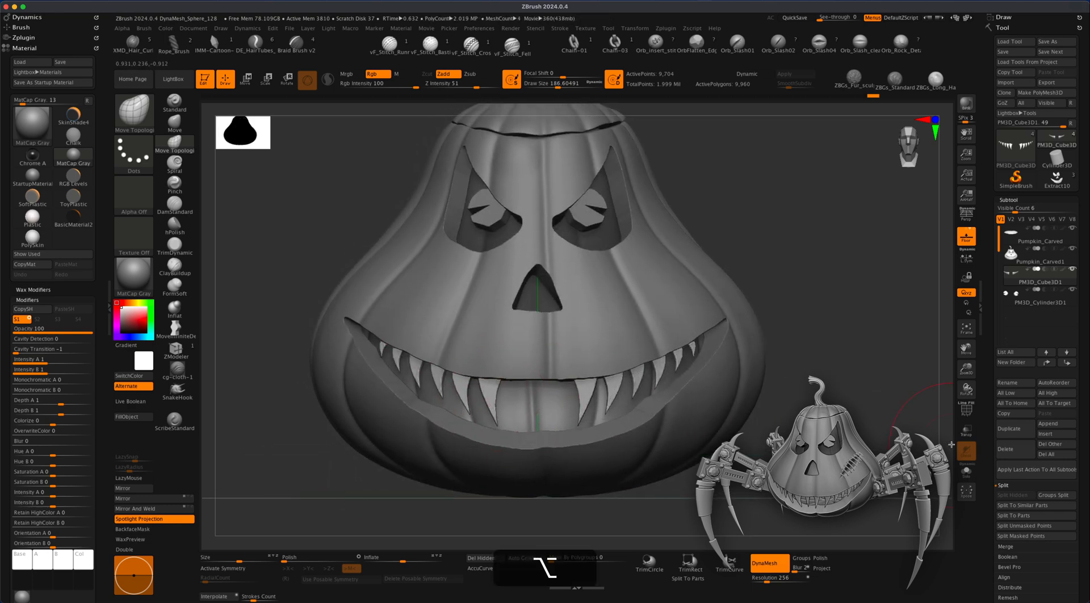
# - Solo and auto-group the teeth, then mask every tooth except the third from the centre on the viewer's right half
pyautogui.click(961, 480)
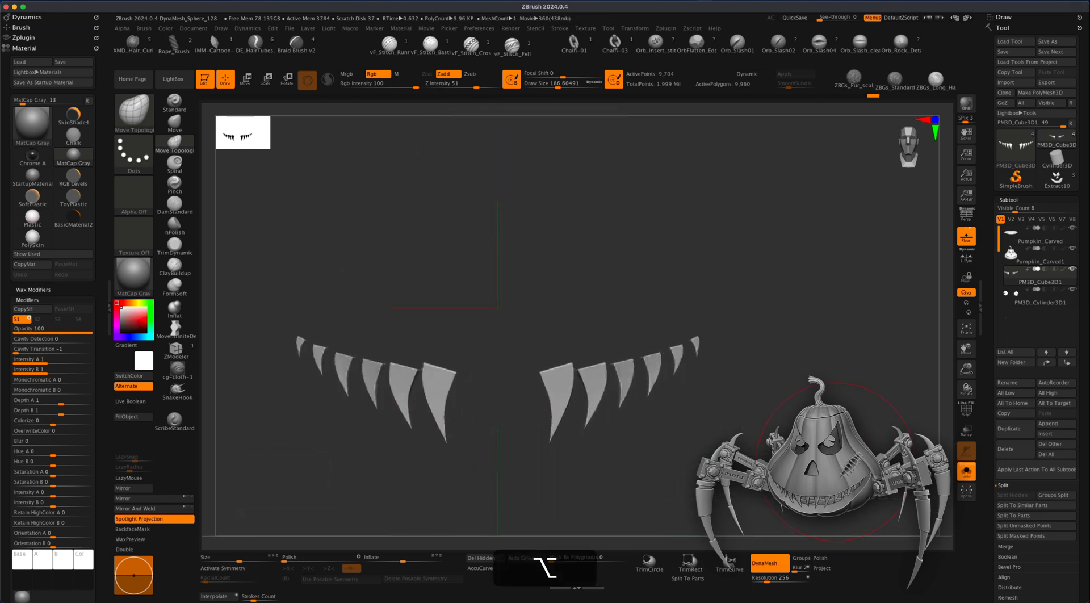
pyautogui.click(523, 558)
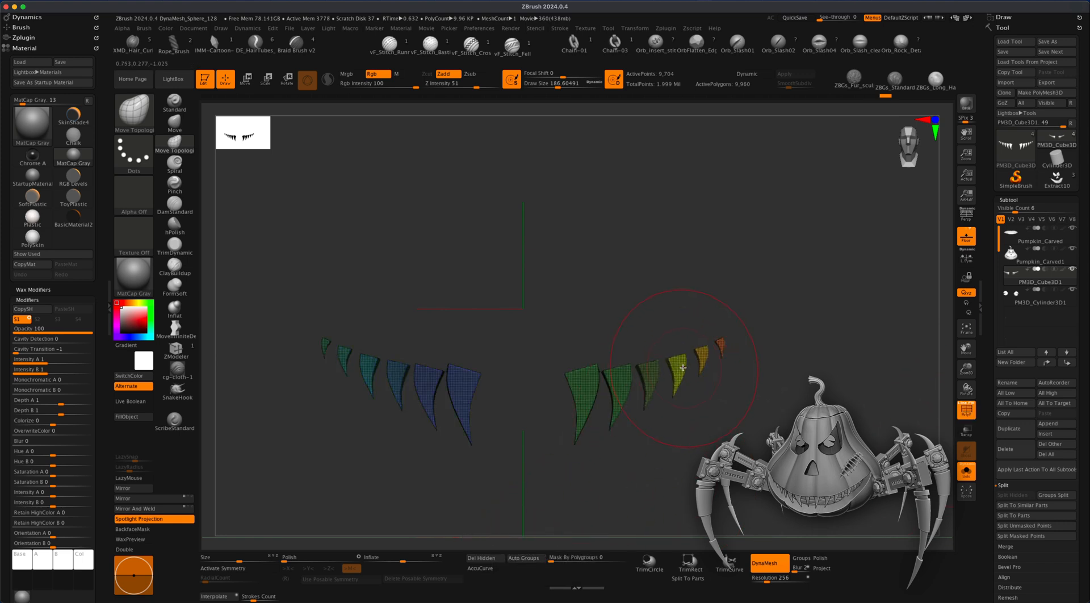
pyautogui.keyDown('shift'); pyautogui.keyDown('super'); pyautogui.click(650, 373); pyautogui.keyUp('super'); pyautogui.keyUp('shift')
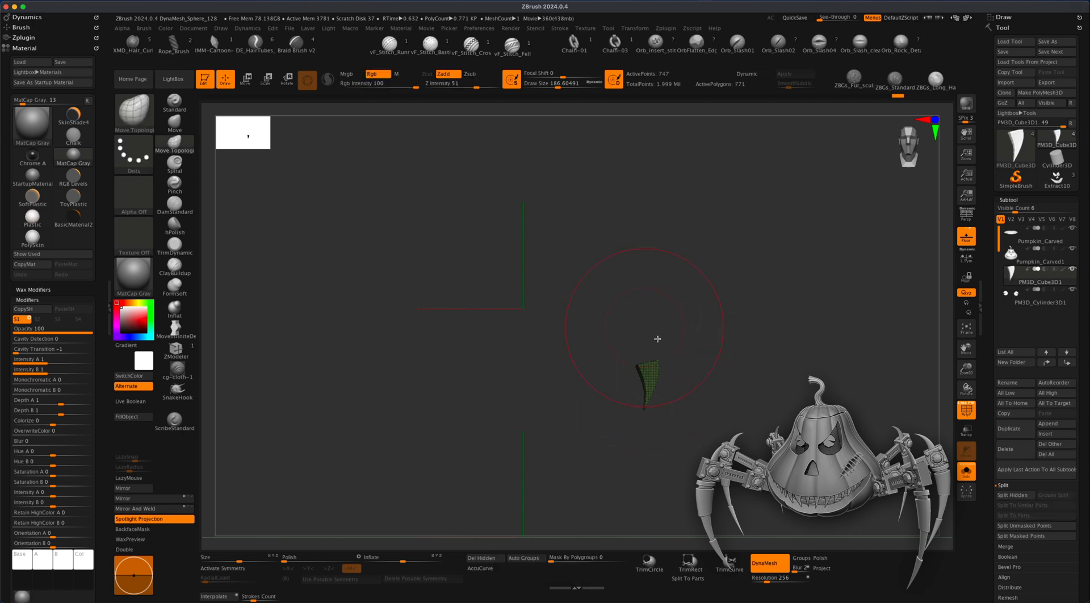
pyautogui.keyDown('super'); pyautogui.moveTo(591, 318); pyautogui.dragTo(706, 470); pyautogui.keyUp('super')
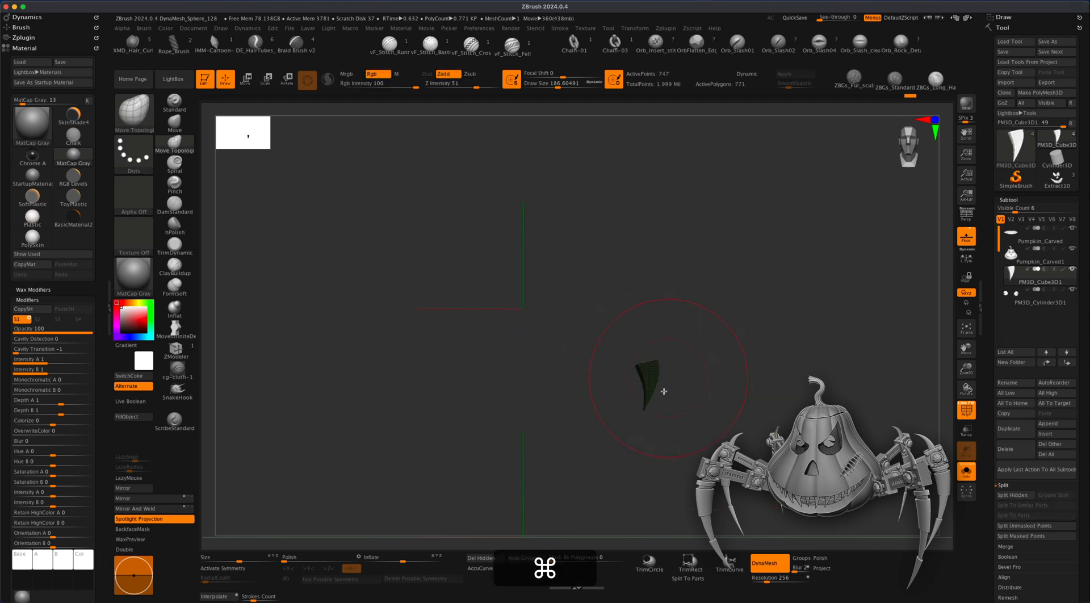
pyautogui.keyDown('shift'); pyautogui.keyDown('super'); pyautogui.click(777, 418); pyautogui.keyUp('super'); pyautogui.keyUp('shift')
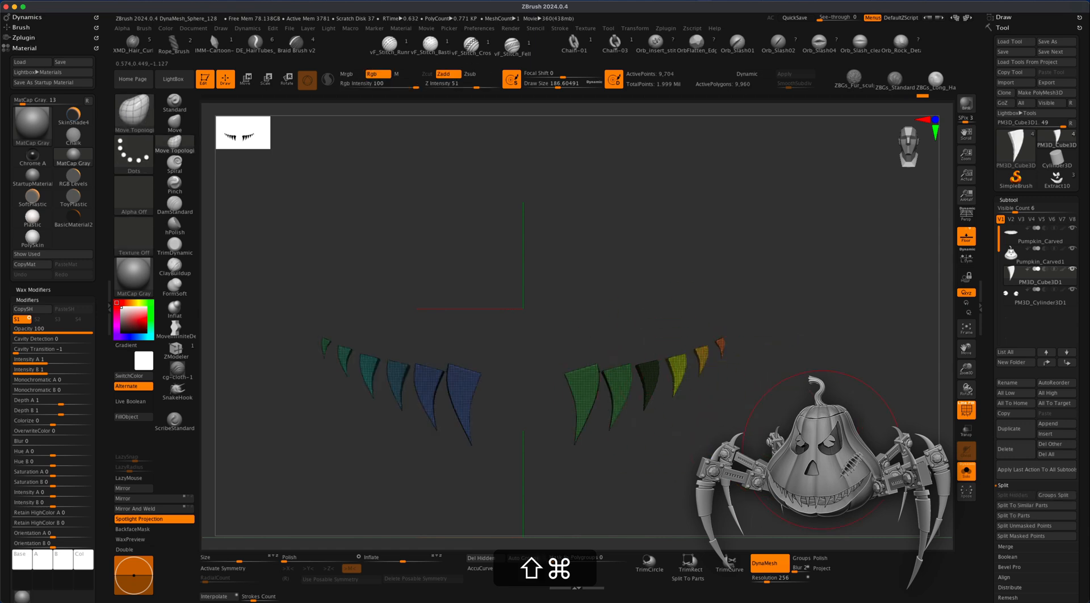
pyautogui.press('super')
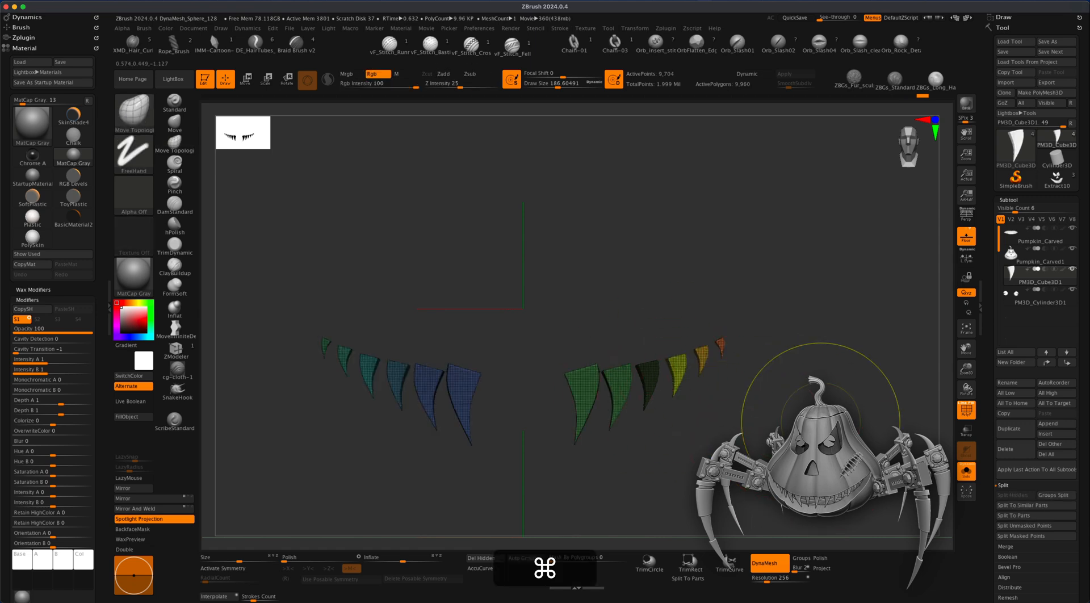
pyautogui.keyDown('super'); pyautogui.click(821, 422); pyautogui.keyUp('super')
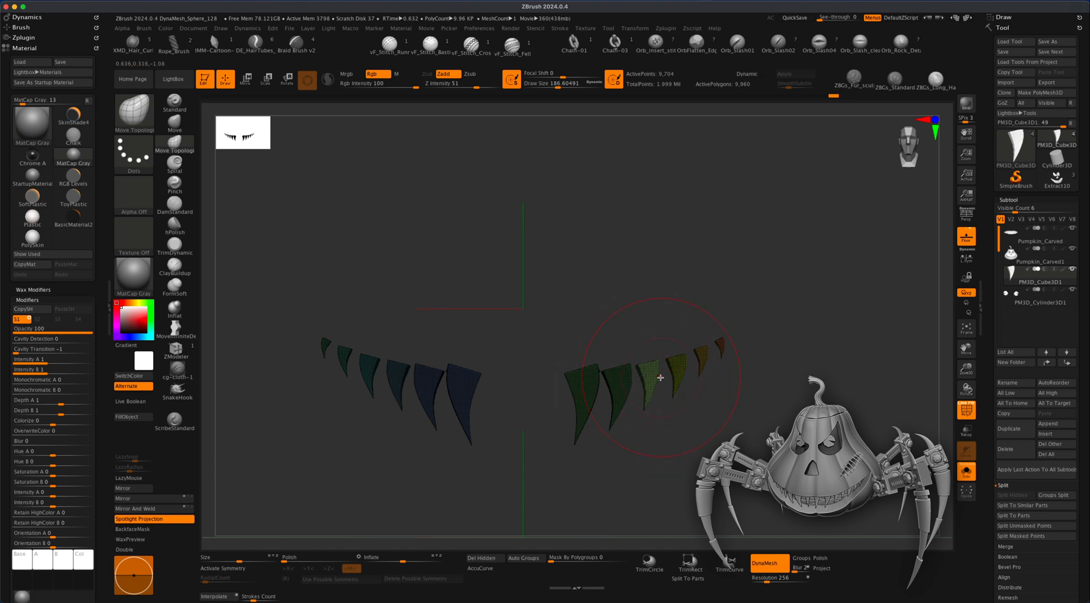
# - Duplicate the unmasked tooth with the transform gizmo and place the copy slightly lower, beside the centre of the mouth
pyautogui.click(244, 81)
pyautogui.click(705, 271)
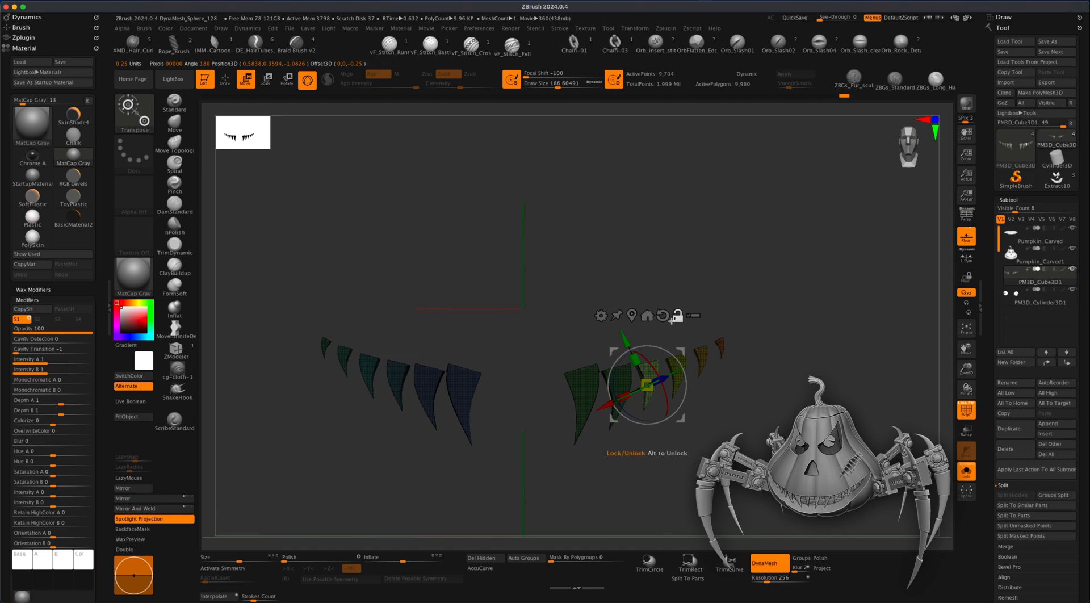
pyautogui.click(678, 316)
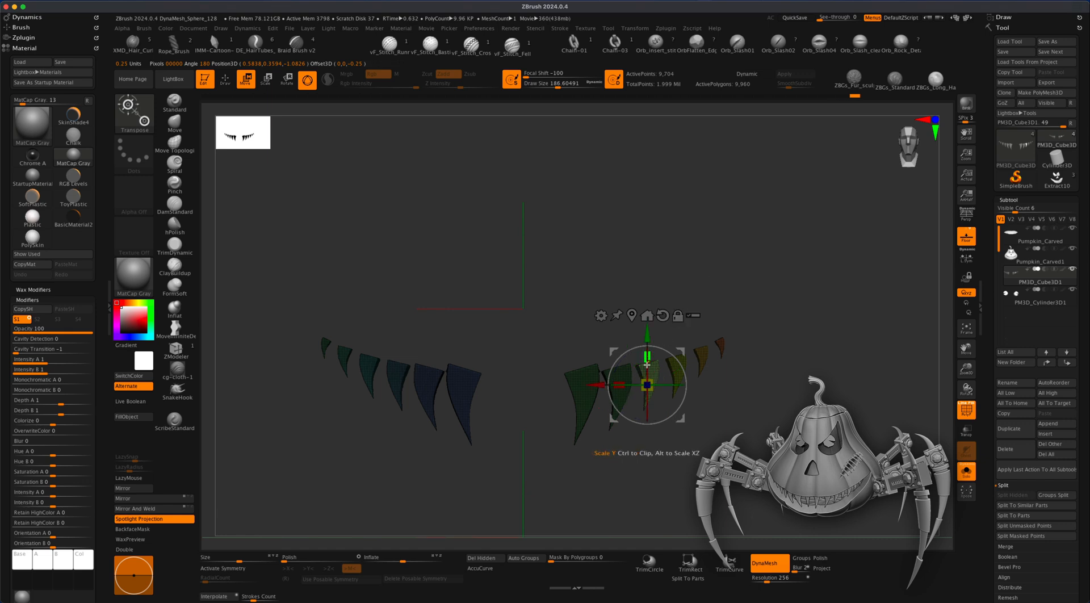
pyautogui.keyDown('super'); pyautogui.moveTo(595, 385); pyautogui.dragTo(494, 389); pyautogui.keyUp('super')
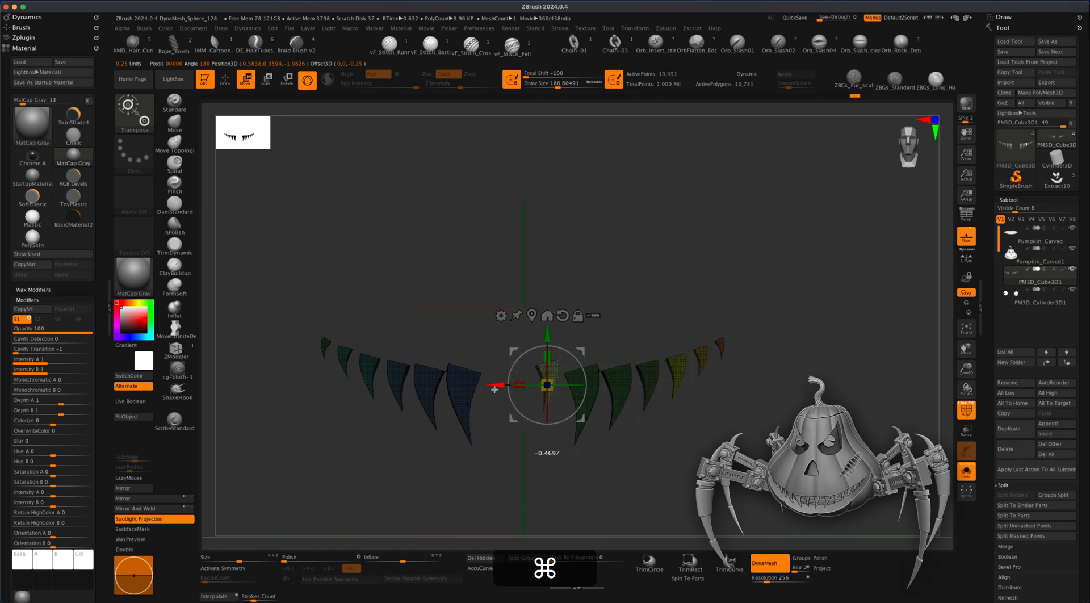
pyautogui.moveTo(547, 332); pyautogui.dragTo(546, 345)
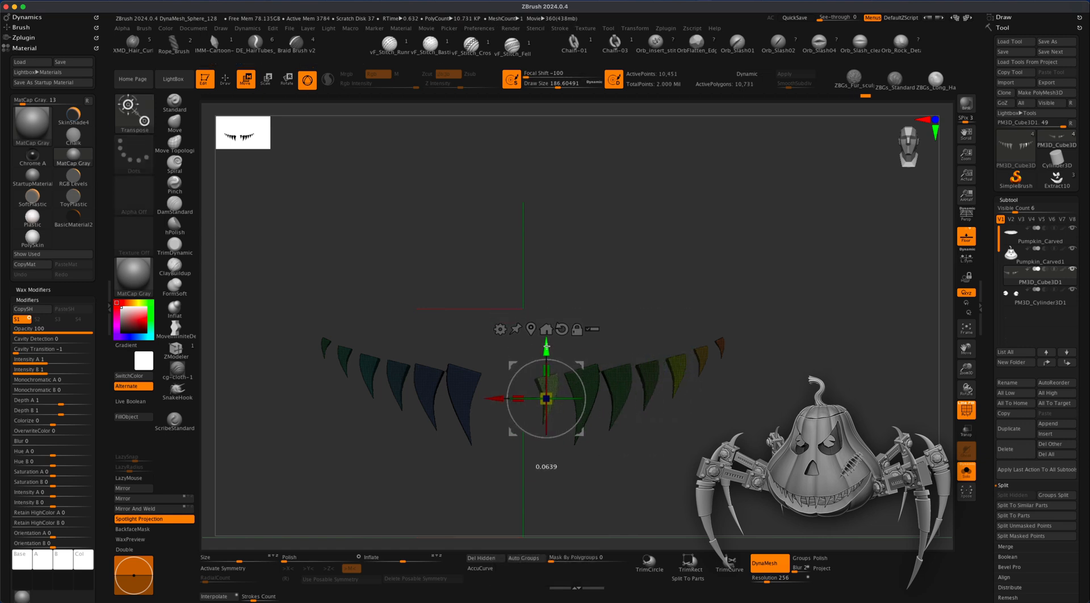
# - Show all subtools again, then scale, rotate and seat the duplicated tooth under the upper lip beside the mouth's centre
pyautogui.click(965, 473)
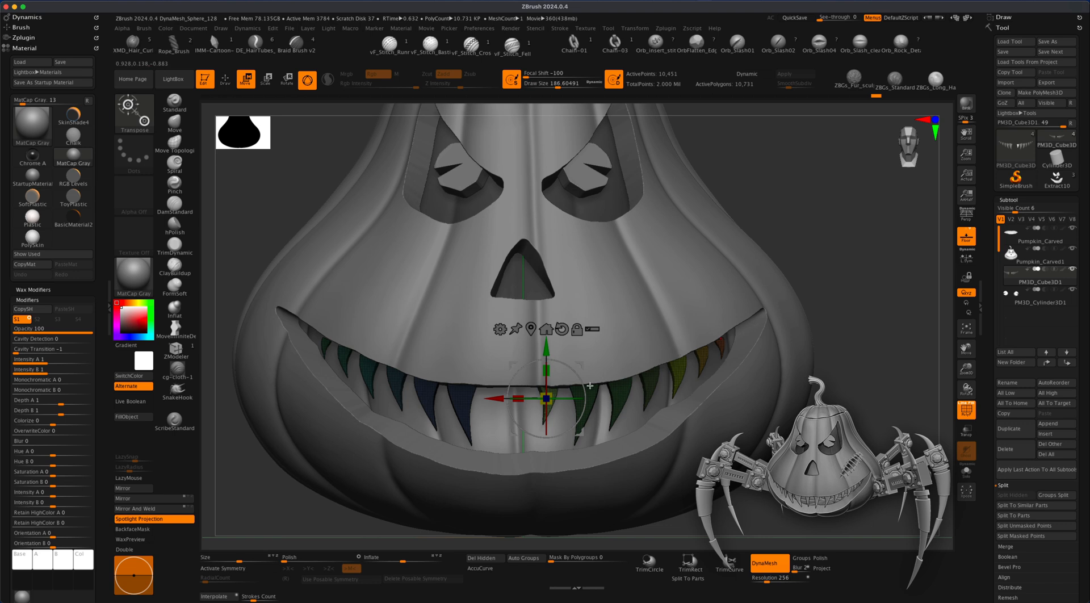
pyautogui.moveTo(550, 396); pyautogui.dragTo(560, 386)
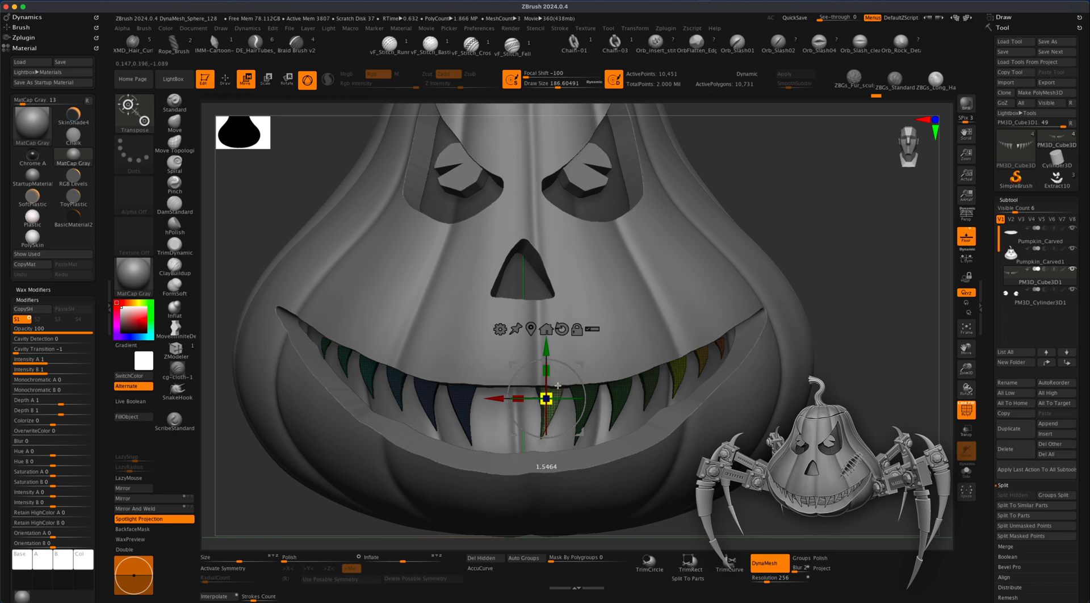
pyautogui.moveTo(562, 366)
pyautogui.mouseDown()
pyautogui.moveTo(552, 363)
pyautogui.moveTo(578, 359)
pyautogui.mouseUp()
pyautogui.moveTo(835, 275); pyautogui.dragTo(613, 310)
pyautogui.moveTo(556, 350); pyautogui.dragTo(562, 335)
pyautogui.keyDown('shift'); pyautogui.moveTo(738, 227); pyautogui.dragTo(591, 430); pyautogui.keyUp('shift')
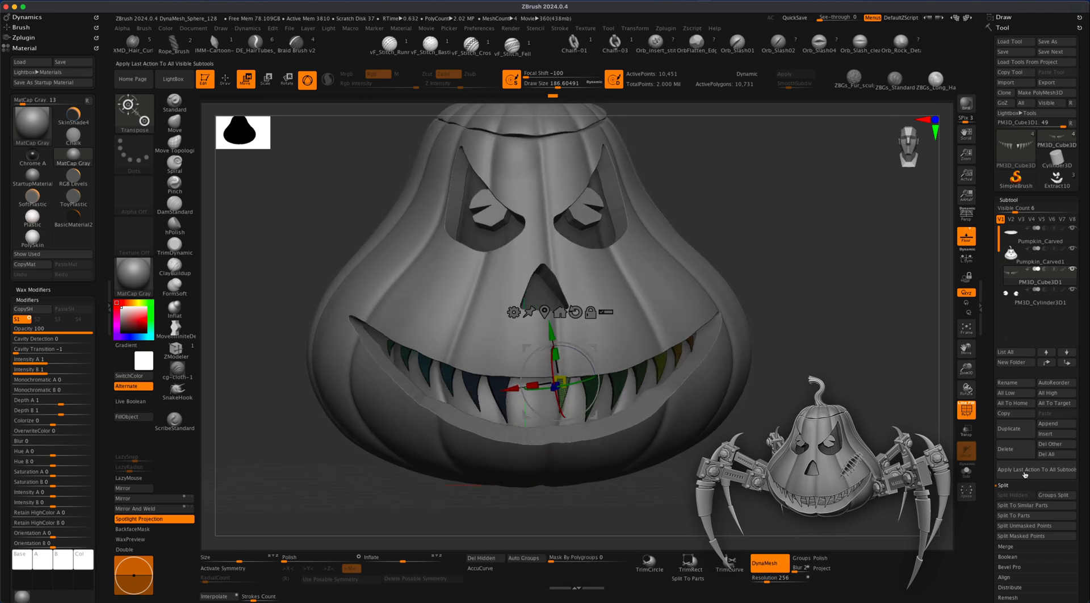
# - Split the unmasked centre tooth into its own subtool, then mirror and weld it to form a pair
pyautogui.click(1019, 526)
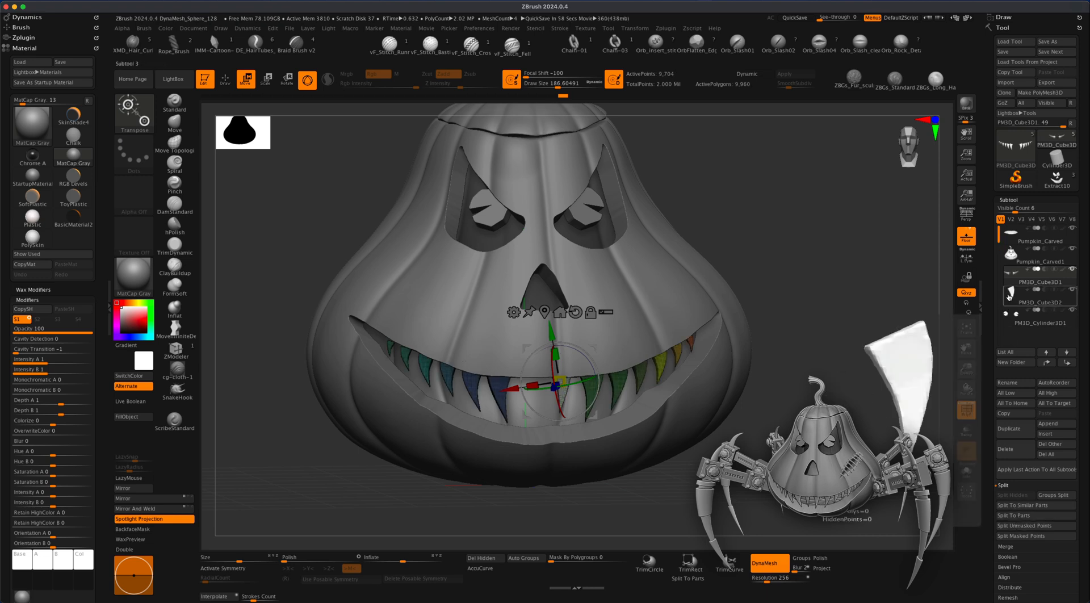
pyautogui.click(1010, 296)
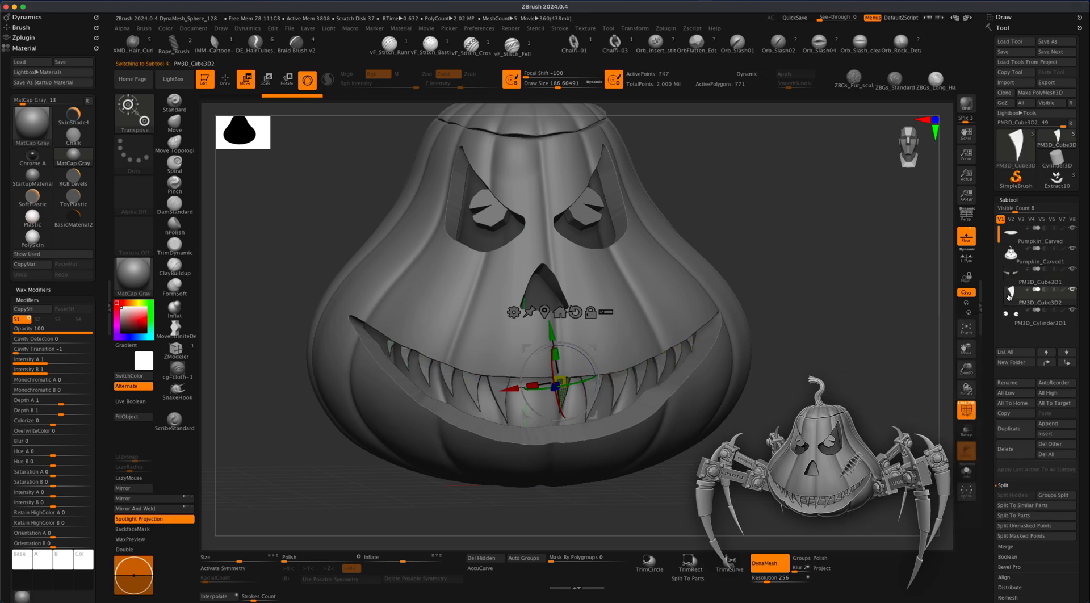
pyautogui.click(149, 508)
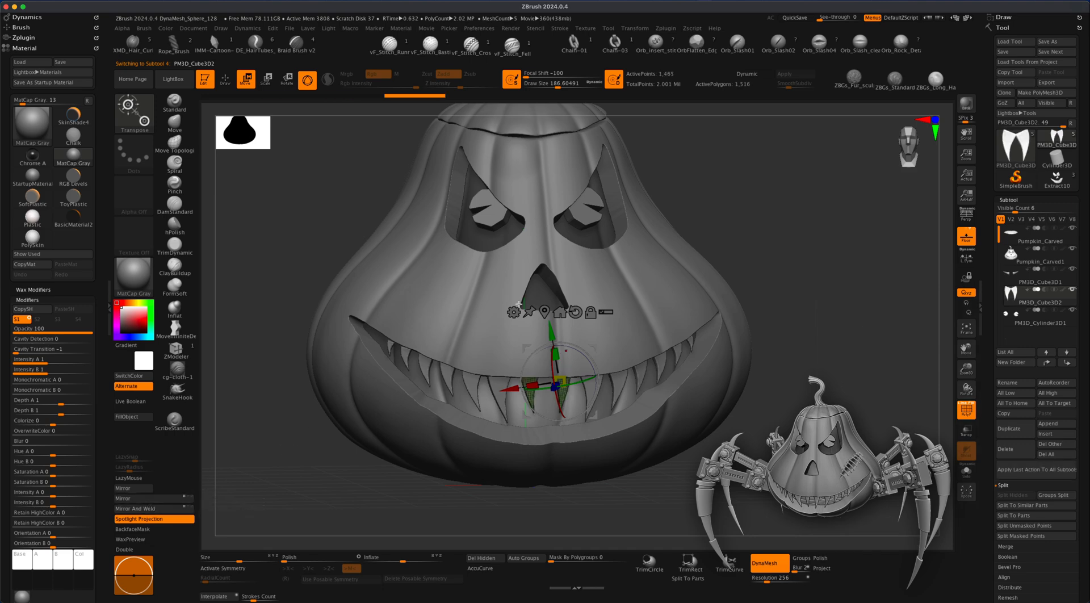
# - Turn off the polyframe and reshape the mirrored pair of centre teeth with the Move brush at a draw size of about 172
pyautogui.click(224, 80)
pyautogui.moveTo(829, 369); pyautogui.dragTo(830, 350)
pyautogui.click(966, 411)
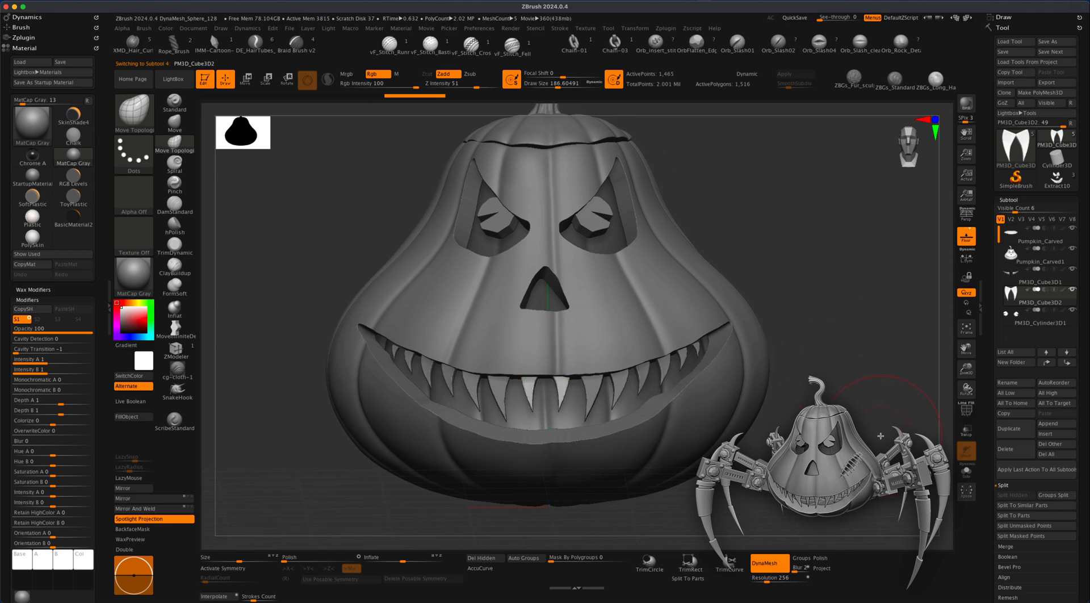
pyautogui.moveTo(848, 396)
pyautogui.mouseDown()
pyautogui.moveTo(851, 369)
pyautogui.moveTo(856, 390)
pyautogui.mouseUp()
pyautogui.click(187, 132)
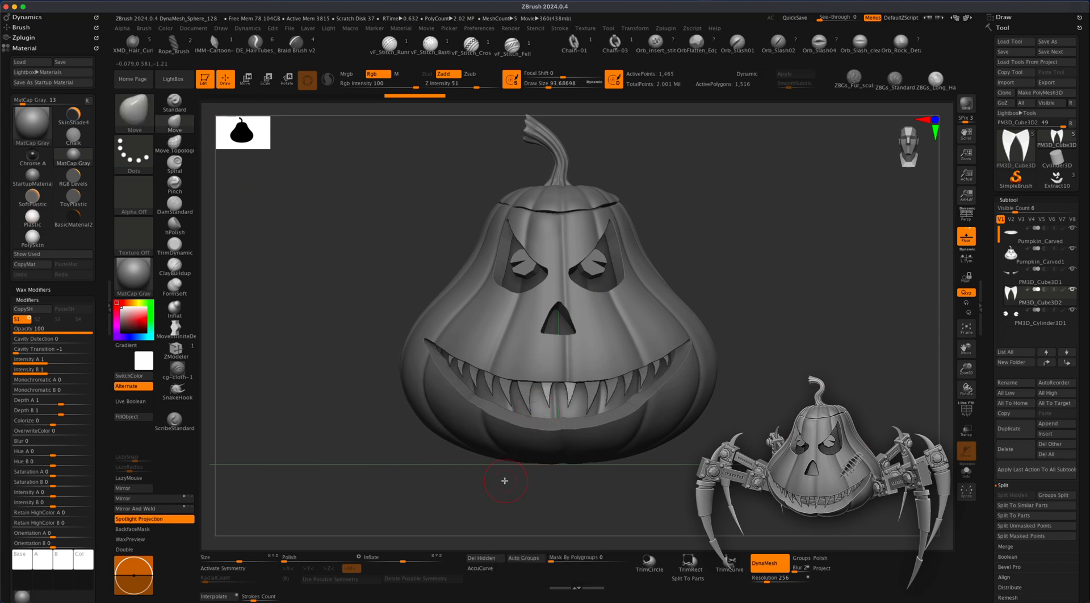
pyautogui.press('s')
pyautogui.moveTo(506, 481); pyautogui.dragTo(514, 481)
pyautogui.moveTo(569, 402); pyautogui.dragTo(571, 423)
# - Switch to the main tooth row subtool and adjust the teeth beside the centre pair with the Move brush
pyautogui.keyDown('alt'); pyautogui.click(594, 400); pyautogui.keyUp('alt')
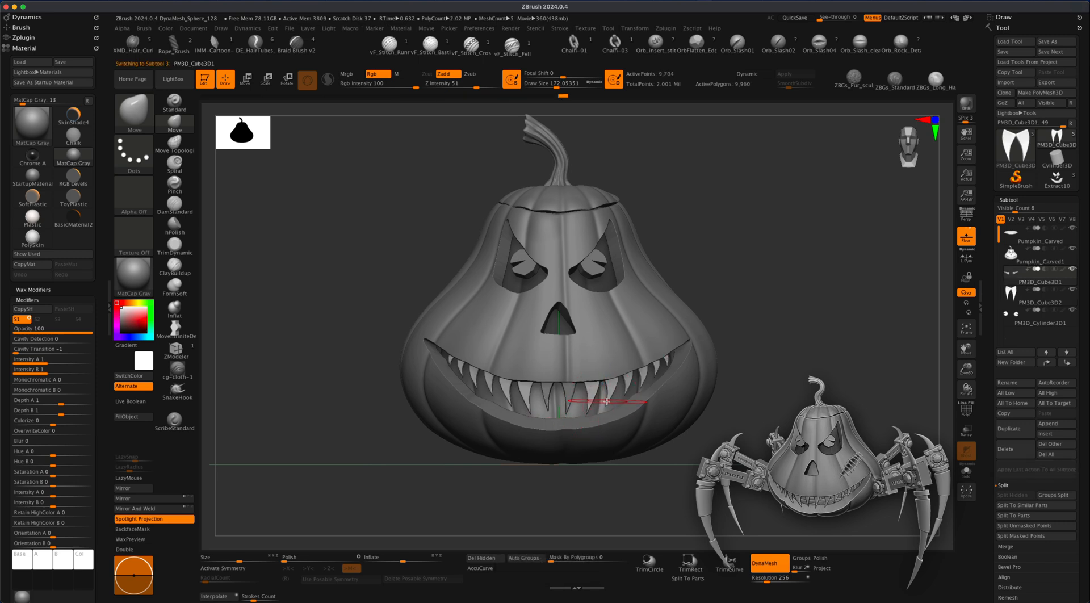
pyautogui.keyDown('ctrl'); pyautogui.keyDown('shift'); pyautogui.moveTo(609, 398); pyautogui.dragTo(614, 386); pyautogui.keyUp('shift'); pyautogui.keyUp('ctrl')
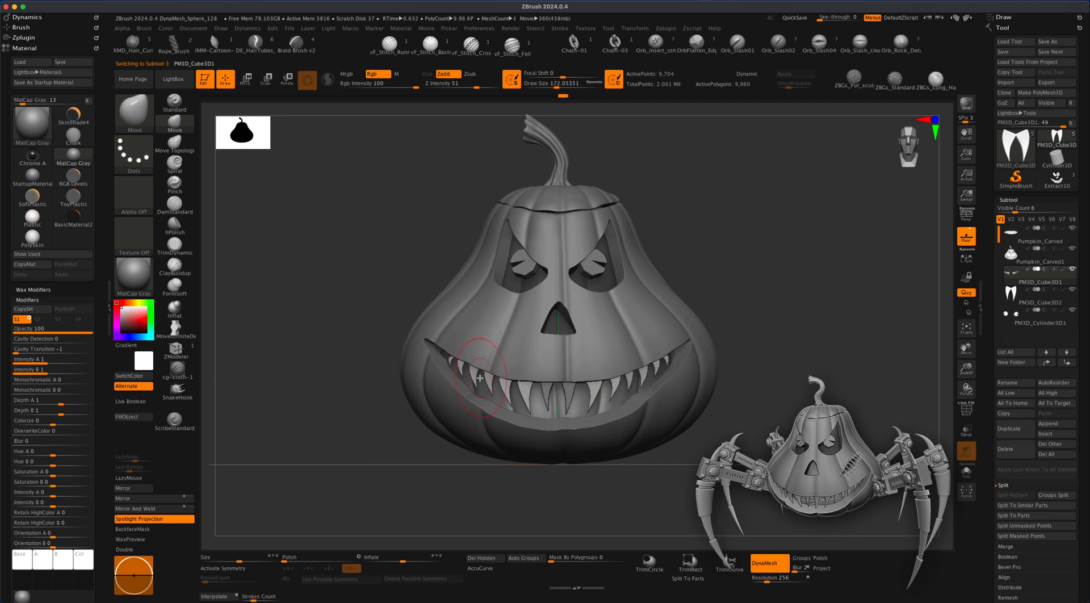
pyautogui.keyDown('ctrl'); pyautogui.keyDown('shift'); pyautogui.moveTo(507, 392); pyautogui.dragTo(498, 392); pyautogui.keyUp('shift'); pyautogui.keyUp('ctrl')
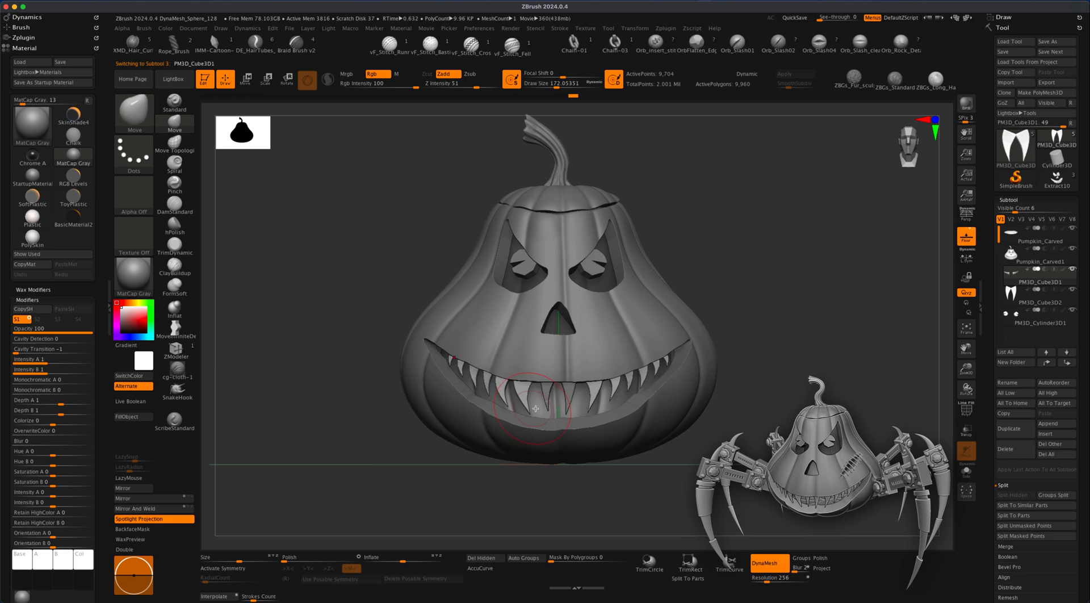
# - Merge the main tooth row with the centre pair below it and rename the merged subtool as teeth
pyautogui.keyDown('alt'); pyautogui.moveTo(761, 392); pyautogui.dragTo(790, 418); pyautogui.keyUp('alt')
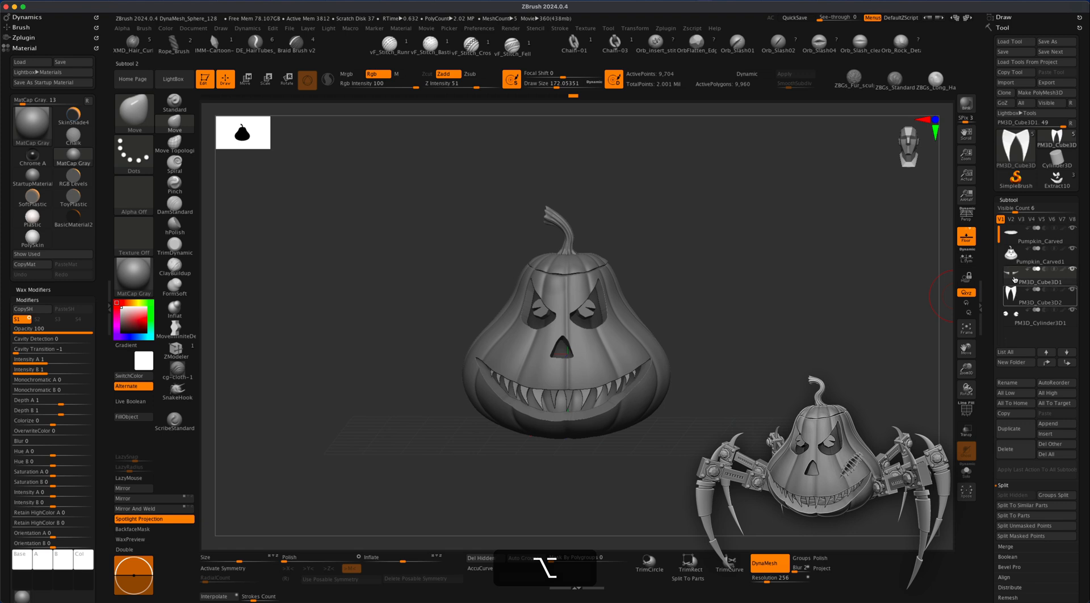
pyautogui.click(1007, 547)
pyautogui.click(1010, 505)
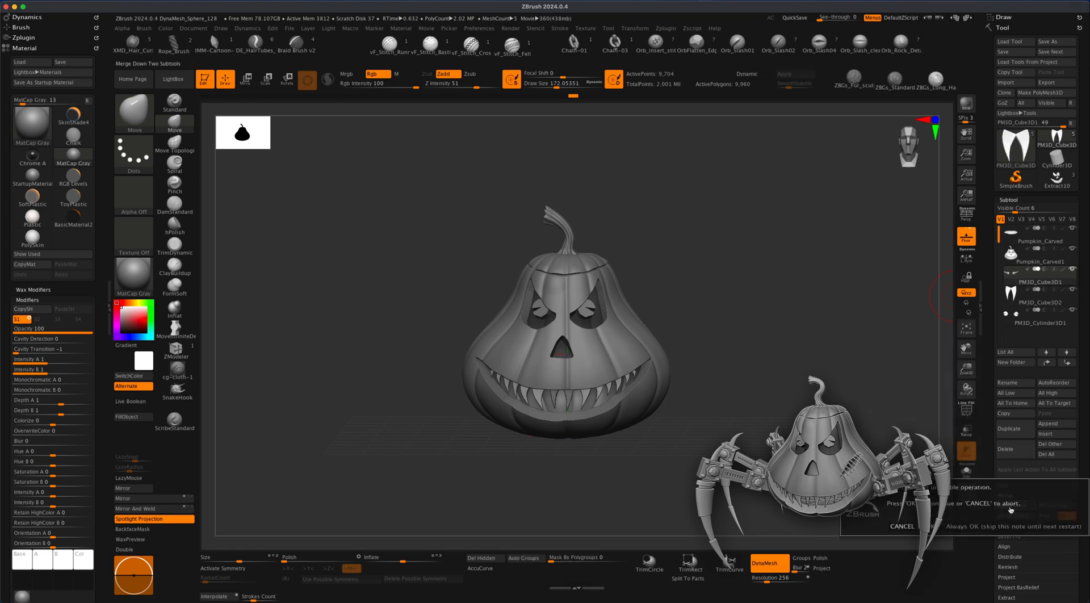
pyautogui.click(1000, 526)
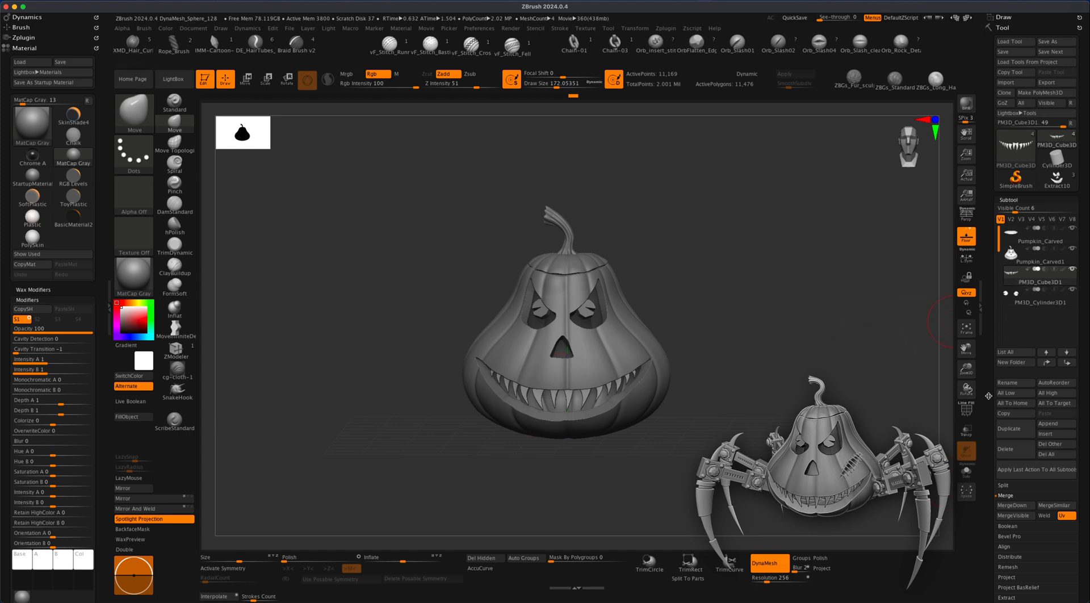
pyautogui.click(1007, 383)
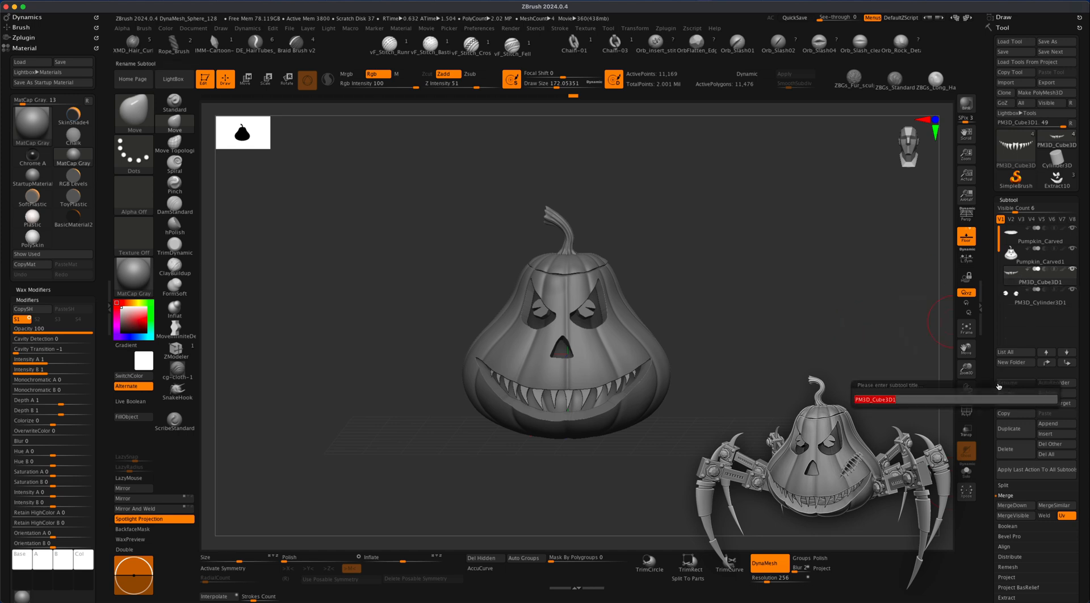
pyautogui.write('teeth')
pyautogui.press('Return')
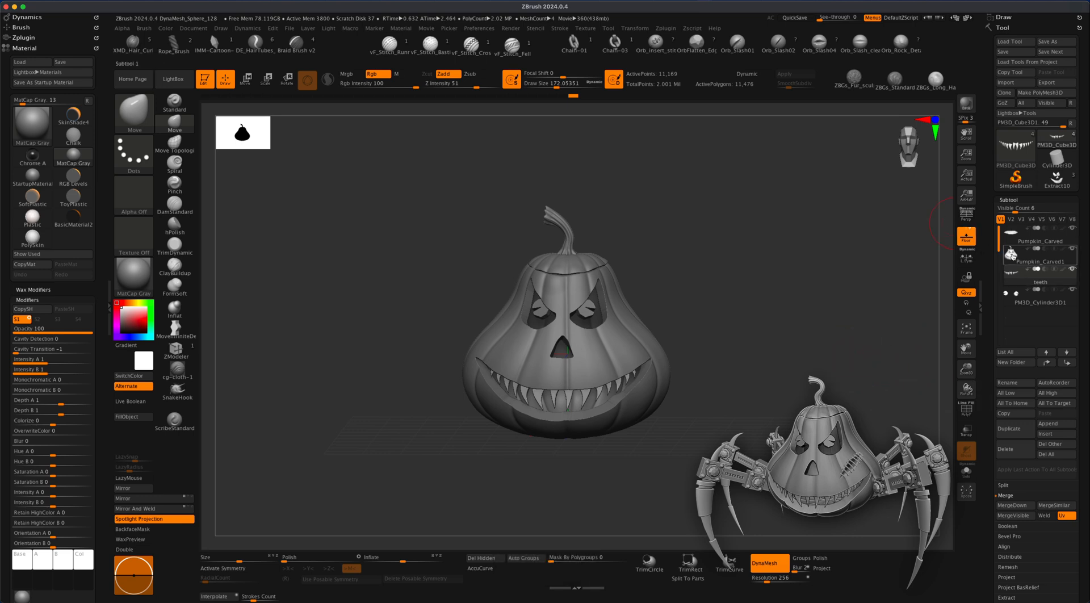
# - Turn on perspective, check the pumpkin from an angle and save the tool to disk
pyautogui.click(958, 220)
pyautogui.moveTo(919, 256); pyautogui.dragTo(729, 369)
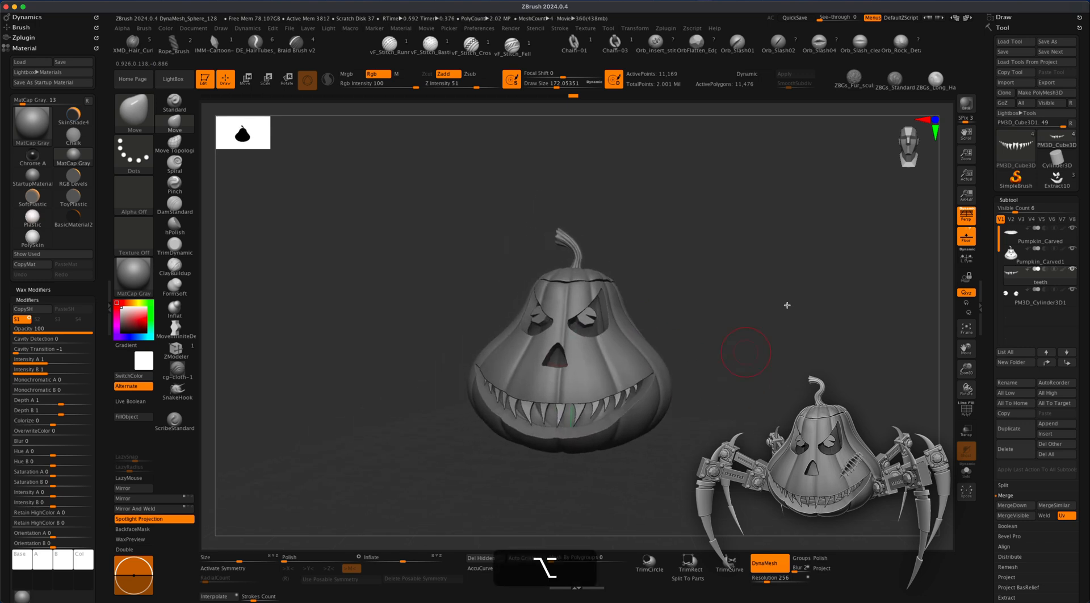
pyautogui.click(1013, 51)
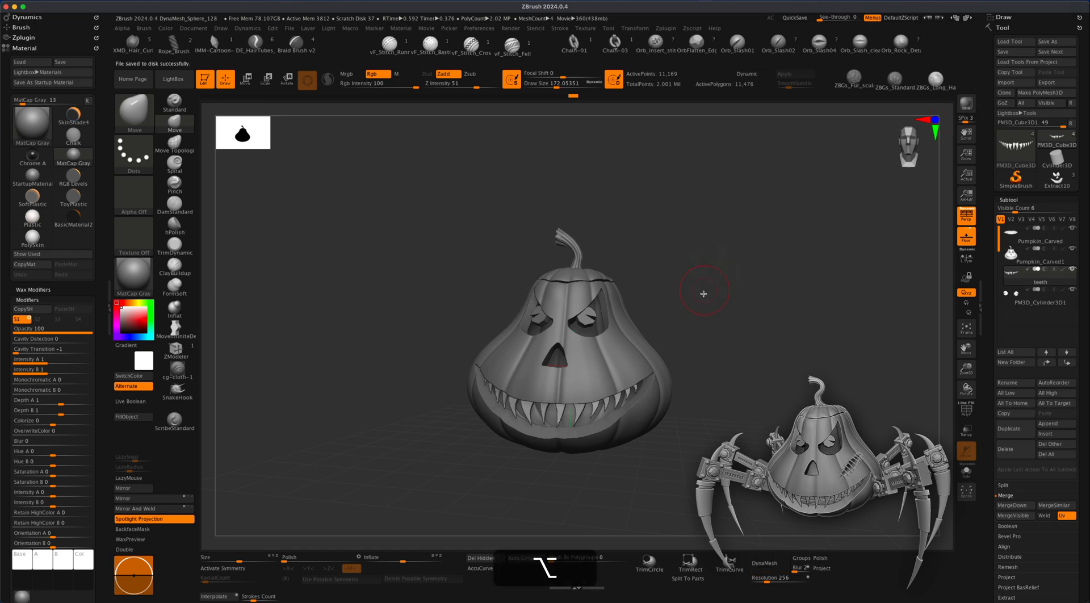
# - Turn off DynaMesh on the carved pumpkin body, then merge the lid, body, teeth and eyes into one subtool
pyautogui.moveTo(712, 300); pyautogui.dragTo(679, 344)
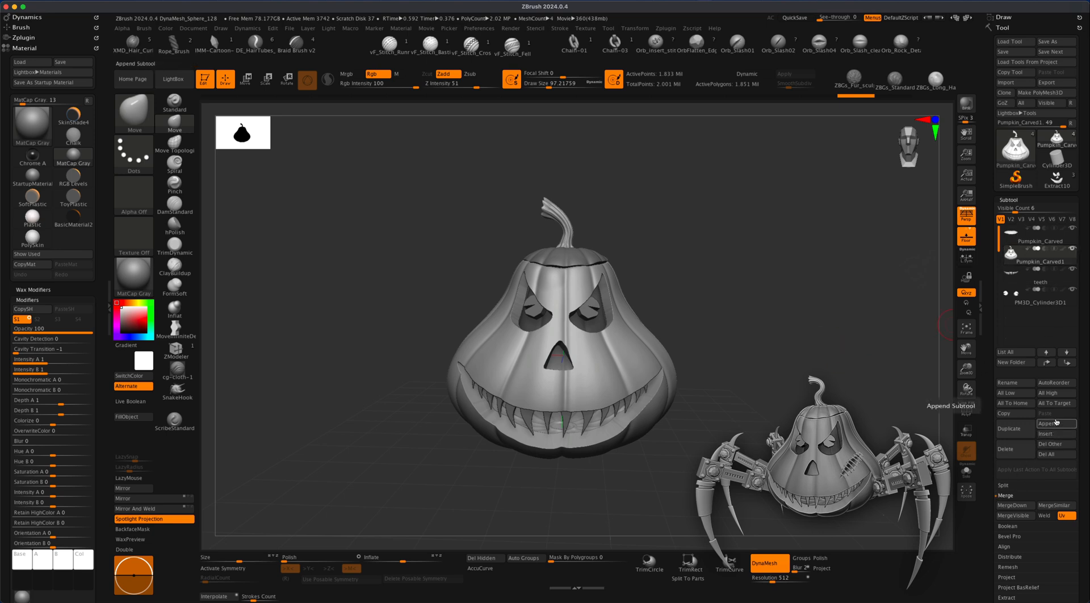
pyautogui.click(768, 563)
pyautogui.click(1009, 234)
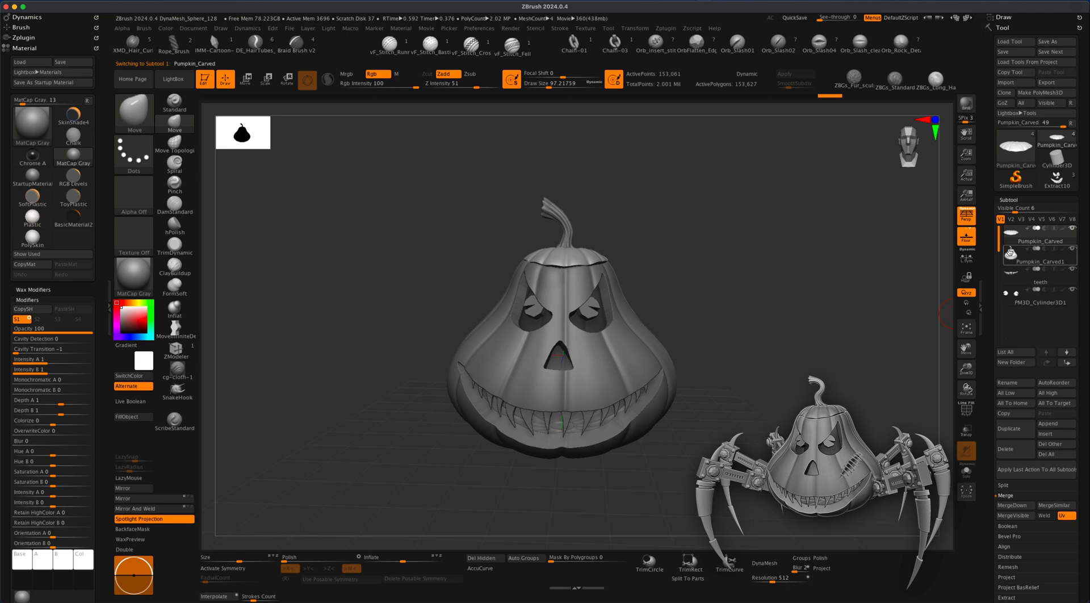
pyautogui.click(1010, 285)
pyautogui.click(1014, 236)
pyautogui.click(1014, 235)
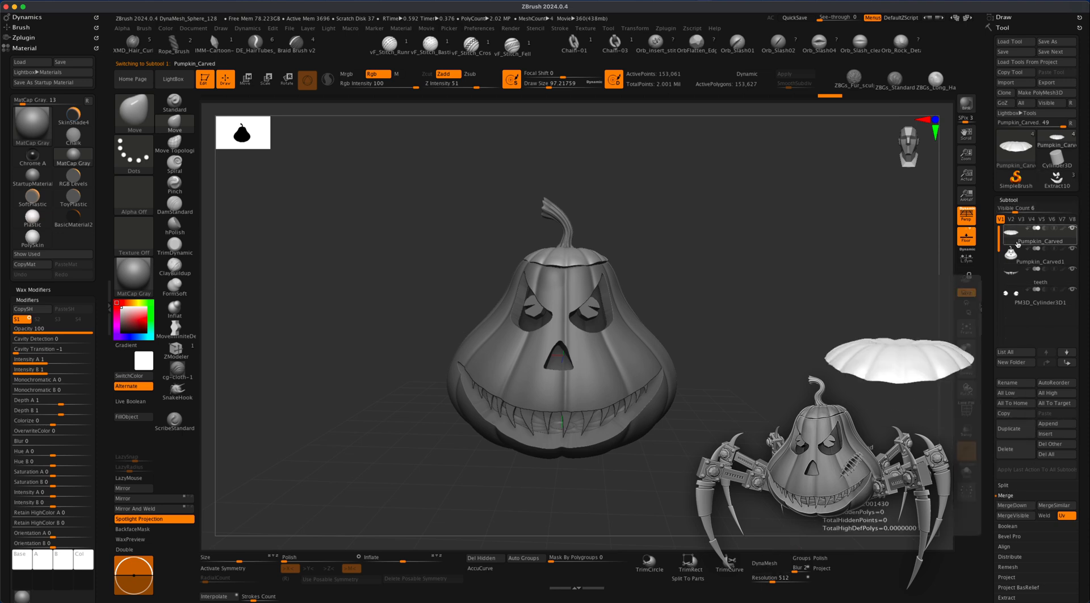
pyautogui.click(1015, 506)
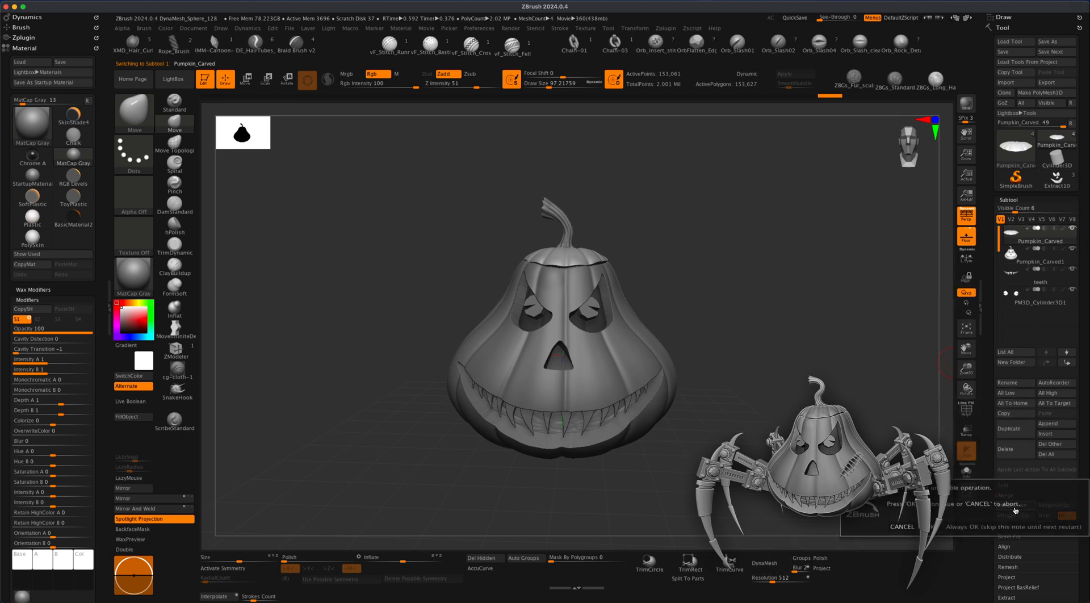
pyautogui.click(958, 526)
pyautogui.click(1008, 506)
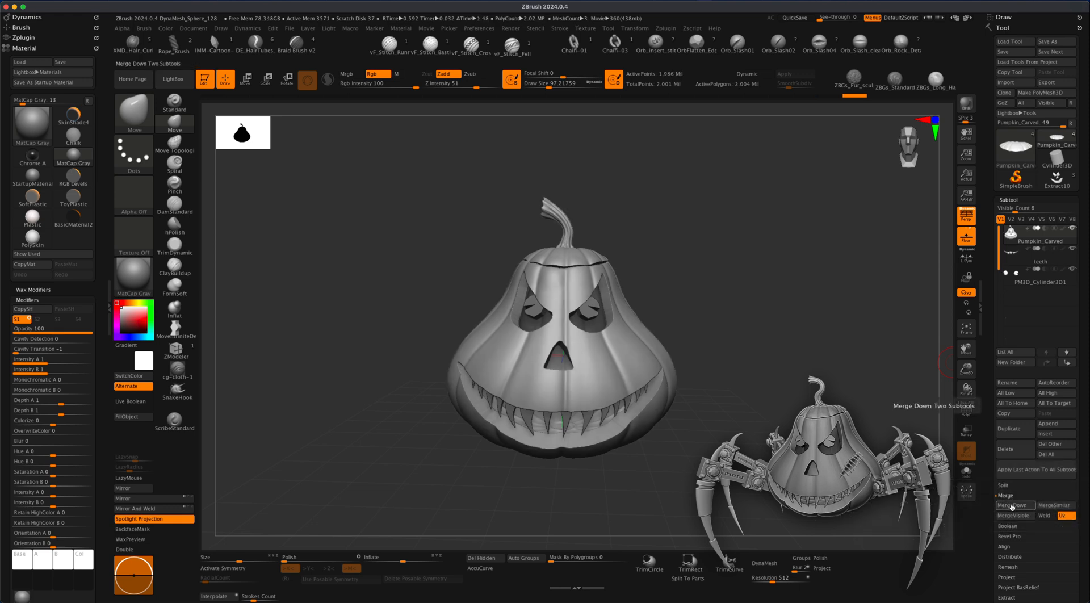
# - Examine the merged jack-o'-lantern from several angles, with and without the polyframe
pyautogui.moveTo(717, 327); pyautogui.dragTo(729, 389)
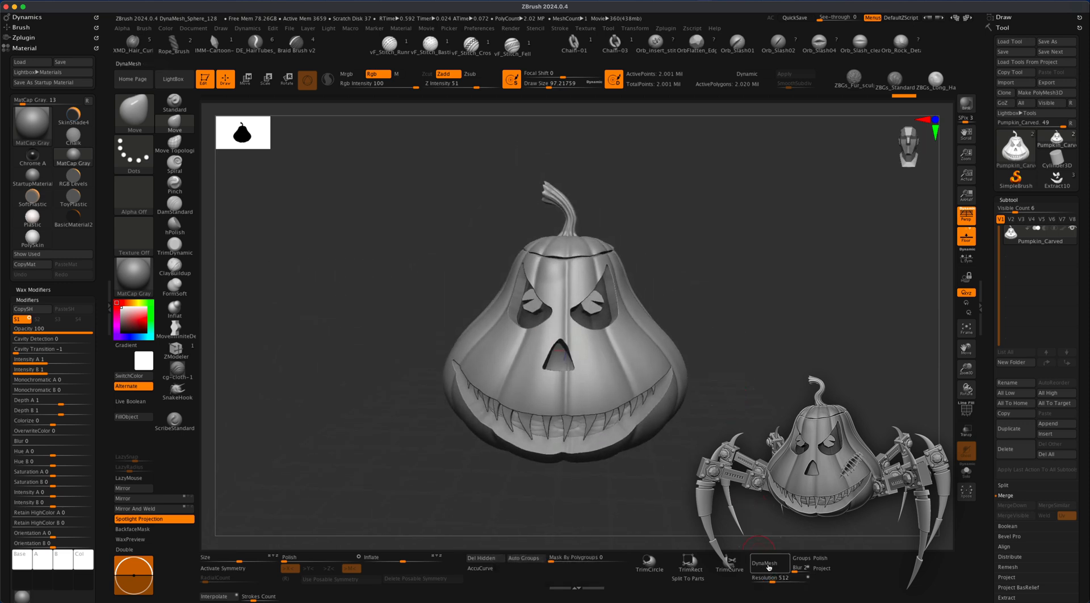
pyautogui.moveTo(753, 421)
pyautogui.mouseDown()
pyautogui.moveTo(772, 373)
pyautogui.moveTo(764, 410)
pyautogui.mouseUp()
pyautogui.moveTo(718, 330); pyautogui.dragTo(698, 320)
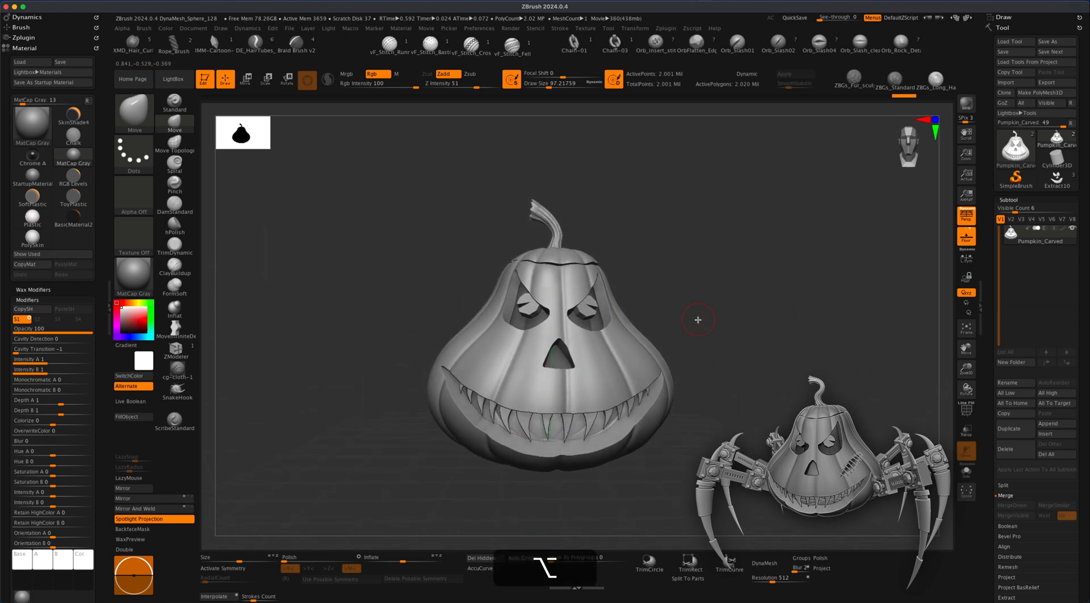
pyautogui.click(966, 409)
pyautogui.moveTo(767, 365); pyautogui.dragTo(776, 374)
pyautogui.click(966, 410)
pyautogui.keyDown('alt'); pyautogui.moveTo(794, 427); pyautogui.dragTo(773, 384); pyautogui.keyUp('alt')
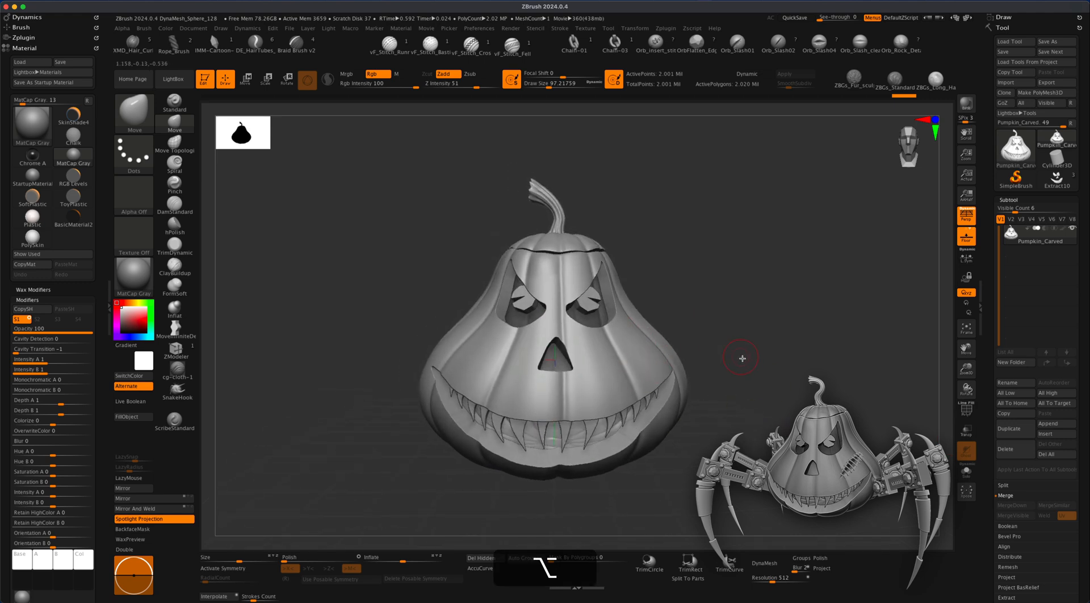
# - Raise ClayPolish's maximum curvature and polish the edges of the merged pumpkin
pyautogui.scroll(-5, 1088, 424)
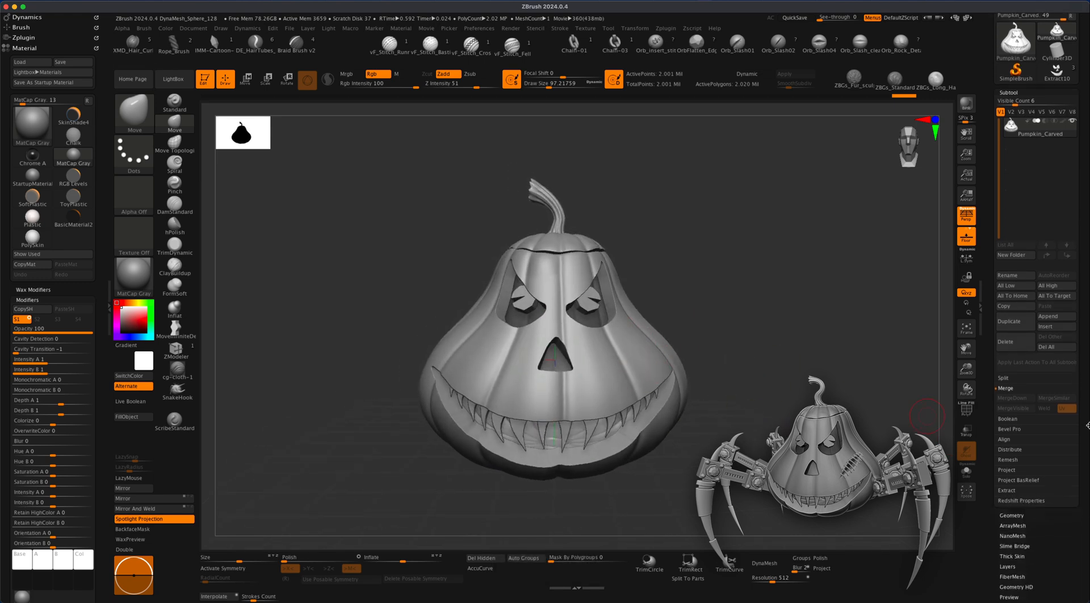
pyautogui.click(1012, 514)
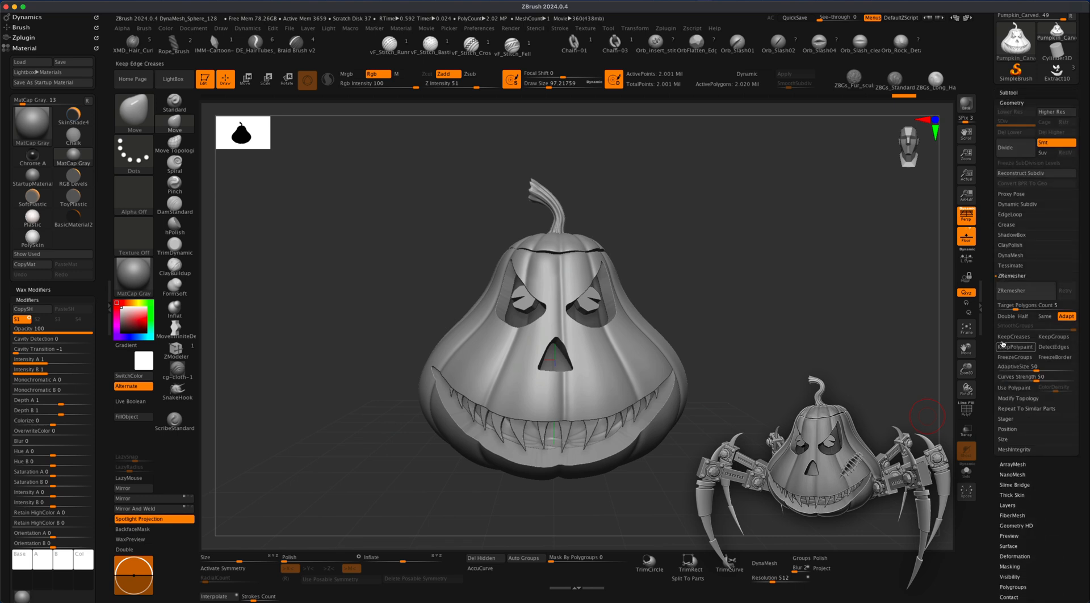
pyautogui.click(1021, 245)
pyautogui.keyDown('alt'); pyautogui.moveTo(777, 310); pyautogui.dragTo(764, 338); pyautogui.keyUp('alt')
pyautogui.moveTo(694, 361); pyautogui.dragTo(720, 356)
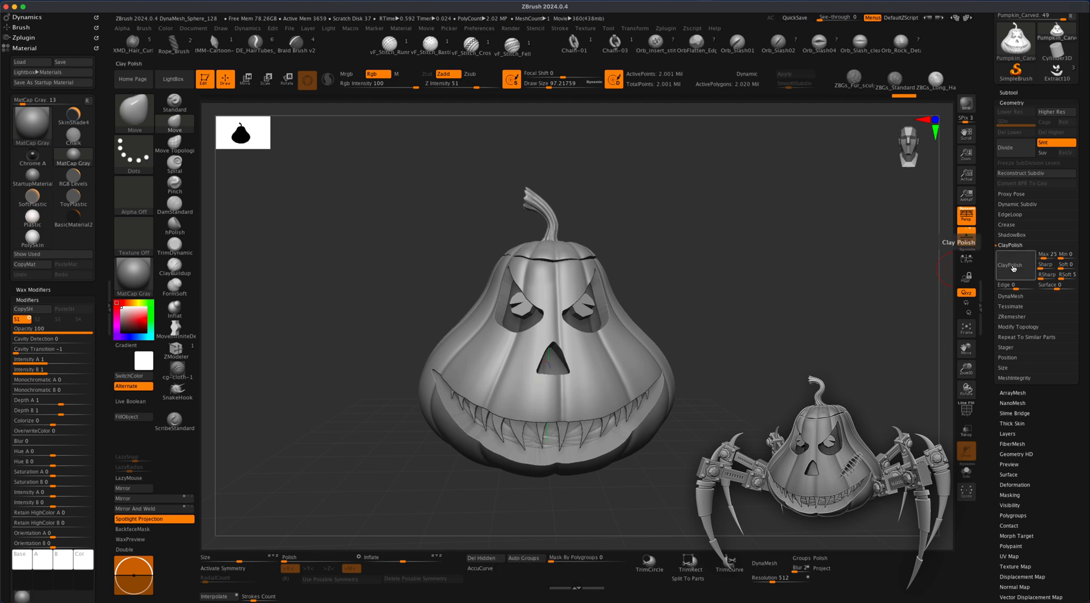
pyautogui.moveTo(1044, 256); pyautogui.dragTo(1048, 257)
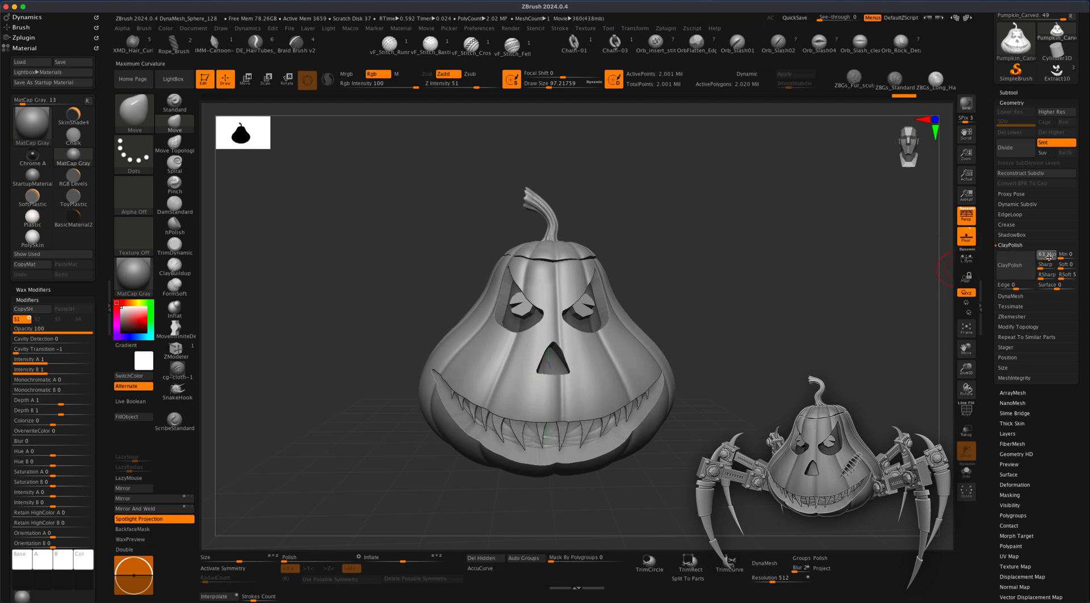
pyautogui.press('super')
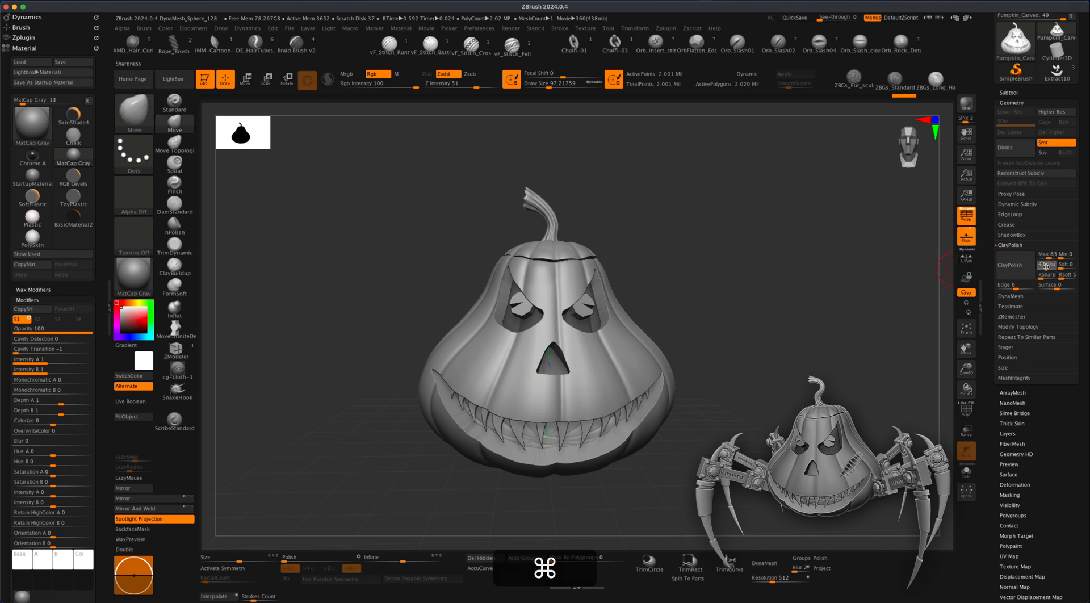
pyautogui.click(1047, 267)
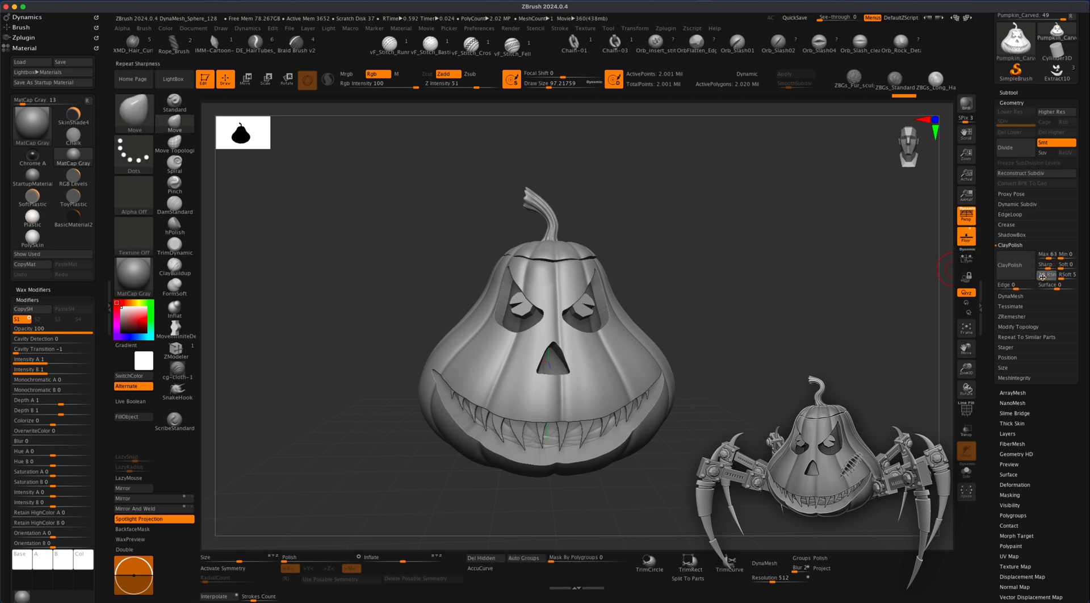
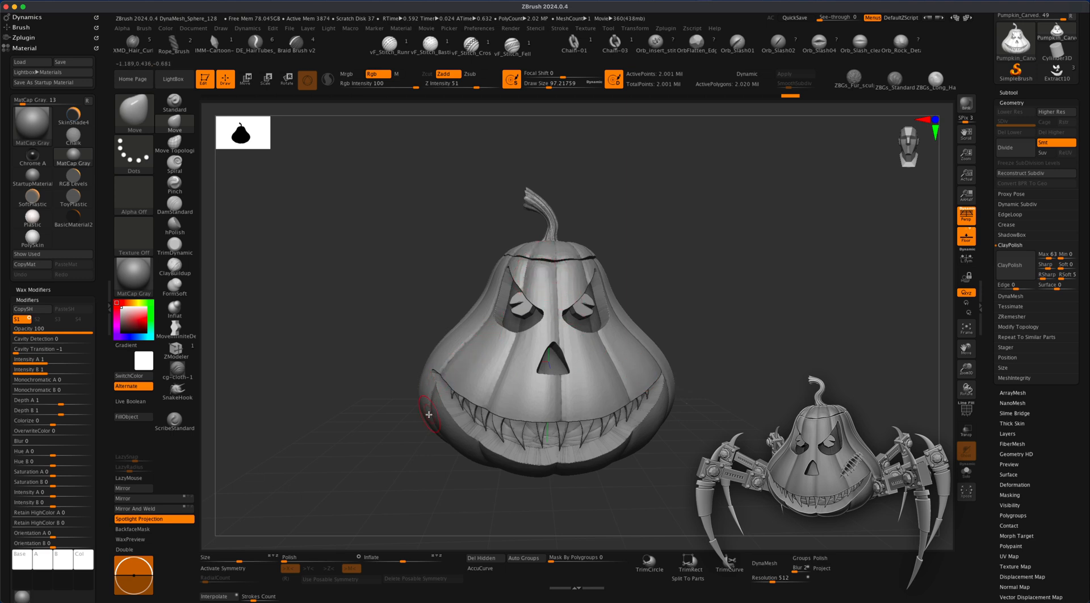
# - Examine the polished pumpkin from the side and front, and render it with BPR to judge the edges
pyautogui.press('super')
pyautogui.moveTo(797, 397)
pyautogui.keyDown('super'); pyautogui.mouseDown()
pyautogui.moveTo(805, 401)
pyautogui.moveTo(764, 418)
pyautogui.moveTo(780, 423)
pyautogui.moveTo(620, 448)
pyautogui.mouseUp(); pyautogui.keyUp('super')
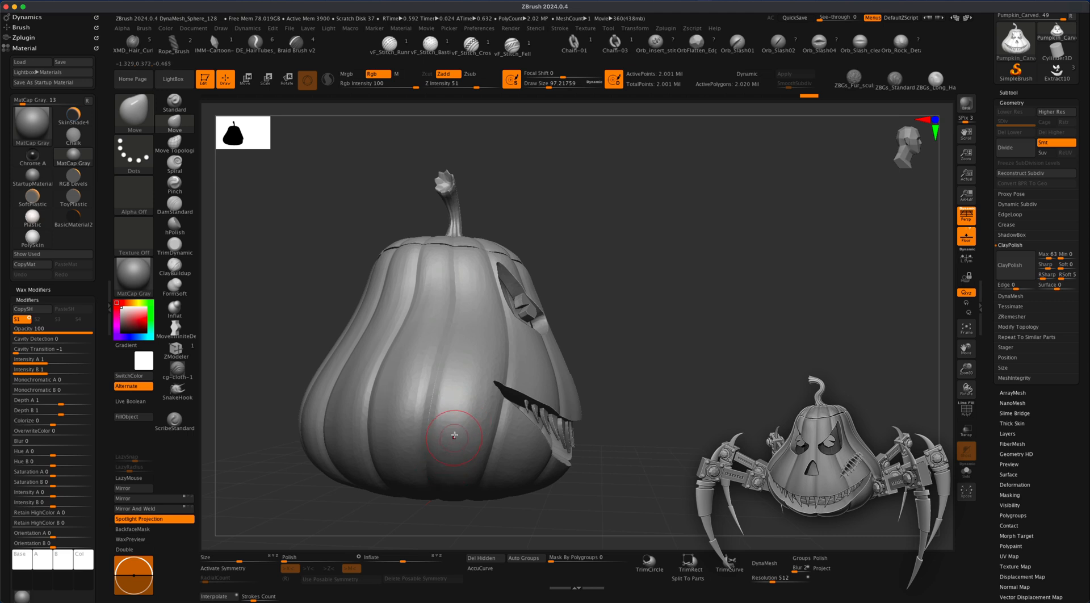
pyautogui.moveTo(604, 459)
pyautogui.mouseDown()
pyautogui.moveTo(639, 428)
pyautogui.moveTo(642, 396)
pyautogui.moveTo(606, 464)
pyautogui.moveTo(627, 457)
pyautogui.moveTo(578, 475)
pyautogui.moveTo(602, 467)
pyautogui.mouseUp()
pyautogui.moveTo(747, 342); pyautogui.dragTo(707, 355)
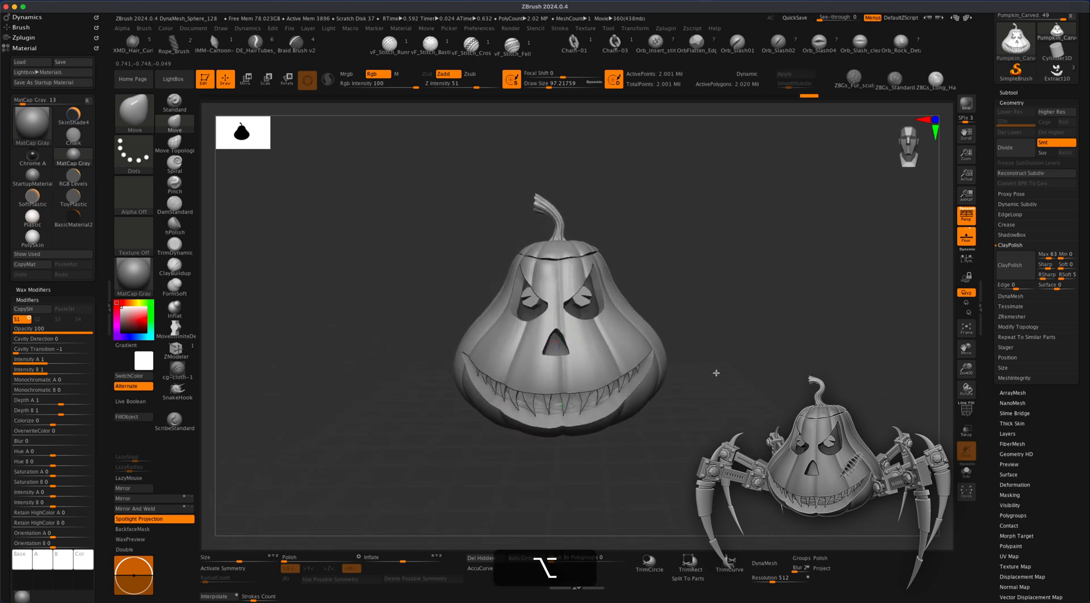
pyautogui.keyDown('alt'); pyautogui.moveTo(842, 317); pyautogui.dragTo(816, 333); pyautogui.keyUp('alt')
pyautogui.keyDown('alt'); pyautogui.moveTo(890, 284); pyautogui.dragTo(883, 287); pyautogui.keyUp('alt')
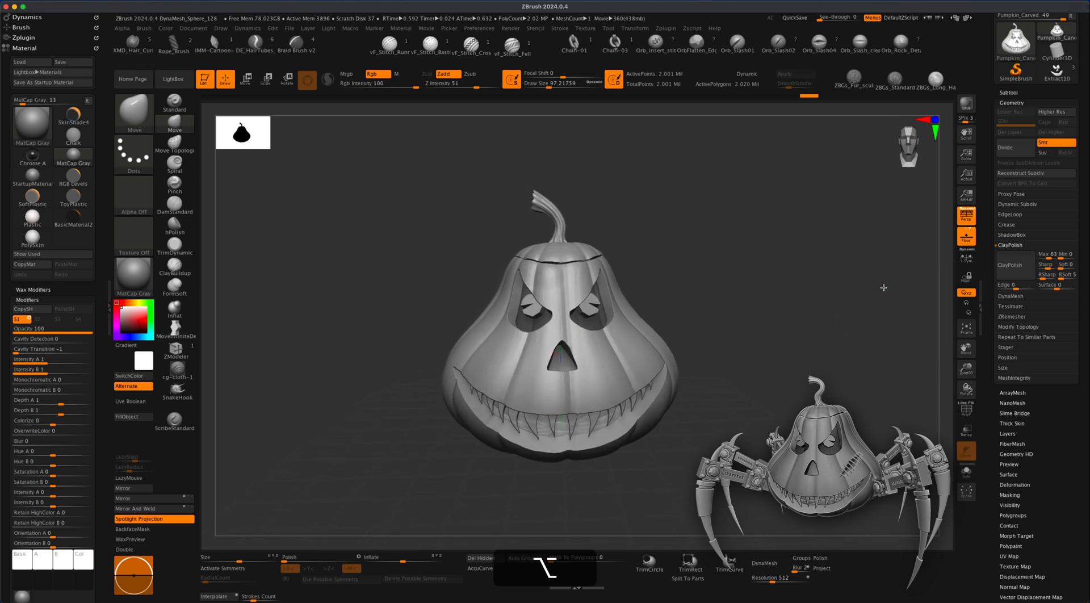
pyautogui.moveTo(804, 293)
pyautogui.keyDown('alt'); pyautogui.mouseDown()
pyautogui.moveTo(791, 294)
pyautogui.moveTo(806, 293)
pyautogui.mouseUp(); pyautogui.keyUp('alt')
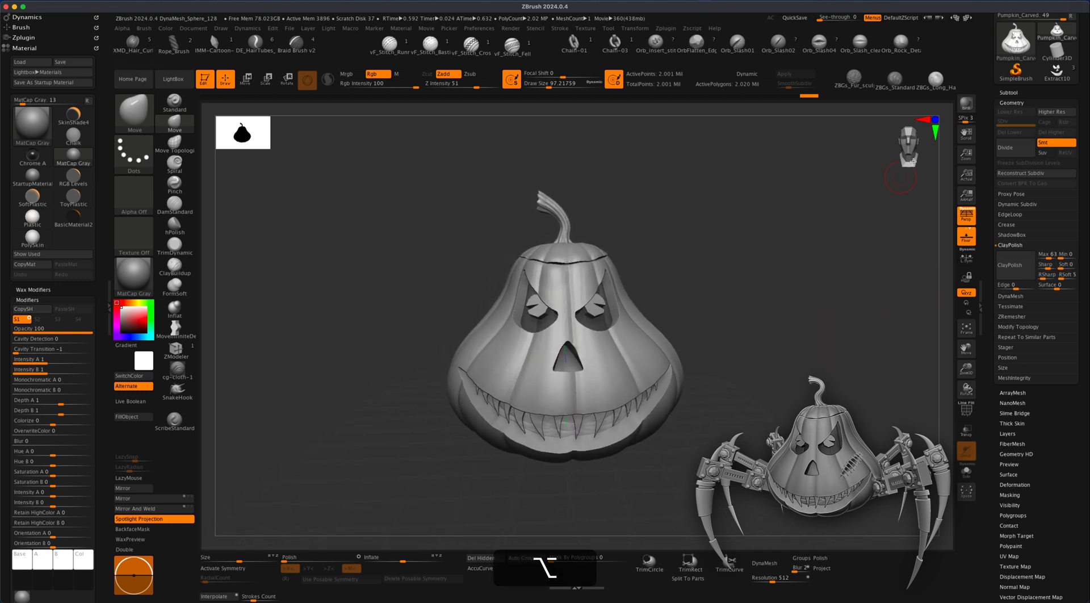
pyautogui.click(966, 107)
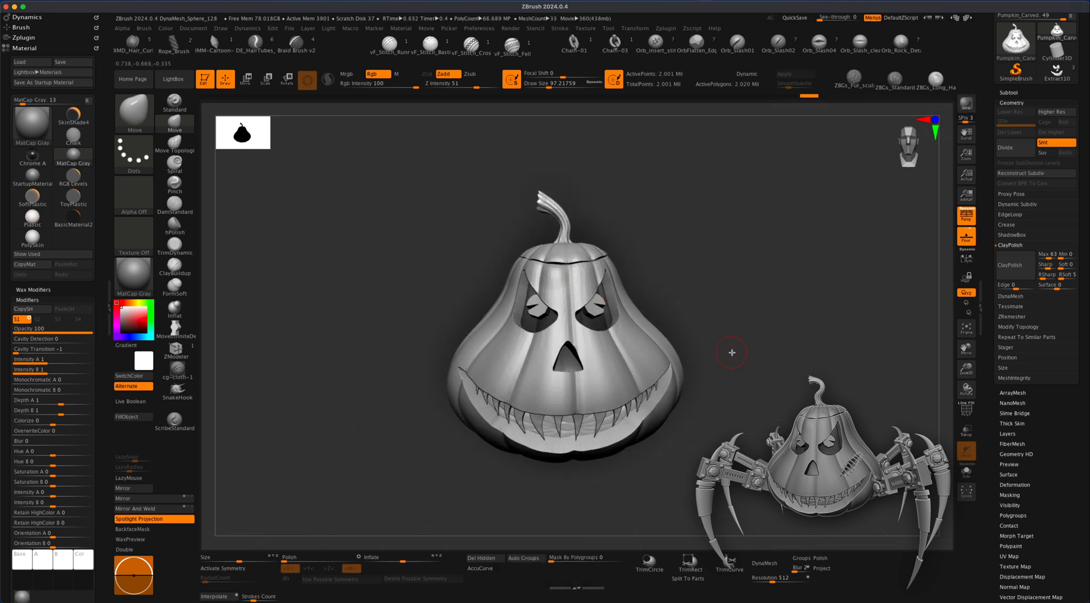
pyautogui.keyDown('alt'); pyautogui.moveTo(764, 374); pyautogui.dragTo(723, 372); pyautogui.keyUp('alt')
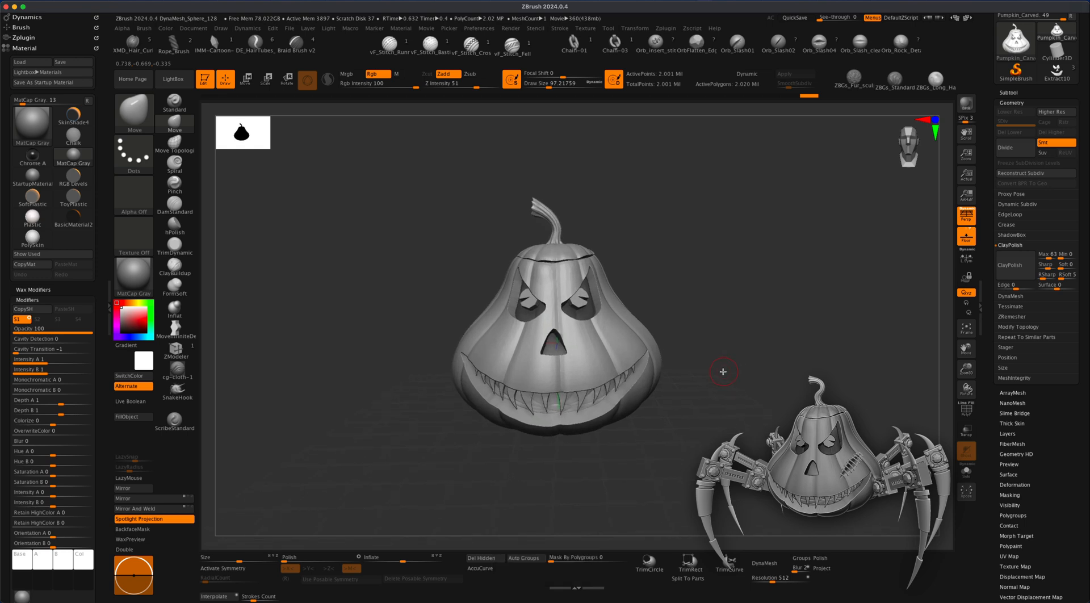
pyautogui.keyDown('alt'); pyautogui.moveTo(724, 372); pyautogui.dragTo(723, 360); pyautogui.keyUp('alt')
# - Twist the pumpkin's stem with the Spiral brush at a draw size of about 223
pyautogui.moveTo(1057, 415); pyautogui.dragTo(1056, 511)
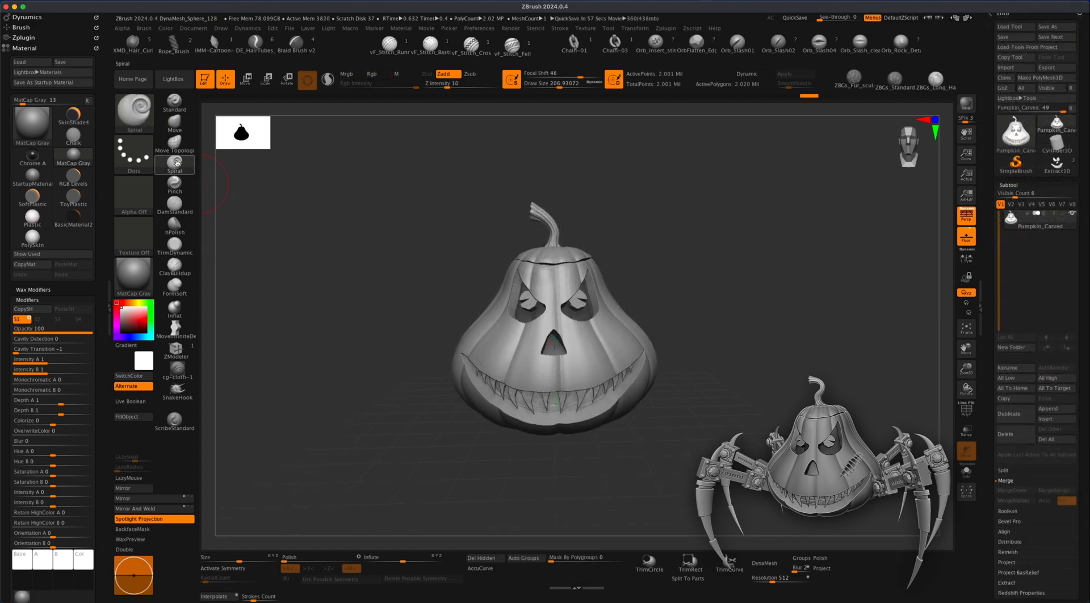
pyautogui.press('s')
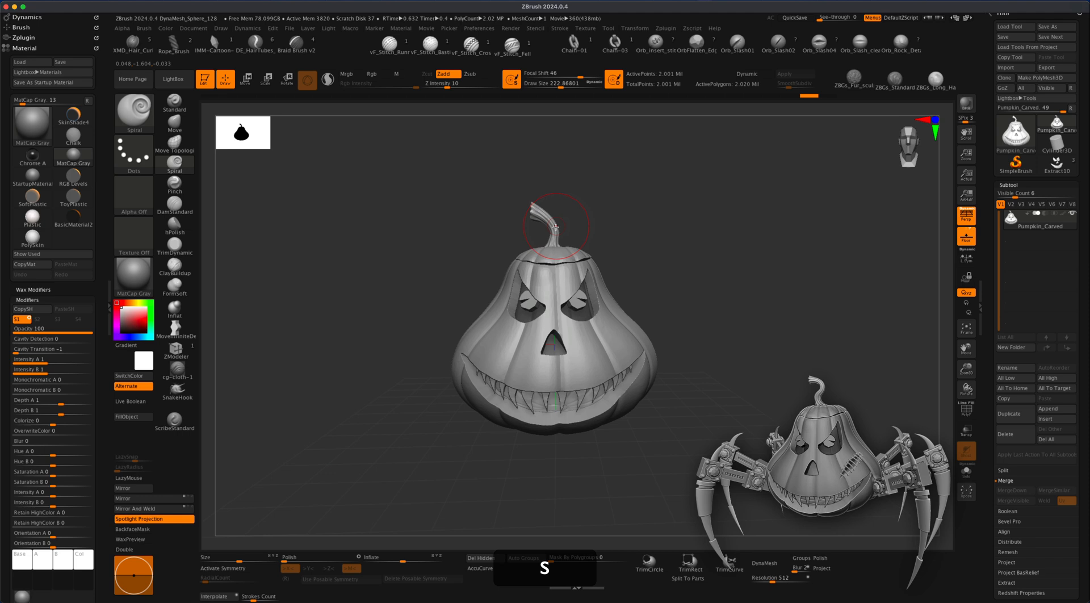
pyautogui.press('super+z')
pyautogui.moveTo(550, 223); pyautogui.dragTo(548, 224)
pyautogui.press('super+z')
pyautogui.moveTo(659, 241); pyautogui.dragTo(663, 291)
pyautogui.moveTo(569, 247); pyautogui.dragTo(547, 263)
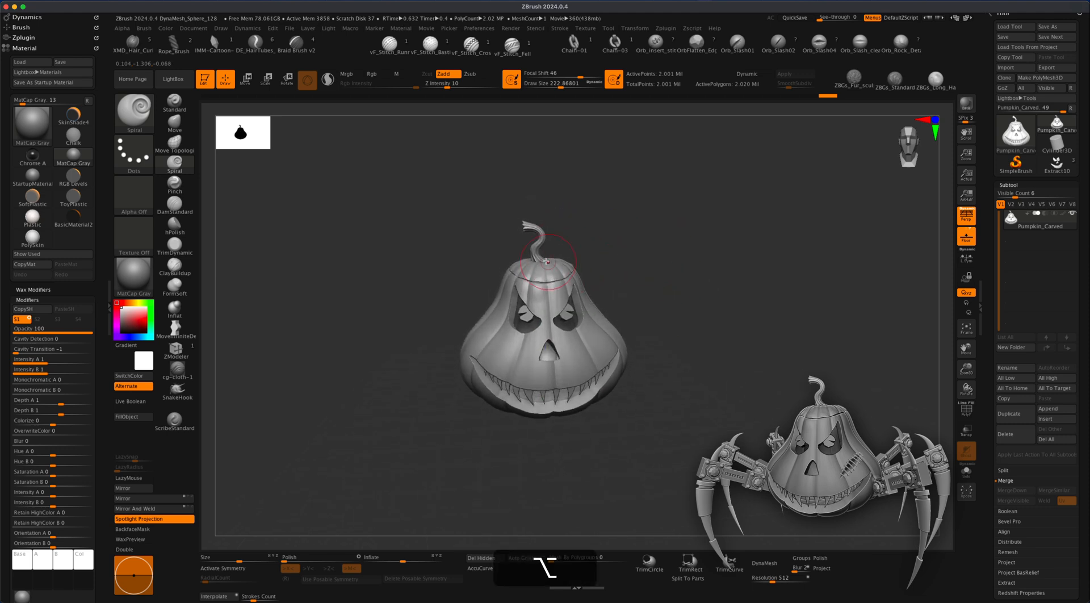
pyautogui.keyDown('alt'); pyautogui.moveTo(666, 275); pyautogui.dragTo(667, 290); pyautogui.keyUp('alt')
pyautogui.moveTo(620, 239)
pyautogui.mouseDown()
pyautogui.moveTo(614, 231)
pyautogui.moveTo(660, 260)
pyautogui.mouseUp()
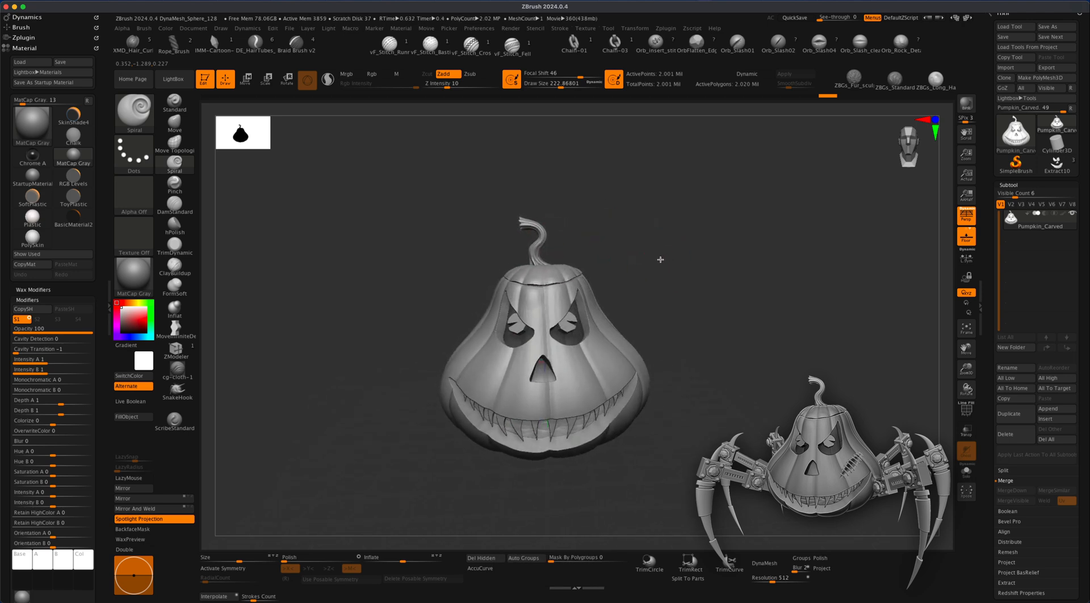
# - Save the tool with the twisted stem to disk and check the pumpkin from the front and side
pyautogui.moveTo(826, 97)
pyautogui.moveTo(820, 97); pyautogui.dragTo(815, 98)
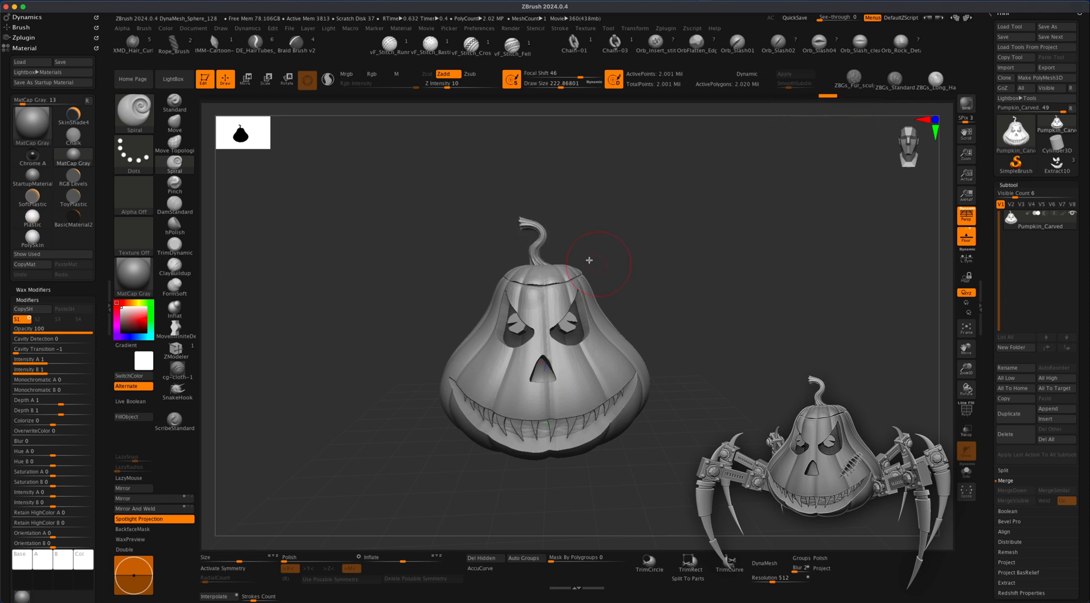
pyautogui.moveTo(585, 243); pyautogui.dragTo(689, 316)
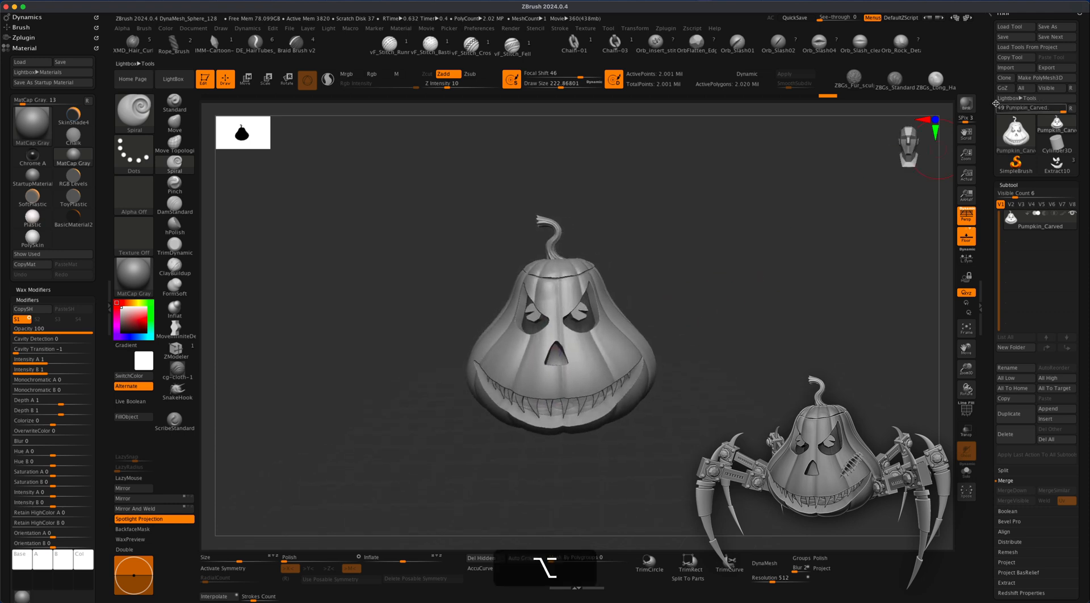
pyautogui.click(1004, 36)
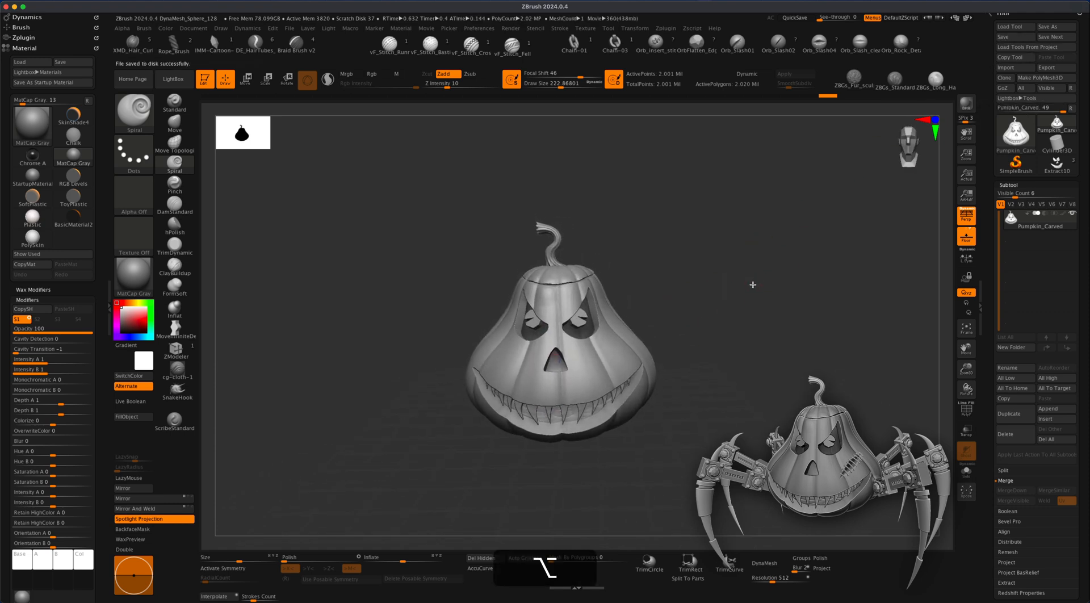
pyautogui.keyDown('alt'); pyautogui.moveTo(747, 293); pyautogui.dragTo(742, 302); pyautogui.keyUp('alt')
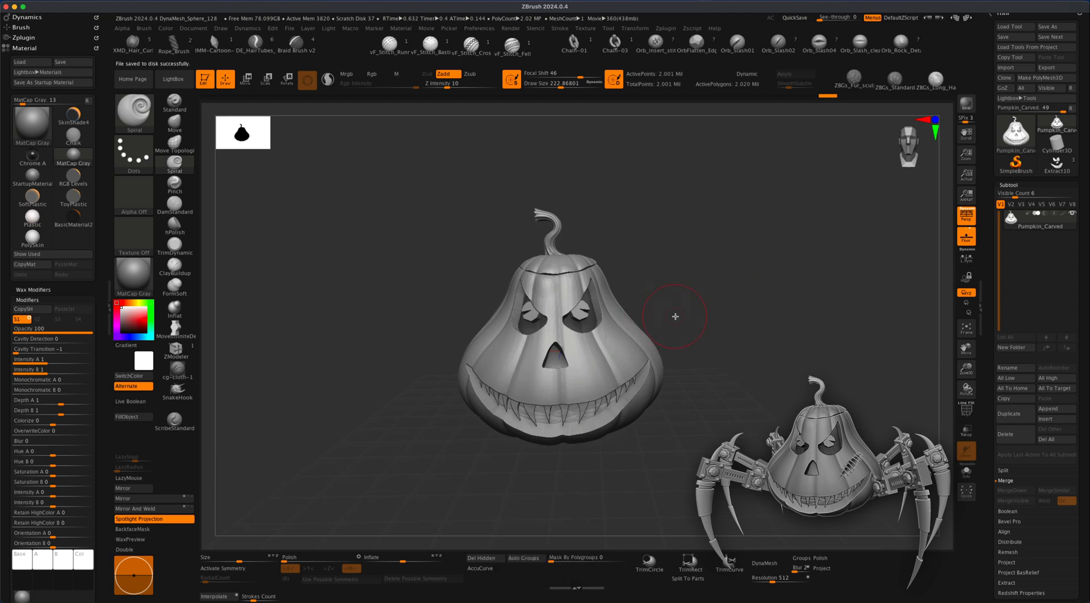
pyautogui.keyDown('alt'); pyautogui.moveTo(681, 306); pyautogui.dragTo(679, 287); pyautogui.keyUp('alt')
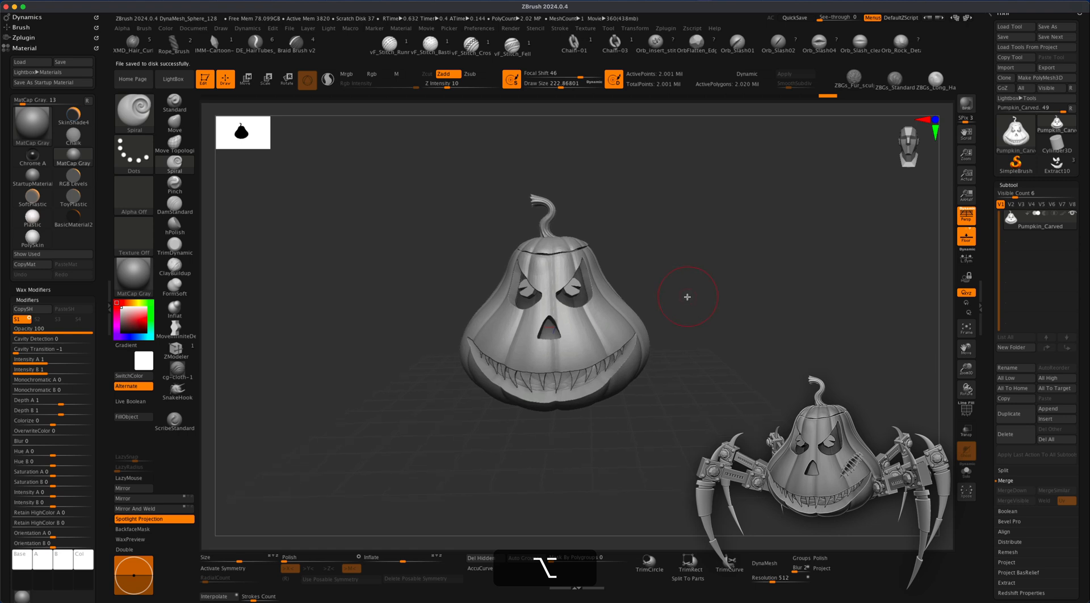
pyautogui.moveTo(713, 316); pyautogui.dragTo(619, 360)
pyautogui.moveTo(685, 389)
pyautogui.mouseDown()
pyautogui.moveTo(633, 382)
pyautogui.moveTo(624, 363)
pyautogui.mouseUp()
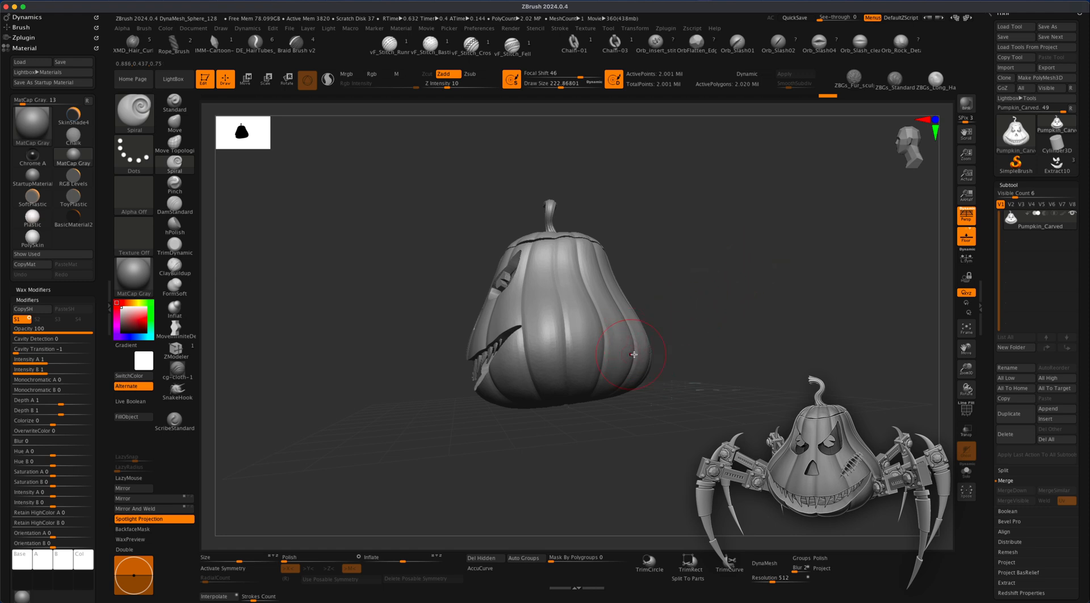
pyautogui.moveTo(735, 343); pyautogui.dragTo(778, 336)
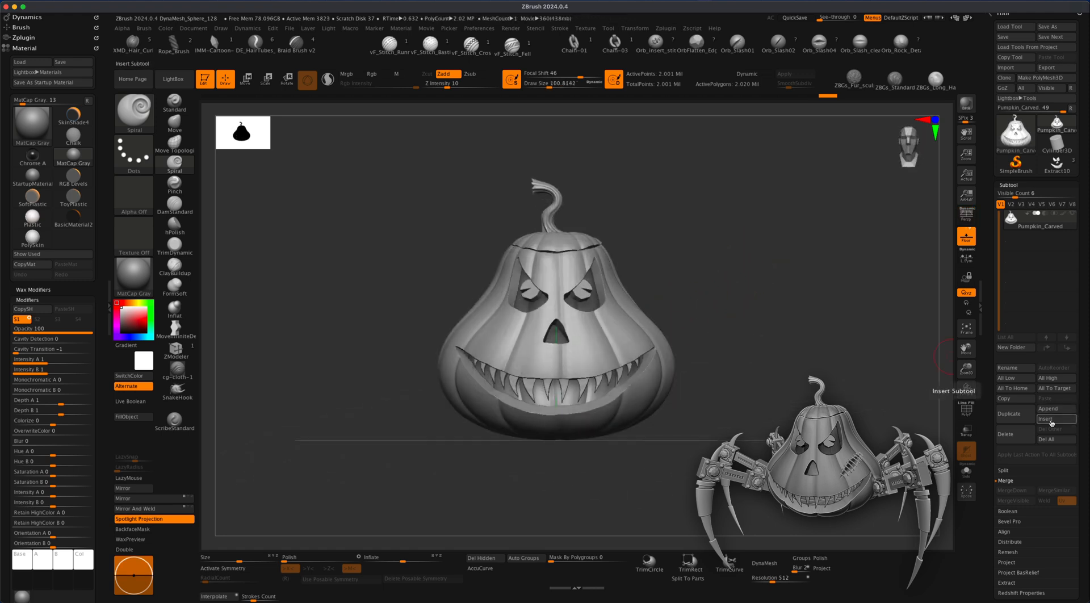
# - Insert a Cube3D as a new subtool below the carved pumpkin and move it beside the pumpkin
pyautogui.click(1051, 421)
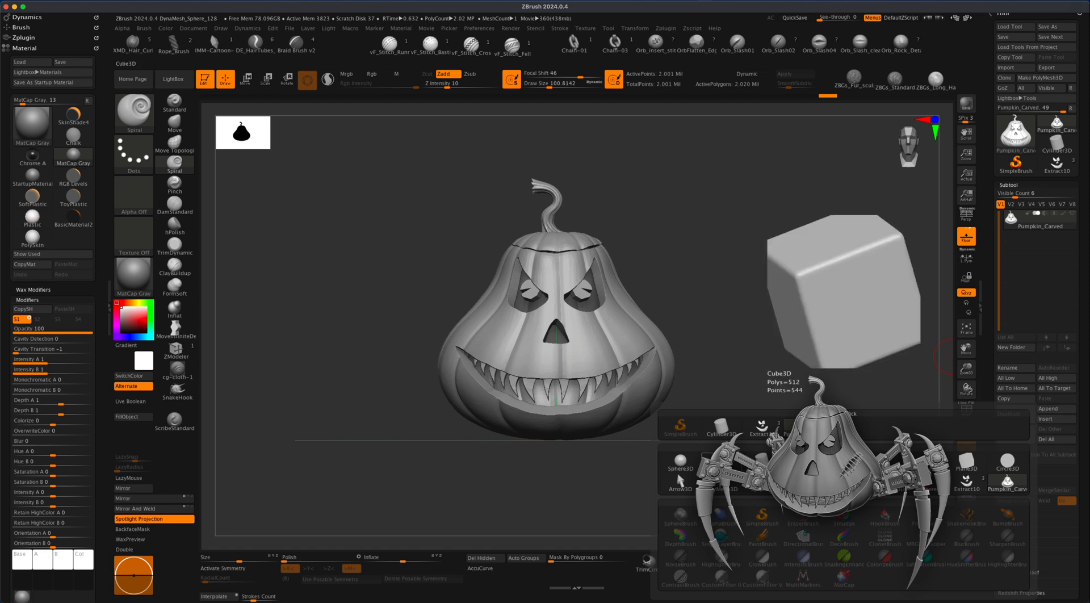
pyautogui.click(723, 463)
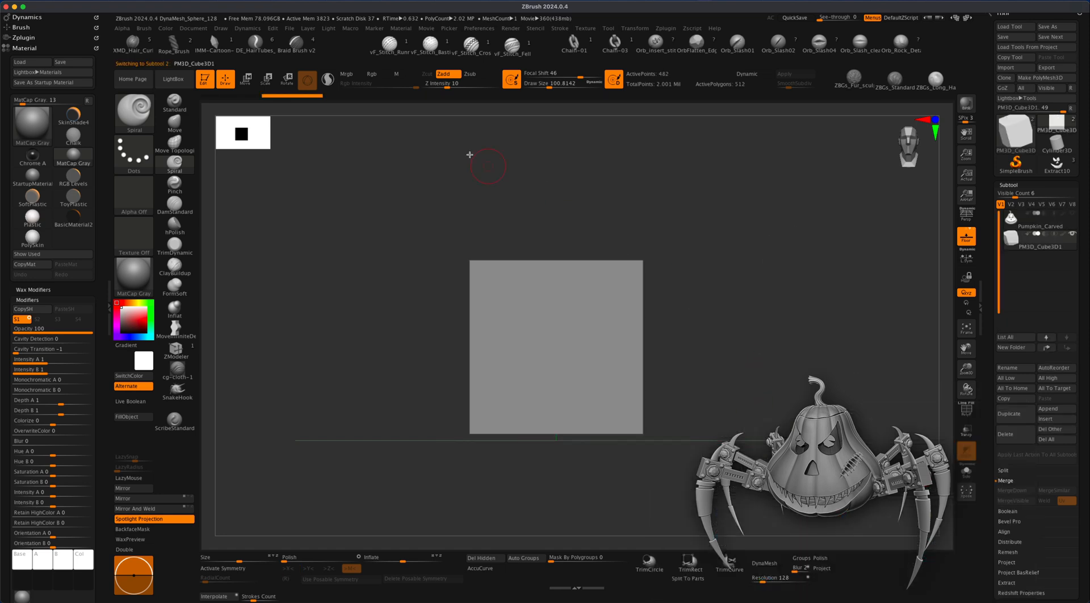
pyautogui.press('w')
pyautogui.moveTo(593, 310); pyautogui.dragTo(805, 303)
pyautogui.keyDown('alt'); pyautogui.moveTo(889, 337); pyautogui.dragTo(832, 368); pyautogui.keyUp('alt')
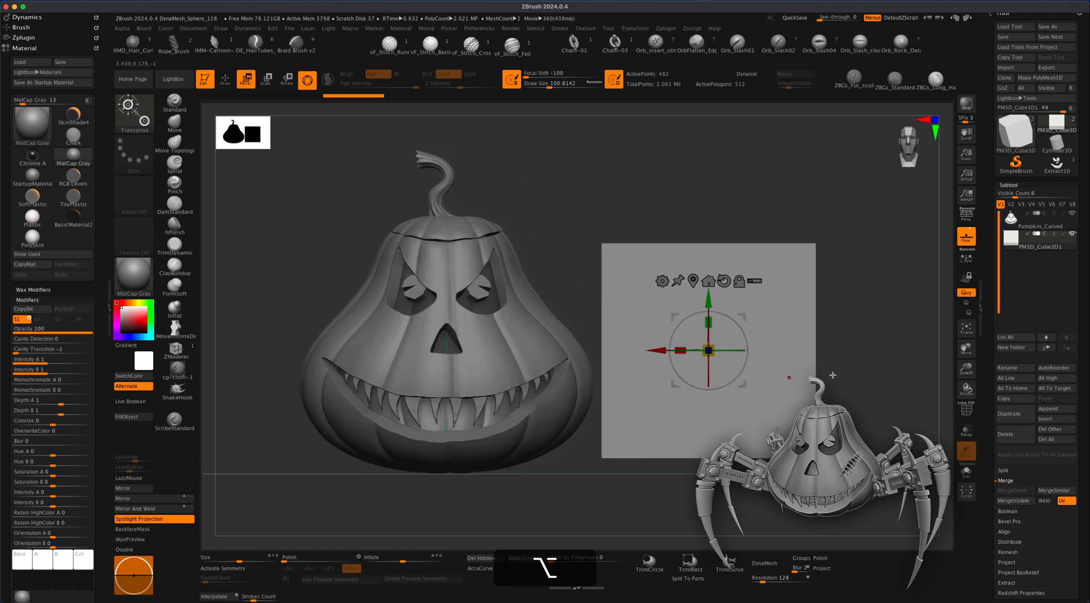
# - With perspective off, scale the cube down into a long, low, thin bar beside the pumpkin
pyautogui.click(967, 215)
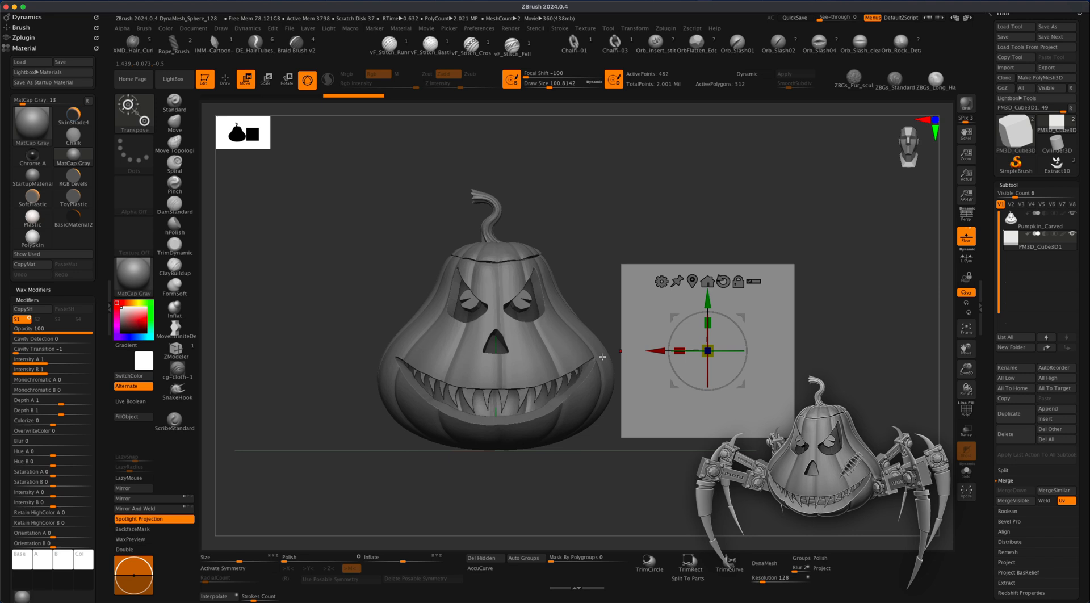
pyautogui.keyDown('alt'); pyautogui.moveTo(821, 419); pyautogui.dragTo(775, 409); pyautogui.keyUp('alt')
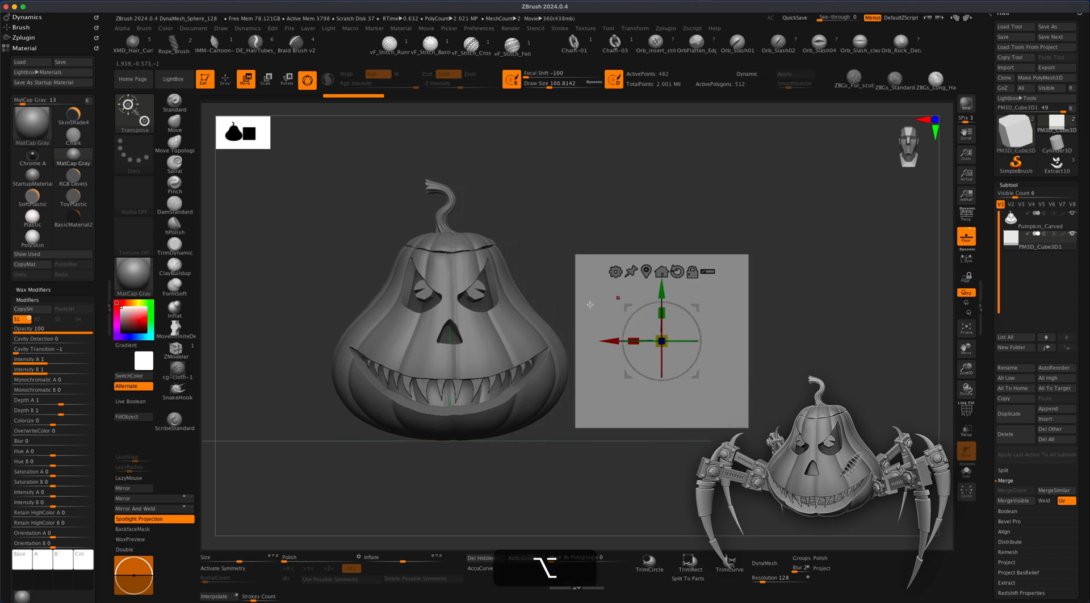
pyautogui.keyDown('alt'); pyautogui.moveTo(801, 358); pyautogui.dragTo(756, 333); pyautogui.keyUp('alt')
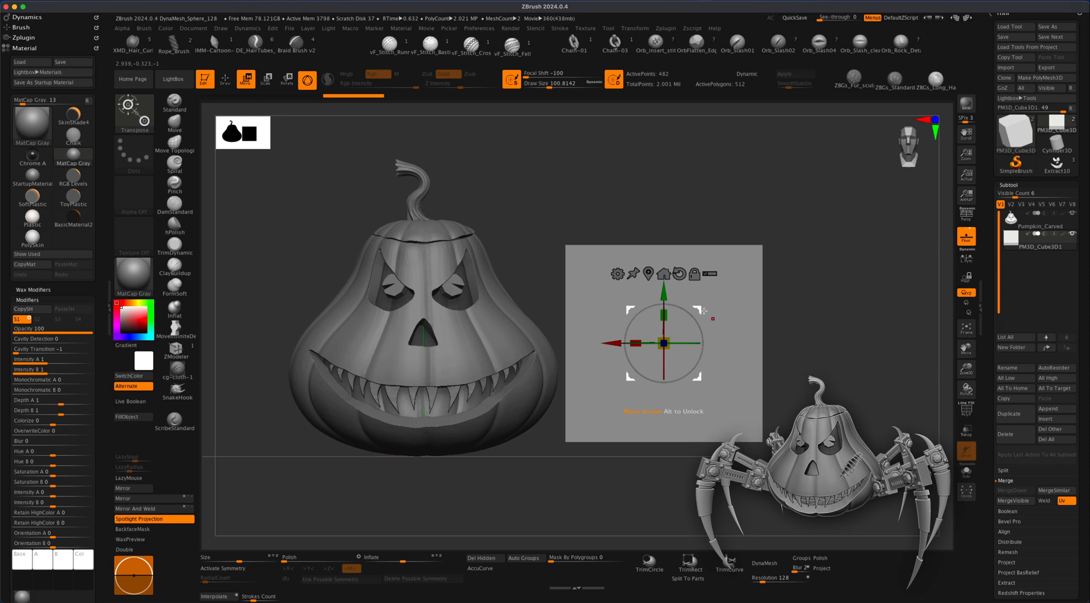
pyautogui.moveTo(808, 339); pyautogui.dragTo(832, 372)
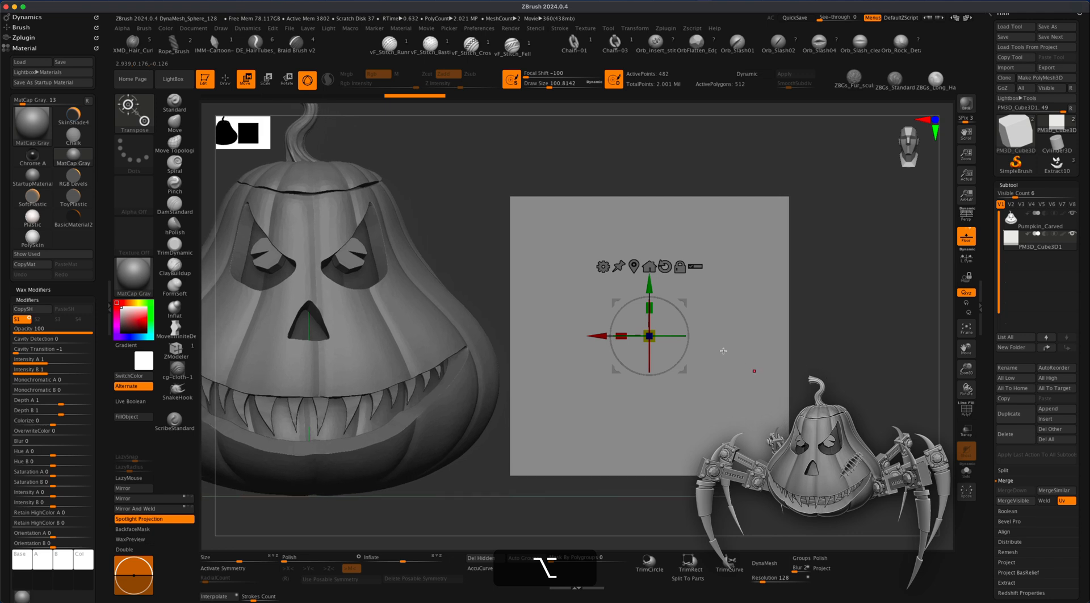
pyautogui.moveTo(654, 312); pyautogui.dragTo(651, 334)
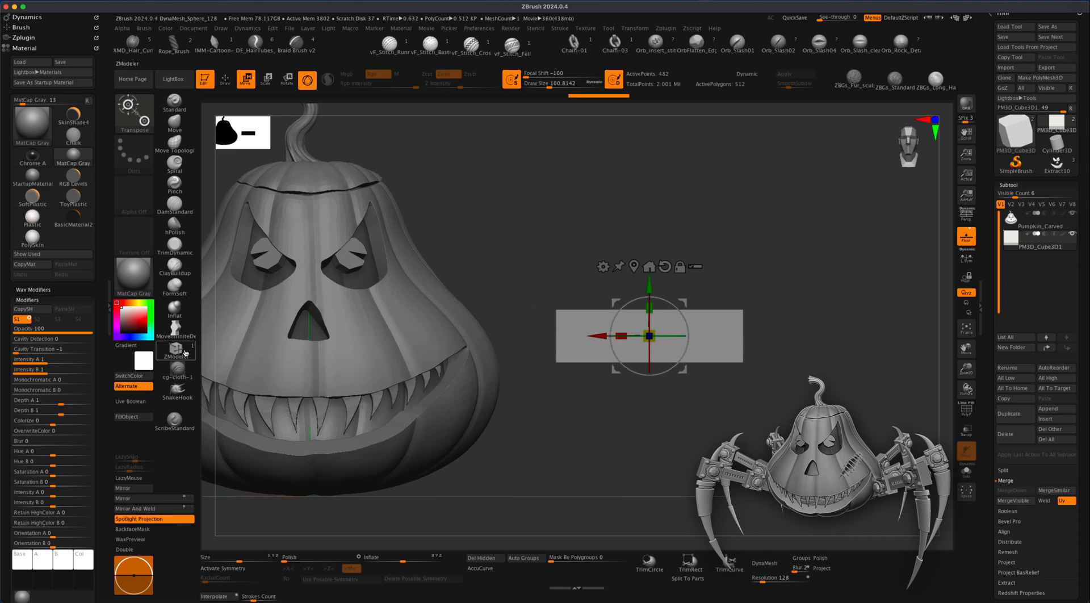
# - Check the bar's proportions from the side and display its polyframe
pyautogui.moveTo(661, 403); pyautogui.dragTo(756, 403)
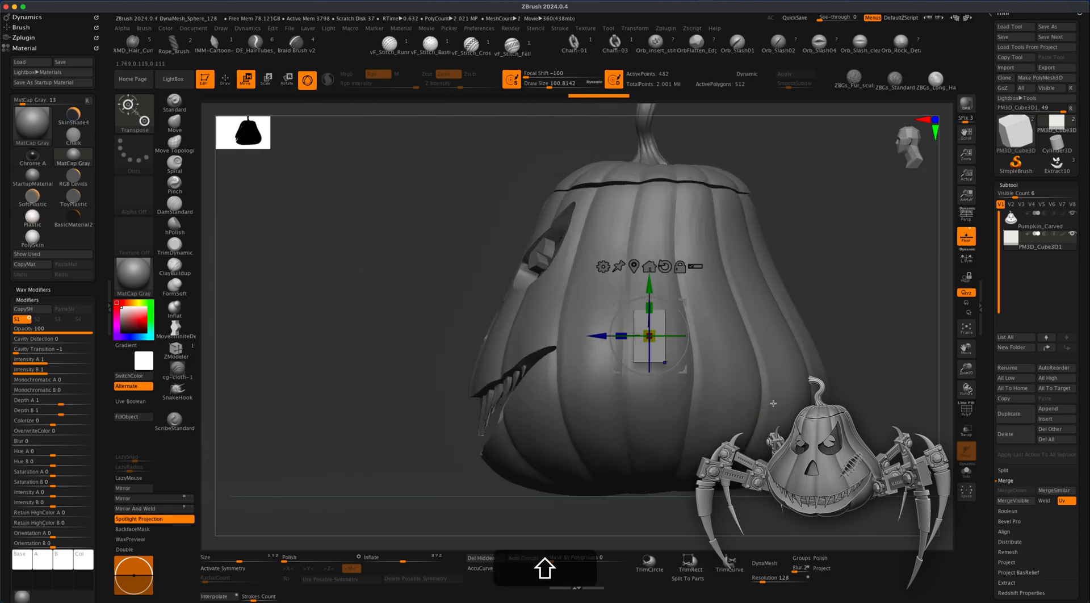
pyautogui.keyDown('shift'); pyautogui.moveTo(861, 386); pyautogui.dragTo(851, 390); pyautogui.keyUp('shift')
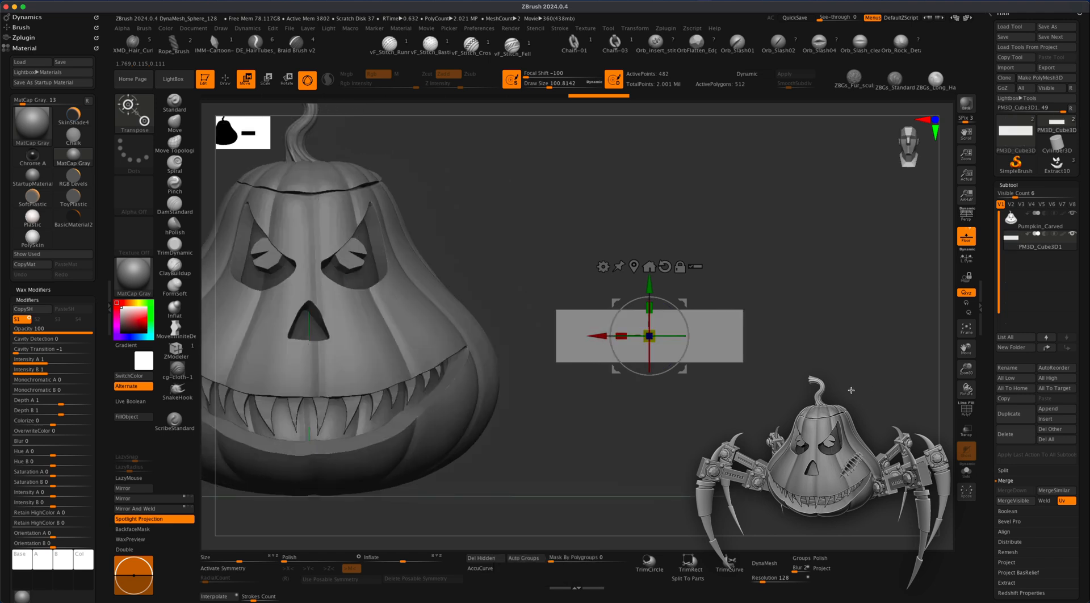
pyautogui.click(963, 415)
pyautogui.moveTo(775, 366)
pyautogui.mouseDown()
pyautogui.moveTo(783, 404)
pyautogui.moveTo(792, 381)
pyautogui.moveTo(778, 375)
pyautogui.mouseUp()
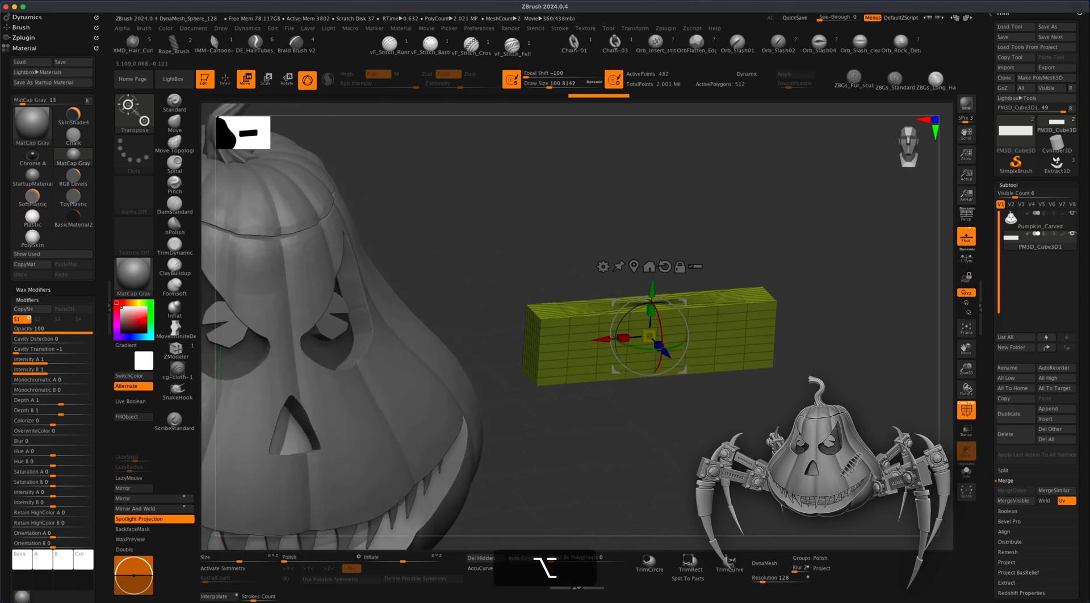
# - ZRemesh the bar with a target polygon count of 0.5, with DetectEdges on and Adapt off
pyautogui.moveTo(1081, 498); pyautogui.dragTo(1084, 437)
pyautogui.click(1012, 465)
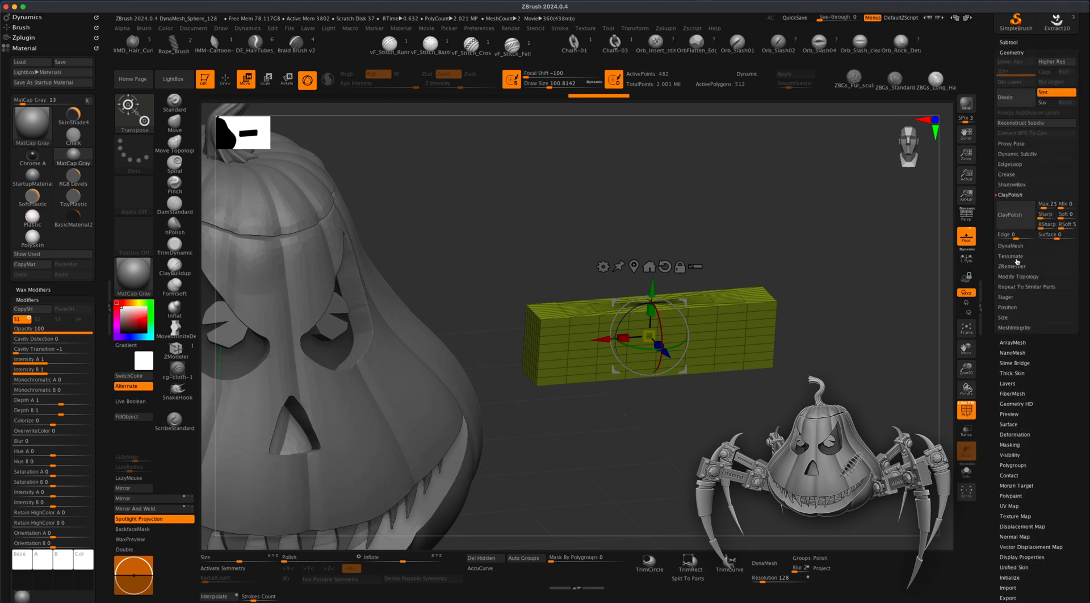
pyautogui.click(1015, 267)
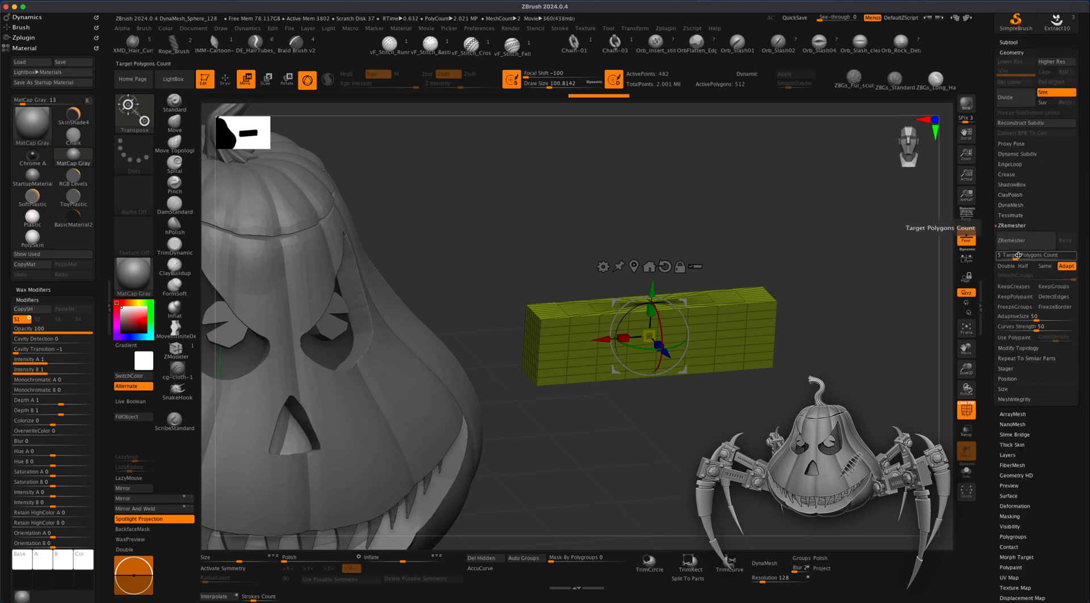
pyautogui.click(1018, 255)
pyautogui.write('.')
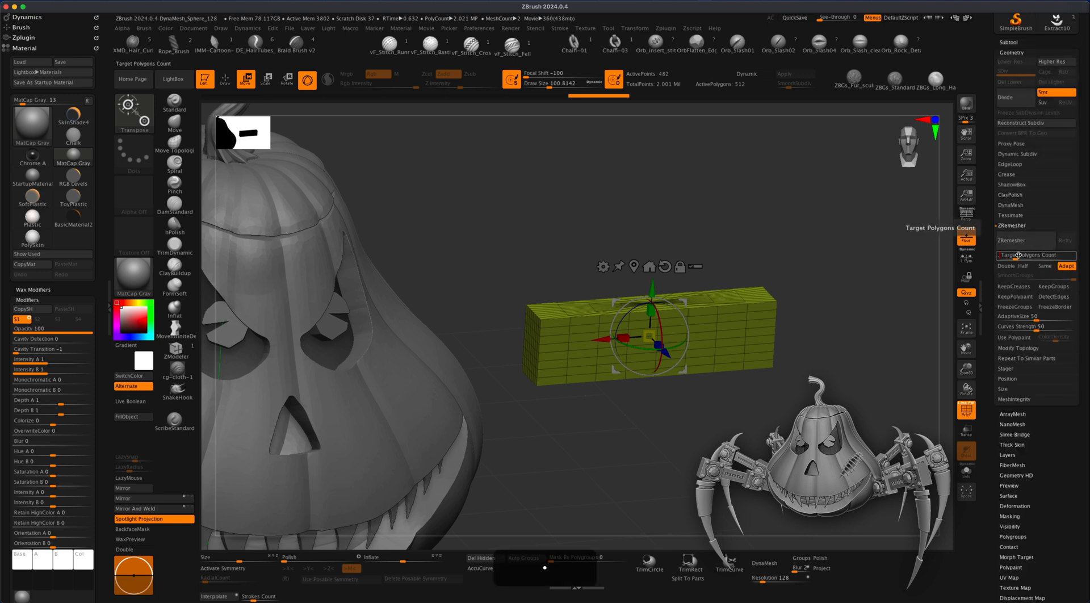
pyautogui.write('5')
pyautogui.press('Return')
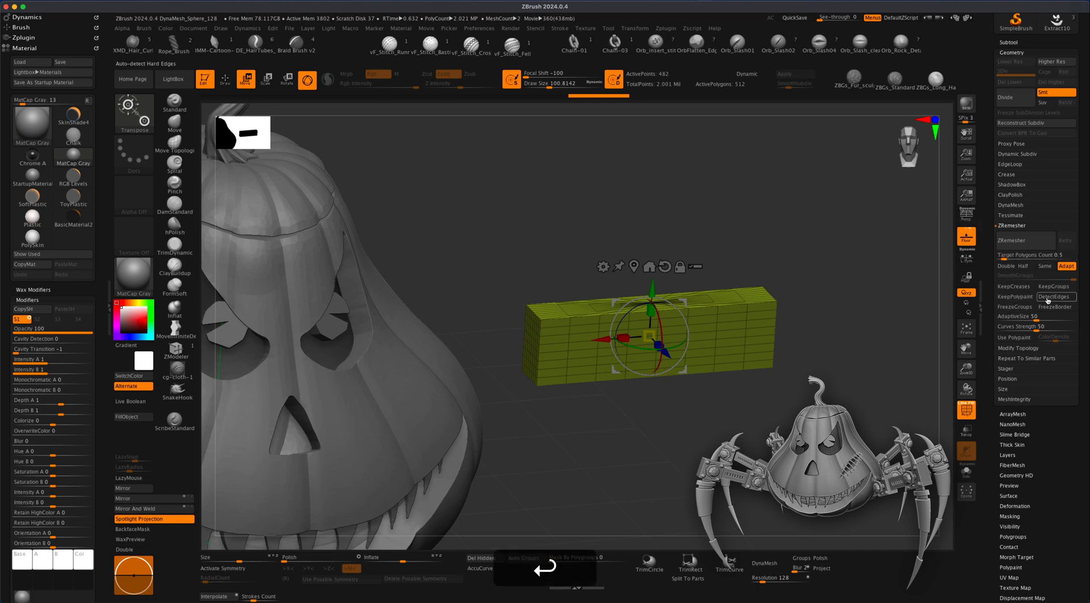
pyautogui.click(1047, 300)
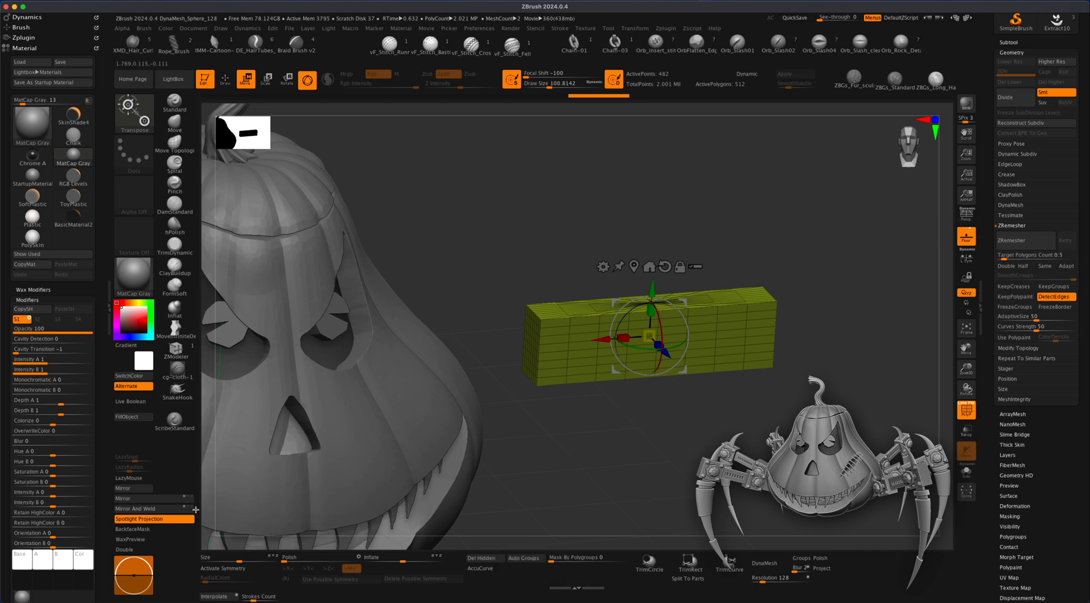
pyautogui.click(1010, 241)
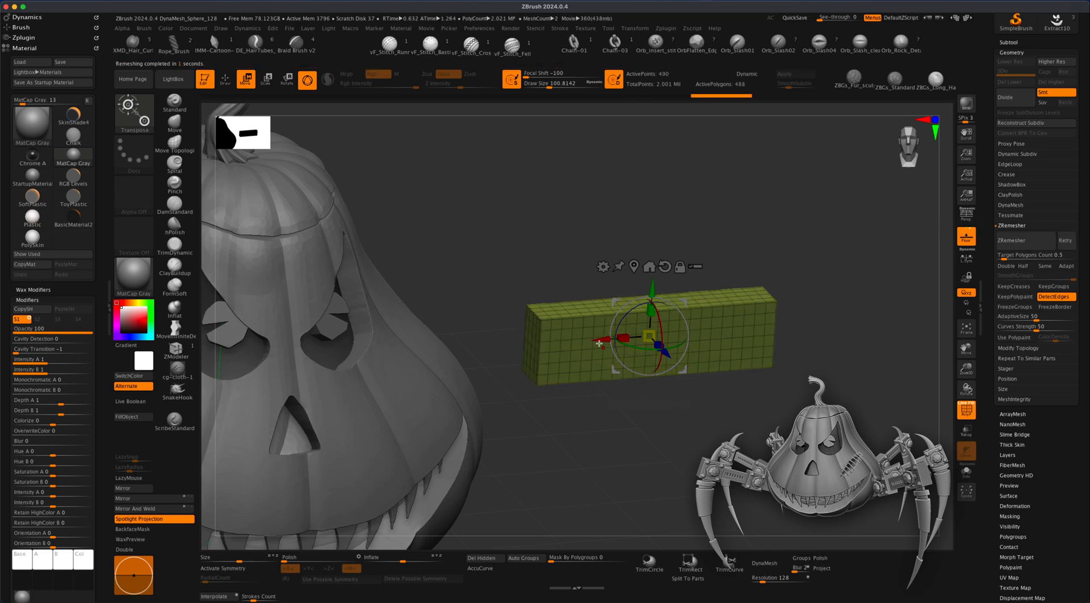
# - Reduce the bar to a few large polygons by running ZRemesher repeatedly with the Half option
pyautogui.moveTo(582, 418)
pyautogui.mouseDown()
pyautogui.moveTo(592, 438)
pyautogui.moveTo(539, 419)
pyautogui.moveTo(584, 406)
pyautogui.mouseUp()
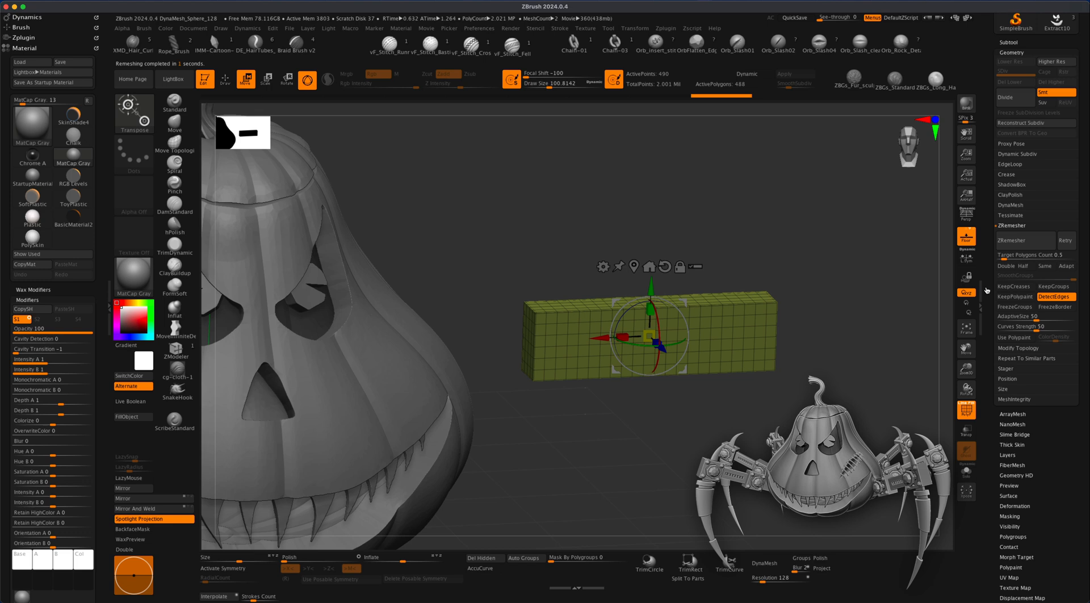
pyautogui.click(1024, 266)
pyautogui.click(1017, 240)
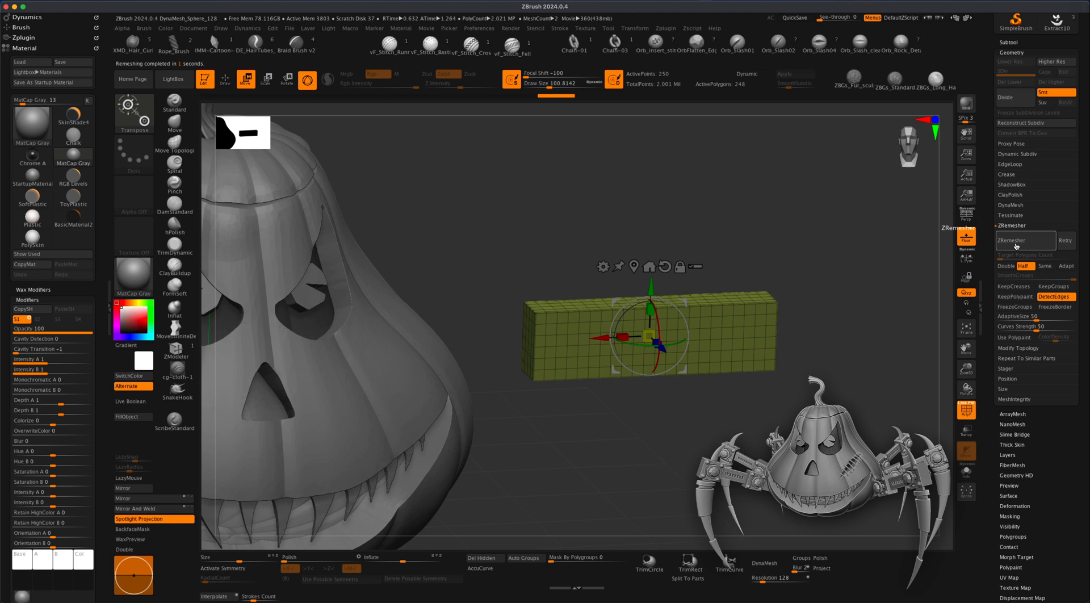
pyautogui.click(1016, 245)
pyautogui.click(1016, 242)
pyautogui.click(1016, 245)
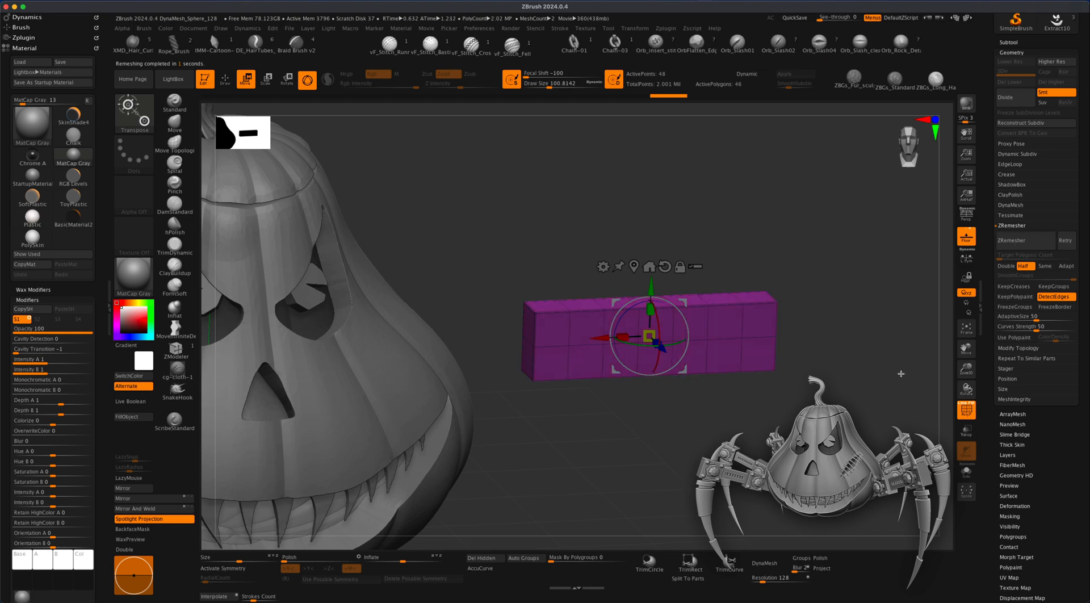
# - Rotate the bar beside the pumpkin so its outer end tilts upward
pyautogui.moveTo(397, 455); pyautogui.dragTo(665, 393)
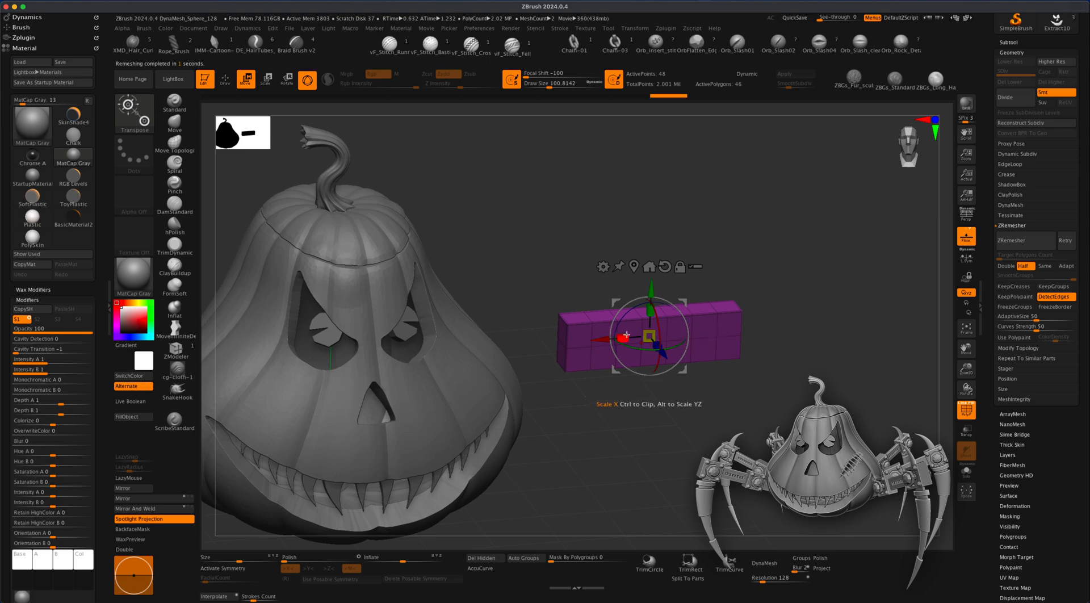
pyautogui.moveTo(851, 362); pyautogui.dragTo(781, 408)
pyautogui.keyDown('alt'); pyautogui.moveTo(701, 433); pyautogui.dragTo(601, 353); pyautogui.keyUp('alt')
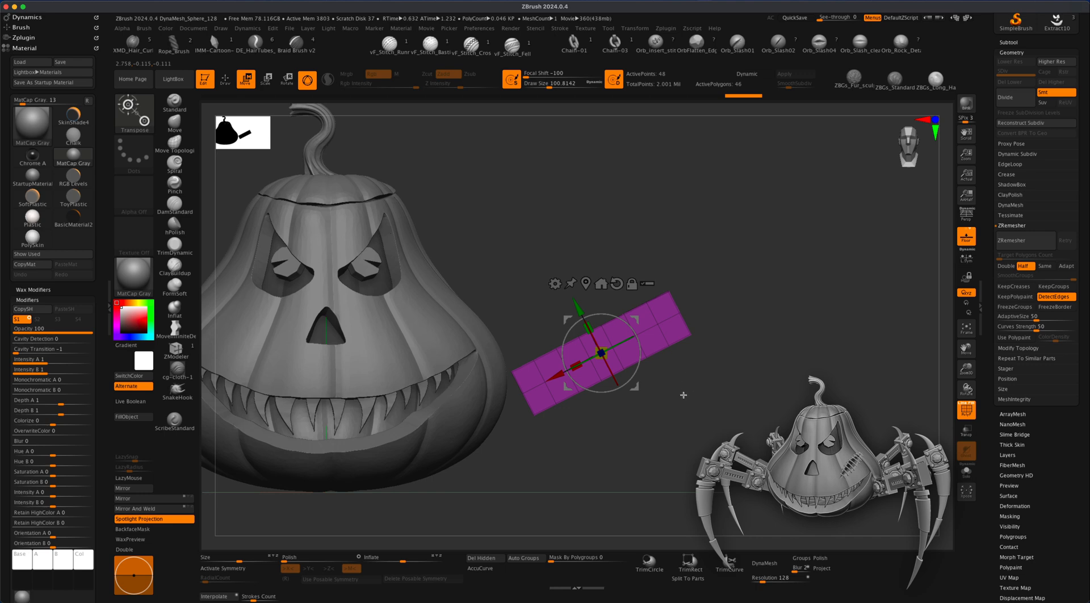
pyautogui.keyDown('alt'); pyautogui.moveTo(704, 407); pyautogui.dragTo(726, 375); pyautogui.keyUp('alt')
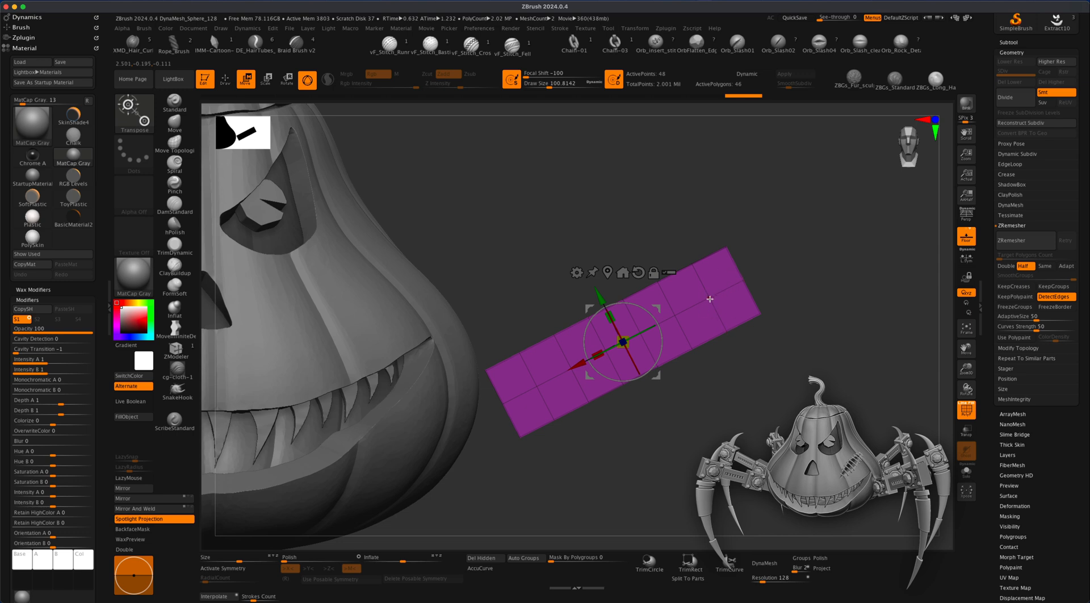
# - With ZModeler's Split point action targeting a single point, make an octagonal polygroup at each end of the bar's front face
pyautogui.click(176, 349)
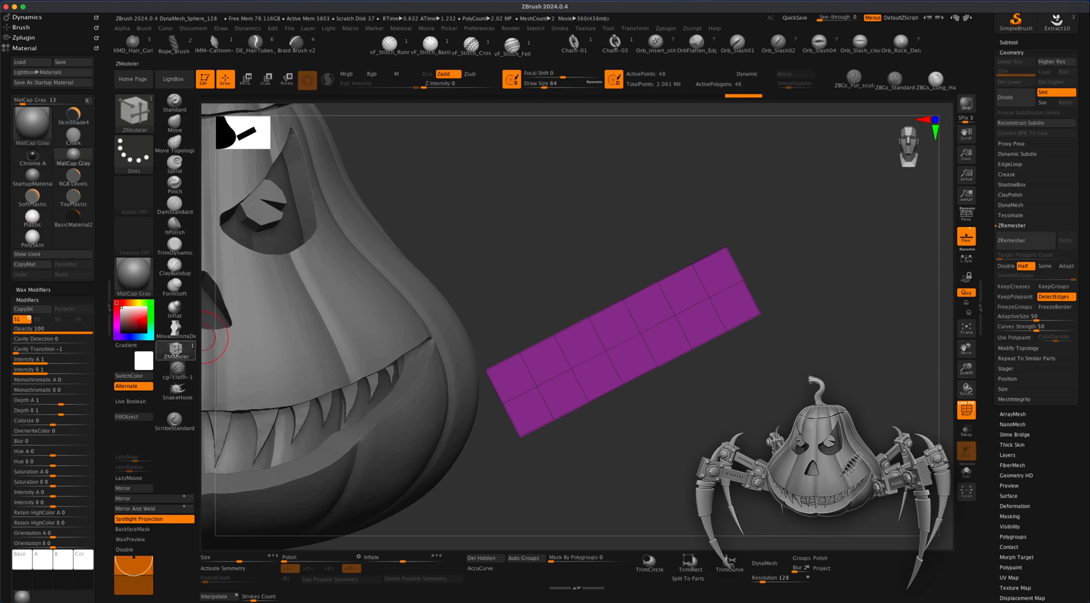
pyautogui.press('space')
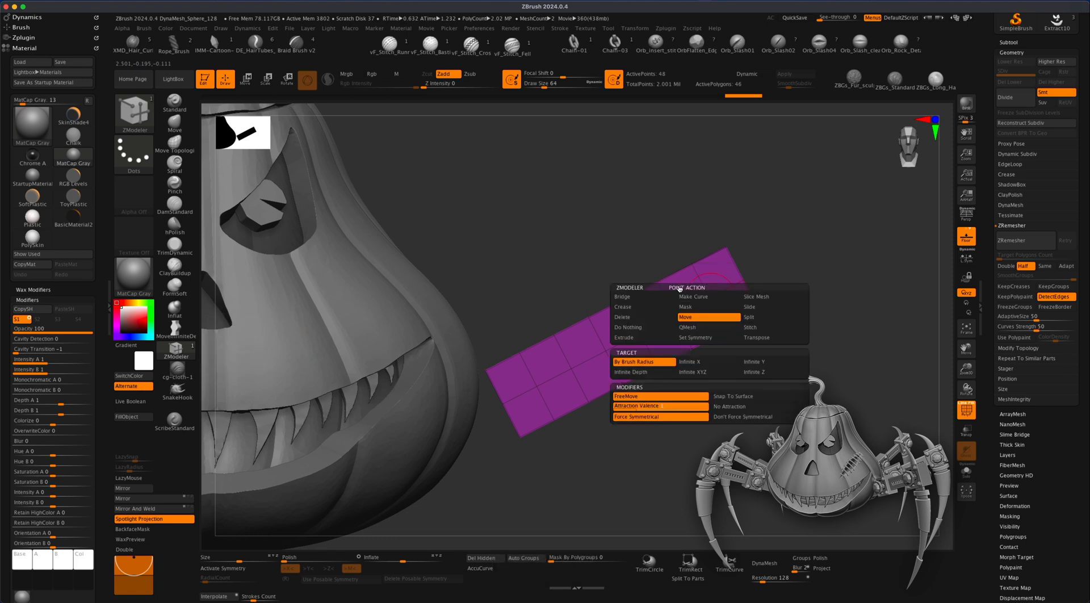
pyautogui.click(753, 318)
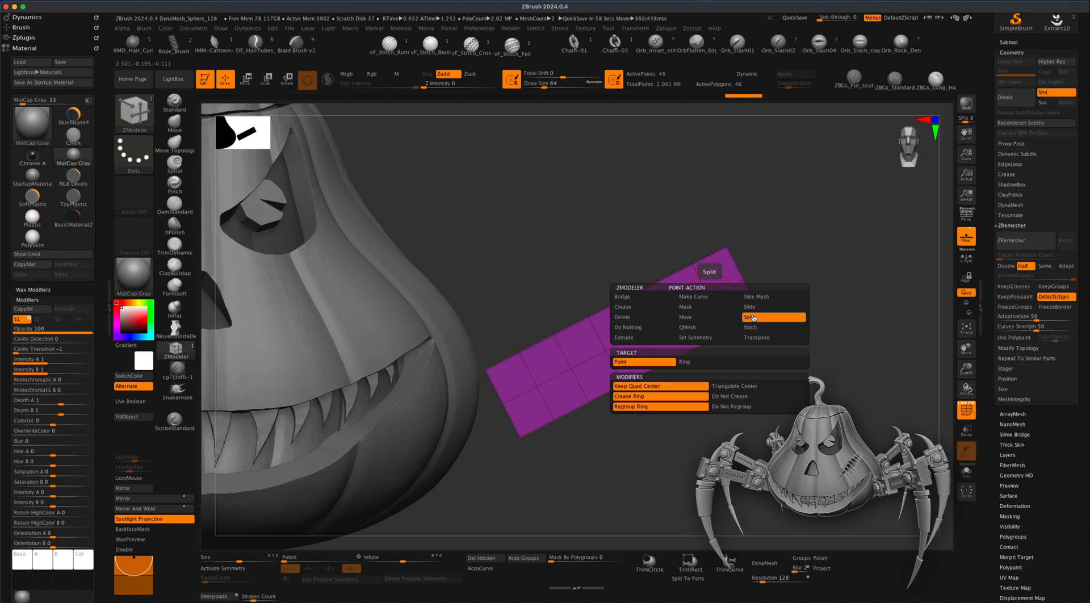
pyautogui.click(623, 362)
pyautogui.moveTo(708, 299); pyautogui.dragTo(720, 327)
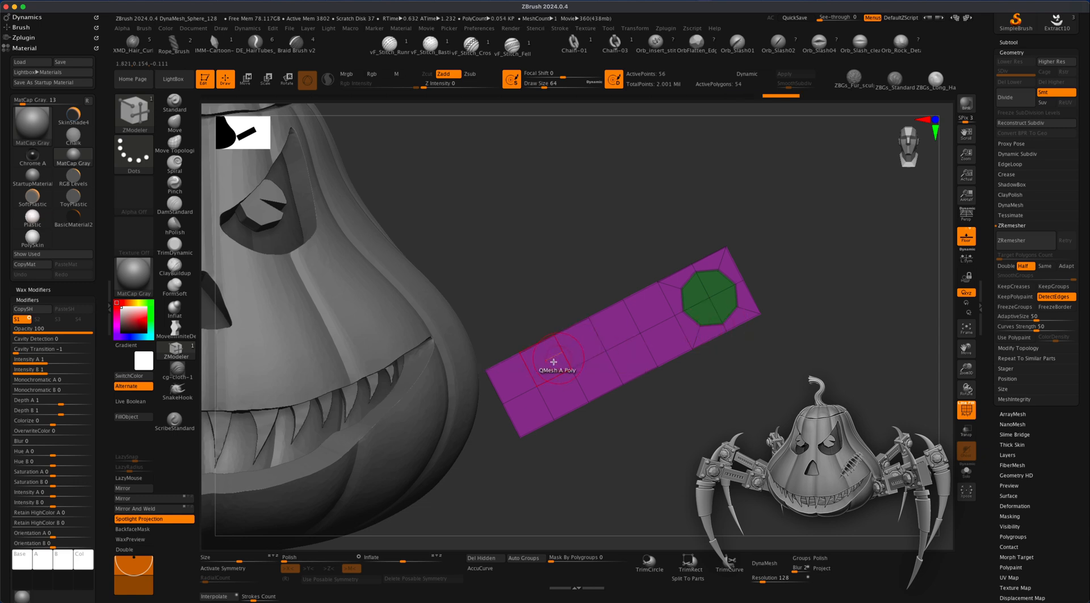
pyautogui.click(539, 388)
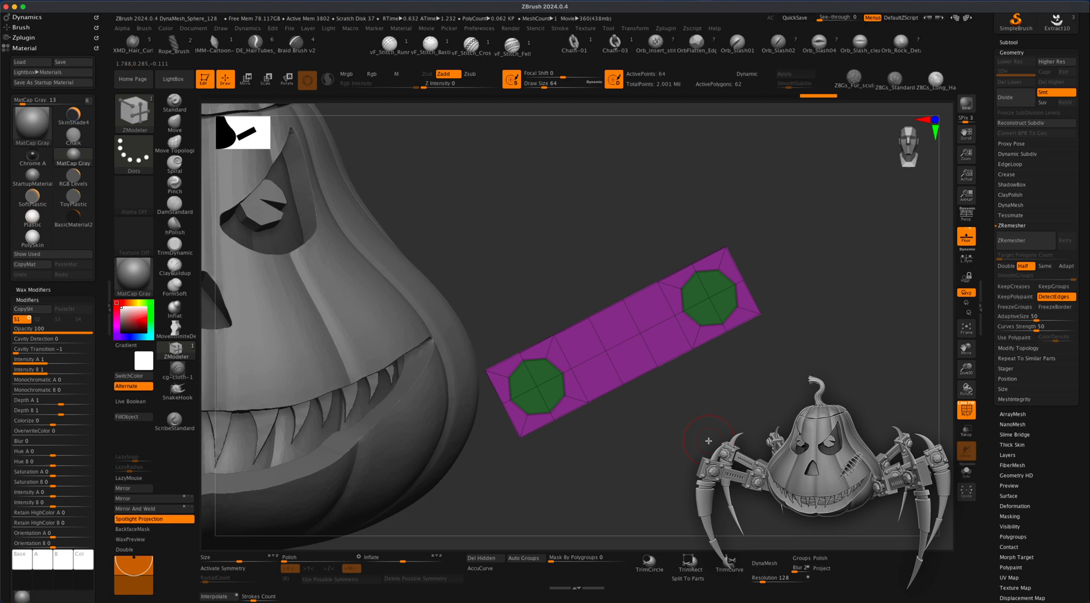
# - Split the matching points near both ends of the bar's back face into octagons
pyautogui.moveTo(741, 411); pyautogui.dragTo(665, 335)
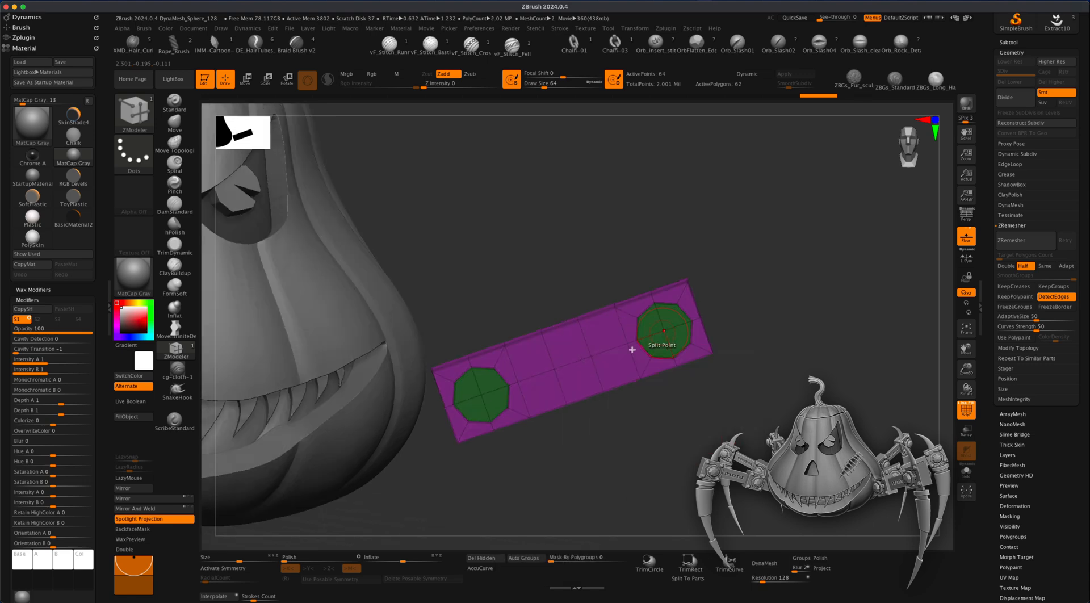
pyautogui.moveTo(754, 396); pyautogui.dragTo(670, 407)
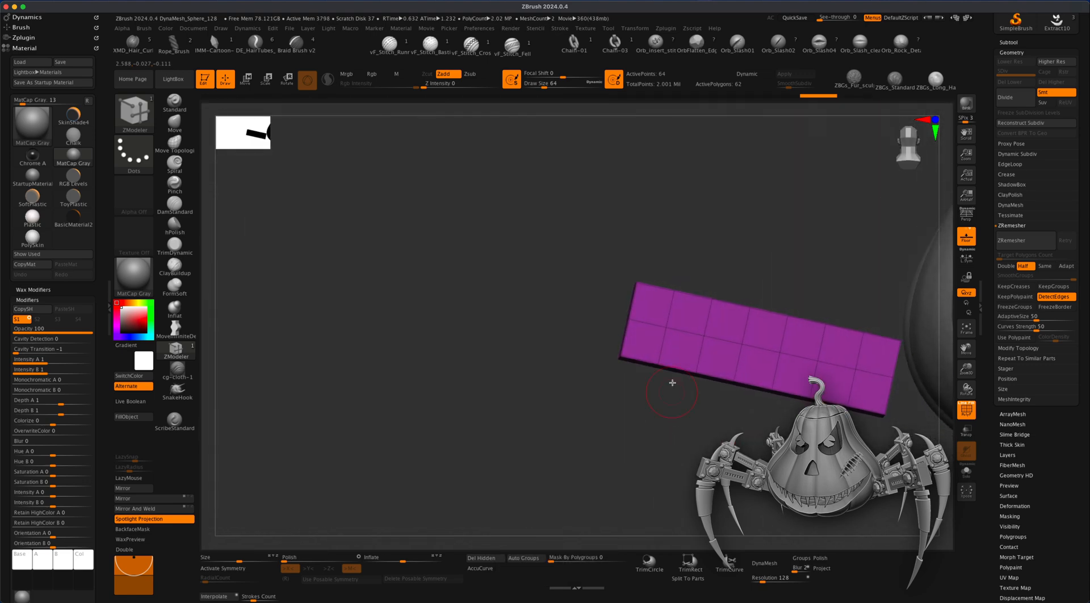
pyautogui.click(666, 328)
pyautogui.click(856, 371)
# - QMesh the octagons with the Polygroup All target through the bar to cut a hole at each end
pyautogui.moveTo(647, 432); pyautogui.dragTo(511, 457)
pyautogui.press('space')
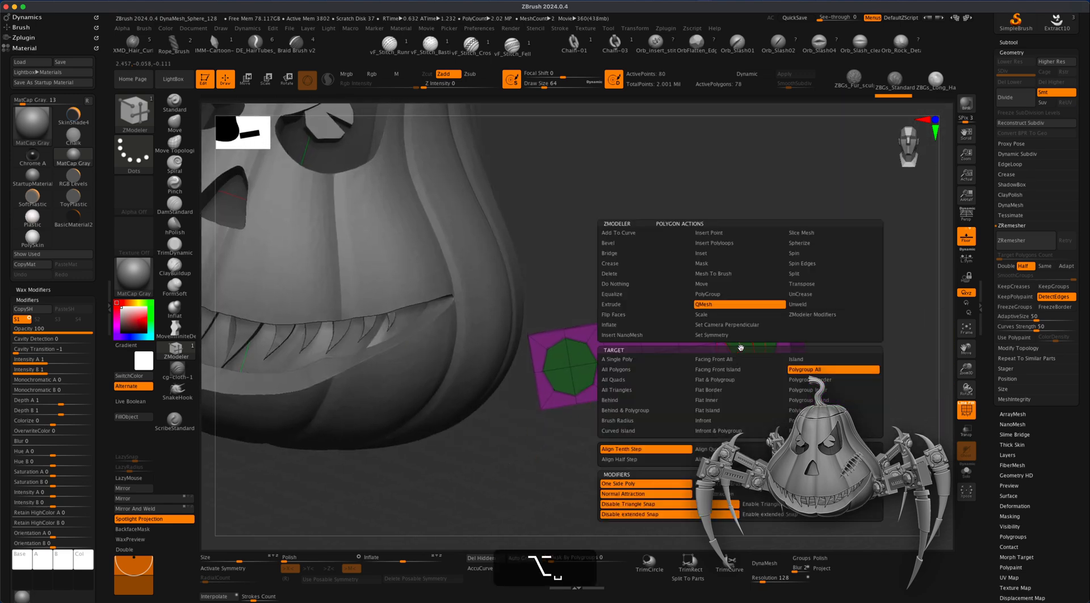
pyautogui.click(711, 309)
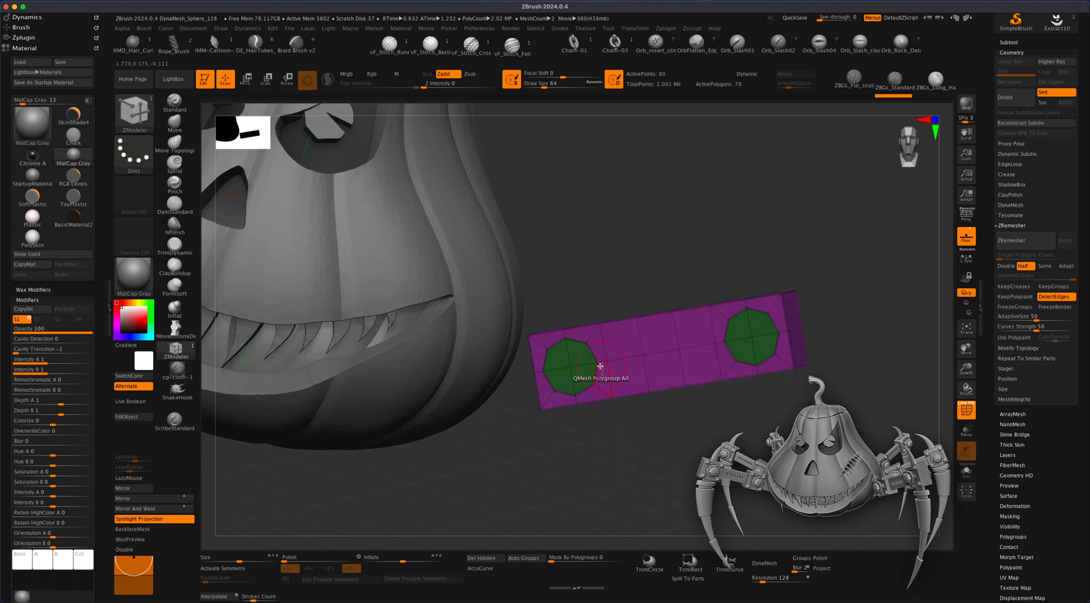
pyautogui.moveTo(696, 448); pyautogui.dragTo(690, 455)
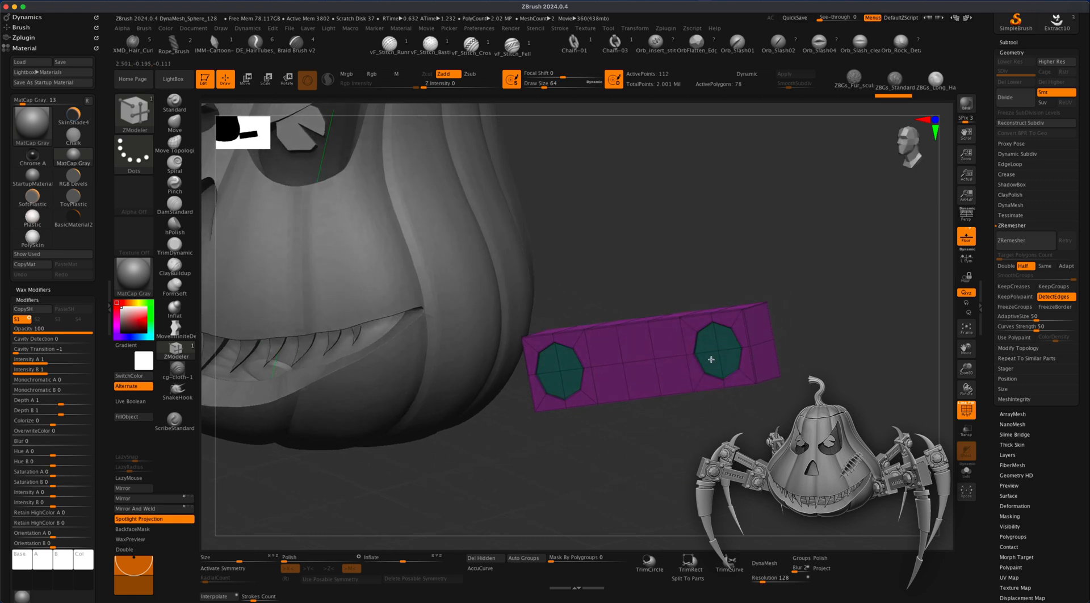
pyautogui.click(744, 353)
# - Compare the holed bar with the pumpkin from the front, and open the ZModeler action options over the middle of the bar
pyautogui.moveTo(659, 460); pyautogui.dragTo(545, 446)
pyautogui.keyDown('alt'); pyautogui.keyDown('shift'); pyautogui.moveTo(764, 489); pyautogui.dragTo(710, 431); pyautogui.keyUp('shift'); pyautogui.keyUp('alt')
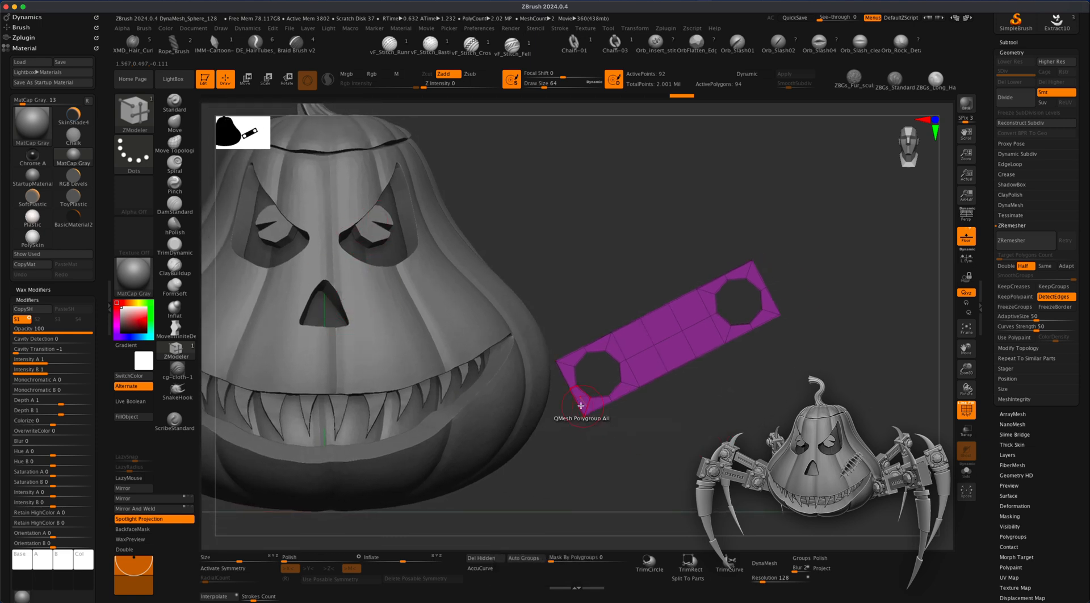
pyautogui.keyDown('alt'); pyautogui.moveTo(655, 451); pyautogui.dragTo(697, 454); pyautogui.keyUp('alt')
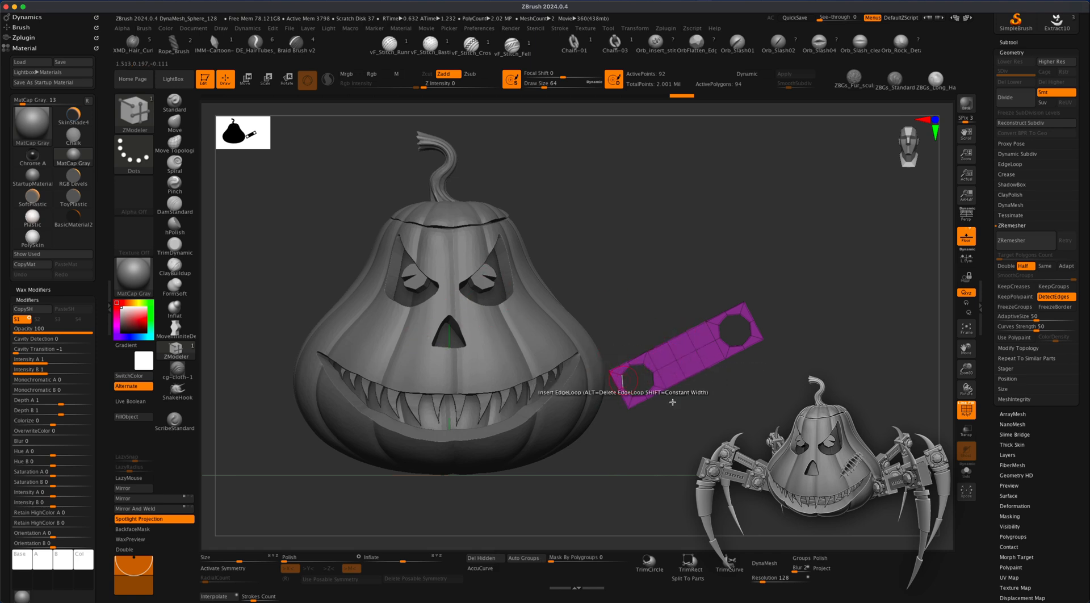
pyautogui.moveTo(703, 419)
pyautogui.keyDown('alt'); pyautogui.mouseDown()
pyautogui.moveTo(739, 460)
pyautogui.moveTo(704, 431)
pyautogui.mouseUp(); pyautogui.keyUp('alt')
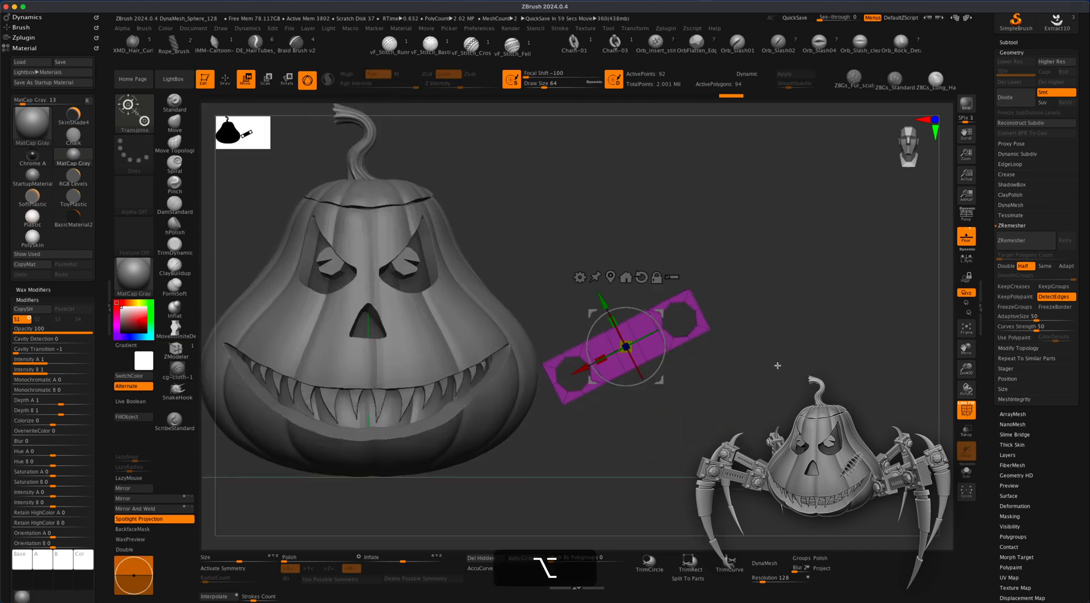
pyautogui.moveTo(776, 365)
pyautogui.keyDown('alt'); pyautogui.mouseDown()
pyautogui.moveTo(754, 401)
pyautogui.moveTo(705, 412)
pyautogui.moveTo(699, 448)
pyautogui.mouseUp(); pyautogui.keyUp('alt')
pyautogui.click(176, 349)
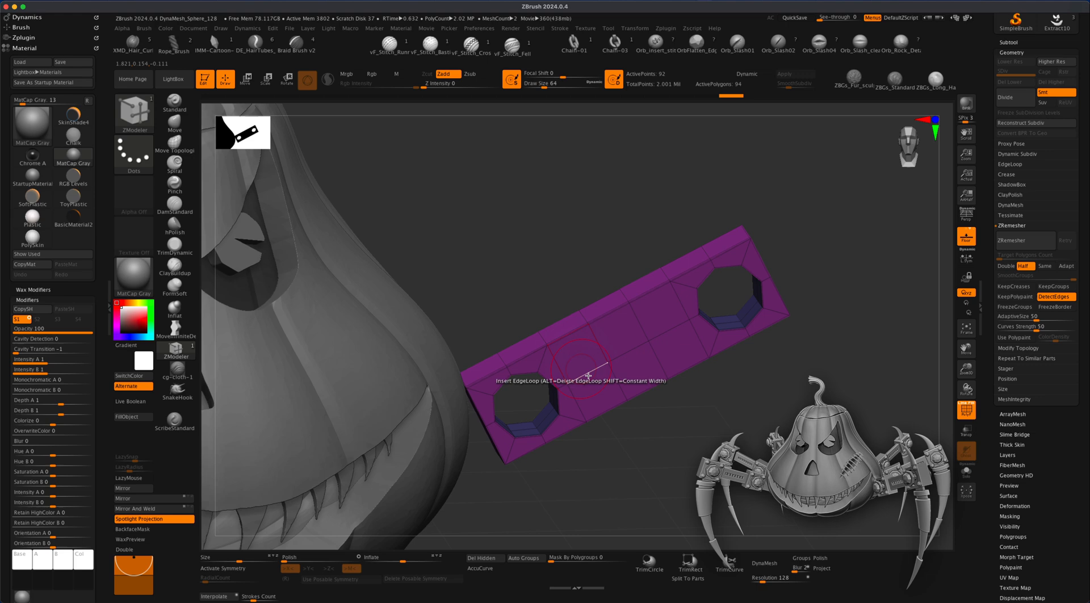
pyautogui.press('space')
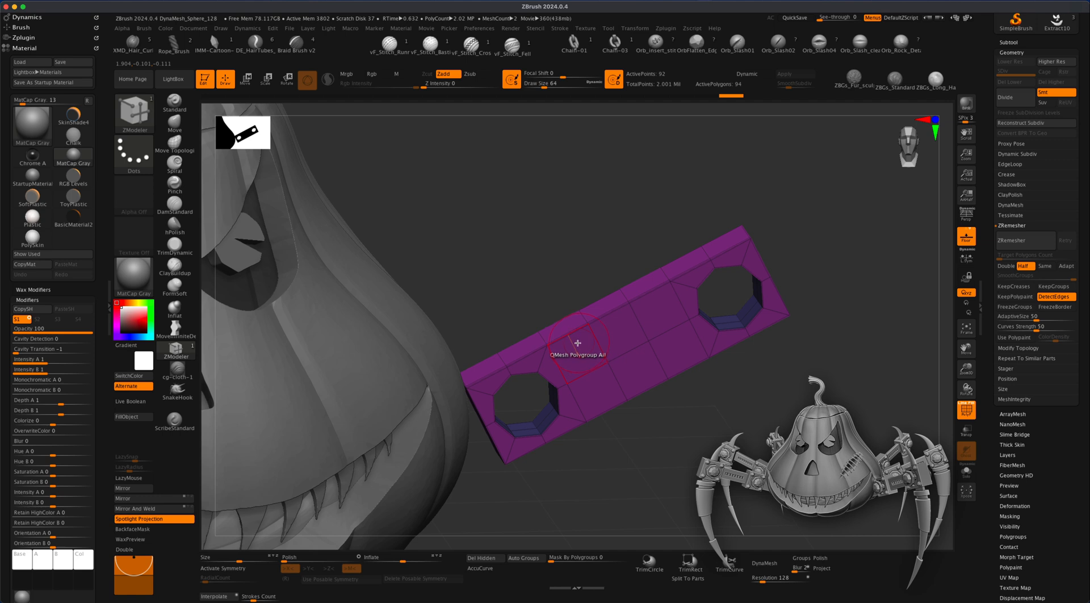
# - Assign the link's middle section between the two end blocks to its own polygroup with the ZModeler PolyGroup action on Polyloop
pyautogui.press('space')
pyautogui.click(575, 295)
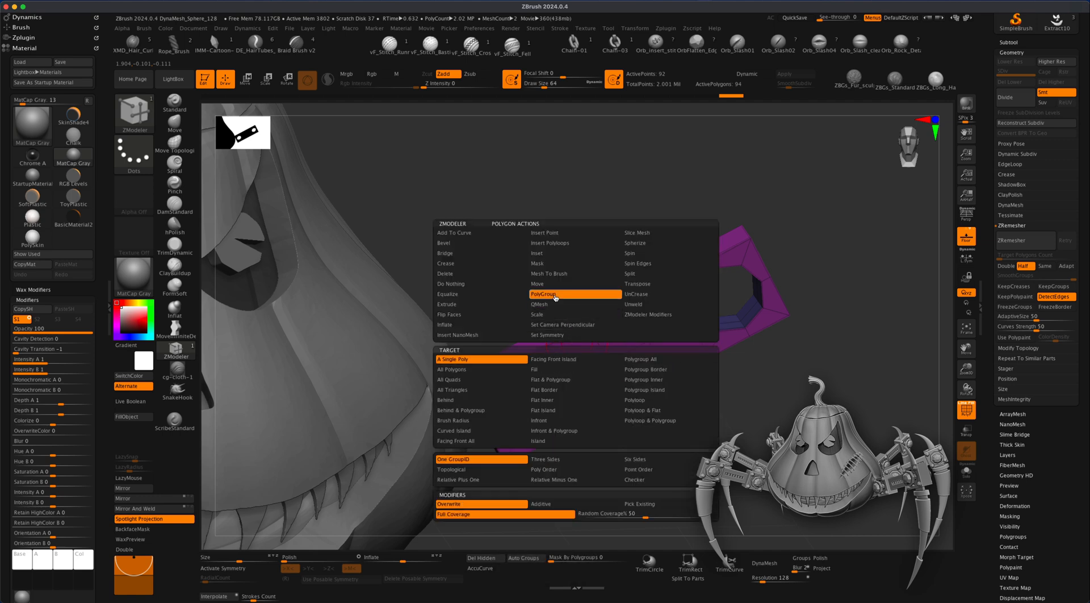
pyautogui.click(636, 401)
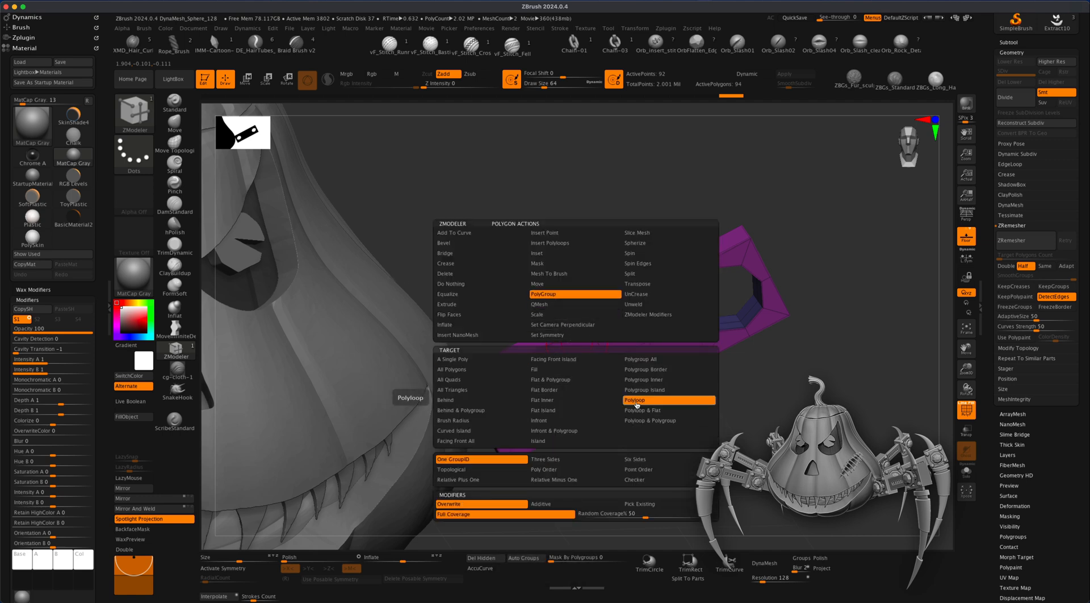
pyautogui.moveTo(573, 345); pyautogui.dragTo(655, 304)
pyautogui.click(655, 304)
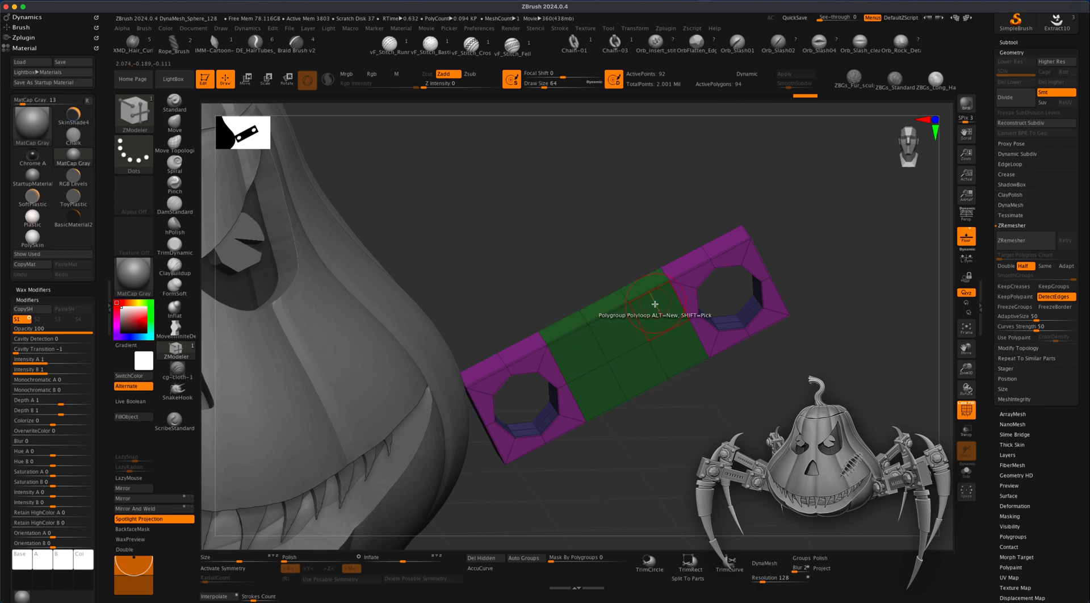
# - Extrude the link's middle section inward with Polygroup All so it is thinner than the end blocks
pyautogui.moveTo(696, 402)
pyautogui.mouseDown()
pyautogui.moveTo(647, 366)
pyautogui.moveTo(712, 409)
pyautogui.moveTo(690, 408)
pyautogui.moveTo(694, 396)
pyautogui.mouseUp()
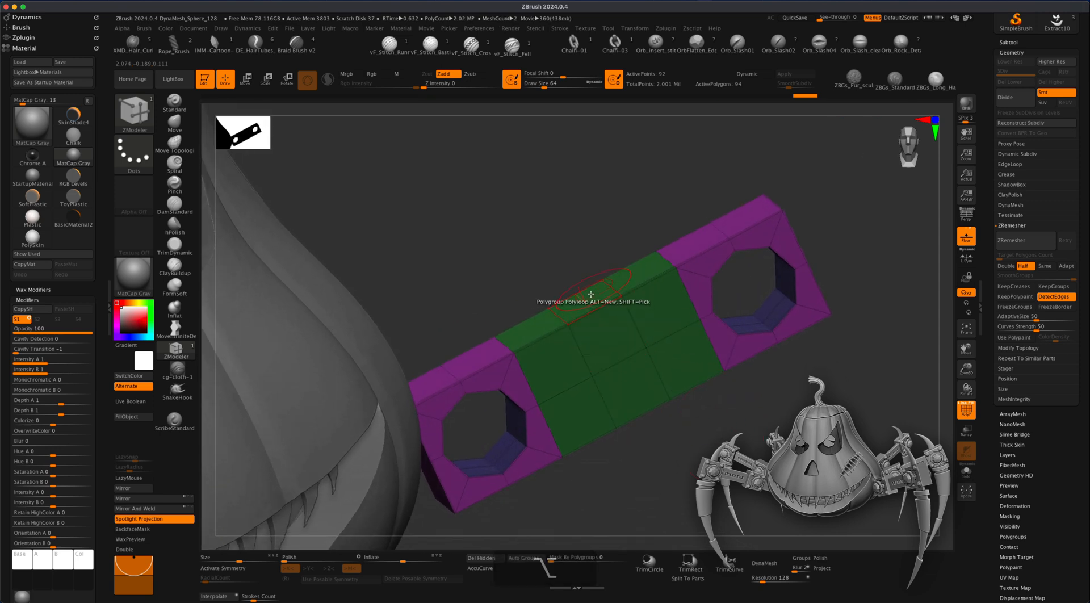
pyautogui.press('space')
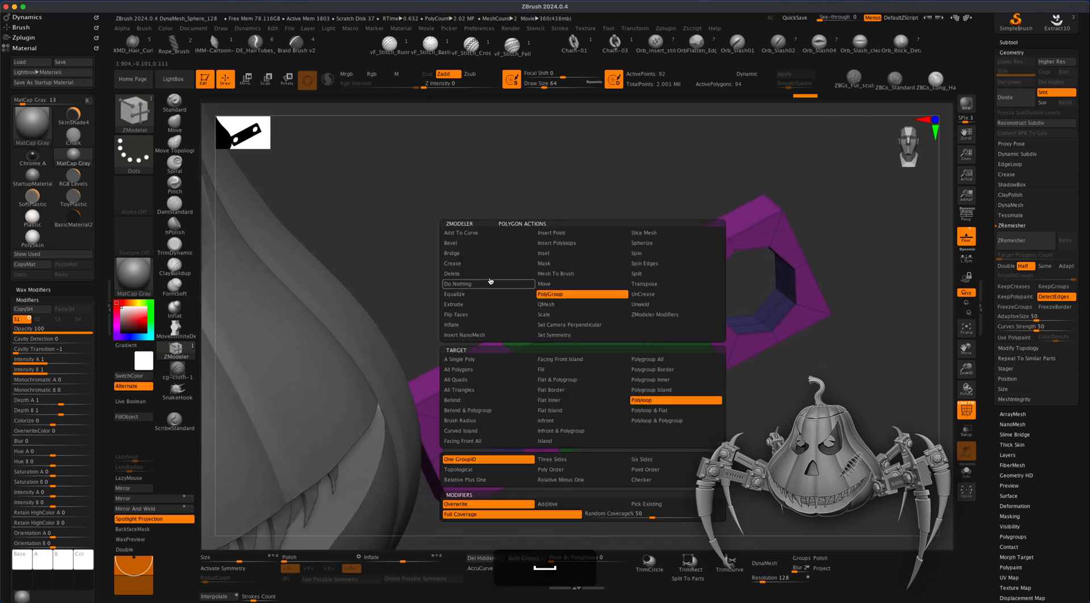
pyautogui.click(474, 306)
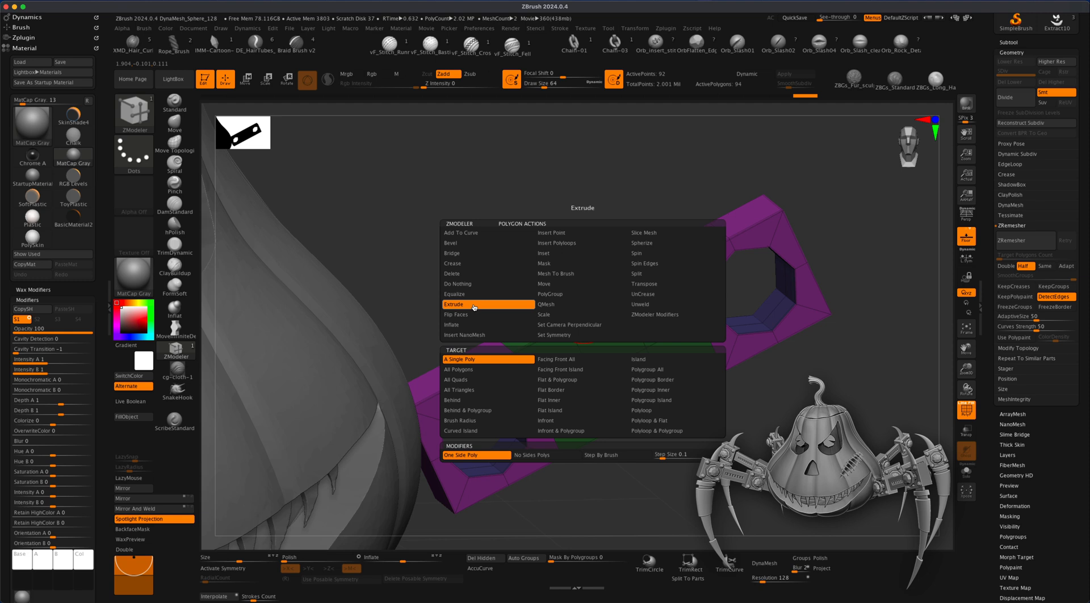
pyautogui.click(638, 359)
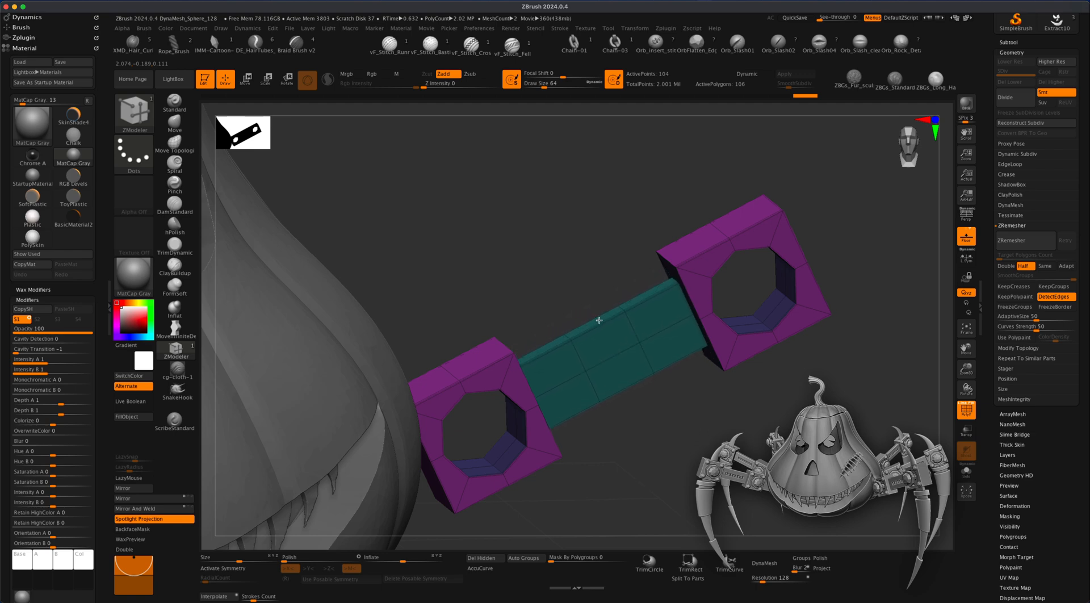
# - Mark the broad flat faces of the link's middle section as a temporary polygroup
pyautogui.moveTo(746, 451); pyautogui.dragTo(673, 430)
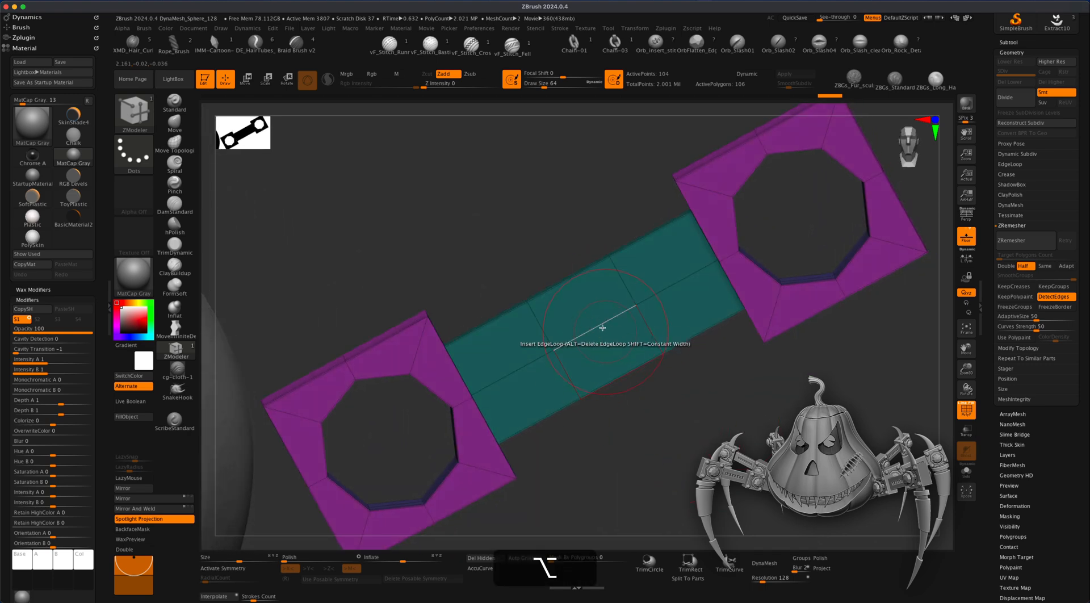
pyautogui.moveTo(652, 274)
pyautogui.keyDown('alt'); pyautogui.mouseDown()
pyautogui.moveTo(495, 363)
pyautogui.moveTo(657, 326)
pyautogui.mouseUp(); pyautogui.keyUp('alt')
pyautogui.moveTo(755, 391); pyautogui.dragTo(658, 372)
pyautogui.keyDown('alt'); pyautogui.moveTo(646, 273); pyautogui.dragTo(621, 299); pyautogui.keyUp('alt')
pyautogui.moveTo(697, 381)
pyautogui.keyDown('alt'); pyautogui.mouseDown()
pyautogui.moveTo(717, 340)
pyautogui.moveTo(682, 309)
pyautogui.mouseUp(); pyautogui.keyUp('alt')
pyautogui.moveTo(504, 426)
pyautogui.mouseDown()
pyautogui.moveTo(569, 421)
pyautogui.moveTo(595, 431)
pyautogui.moveTo(616, 380)
pyautogui.mouseUp()
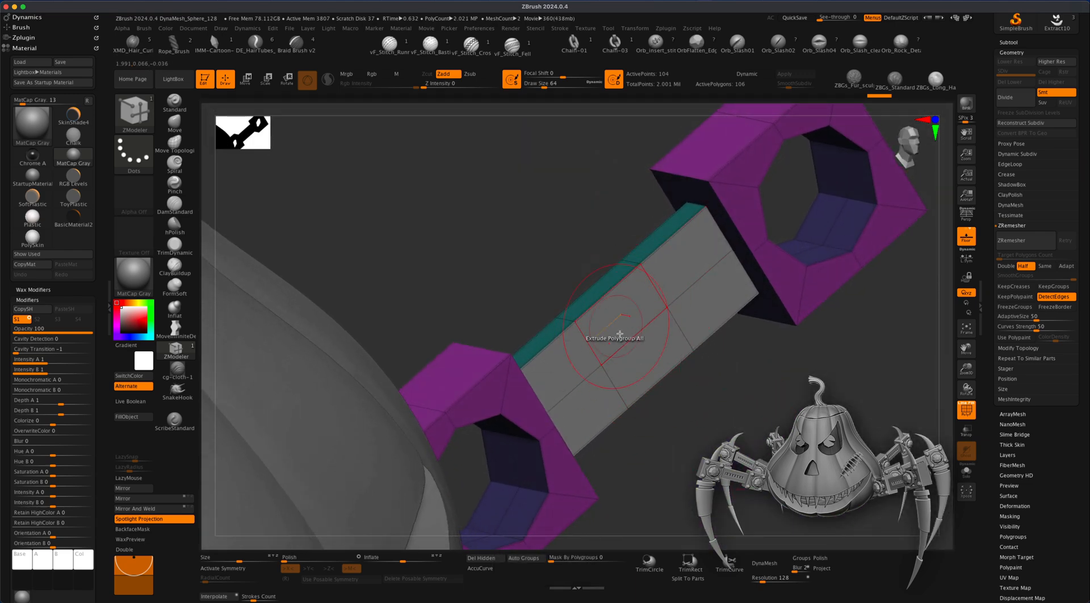
# - Inset the marked broad face of the middle section with the A Poly target to form a narrow inner strip
pyautogui.moveTo(709, 408); pyautogui.dragTo(698, 409)
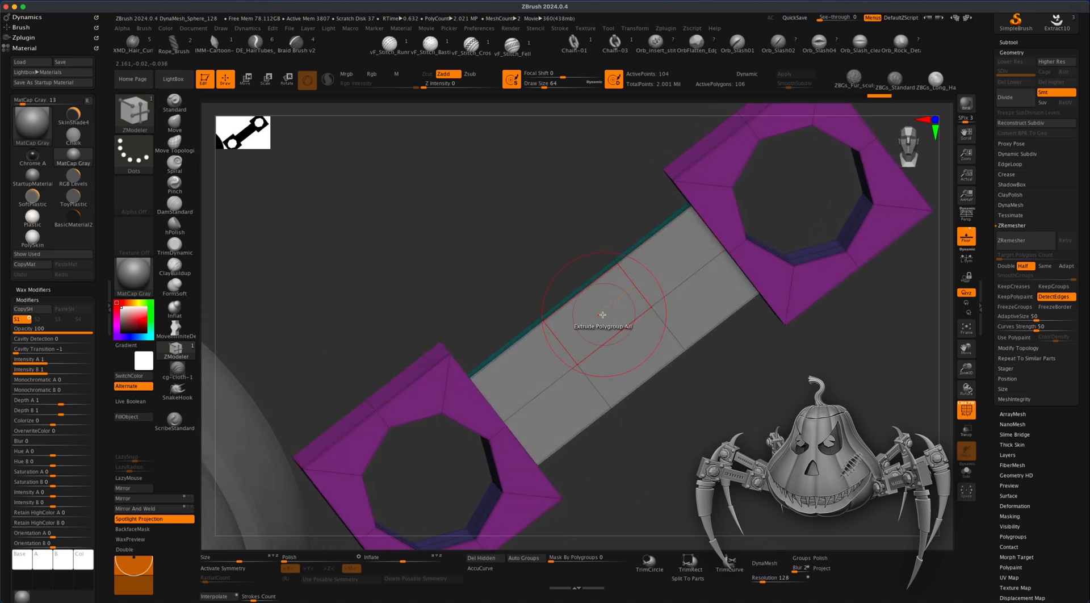
pyautogui.press('space')
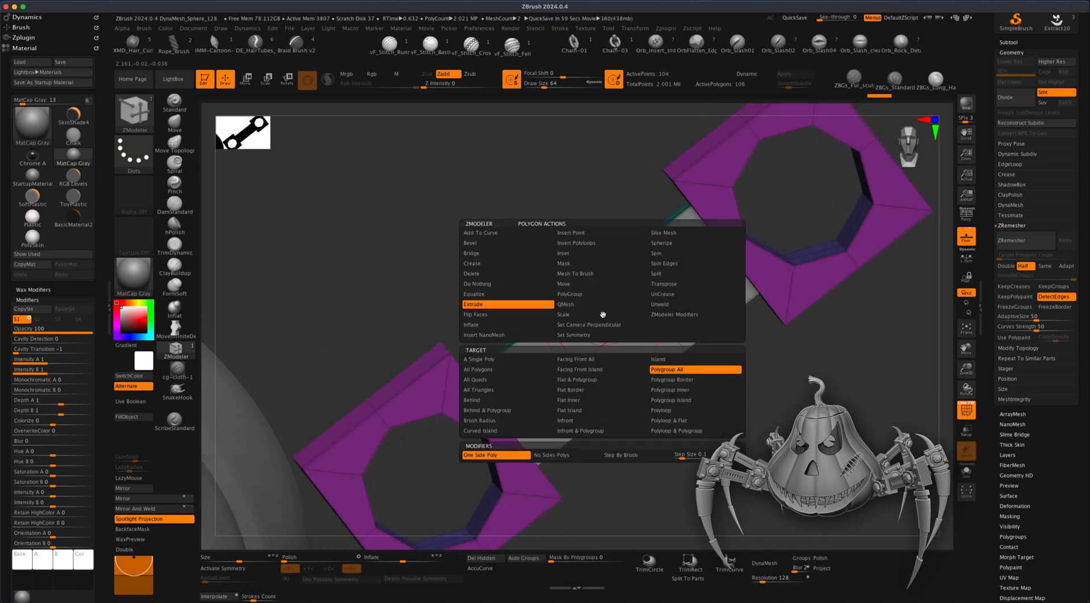
pyautogui.click(595, 253)
pyautogui.click(509, 360)
pyautogui.moveTo(613, 319); pyautogui.dragTo(608, 323)
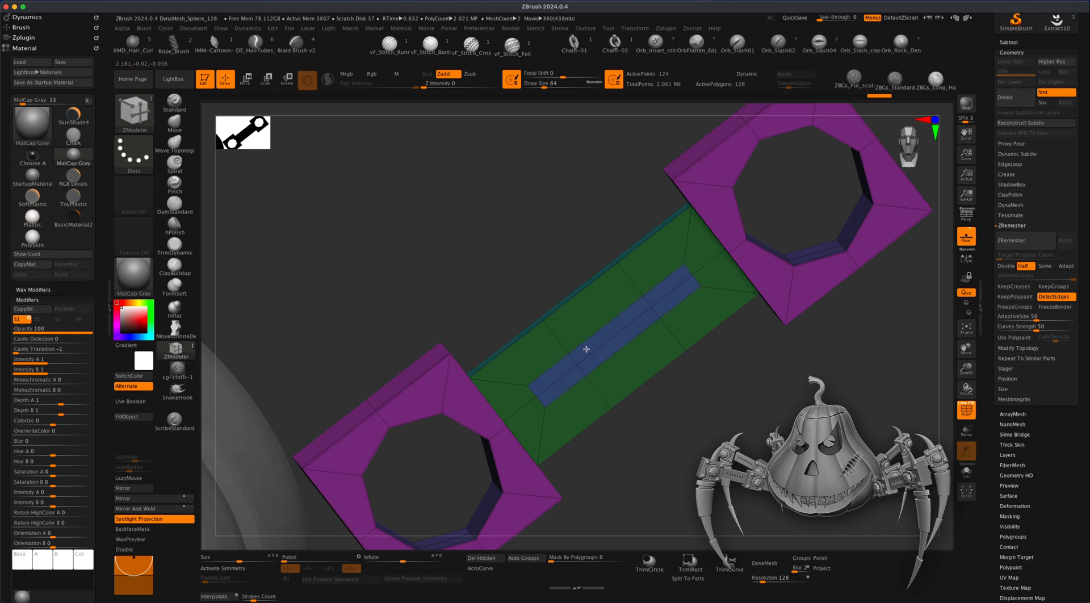
# - Extrude the narrow inner strip inward with Polygroup All to cut a recessed slot into the middle section
pyautogui.moveTo(586, 349)
pyautogui.mouseDown(button='right')
pyautogui.moveTo(713, 449)
pyautogui.moveTo(574, 355)
pyautogui.mouseUp(button='right')
pyautogui.press('space')
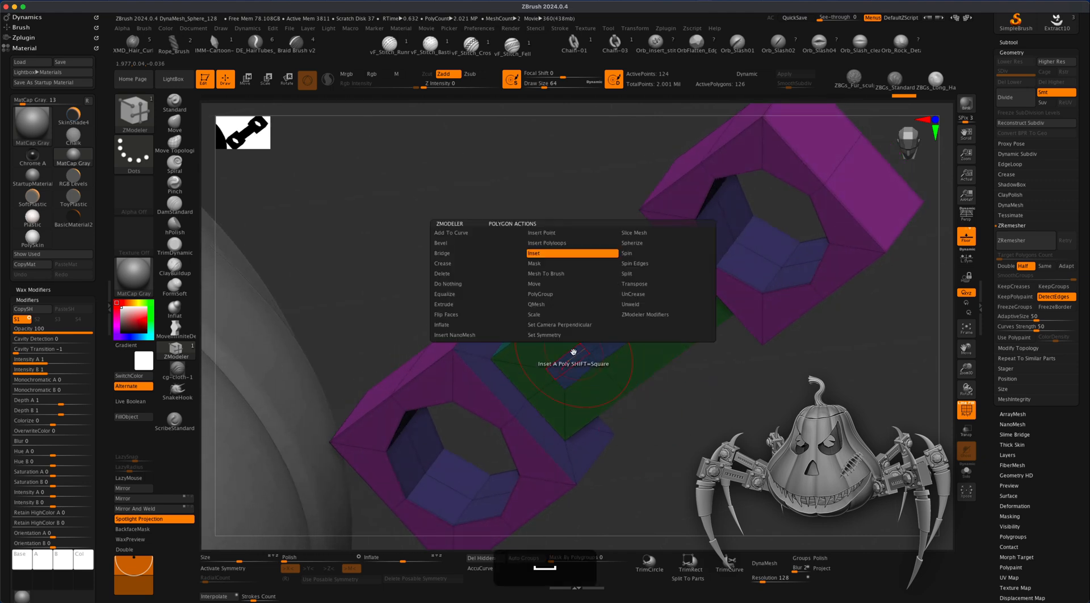
pyautogui.click(479, 304)
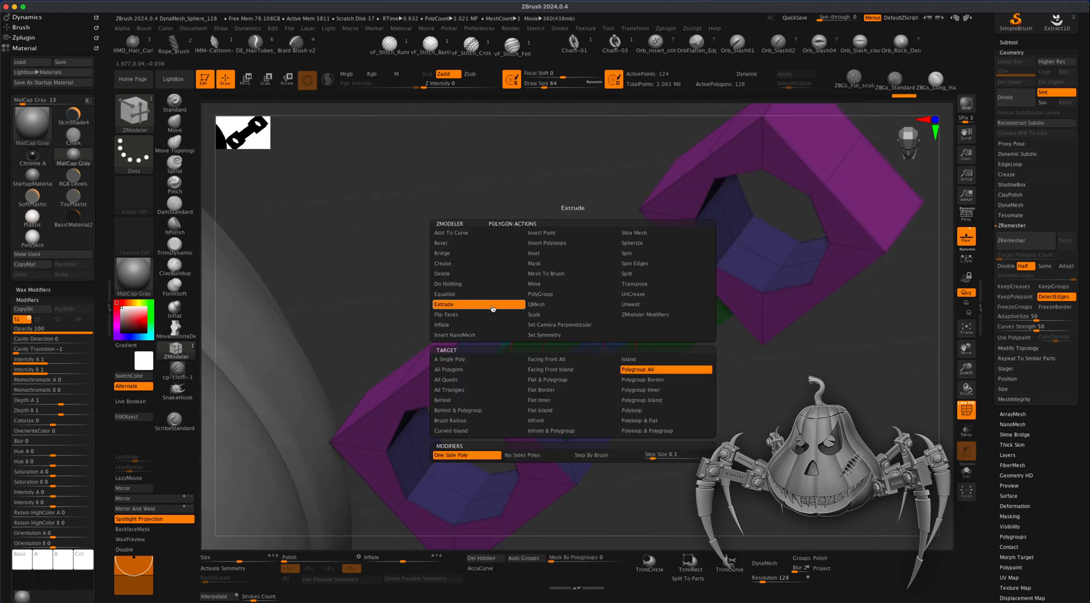
pyautogui.click(651, 370)
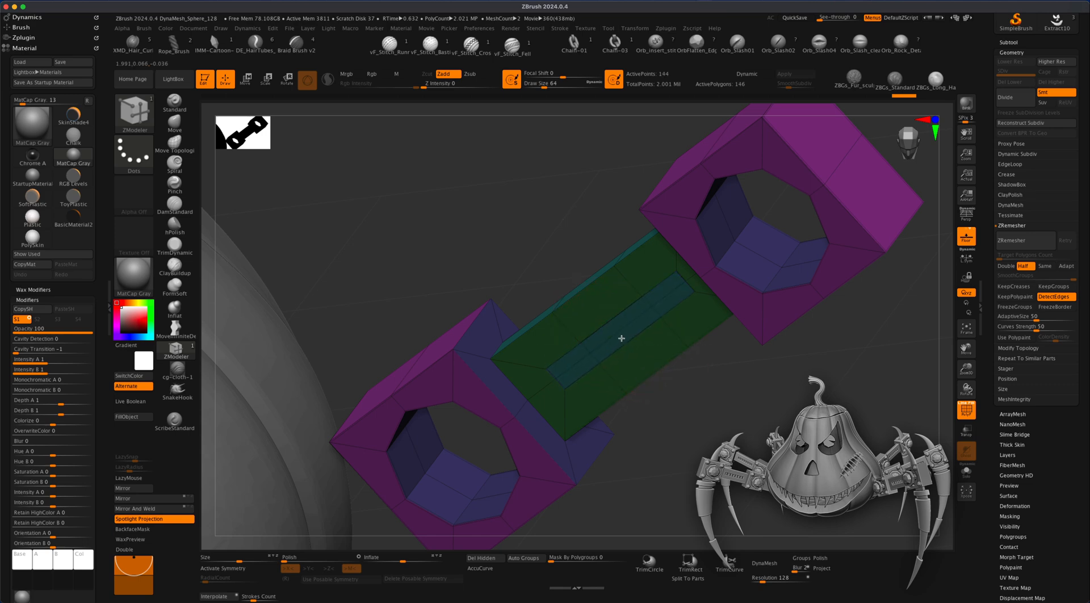
pyautogui.moveTo(627, 327); pyautogui.dragTo(716, 434)
# - Bevel the central edge loop inside both octagonal holes with EdgeLoop Complete to form a band in each
pyautogui.keyDown('alt'); pyautogui.moveTo(681, 401); pyautogui.dragTo(702, 458); pyautogui.keyUp('alt')
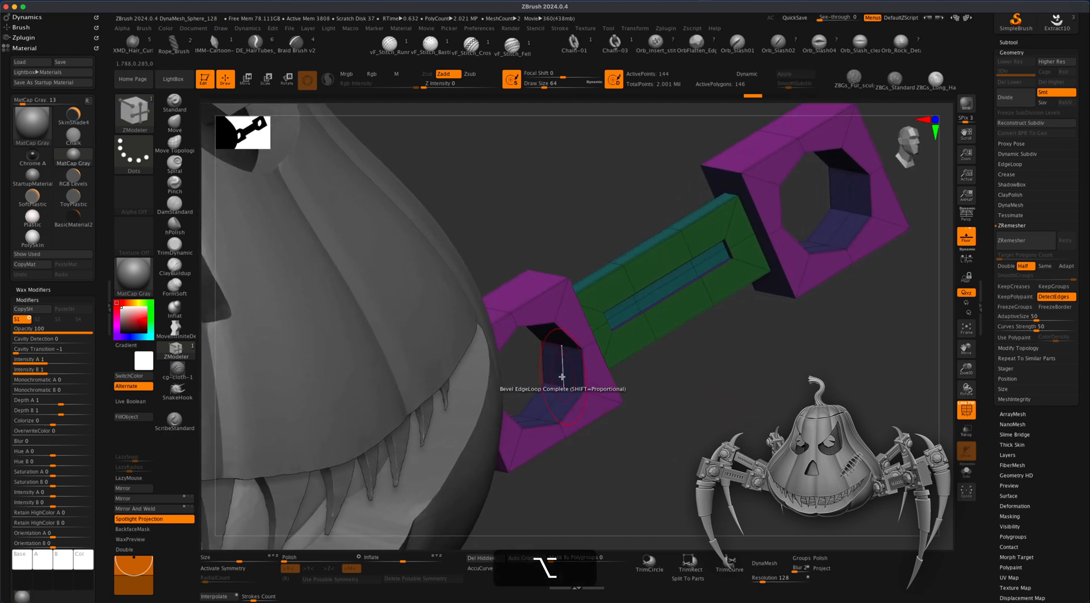
pyautogui.moveTo(694, 403); pyautogui.dragTo(686, 394)
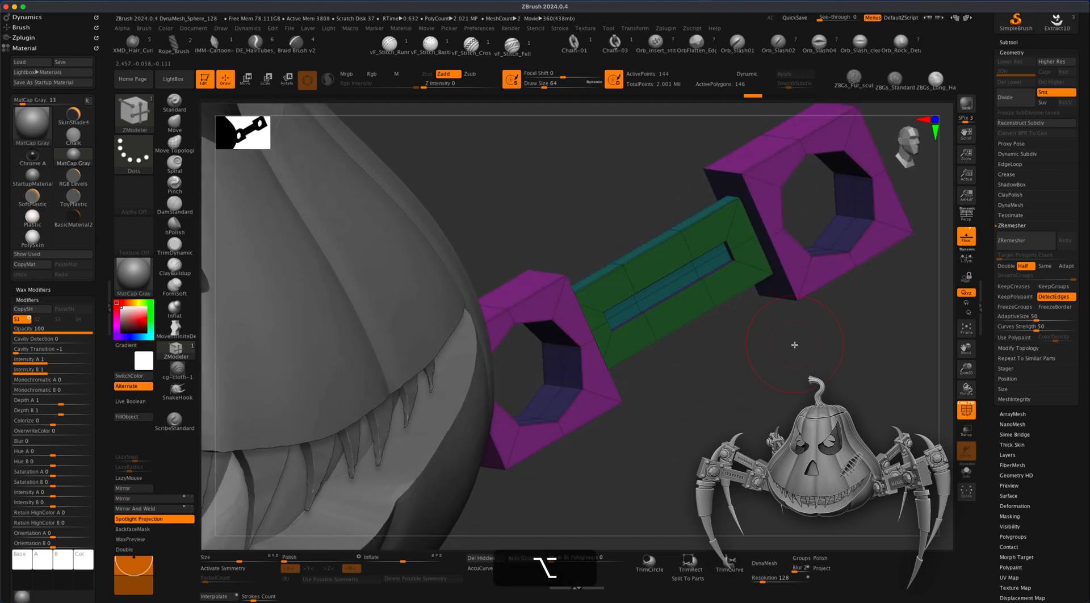
pyautogui.moveTo(750, 376); pyautogui.dragTo(755, 378)
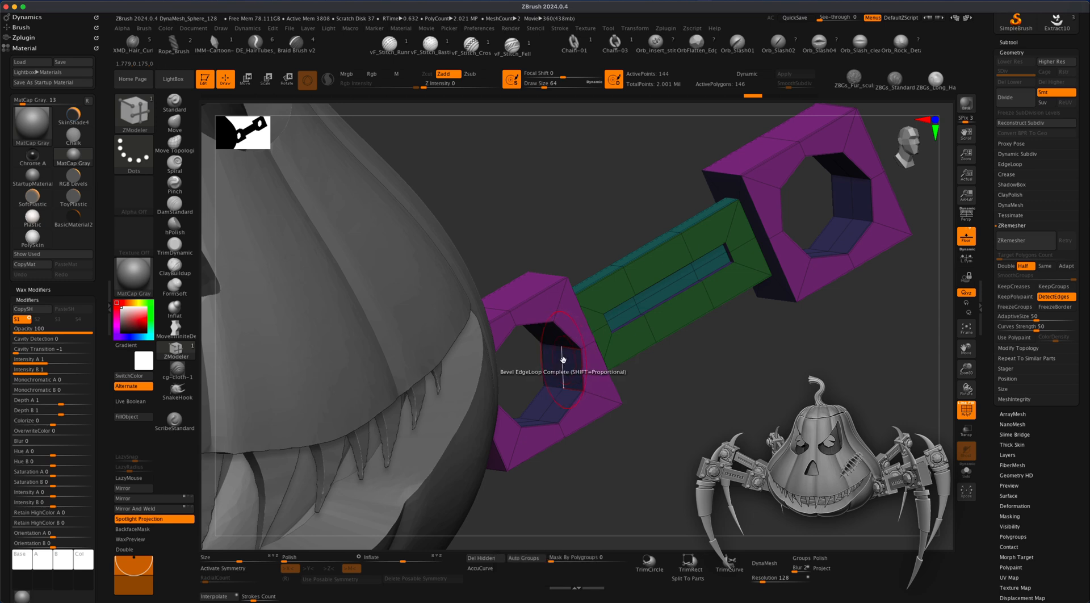
pyautogui.press('space')
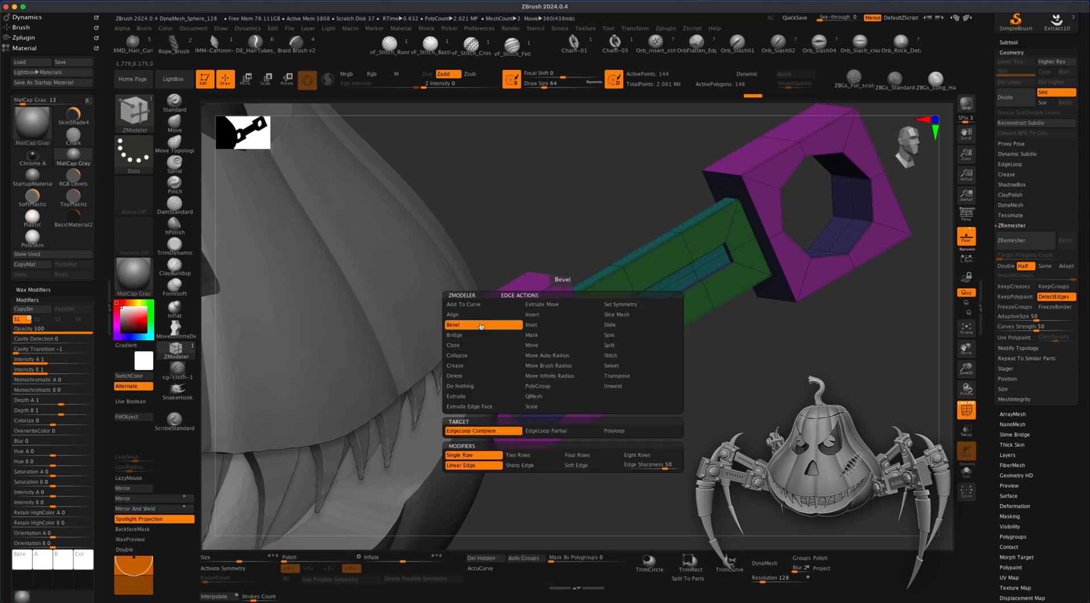
pyautogui.moveTo(557, 357); pyautogui.dragTo(589, 355)
pyautogui.moveTo(720, 403); pyautogui.dragTo(735, 402)
pyautogui.moveTo(880, 199); pyautogui.dragTo(833, 306)
# - Extrude the central Polyloop band inside both octagonal holes toward the hole centres
pyautogui.moveTo(828, 353)
pyautogui.mouseDown()
pyautogui.moveTo(828, 340)
pyautogui.moveTo(821, 356)
pyautogui.mouseUp()
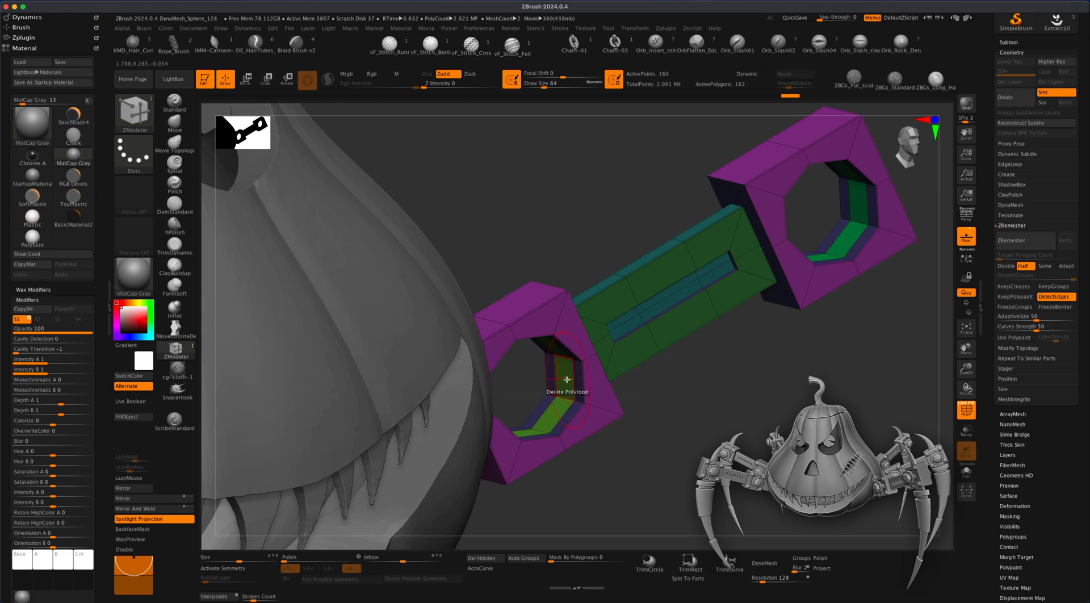
pyautogui.press('space')
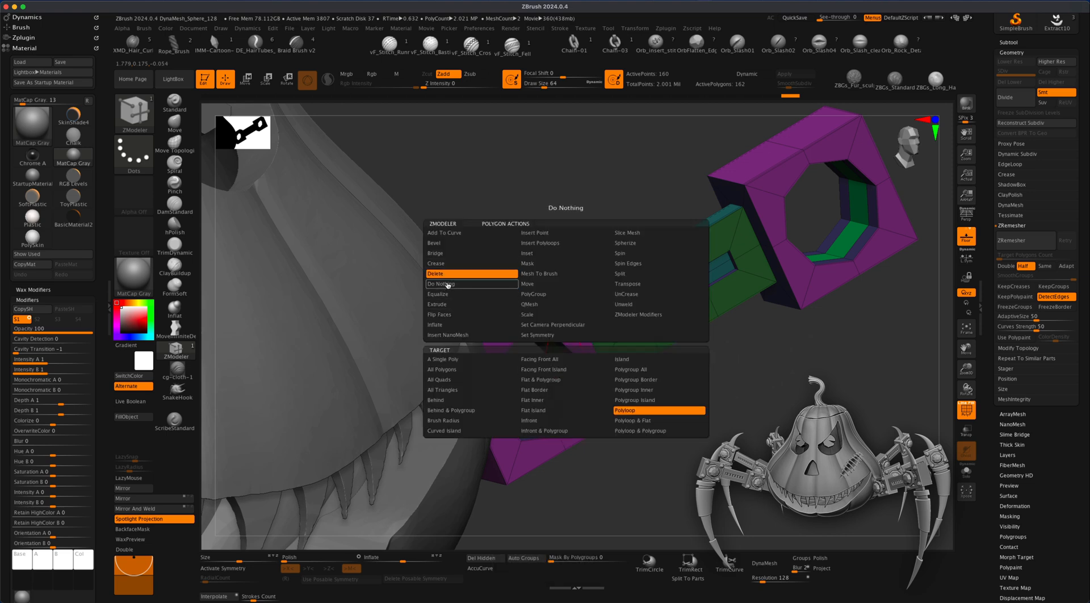
pyautogui.click(447, 304)
pyautogui.click(624, 409)
pyautogui.moveTo(563, 368); pyautogui.dragTo(541, 372)
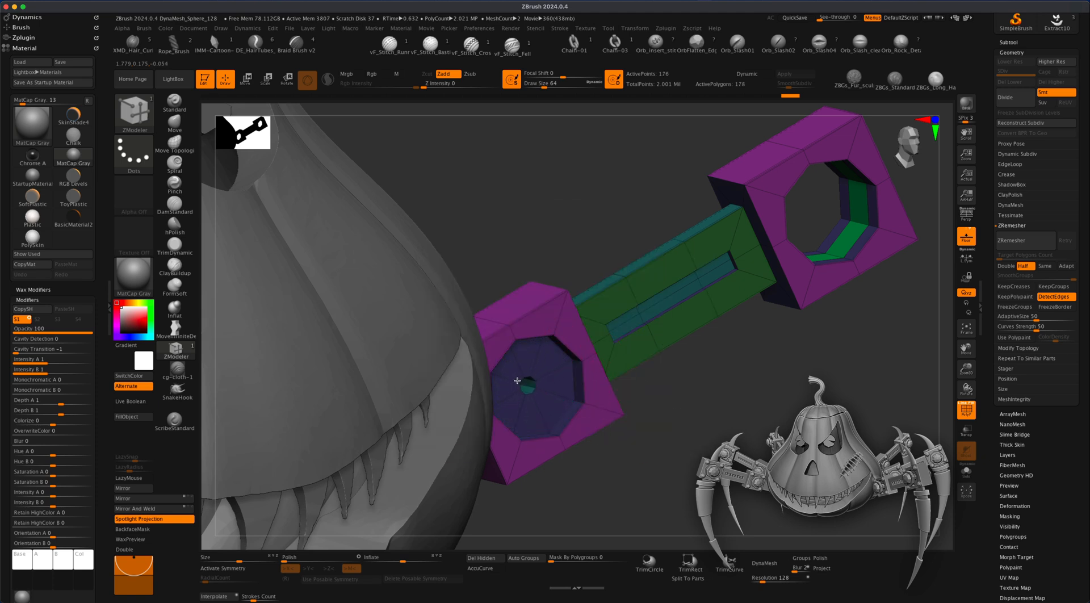
pyautogui.click(858, 193)
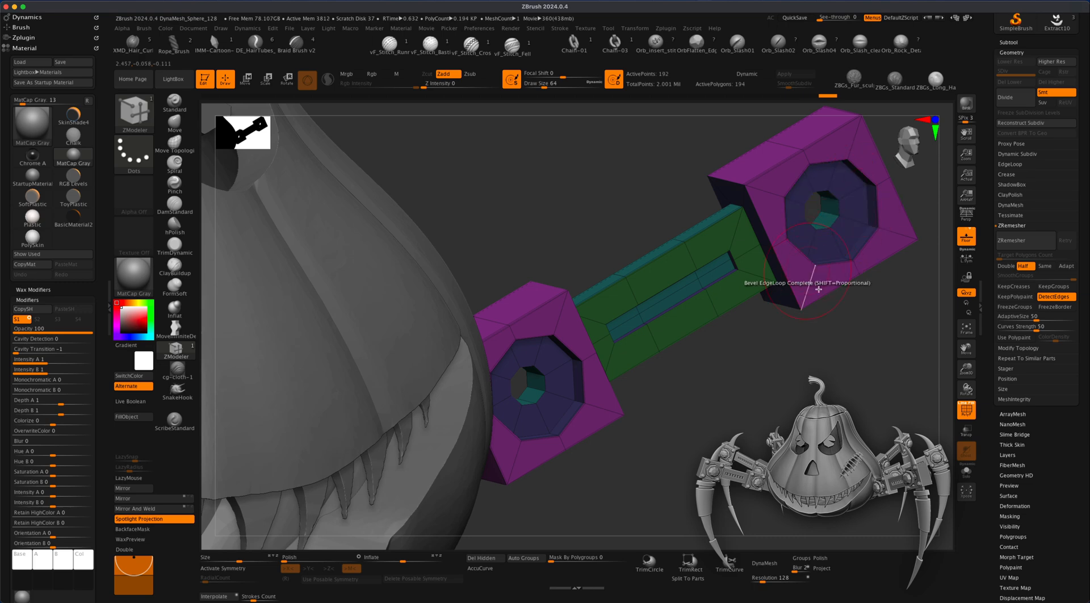
# - Delete the innermost Polyloop in both holes and turn on double-sided display
pyautogui.keyDown('alt'); pyautogui.moveTo(827, 397); pyautogui.dragTo(628, 402); pyautogui.keyUp('alt')
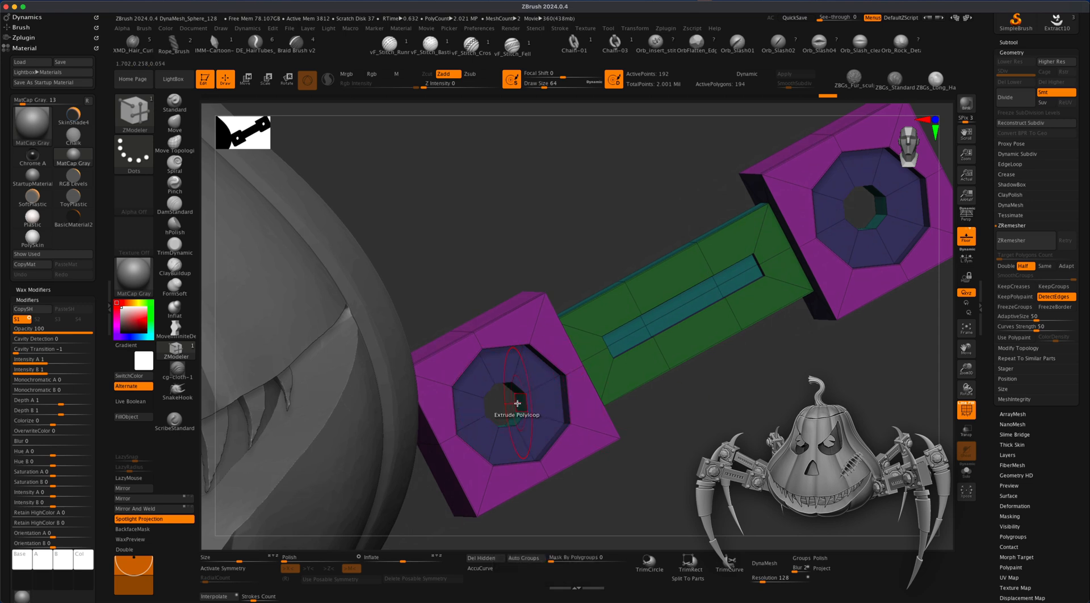
pyautogui.press('space')
pyautogui.click(399, 275)
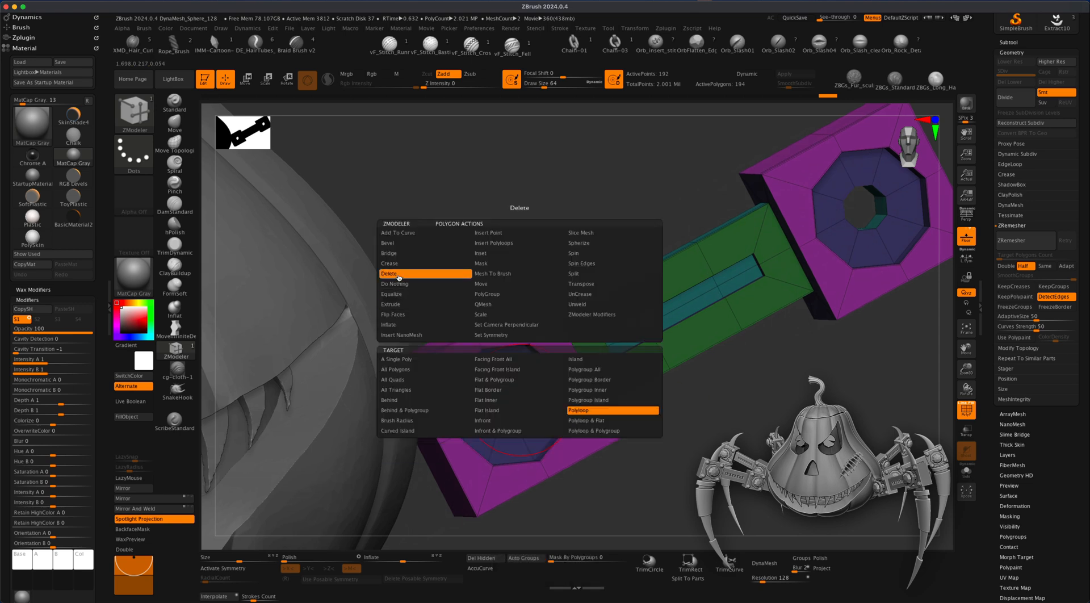
pyautogui.click(572, 412)
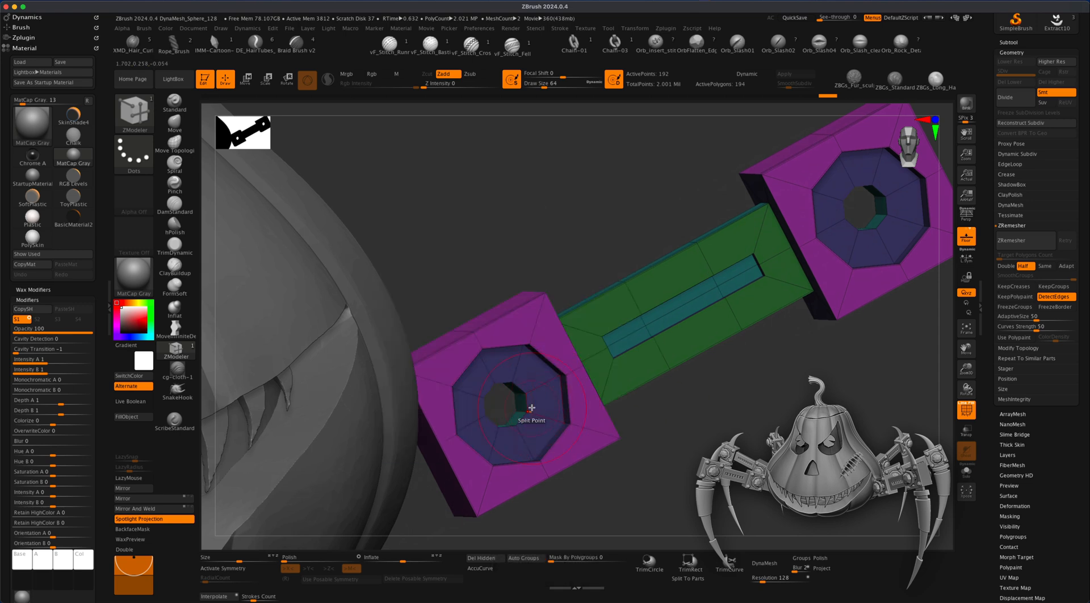
pyautogui.keyDown('alt'); pyautogui.moveTo(682, 408); pyautogui.dragTo(891, 305); pyautogui.keyUp('alt')
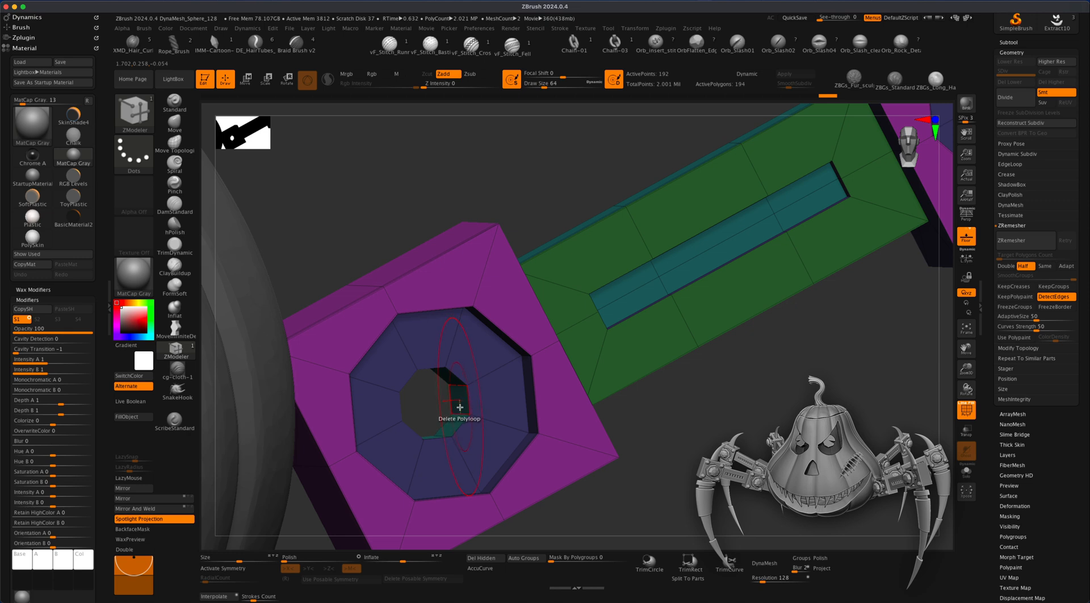
pyautogui.click(459, 407)
pyautogui.moveTo(684, 427); pyautogui.dragTo(592, 498)
pyautogui.click(149, 549)
pyautogui.click(761, 202)
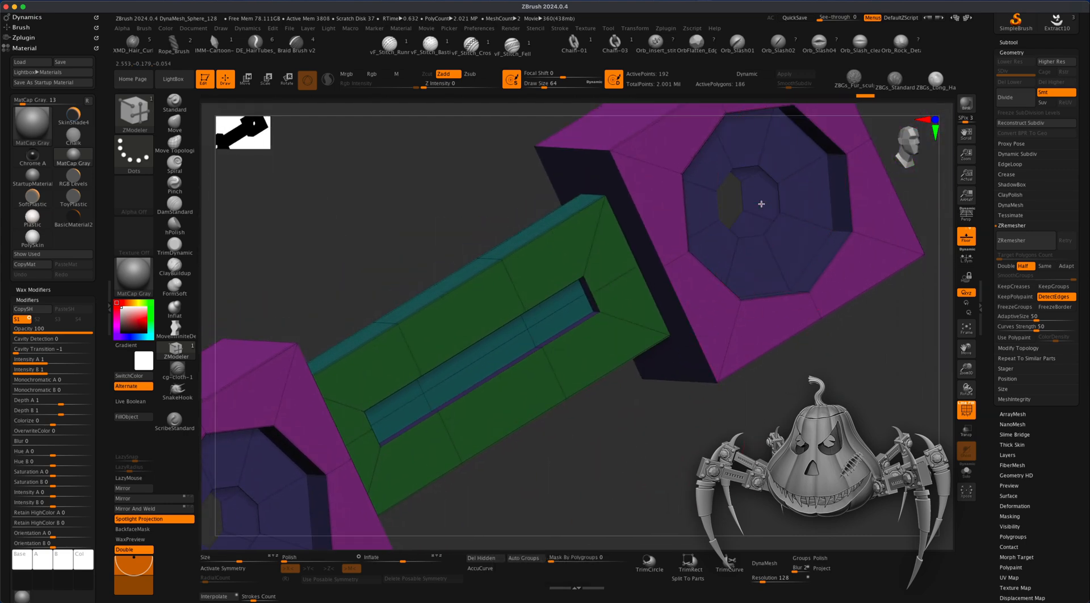
# - Close the open front hole in the outer end block with the Close action on Convex Hole, using Converge To Center
pyautogui.keyDown('alt'); pyautogui.moveTo(823, 392); pyautogui.dragTo(826, 361); pyautogui.keyUp('alt')
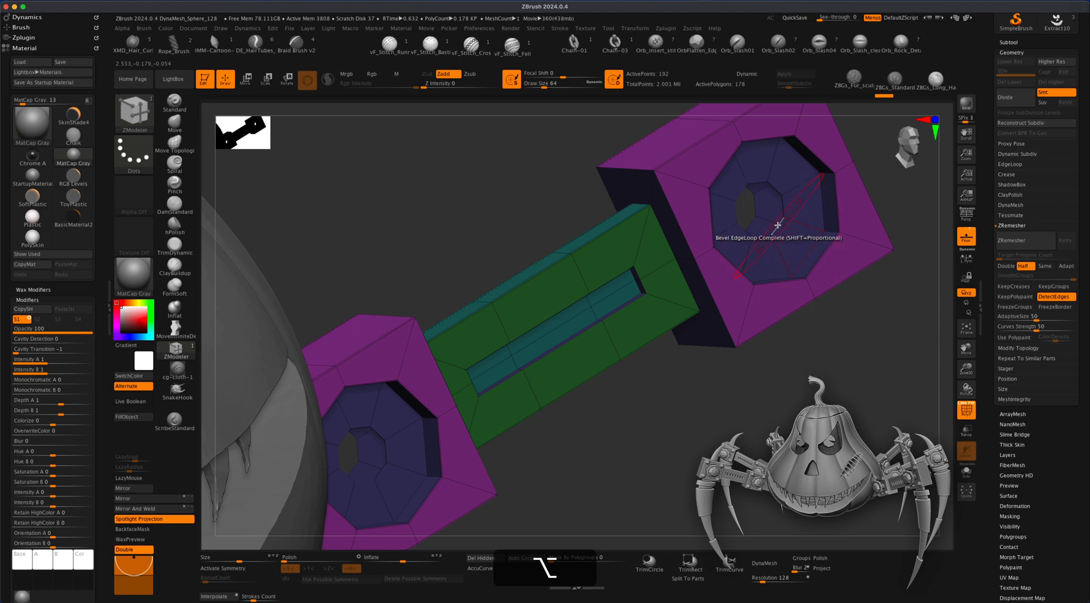
pyautogui.press('space')
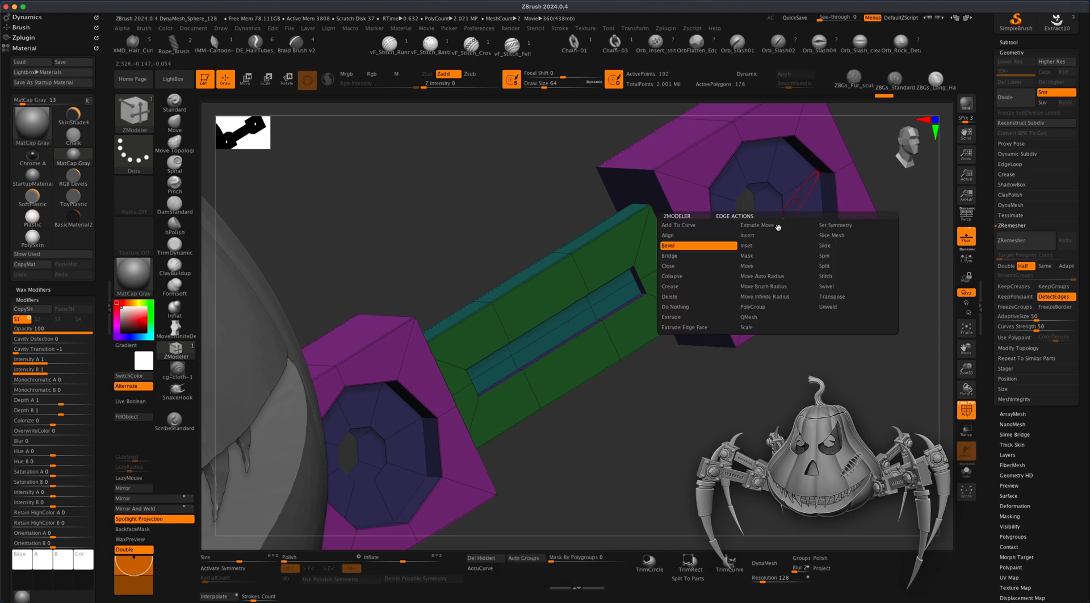
pyautogui.click(698, 265)
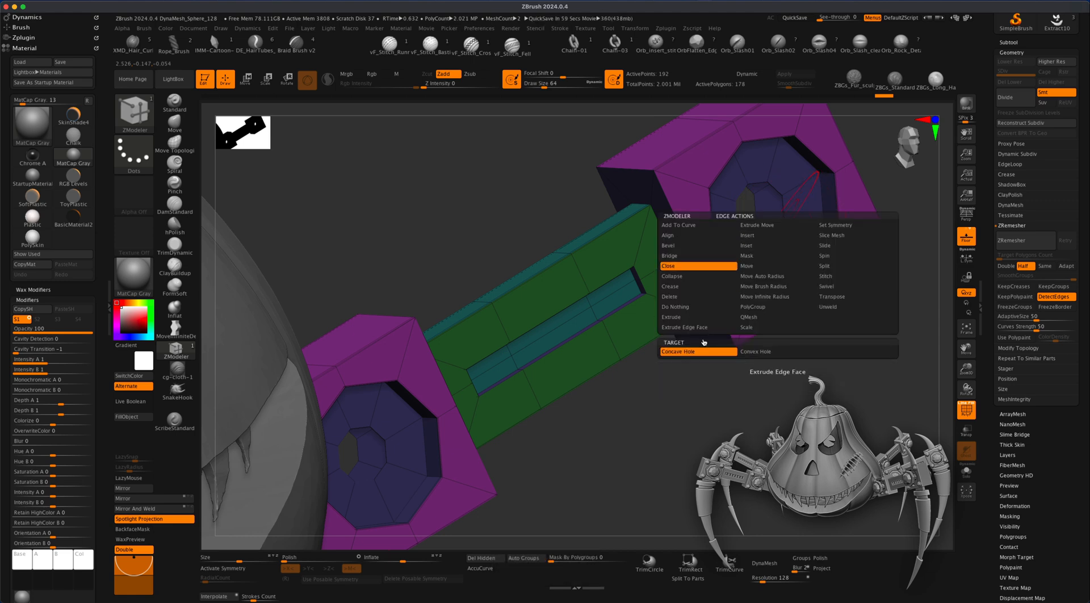
pyautogui.click(755, 351)
pyautogui.press('space')
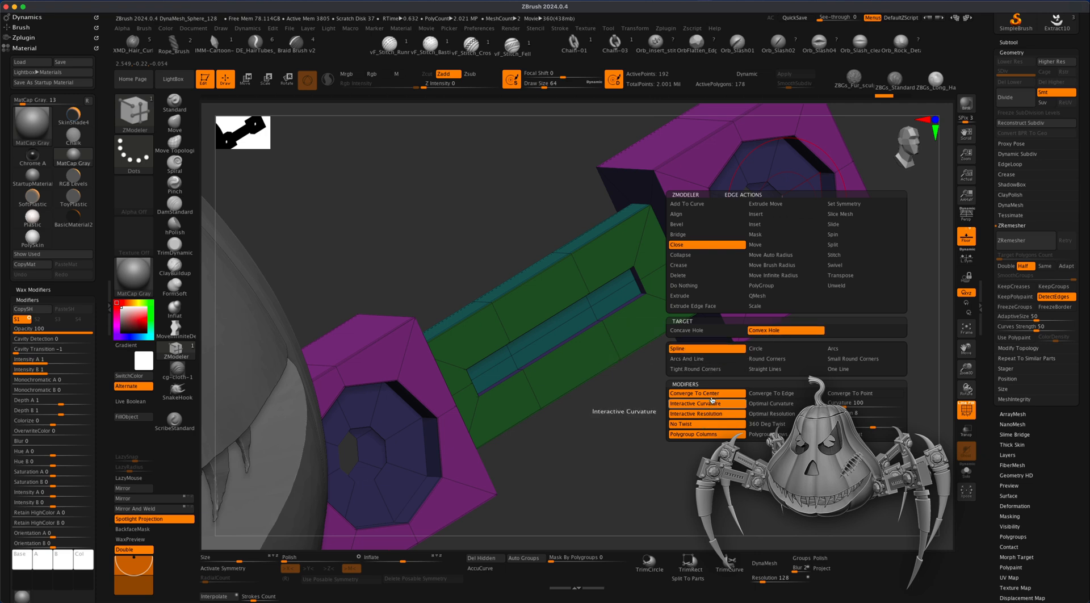
pyautogui.click(783, 204)
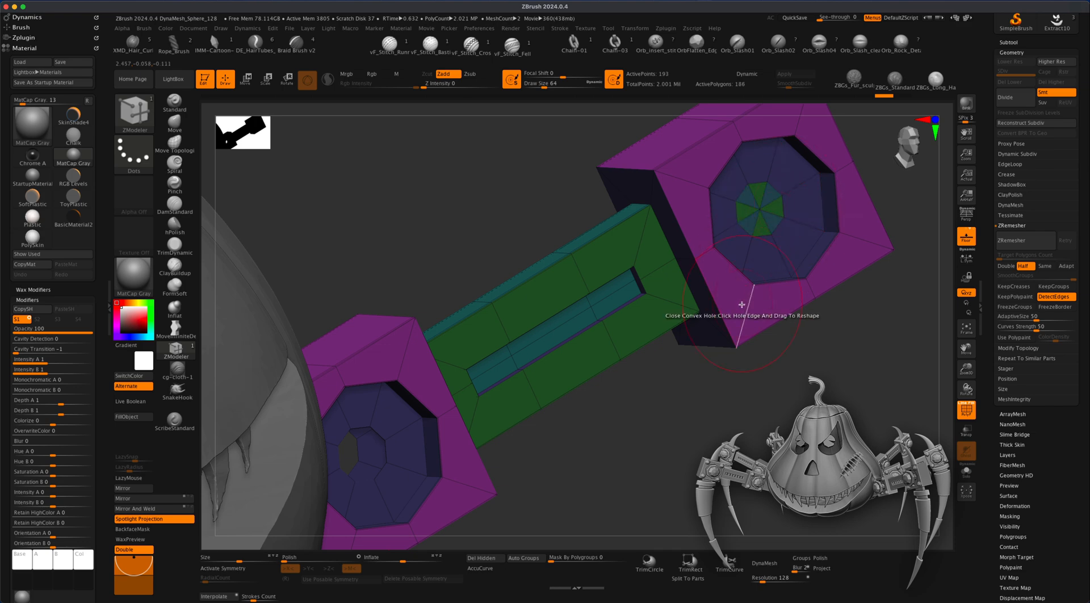
# - Close the open hole in the end block nearest the pumpkin, and continue with the openings on the link's other side
pyautogui.moveTo(678, 418); pyautogui.dragTo(600, 419)
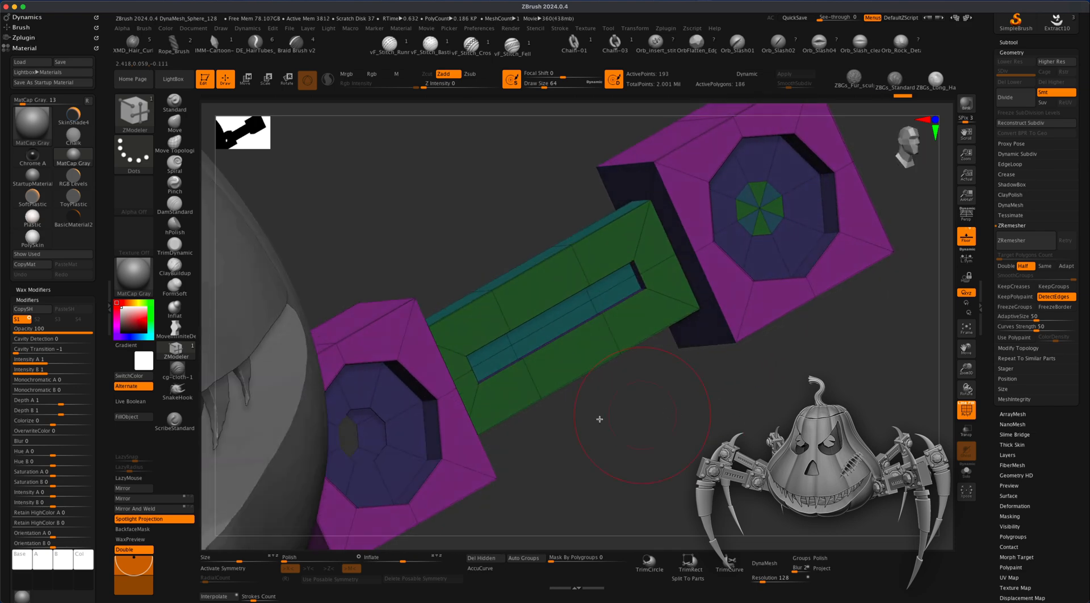
pyautogui.click(384, 430)
pyautogui.moveTo(693, 432); pyautogui.dragTo(584, 444)
pyautogui.click(451, 431)
pyautogui.moveTo(462, 340); pyautogui.dragTo(421, 252)
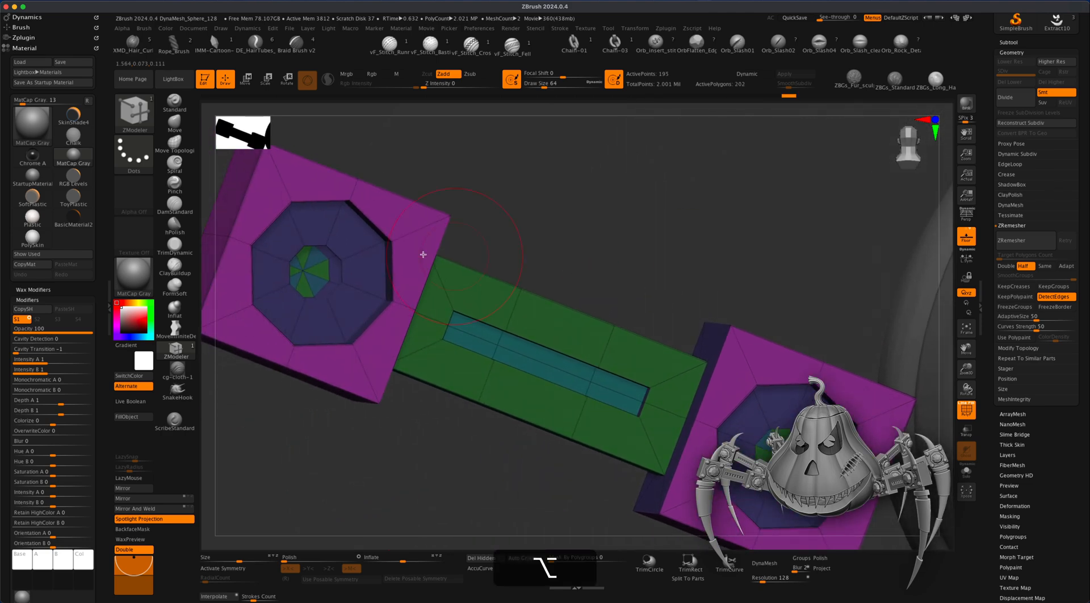
# - Close the remaining octagonal opening on the link's other side and reduce the Draw Size to about 11.7
pyautogui.click(341, 271)
pyautogui.moveTo(577, 243)
pyautogui.mouseDown()
pyautogui.moveTo(632, 249)
pyautogui.moveTo(774, 333)
pyautogui.moveTo(761, 342)
pyautogui.moveTo(793, 350)
pyautogui.moveTo(778, 326)
pyautogui.mouseUp()
pyautogui.press('s')
pyautogui.moveTo(810, 362); pyautogui.dragTo(793, 349)
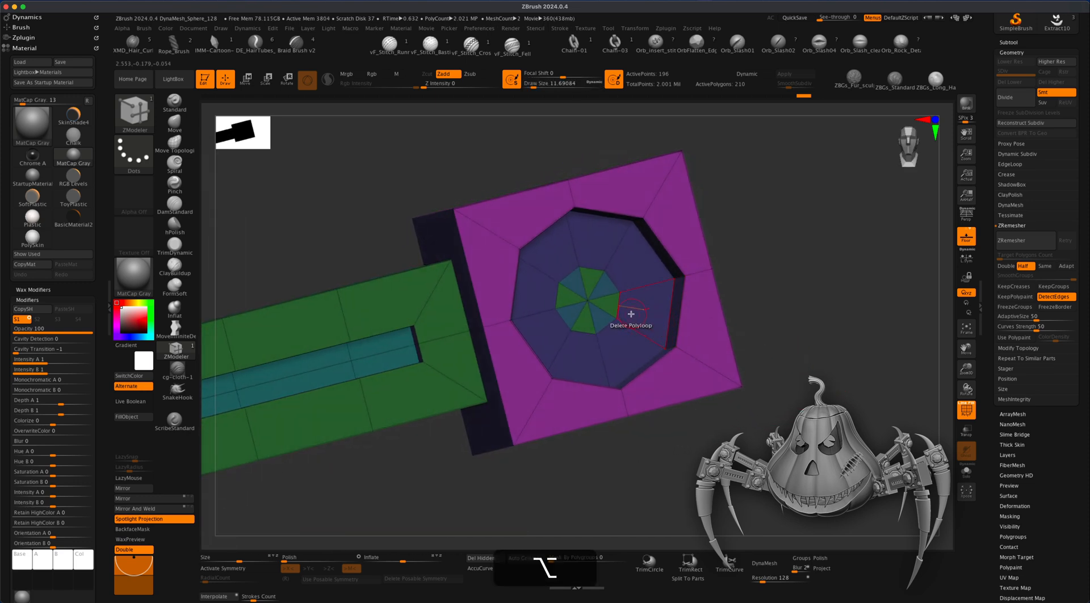
# - Mark the small central cap polygons in all four octagonal holes as a temporary polygroup
pyautogui.moveTo(578, 308)
pyautogui.keyDown('alt'); pyautogui.mouseDown()
pyautogui.moveTo(592, 281)
pyautogui.moveTo(606, 288)
pyautogui.mouseUp(); pyautogui.keyUp('alt')
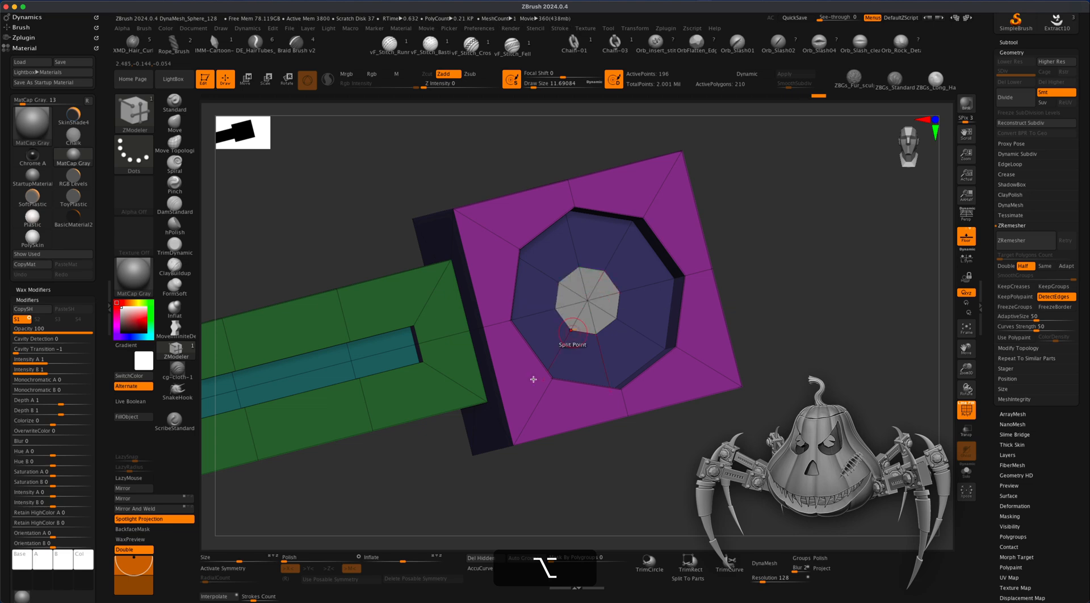
pyautogui.keyDown('alt'); pyautogui.moveTo(450, 458); pyautogui.dragTo(612, 440); pyautogui.keyUp('alt')
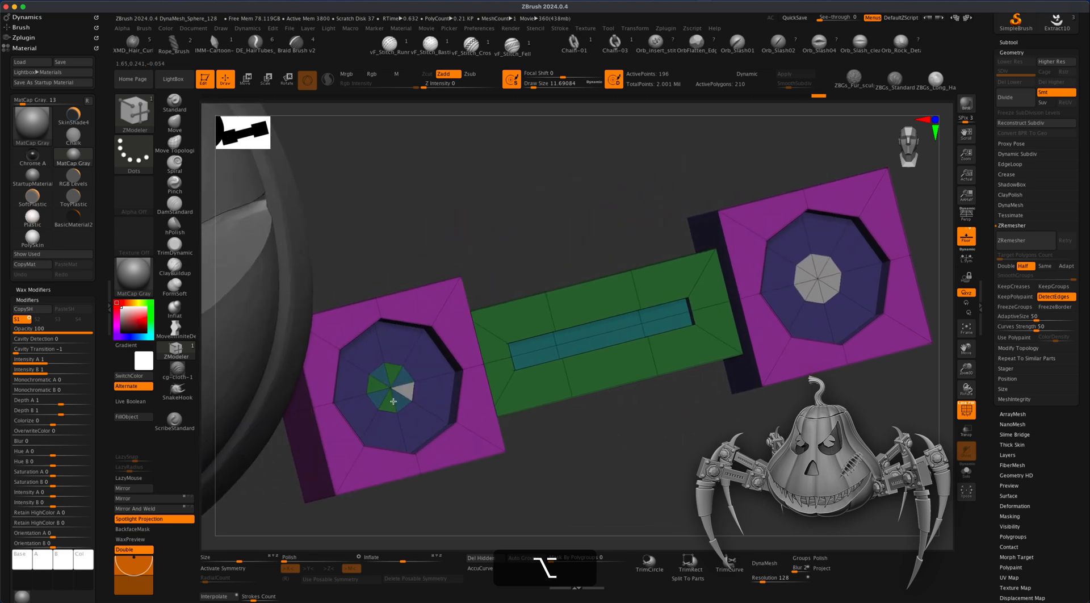
pyautogui.keyDown('alt'); pyautogui.moveTo(384, 374); pyautogui.dragTo(407, 378); pyautogui.keyUp('alt')
pyautogui.moveTo(684, 457); pyautogui.dragTo(596, 457)
pyautogui.moveTo(419, 408)
pyautogui.keyDown('alt'); pyautogui.mouseDown()
pyautogui.moveTo(420, 381)
pyautogui.moveTo(394, 408)
pyautogui.mouseUp(); pyautogui.keyUp('alt')
pyautogui.press('alt+super+z')
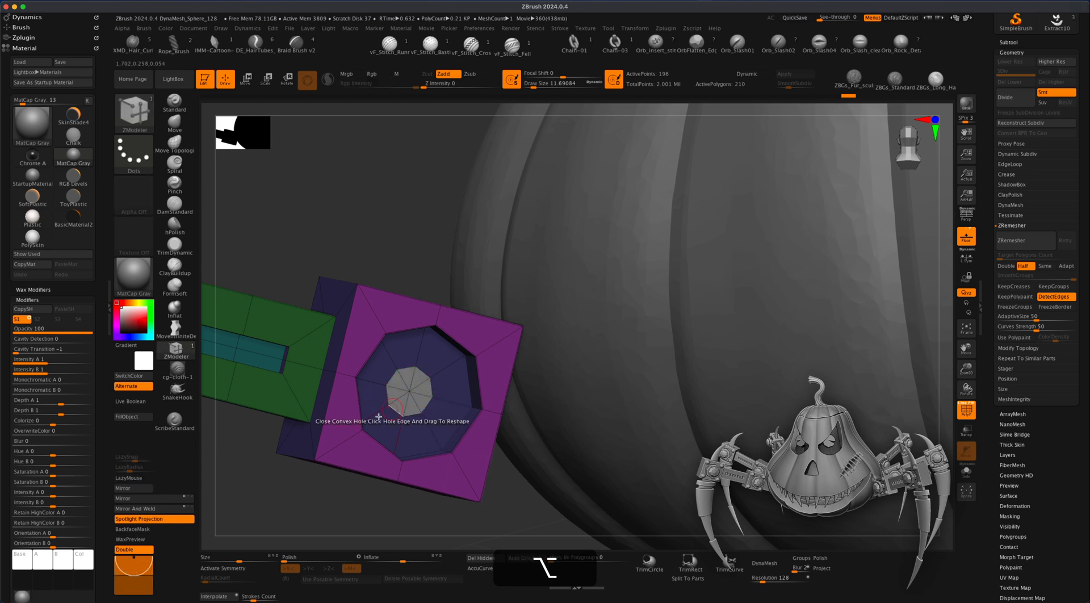
pyautogui.keyDown('alt'); pyautogui.moveTo(262, 476); pyautogui.dragTo(359, 384); pyautogui.keyUp('alt')
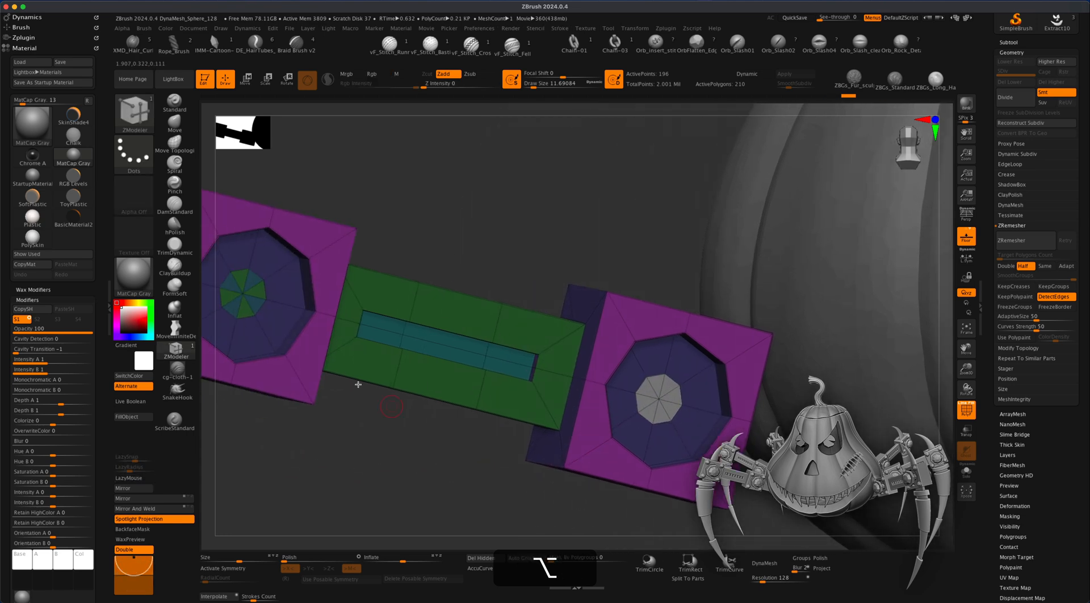
pyautogui.keyDown('alt'); pyautogui.click(245, 311); pyautogui.keyUp('alt')
pyautogui.press('alt+super+z')
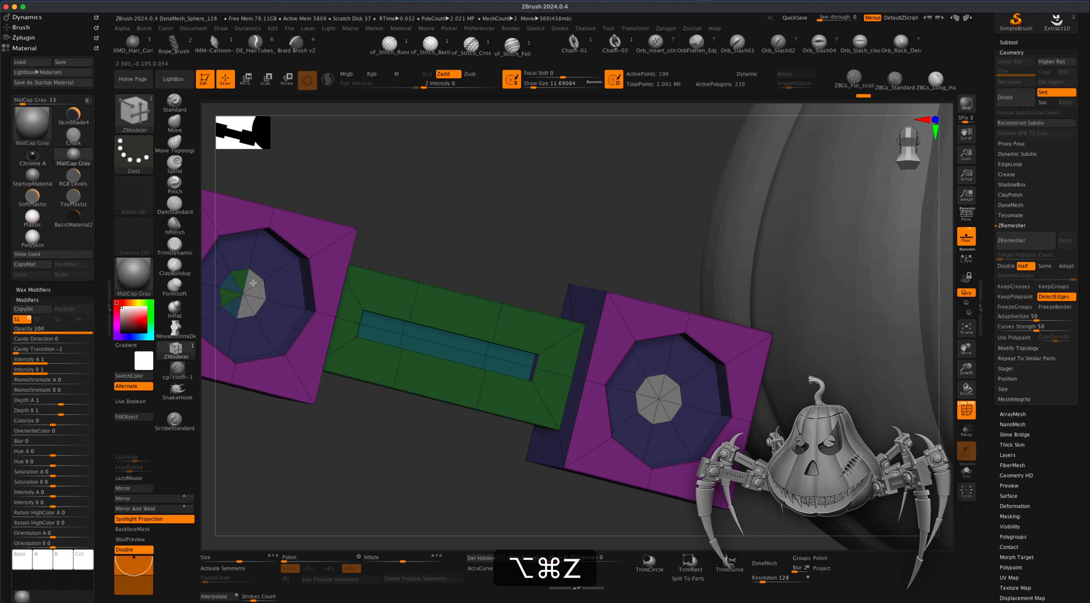
# - Extrude the marked central caps outward past the block faces as octagonal shafts, using Extrude with A Single Poly as the target
pyautogui.moveTo(392, 443); pyautogui.dragTo(700, 466)
pyautogui.press('space')
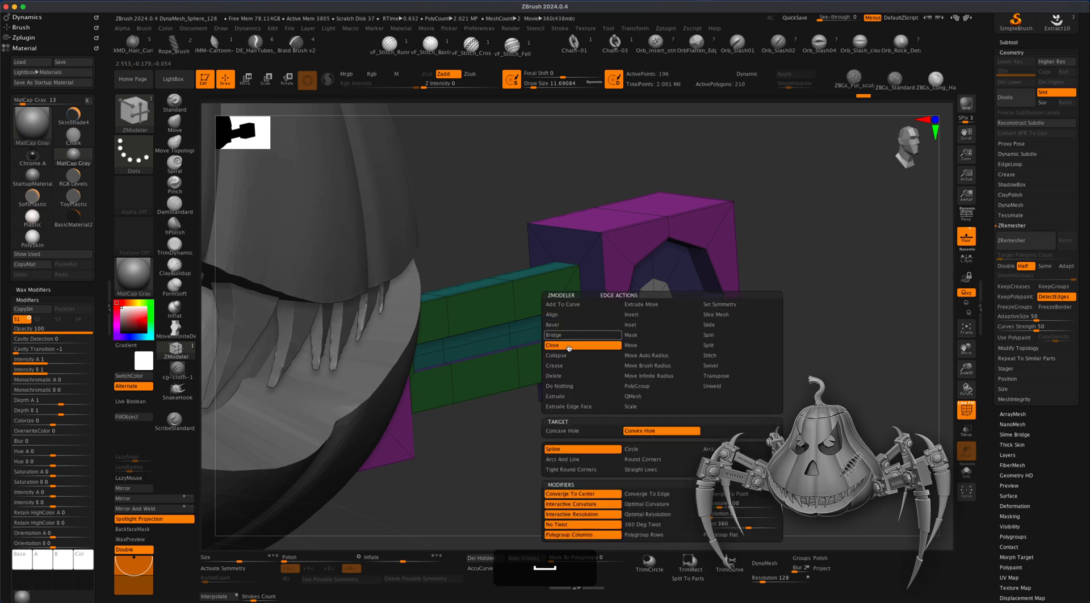
pyautogui.press('space')
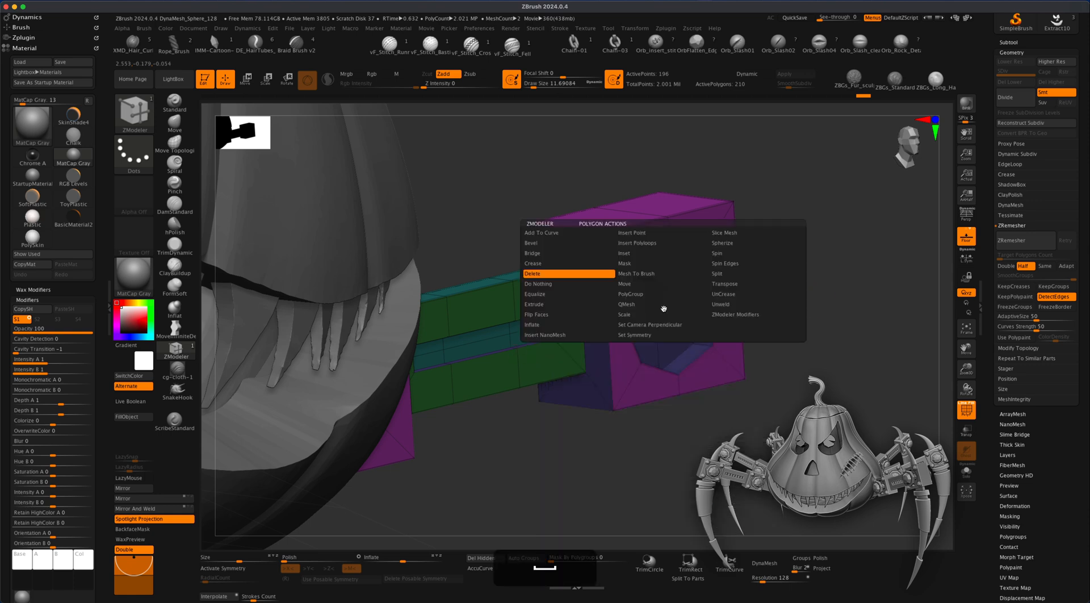
pyautogui.click(557, 306)
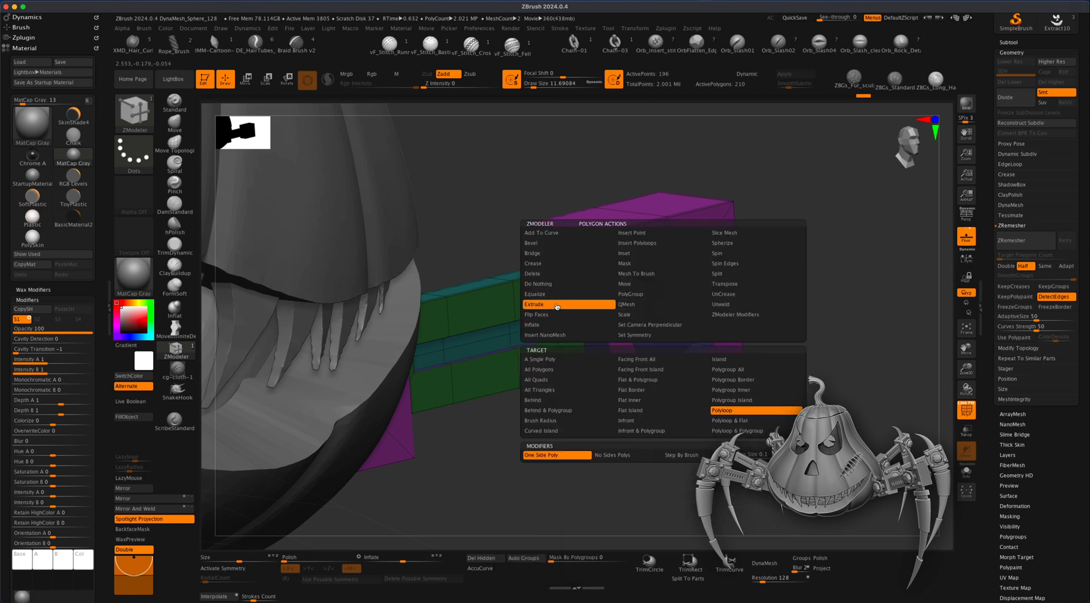
pyautogui.click(539, 370)
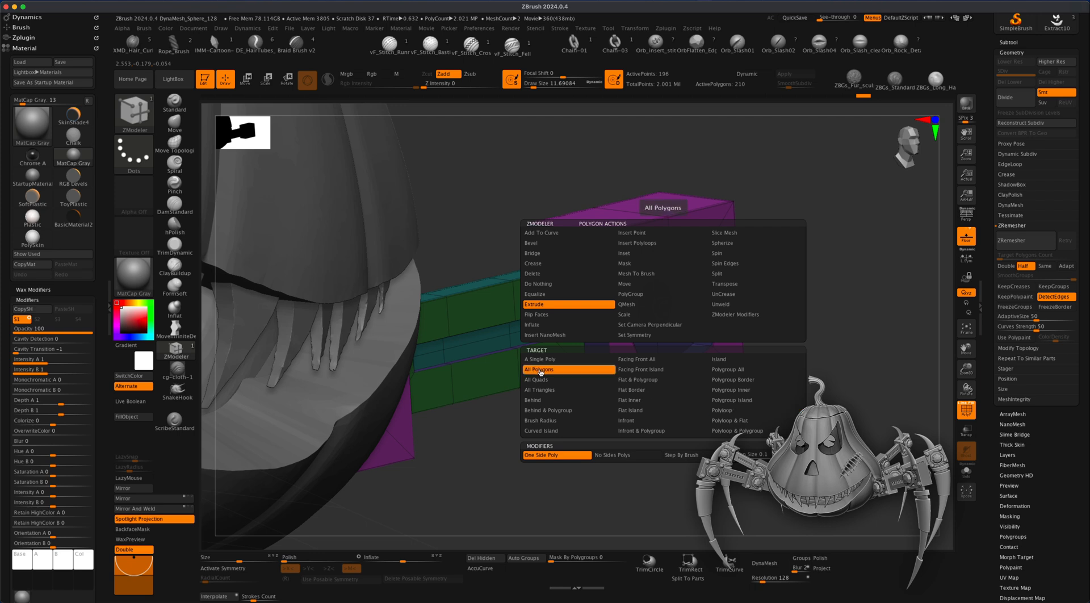
pyautogui.click(544, 360)
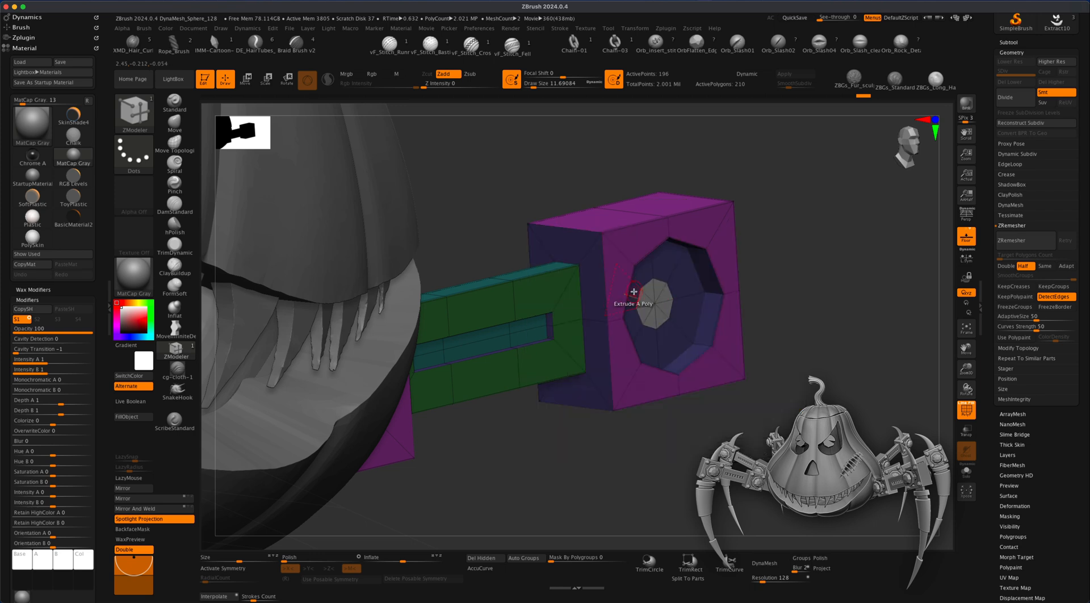
pyautogui.moveTo(653, 314); pyautogui.dragTo(818, 376)
pyautogui.moveTo(824, 332); pyautogui.dragTo(718, 364)
pyautogui.moveTo(800, 301); pyautogui.dragTo(729, 348)
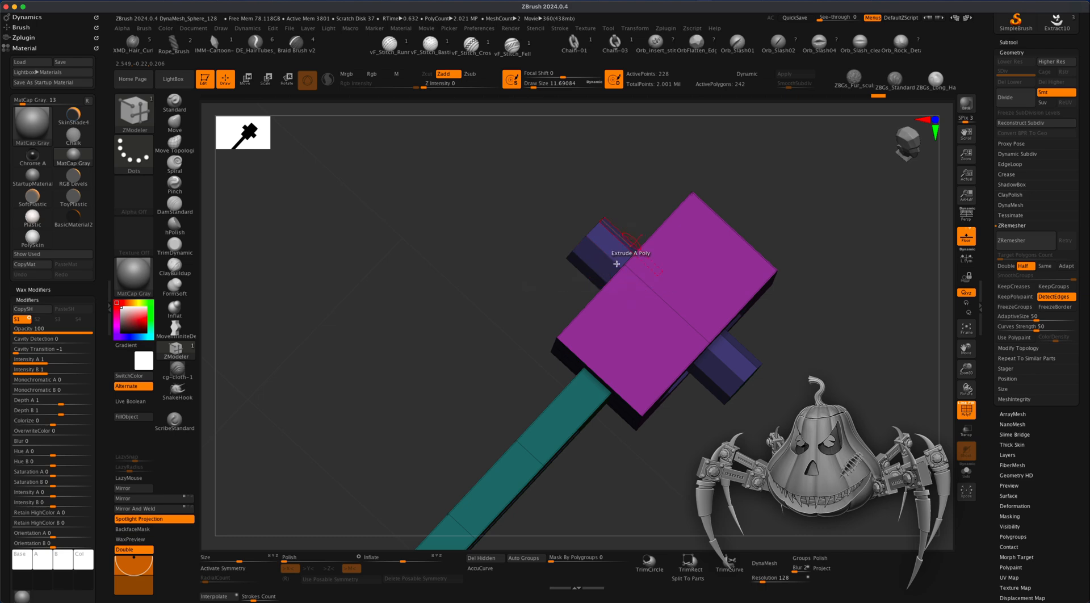
# - Insert three edge loops around one of the outer end block's octagonal shafts, using Insert with Multiple EdgeLoops
pyautogui.moveTo(818, 308); pyautogui.dragTo(810, 353)
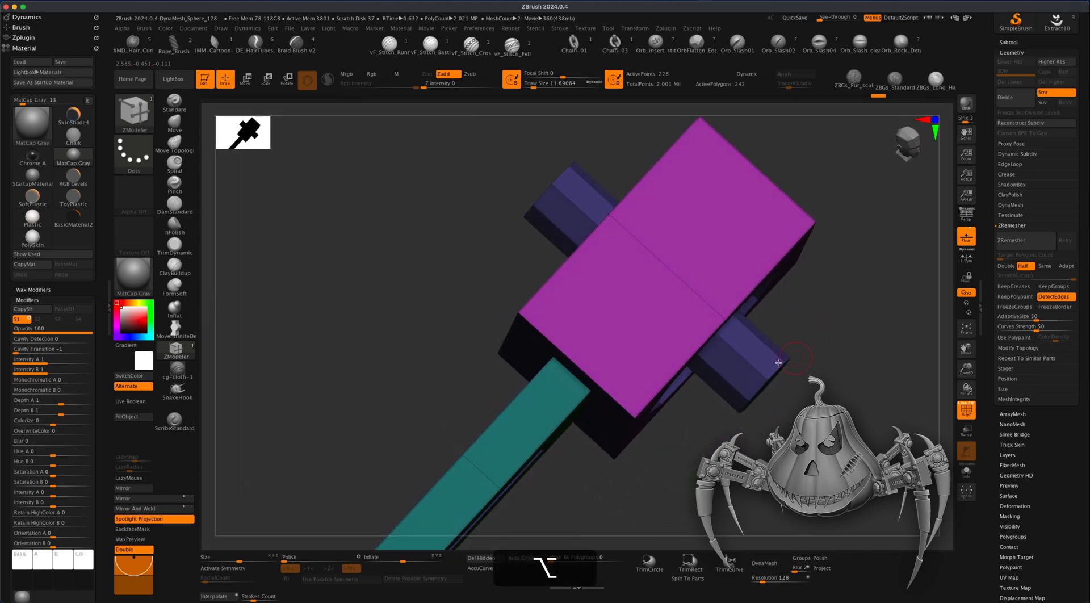
pyautogui.press('space')
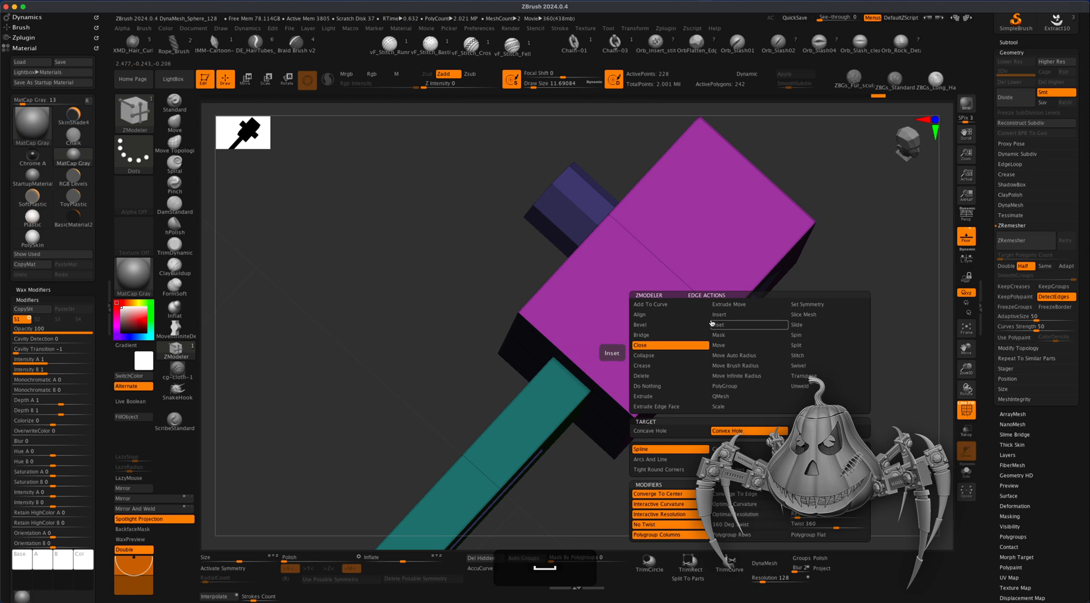
pyautogui.click(717, 316)
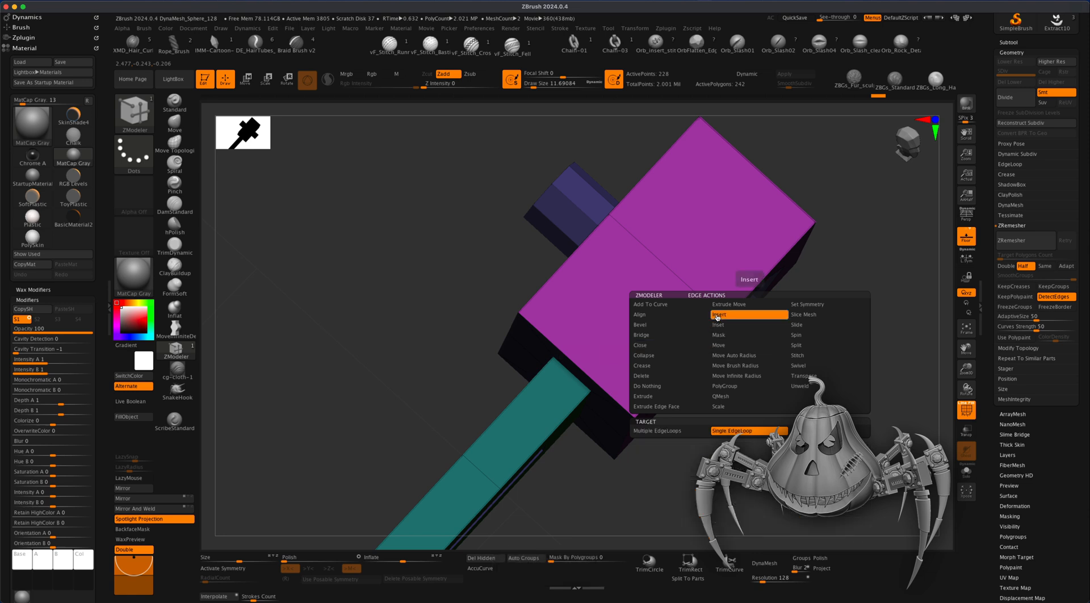
pyautogui.click(673, 431)
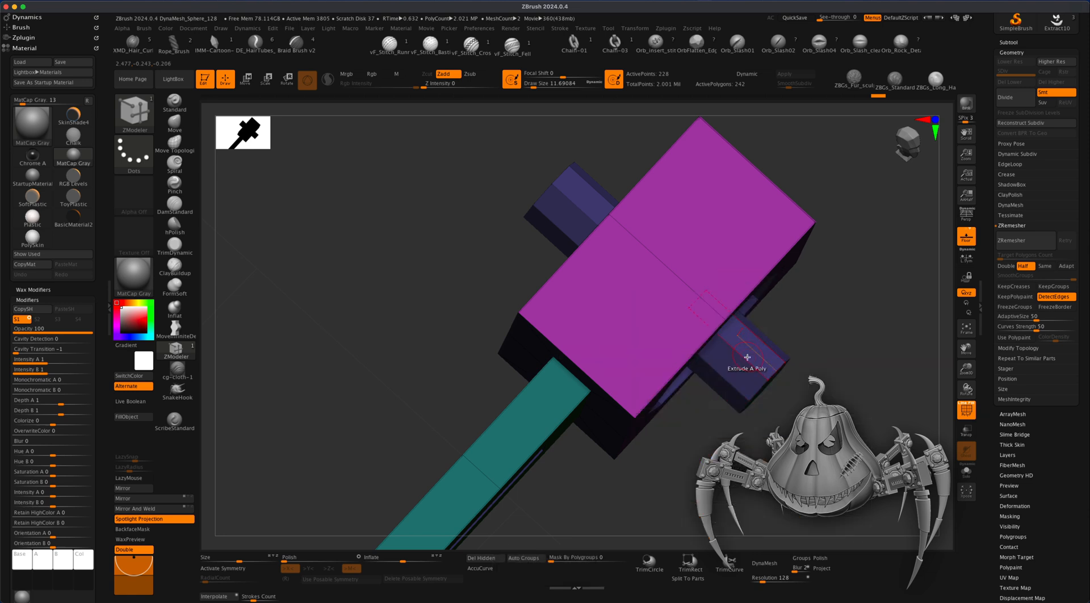
pyautogui.moveTo(747, 358); pyautogui.dragTo(746, 360)
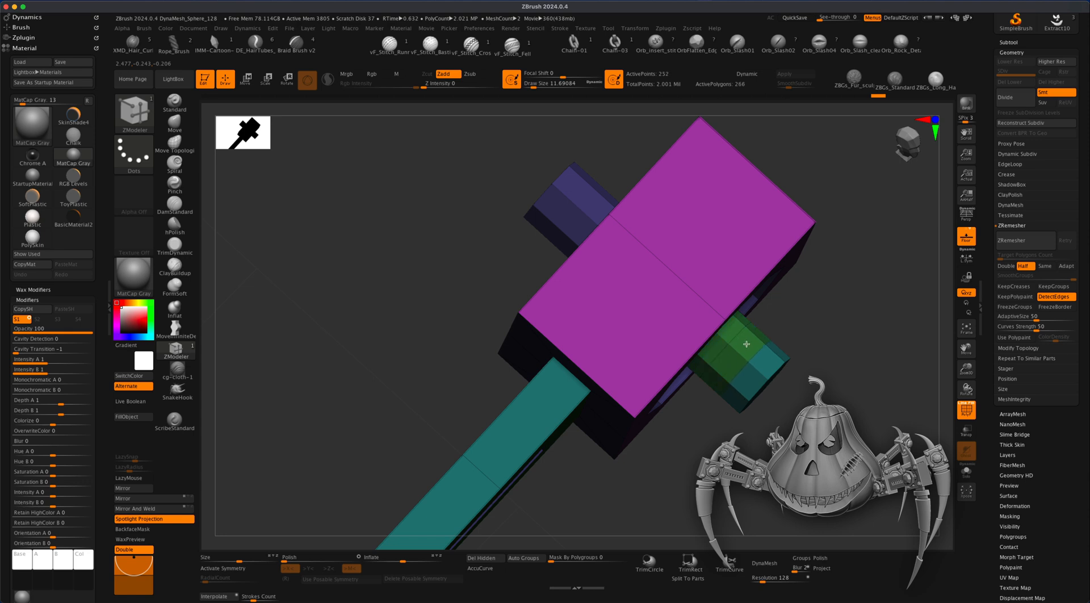
pyautogui.moveTo(859, 368); pyautogui.dragTo(860, 326)
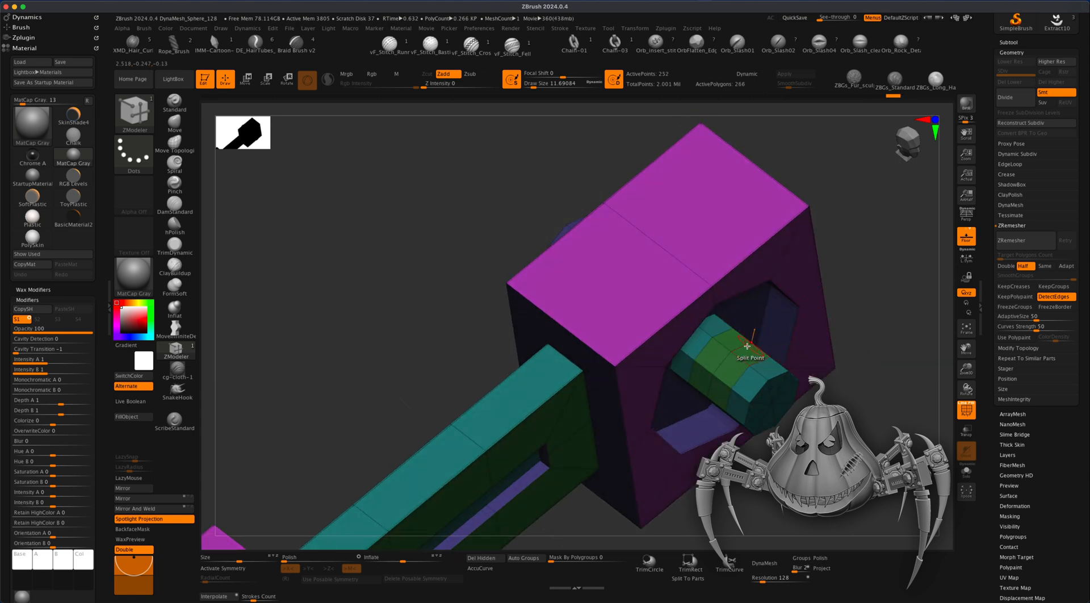
pyautogui.moveTo(865, 364); pyautogui.dragTo(877, 397)
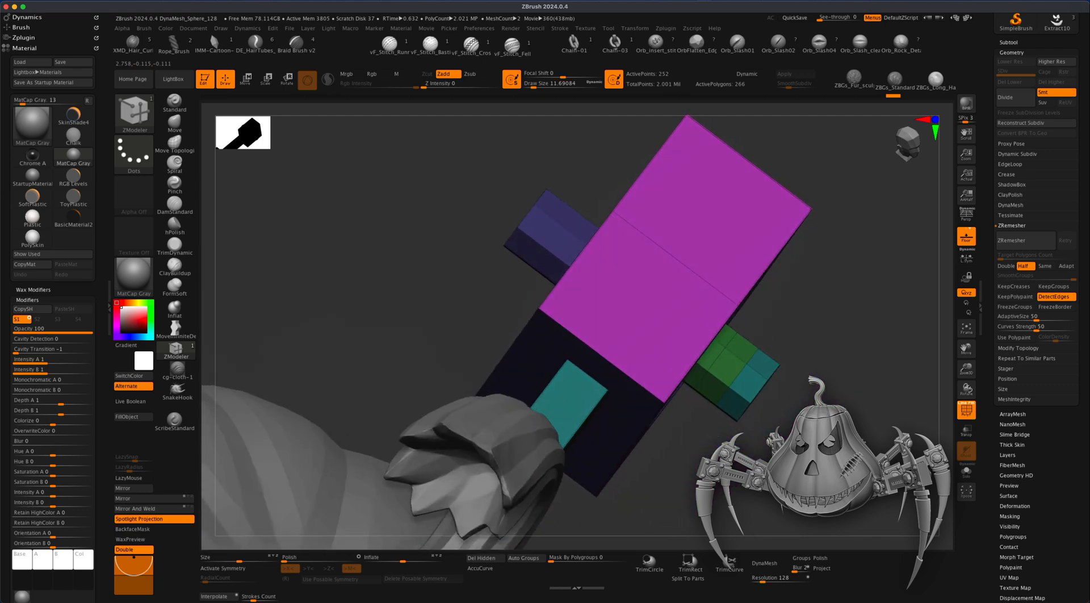
# - Insert the same three edge loops around the other three octagonal shafts
pyautogui.click(564, 227)
pyautogui.moveTo(399, 297)
pyautogui.mouseDown()
pyautogui.moveTo(391, 333)
pyautogui.moveTo(467, 229)
pyautogui.moveTo(413, 298)
pyautogui.mouseUp()
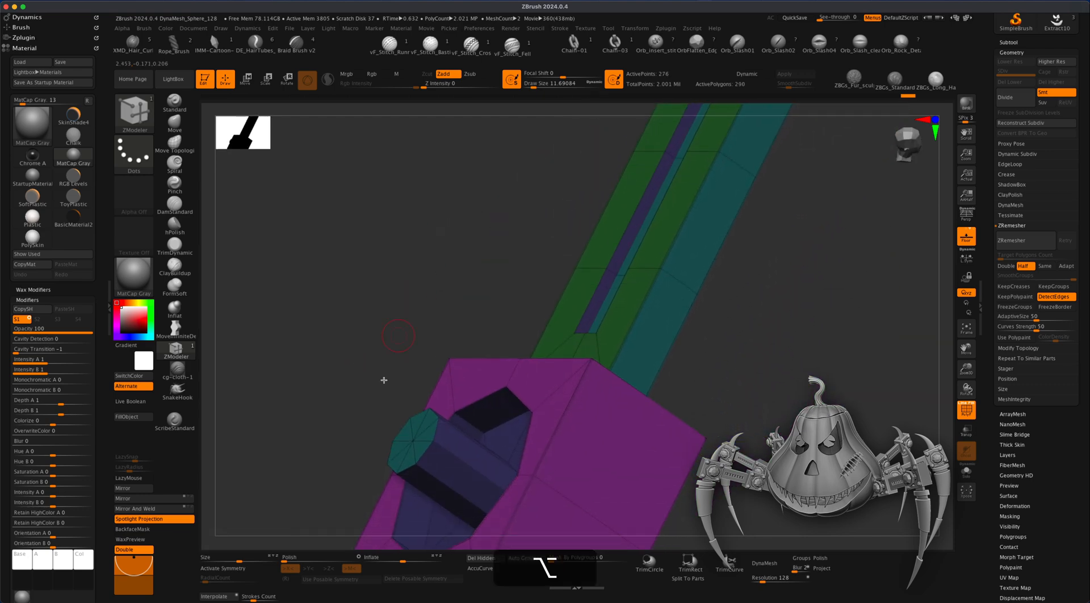
pyautogui.click(446, 452)
pyautogui.moveTo(840, 392); pyautogui.dragTo(784, 329)
pyautogui.click(618, 490)
# - Extrude the outermost Polyloop band of one outer-block shaft into a wide octagonal disc, undoing and redoing the extrusion once
pyautogui.keyDown('alt'); pyautogui.moveTo(791, 449); pyautogui.dragTo(757, 268); pyautogui.keyUp('alt')
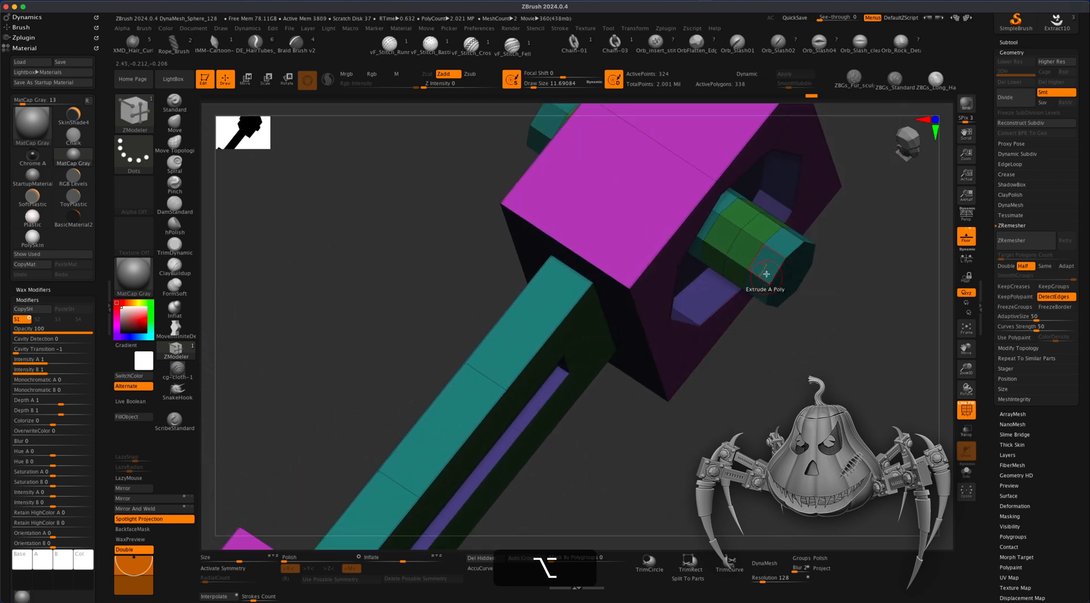
pyautogui.press('space')
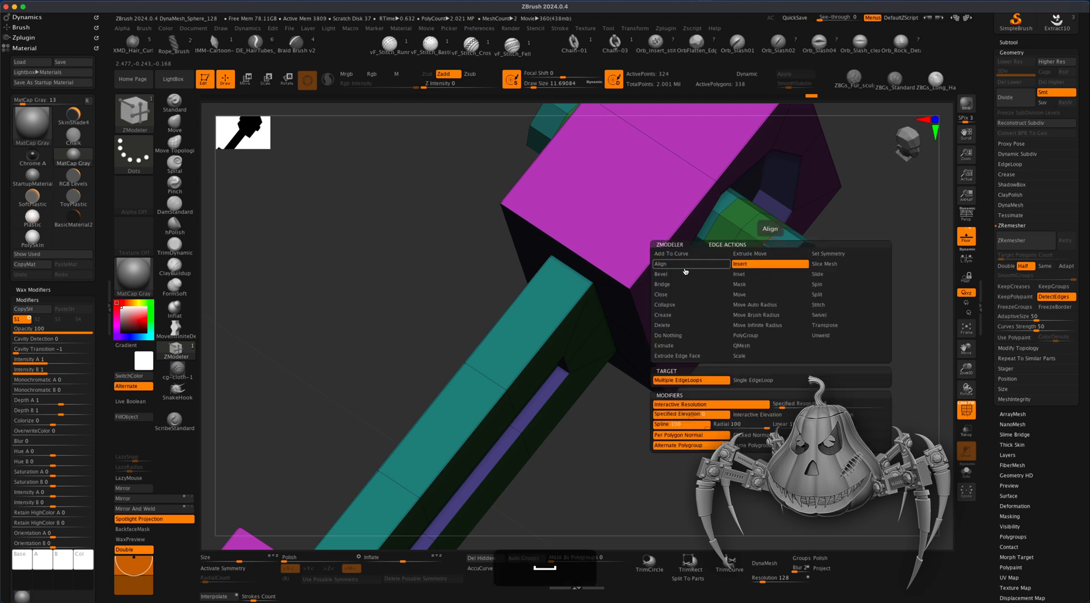
pyautogui.press('space')
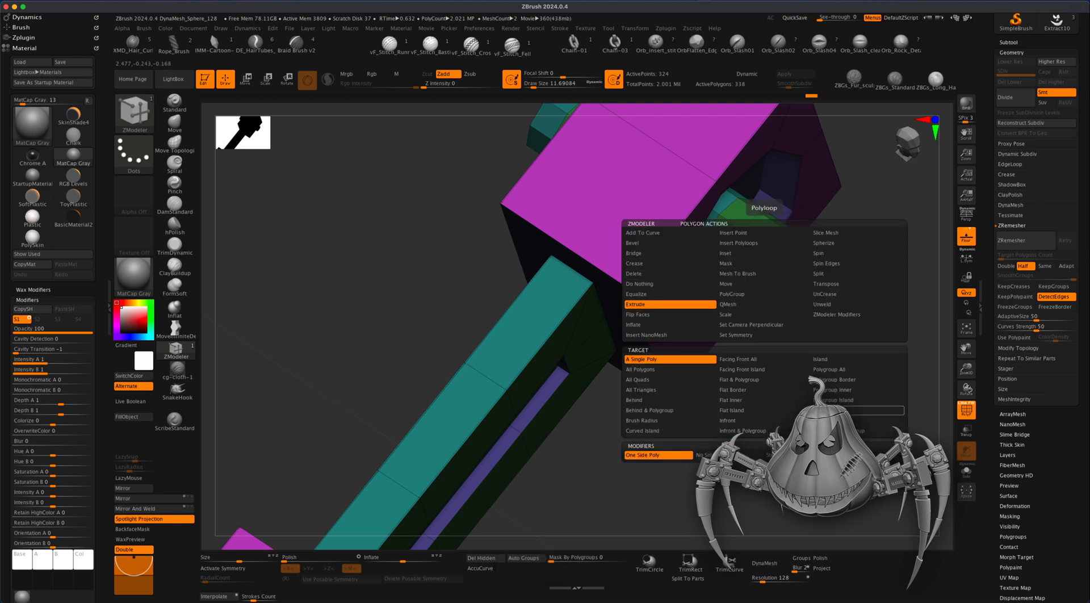
pyautogui.click(852, 411)
pyautogui.moveTo(752, 289); pyautogui.dragTo(514, 442)
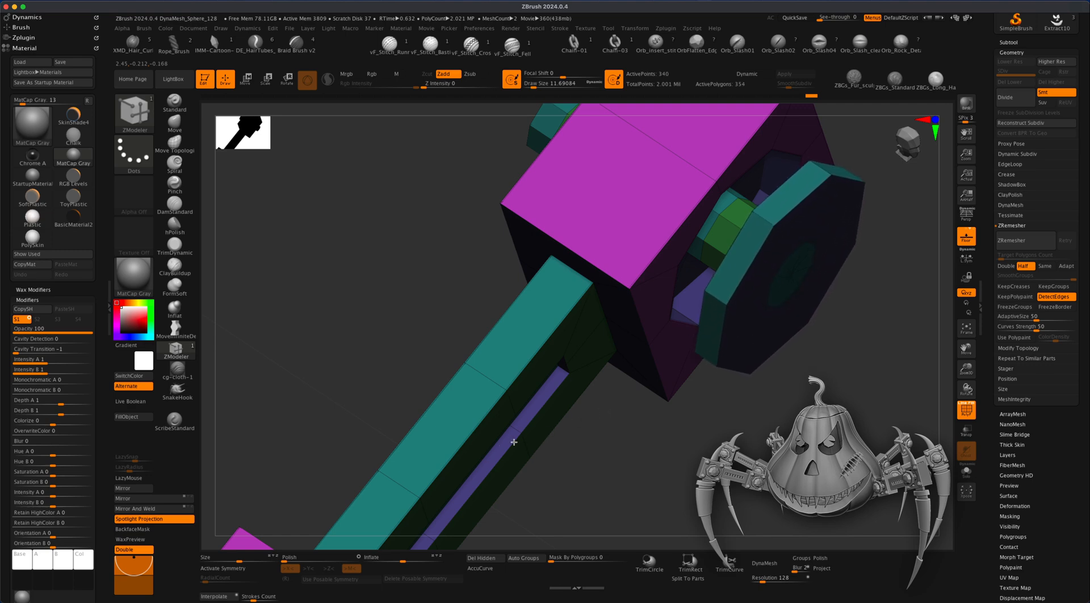
pyautogui.moveTo(718, 466); pyautogui.dragTo(756, 438)
pyautogui.press('super+z')
pyautogui.moveTo(754, 294); pyautogui.dragTo(703, 360)
# - Extrude the outermost bands of the remaining shafts into matching octagonal discs
pyautogui.moveTo(698, 466); pyautogui.dragTo(545, 448)
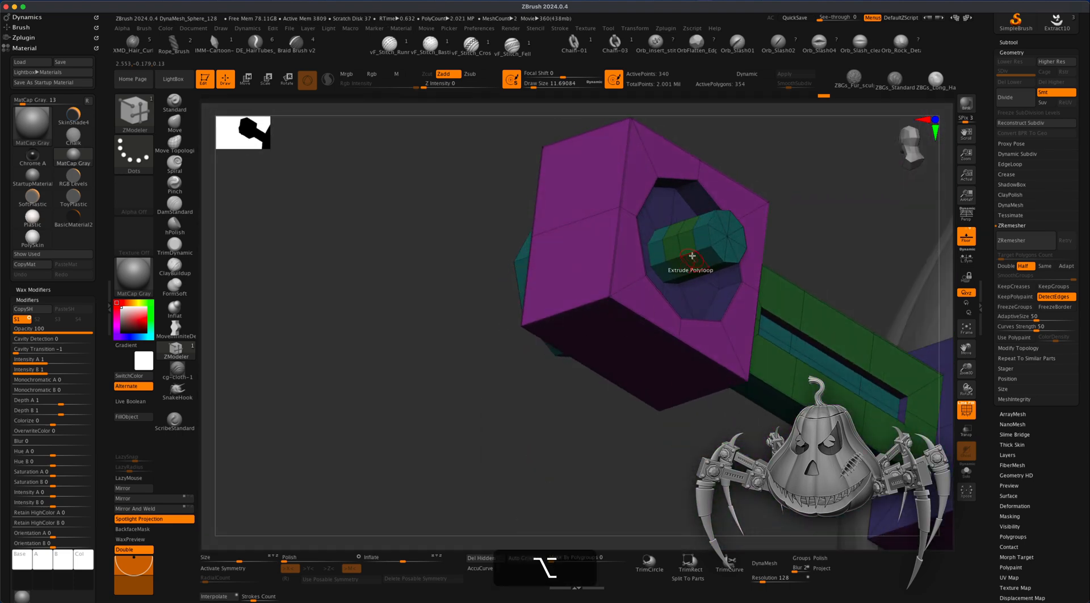
pyautogui.moveTo(701, 232); pyautogui.dragTo(703, 216)
pyautogui.moveTo(560, 437); pyautogui.dragTo(777, 423)
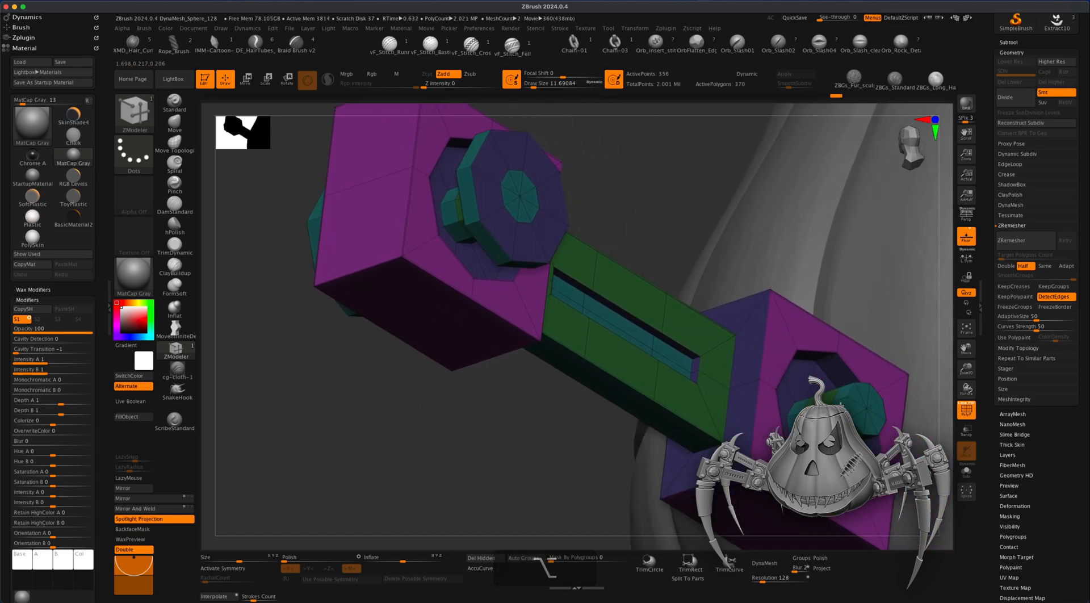
pyautogui.moveTo(527, 459); pyautogui.dragTo(531, 461)
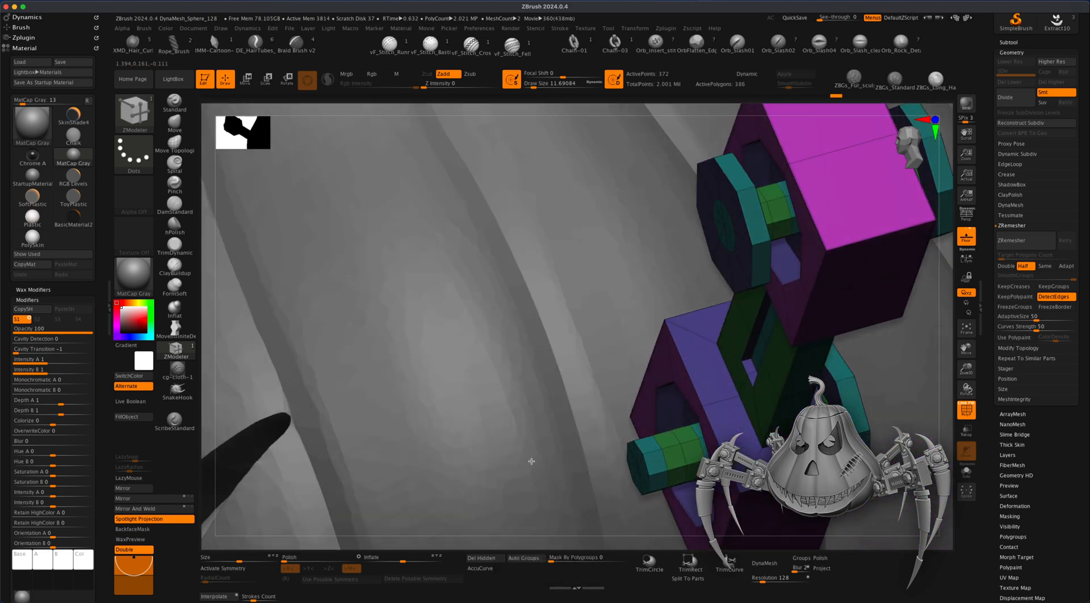
pyautogui.click(646, 442)
# - Mark the flat underside face of the outer end block as a temporary polygroup
pyautogui.keyDown('alt'); pyautogui.moveTo(886, 347); pyautogui.dragTo(733, 289); pyautogui.keyUp('alt')
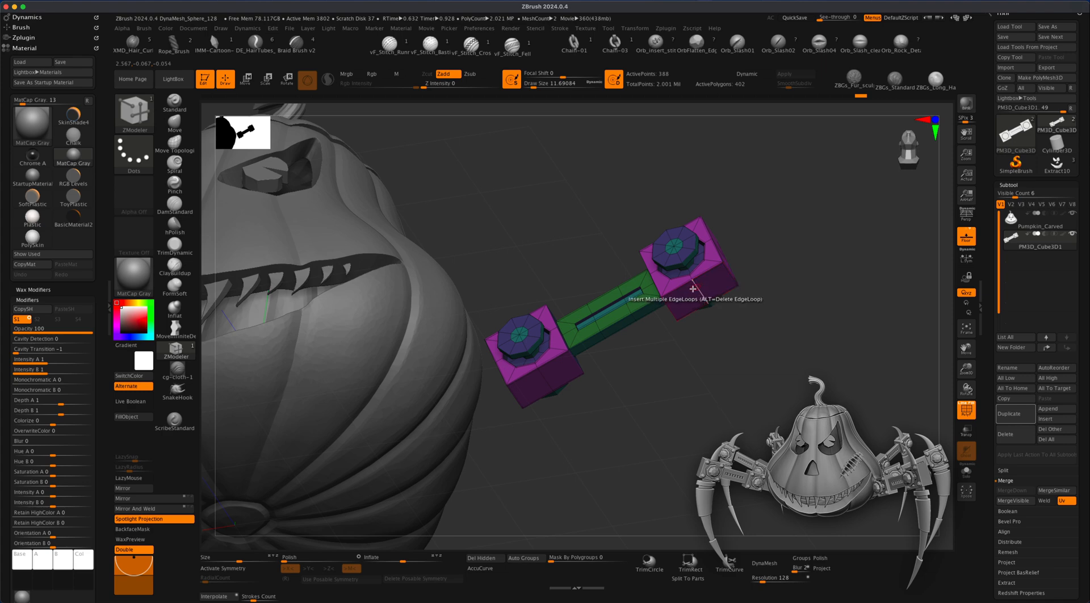
pyautogui.keyDown('shift'); pyautogui.moveTo(735, 384); pyautogui.dragTo(716, 307); pyautogui.keyUp('shift')
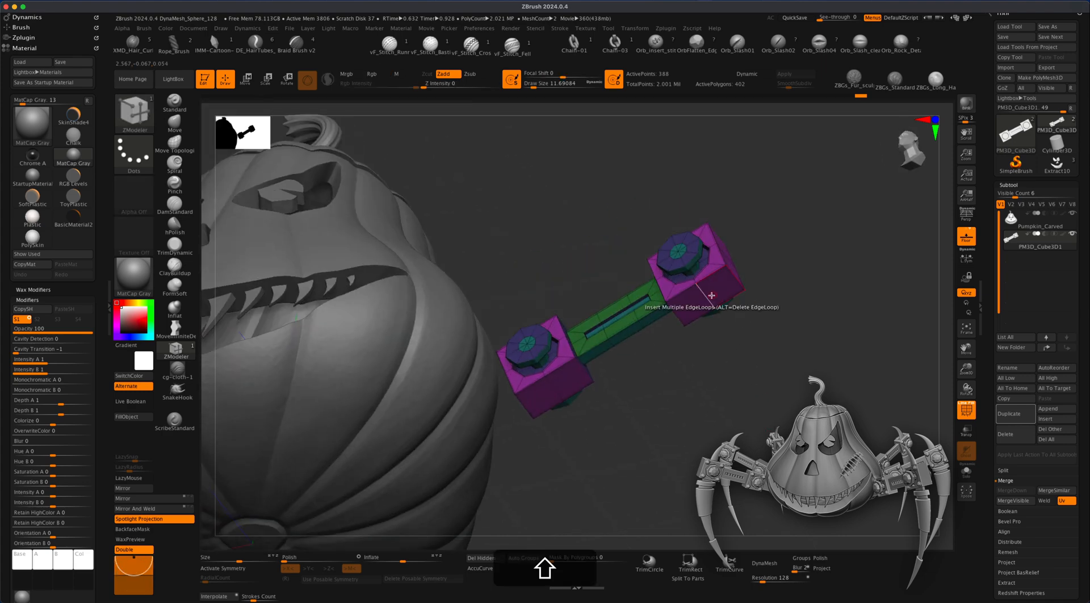
pyautogui.keyDown('alt'); pyautogui.moveTo(761, 357); pyautogui.dragTo(750, 373); pyautogui.keyUp('alt')
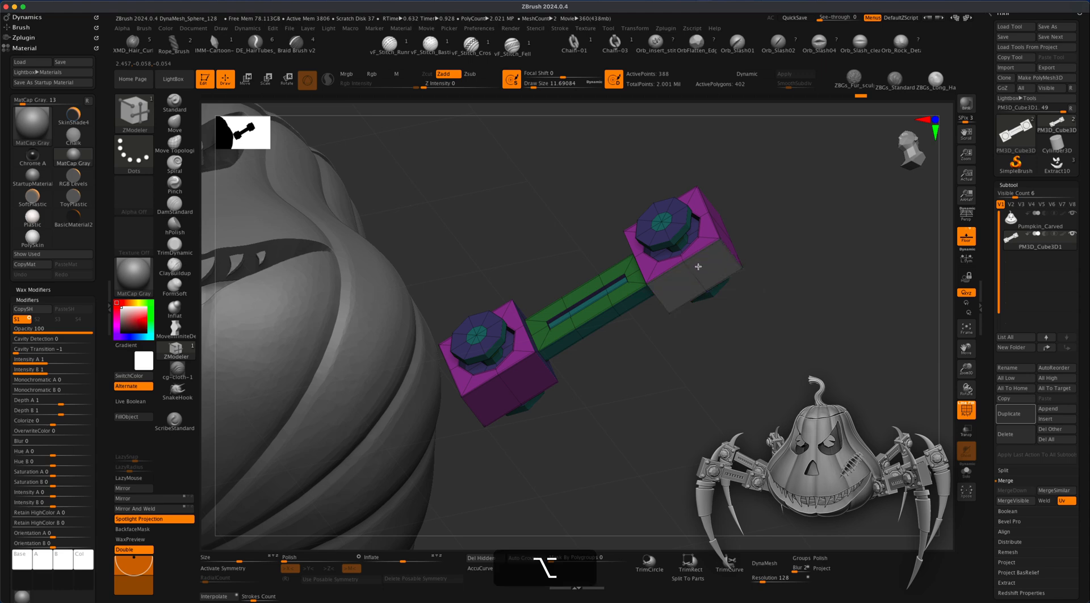
pyautogui.moveTo(817, 316)
pyautogui.mouseDown()
pyautogui.moveTo(781, 245)
pyautogui.moveTo(821, 306)
pyautogui.mouseUp()
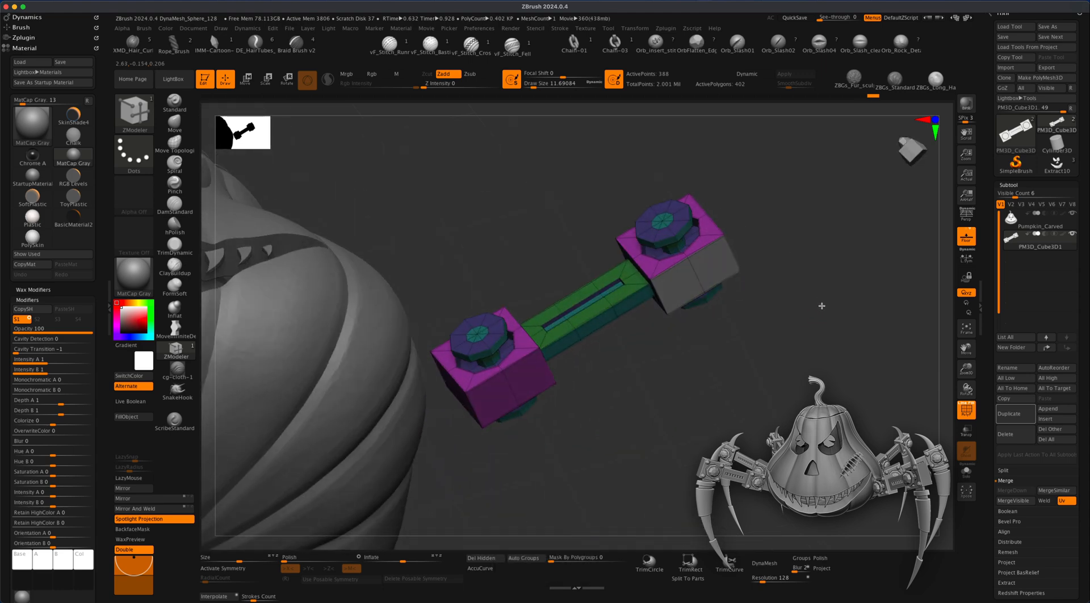
# - Inset the marked face of the outer end block to form a smaller rectangle with an even border
pyautogui.moveTo(629, 311); pyautogui.dragTo(684, 279)
pyautogui.press('space')
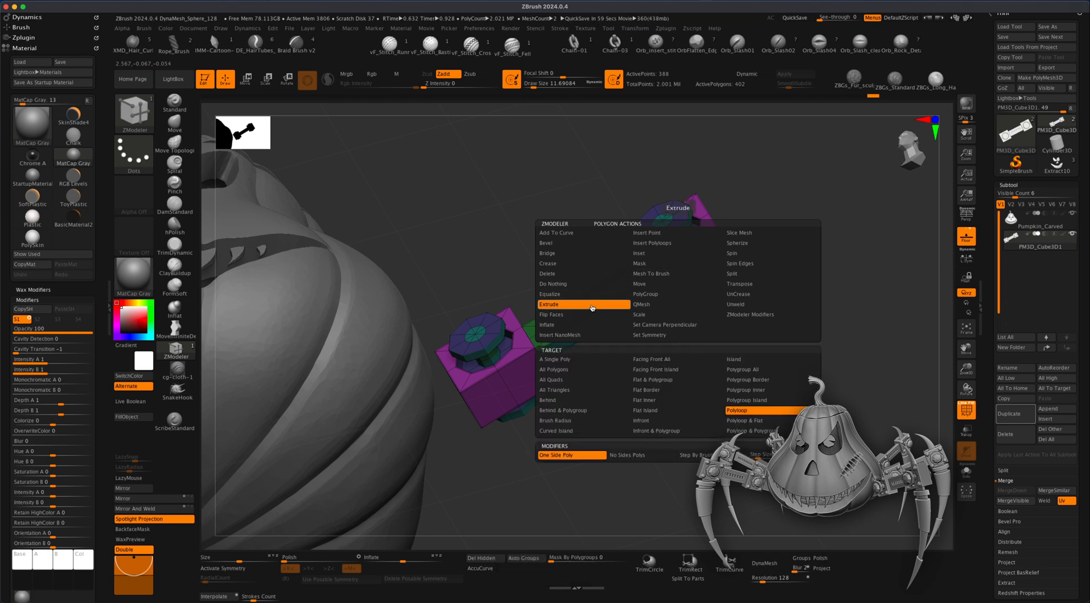
pyautogui.click(675, 253)
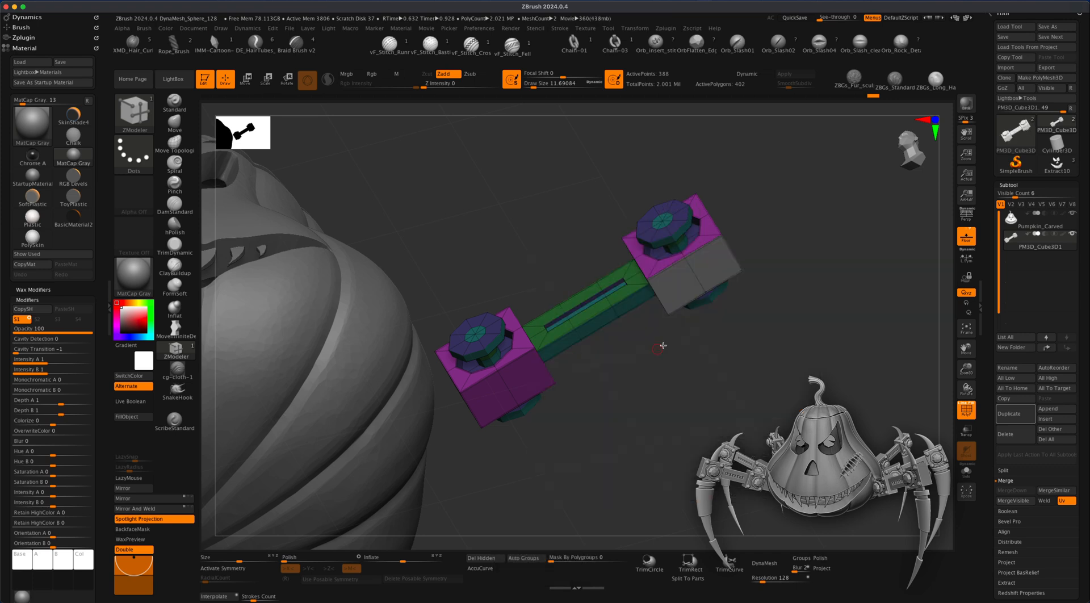
pyautogui.moveTo(681, 285); pyautogui.dragTo(669, 297)
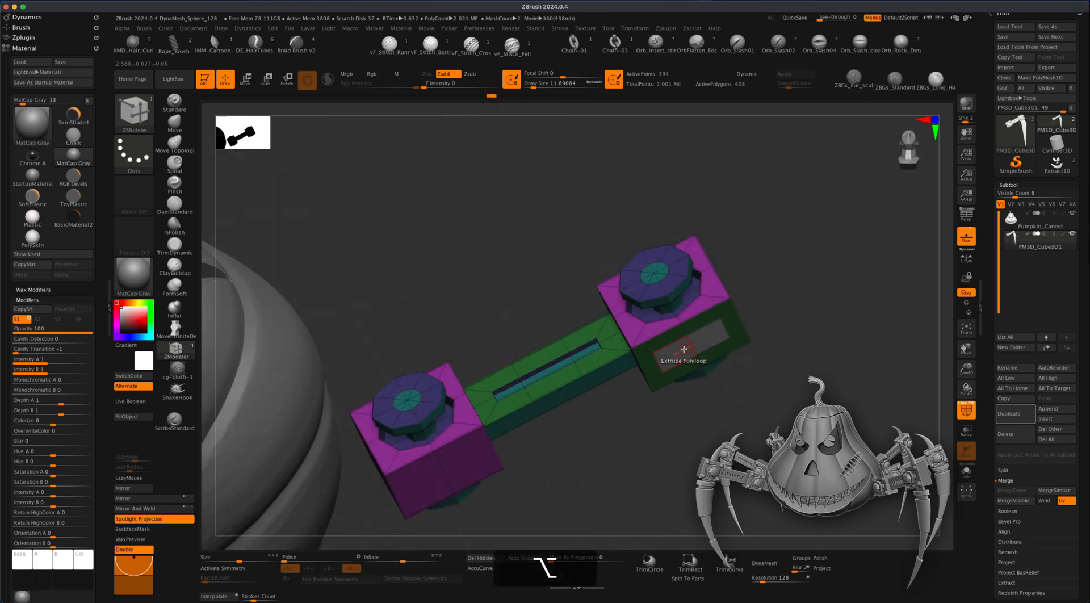
# - Extrude the inset underside face of the outer end block inward as a single poly to form a rectangular recess
pyautogui.press('space')
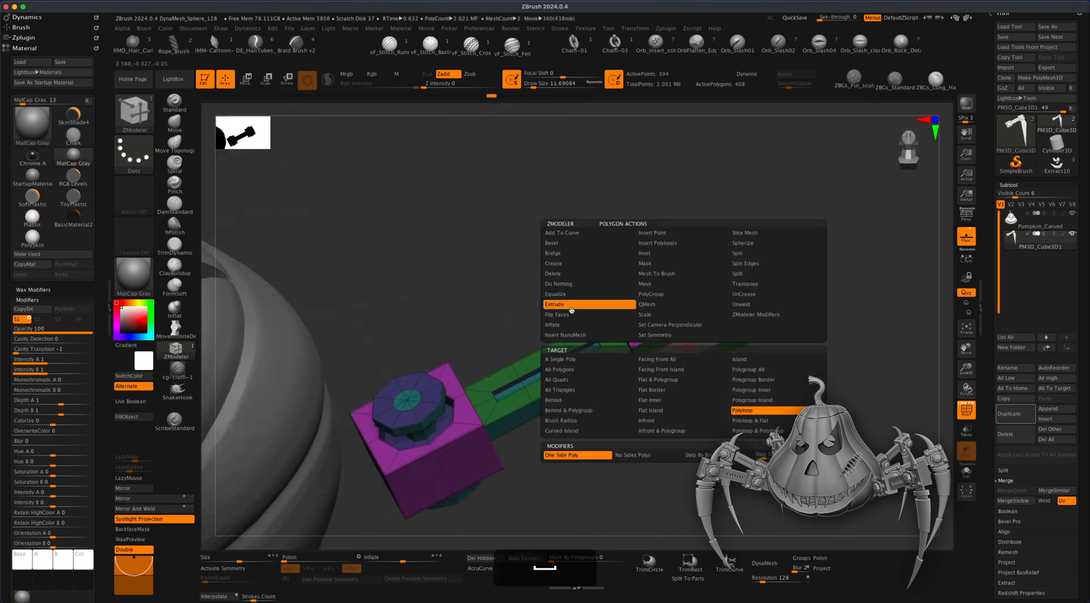
pyautogui.click(598, 361)
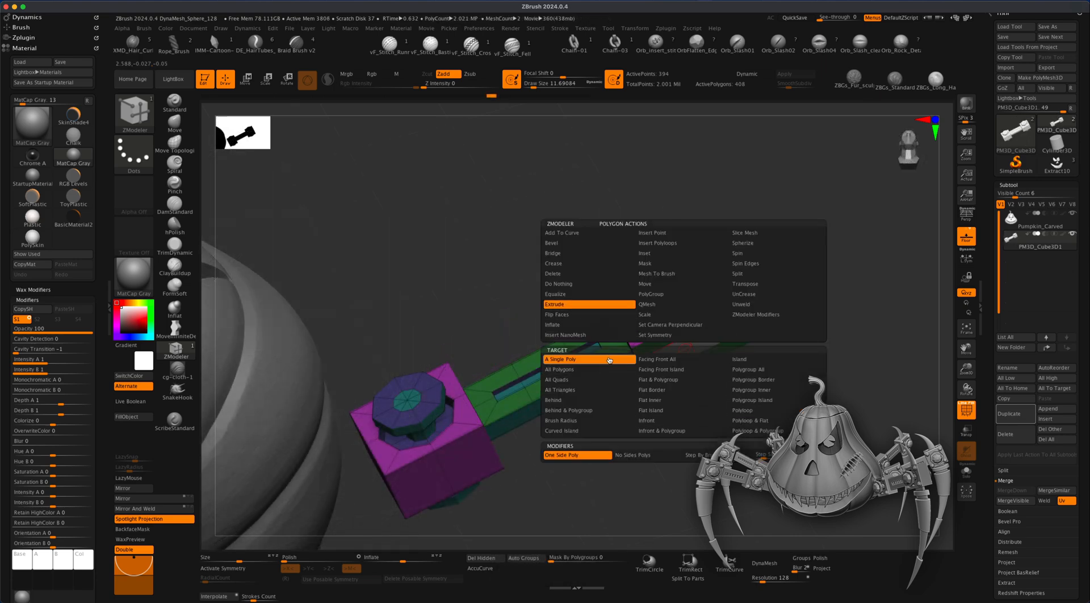
pyautogui.click(585, 314)
pyautogui.moveTo(681, 354); pyautogui.dragTo(670, 333)
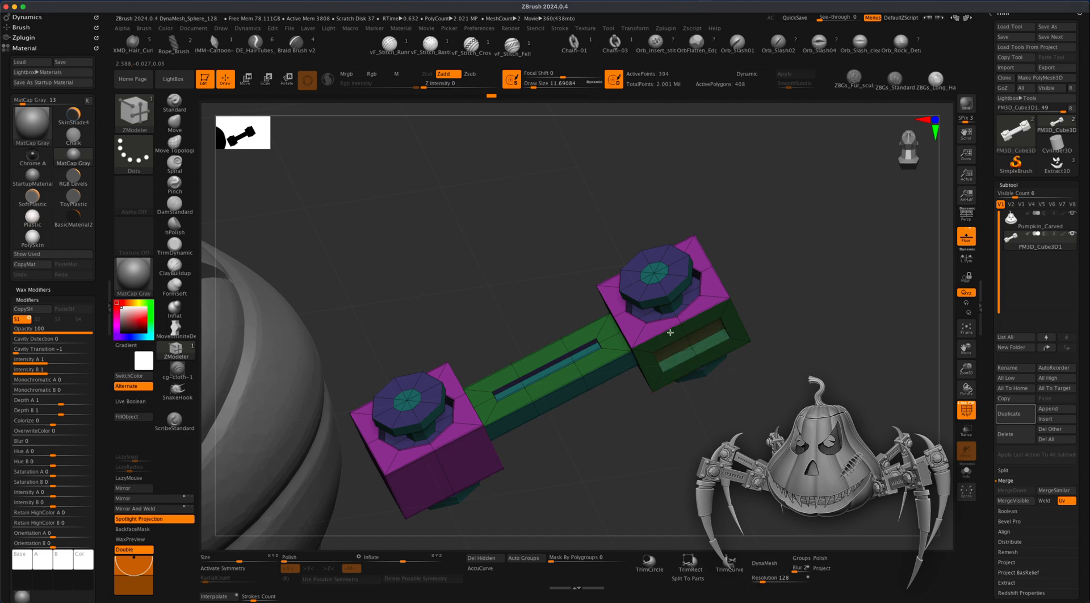
pyautogui.moveTo(670, 333); pyautogui.dragTo(672, 309, button='right')
pyautogui.keyDown('shift'); pyautogui.moveTo(763, 436); pyautogui.dragTo(755, 382, button='right'); pyautogui.keyUp('shift')
pyautogui.moveTo(835, 375); pyautogui.dragTo(824, 397, button='right')
# - Append a cone subtool and move it out of the pumpkin to the leg link
pyautogui.click(1046, 419)
pyautogui.click(790, 420)
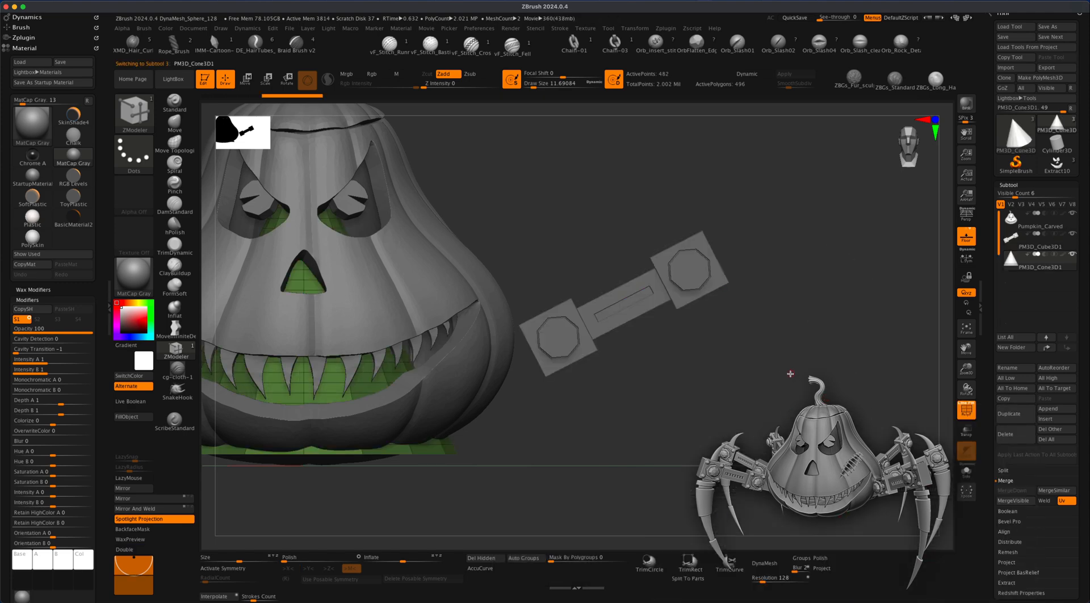
pyautogui.press('f')
pyautogui.press('w')
pyautogui.moveTo(379, 301); pyautogui.dragTo(655, 300)
pyautogui.moveTo(814, 327)
pyautogui.keyDown('alt'); pyautogui.mouseDown()
pyautogui.moveTo(797, 336)
pyautogui.moveTo(790, 296)
pyautogui.moveTo(827, 333)
pyautogui.mouseUp(); pyautogui.keyUp('alt')
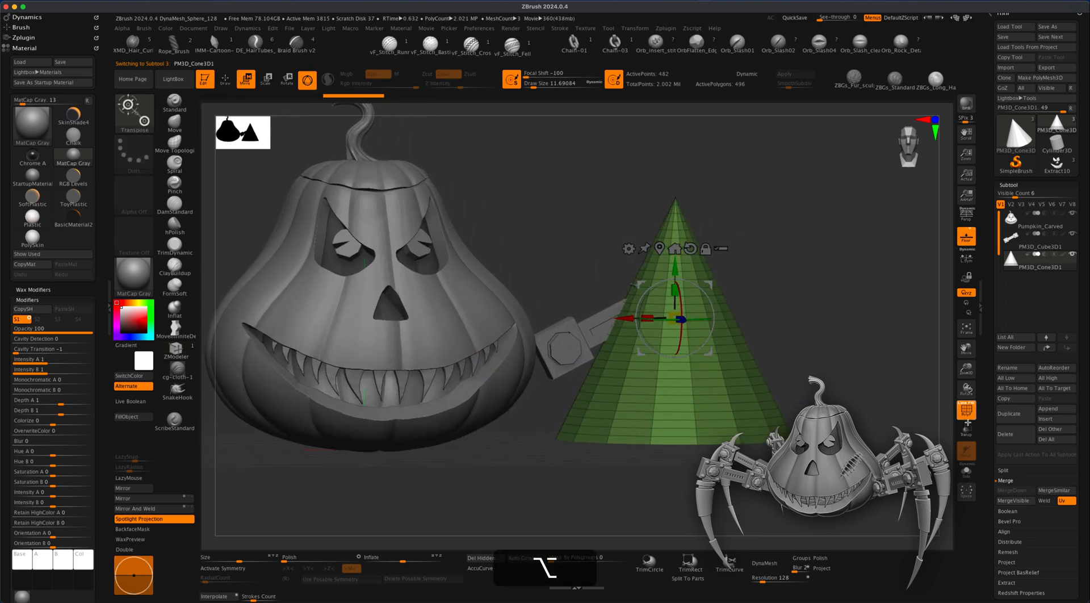
# - Remesh the cone with ZRemesher using the Half polygon count option
pyautogui.moveTo(1077, 510); pyautogui.dragTo(1079, 335)
pyautogui.click(1024, 435)
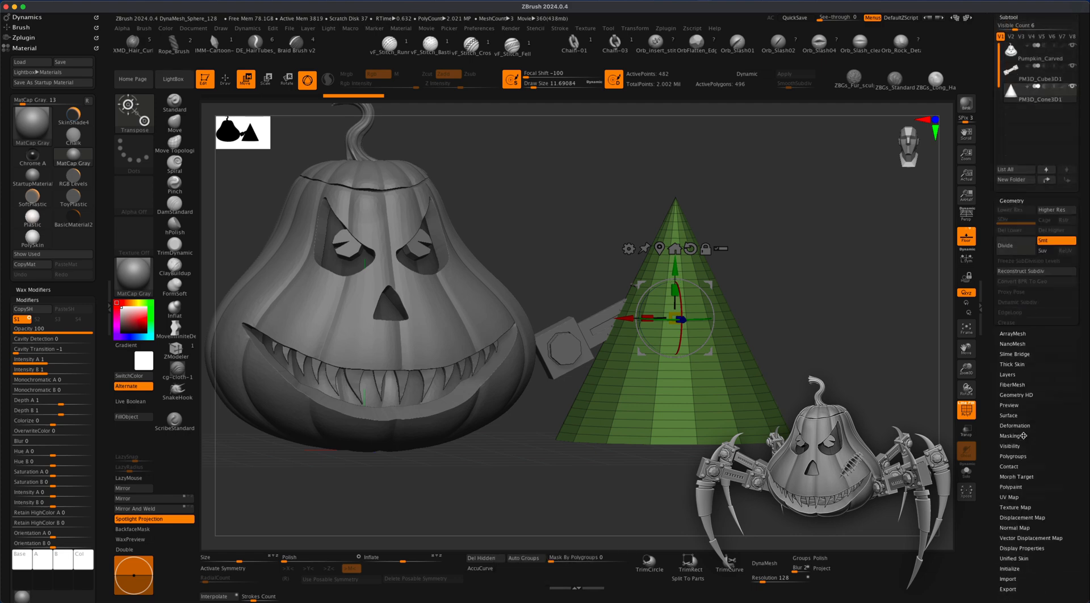
pyautogui.click(1069, 242)
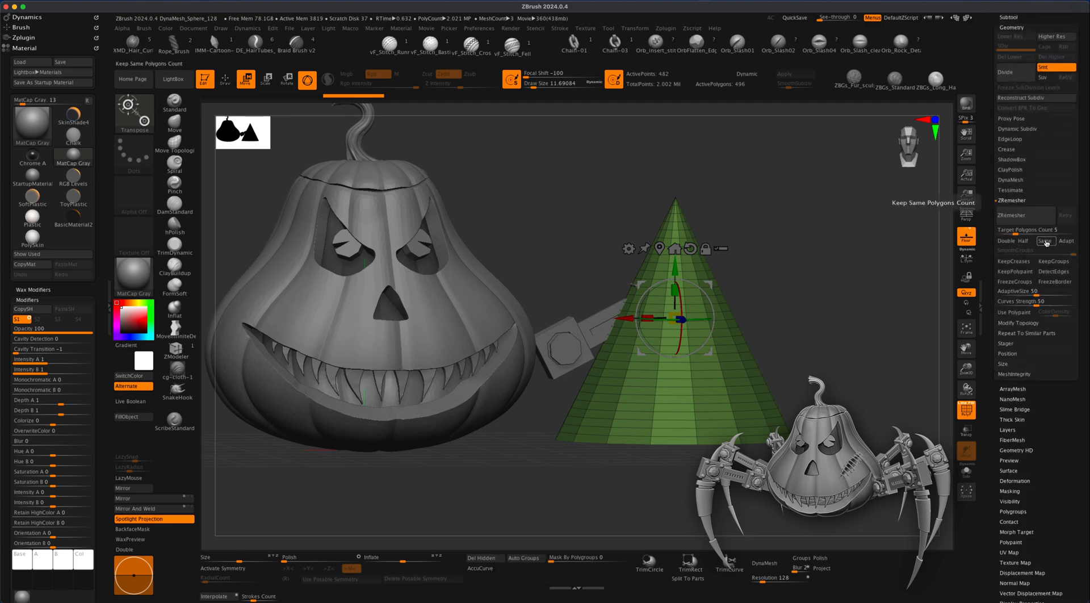
pyautogui.click(1030, 242)
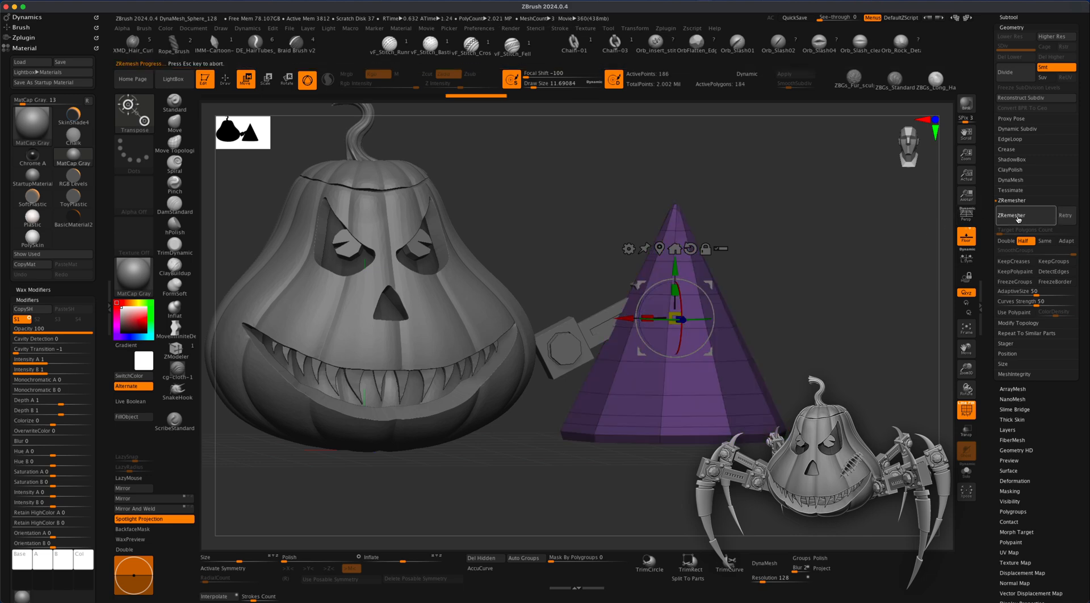
# - Squash the cone into a slim spike and place it point-down beneath the link's outer end block
pyautogui.moveTo(784, 310); pyautogui.dragTo(750, 308)
pyautogui.press('super+z')
pyautogui.press('super+z')
pyautogui.press('super+z')
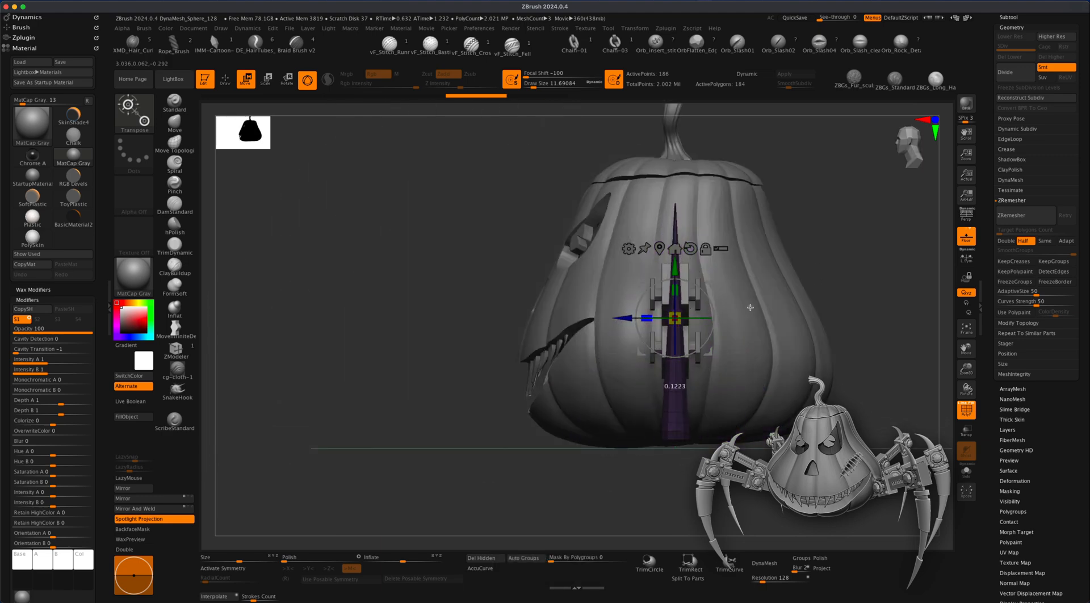
pyautogui.keyDown('shift'); pyautogui.moveTo(869, 312); pyautogui.dragTo(907, 316); pyautogui.keyUp('shift')
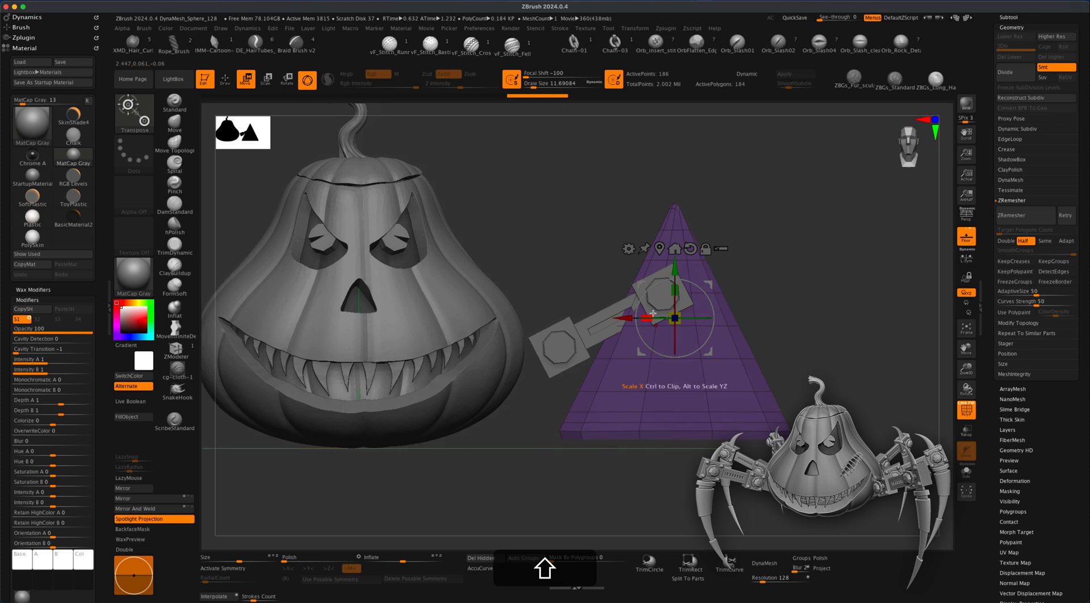
pyautogui.moveTo(675, 316); pyautogui.dragTo(726, 382)
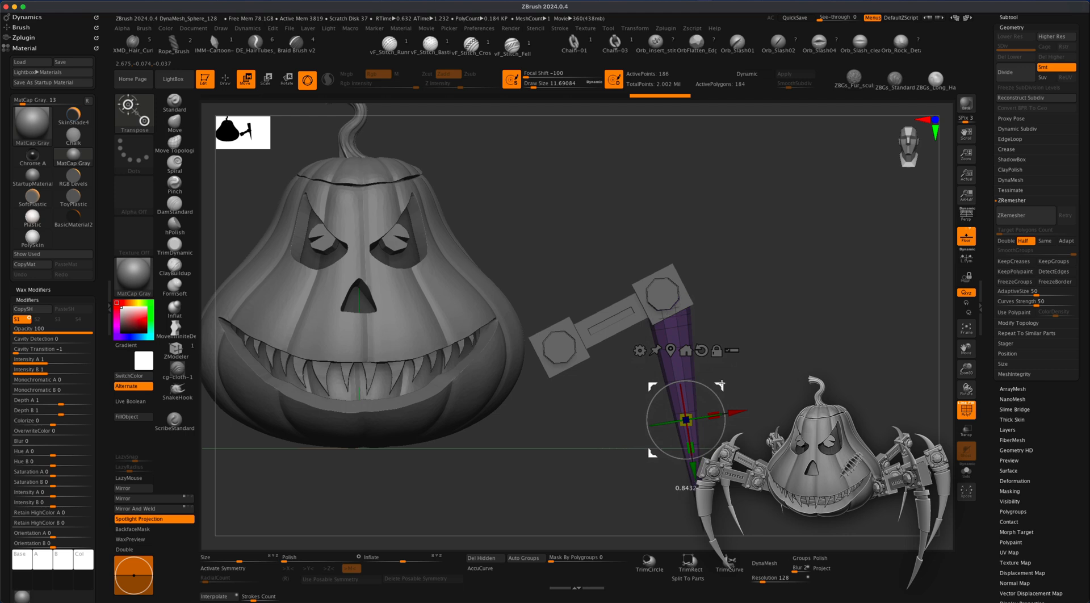
pyautogui.moveTo(774, 407)
pyautogui.keyDown('alt'); pyautogui.mouseDown()
pyautogui.moveTo(767, 348)
pyautogui.moveTo(794, 418)
pyautogui.moveTo(785, 402)
pyautogui.mouseUp(); pyautogui.keyUp('alt')
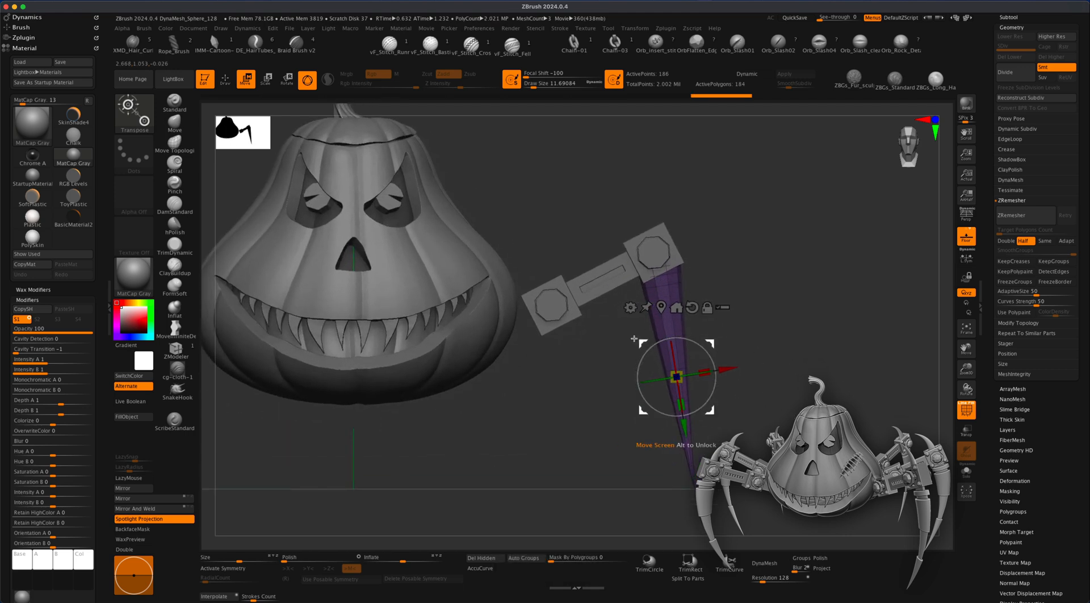
# - Bend the spike into an inward-curving claw with the Bend Curve deformer and accept the deformation
pyautogui.click(630, 307)
pyautogui.click(713, 346)
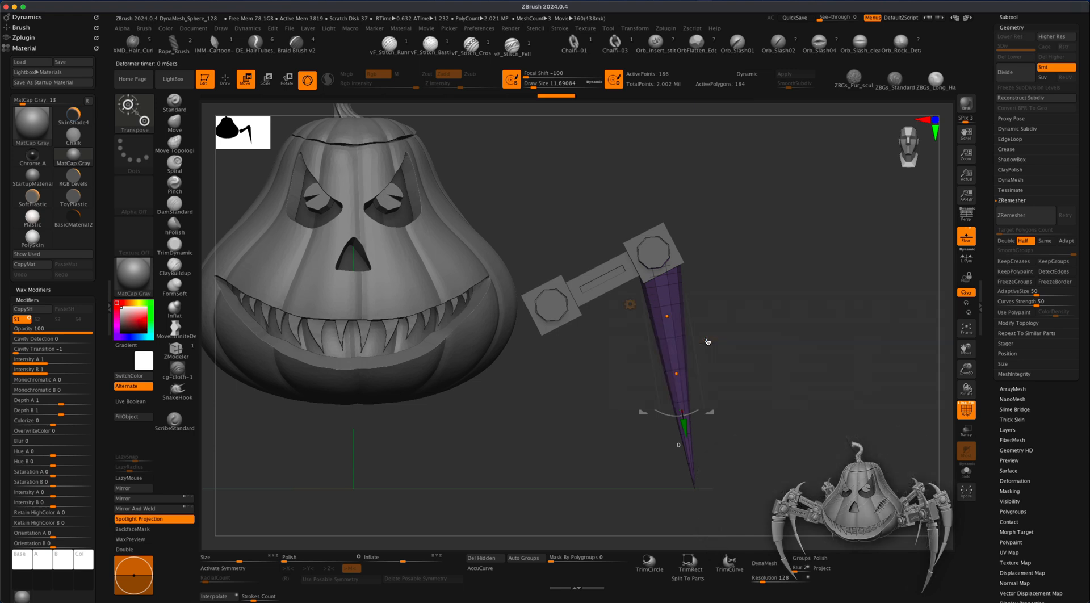
pyautogui.moveTo(757, 514); pyautogui.dragTo(760, 514)
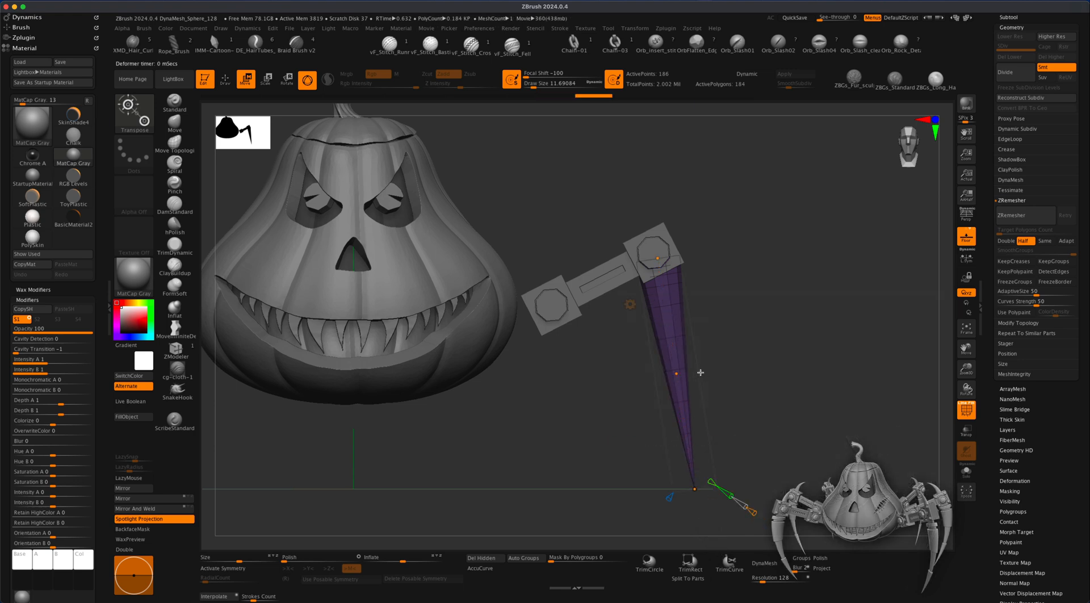
pyautogui.moveTo(674, 372); pyautogui.dragTo(700, 368)
pyautogui.moveTo(695, 488); pyautogui.dragTo(637, 526)
pyautogui.keyDown('alt'); pyautogui.moveTo(782, 417); pyautogui.dragTo(712, 382); pyautogui.keyUp('alt')
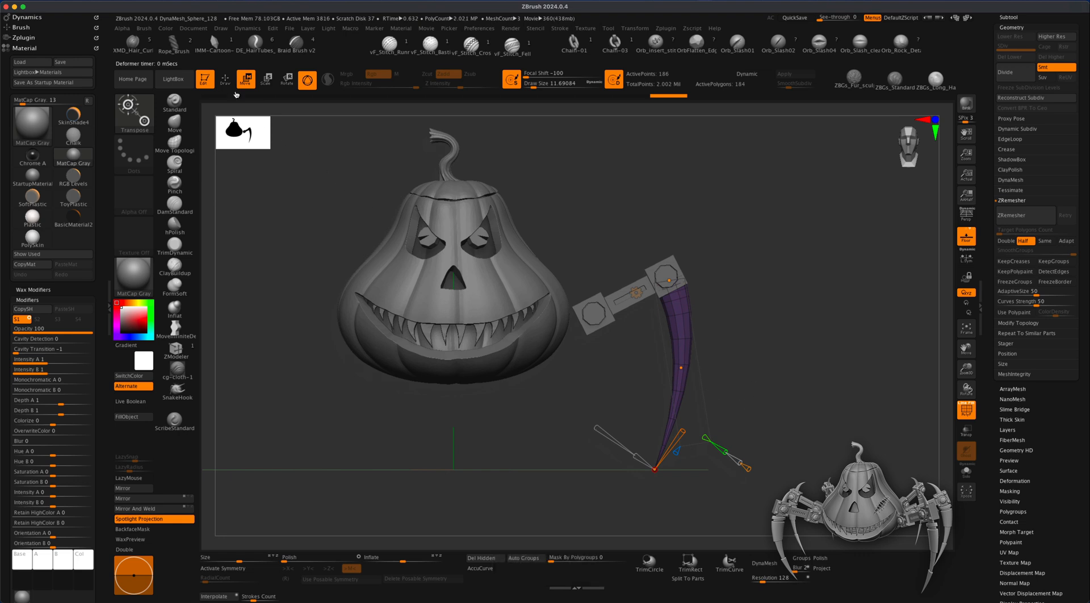
pyautogui.click(636, 295)
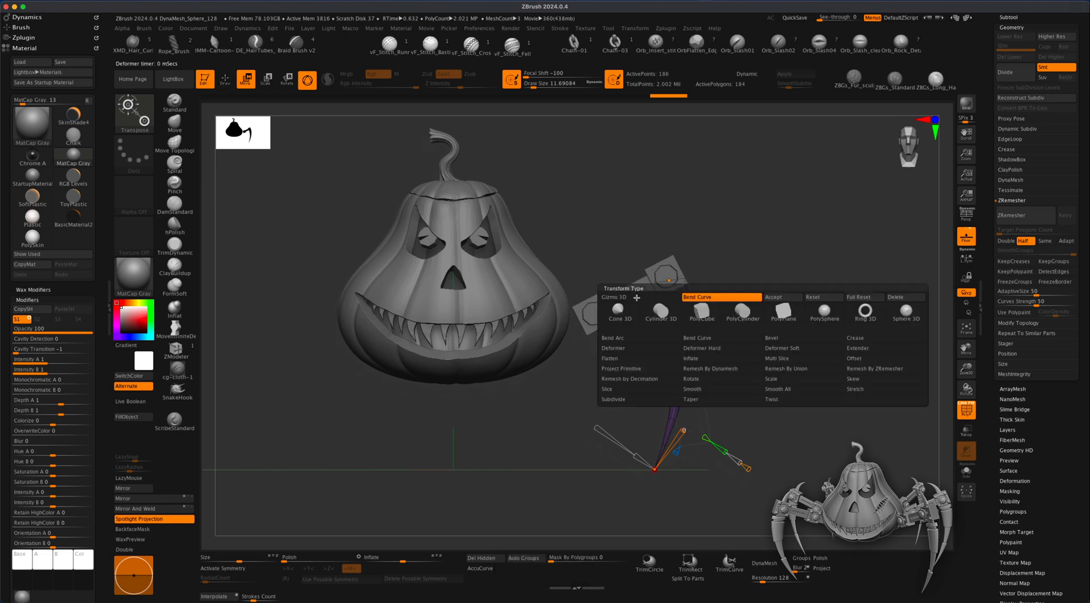
pyautogui.click(772, 299)
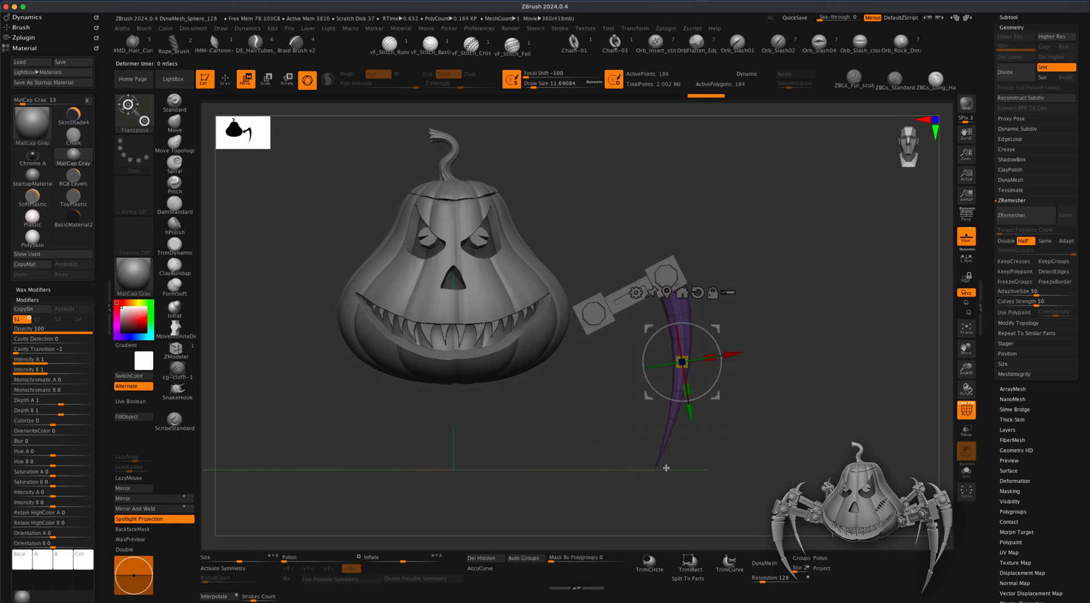
# - Adjust the claw's proportions and fit its upper end against the recess under the outer end block
pyautogui.keyDown('shift'); pyautogui.moveTo(792, 404); pyautogui.dragTo(762, 435); pyautogui.keyUp('shift')
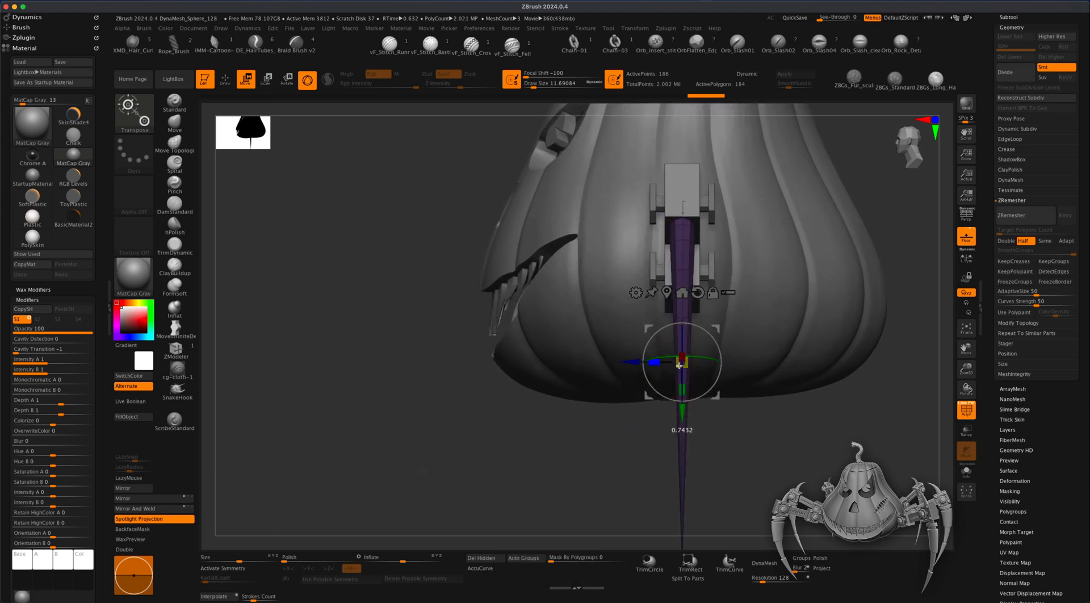
pyautogui.moveTo(783, 396); pyautogui.dragTo(588, 155)
pyautogui.keyDown('alt'); pyautogui.moveTo(731, 234); pyautogui.dragTo(761, 335); pyautogui.keyUp('alt')
pyautogui.moveTo(690, 481); pyautogui.dragTo(707, 538)
pyautogui.moveTo(764, 442); pyautogui.dragTo(762, 470)
pyautogui.keyDown('alt'); pyautogui.moveTo(730, 322); pyautogui.dragTo(746, 348); pyautogui.keyUp('alt')
pyautogui.moveTo(689, 292); pyautogui.dragTo(723, 276)
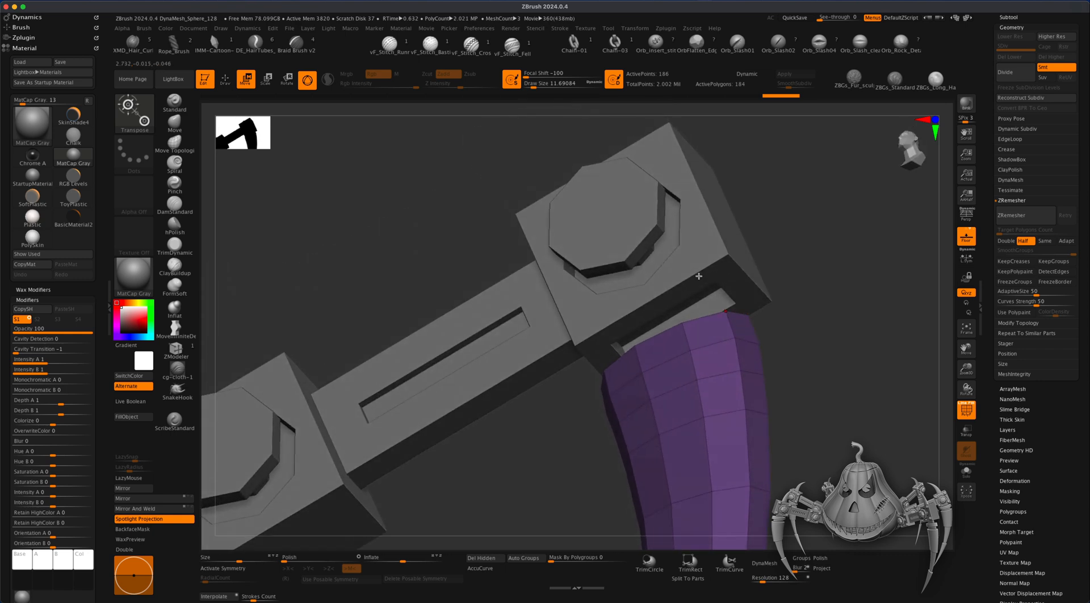
# - Make the leg link the active subtool and isolate it to expose the recess under its outer block
pyautogui.keyDown('alt'); pyautogui.click(698, 276); pyautogui.keyUp('alt')
pyautogui.keyDown('alt'); pyautogui.moveTo(812, 333); pyautogui.dragTo(794, 337); pyautogui.keyUp('alt')
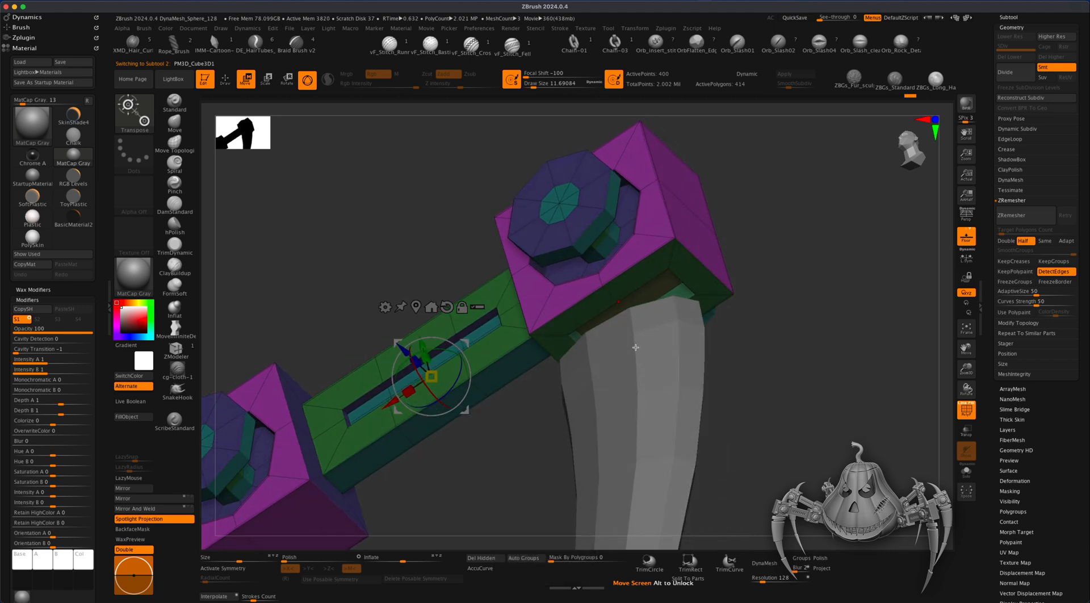
pyautogui.scroll(3, 1078, 387)
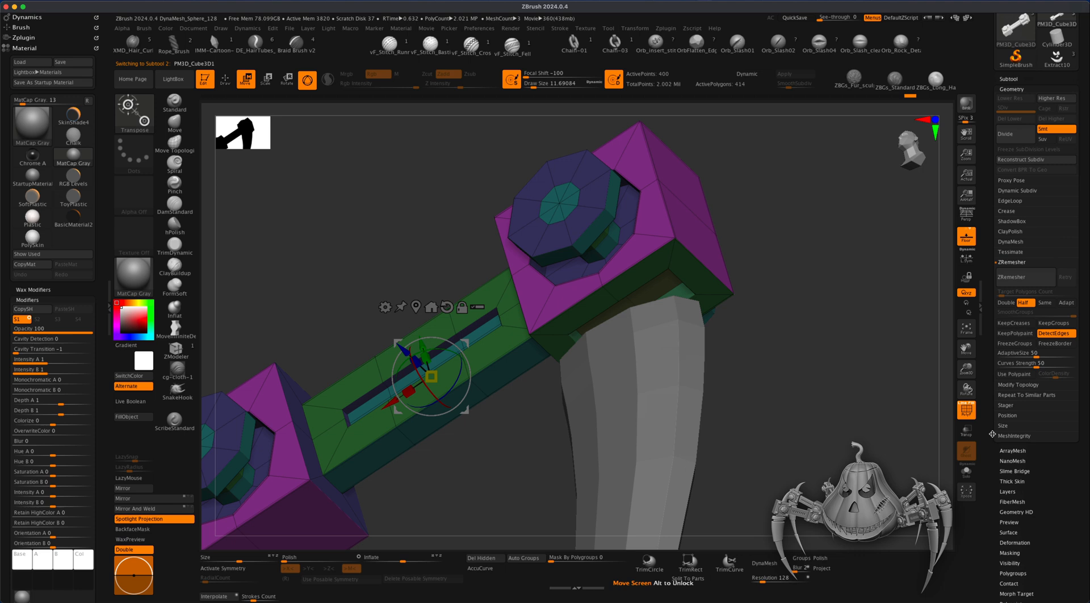
pyautogui.click(967, 472)
pyautogui.moveTo(841, 474); pyautogui.dragTo(767, 419)
pyautogui.keyDown('alt'); pyautogui.click(640, 300); pyautogui.keyUp('alt')
pyautogui.press('alt+super+z')
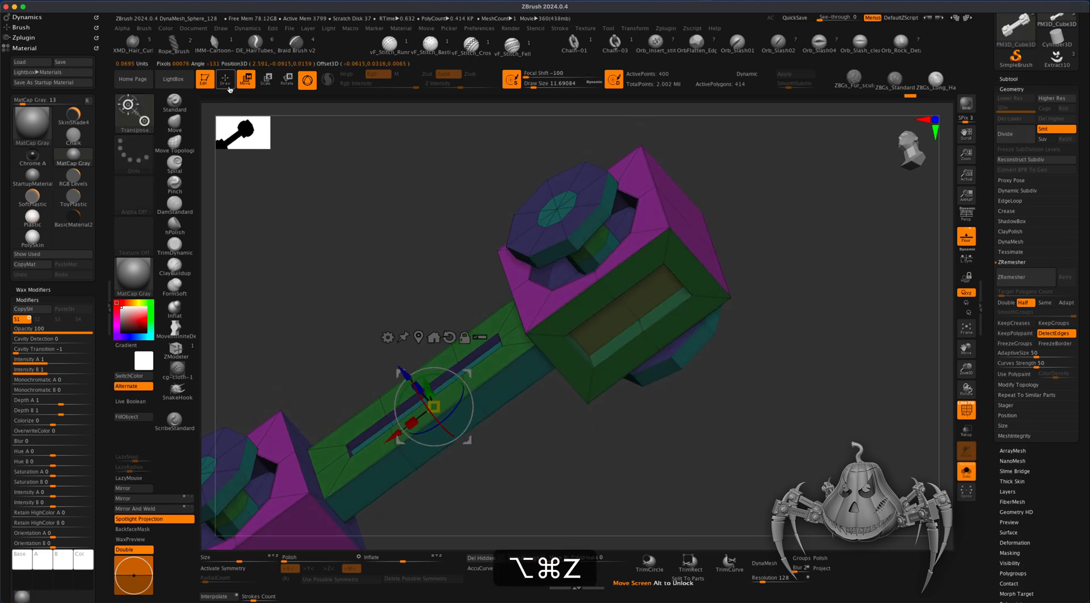
# - Inset the floor of the outer block's recess as a single poly to form a narrower rectangle
pyautogui.keyDown('alt'); pyautogui.moveTo(611, 327); pyautogui.dragTo(652, 298); pyautogui.keyUp('alt')
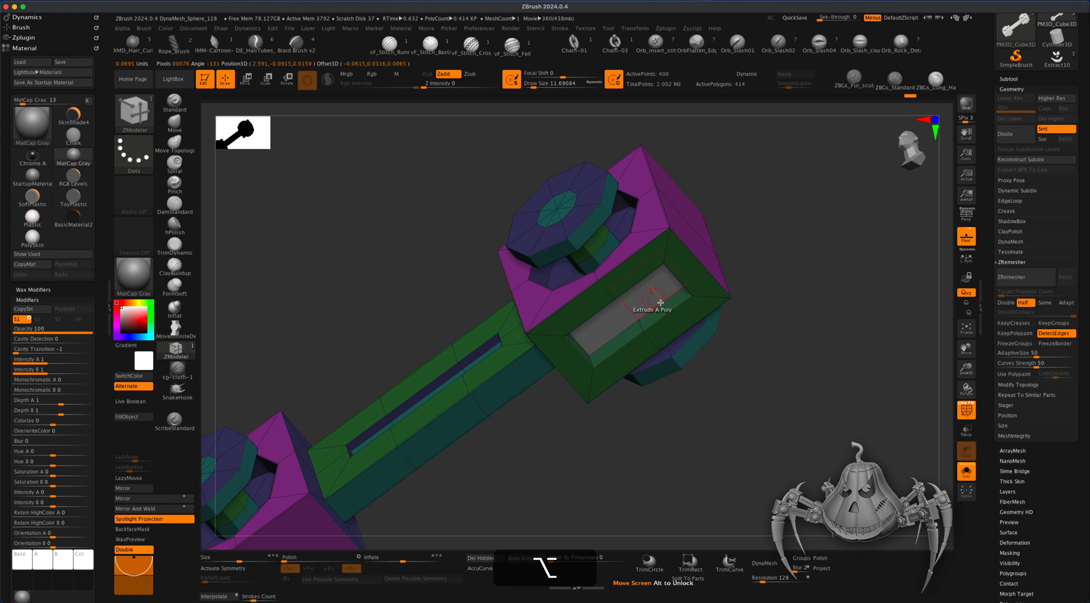
pyautogui.moveTo(802, 367); pyautogui.dragTo(807, 356)
pyautogui.moveTo(746, 340); pyautogui.dragTo(697, 333)
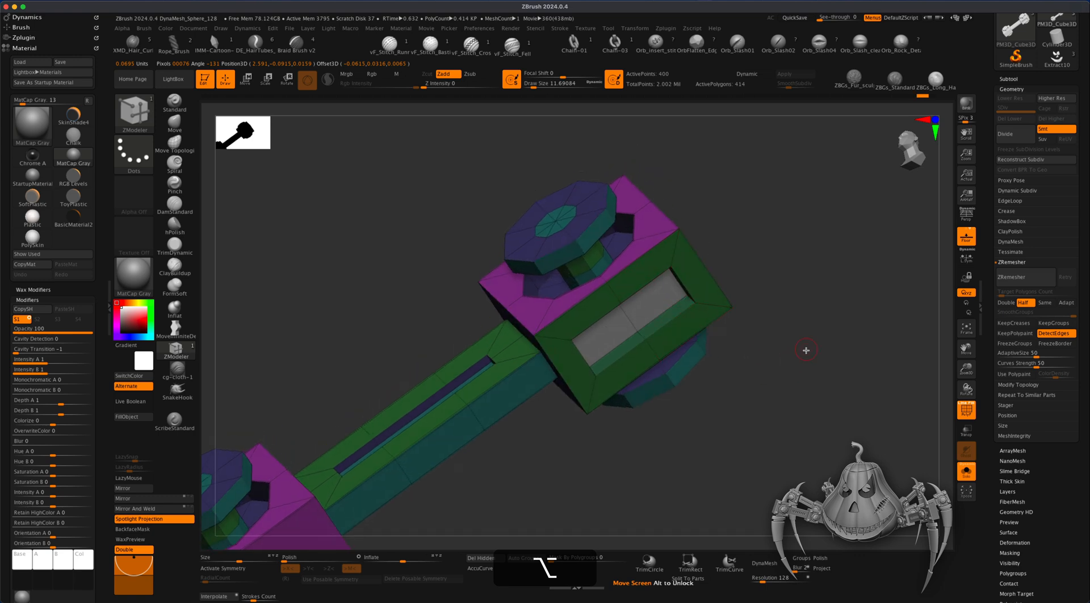
pyautogui.press('space')
pyautogui.click(629, 253)
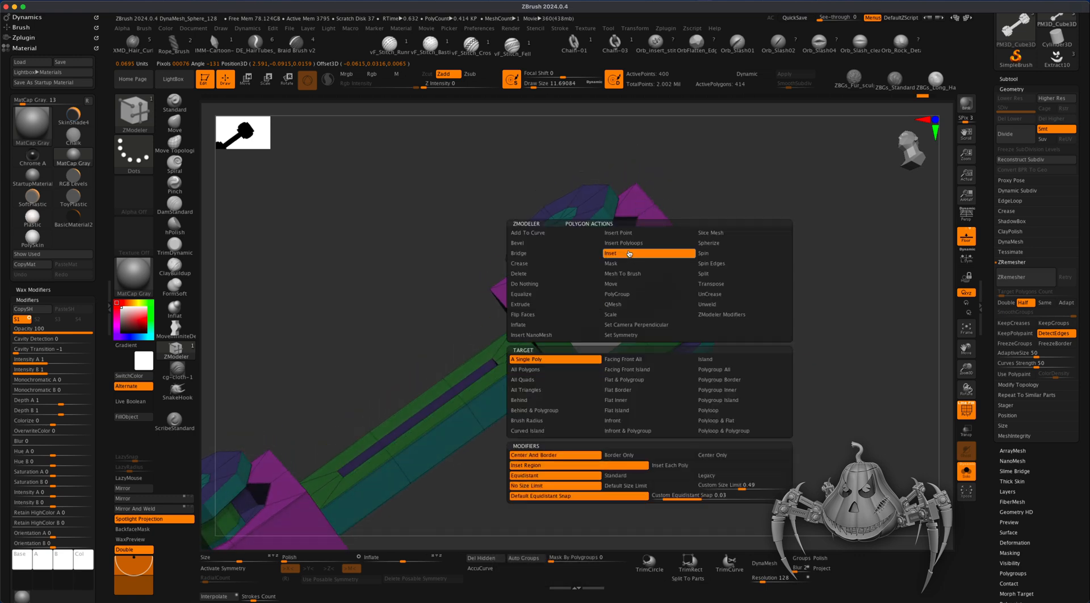
pyautogui.moveTo(640, 312); pyautogui.dragTo(627, 320)
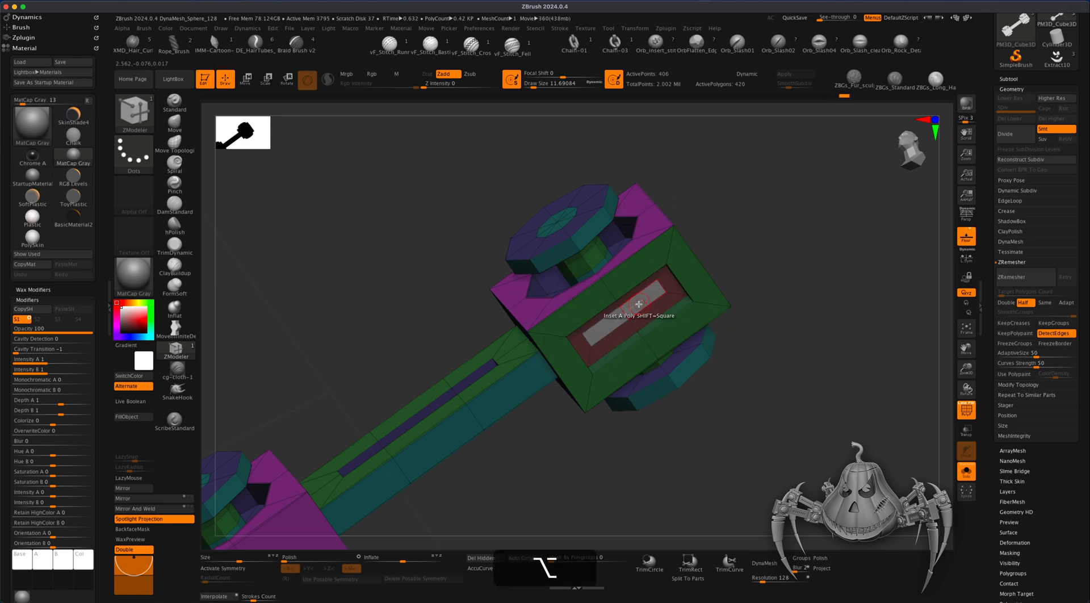
# - Extrude the narrow inset face outward past the block as a connector and show all subtools again
pyautogui.press('space')
pyautogui.click(550, 303)
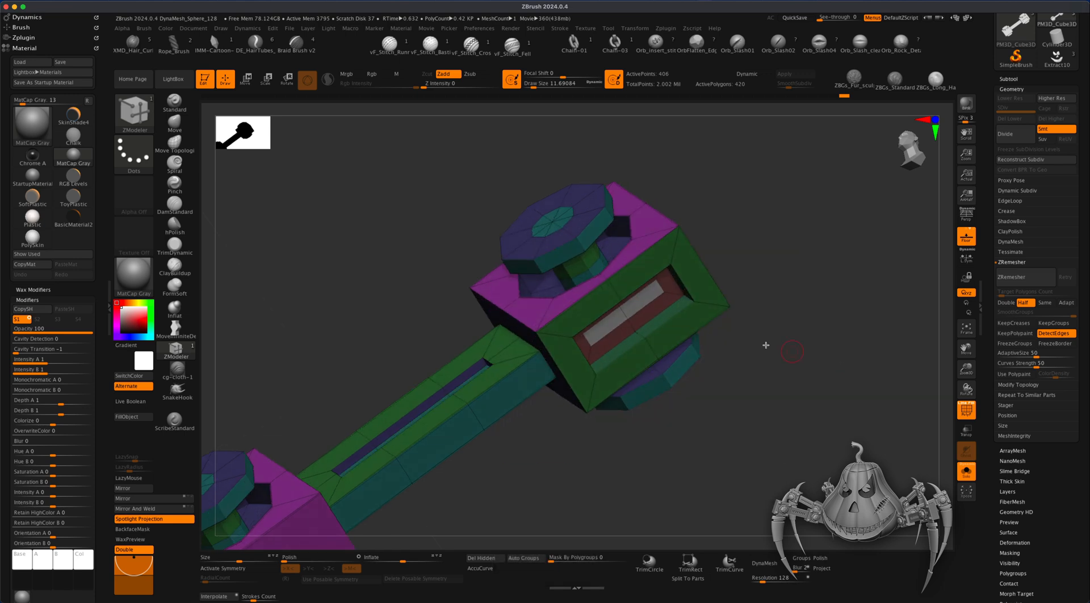
pyautogui.moveTo(648, 301); pyautogui.dragTo(755, 363)
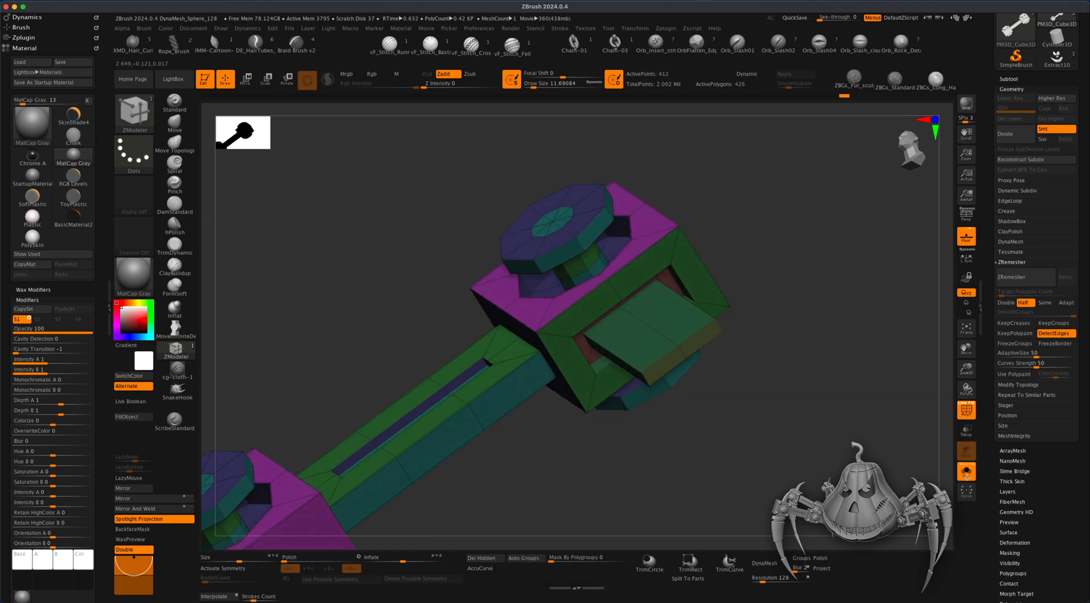
pyautogui.click(967, 473)
pyautogui.moveTo(821, 325); pyautogui.dragTo(779, 390)
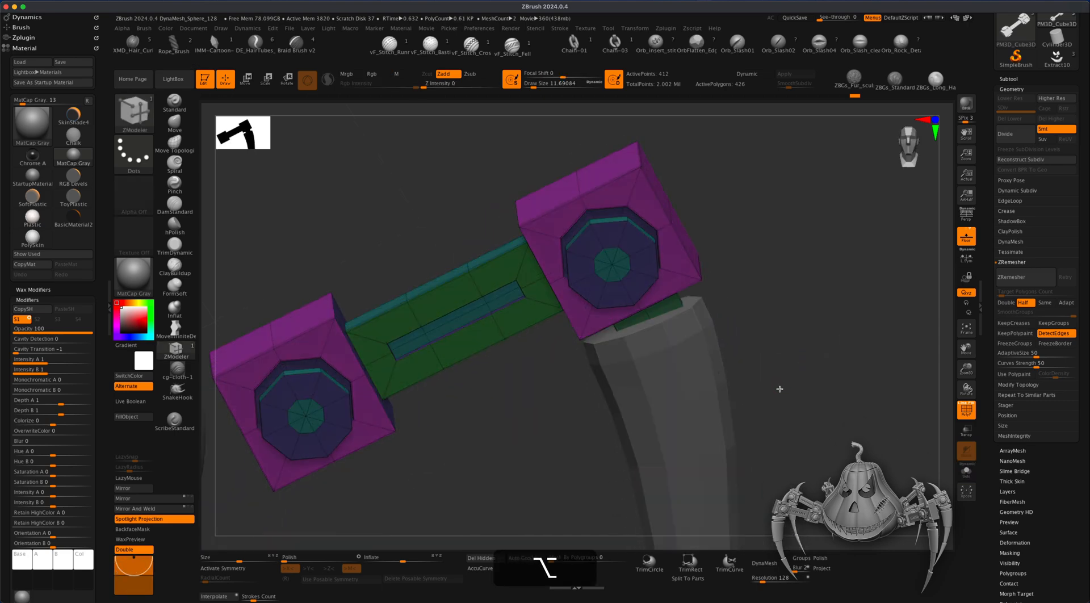
pyautogui.keyDown('alt'); pyautogui.moveTo(795, 335); pyautogui.dragTo(764, 337); pyautogui.keyUp('alt')
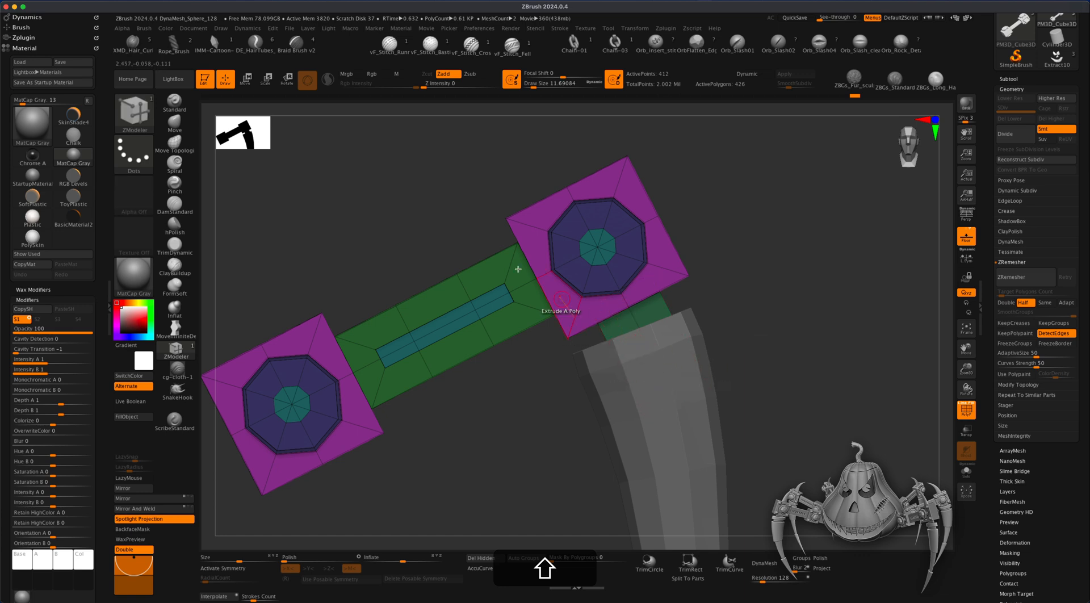
# - Select the claw and shift it slightly so its upper end meets the link's extruded connector
pyautogui.click(246, 79)
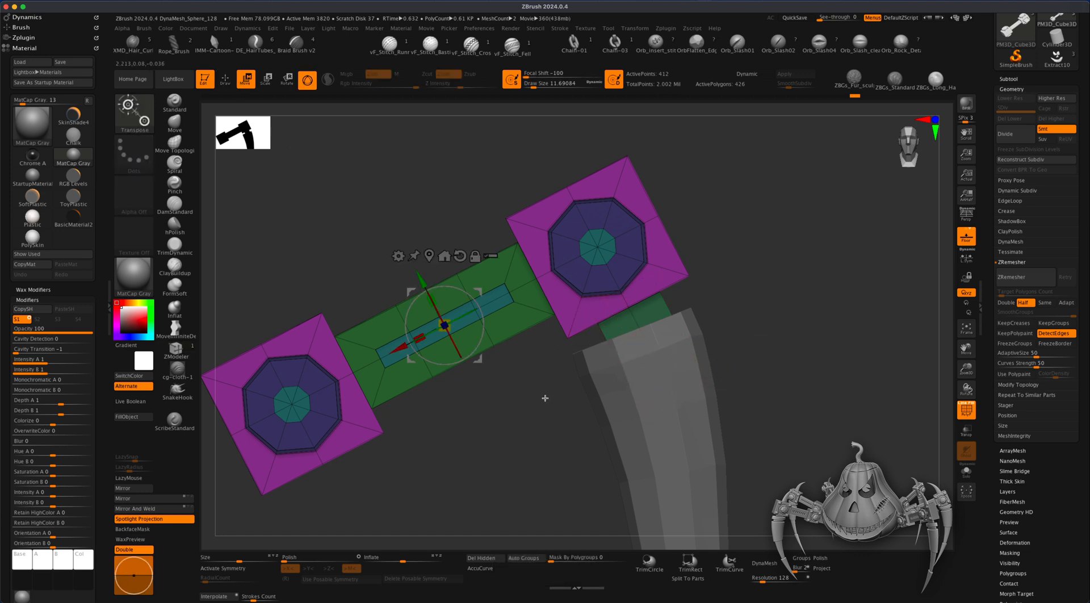
pyautogui.keyDown('alt'); pyautogui.click(641, 403); pyautogui.keyUp('alt')
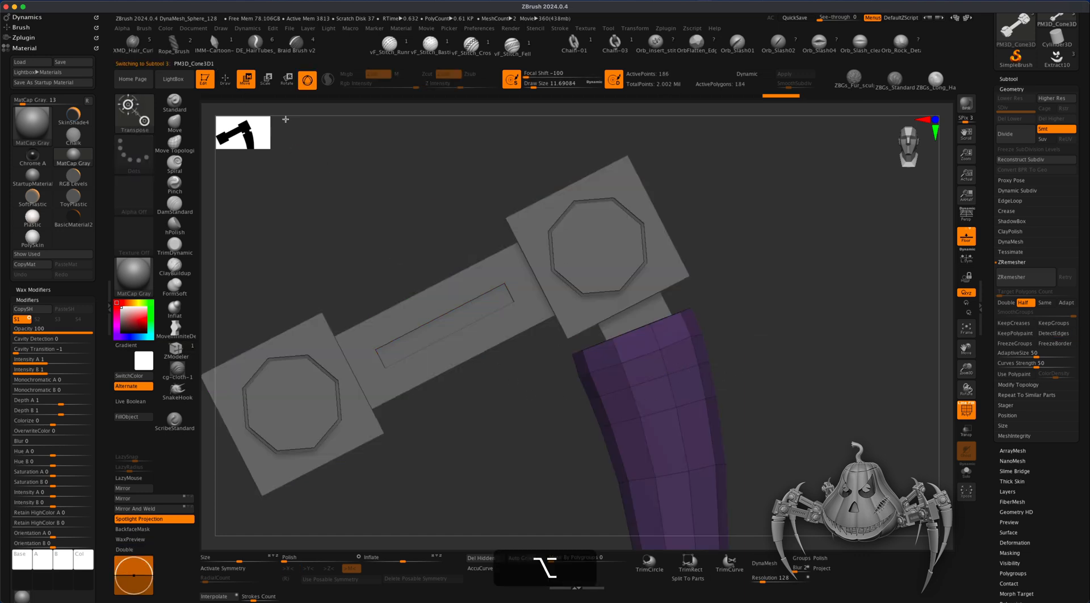
pyautogui.keyDown('alt'); pyautogui.moveTo(798, 365); pyautogui.dragTo(742, 325); pyautogui.keyUp('alt')
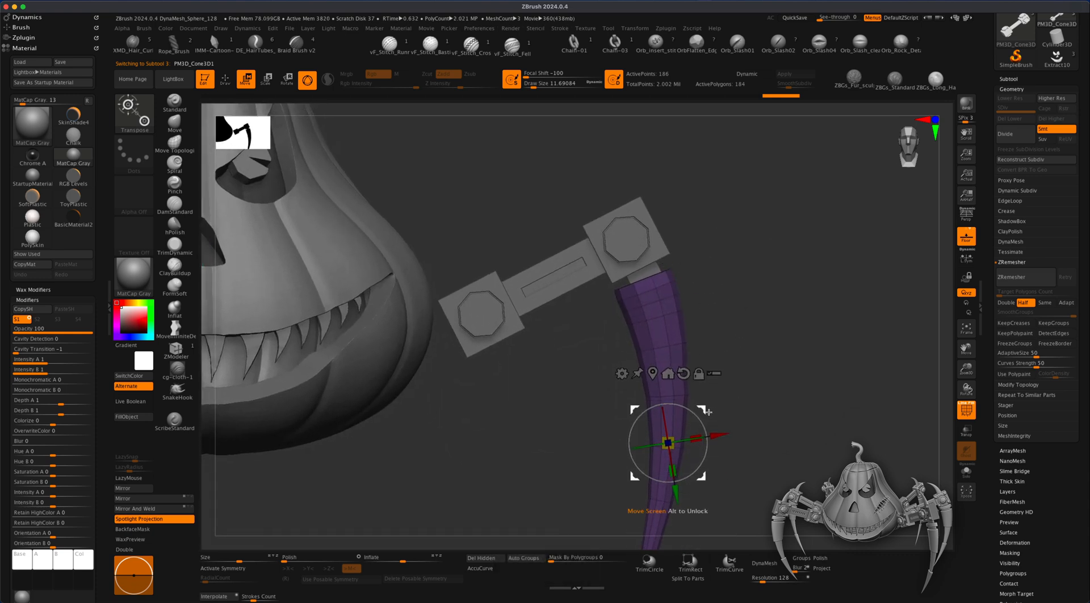
pyautogui.moveTo(705, 409); pyautogui.dragTo(710, 408)
pyautogui.moveTo(780, 362); pyautogui.dragTo(767, 321)
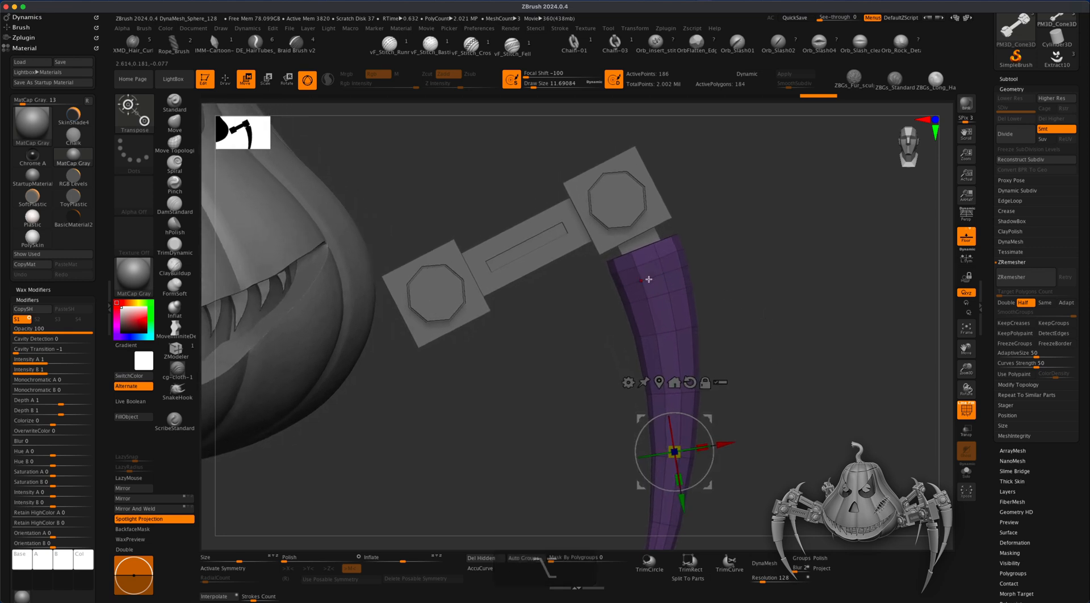
pyautogui.keyDown('alt'); pyautogui.moveTo(750, 279); pyautogui.dragTo(706, 261); pyautogui.keyUp('alt')
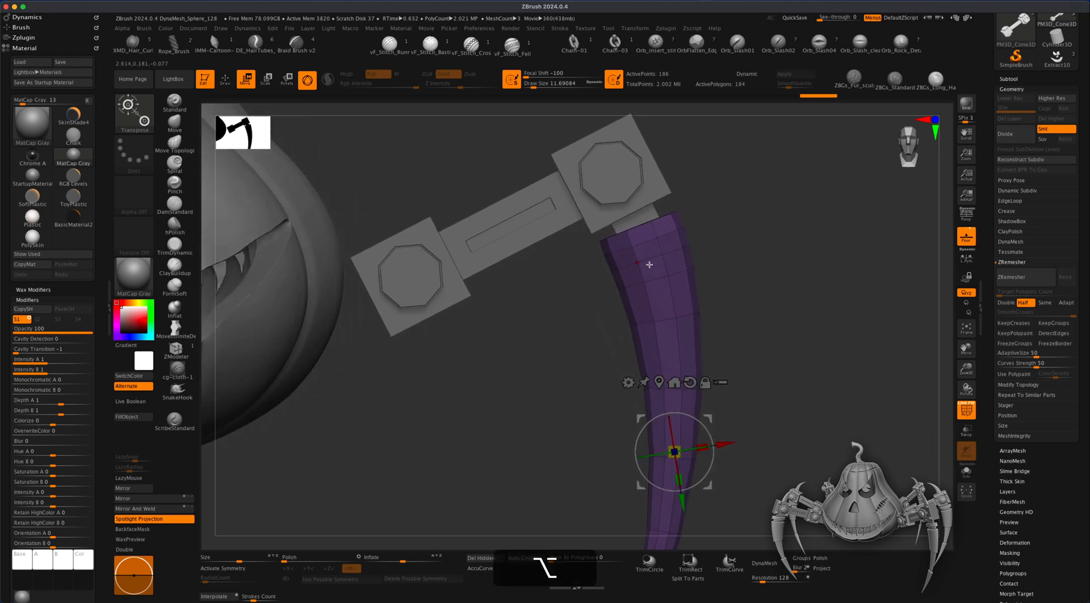
# - With the ZModeler brush, set Extrude to Polyloop and sink a ring of polygons near the claw's upper end inward as a groove
pyautogui.keyDown('alt'); pyautogui.moveTo(558, 294); pyautogui.dragTo(672, 441); pyautogui.keyUp('alt')
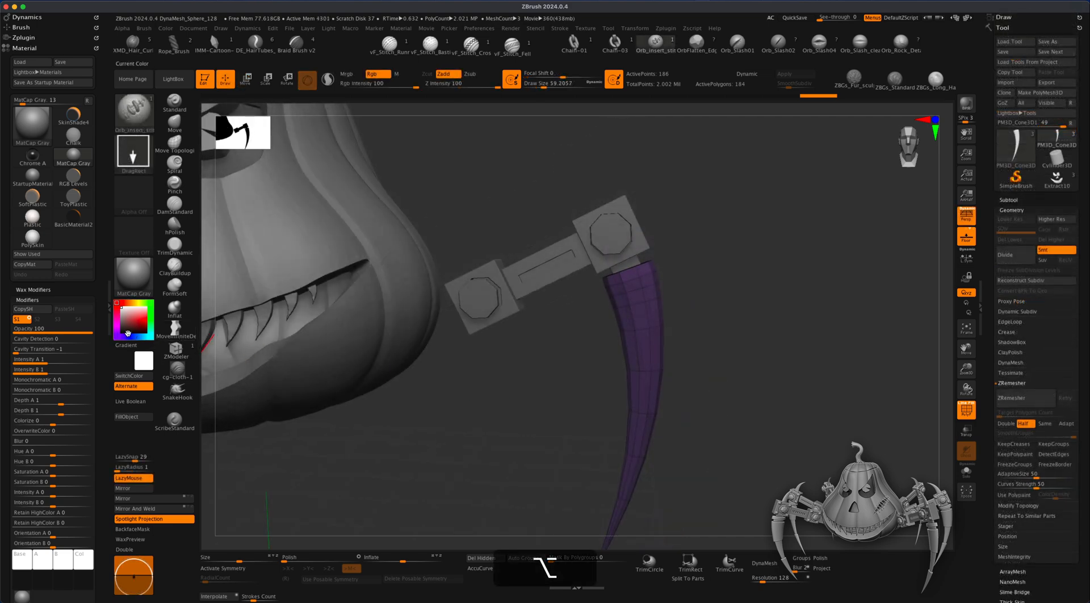
pyautogui.click(174, 352)
pyautogui.moveTo(450, 380)
pyautogui.keyDown('alt'); pyautogui.mouseDown()
pyautogui.moveTo(533, 431)
pyautogui.moveTo(565, 414)
pyautogui.moveTo(585, 343)
pyautogui.mouseUp(); pyautogui.keyUp('alt')
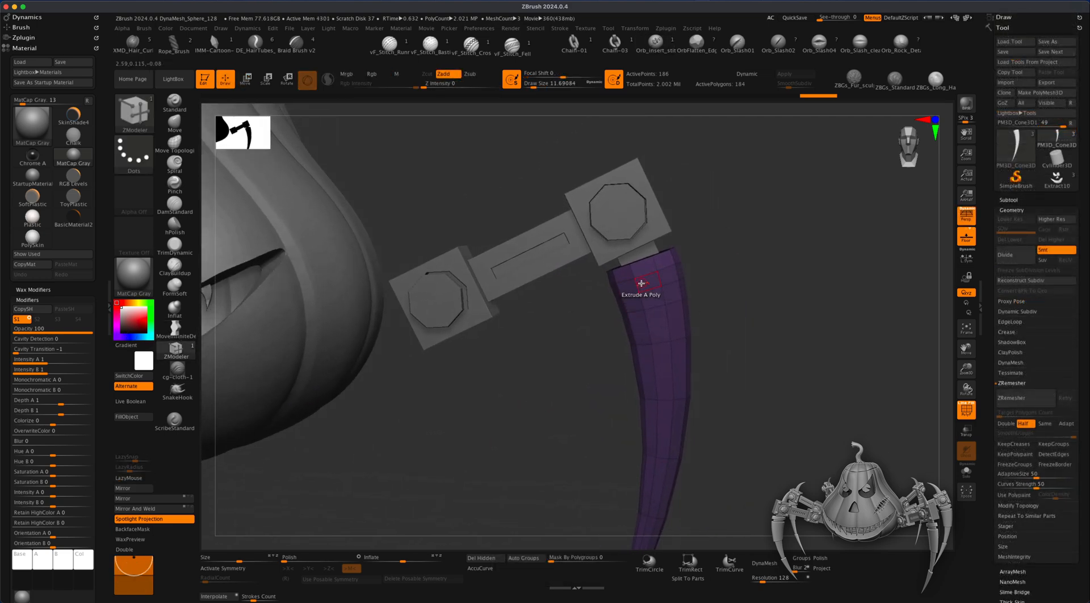
pyautogui.press('space')
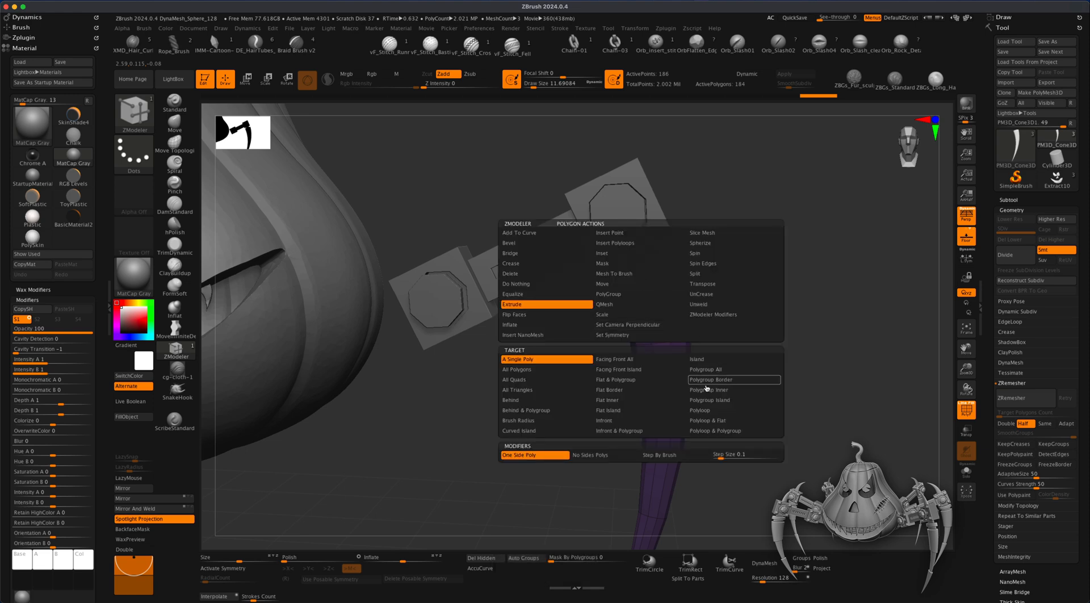
pyautogui.click(699, 410)
pyautogui.keyDown('ctrl'); pyautogui.moveTo(660, 298); pyautogui.dragTo(696, 278, button='right'); pyautogui.keyUp('ctrl')
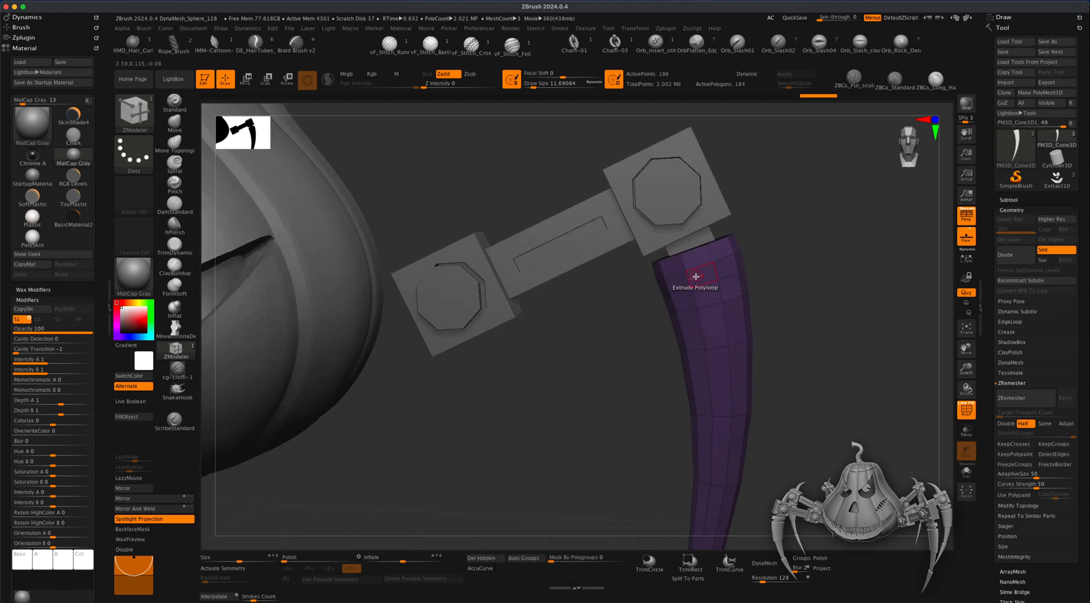
pyautogui.moveTo(697, 277); pyautogui.dragTo(697, 279)
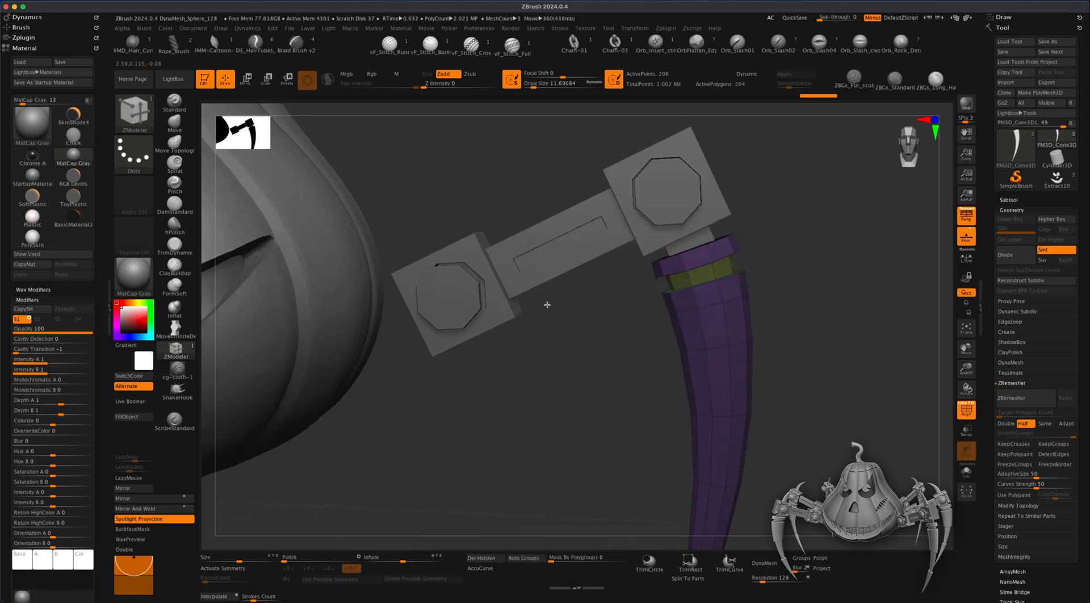
# - Try to extrude a single polyloop halfway down the claw, and undo it
pyautogui.keyDown('alt'); pyautogui.moveTo(840, 341); pyautogui.dragTo(802, 329); pyautogui.keyUp('alt')
pyautogui.keyDown('alt'); pyautogui.moveTo(767, 285); pyautogui.dragTo(724, 273); pyautogui.keyUp('alt')
pyautogui.keyDown('alt'); pyautogui.moveTo(731, 315); pyautogui.dragTo(668, 314); pyautogui.keyUp('alt')
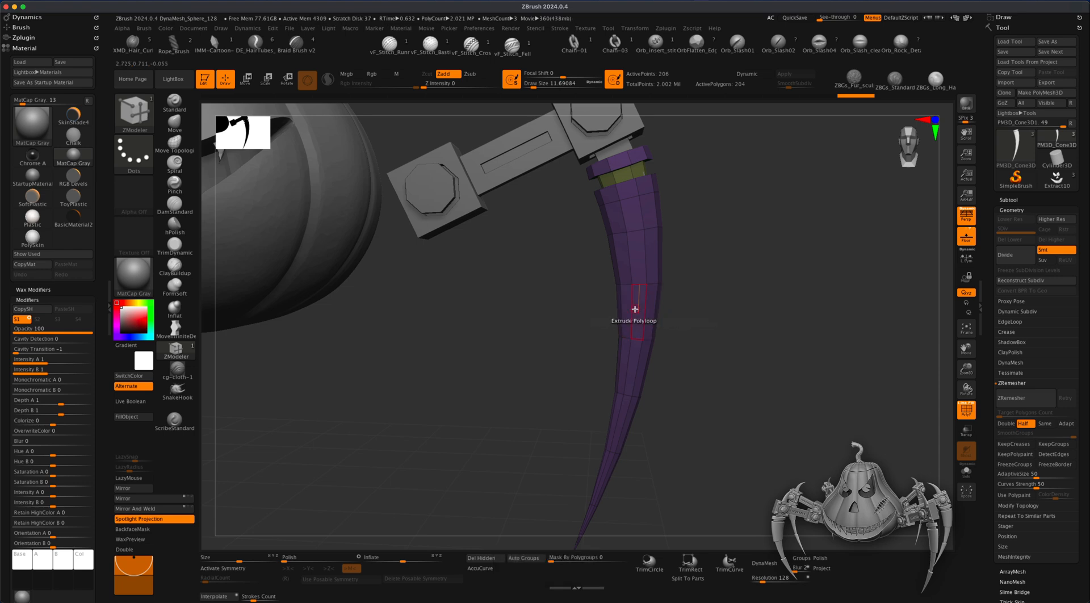
pyautogui.keyDown('alt'); pyautogui.moveTo(721, 321); pyautogui.dragTo(605, 326); pyautogui.keyUp('alt')
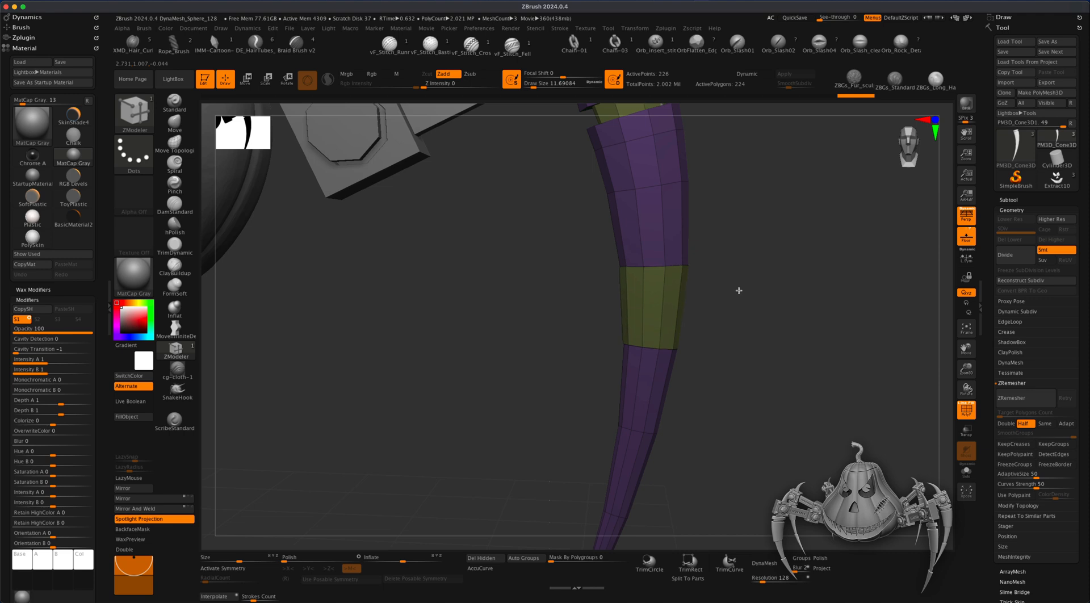
pyautogui.press('super+z')
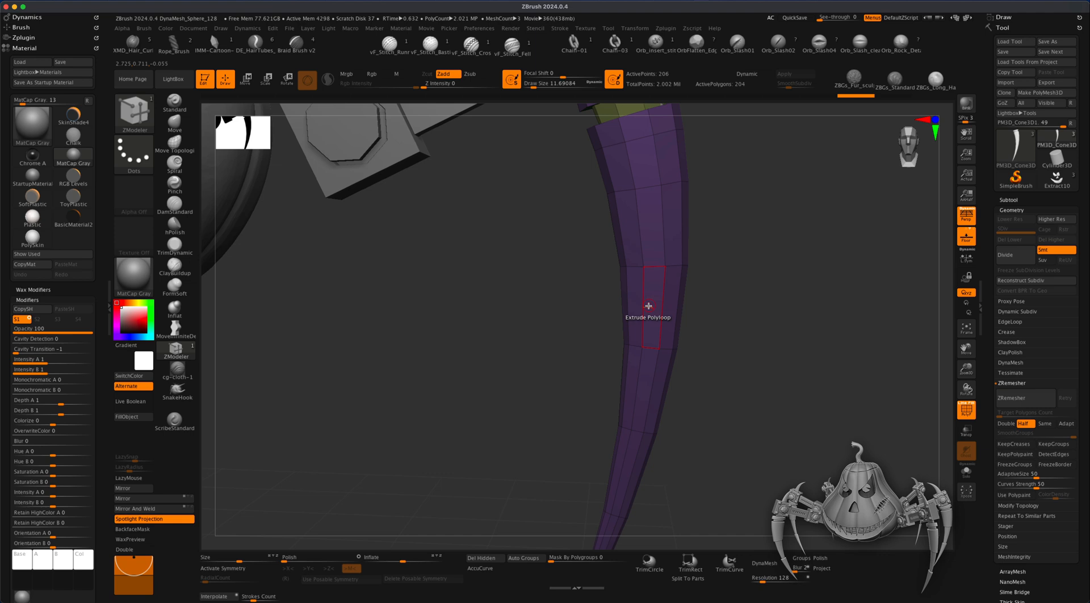
# - Assign two neighbouring polyloops halfway down the claw to one shared polygroup, using ZModeler's PolyGroup action with the Polyloop target
pyautogui.press('space')
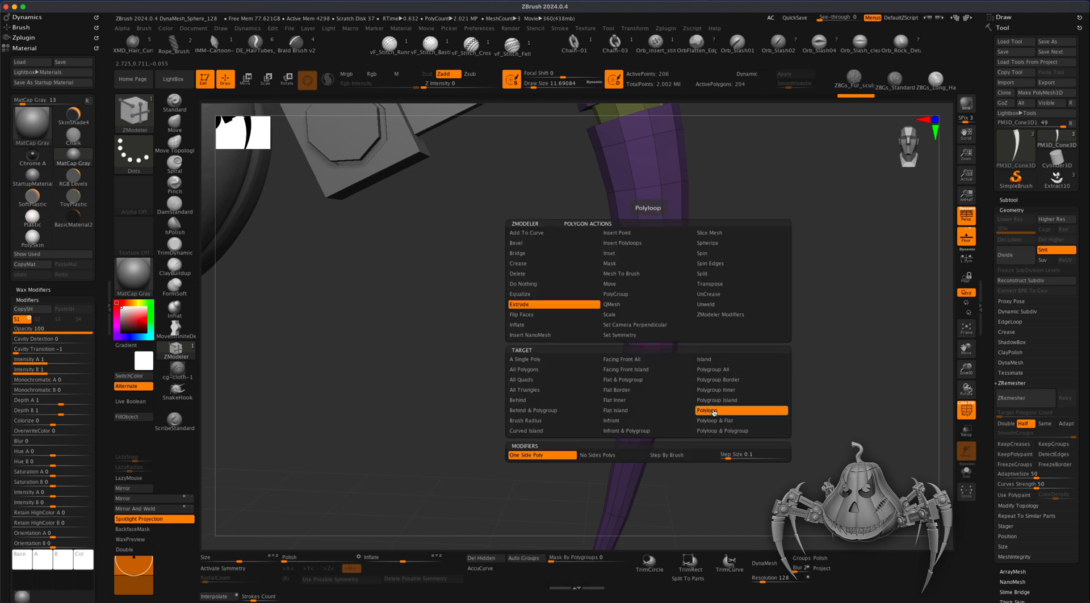
pyautogui.click(647, 294)
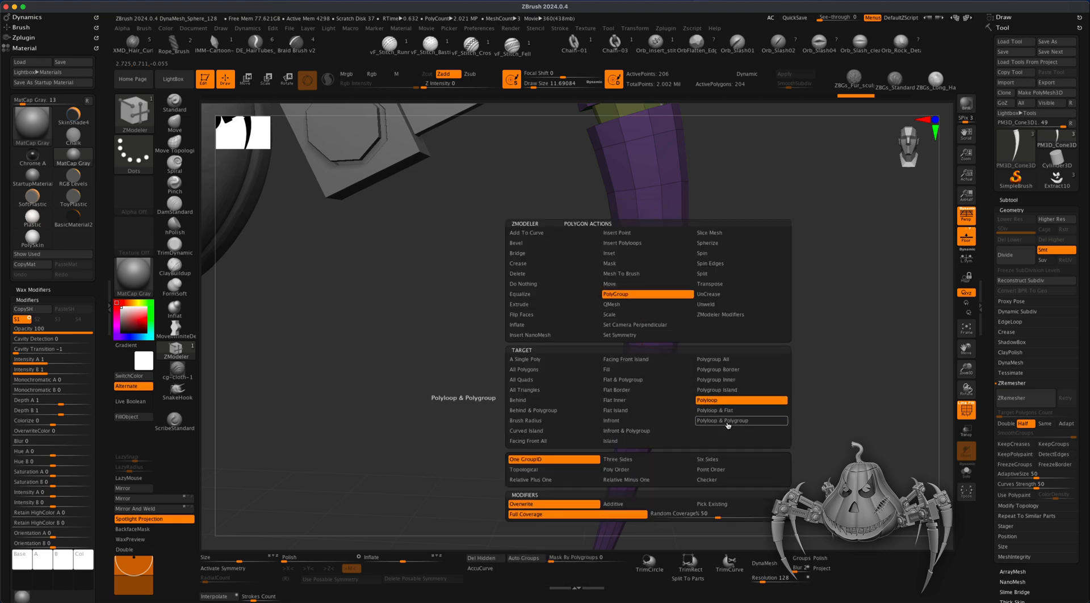
pyautogui.click(720, 402)
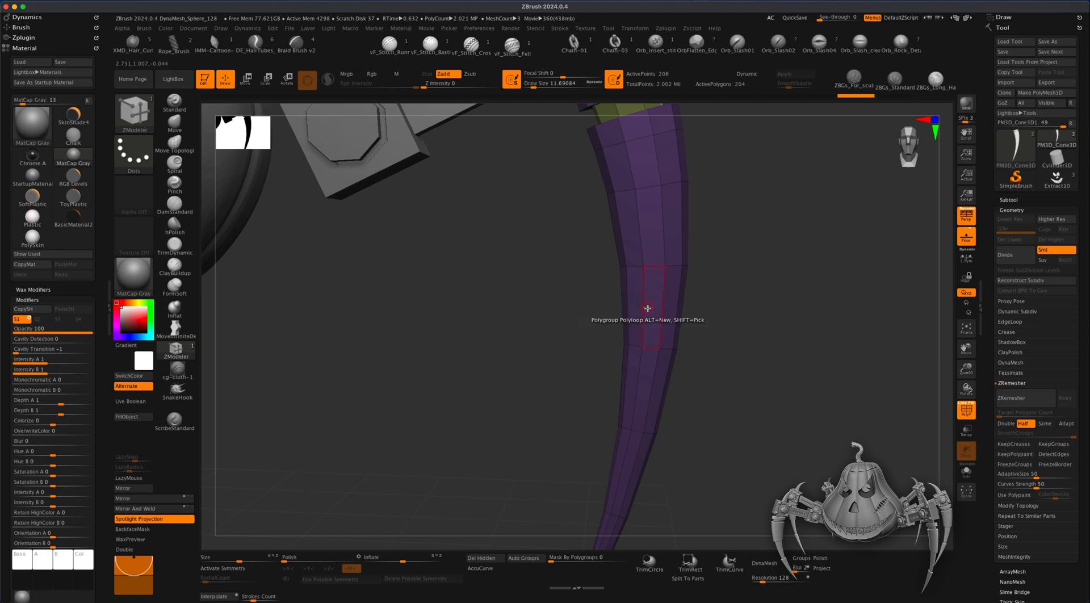
pyautogui.click(647, 308)
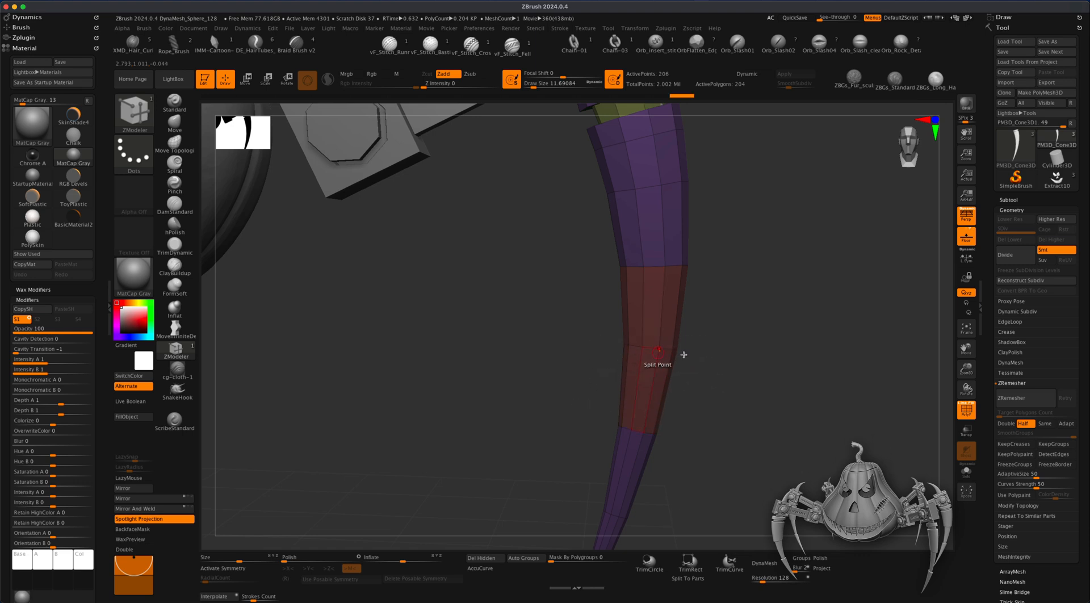
pyautogui.keyDown('alt'); pyautogui.click(647, 307); pyautogui.keyUp('alt')
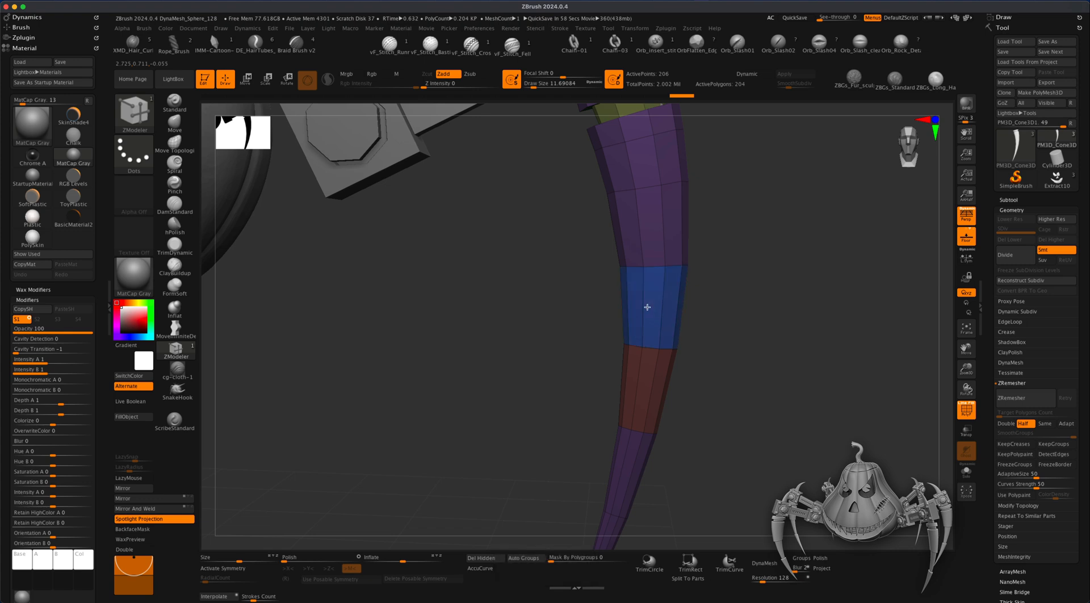
pyautogui.click(640, 389)
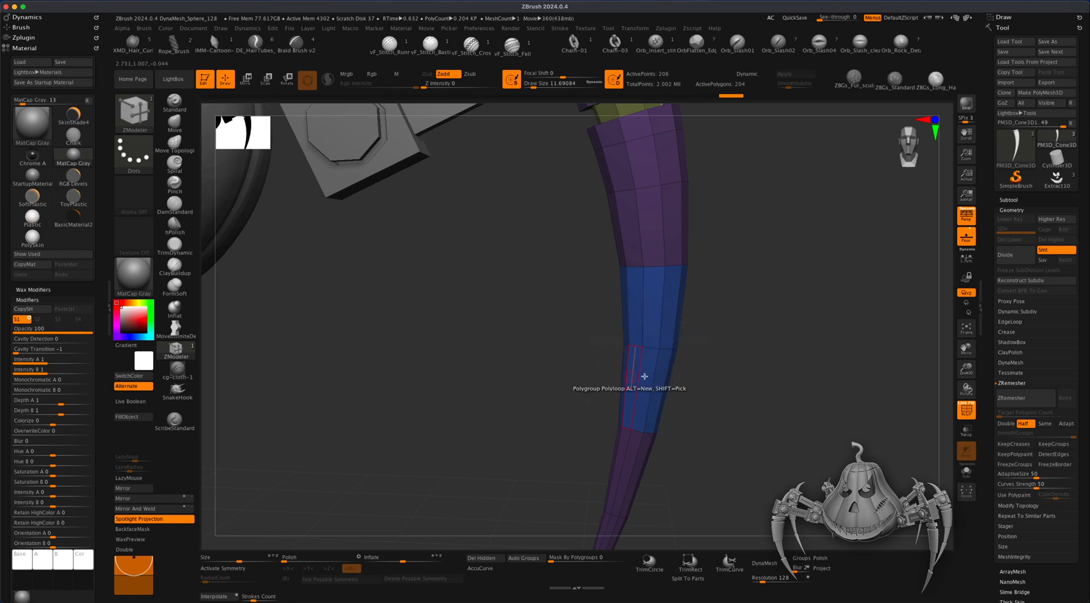
# - Extrude the claw's two-loop middle band inward with the Polygroup All target to make it a narrower section
pyautogui.press('space')
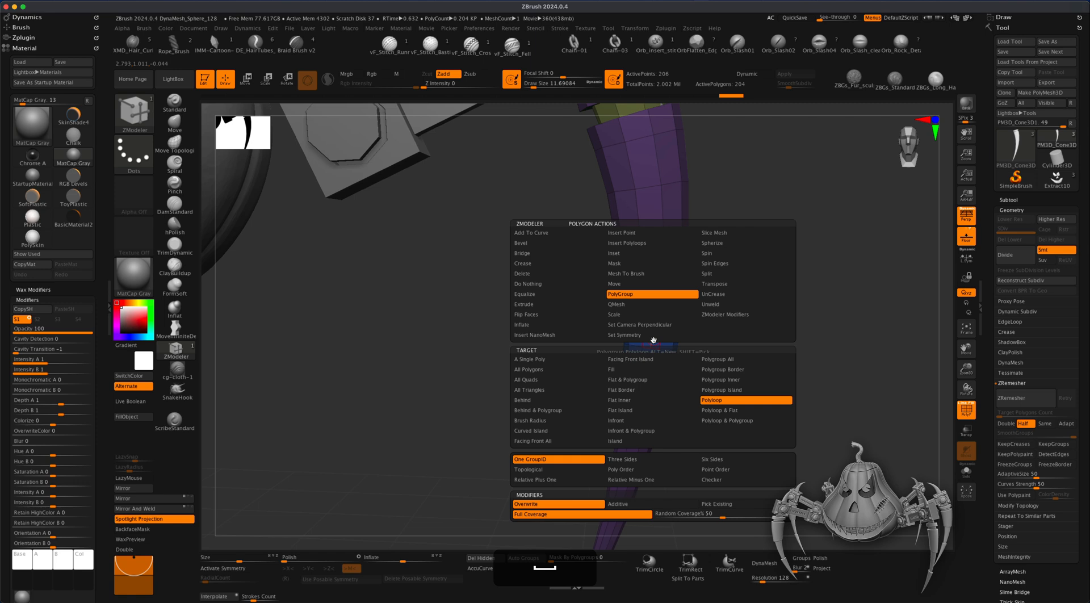
pyautogui.click(551, 306)
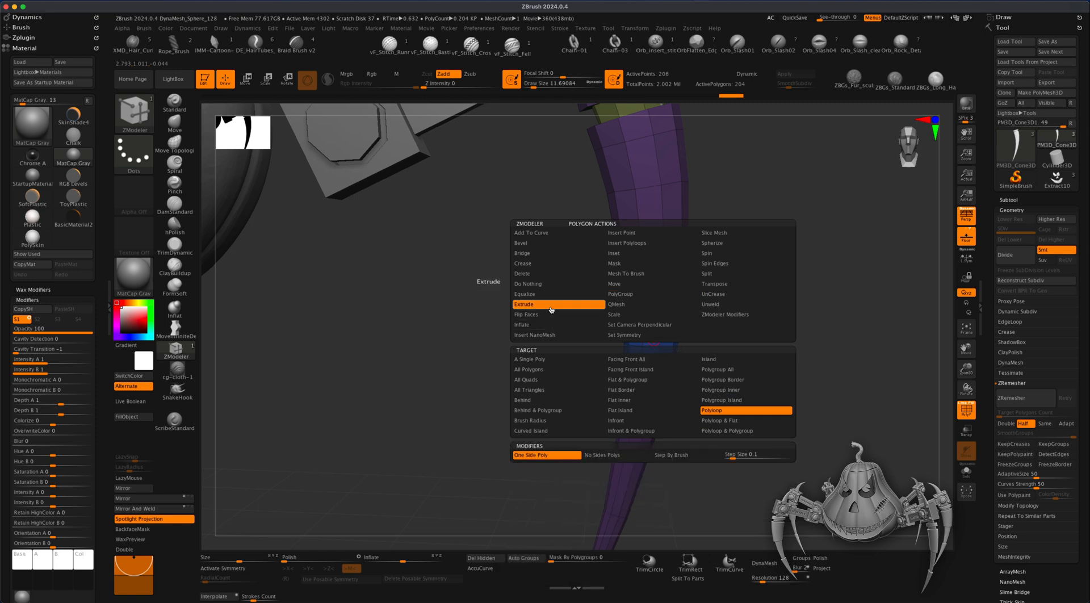
pyautogui.click(724, 369)
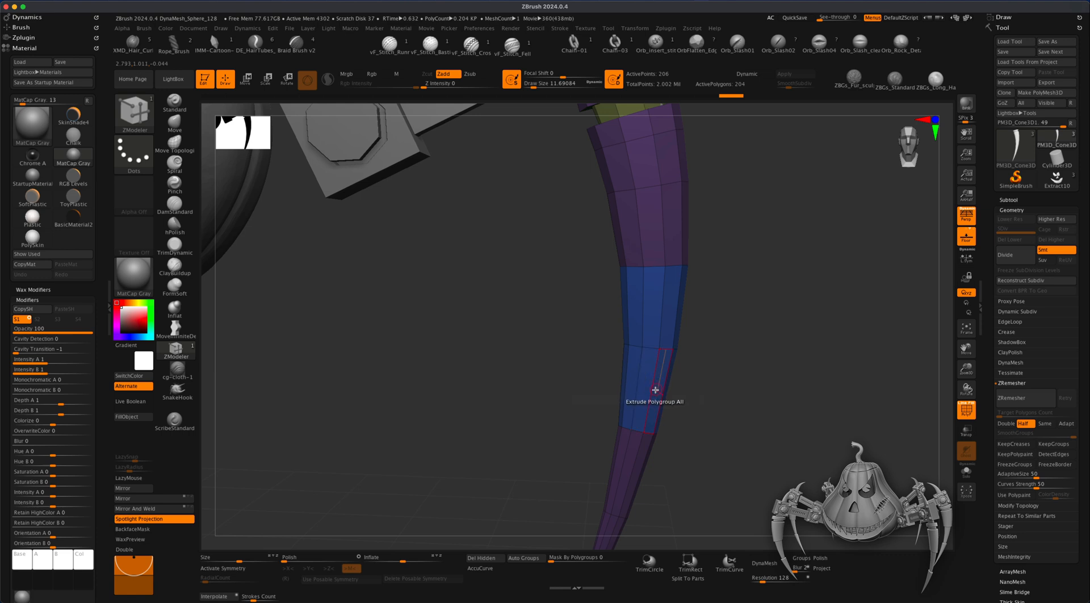
pyautogui.moveTo(657, 316)
pyautogui.mouseDown()
pyautogui.moveTo(664, 311)
pyautogui.moveTo(640, 286)
pyautogui.moveTo(727, 311)
pyautogui.moveTo(650, 302)
pyautogui.mouseUp()
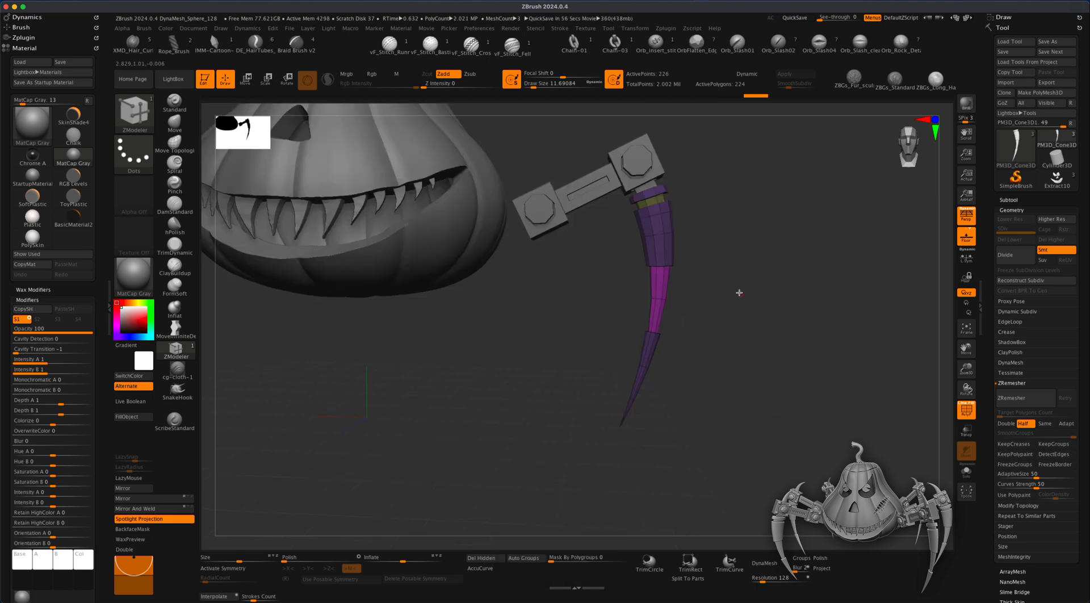
# - Make the leg link the active subtool, turn off the polyframe display and face the front of its outer block
pyautogui.keyDown('alt'); pyautogui.moveTo(733, 304); pyautogui.dragTo(753, 359); pyautogui.keyUp('alt')
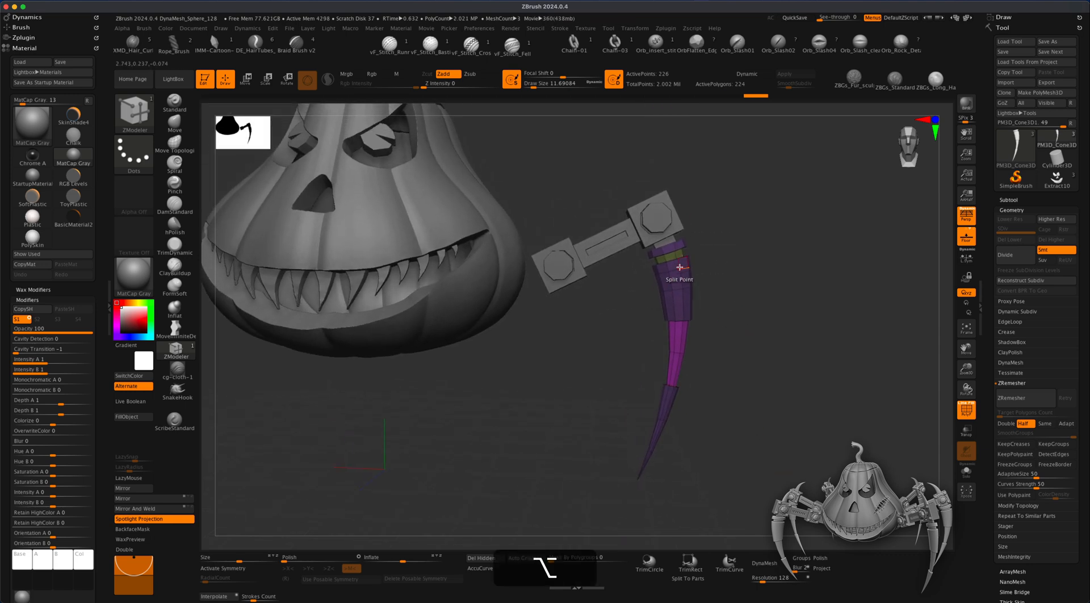
pyautogui.keyDown('alt'); pyautogui.moveTo(701, 318); pyautogui.dragTo(751, 342); pyautogui.keyUp('alt')
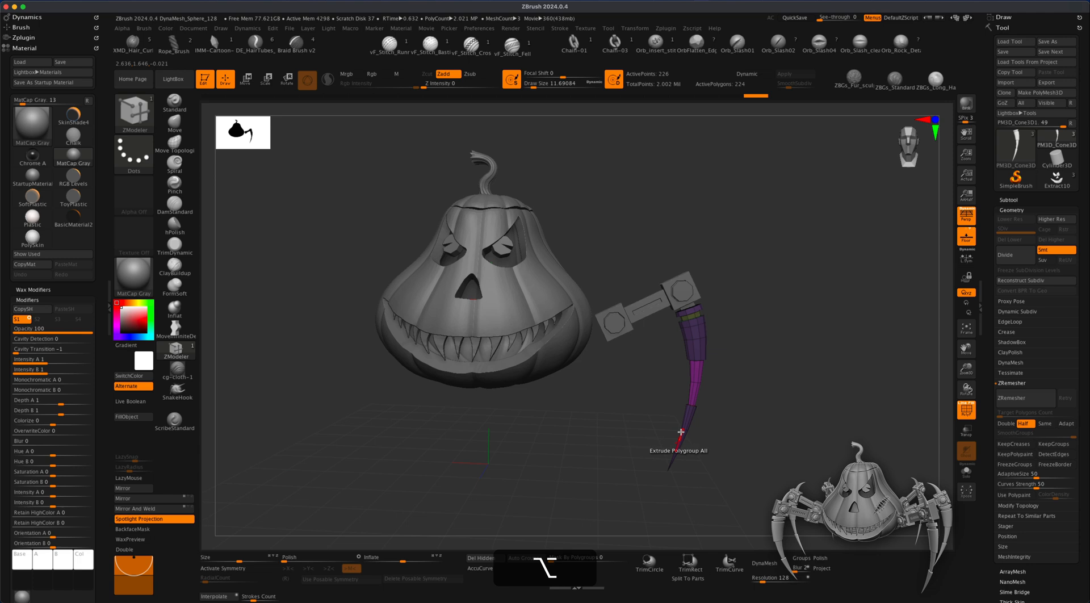
pyautogui.moveTo(754, 392); pyautogui.dragTo(812, 399)
pyautogui.keyDown('alt'); pyautogui.moveTo(778, 265); pyautogui.dragTo(808, 326); pyautogui.keyUp('alt')
pyautogui.keyDown('alt'); pyautogui.moveTo(605, 354); pyautogui.dragTo(614, 373); pyautogui.keyUp('alt')
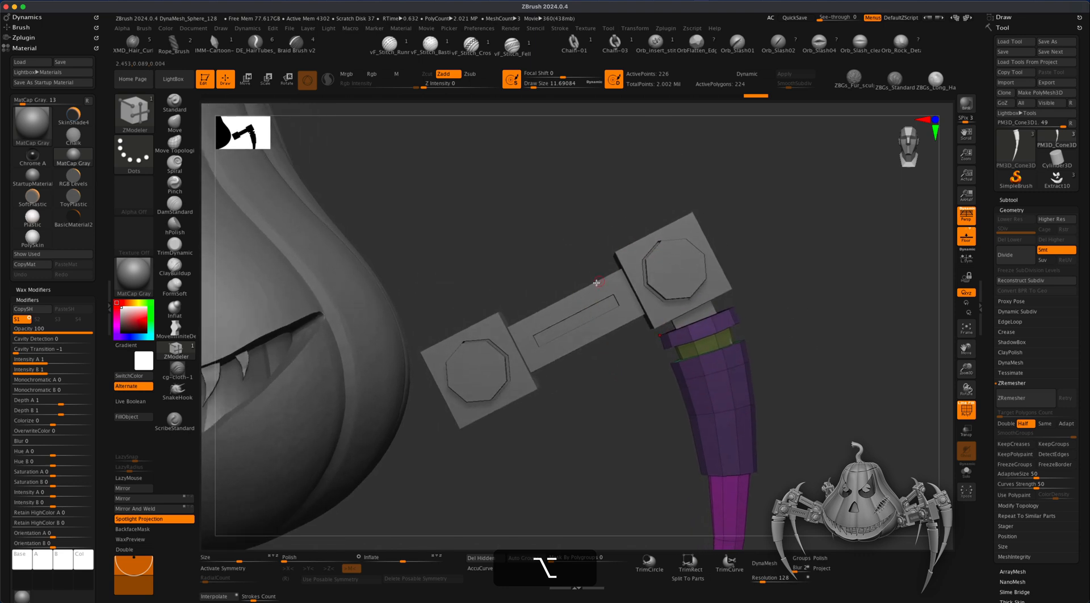
pyautogui.moveTo(511, 241); pyautogui.dragTo(538, 232)
pyautogui.keyDown('alt'); pyautogui.click(643, 260); pyautogui.keyUp('alt')
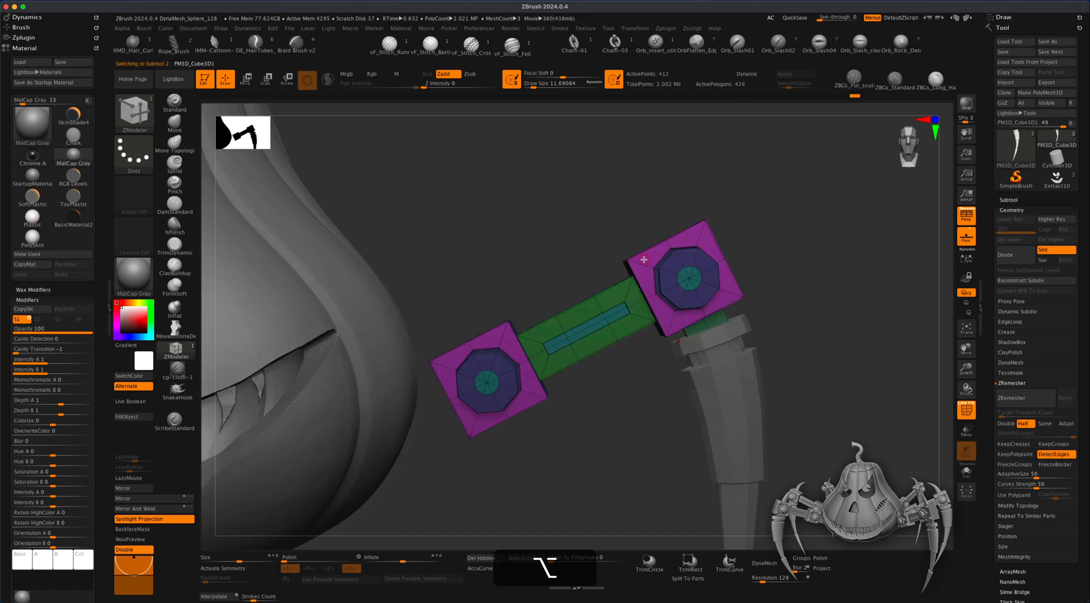
pyautogui.click(966, 413)
pyautogui.moveTo(853, 396)
pyautogui.mouseDown()
pyautogui.moveTo(868, 397)
pyautogui.moveTo(844, 406)
pyautogui.moveTo(827, 404)
pyautogui.moveTo(835, 385)
pyautogui.moveTo(831, 394)
pyautogui.mouseUp()
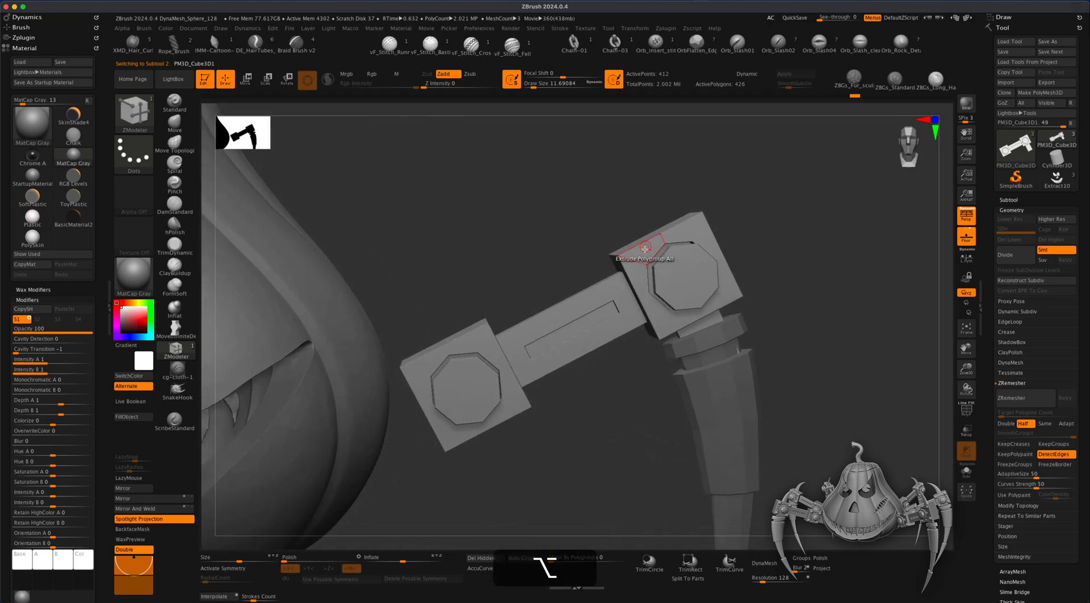
pyautogui.moveTo(808, 263); pyautogui.dragTo(792, 269)
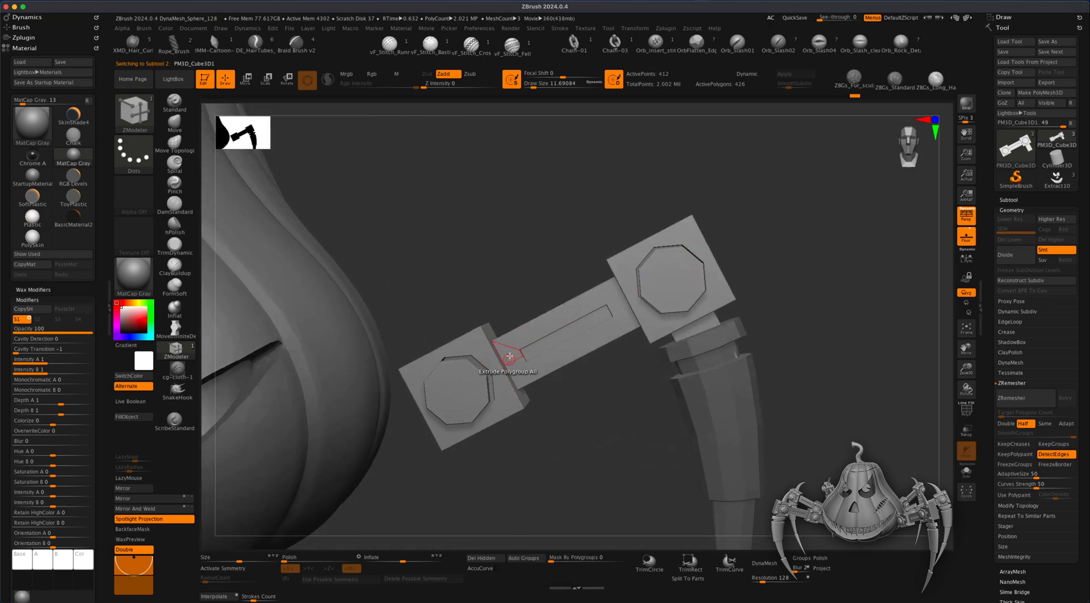
pyautogui.moveTo(566, 257); pyautogui.dragTo(543, 253)
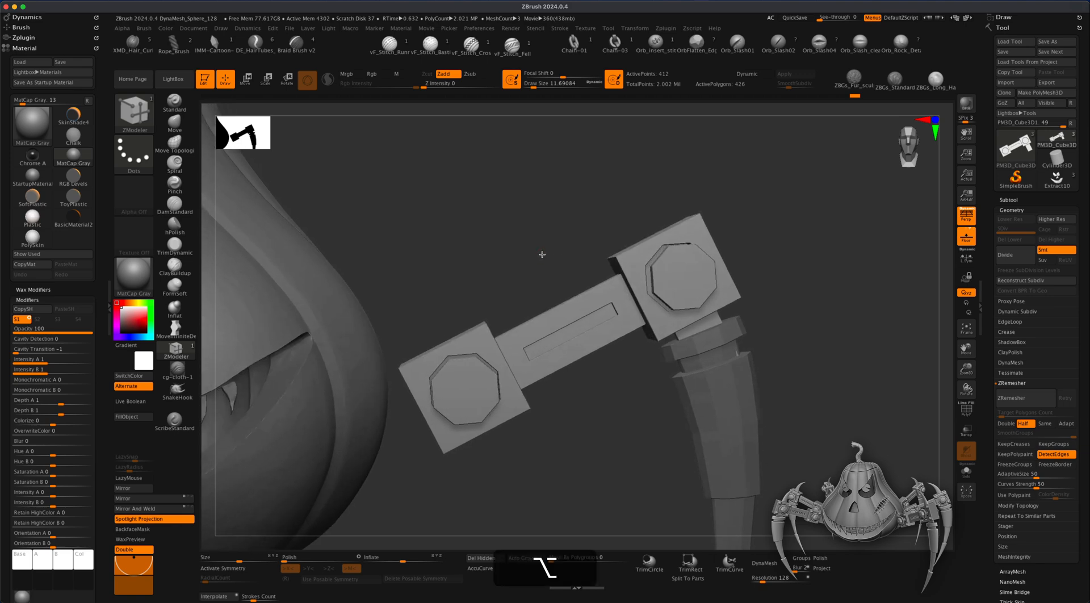
# - Load the IMM SpaceShip insert brush and pick its round, stepped disc mesh to use as a bolt
pyautogui.click(134, 113)
pyautogui.press('i')
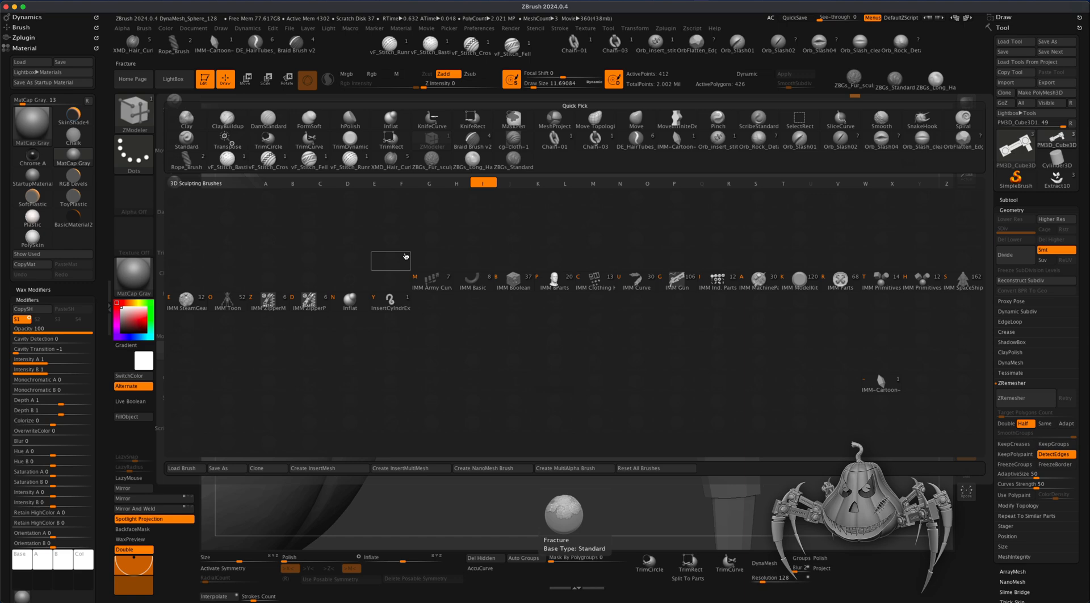
pyautogui.click(962, 280)
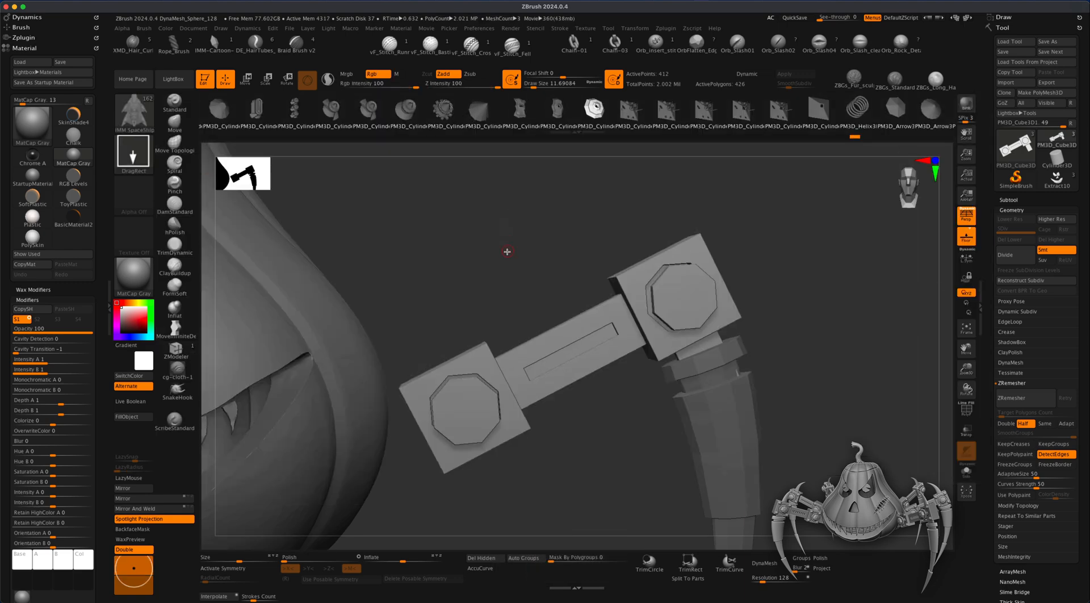
pyautogui.press('m')
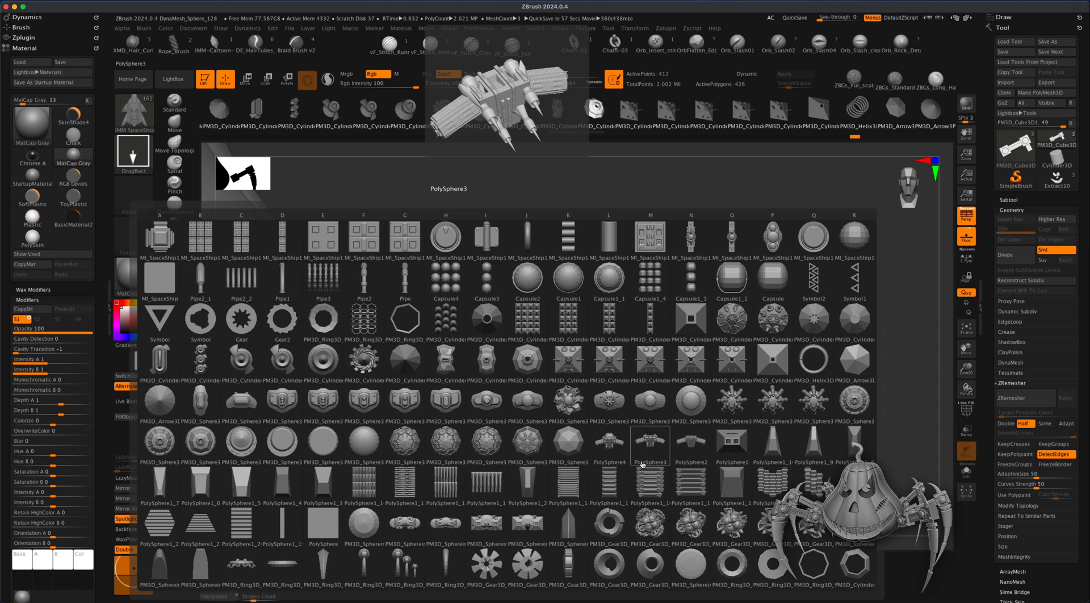
pyautogui.click(204, 436)
# - Try to insert the bolt mesh at the outer block's lower corner beside the octagonal shaft, and undo it
pyautogui.moveTo(796, 364); pyautogui.dragTo(784, 355)
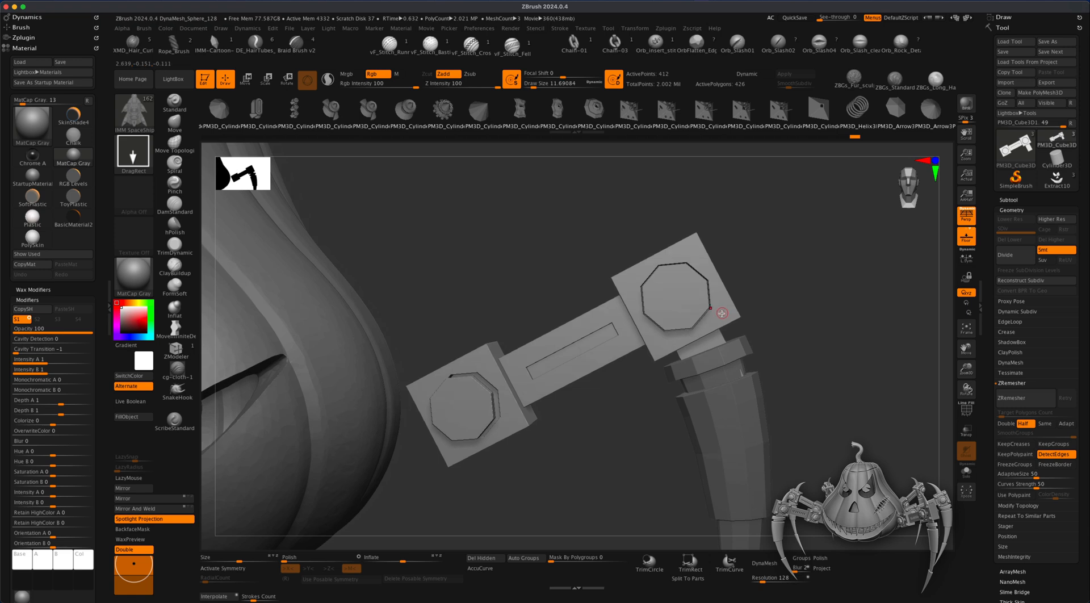
pyautogui.moveTo(723, 316); pyautogui.dragTo(728, 322)
pyautogui.press('super')
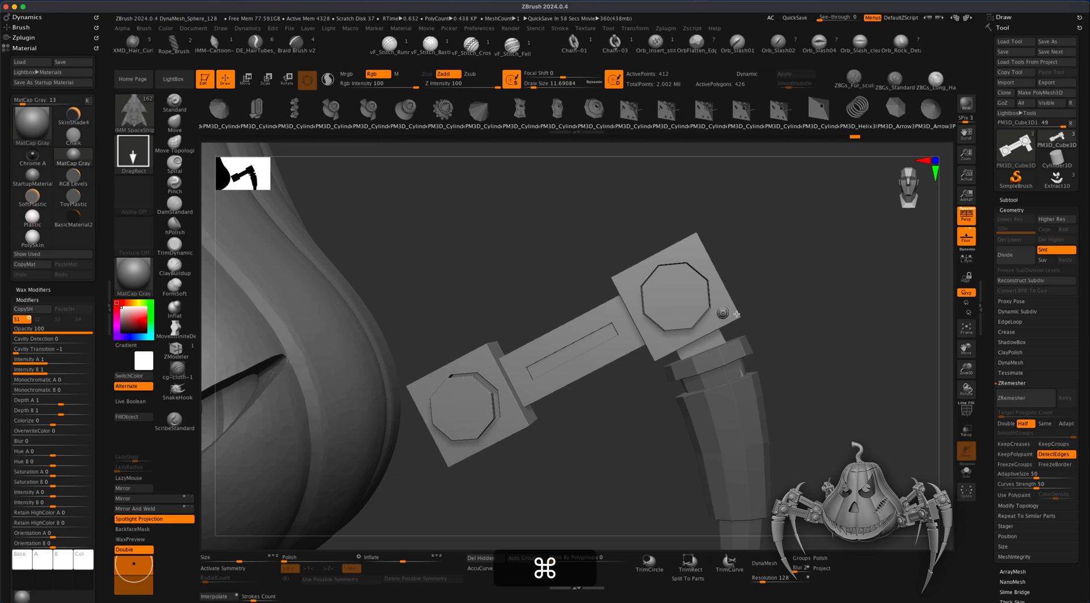
pyautogui.press('super+z')
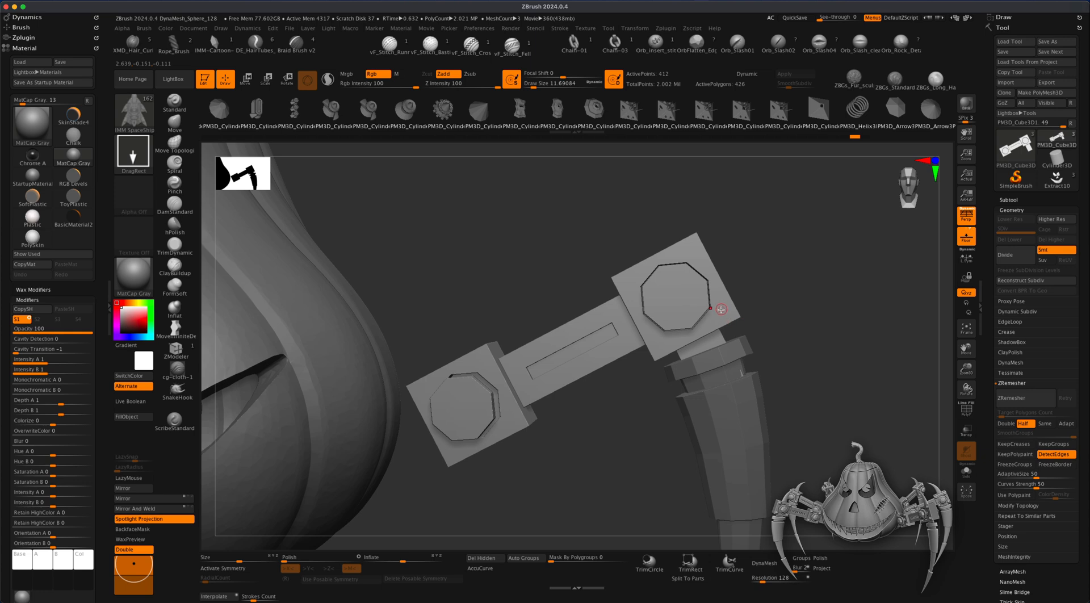
# - Set the draw size to about 21.62, insert the bolt mesh at the outer block's lower corner and check its placement from the side
pyautogui.press('s')
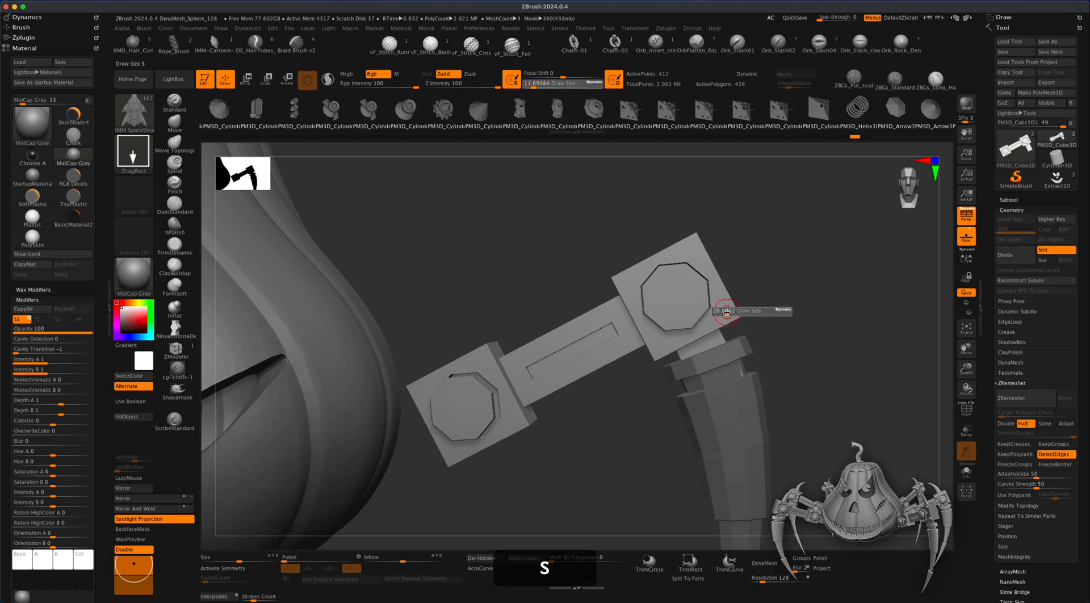
pyautogui.moveTo(726, 312); pyautogui.dragTo(725, 313)
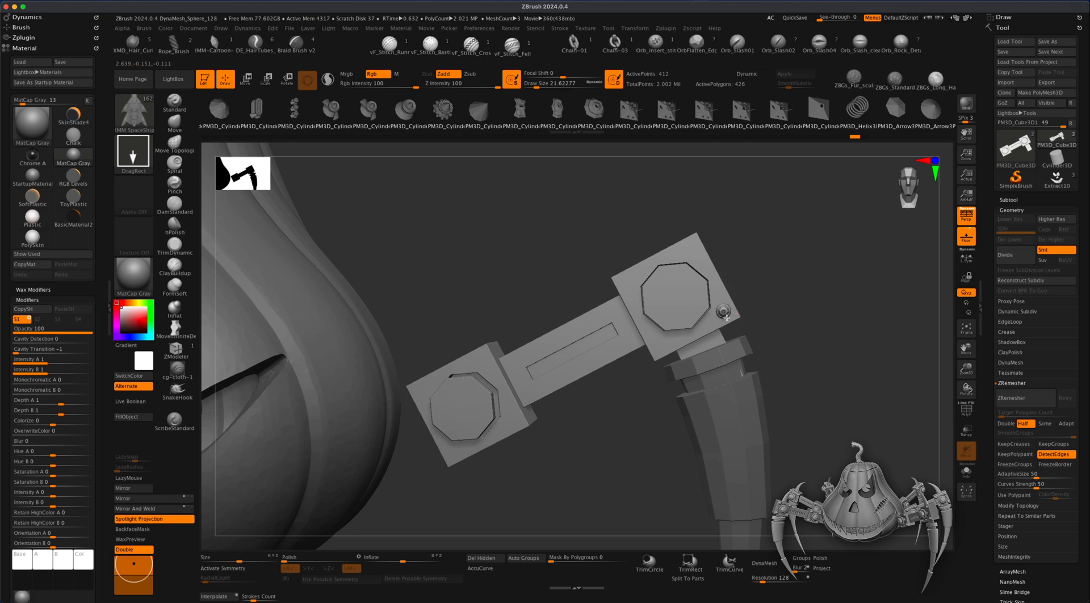
pyautogui.press('super')
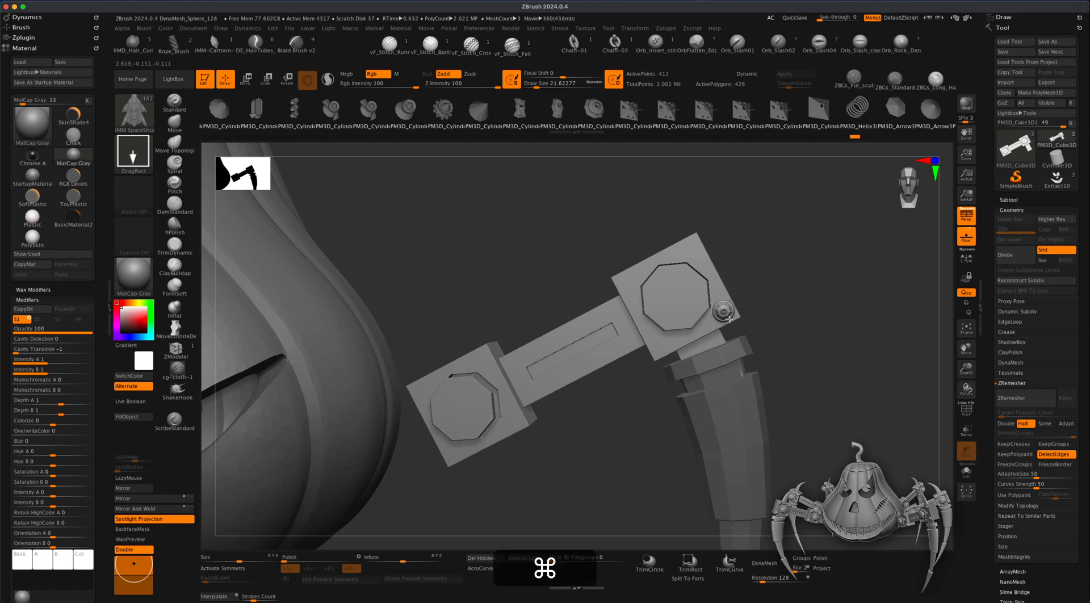
pyautogui.keyDown('super'); pyautogui.moveTo(730, 320); pyautogui.dragTo(731, 321); pyautogui.keyUp('super')
pyautogui.moveTo(829, 334)
pyautogui.mouseDown()
pyautogui.moveTo(784, 348)
pyautogui.moveTo(810, 350)
pyautogui.moveTo(839, 376)
pyautogui.moveTo(805, 389)
pyautogui.mouseUp()
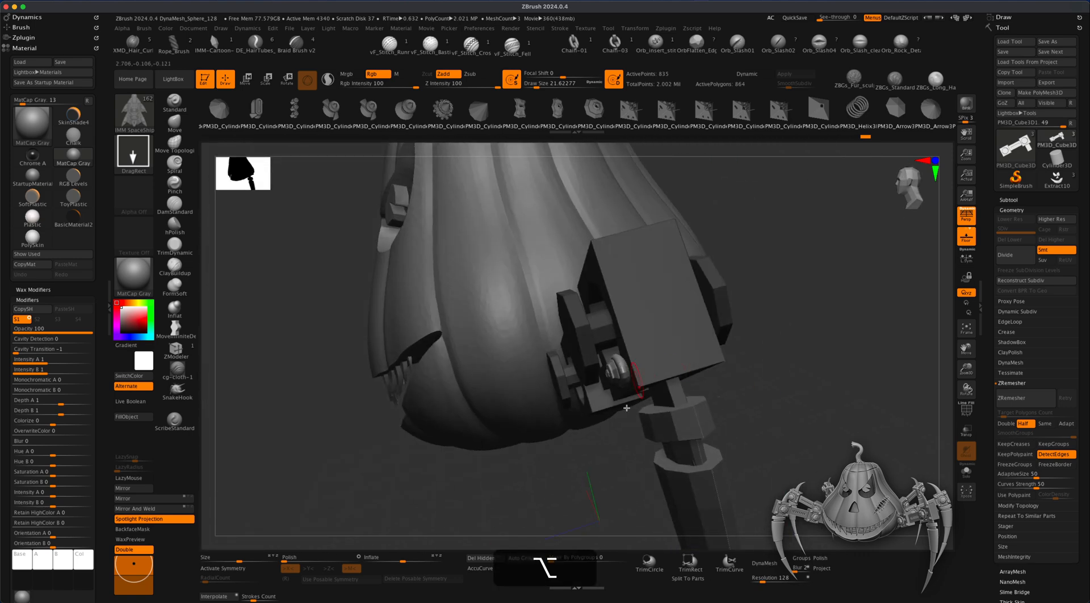
# - Undo the inserted bolt and adjust the insert brush's placement depth
pyautogui.press('super+z')
pyautogui.press('super+z')
pyautogui.press('super+z')
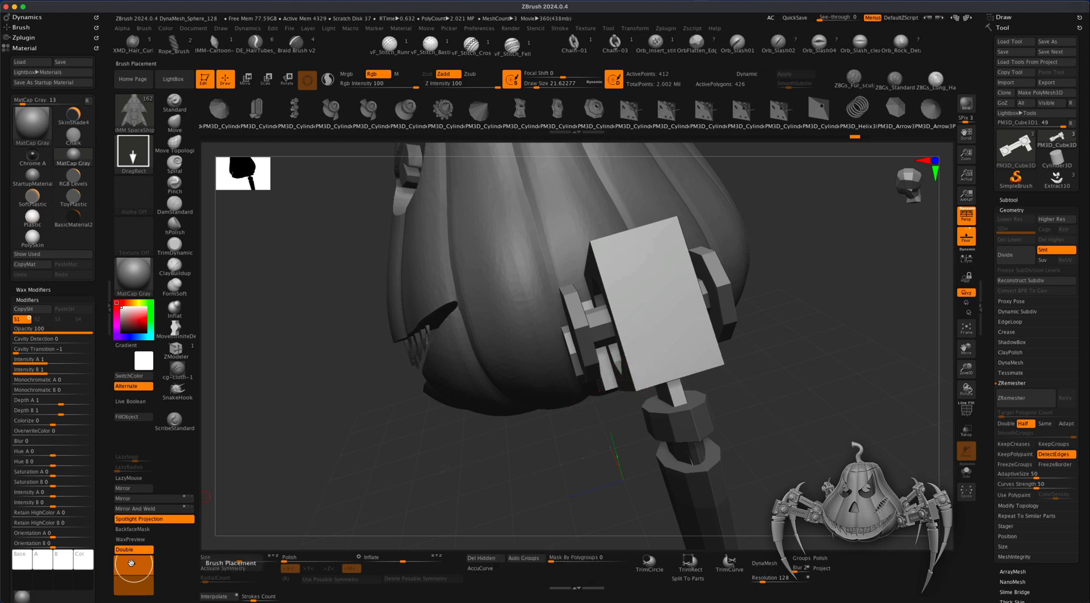
pyautogui.moveTo(134, 564); pyautogui.dragTo(133, 572)
# - Insert the bolt mesh at the outer block's lower corner beside the octagonal shaft and check its depth from the side
pyautogui.moveTo(423, 507); pyautogui.dragTo(477, 471)
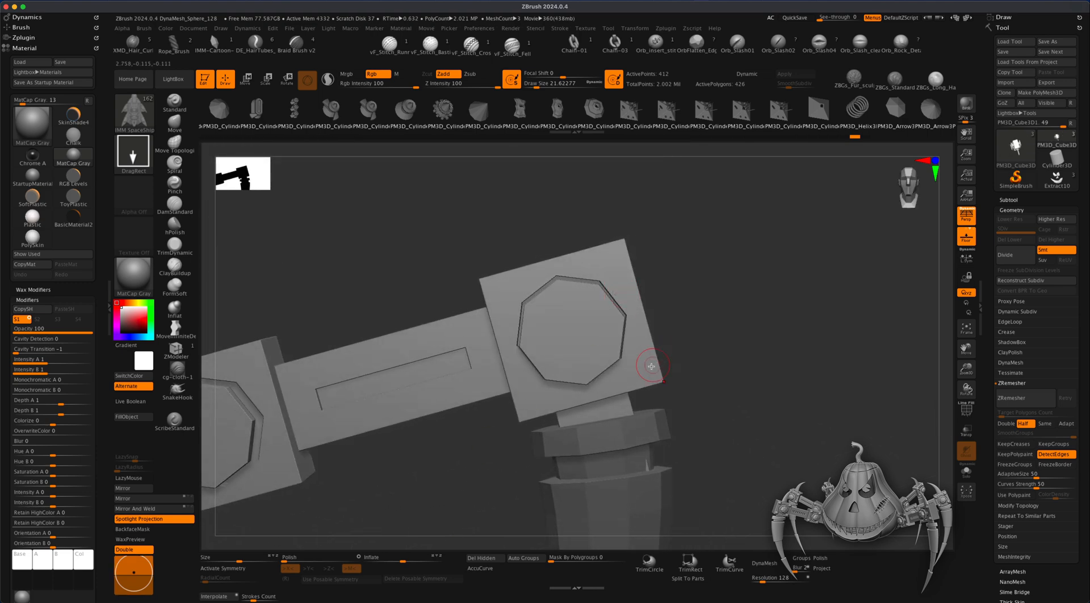
pyautogui.moveTo(639, 369); pyautogui.dragTo(649, 384)
pyautogui.moveTo(766, 380); pyautogui.dragTo(648, 382)
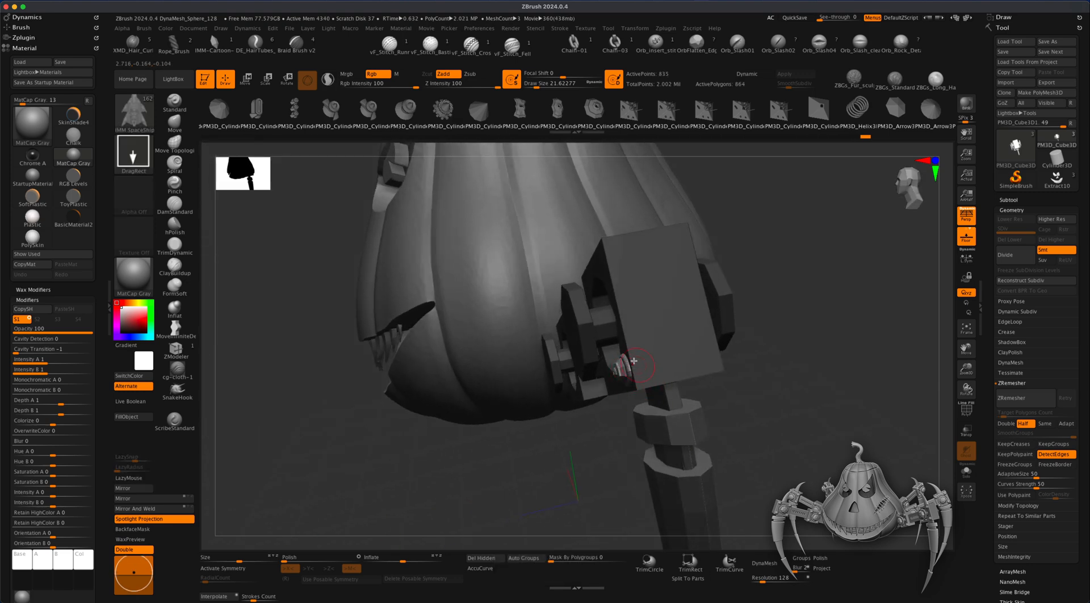
pyautogui.moveTo(775, 360); pyautogui.dragTo(816, 344)
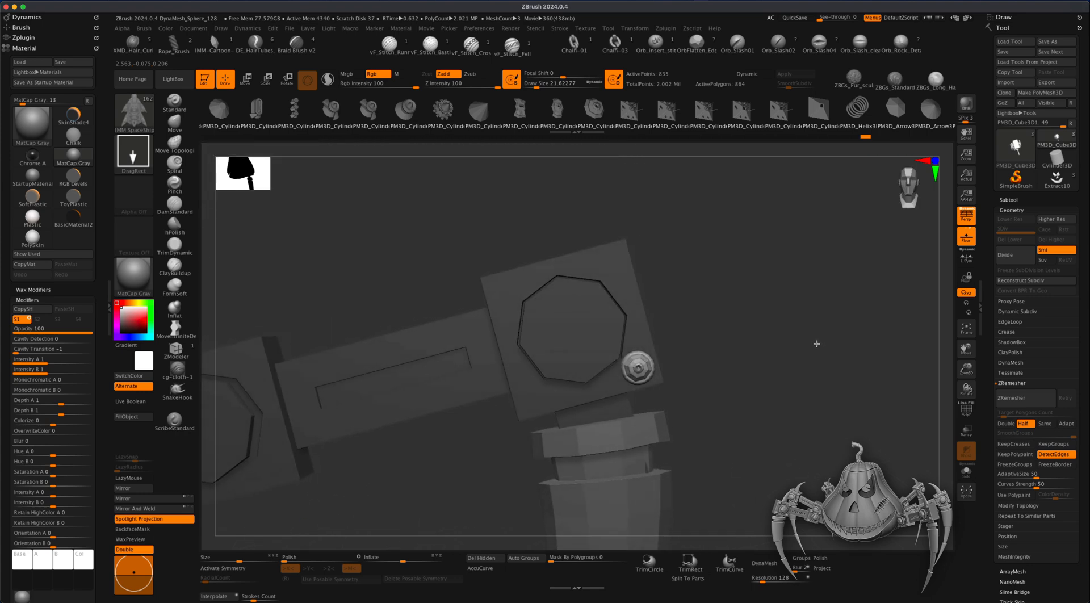
# - Insert matching bolts at the three remaining front corners of the outer block, redoing any that sit off position
pyautogui.click(612, 265)
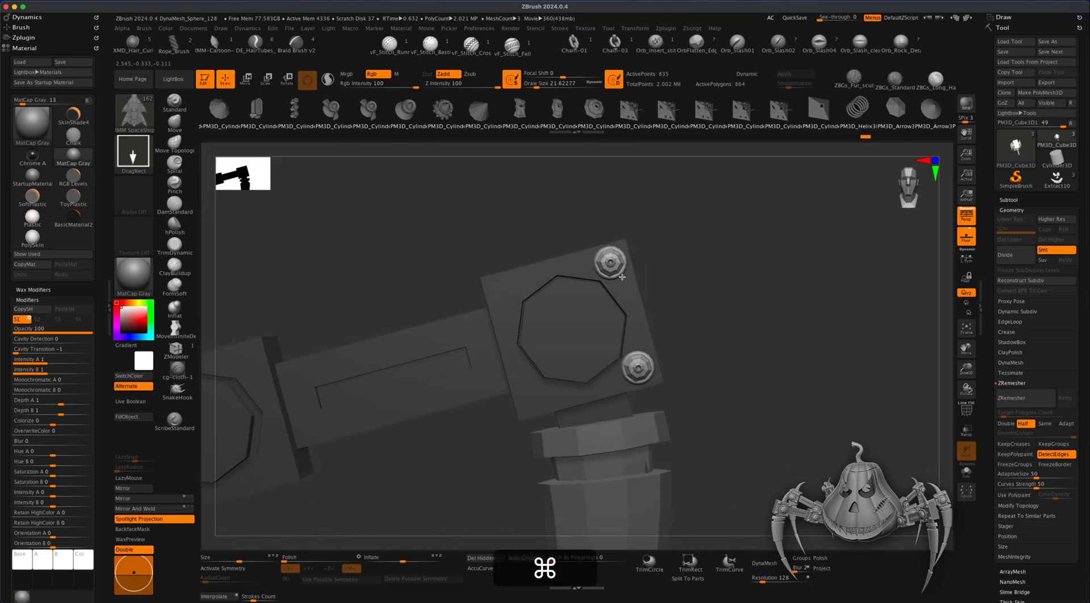
pyautogui.keyDown('ctrl'); pyautogui.moveTo(554, 277); pyautogui.dragTo(530, 289); pyautogui.keyUp('ctrl')
pyautogui.click(499, 289)
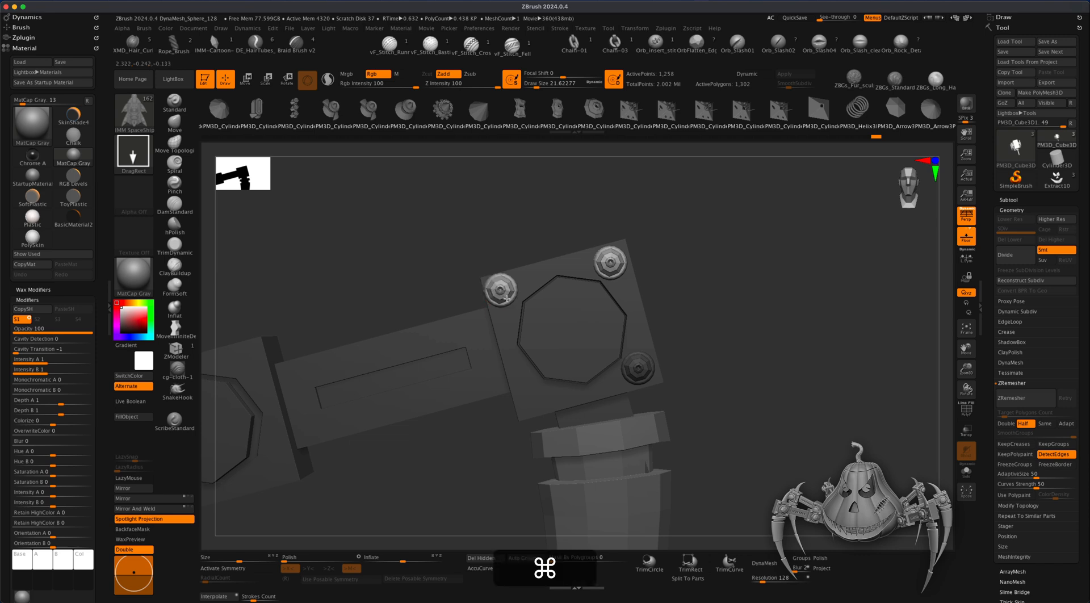
pyautogui.press('super+z')
pyautogui.click(502, 291)
pyautogui.click(529, 400)
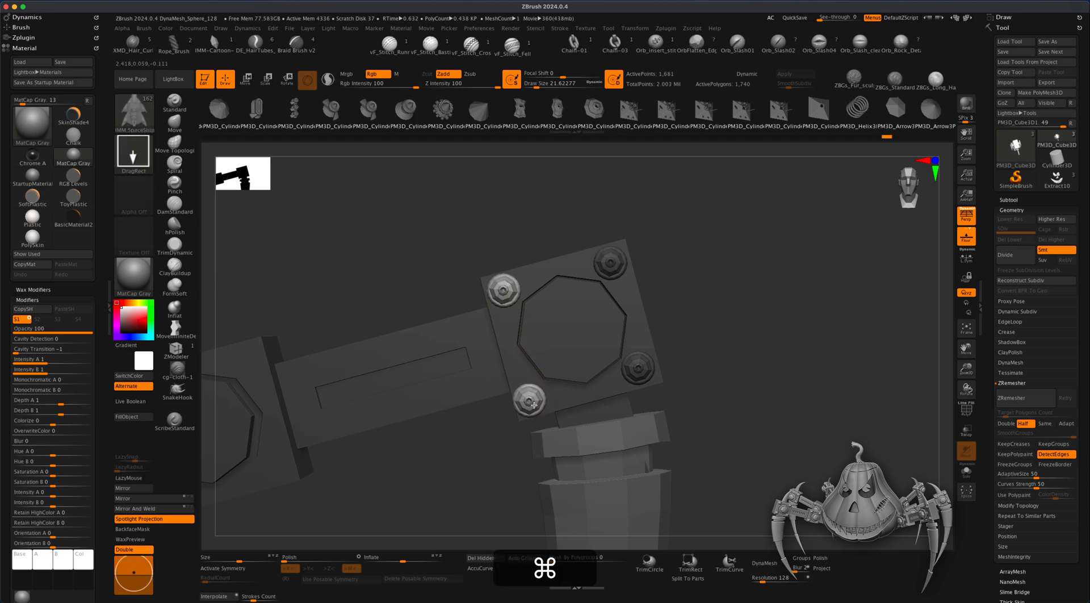
pyautogui.press('super+z')
pyautogui.click(530, 398)
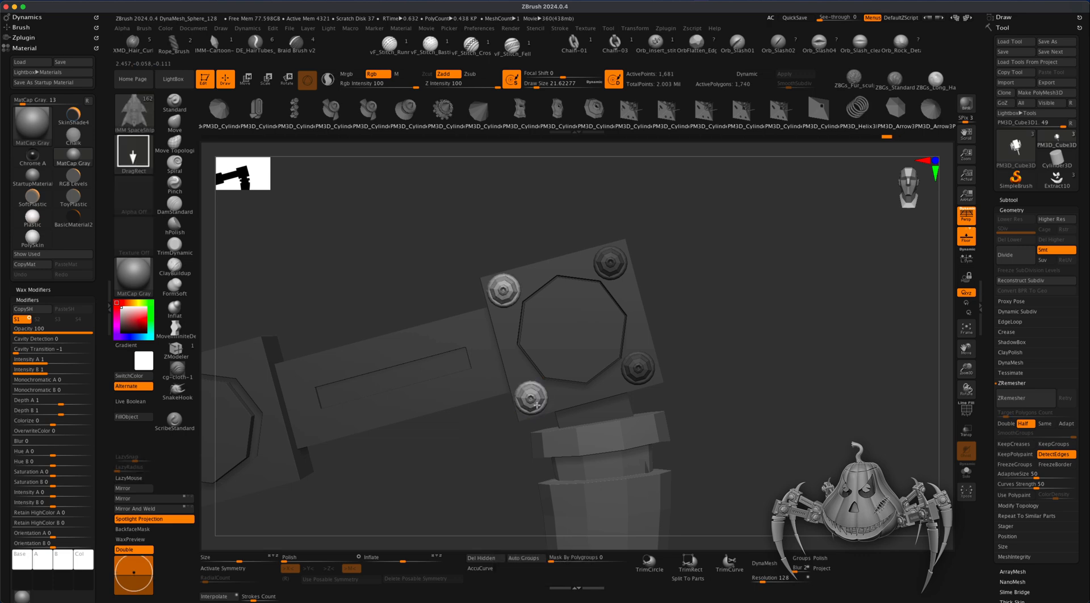
# - Insert bolts at all four front corners of the leg link's inner block
pyautogui.keyDown('alt'); pyautogui.moveTo(744, 406); pyautogui.dragTo(653, 260); pyautogui.keyUp('alt')
pyautogui.moveTo(738, 312); pyautogui.dragTo(783, 426)
pyautogui.moveTo(752, 365)
pyautogui.keyDown('alt'); pyautogui.mouseDown()
pyautogui.moveTo(753, 349)
pyautogui.moveTo(747, 362)
pyautogui.mouseUp(); pyautogui.keyUp('alt')
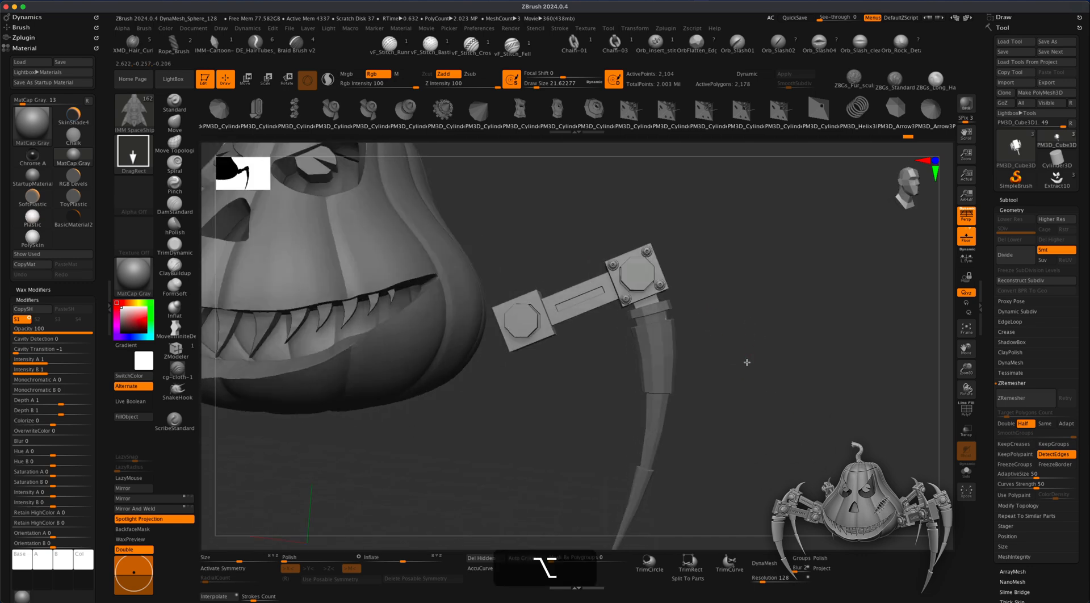
pyautogui.moveTo(576, 421)
pyautogui.keyDown('alt'); pyautogui.mouseDown()
pyautogui.moveTo(584, 448)
pyautogui.moveTo(635, 430)
pyautogui.moveTo(649, 438)
pyautogui.moveTo(621, 363)
pyautogui.moveTo(632, 355)
pyautogui.mouseUp(); pyautogui.keyUp('alt')
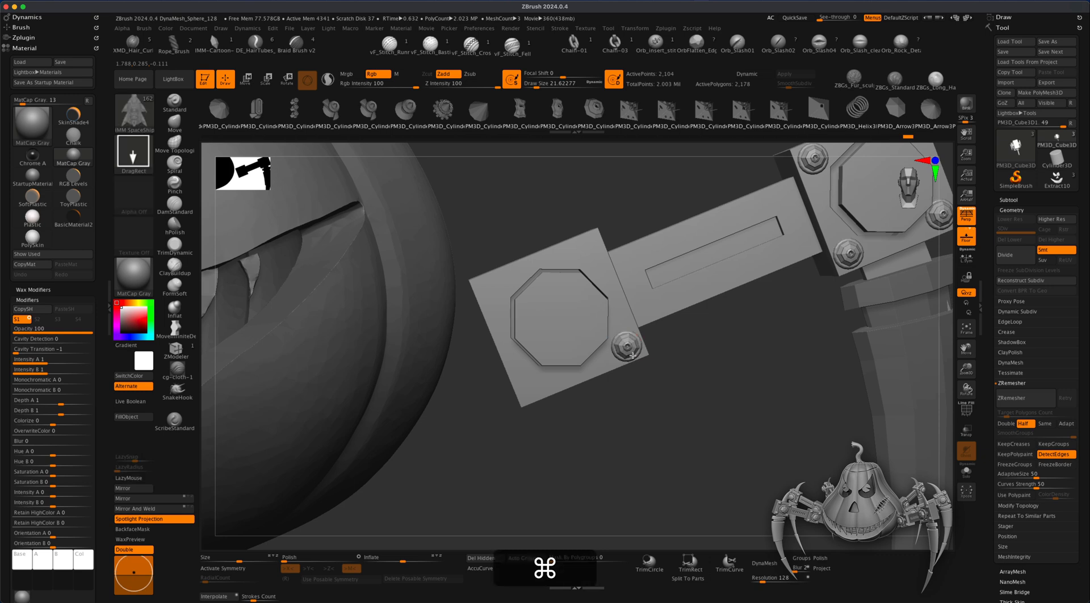
pyautogui.moveTo(706, 394); pyautogui.dragTo(699, 404)
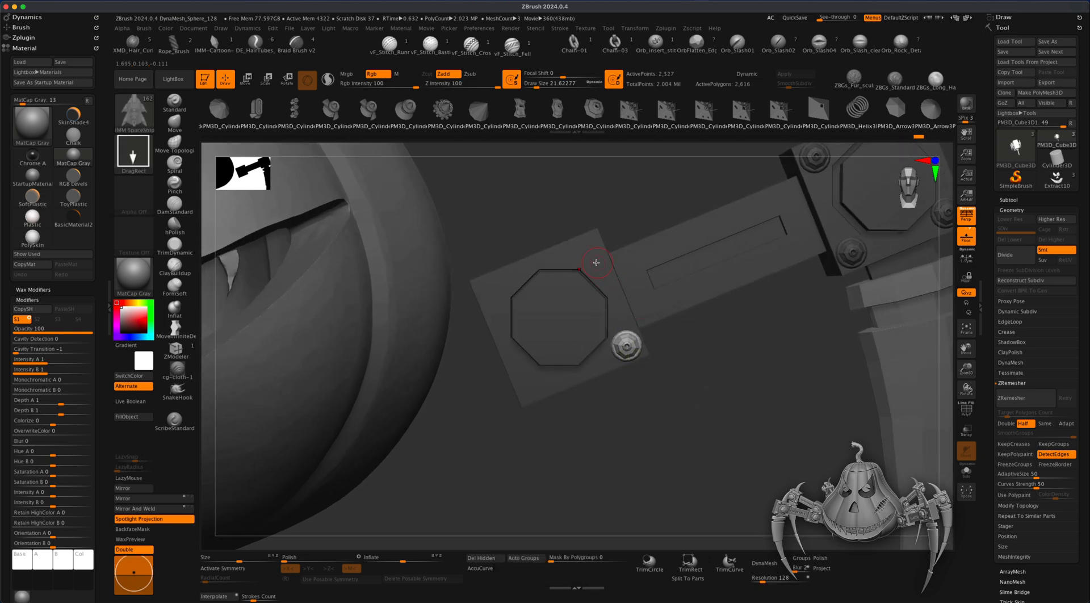
pyautogui.moveTo(584, 250); pyautogui.dragTo(585, 253)
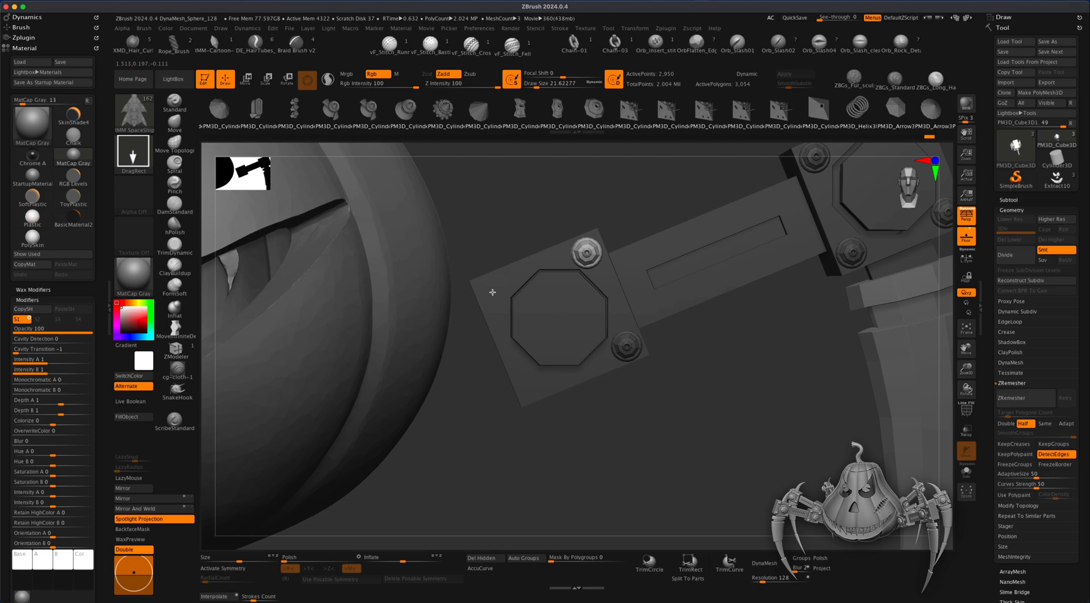
pyautogui.moveTo(489, 289); pyautogui.dragTo(491, 291)
pyautogui.moveTo(531, 385); pyautogui.dragTo(533, 386)
# - Insert bolts at the four corners of the inner block's back face
pyautogui.keyDown('alt'); pyautogui.moveTo(688, 420); pyautogui.dragTo(566, 324); pyautogui.keyUp('alt')
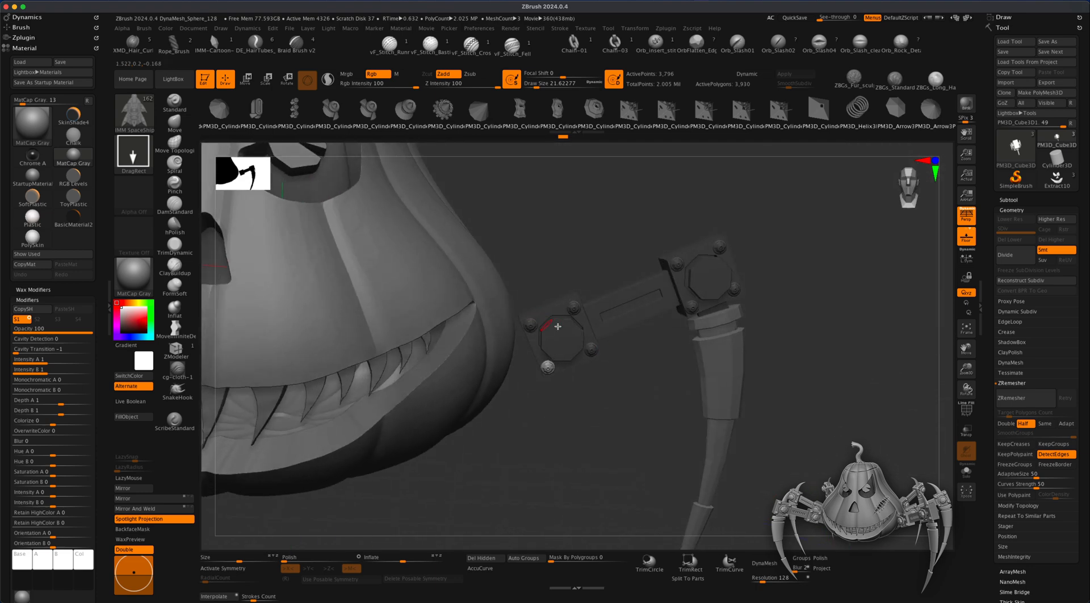
pyautogui.keyDown('shift'); pyautogui.moveTo(802, 343); pyautogui.dragTo(783, 349); pyautogui.keyUp('shift')
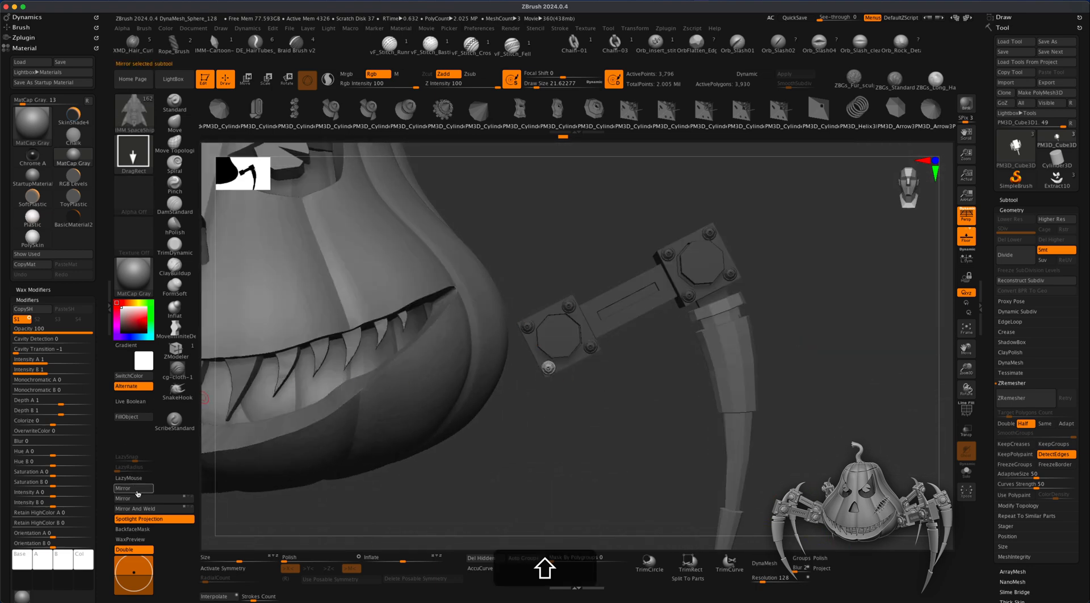
pyautogui.moveTo(584, 444); pyautogui.dragTo(521, 380)
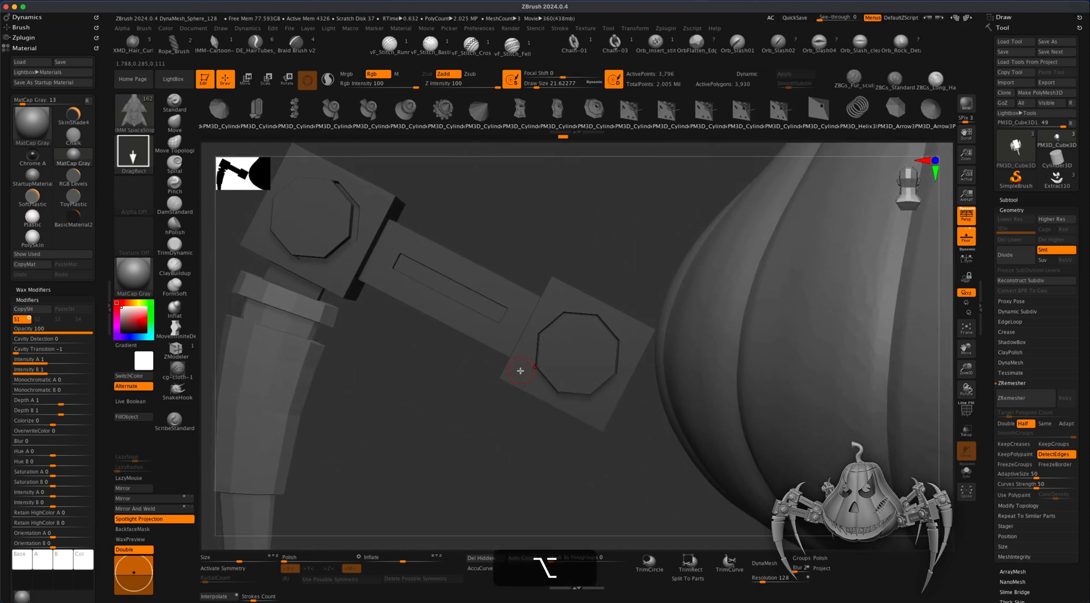
pyautogui.click(520, 371)
pyautogui.click(557, 295)
pyautogui.click(634, 336)
pyautogui.keyDown('super'); pyautogui.moveTo(598, 418); pyautogui.dragTo(601, 421); pyautogui.keyUp('super')
# - Insert bolts at the corners of the outer block's back face
pyautogui.keyDown('alt'); pyautogui.moveTo(476, 413); pyautogui.dragTo(690, 503); pyautogui.keyUp('alt')
pyautogui.keyDown('super'); pyautogui.moveTo(551, 368); pyautogui.dragTo(554, 372); pyautogui.keyUp('super')
pyautogui.keyDown('super'); pyautogui.moveTo(590, 293); pyautogui.dragTo(593, 298); pyautogui.keyUp('super')
pyautogui.moveTo(587, 407); pyautogui.dragTo(732, 408)
pyautogui.moveTo(723, 371); pyautogui.dragTo(803, 392)
pyautogui.keyDown('super'); pyautogui.click(853, 296); pyautogui.keyUp('super')
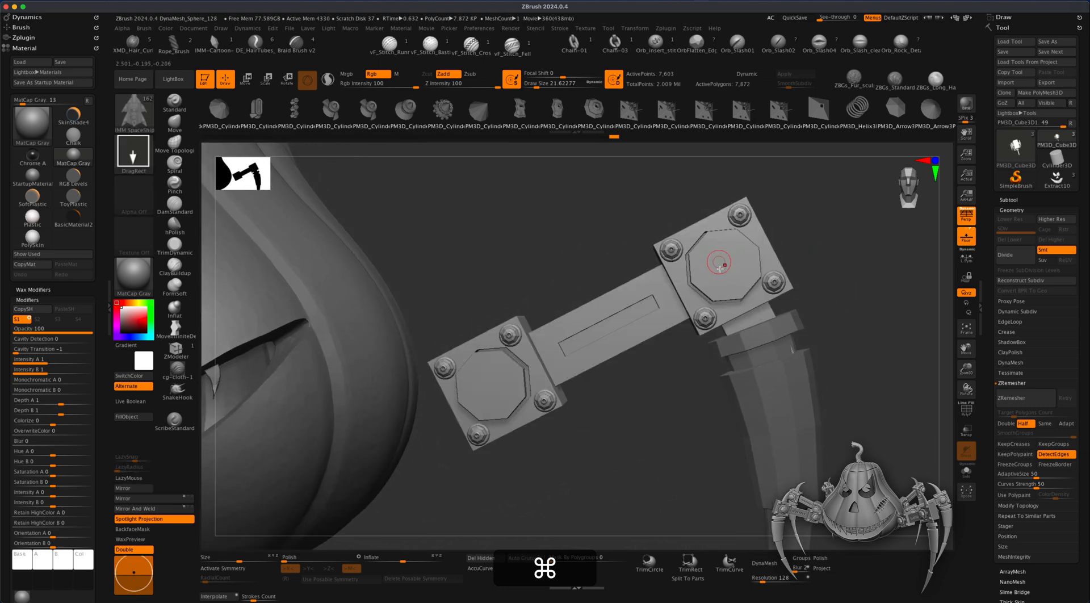
# - Pick the faceted, gem-like sphere mesh from the IMM SpaceShip brush
pyautogui.keyDown('alt'); pyautogui.moveTo(740, 260); pyautogui.dragTo(675, 302); pyautogui.keyUp('alt')
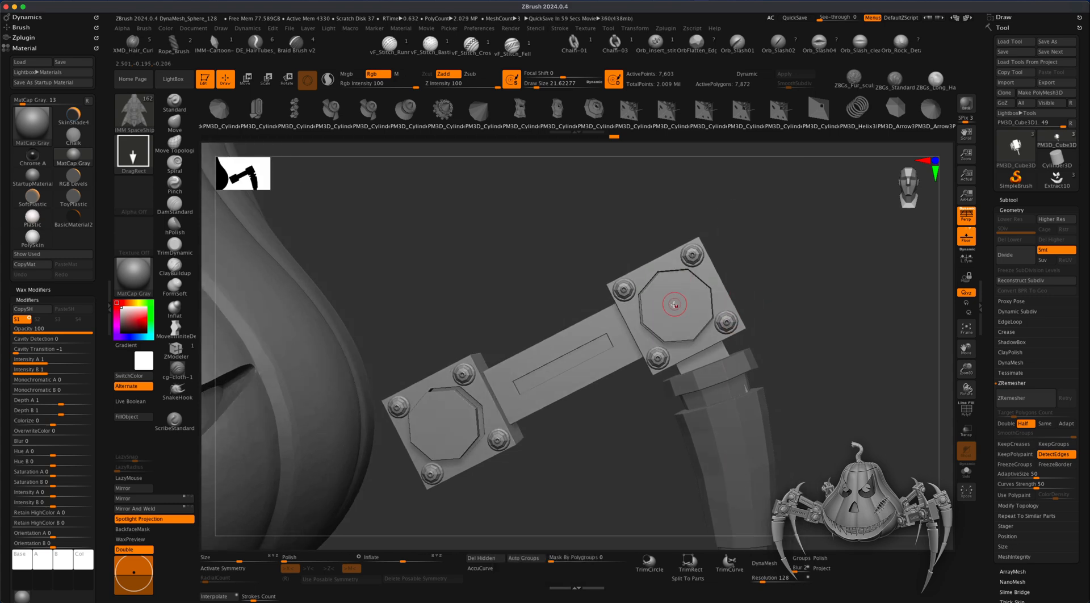
pyautogui.press('m')
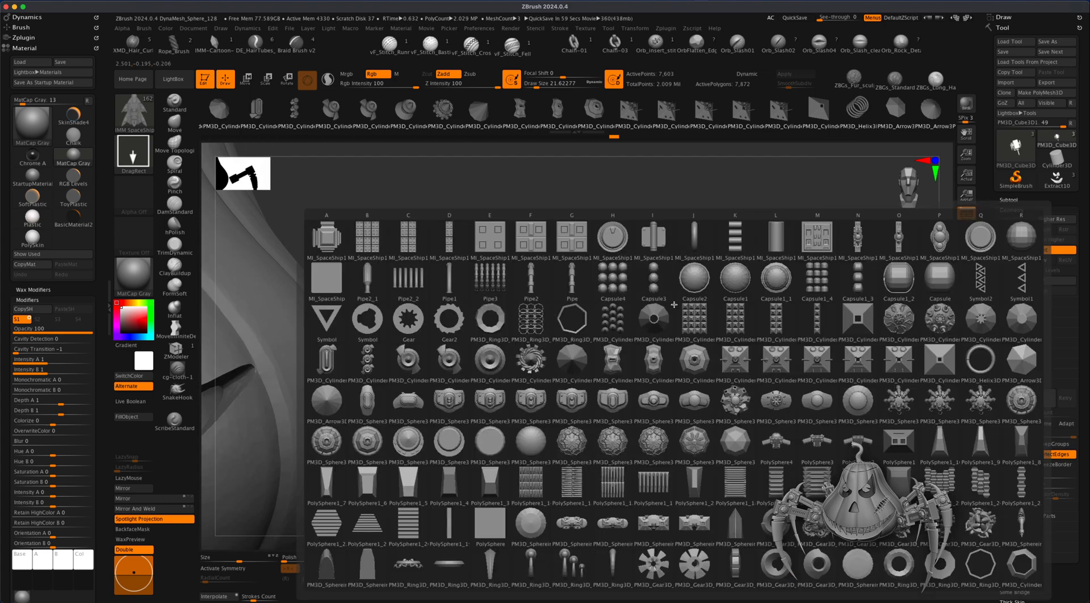
pyautogui.click(739, 442)
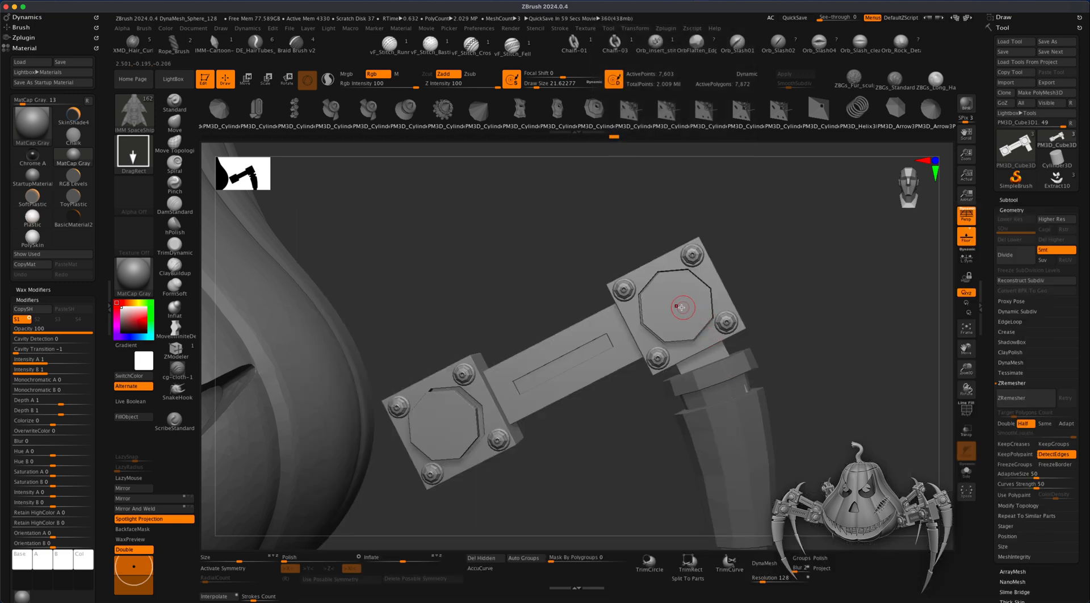
# - Set the draw size to about 51.19, try to insert the faceted dome on the outer block's octagonal shaft, and undo it
pyautogui.press('s')
pyautogui.moveTo(676, 305); pyautogui.dragTo(683, 316)
pyautogui.press('s')
pyautogui.moveTo(787, 317); pyautogui.dragTo(754, 335)
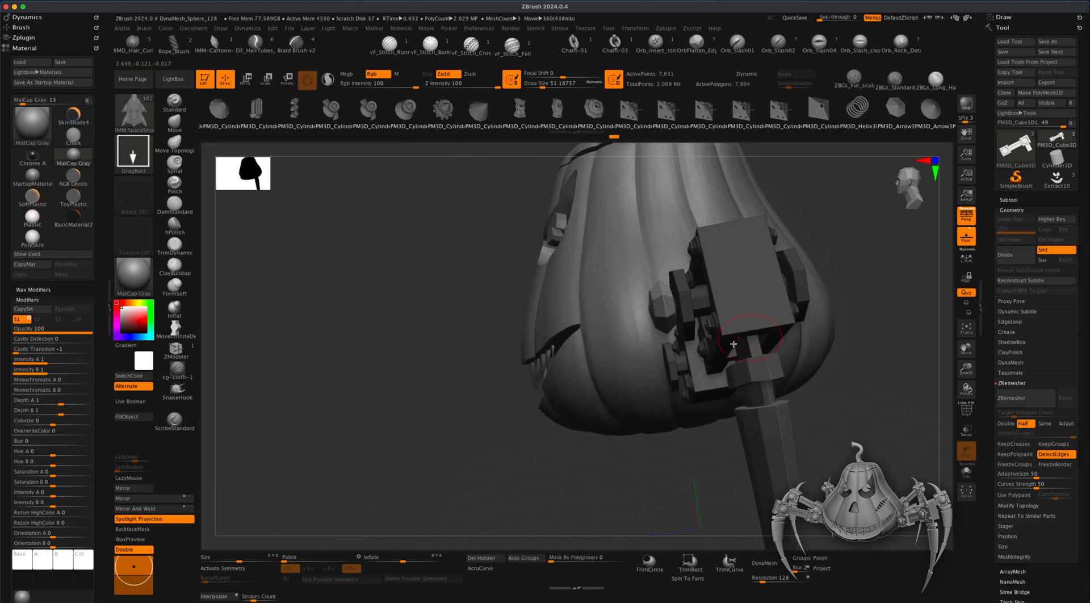
pyautogui.press('super+z')
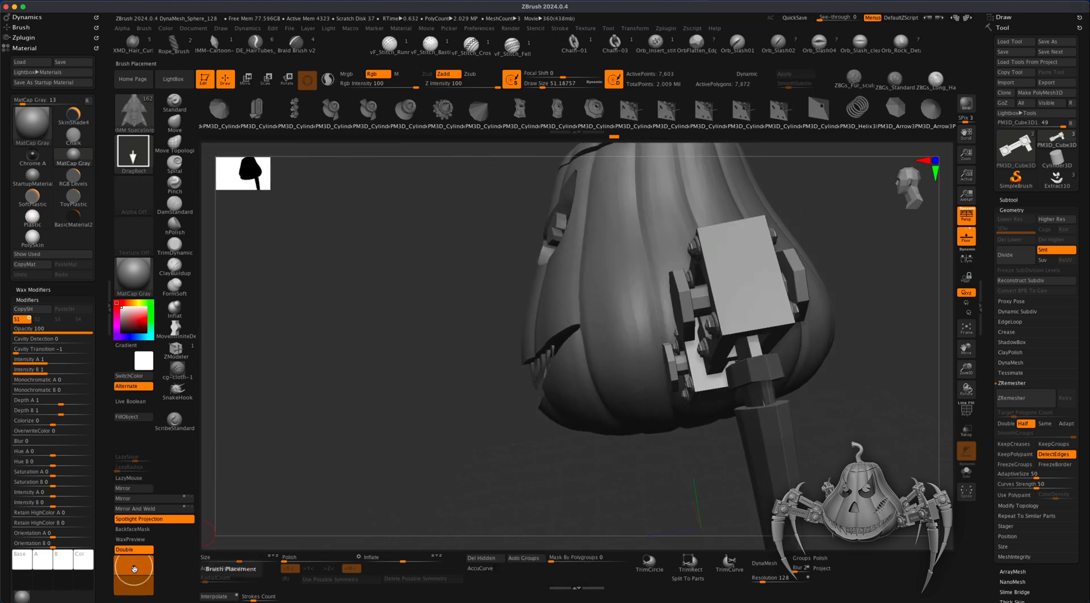
# - Insert the faceted dome at the centre of the octagonal shafts on the link's front side
pyautogui.moveTo(382, 450); pyautogui.dragTo(417, 438)
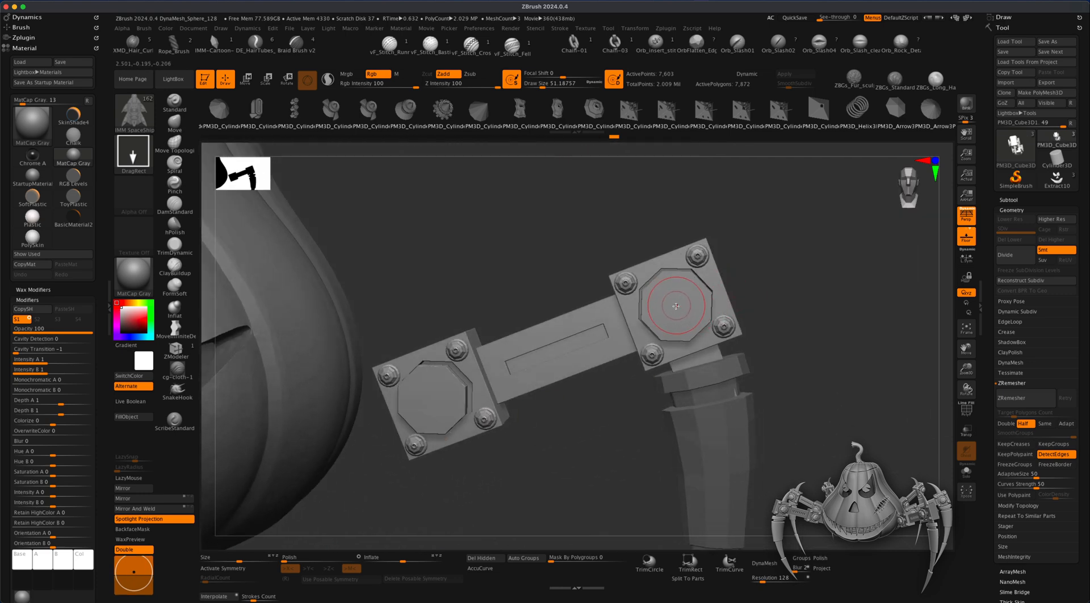
pyautogui.keyDown('super'); pyautogui.moveTo(678, 308); pyautogui.dragTo(694, 315); pyautogui.keyUp('super')
pyautogui.moveTo(802, 312); pyautogui.dragTo(910, 287)
pyautogui.moveTo(642, 415); pyautogui.dragTo(565, 363)
# - Insert faceted domes at the centres of both octagonal shafts on the link's back side
pyautogui.moveTo(657, 414); pyautogui.dragTo(454, 367)
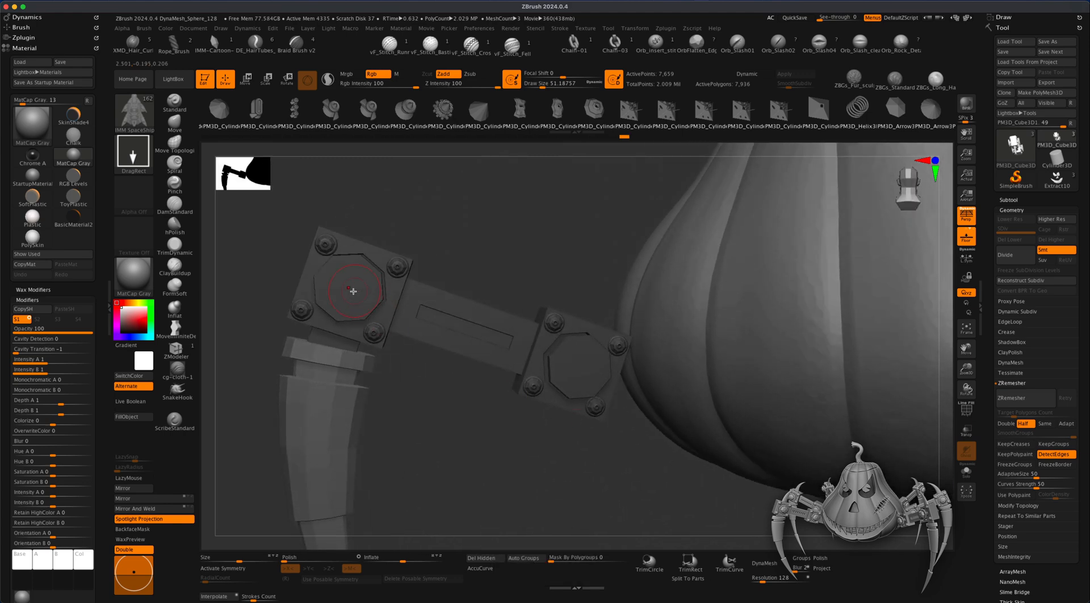
pyautogui.keyDown('super'); pyautogui.moveTo(348, 289); pyautogui.dragTo(349, 290); pyautogui.keyUp('super')
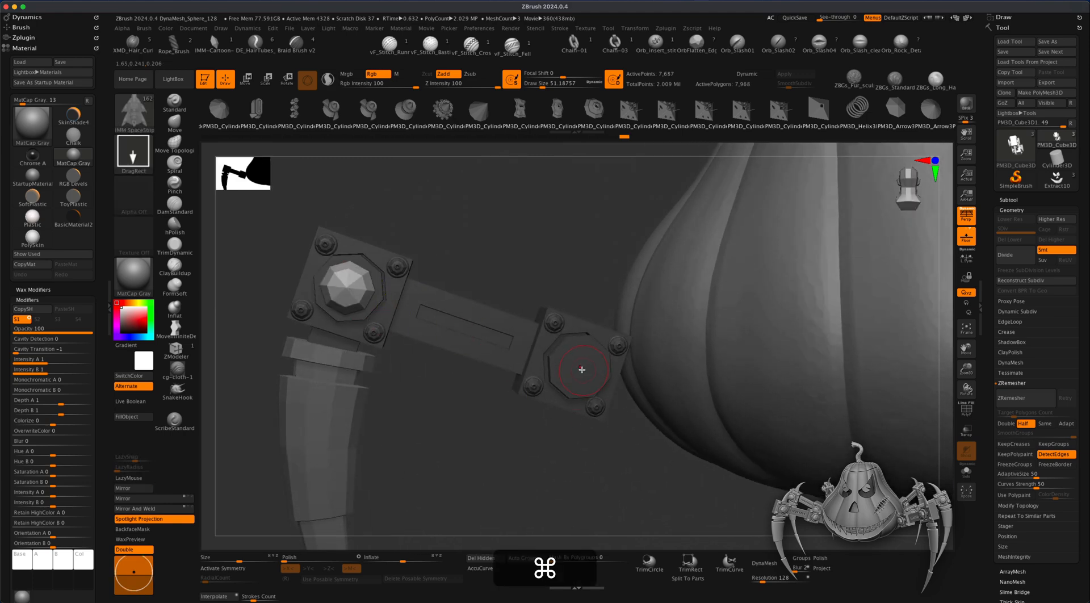
pyautogui.keyDown('super'); pyautogui.moveTo(585, 375); pyautogui.dragTo(586, 377); pyautogui.keyUp('super')
pyautogui.keyDown('alt'); pyautogui.moveTo(523, 431); pyautogui.dragTo(599, 478); pyautogui.keyUp('alt')
pyautogui.keyDown('alt'); pyautogui.moveTo(604, 482); pyautogui.dragTo(555, 428); pyautogui.keyUp('alt')
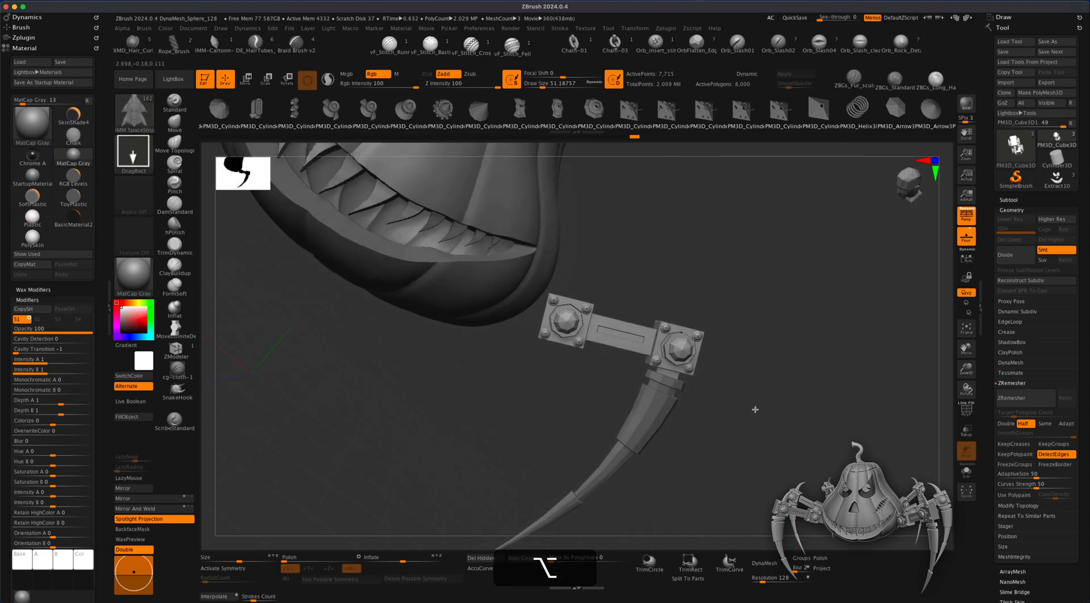
# - Pick the ribbed PolySphere1_17 mesh and insert it along the slot in the link's arm
pyautogui.moveTo(754, 408); pyautogui.dragTo(581, 445)
pyautogui.press('m')
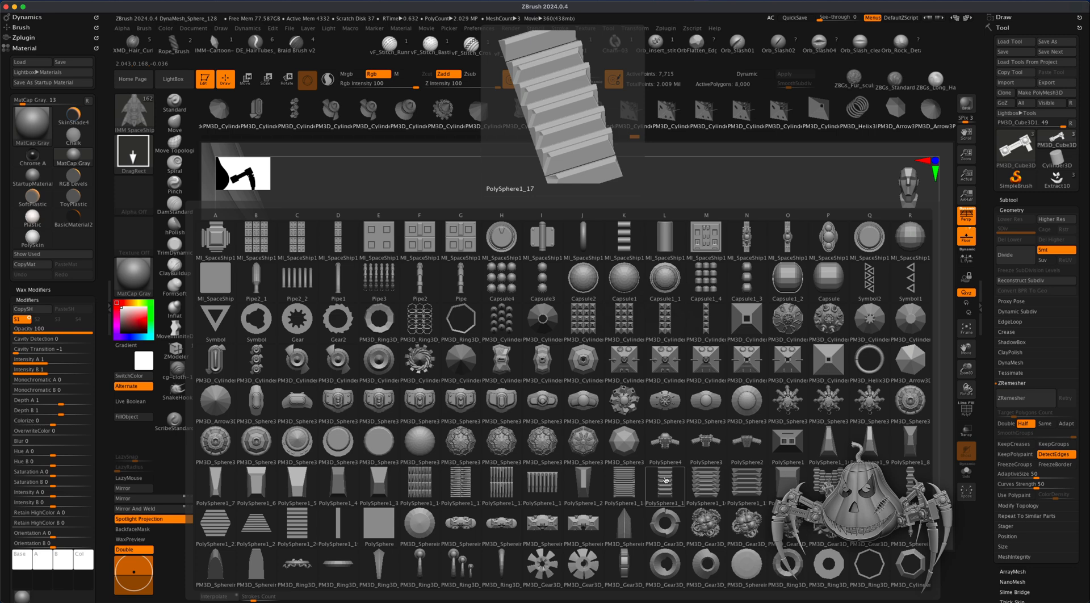
pyautogui.click(665, 484)
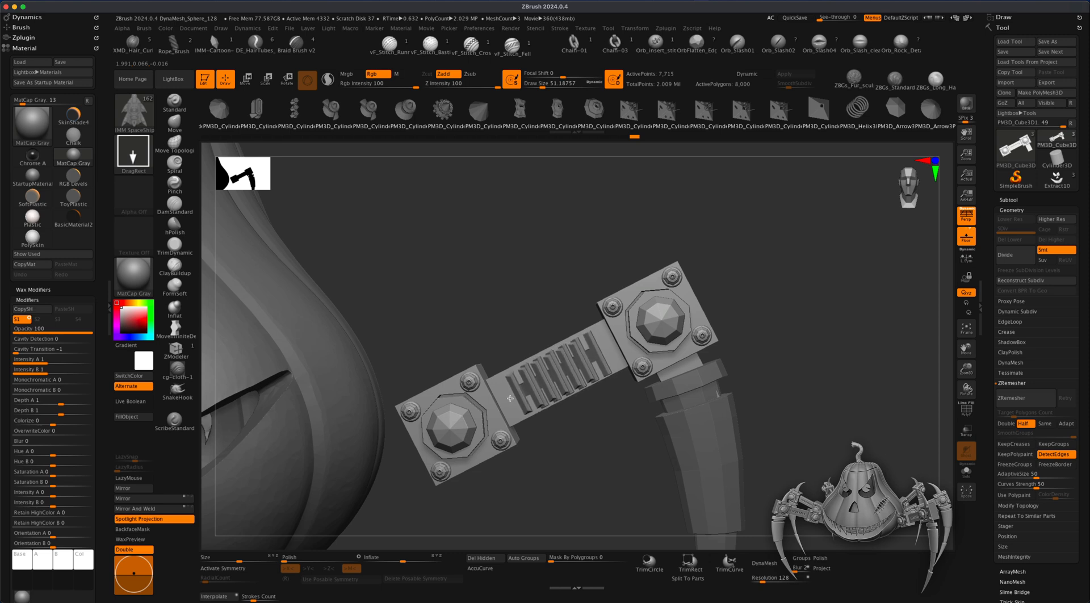
pyautogui.moveTo(510, 398); pyautogui.dragTo(509, 397)
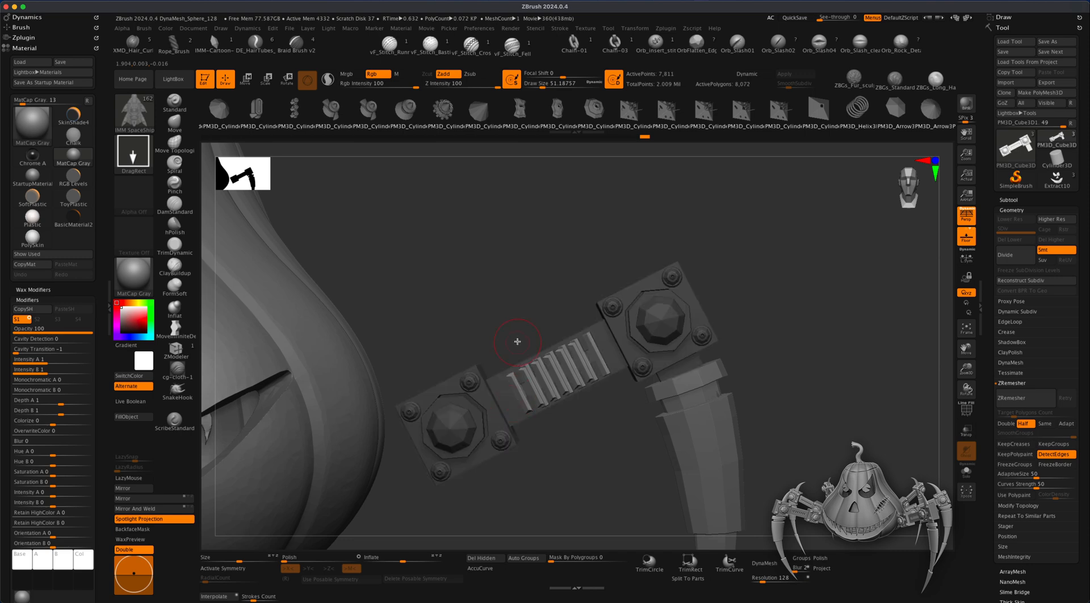
# - Scale the ribbed insert with the transform gizmo so that it fits inside the arm's recessed slot
pyautogui.moveTo(489, 277); pyautogui.dragTo(508, 301)
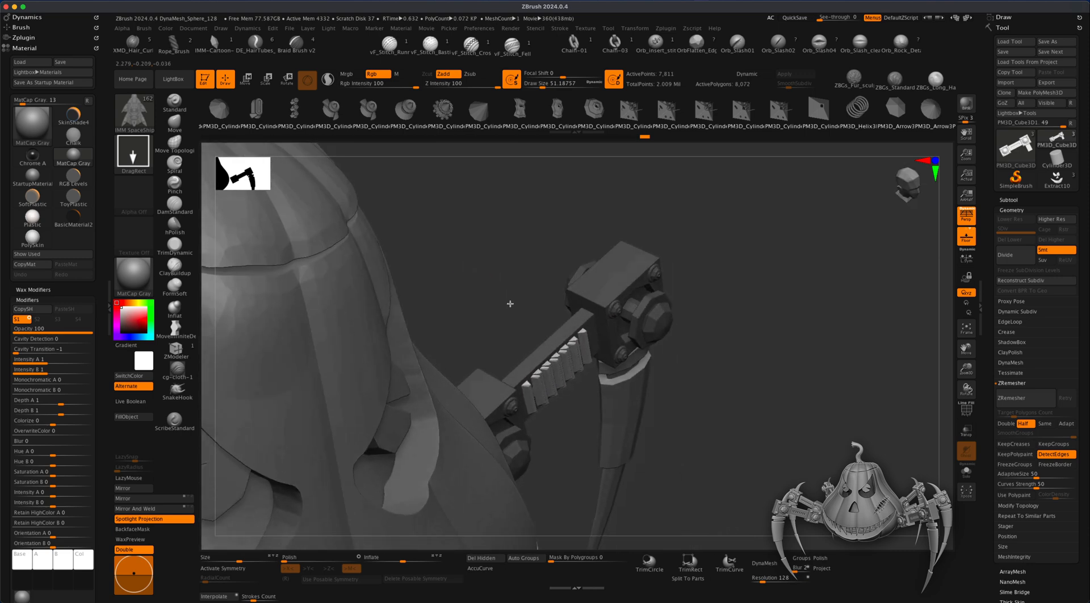
pyautogui.click(246, 78)
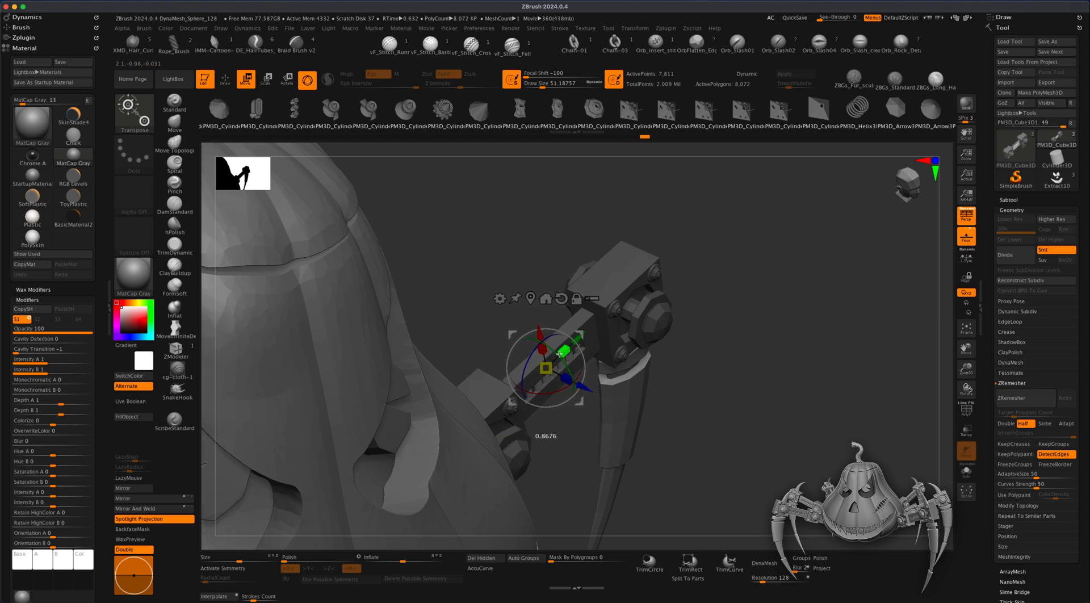
pyautogui.keyDown('alt'); pyautogui.moveTo(748, 397); pyautogui.dragTo(787, 406); pyautogui.keyUp('alt')
pyautogui.moveTo(590, 348); pyautogui.dragTo(587, 351)
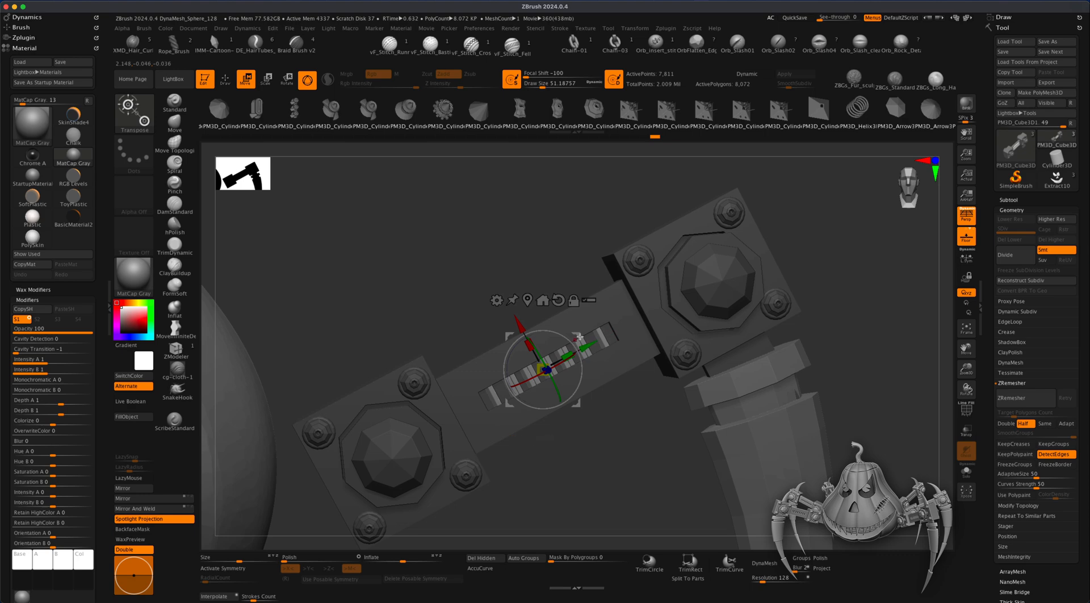
# - Return to Draw mode and clear the mask from the leg link
pyautogui.click(226, 80)
pyautogui.keyDown('super'); pyautogui.moveTo(494, 272); pyautogui.dragTo(514, 290); pyautogui.keyUp('super')
pyautogui.moveTo(659, 433)
pyautogui.keyDown('alt'); pyautogui.mouseDown()
pyautogui.moveTo(601, 416)
pyautogui.moveTo(557, 438)
pyautogui.moveTo(589, 443)
pyautogui.moveTo(573, 440)
pyautogui.moveTo(576, 452)
pyautogui.moveTo(540, 462)
pyautogui.moveTo(537, 438)
pyautogui.moveTo(596, 436)
pyautogui.moveTo(515, 425)
pyautogui.mouseUp(); pyautogui.keyUp('alt')
pyautogui.keyDown('alt'); pyautogui.moveTo(515, 424); pyautogui.dragTo(559, 412); pyautogui.keyUp('alt')
pyautogui.keyDown('alt'); pyautogui.moveTo(592, 367); pyautogui.dragTo(607, 375); pyautogui.keyUp('alt')
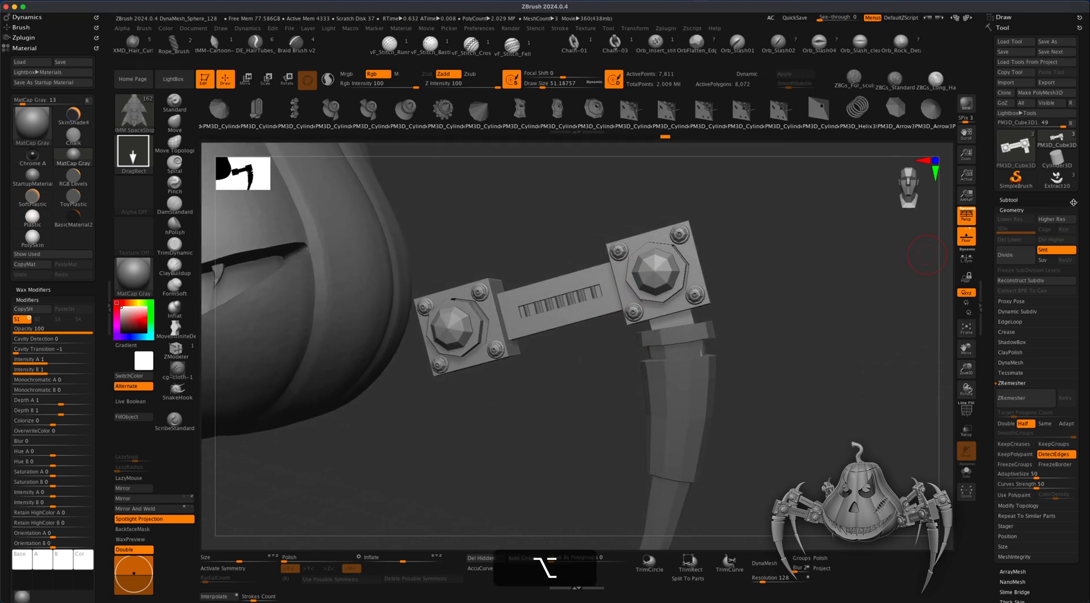
# - Split the leg link into similar parts and raise the subtool list's visible count to 8
pyautogui.click(1014, 199)
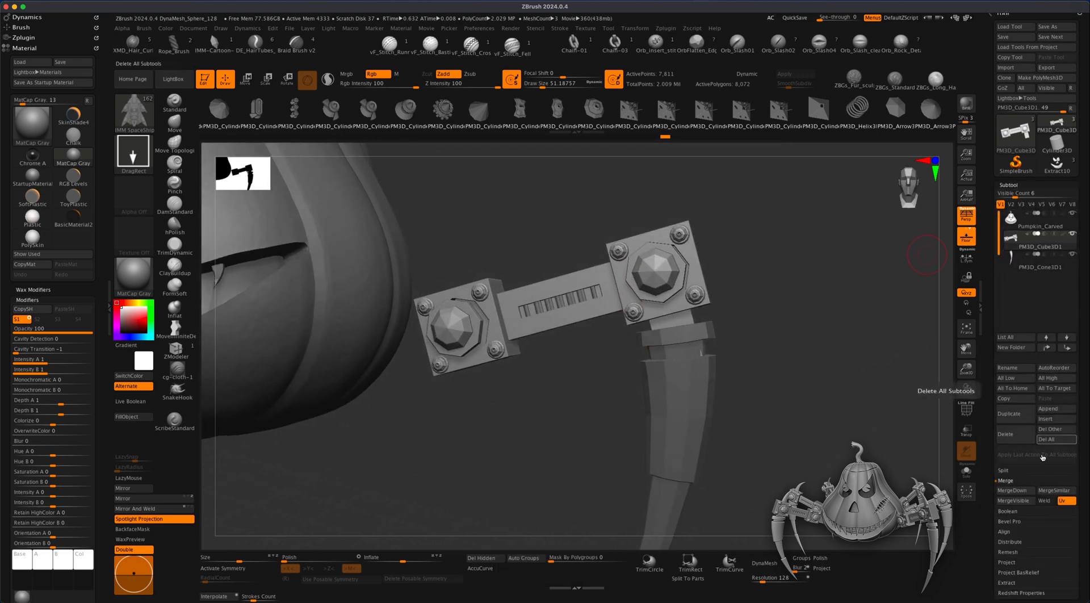
pyautogui.click(1004, 471)
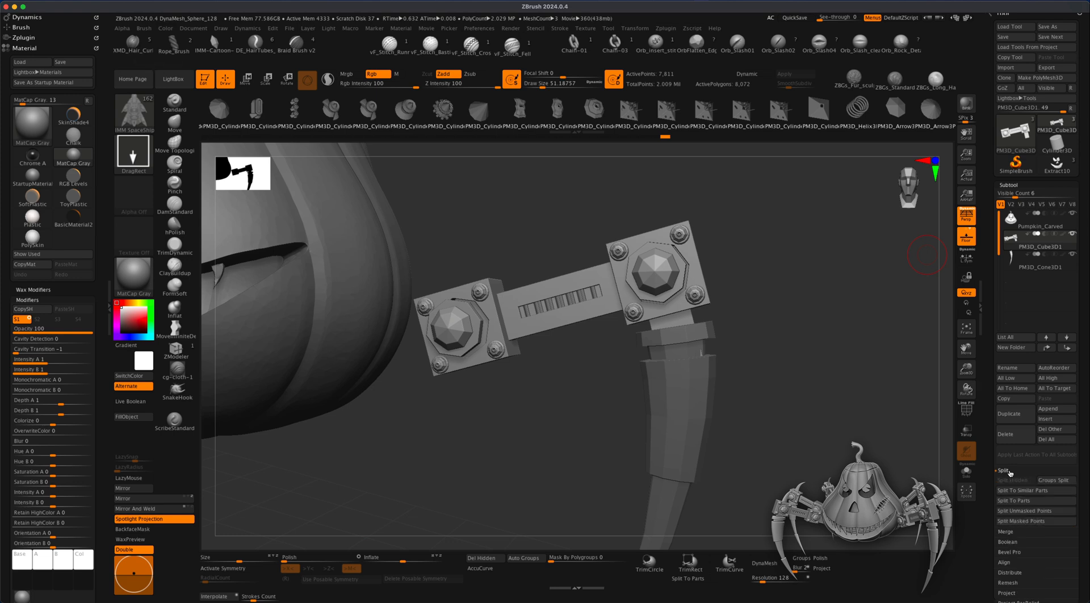
pyautogui.click(1031, 491)
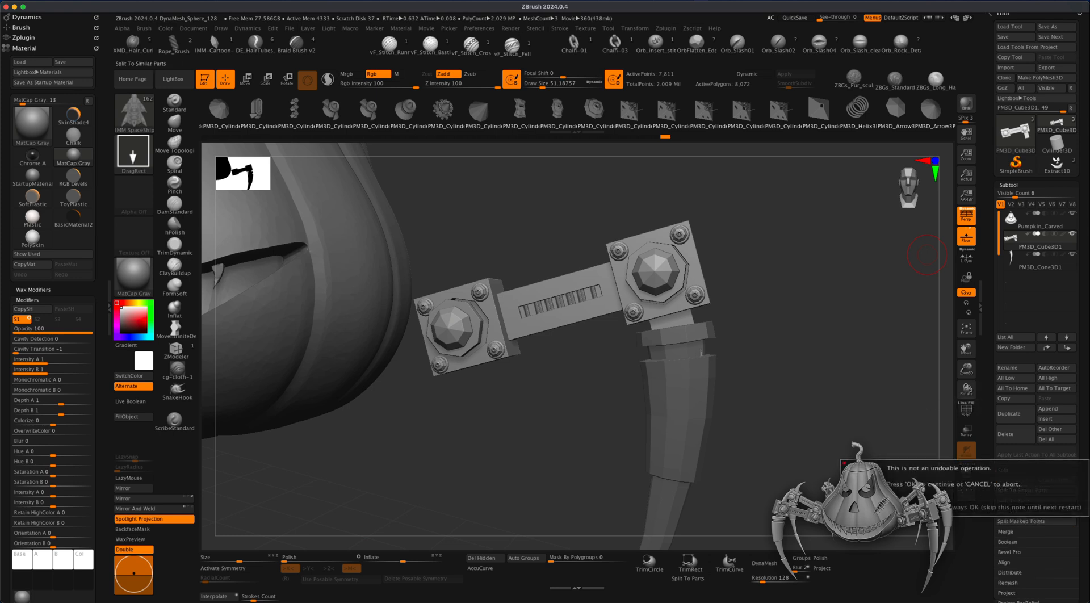
pyautogui.click(870, 507)
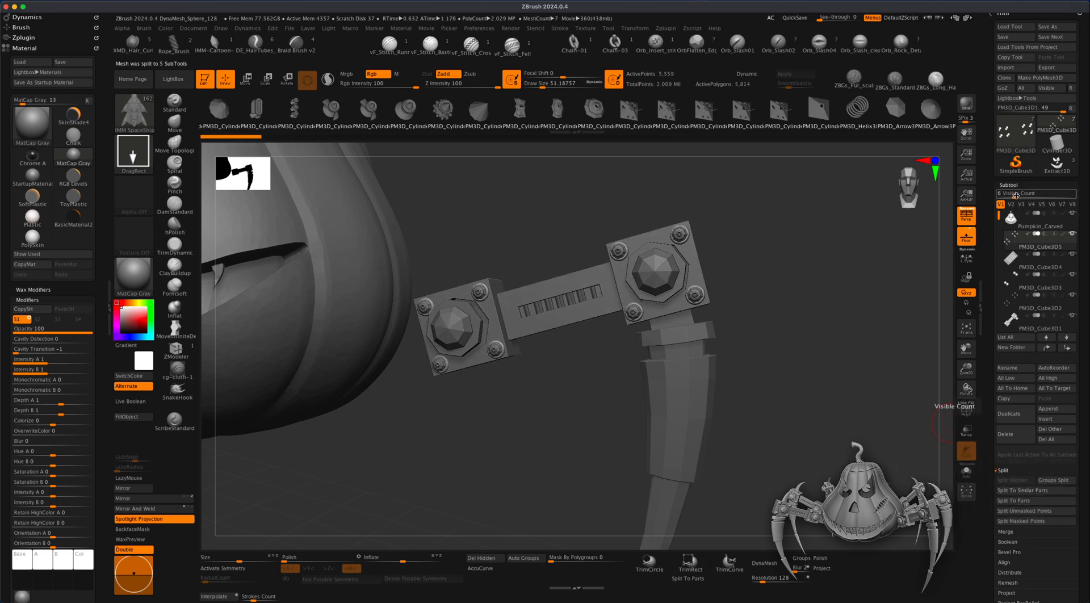
pyautogui.click(1015, 195)
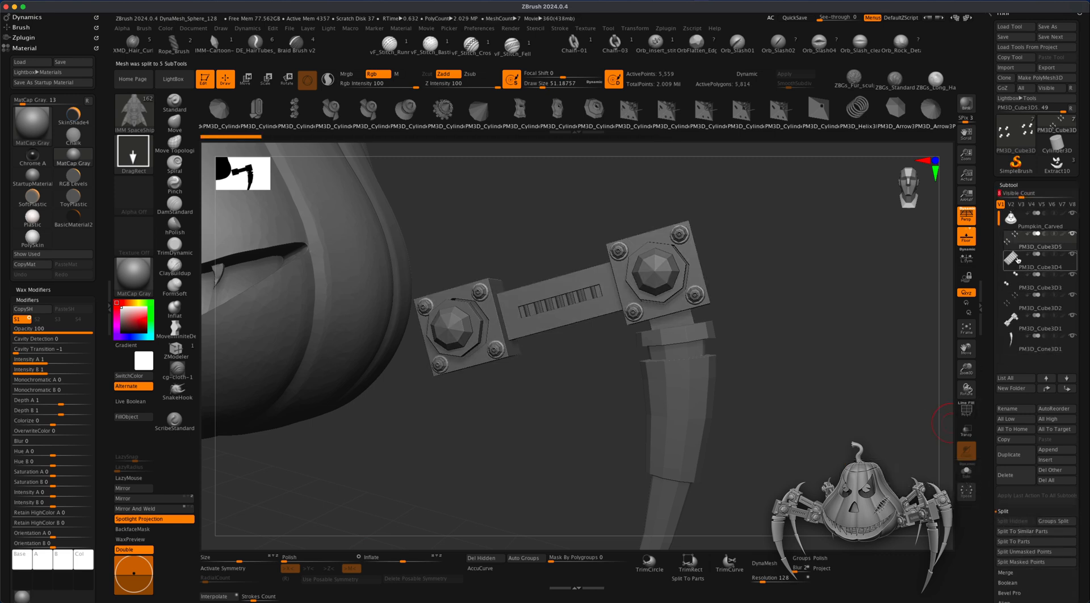
# - Select the ribbed insert's subtool and mirror and weld it onto the arm's opposite side
pyautogui.click(1013, 259)
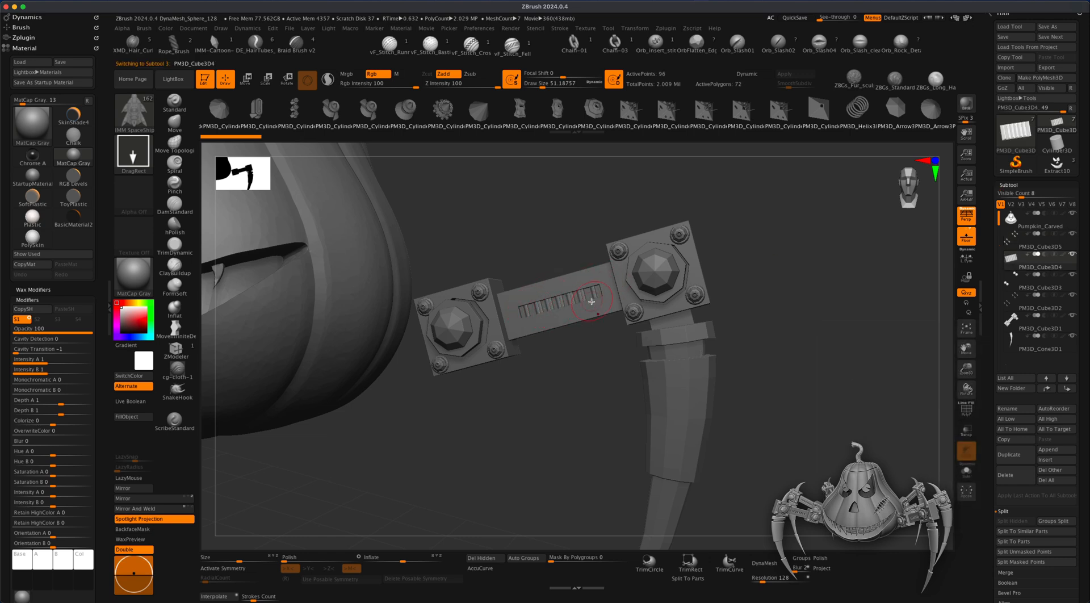
pyautogui.click(167, 500)
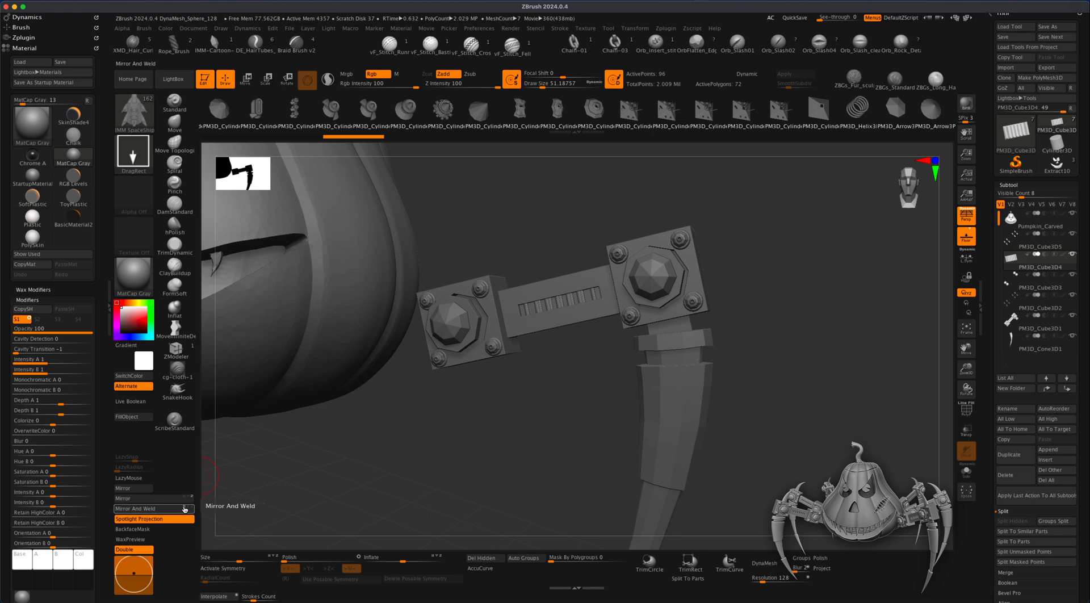
pyautogui.click(191, 507)
pyautogui.click(184, 506)
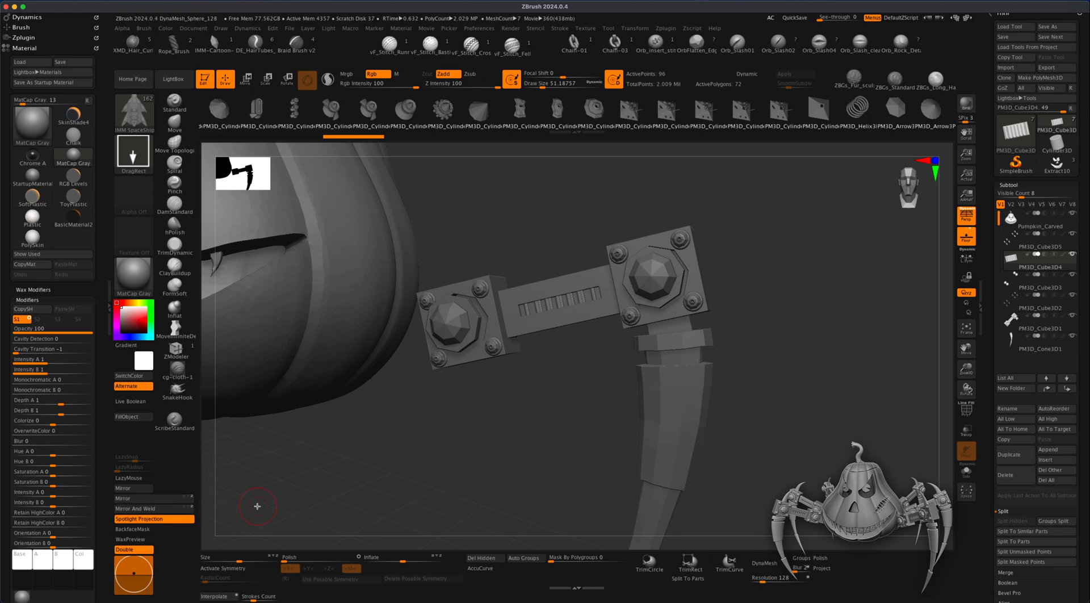
pyautogui.click(153, 509)
pyautogui.moveTo(503, 414); pyautogui.dragTo(568, 422)
# - Select the claw, open the crease options and subdivide the mesh to level 4
pyautogui.keyDown('alt'); pyautogui.moveTo(760, 346); pyautogui.dragTo(613, 287); pyautogui.keyUp('alt')
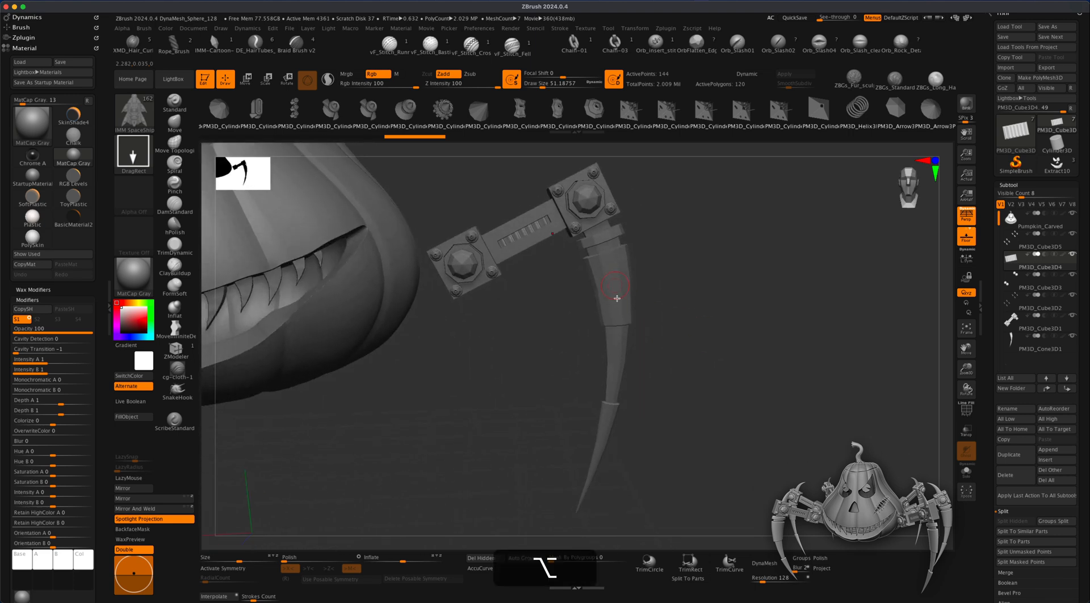
pyautogui.keyDown('alt'); pyautogui.moveTo(679, 307); pyautogui.dragTo(621, 292); pyautogui.keyUp('alt')
pyautogui.keyDown('alt'); pyautogui.click(620, 290); pyautogui.keyUp('alt')
pyautogui.moveTo(678, 288); pyautogui.dragTo(681, 292)
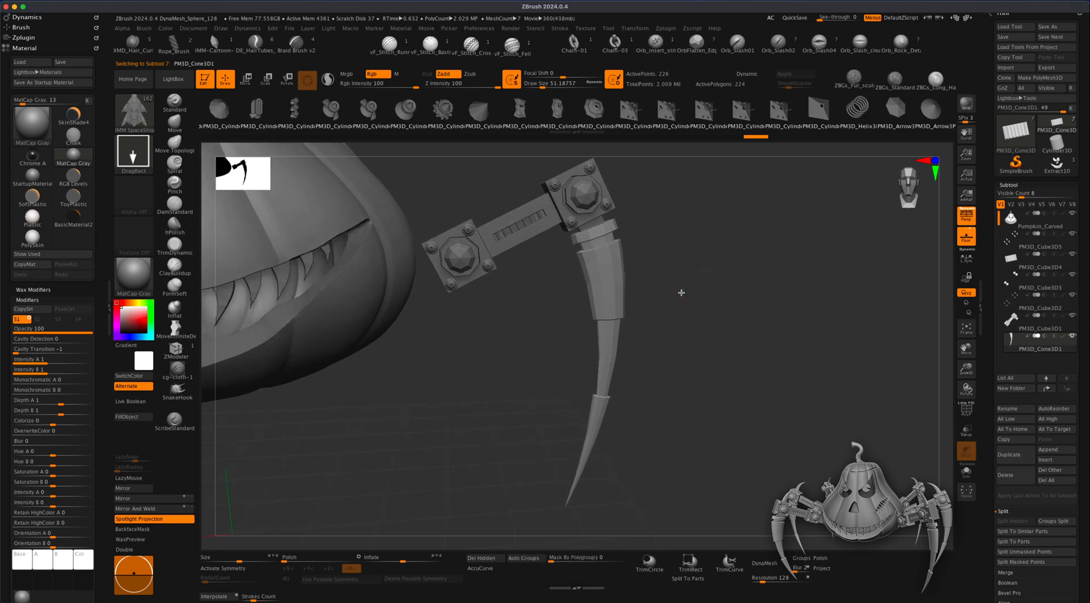
pyautogui.moveTo(1085, 411); pyautogui.dragTo(1085, 344)
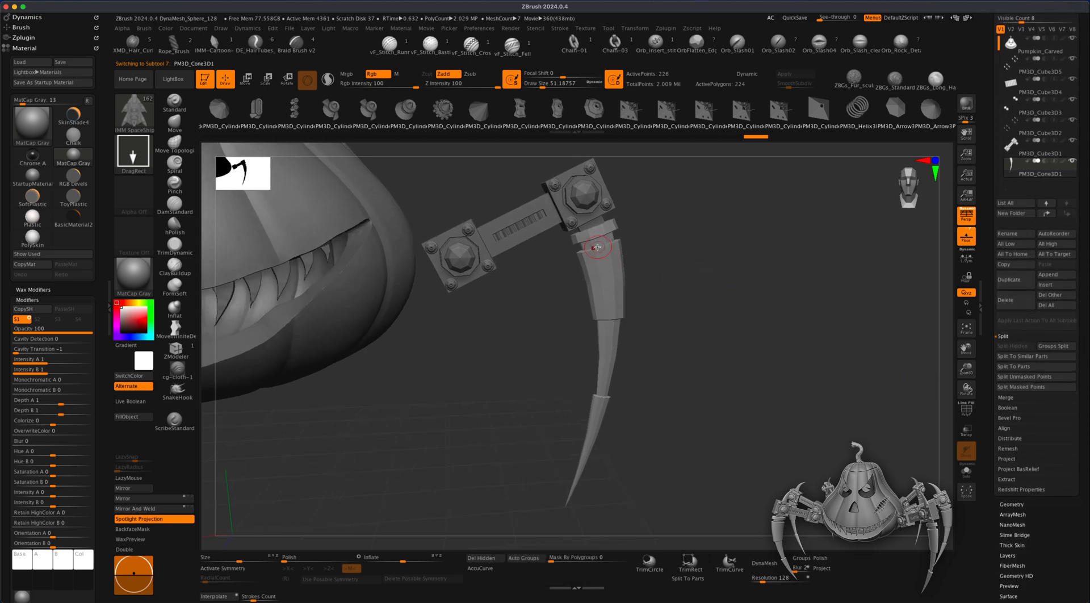
pyautogui.click(1013, 504)
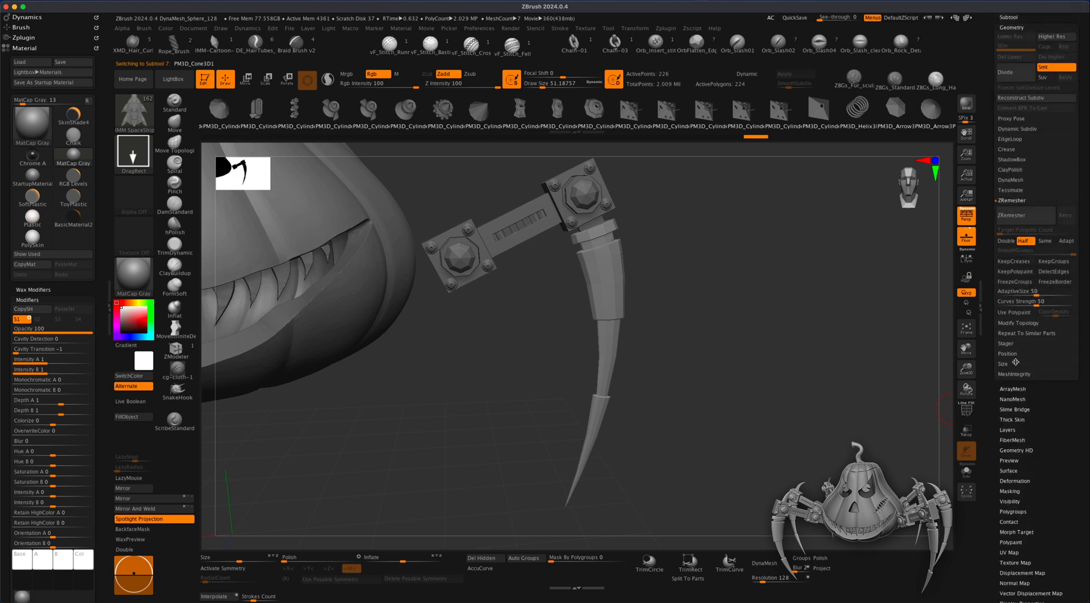
pyautogui.click(1006, 149)
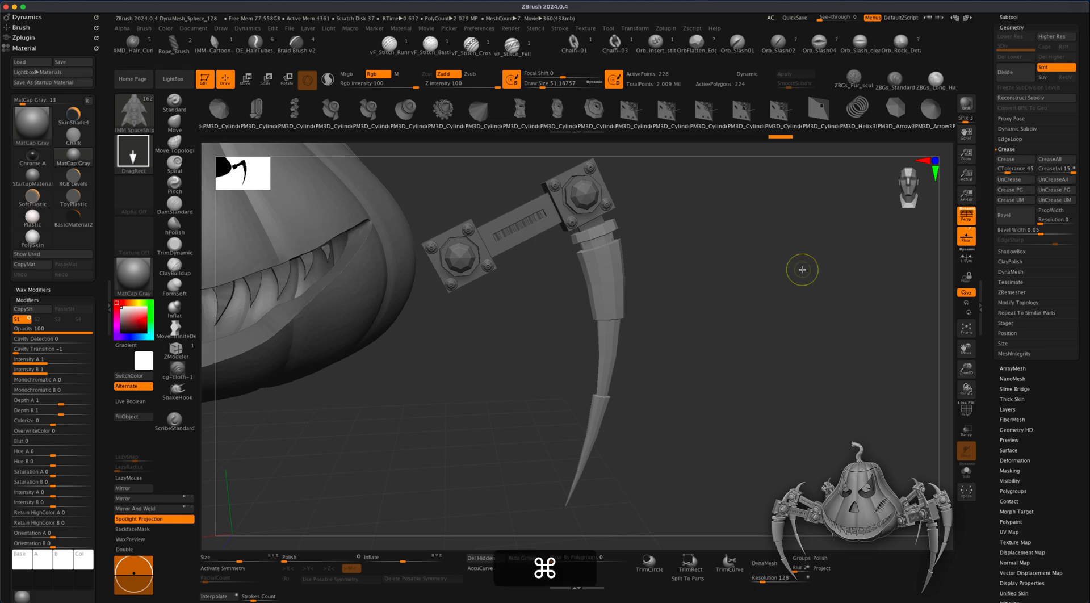
pyautogui.press('super+d')
pyautogui.moveTo(802, 270)
pyautogui.mouseDown()
pyautogui.moveTo(774, 295)
pyautogui.moveTo(782, 345)
pyautogui.moveTo(788, 309)
pyautogui.moveTo(774, 326)
pyautogui.moveTo(721, 243)
pyautogui.mouseUp()
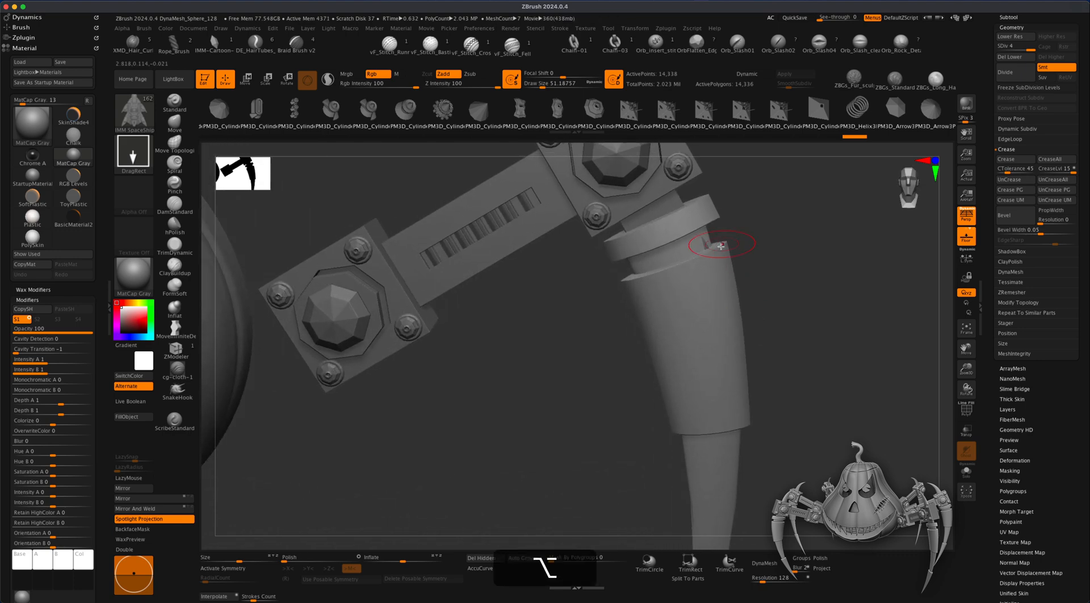
# - Select the link body's subtool and switch to the Move brush with a draw size of about 59
pyautogui.keyDown('alt'); pyautogui.click(697, 241); pyautogui.keyUp('alt')
pyautogui.keyDown('alt'); pyautogui.moveTo(786, 284); pyautogui.dragTo(814, 302); pyautogui.keyUp('alt')
pyautogui.moveTo(1069, 376); pyautogui.dragTo(1063, 567)
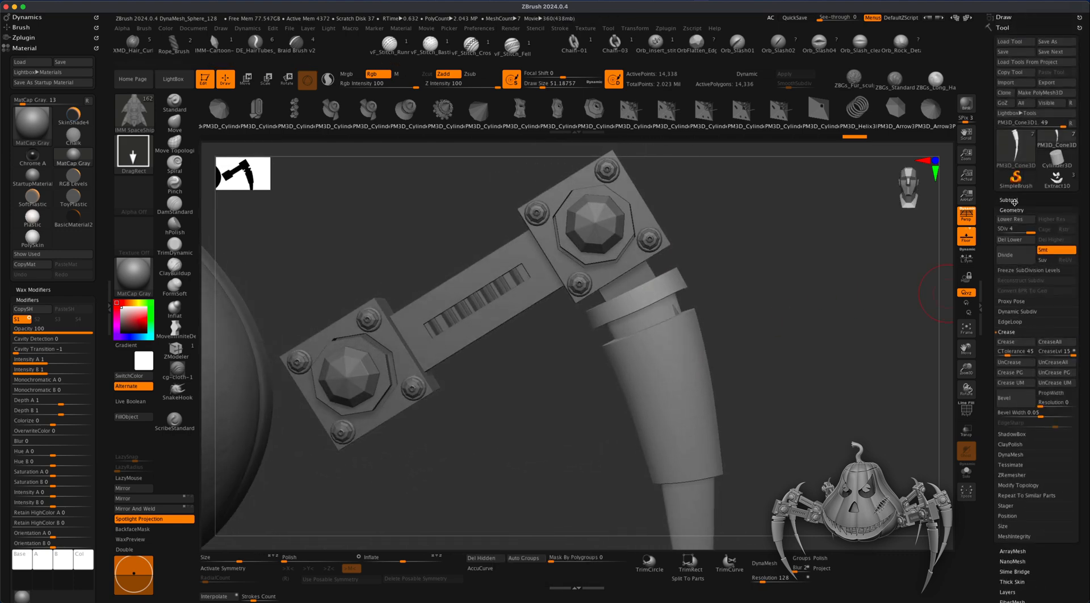
pyautogui.click(1014, 203)
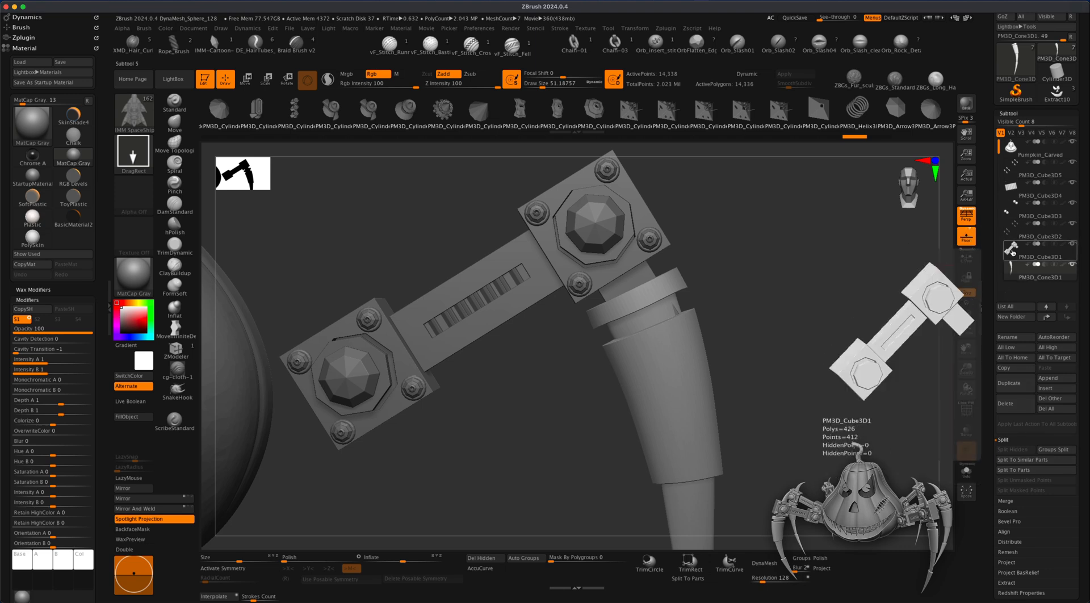
pyautogui.click(1012, 251)
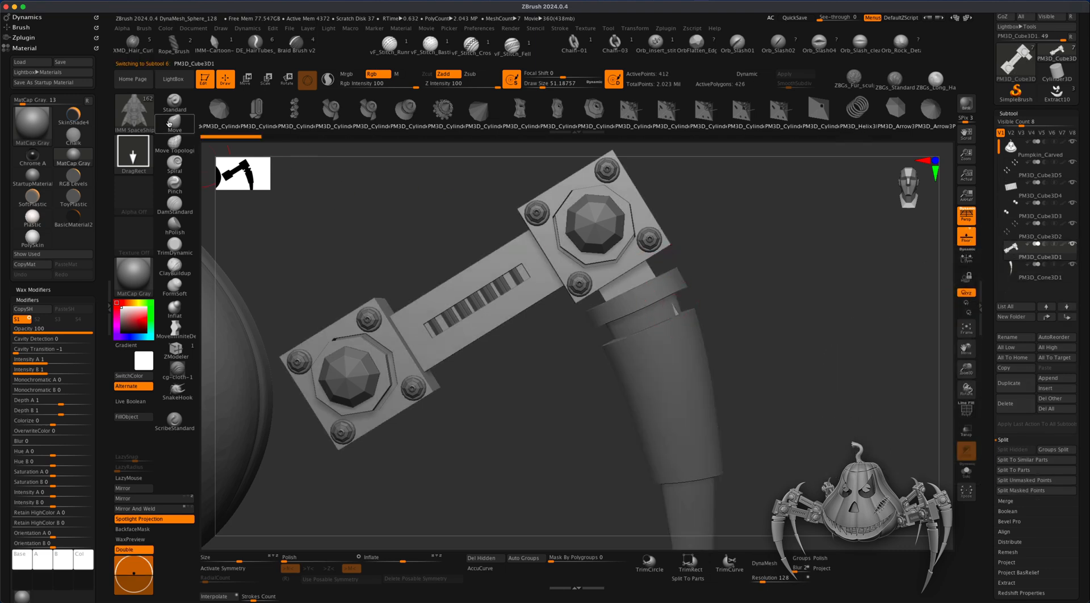
pyautogui.click(167, 125)
pyautogui.press('s')
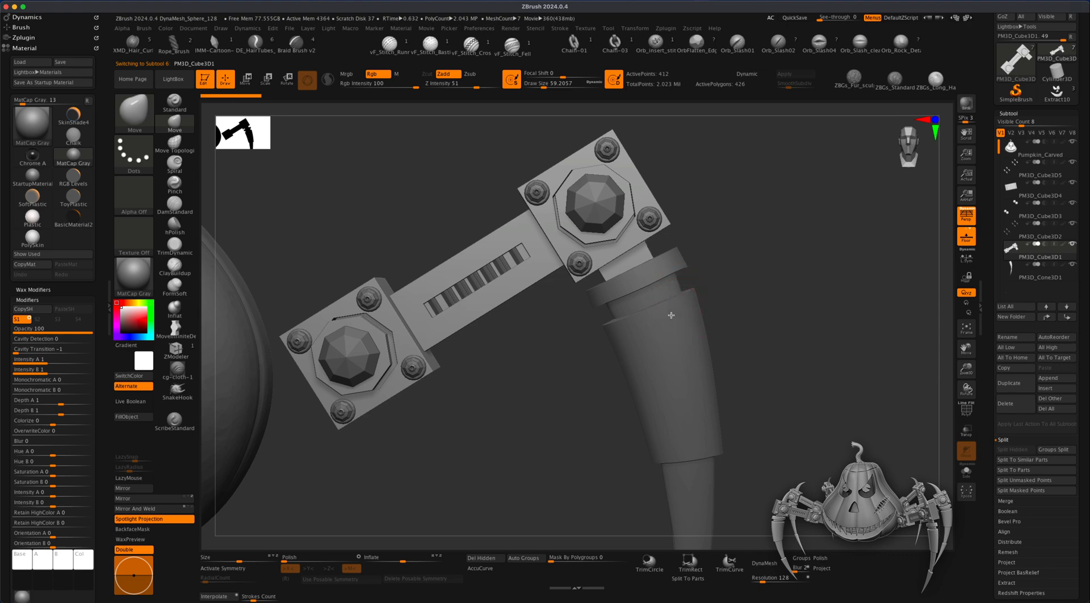
pyautogui.moveTo(774, 324)
pyautogui.keyDown('alt'); pyautogui.mouseDown()
pyautogui.moveTo(774, 346)
pyautogui.moveTo(791, 363)
pyautogui.moveTo(778, 301)
pyautogui.moveTo(781, 383)
pyautogui.moveTo(782, 319)
pyautogui.mouseUp(); pyautogui.keyUp('alt')
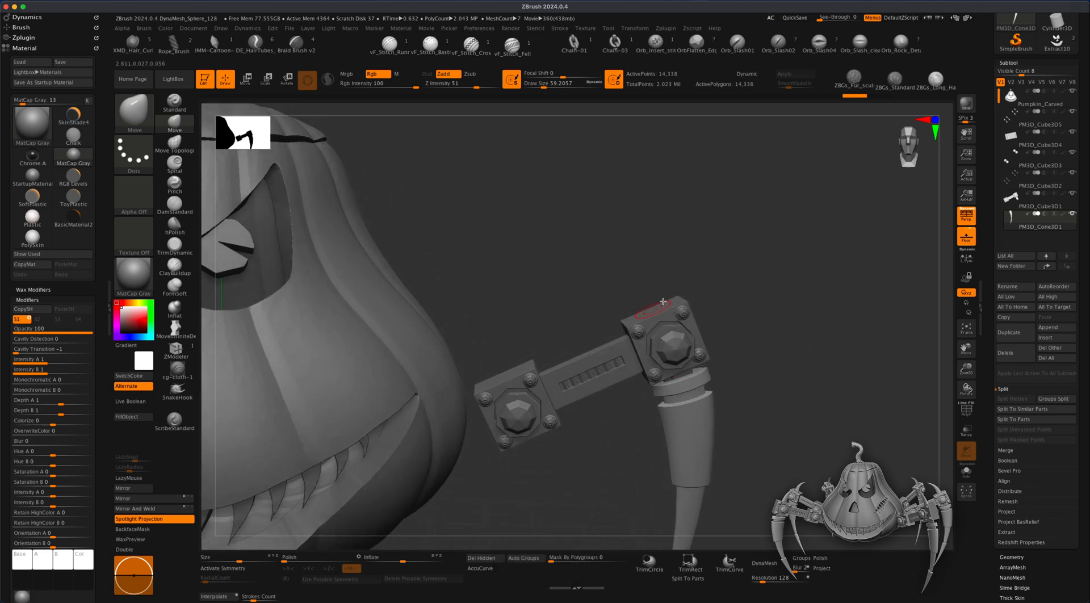
# - Select the link body, turn on its polygroup wireframe display and switch to the ZModeler brush
pyautogui.moveTo(648, 313); pyautogui.dragTo(670, 276, button='right')
pyautogui.moveTo(540, 373); pyautogui.dragTo(573, 308, button='right')
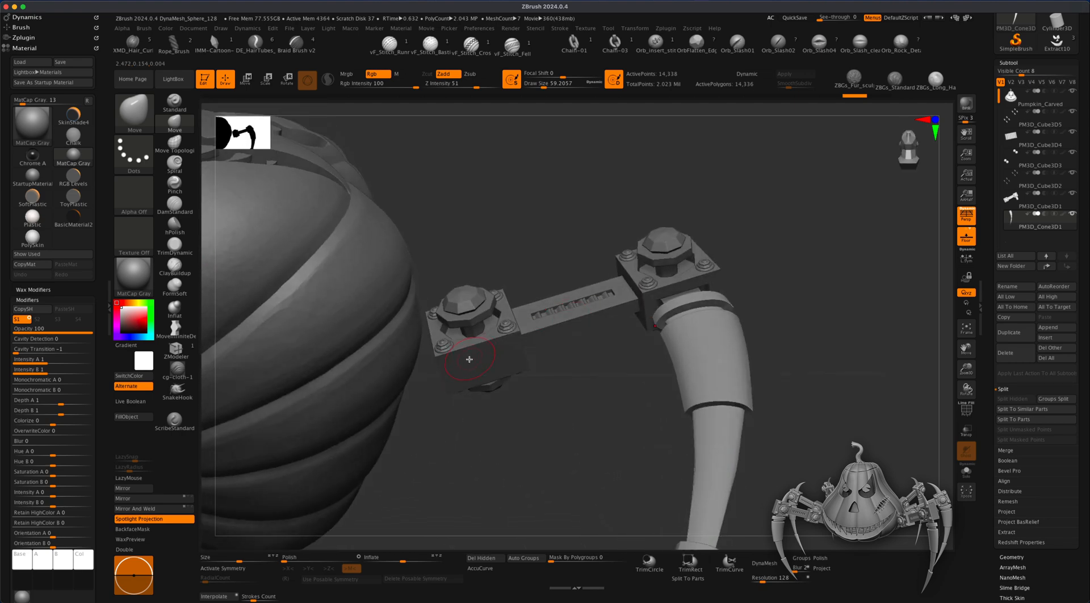
pyautogui.moveTo(579, 387); pyautogui.dragTo(591, 443, button='right')
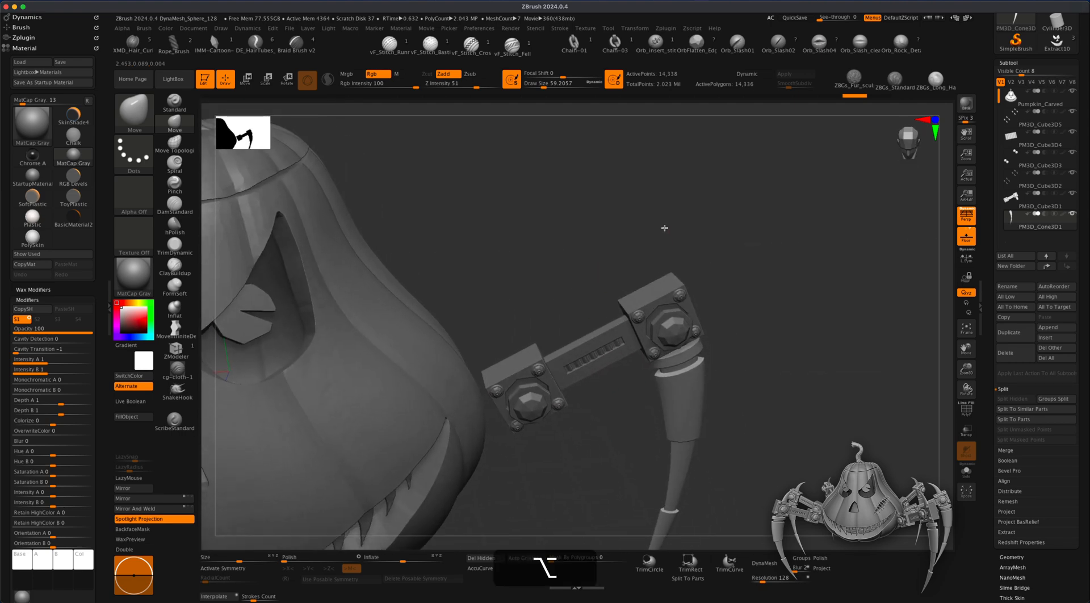
pyautogui.keyDown('alt'); pyautogui.moveTo(665, 220); pyautogui.dragTo(704, 246, button='right'); pyautogui.keyUp('alt')
pyautogui.moveTo(654, 302); pyautogui.dragTo(709, 263, button='right')
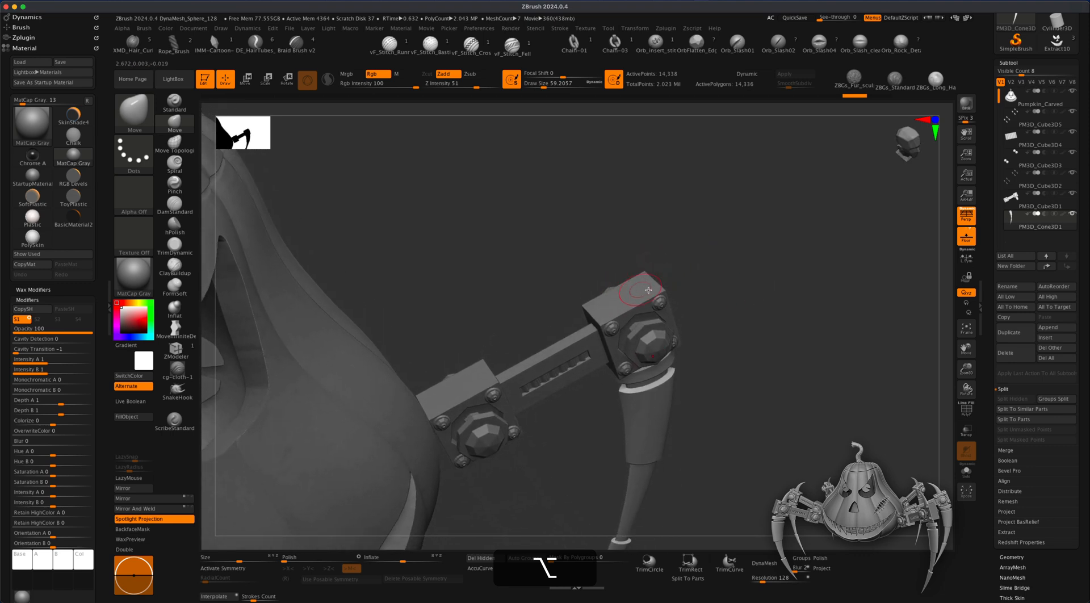
pyautogui.keyDown('alt'); pyautogui.moveTo(737, 269); pyautogui.dragTo(732, 309); pyautogui.keyUp('alt')
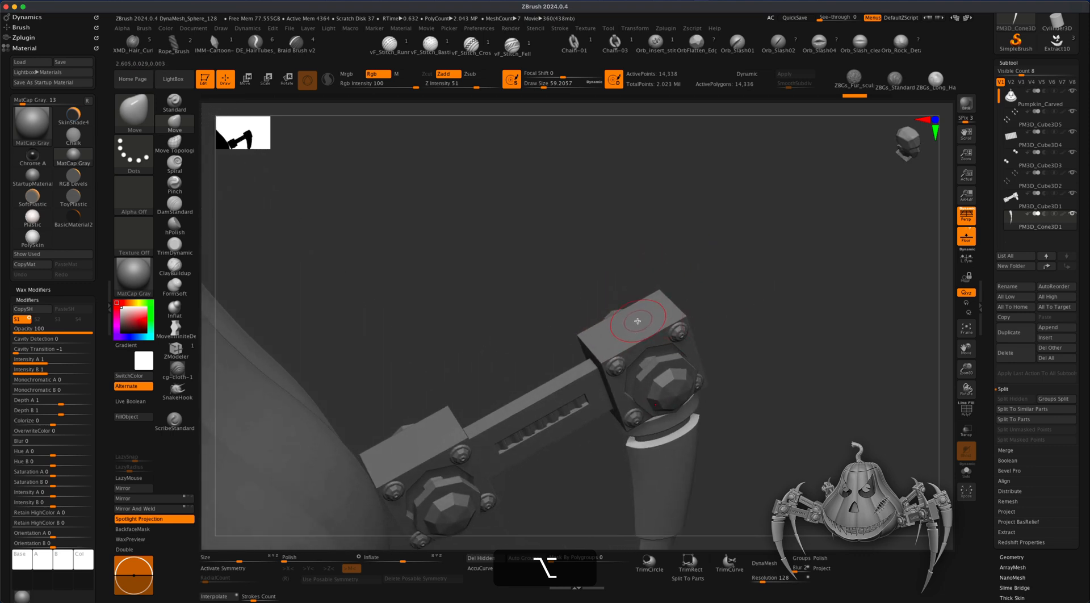
pyautogui.keyDown('alt'); pyautogui.click(648, 316); pyautogui.keyUp('alt')
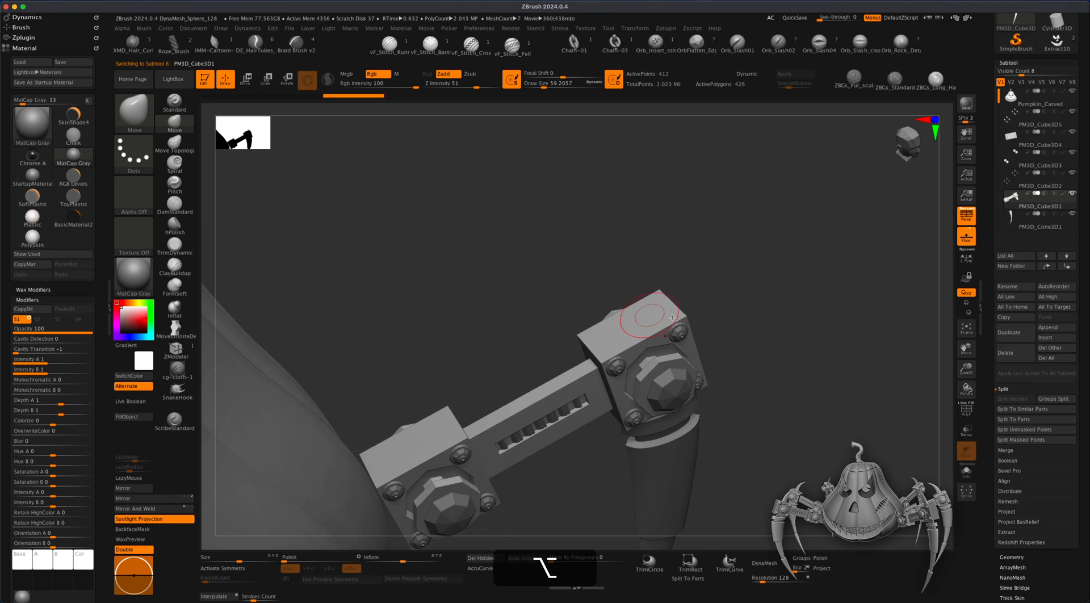
pyautogui.click(967, 409)
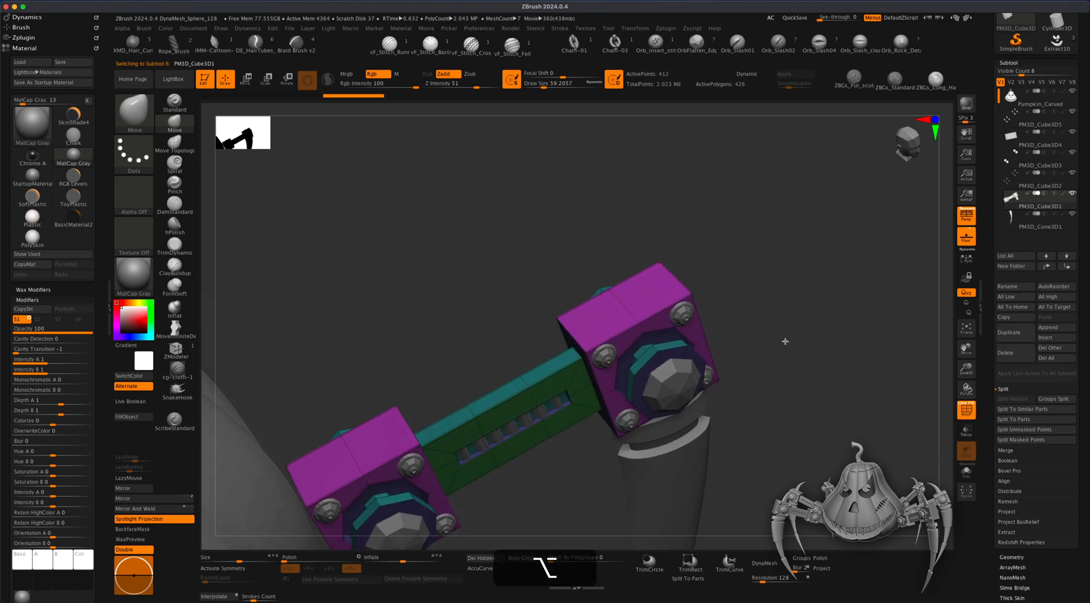
pyautogui.click(176, 349)
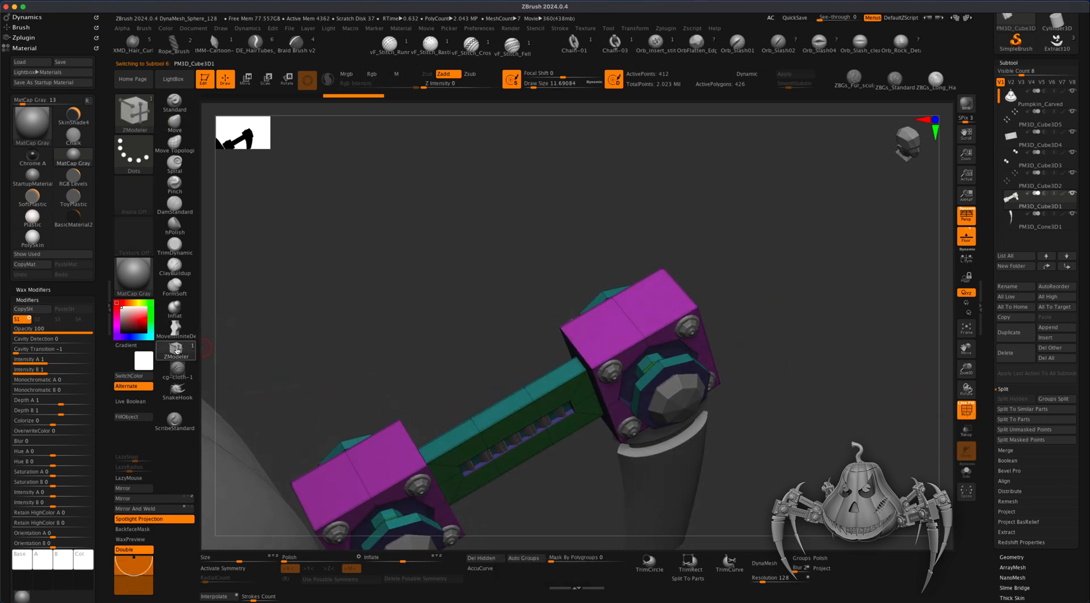
# - Set the draw size to about 25 and inset the upper end face of the link's outer block as one region
pyautogui.press('s')
pyautogui.moveTo(409, 308); pyautogui.dragTo(415, 307)
pyautogui.moveTo(605, 326)
pyautogui.keyDown('alt'); pyautogui.mouseDown()
pyautogui.moveTo(633, 309)
pyautogui.moveTo(742, 315)
pyautogui.mouseUp(); pyautogui.keyUp('alt')
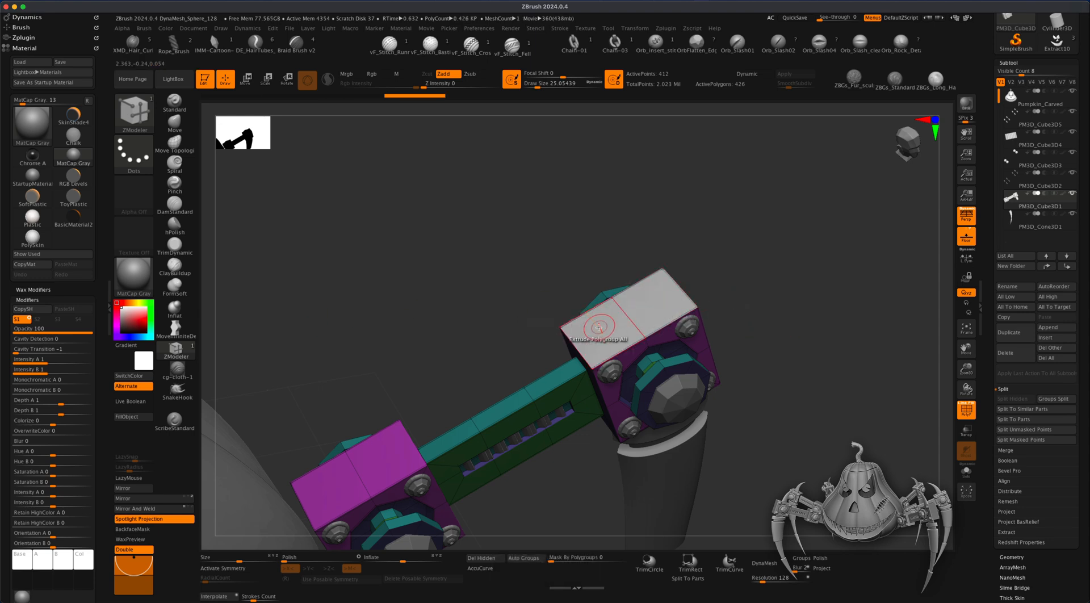
pyautogui.press('space')
pyautogui.click(577, 255)
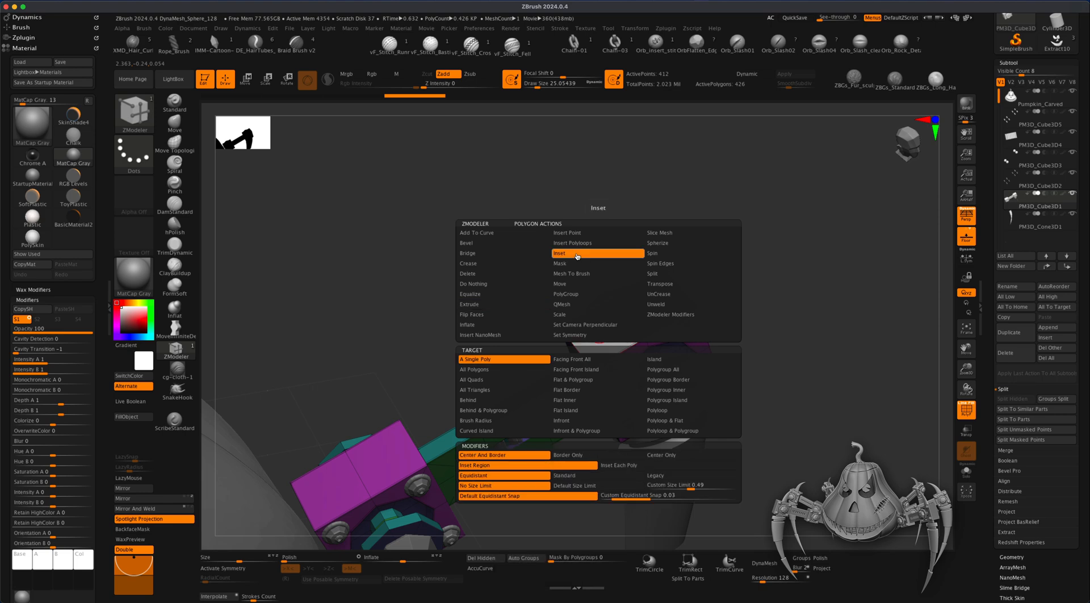
pyautogui.moveTo(648, 306); pyautogui.dragTo(652, 309)
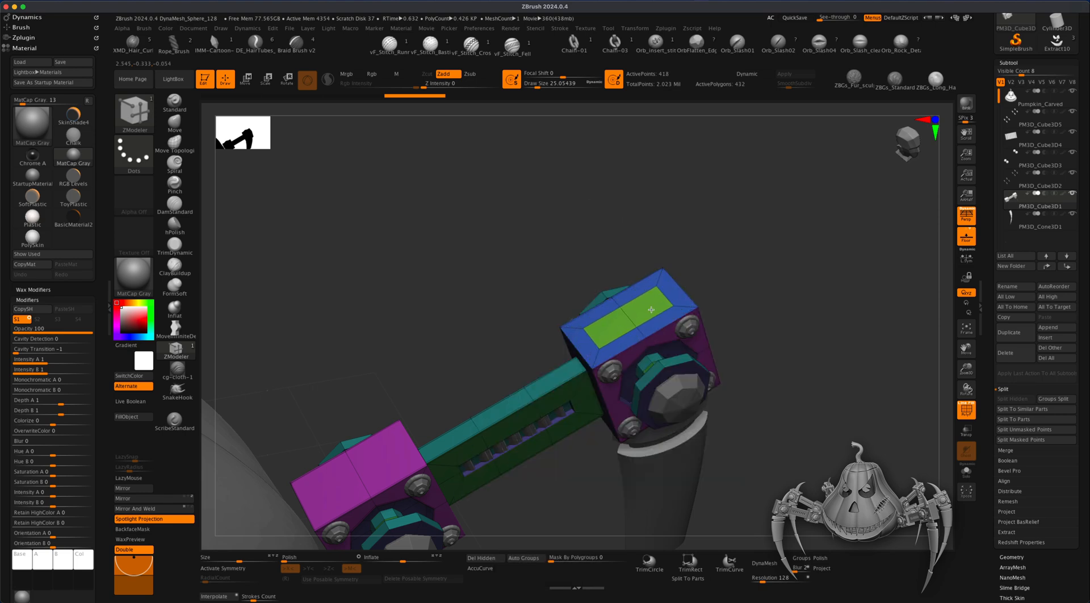
# - Extrude the inset polygroup inward with the Polygroup All target to recess the outer block's upper face
pyautogui.press('space')
pyautogui.click(543, 305)
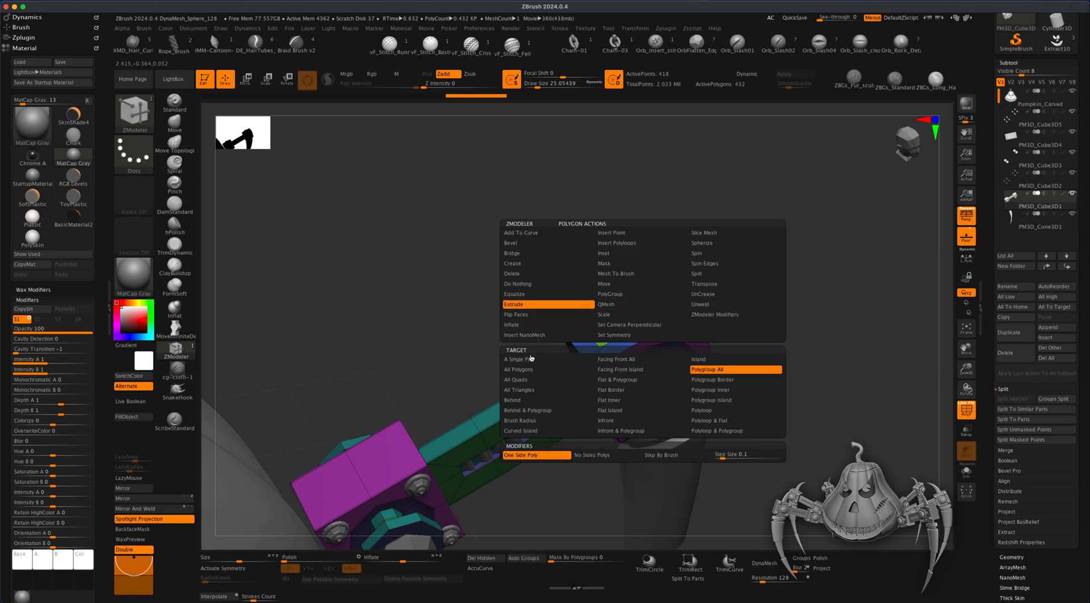
pyautogui.moveTo(653, 310); pyautogui.dragTo(662, 320)
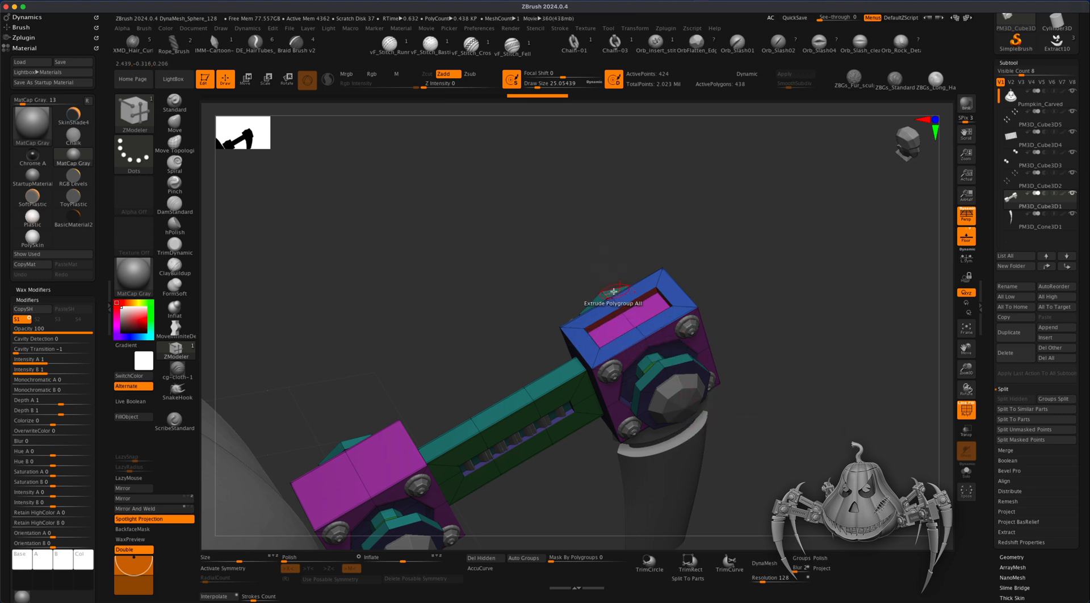
# - Insert a Cone3D subtool below the link body and snap the view to the front
pyautogui.moveTo(578, 288); pyautogui.dragTo(606, 248)
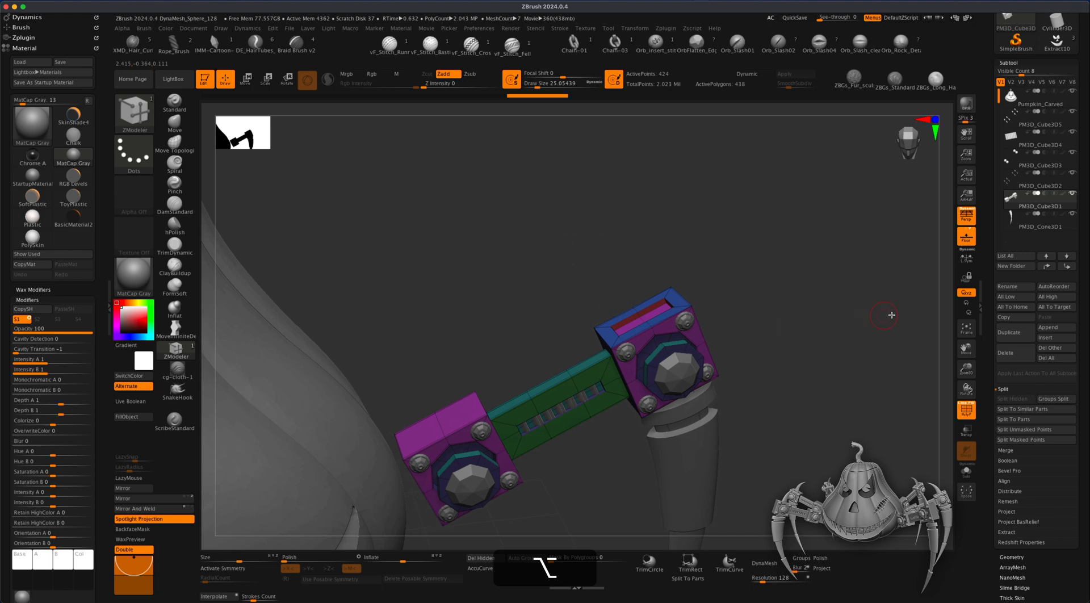
pyautogui.click(1047, 339)
pyautogui.click(801, 390)
pyautogui.keyDown('shift'); pyautogui.moveTo(801, 417); pyautogui.dragTo(800, 290); pyautogui.keyUp('shift')
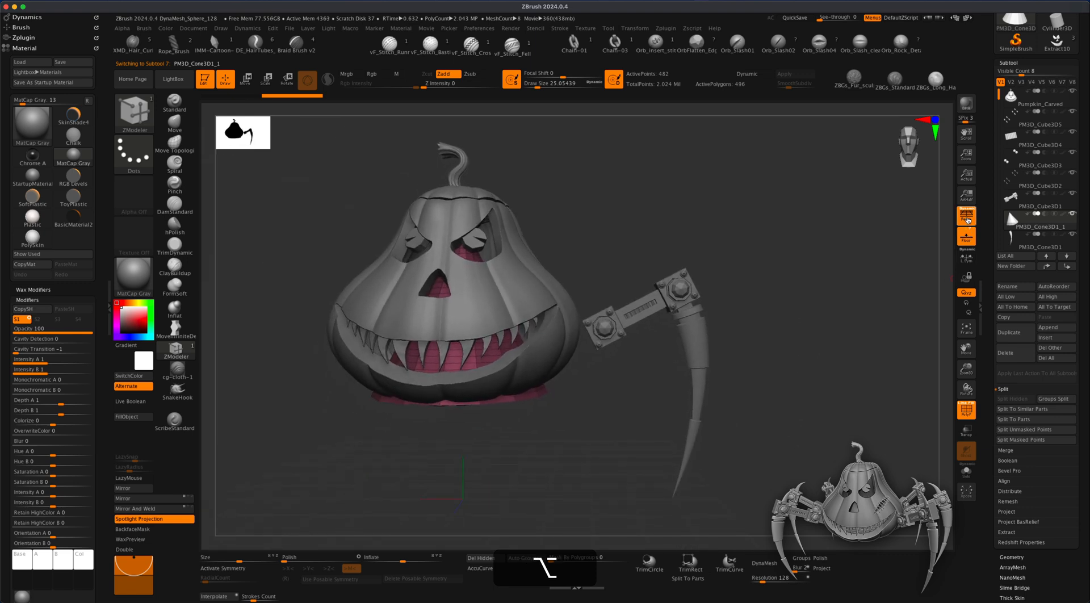
# - Turn off perspective and place the cone upright on the link's outer joint, scaled down and tilted to match the link
pyautogui.click(966, 217)
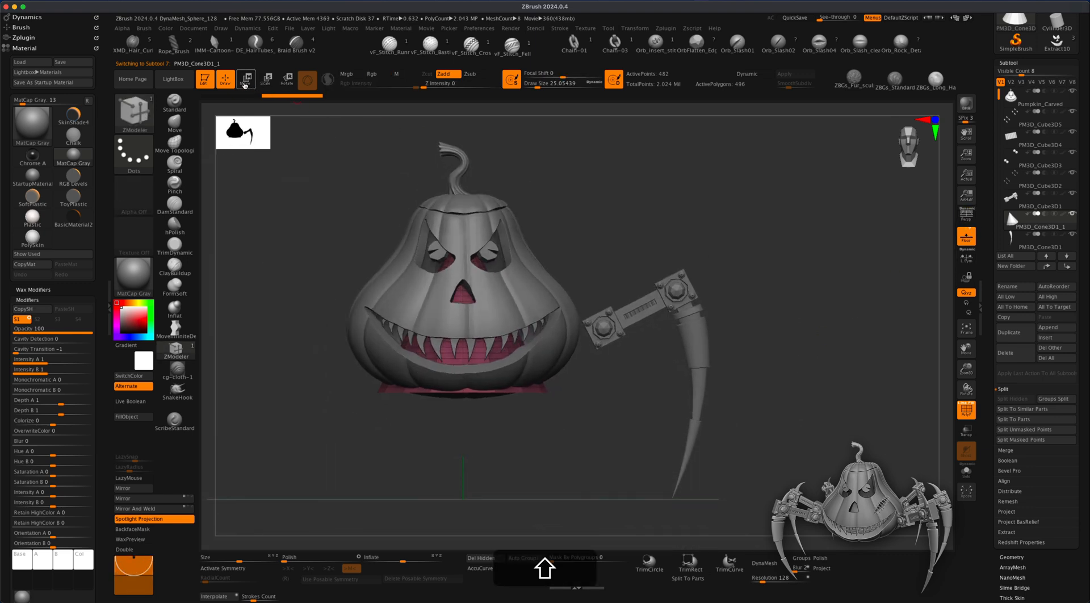
pyautogui.click(247, 79)
pyautogui.moveTo(462, 253); pyautogui.dragTo(692, 221)
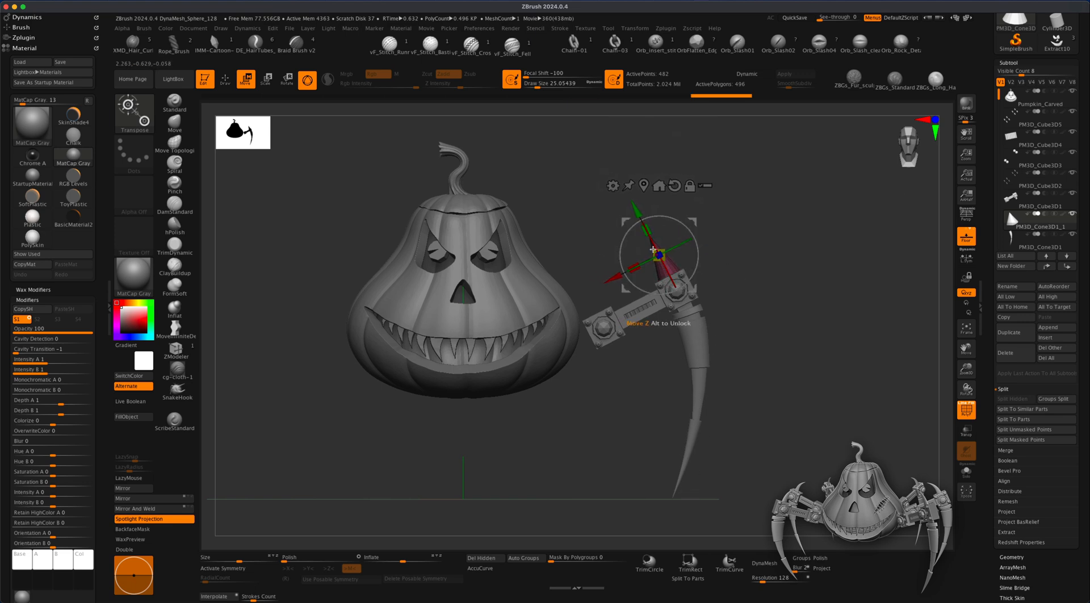
pyautogui.keyDown('alt'); pyautogui.moveTo(797, 299); pyautogui.dragTo(796, 404); pyautogui.keyUp('alt')
pyautogui.keyDown('shift'); pyautogui.moveTo(777, 308); pyautogui.dragTo(854, 302); pyautogui.keyUp('shift')
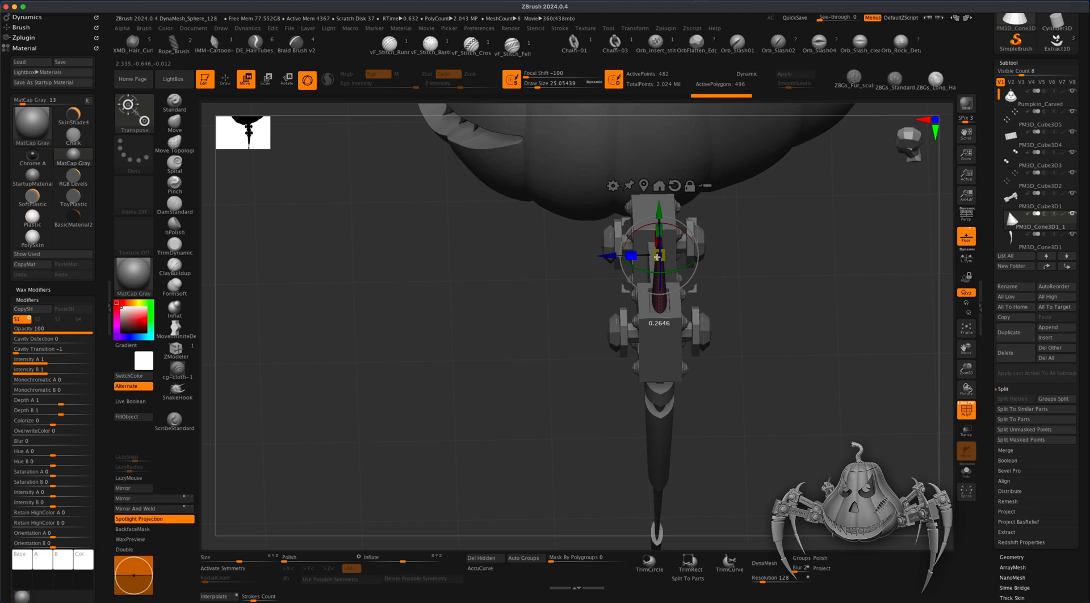
# - Seat the cone in the recess of the link's outer block and lengthen it outward along its own axis
pyautogui.moveTo(805, 323); pyautogui.dragTo(817, 341)
pyautogui.keyDown('alt'); pyautogui.moveTo(816, 342); pyautogui.dragTo(775, 372); pyautogui.keyUp('alt')
pyautogui.moveTo(678, 224); pyautogui.dragTo(674, 232)
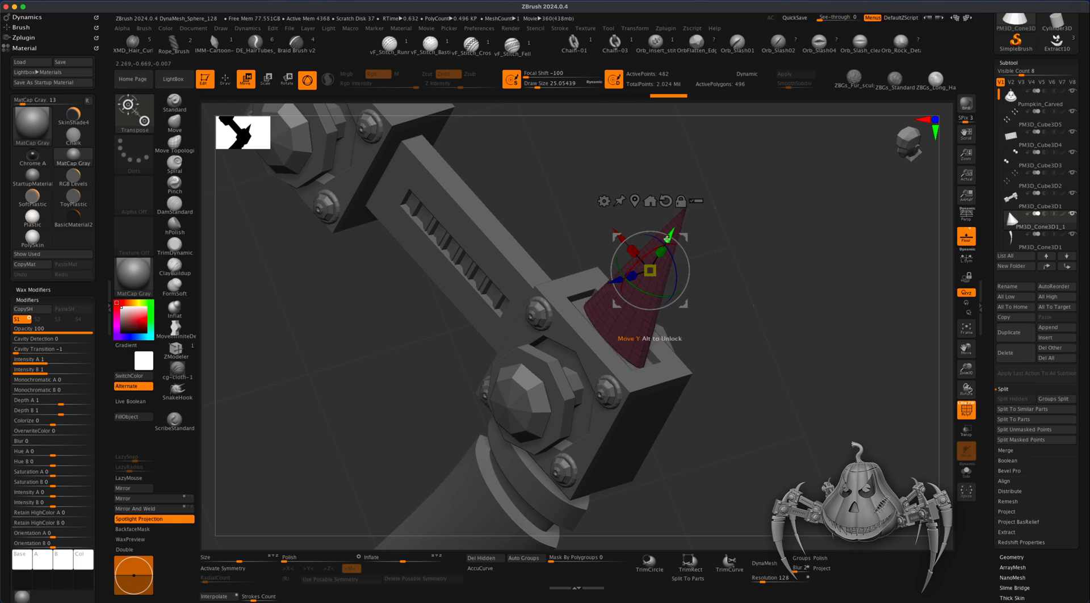
pyautogui.moveTo(711, 259); pyautogui.dragTo(784, 333)
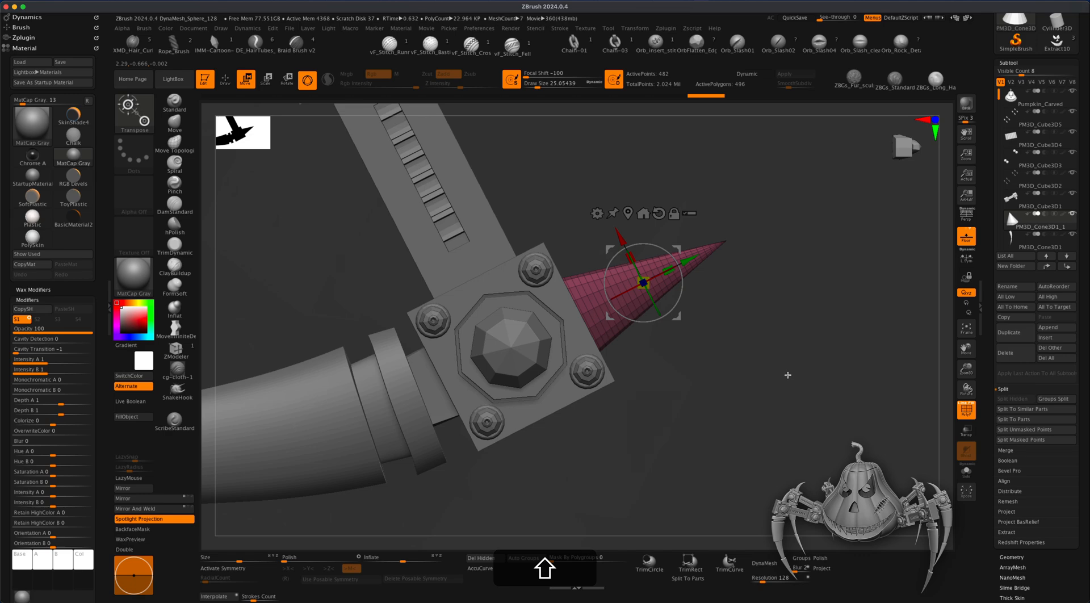
pyautogui.moveTo(688, 266); pyautogui.dragTo(768, 235)
pyautogui.moveTo(778, 345); pyautogui.dragTo(603, 482)
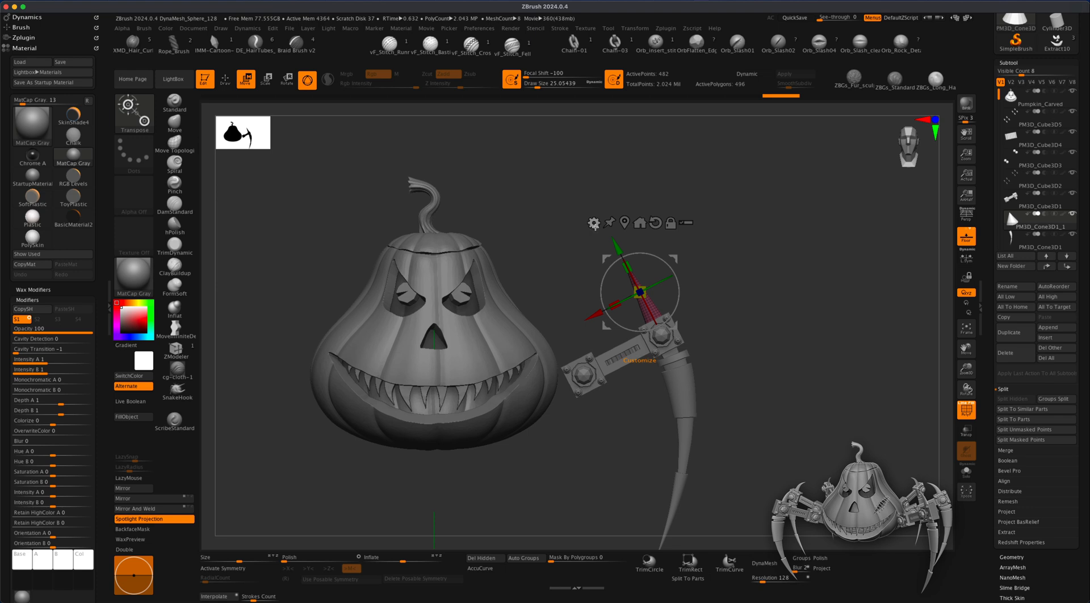
# - Bend the cone spike inward toward the pumpkin with a Bend Curve deformer and accept the deformation
pyautogui.click(594, 223)
pyautogui.click(676, 251)
pyautogui.keyDown('alt'); pyautogui.moveTo(686, 261); pyautogui.dragTo(676, 288); pyautogui.keyUp('alt')
pyautogui.moveTo(610, 229); pyautogui.dragTo(542, 288)
pyautogui.moveTo(622, 307); pyautogui.dragTo(621, 259)
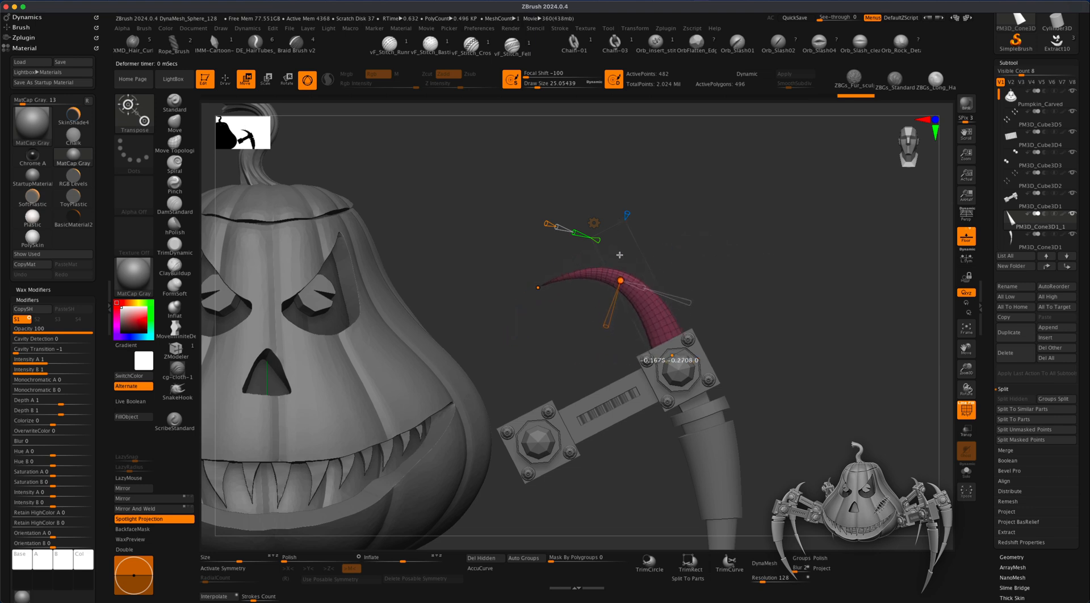
pyautogui.moveTo(538, 288); pyautogui.dragTo(557, 250)
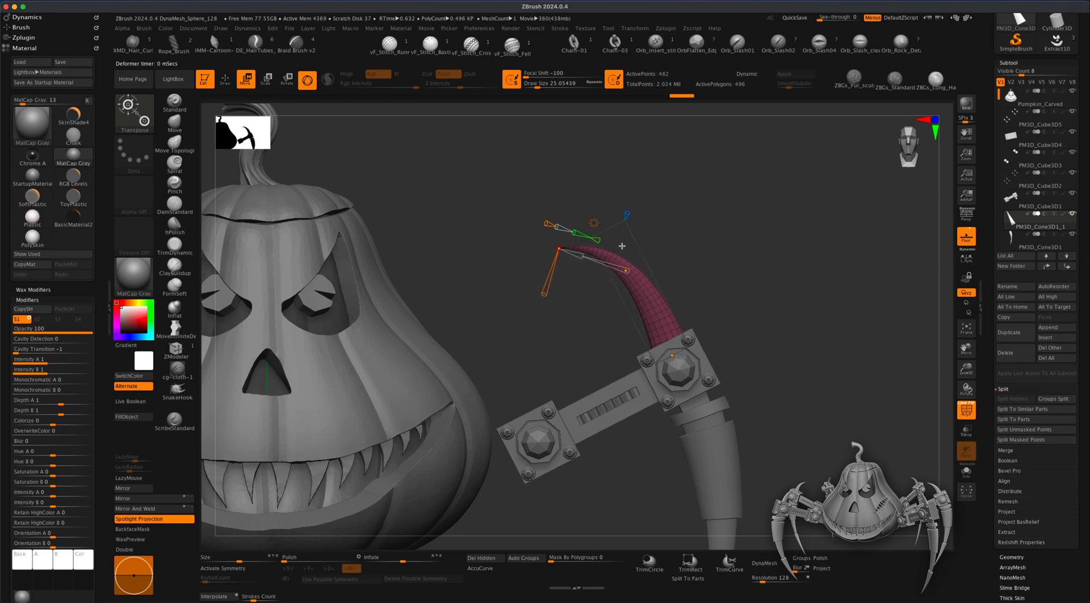
pyautogui.click(595, 222)
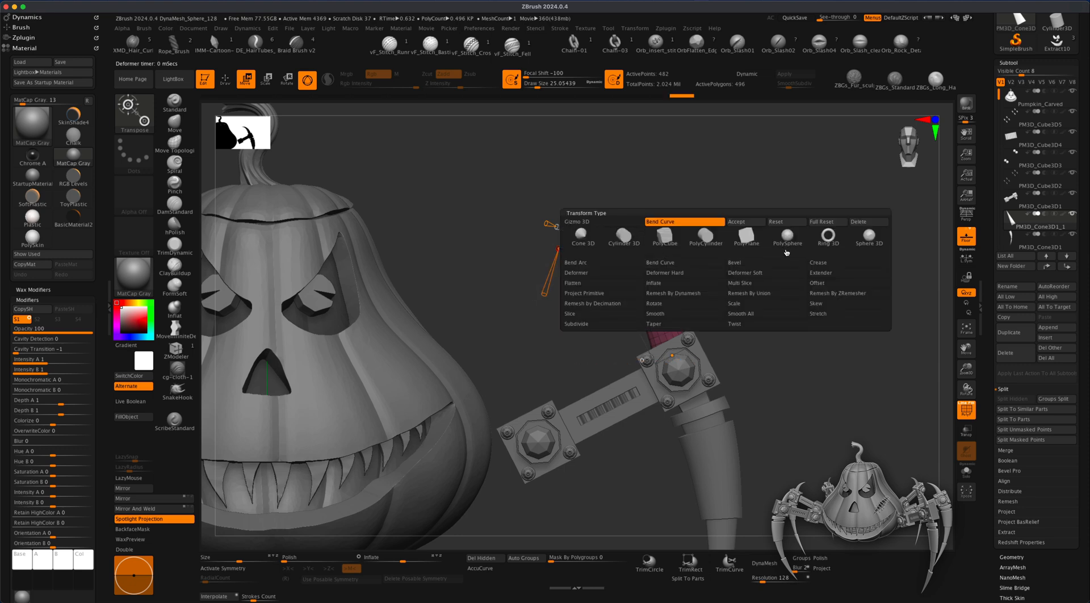
pyautogui.click(747, 222)
# - Hide the polygroup wireframe, scale the curved spike down slightly and check its seating in the joint block
pyautogui.press('alt')
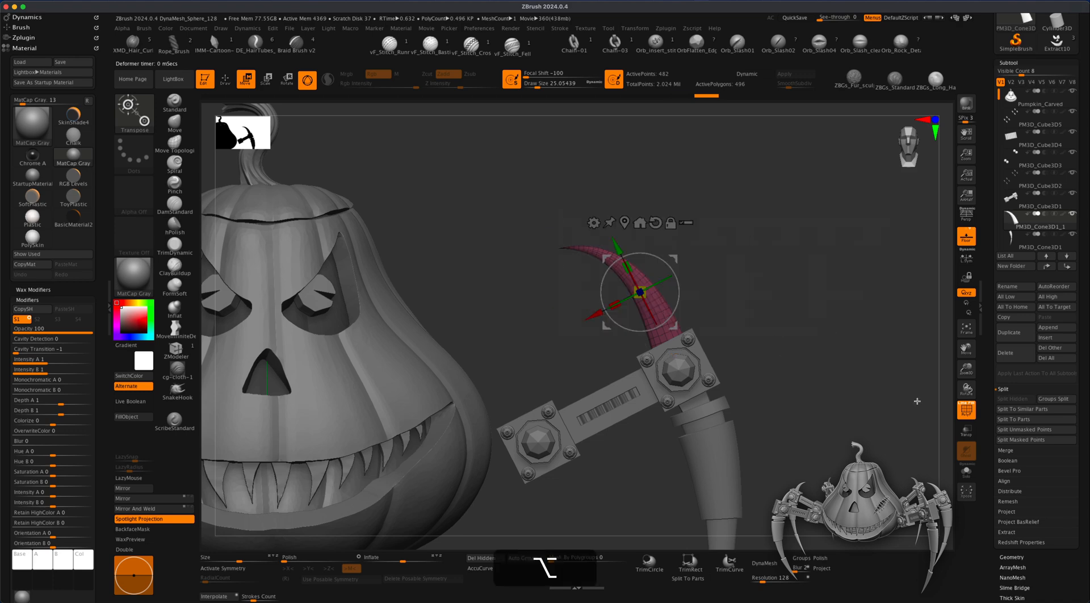
pyautogui.click(965, 411)
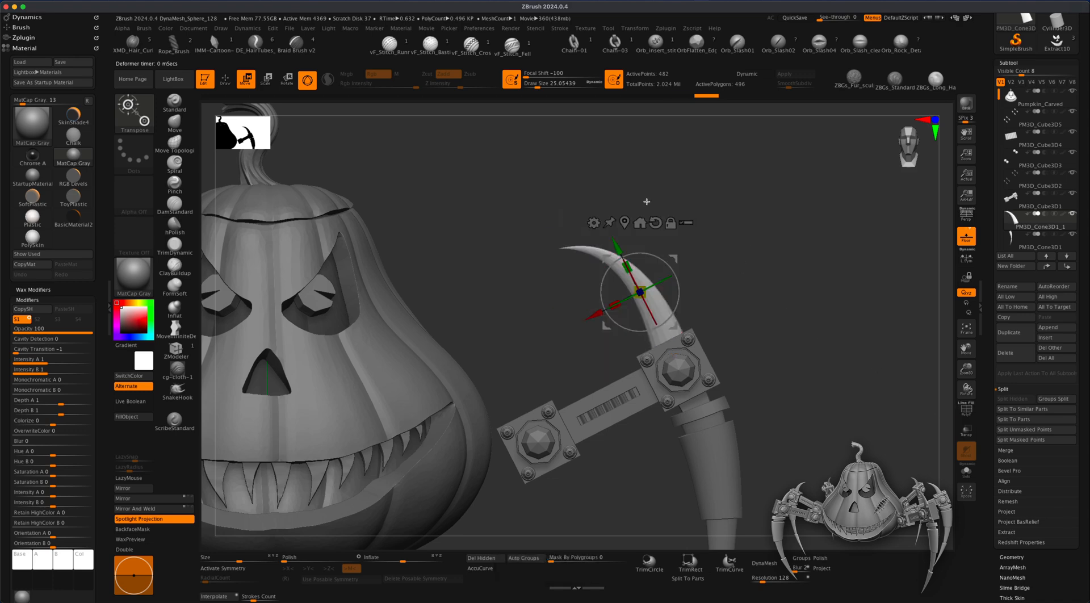
pyautogui.click(226, 83)
pyautogui.moveTo(765, 341)
pyautogui.keyDown('alt'); pyautogui.mouseDown()
pyautogui.moveTo(770, 241)
pyautogui.moveTo(781, 348)
pyautogui.mouseUp(); pyautogui.keyUp('alt')
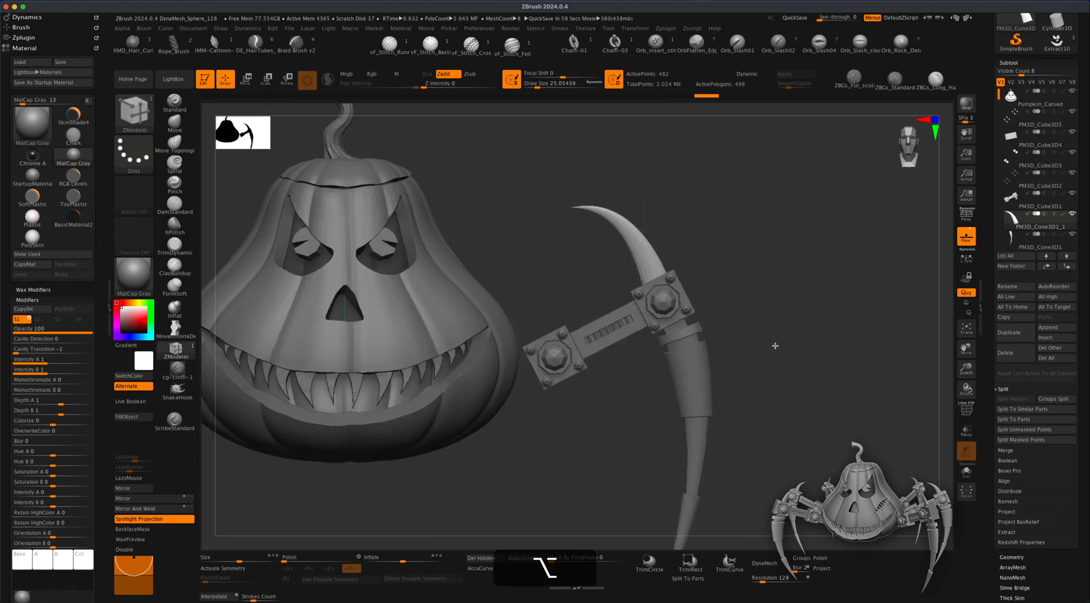
pyautogui.click(243, 85)
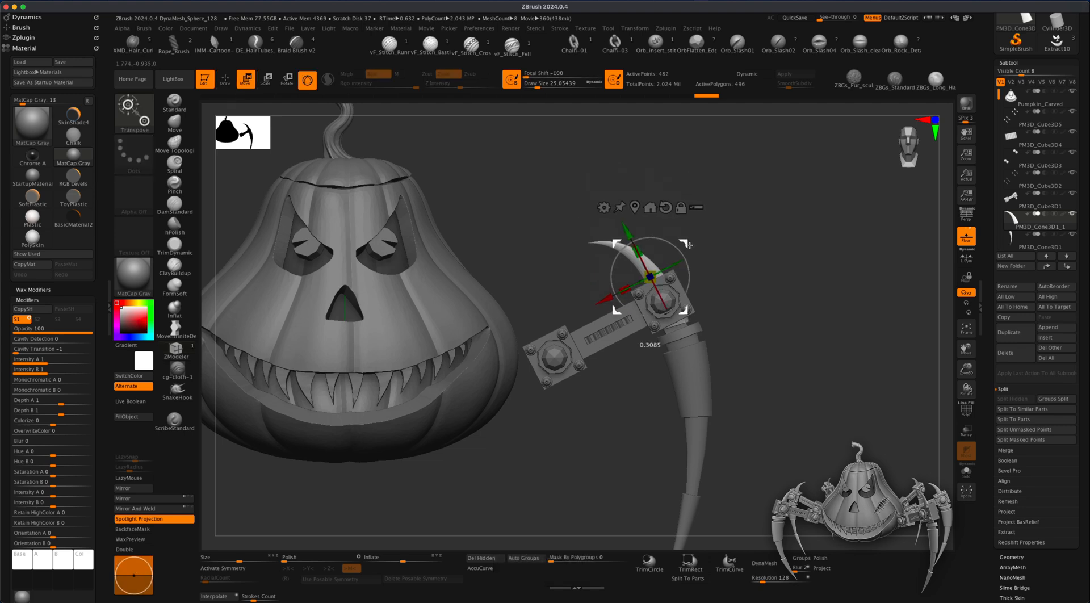
pyautogui.moveTo(690, 246)
pyautogui.mouseDown()
pyautogui.moveTo(694, 283)
pyautogui.moveTo(738, 319)
pyautogui.moveTo(739, 340)
pyautogui.moveTo(687, 255)
pyautogui.mouseUp()
pyautogui.moveTo(766, 251); pyautogui.dragTo(794, 297)
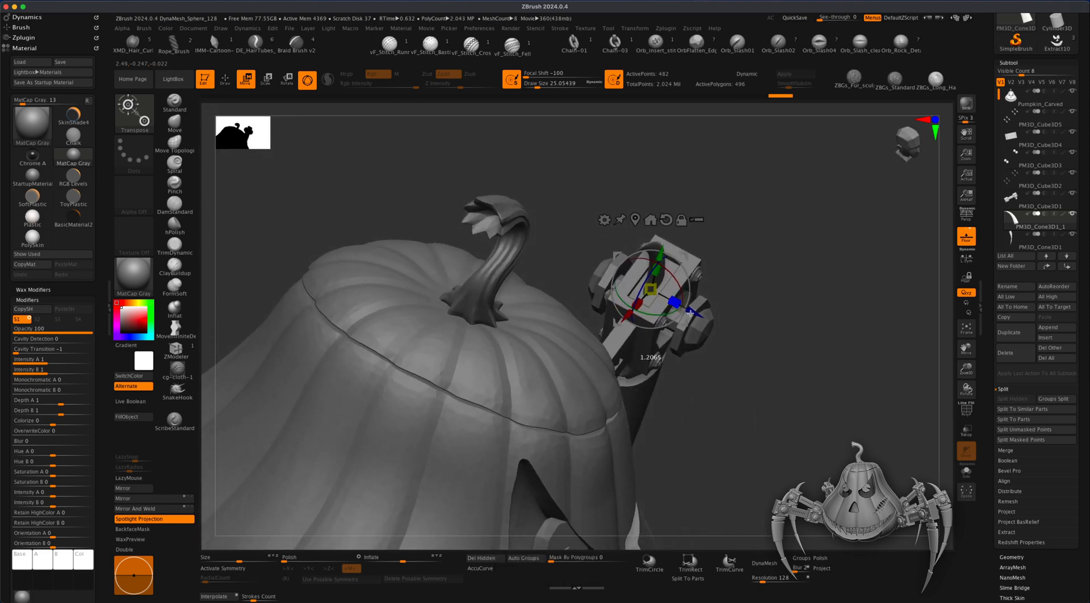
pyautogui.moveTo(740, 318); pyautogui.dragTo(775, 292)
pyautogui.keyDown('alt'); pyautogui.moveTo(833, 332); pyautogui.dragTo(695, 324); pyautogui.keyUp('alt')
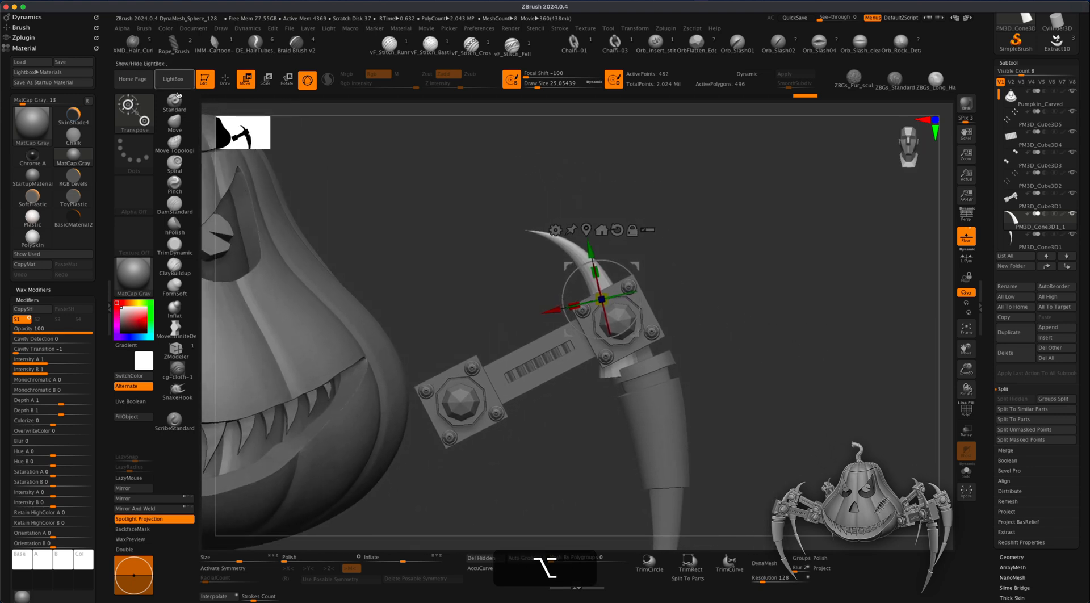
# - Trim off the spike's base inside the joint block with a straight KnifeCurve cut parallel to the link
pyautogui.click(225, 80)
pyautogui.press('super+shift')
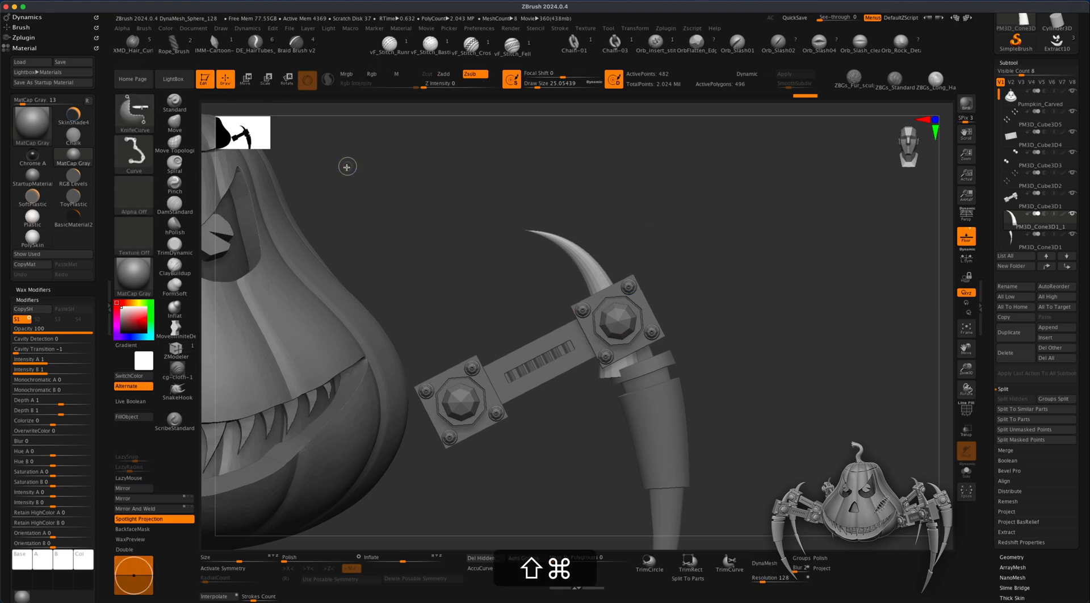
pyautogui.keyDown('shift'); pyautogui.keyDown('super'); pyautogui.moveTo(801, 225); pyautogui.dragTo(470, 386); pyautogui.keyUp('super'); pyautogui.keyUp('shift')
# - Select the link body, isolate it with Solo and show its polygroup wireframe
pyautogui.moveTo(775, 373); pyautogui.dragTo(807, 473)
pyautogui.keyDown('alt'); pyautogui.moveTo(669, 443); pyautogui.dragTo(714, 340); pyautogui.keyUp('alt')
pyautogui.moveTo(596, 418); pyautogui.dragTo(438, 316)
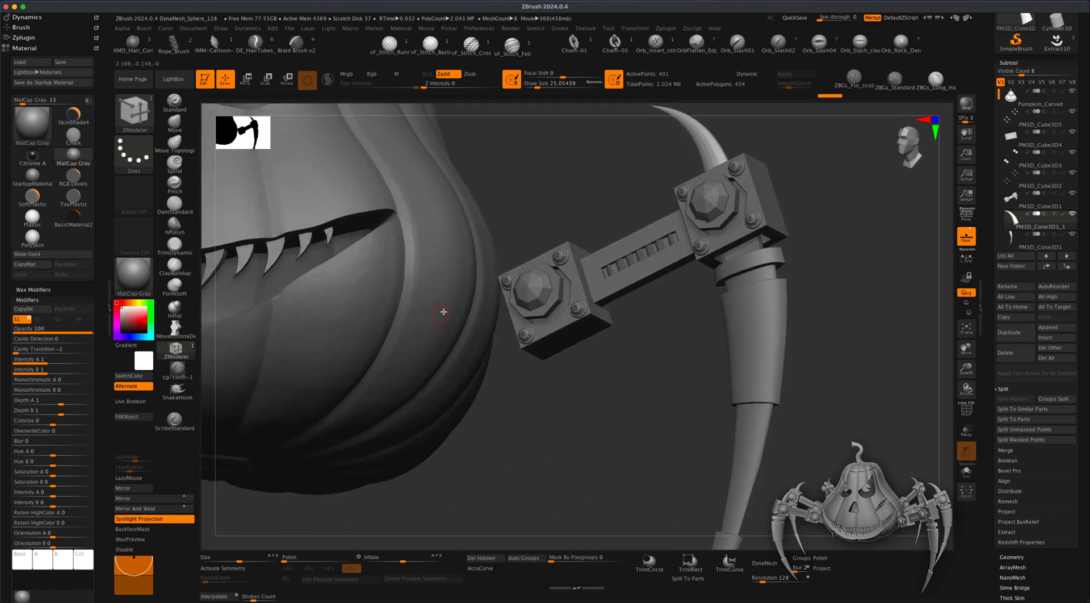
pyautogui.keyDown('shift'); pyautogui.moveTo(584, 410); pyautogui.dragTo(543, 331); pyautogui.keyUp('shift')
pyautogui.moveTo(598, 406); pyautogui.dragTo(580, 354)
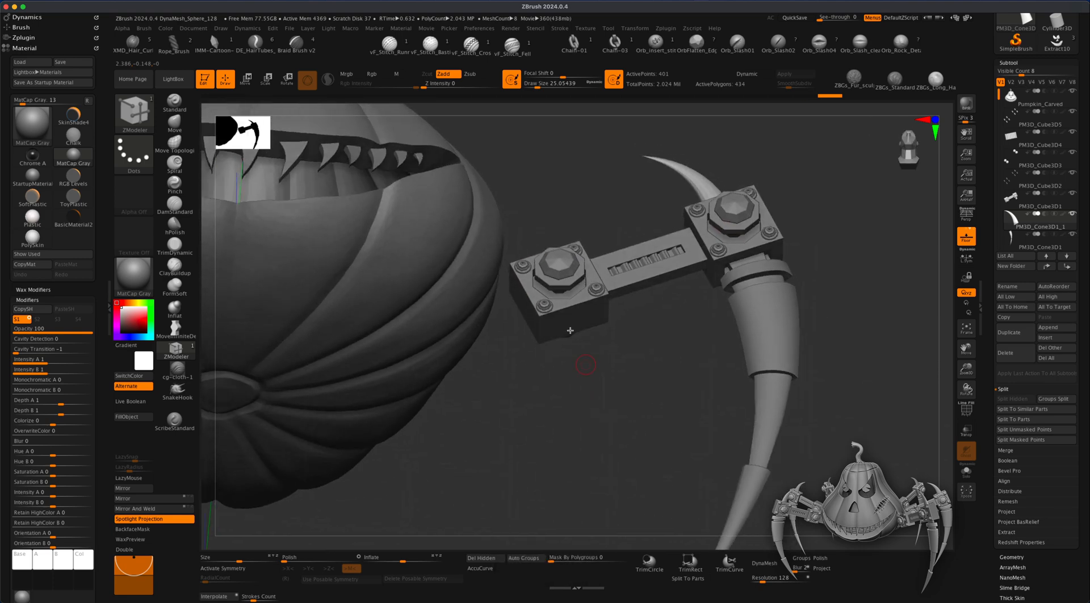
pyautogui.moveTo(468, 324); pyautogui.dragTo(661, 411)
pyautogui.keyDown('alt'); pyautogui.click(597, 358); pyautogui.keyUp('alt')
pyautogui.click(966, 471)
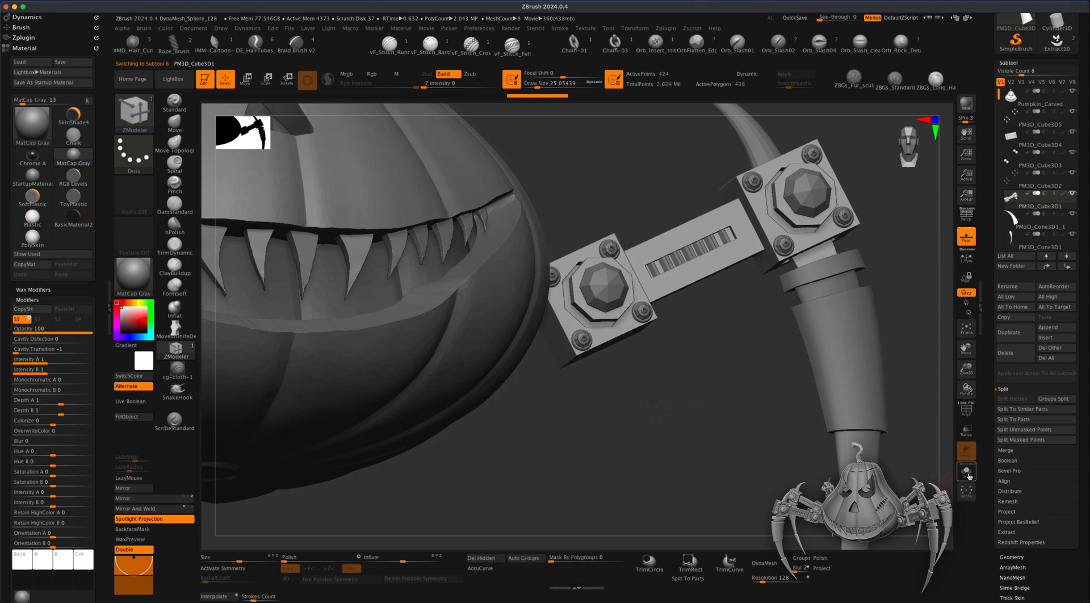
pyautogui.click(965, 409)
pyautogui.moveTo(715, 437); pyautogui.dragTo(663, 439)
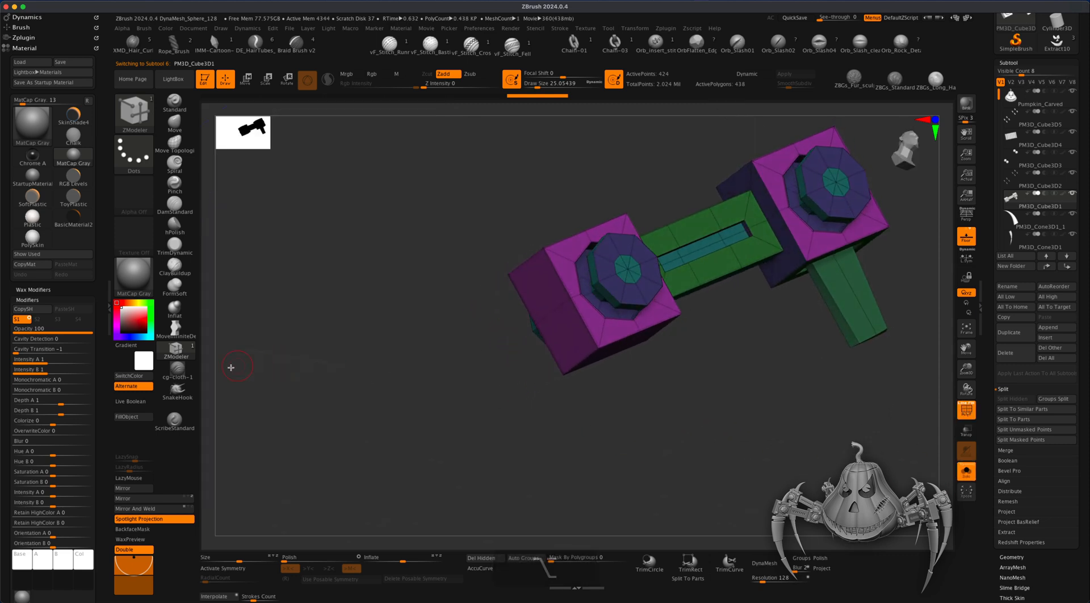
# - Mark the halves of the inner block's end face facing the pumpkin and inset them as one region
pyautogui.keyDown('alt'); pyautogui.moveTo(433, 355); pyautogui.dragTo(441, 389); pyautogui.keyUp('alt')
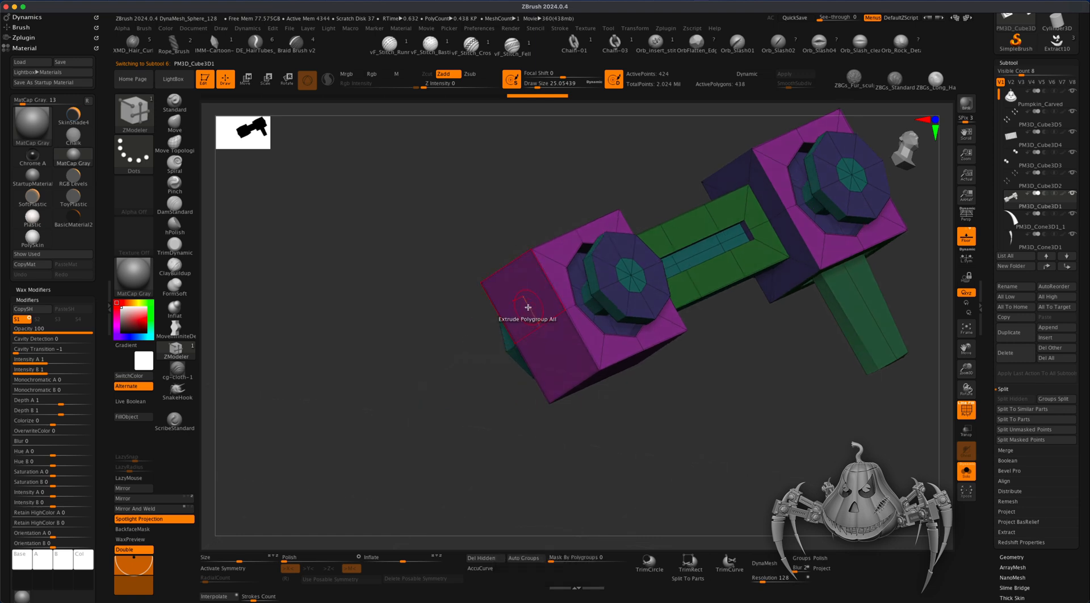
pyautogui.keyDown('alt'); pyautogui.click(553, 343); pyautogui.keyUp('alt')
pyautogui.moveTo(568, 392); pyautogui.dragTo(671, 400)
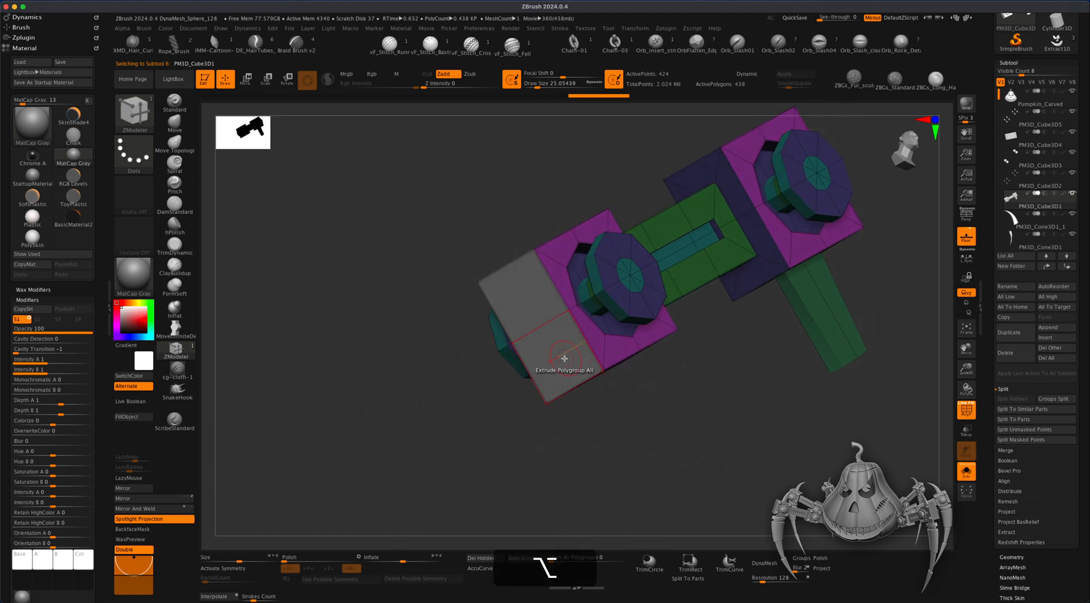
pyautogui.press('space')
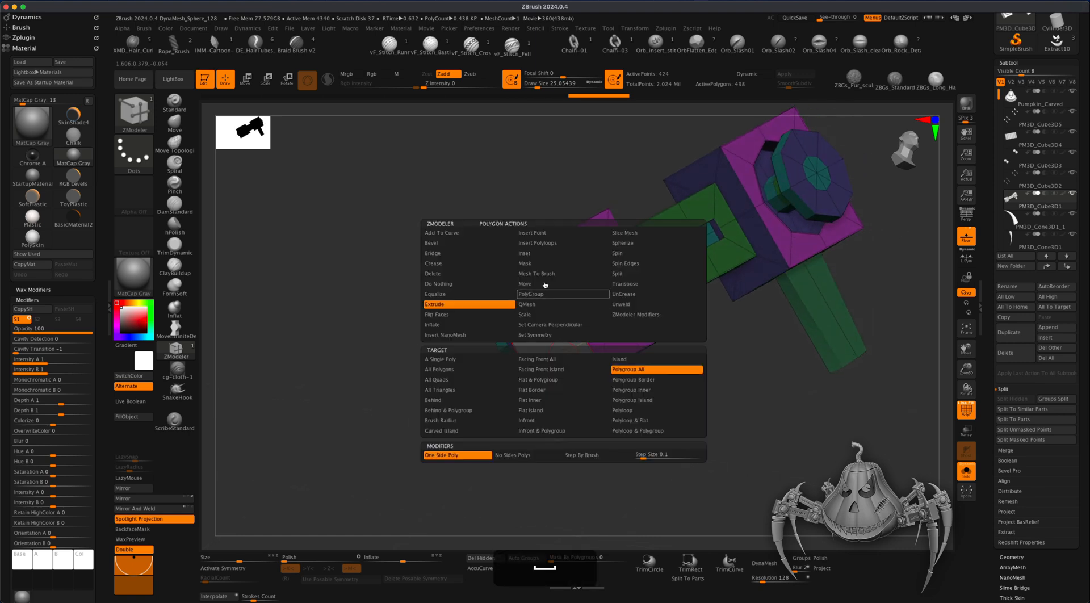
pyautogui.click(524, 253)
pyautogui.moveTo(556, 362); pyautogui.dragTo(543, 365)
# - Extrude the inset polygroup outward with the Polygroup All target to form a connecting strut about as long as the block
pyautogui.press('space')
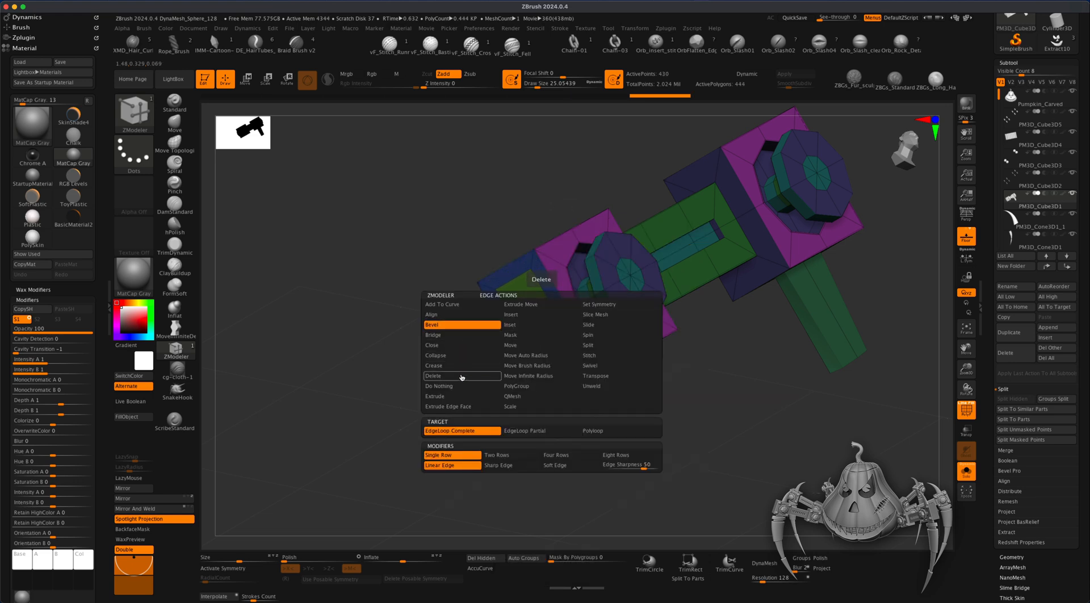
pyautogui.click(456, 396)
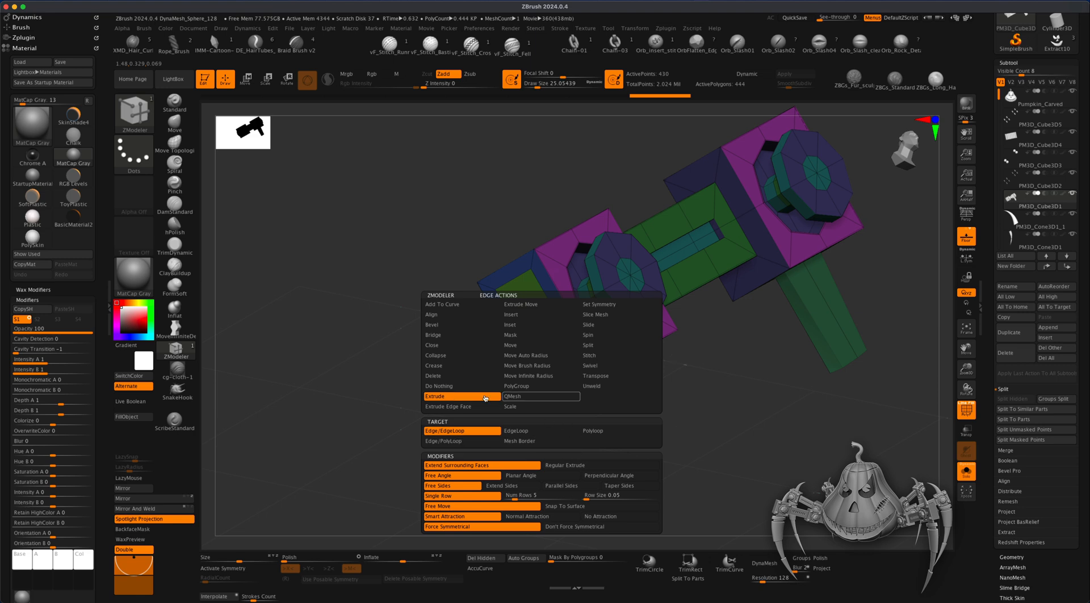
pyautogui.press('space')
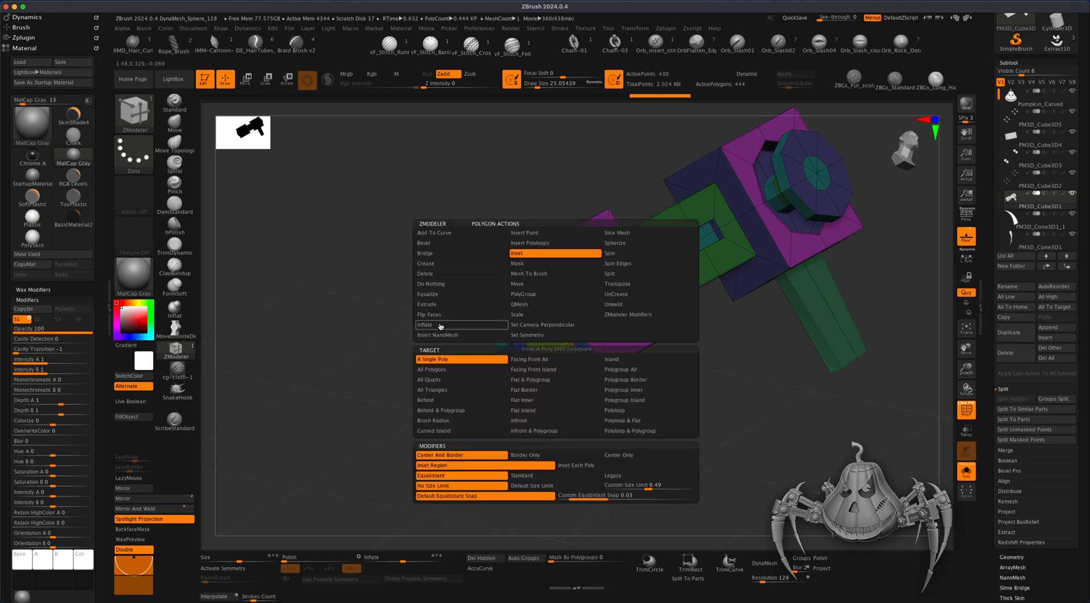
pyautogui.click(439, 304)
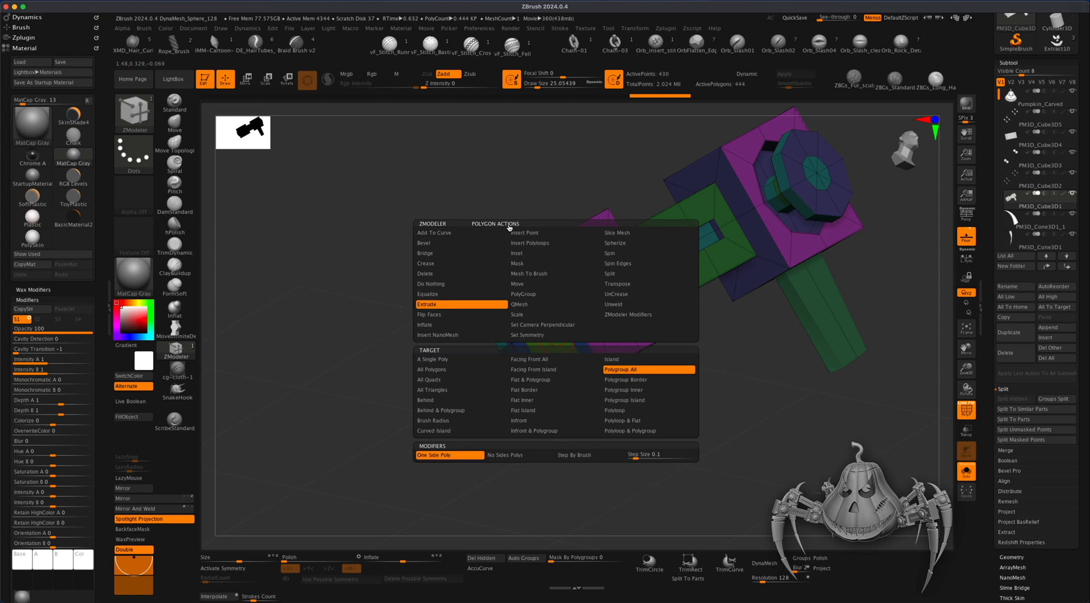
pyautogui.click(635, 373)
pyautogui.moveTo(563, 351); pyautogui.dragTo(318, 416)
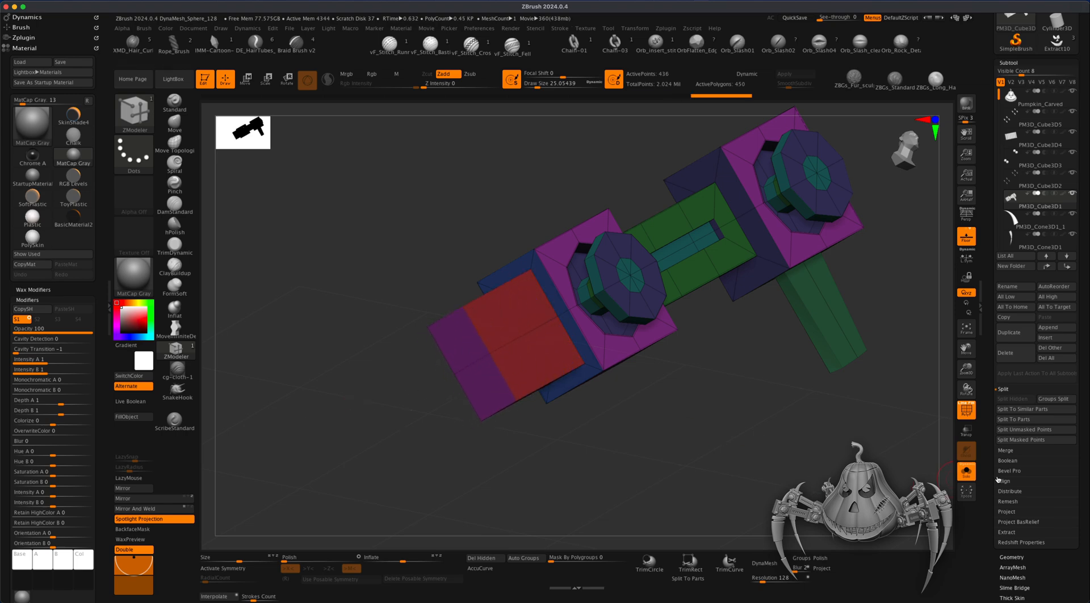
# - Turn off Solo and reshape the strut's end where it enters the pumpkin with the Move brush at draw size about 59, then hide the wireframe
pyautogui.click(962, 479)
pyautogui.moveTo(739, 482); pyautogui.dragTo(673, 464)
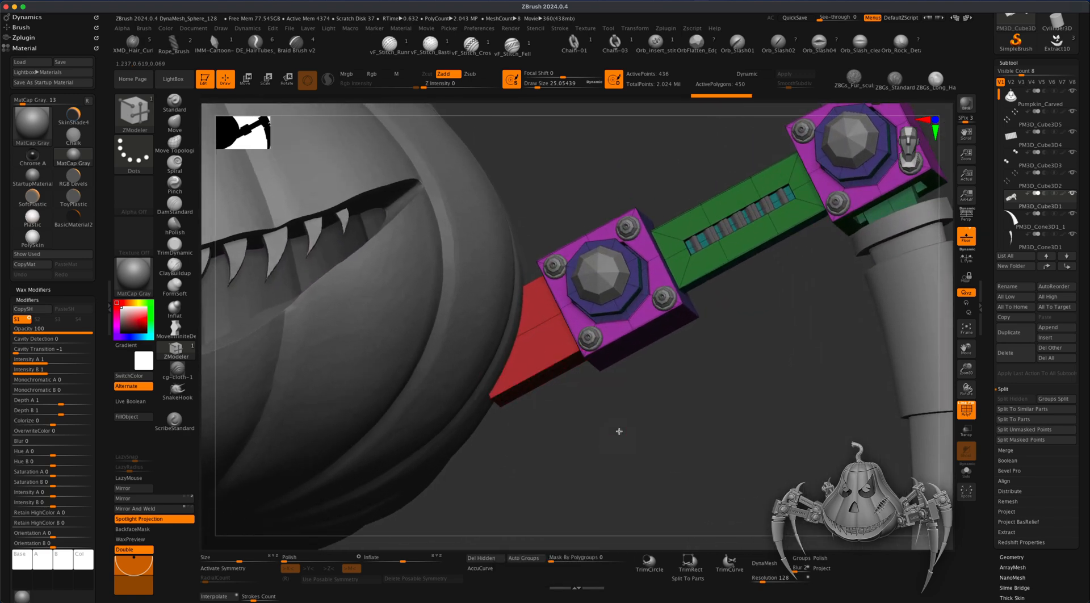
pyautogui.moveTo(619, 433); pyautogui.dragTo(618, 384)
pyautogui.moveTo(556, 454)
pyautogui.mouseDown()
pyautogui.moveTo(555, 423)
pyautogui.moveTo(561, 448)
pyautogui.mouseUp()
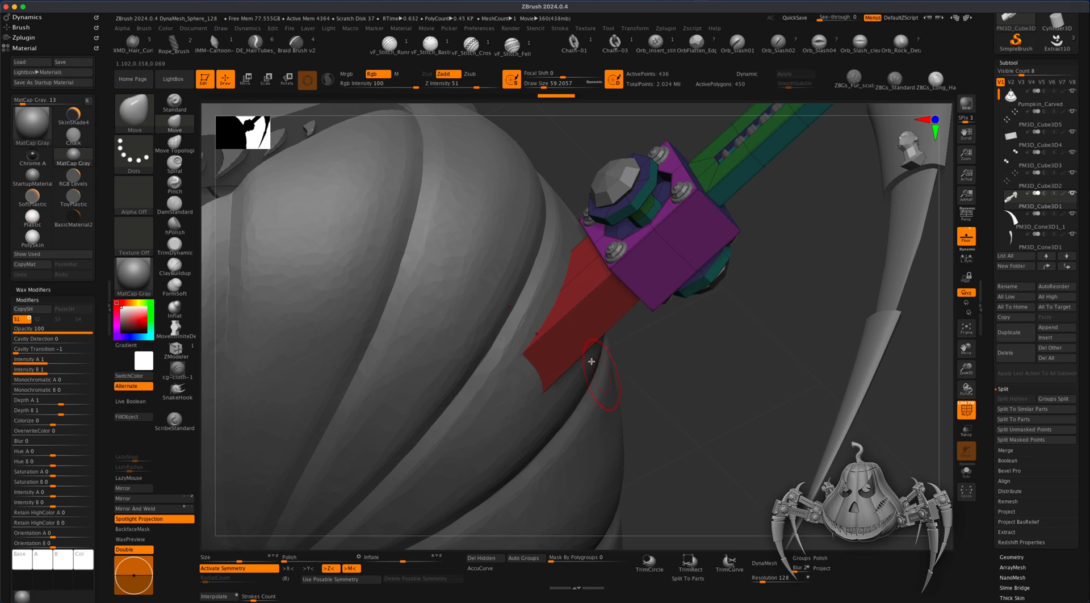
pyautogui.moveTo(663, 384)
pyautogui.mouseDown()
pyautogui.moveTo(615, 372)
pyautogui.moveTo(665, 369)
pyautogui.moveTo(685, 403)
pyautogui.moveTo(671, 397)
pyautogui.moveTo(664, 357)
pyautogui.moveTo(633, 429)
pyautogui.moveTo(629, 404)
pyautogui.moveTo(659, 437)
pyautogui.moveTo(645, 394)
pyautogui.mouseUp()
pyautogui.click(960, 412)
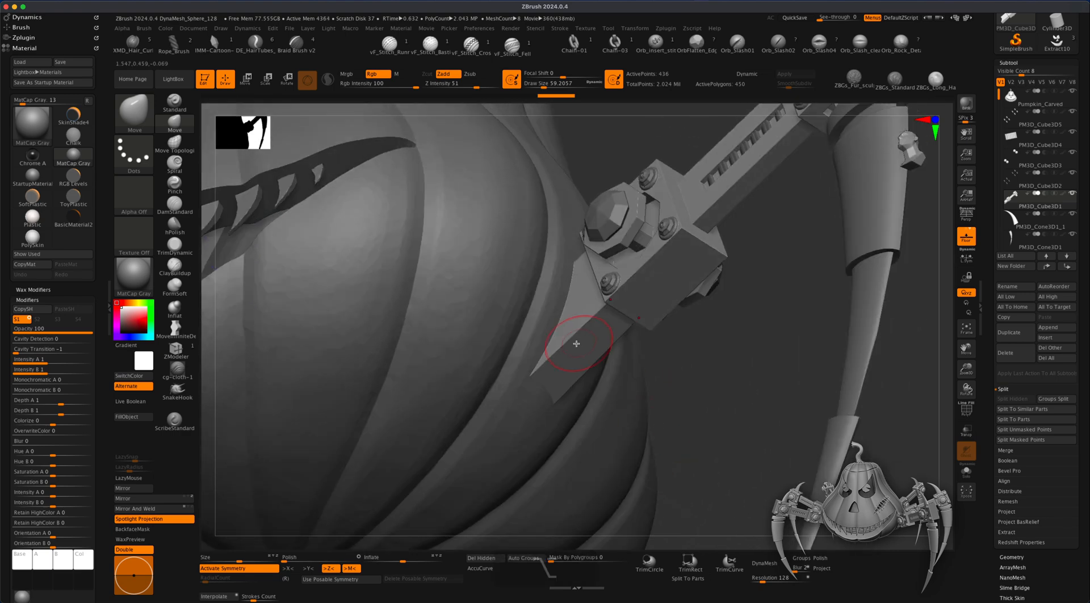
pyautogui.moveTo(697, 365); pyautogui.dragTo(698, 355)
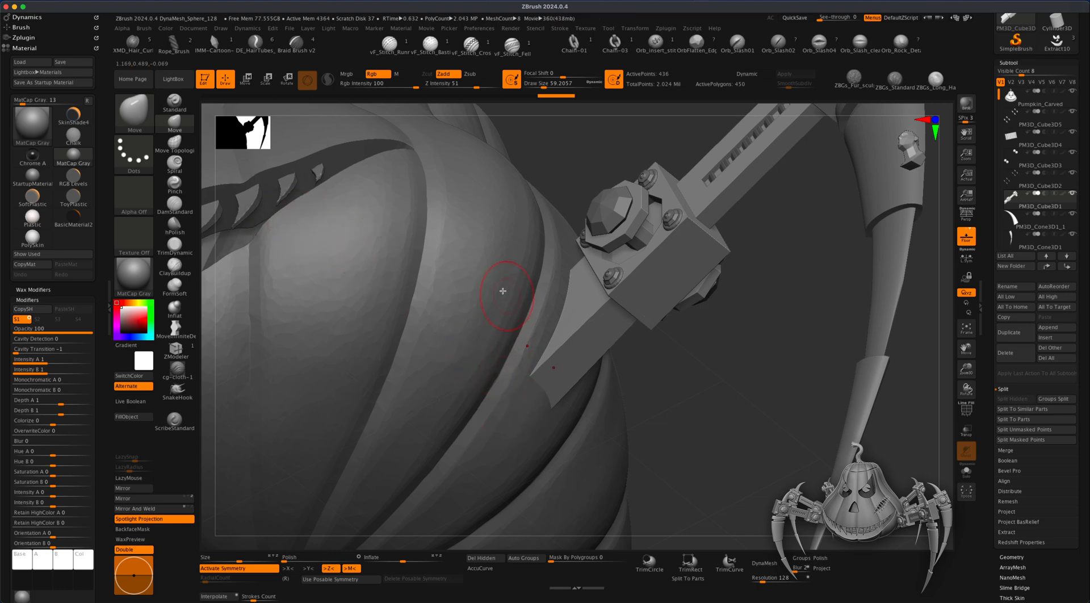
# - Select the carved pumpkin and swell its surface around the strut's lower edge with the Inflat brush at draw size about 33
pyautogui.keyDown('alt'); pyautogui.click(513, 363); pyautogui.keyUp('alt')
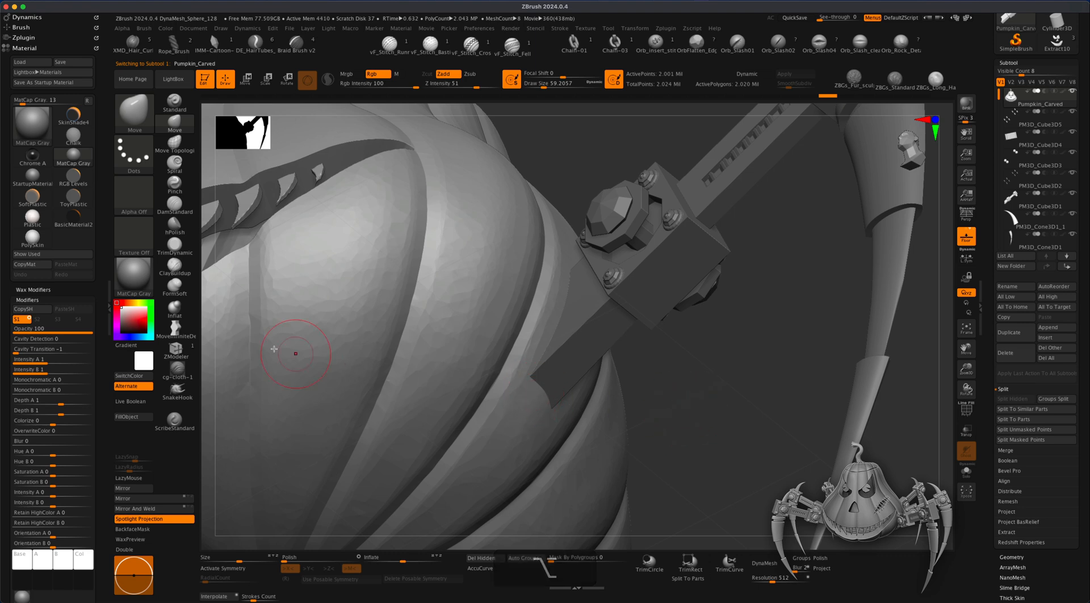
pyautogui.click(175, 311)
pyautogui.press('s')
pyautogui.moveTo(513, 410); pyautogui.dragTo(486, 412)
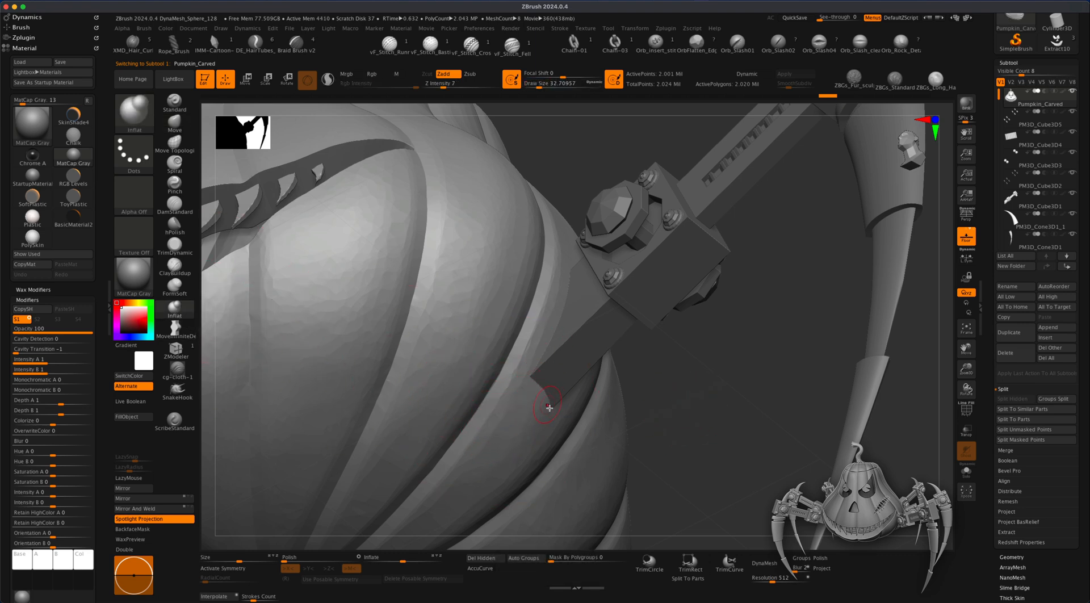
pyautogui.moveTo(544, 392); pyautogui.dragTo(542, 382)
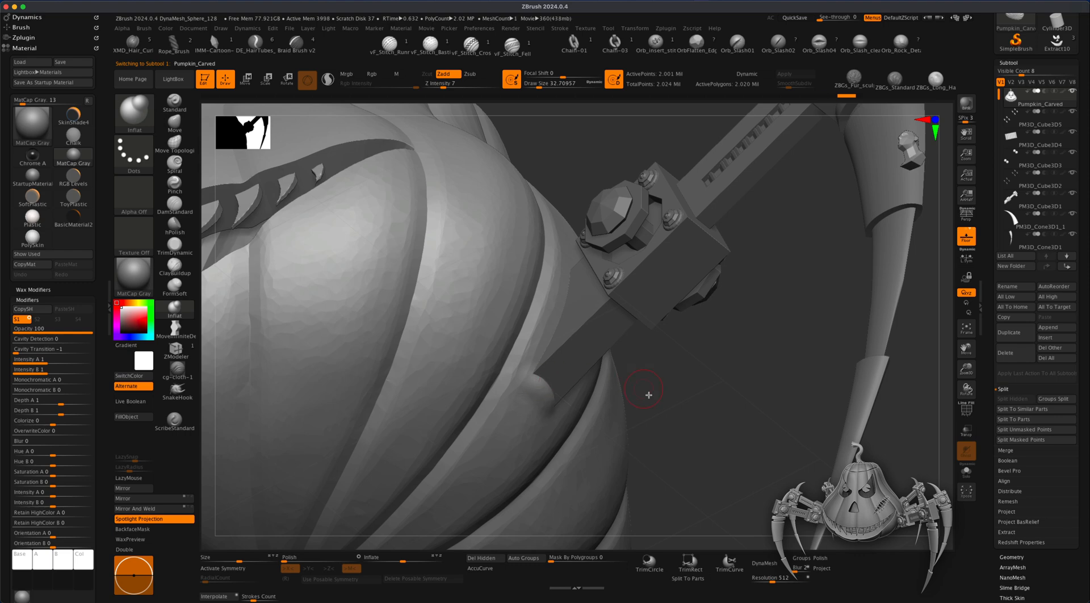
# - Build a raised rim on the pumpkin's surface around the strut with the Inflat brush at draw size about 41
pyautogui.moveTo(642, 384); pyautogui.dragTo(657, 421)
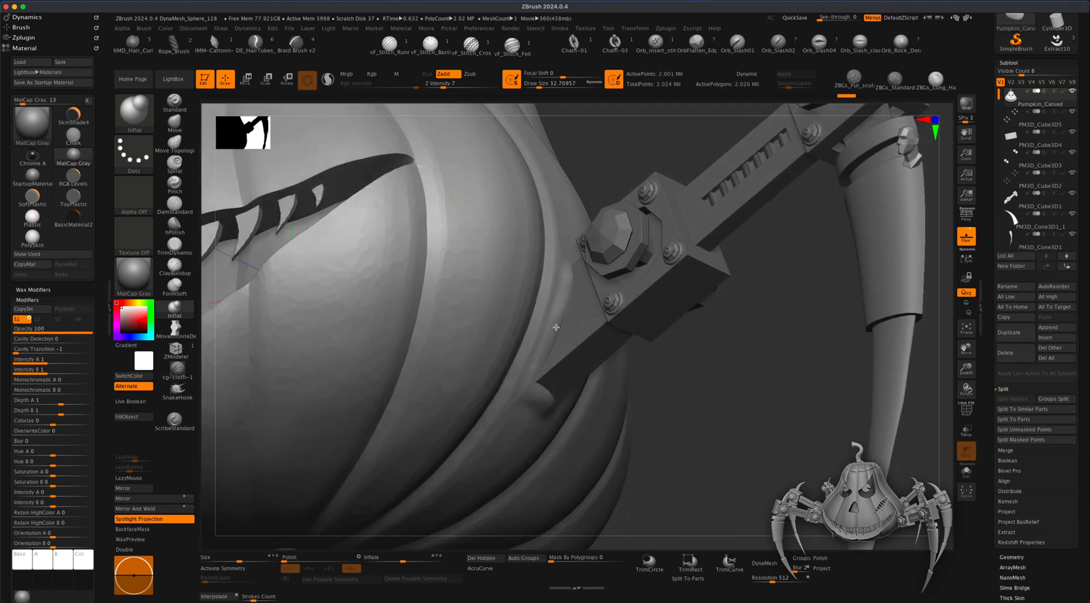
pyautogui.moveTo(697, 379); pyautogui.dragTo(663, 345)
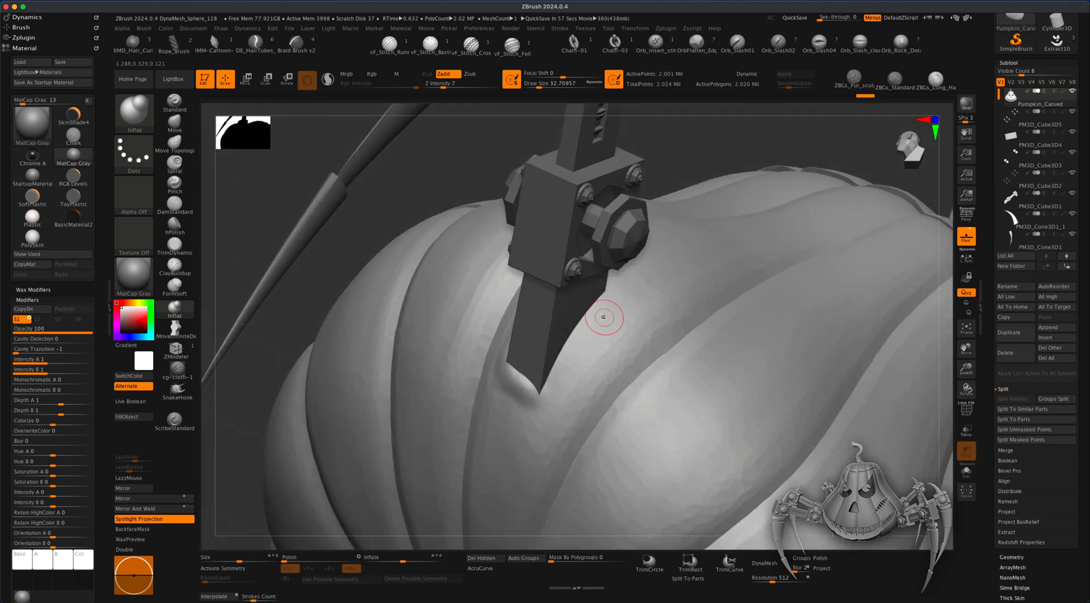
pyautogui.press('s')
pyautogui.moveTo(571, 343); pyautogui.dragTo(545, 393)
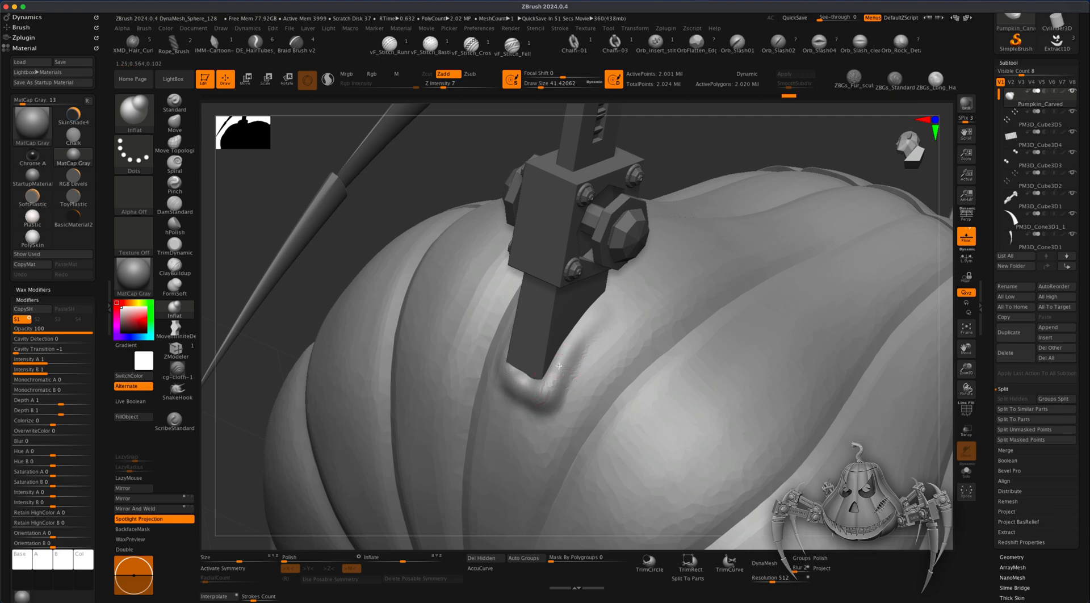
pyautogui.moveTo(572, 350); pyautogui.dragTo(597, 319)
pyautogui.moveTo(676, 178); pyautogui.dragTo(615, 196)
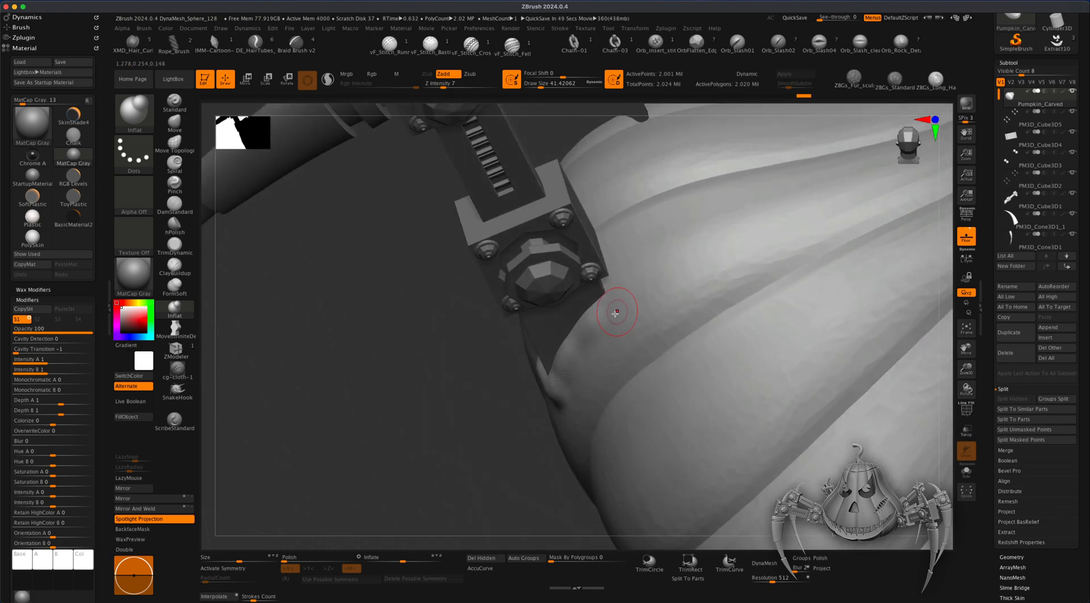
pyautogui.moveTo(436, 353); pyautogui.dragTo(414, 437)
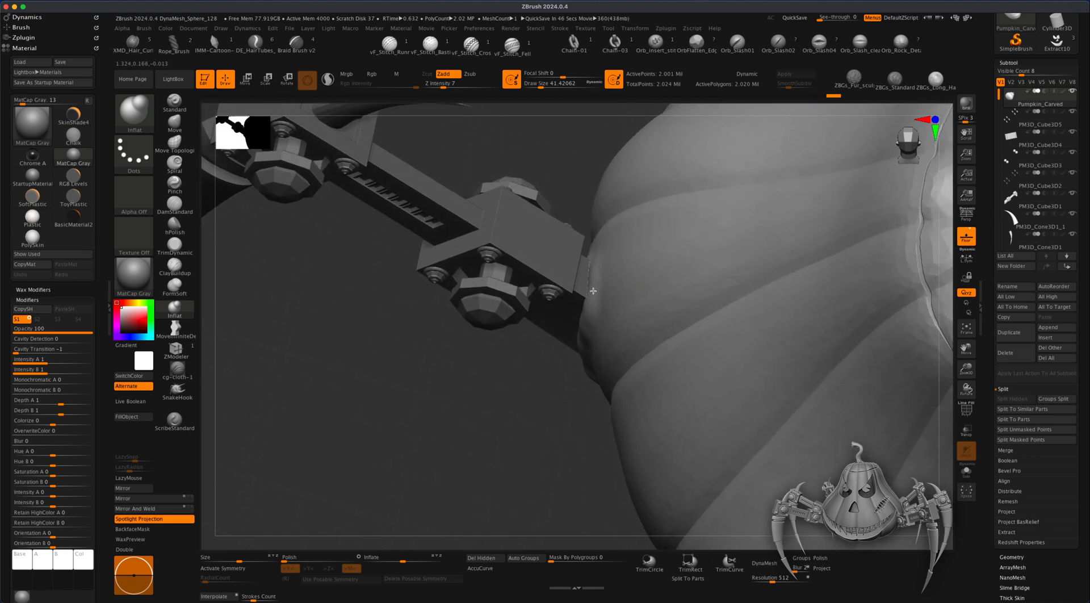
pyautogui.moveTo(534, 381); pyautogui.dragTo(519, 316)
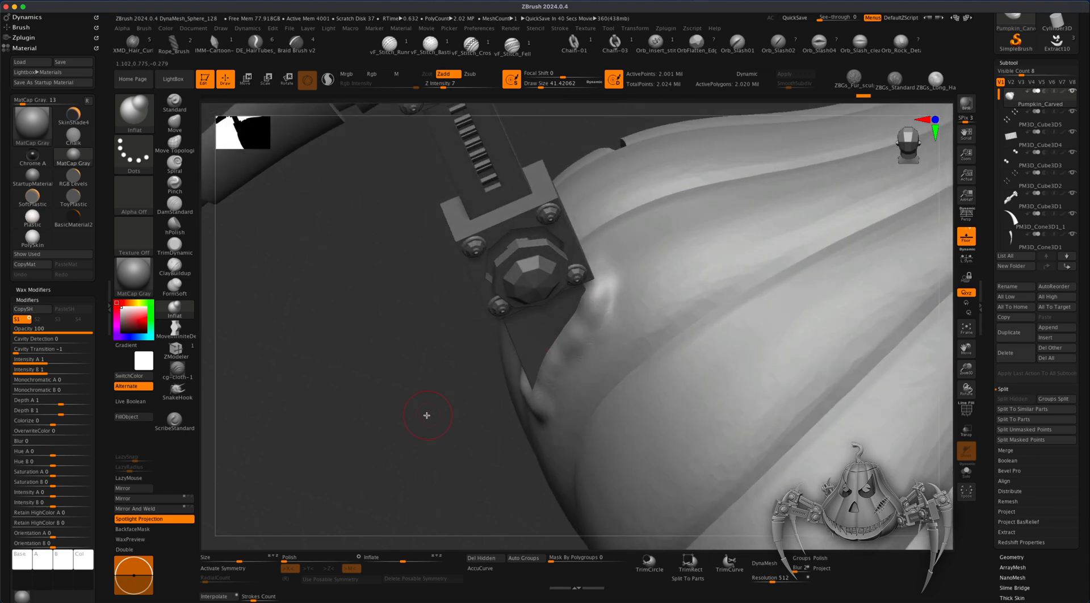
pyautogui.moveTo(427, 415); pyautogui.dragTo(585, 353)
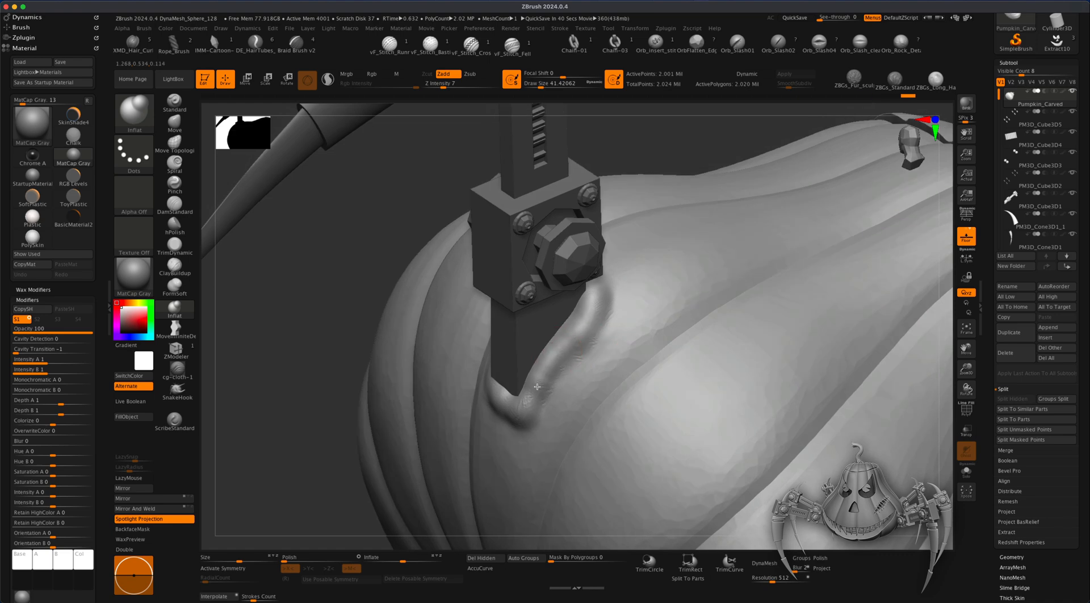
pyautogui.moveTo(340, 255); pyautogui.dragTo(414, 324)
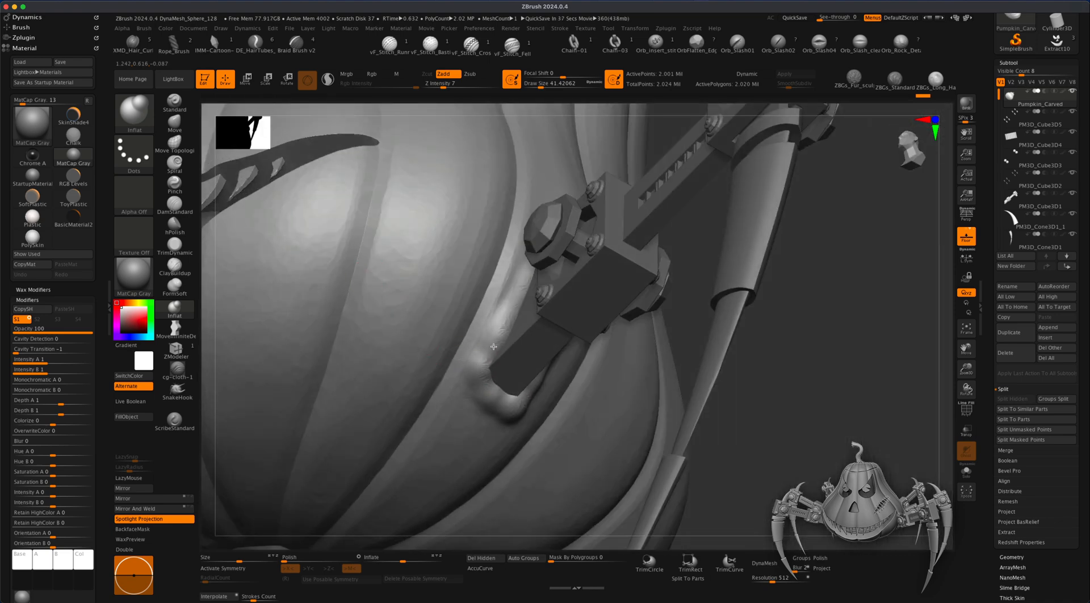
pyautogui.moveTo(547, 342); pyautogui.dragTo(523, 305)
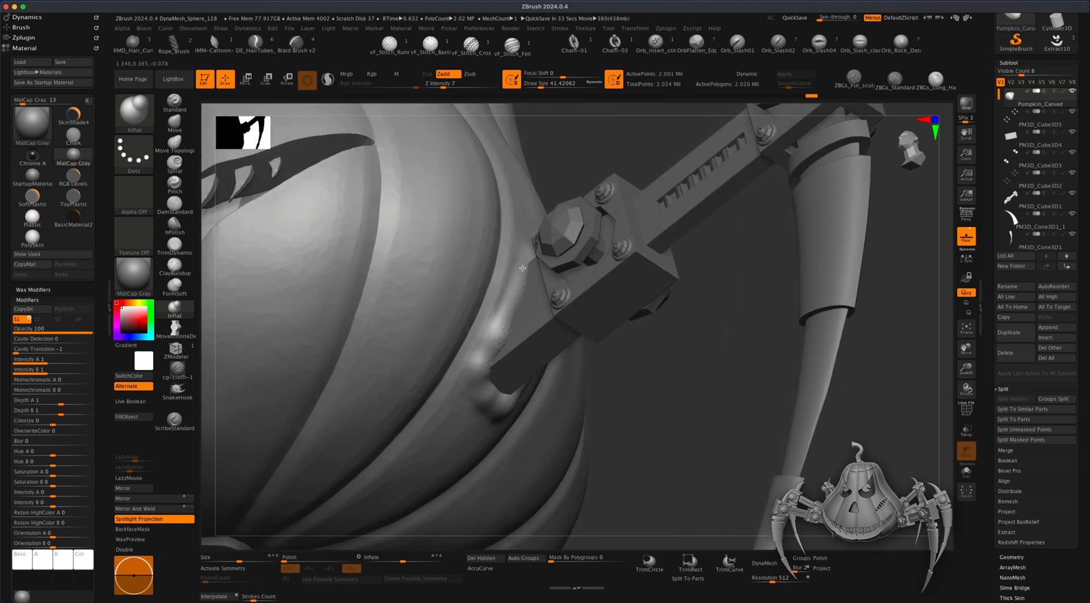
# - Smooth the inflated rim around the strut into the pumpkin's surface at draw size about 77
pyautogui.moveTo(639, 386)
pyautogui.keyDown('alt'); pyautogui.mouseDown()
pyautogui.moveTo(664, 358)
pyautogui.moveTo(778, 392)
pyautogui.moveTo(796, 416)
pyautogui.moveTo(733, 394)
pyautogui.moveTo(777, 401)
pyautogui.moveTo(752, 419)
pyautogui.moveTo(759, 438)
pyautogui.moveTo(770, 414)
pyautogui.moveTo(783, 418)
pyautogui.moveTo(518, 444)
pyautogui.moveTo(489, 462)
pyautogui.moveTo(477, 445)
pyautogui.mouseUp(); pyautogui.keyUp('alt')
pyautogui.press('s')
pyautogui.press('s')
pyautogui.press('s')
pyautogui.keyDown('shift'); pyautogui.moveTo(573, 366); pyautogui.dragTo(578, 335); pyautogui.keyUp('shift')
pyautogui.moveTo(406, 452)
pyautogui.mouseDown()
pyautogui.moveTo(464, 457)
pyautogui.moveTo(565, 416)
pyautogui.mouseUp()
pyautogui.moveTo(431, 408); pyautogui.dragTo(511, 402)
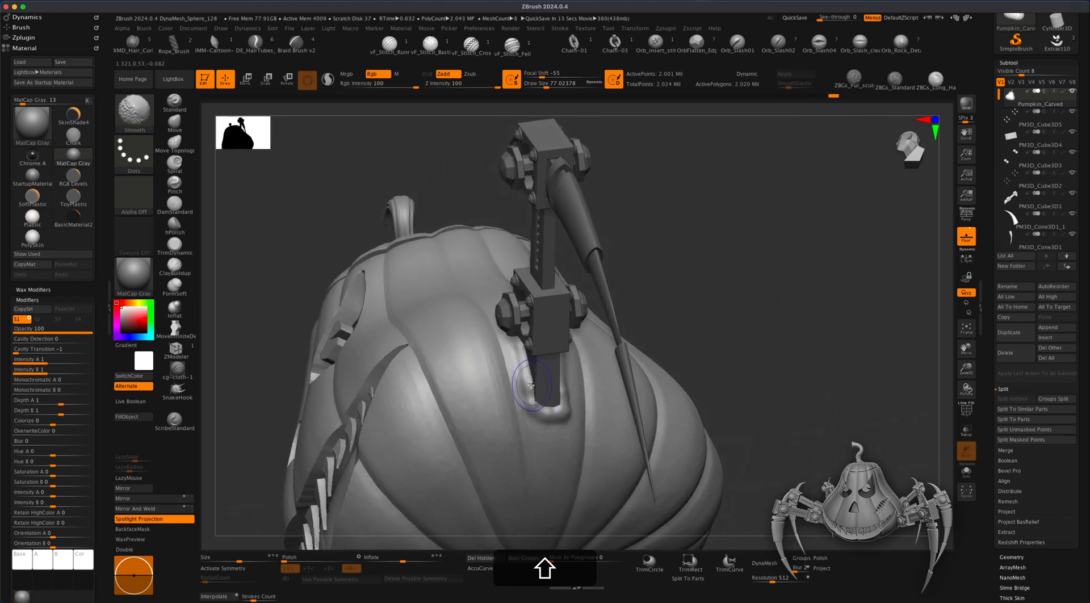
pyautogui.moveTo(678, 313); pyautogui.dragTo(761, 306)
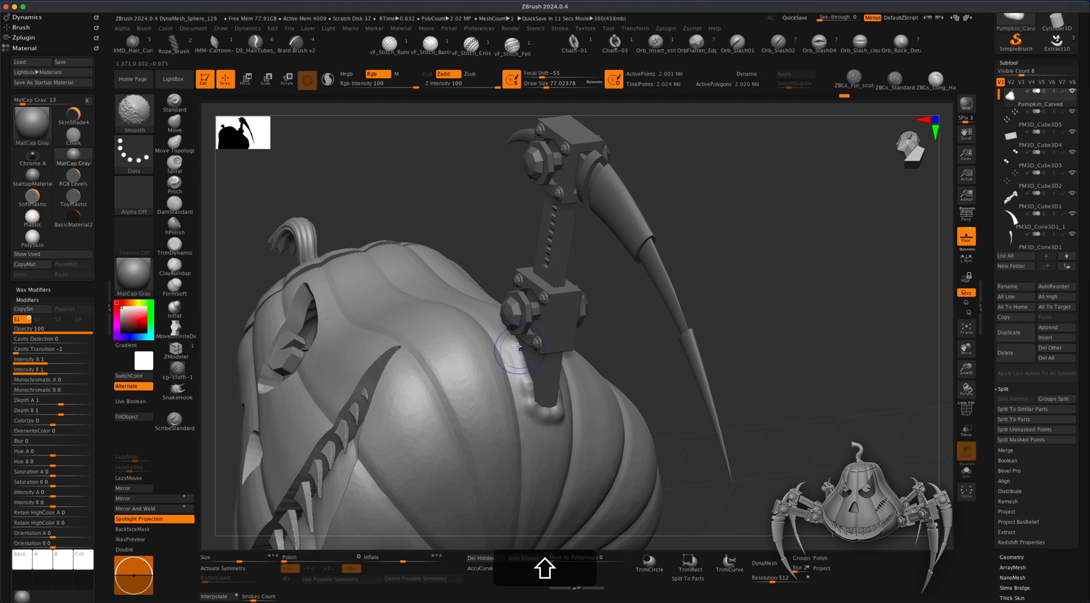
pyautogui.moveTo(674, 335); pyautogui.dragTo(706, 362)
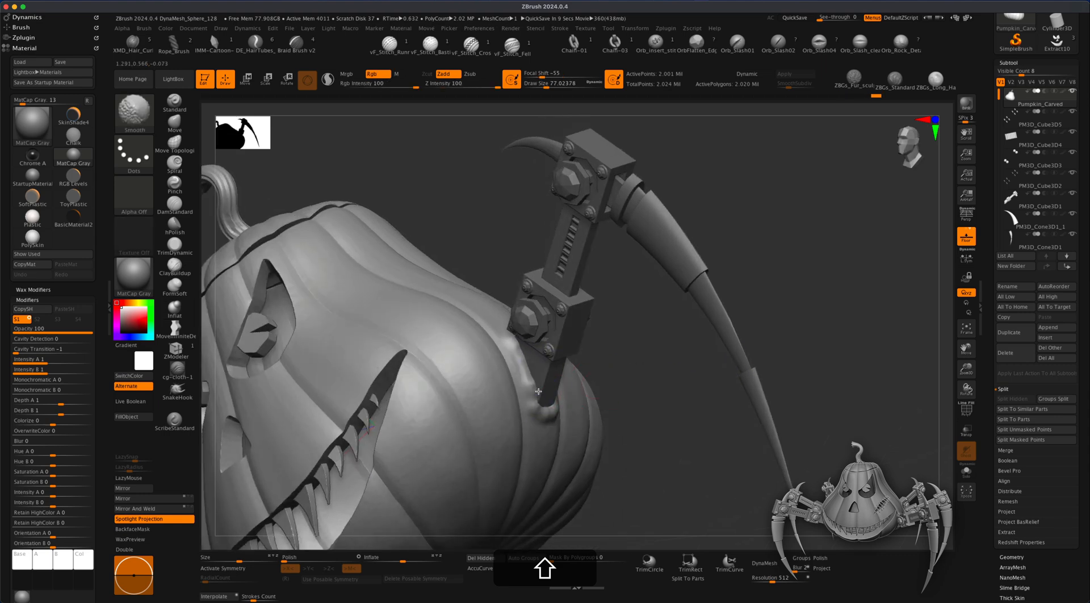
pyautogui.keyDown('shift'); pyautogui.moveTo(525, 368); pyautogui.dragTo(541, 410); pyautogui.keyUp('shift')
pyautogui.moveTo(693, 433)
pyautogui.keyDown('shift'); pyautogui.mouseDown()
pyautogui.moveTo(776, 453)
pyautogui.moveTo(776, 396)
pyautogui.moveTo(786, 438)
pyautogui.moveTo(720, 445)
pyautogui.moveTo(747, 448)
pyautogui.moveTo(747, 411)
pyautogui.moveTo(752, 451)
pyautogui.moveTo(732, 466)
pyautogui.moveTo(764, 431)
pyautogui.moveTo(744, 418)
pyautogui.moveTo(762, 433)
pyautogui.moveTo(748, 435)
pyautogui.moveTo(773, 416)
pyautogui.moveTo(625, 337)
pyautogui.mouseUp(); pyautogui.keyUp('shift')
pyautogui.moveTo(739, 397); pyautogui.dragTo(565, 253)
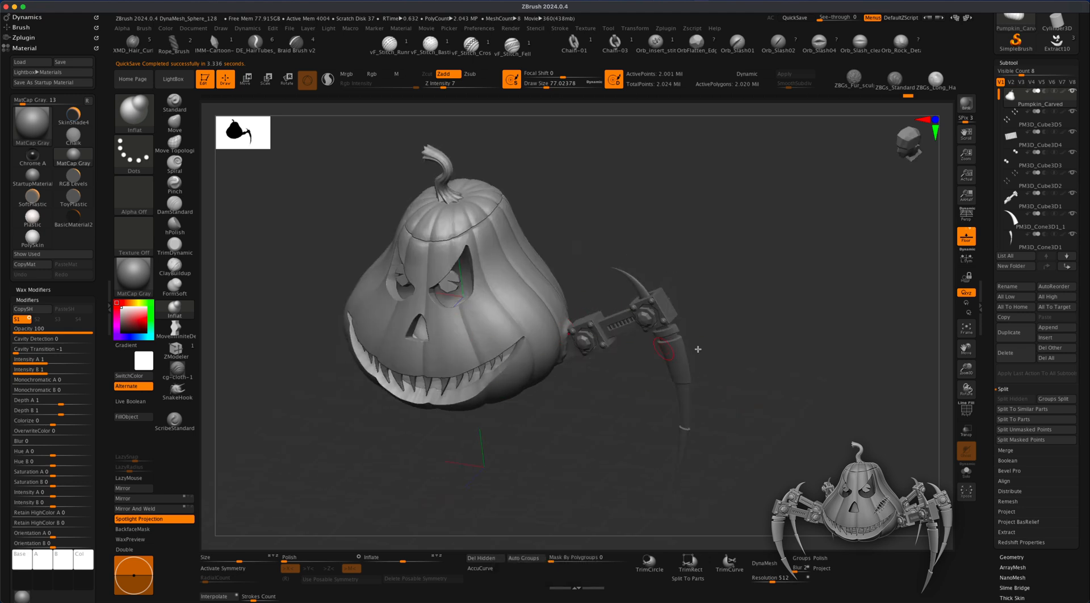
# - Set the subtool list's visible count to 13 and merge all leg parts below the pumpkin down into PM3D_Cube3D5
pyautogui.moveTo(1022, 74); pyautogui.dragTo(1038, 75)
pyautogui.click(1016, 125)
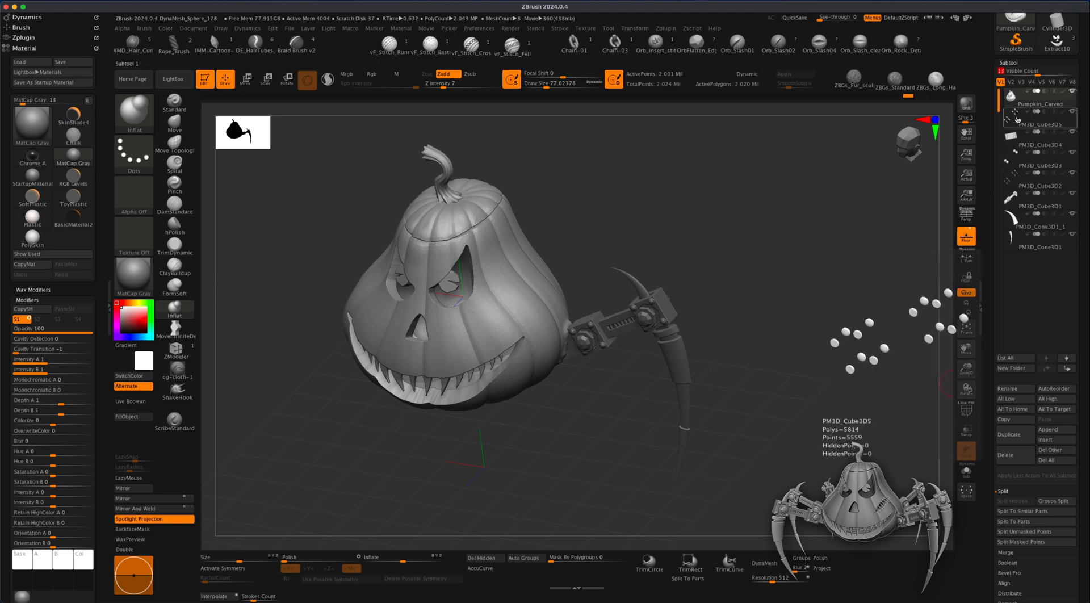
pyautogui.moveTo(839, 255); pyautogui.dragTo(841, 248)
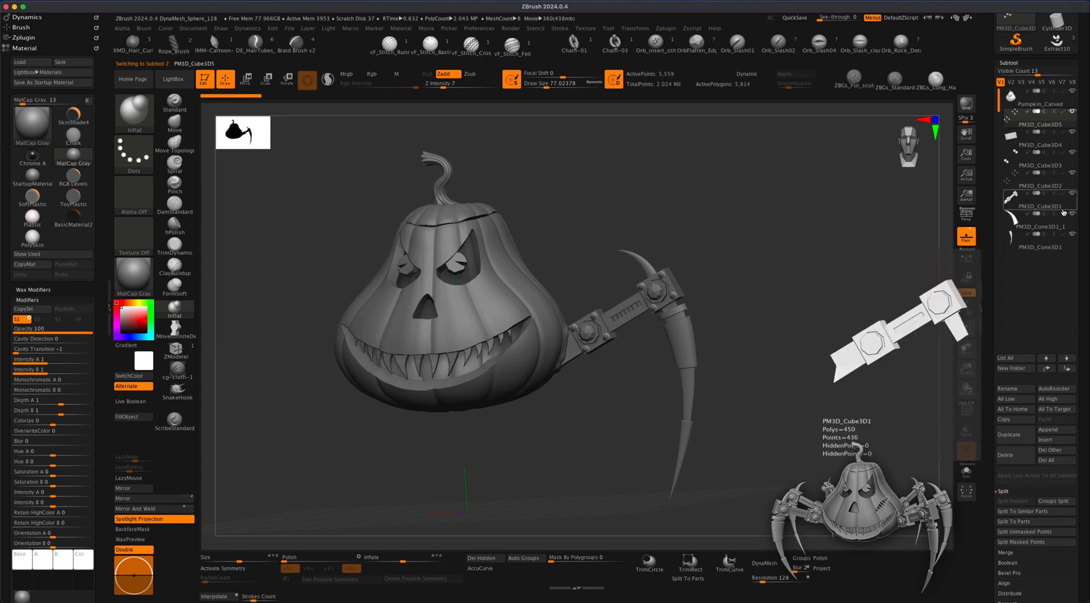
pyautogui.click(1006, 552)
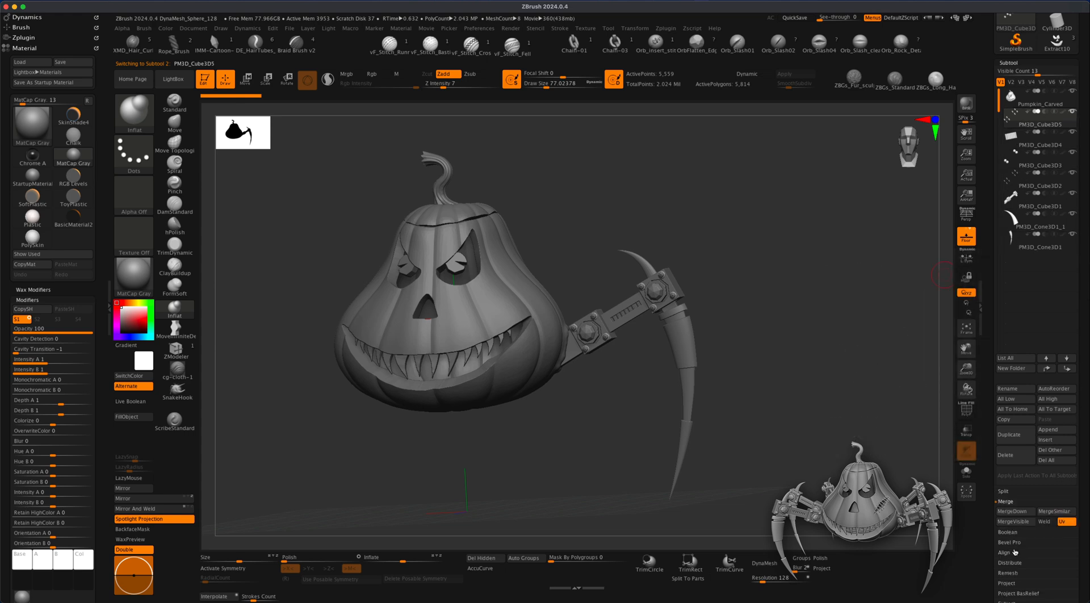
pyautogui.click(1015, 512)
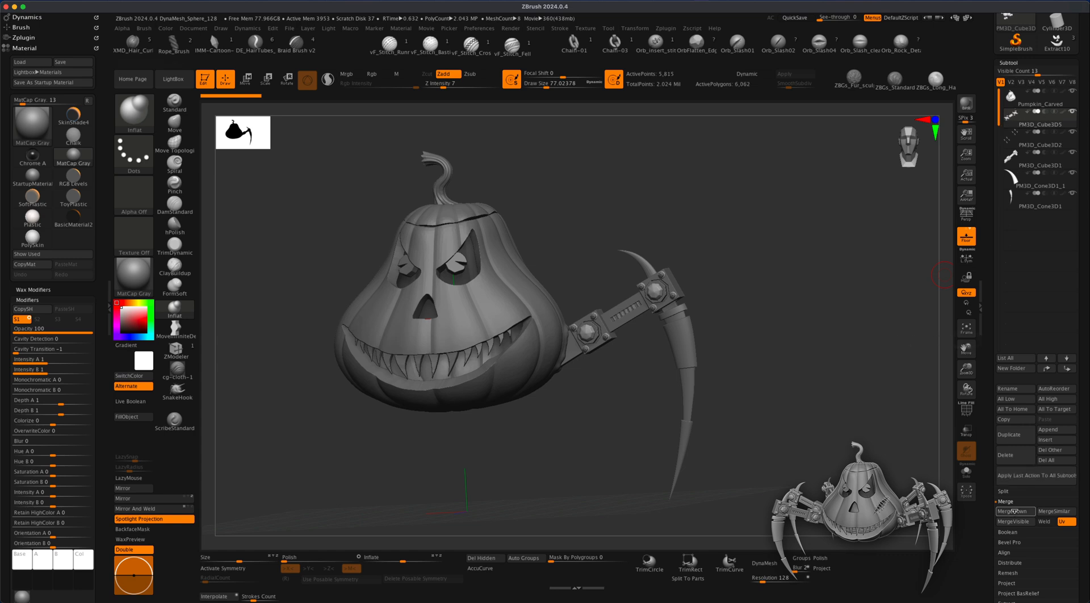
pyautogui.click(1016, 511)
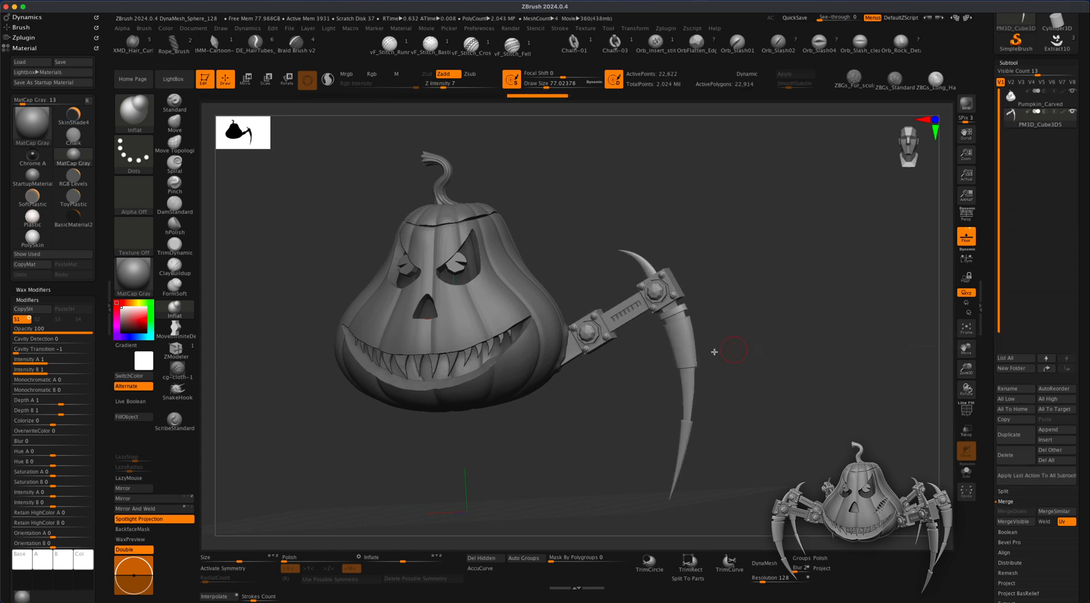
# - Isolate the merged leg with Solo, relocate its unlocked gizmo pivot to the strut's inner end, and turn Solo off
pyautogui.click(246, 80)
pyautogui.keyDown('shift'); pyautogui.moveTo(804, 239); pyautogui.dragTo(826, 240); pyautogui.keyUp('shift')
pyautogui.keyDown('alt'); pyautogui.moveTo(840, 369); pyautogui.dragTo(846, 373); pyautogui.keyUp('alt')
pyautogui.click(966, 470)
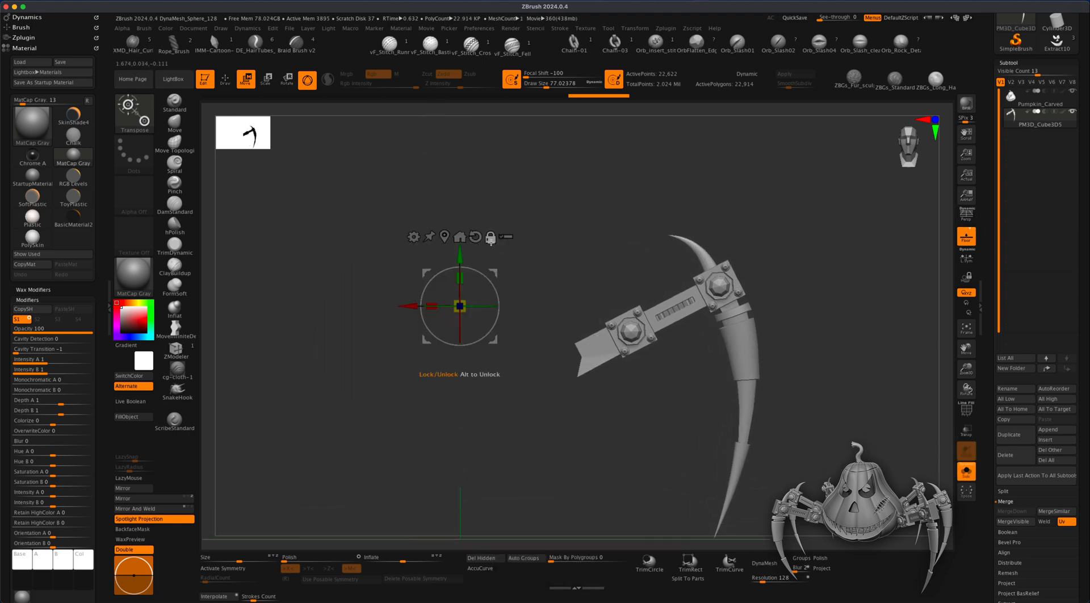
pyautogui.moveTo(495, 270); pyautogui.dragTo(614, 324)
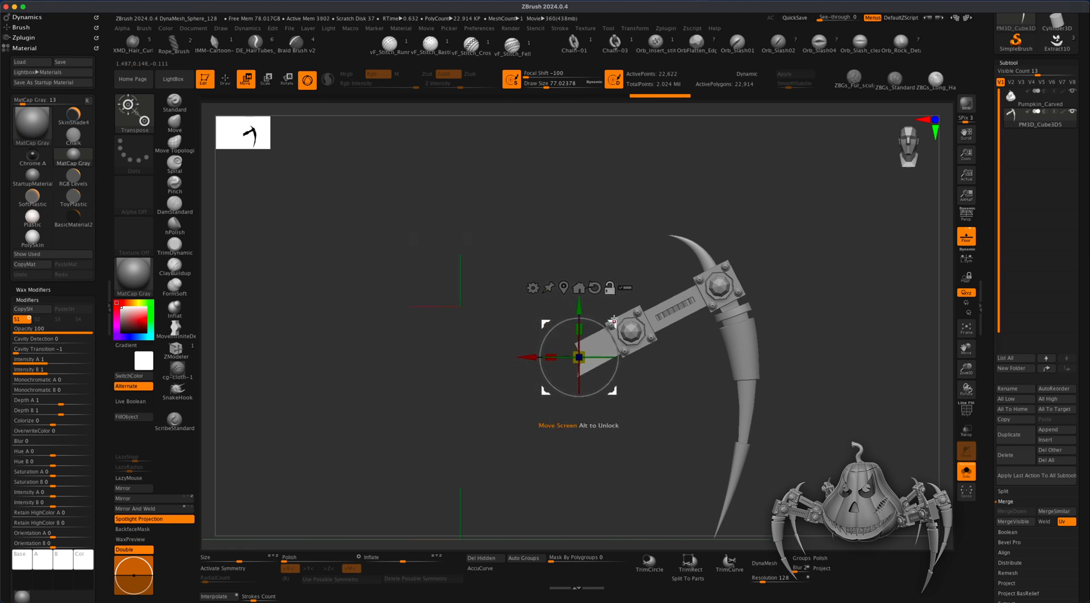
pyautogui.moveTo(665, 403); pyautogui.dragTo(563, 356)
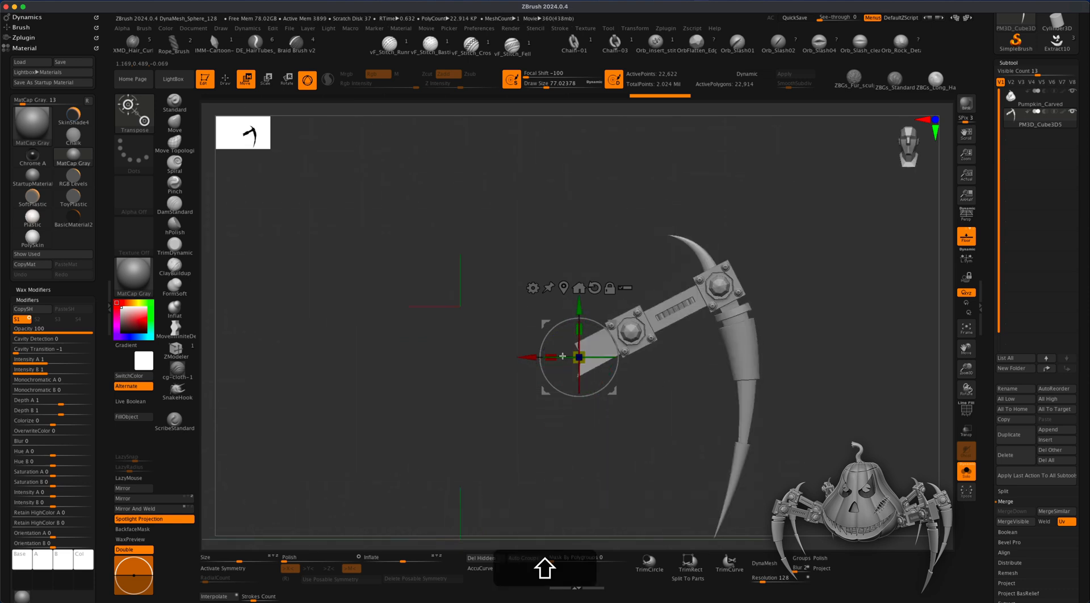
pyautogui.click(971, 476)
# - Duplicate the leg twice in top view, angling one copy toward the pumpkin's back and the other toward its face
pyautogui.keyDown('shift'); pyautogui.moveTo(844, 375); pyautogui.dragTo(802, 404); pyautogui.keyUp('shift')
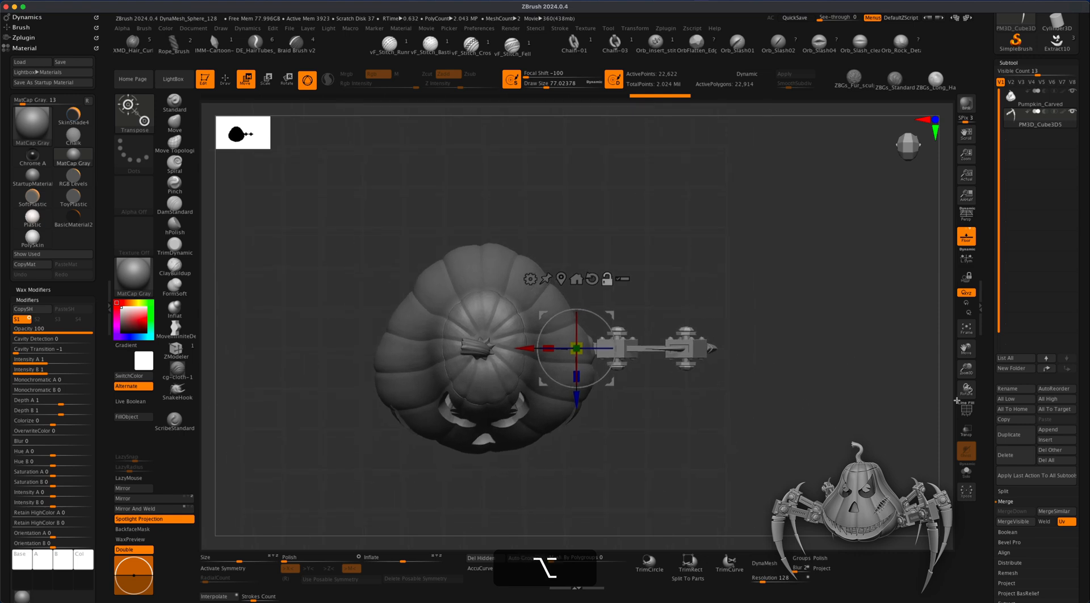
pyautogui.click(1008, 435)
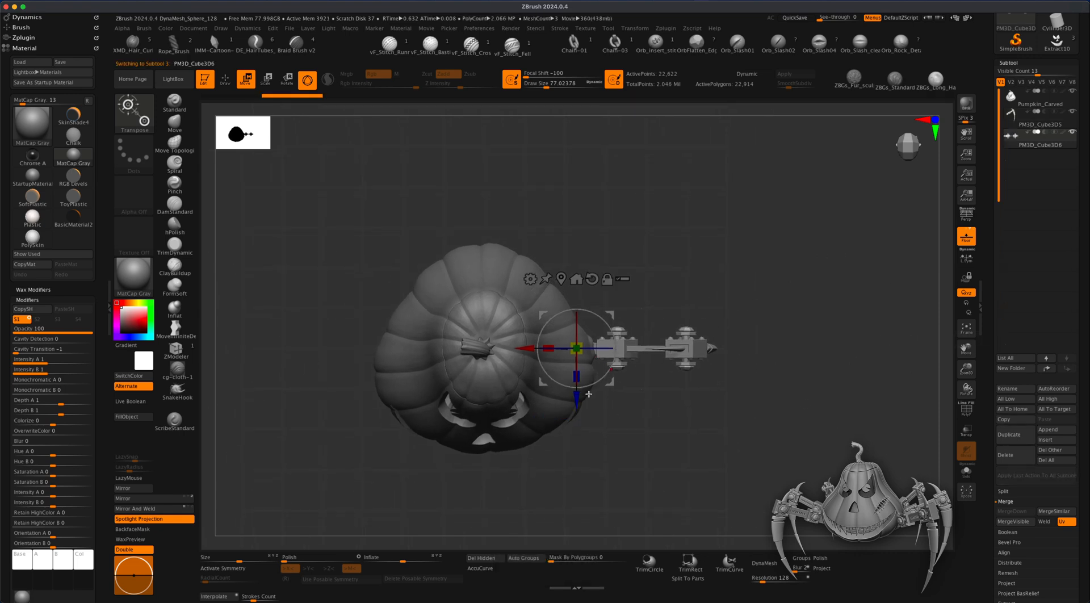
pyautogui.moveTo(607, 381); pyautogui.dragTo(598, 325)
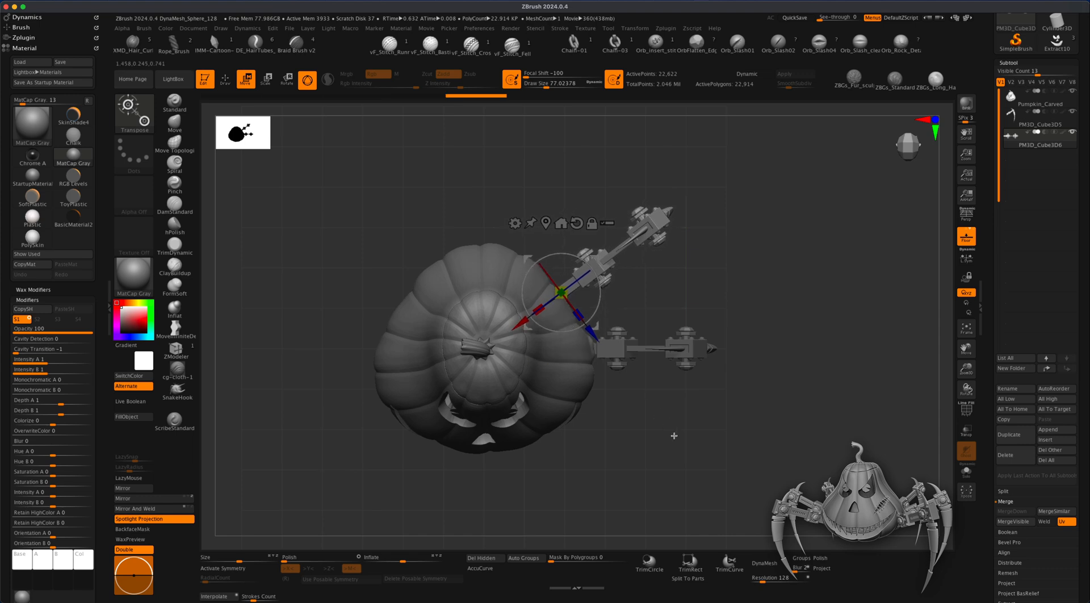
pyautogui.click(1013, 434)
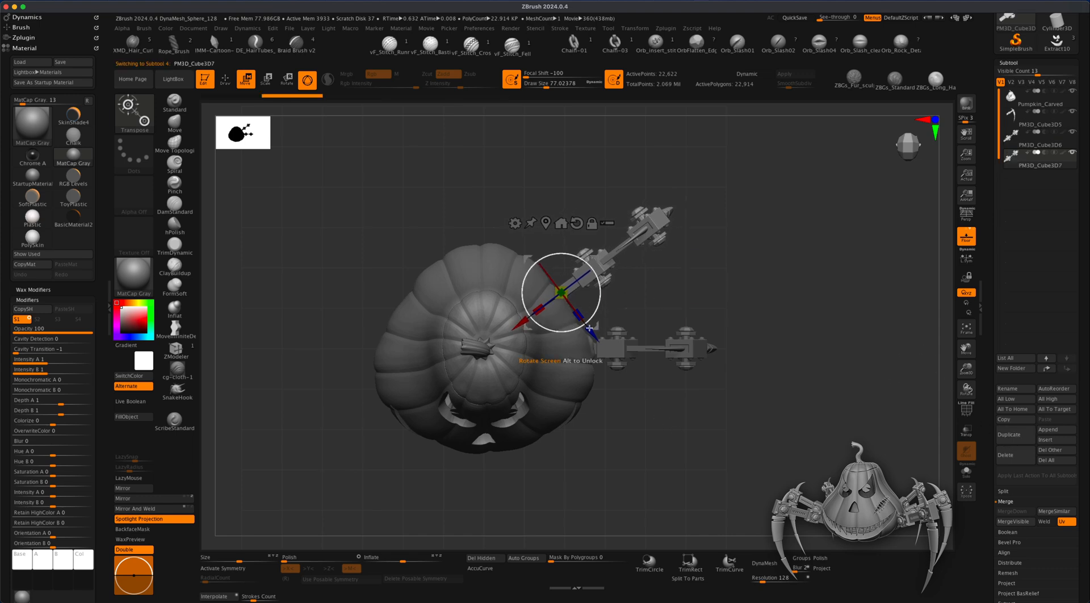
pyautogui.moveTo(597, 263); pyautogui.dragTo(601, 484)
pyautogui.moveTo(620, 369)
pyautogui.mouseDown()
pyautogui.moveTo(667, 377)
pyautogui.moveTo(620, 364)
pyautogui.mouseUp()
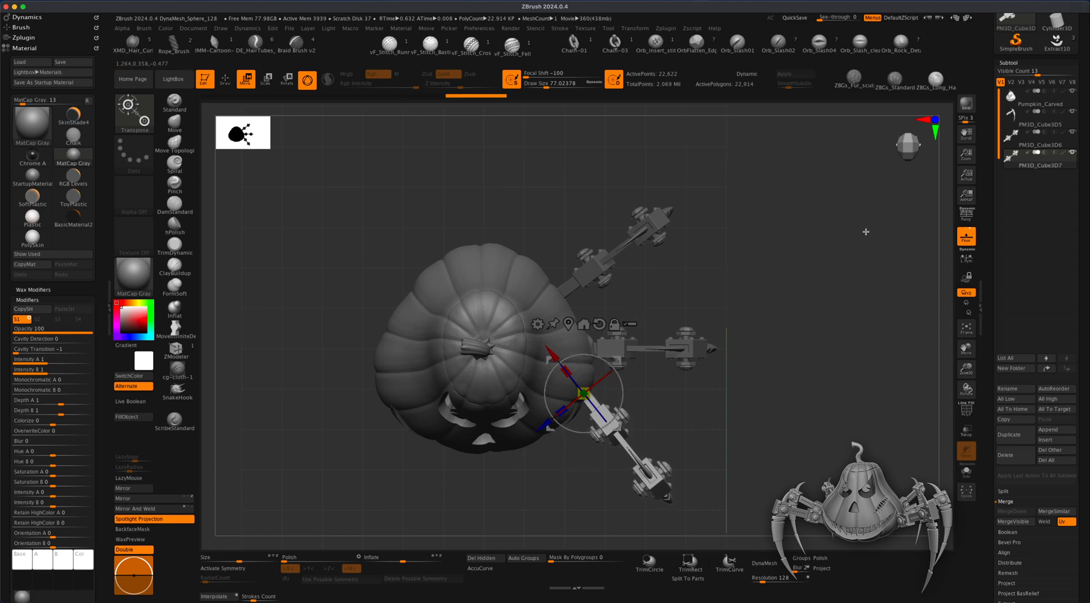
# - Select the rear leg copy and refine its position and rotation so its strut meets the pumpkin's surface
pyautogui.keyDown('alt'); pyautogui.click(607, 264); pyautogui.keyUp('alt')
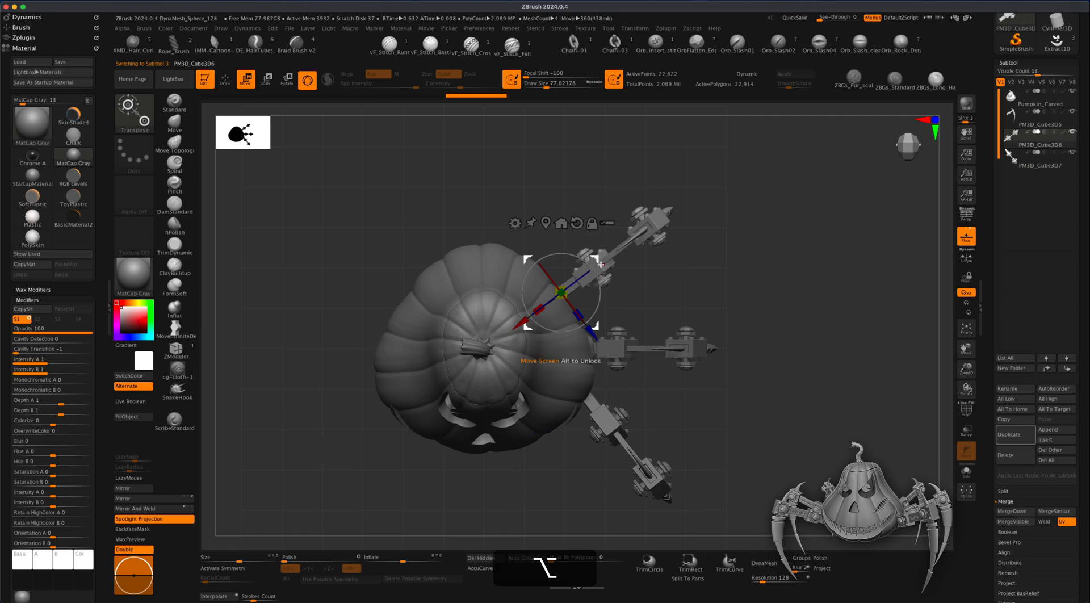
pyautogui.moveTo(606, 267); pyautogui.dragTo(604, 274)
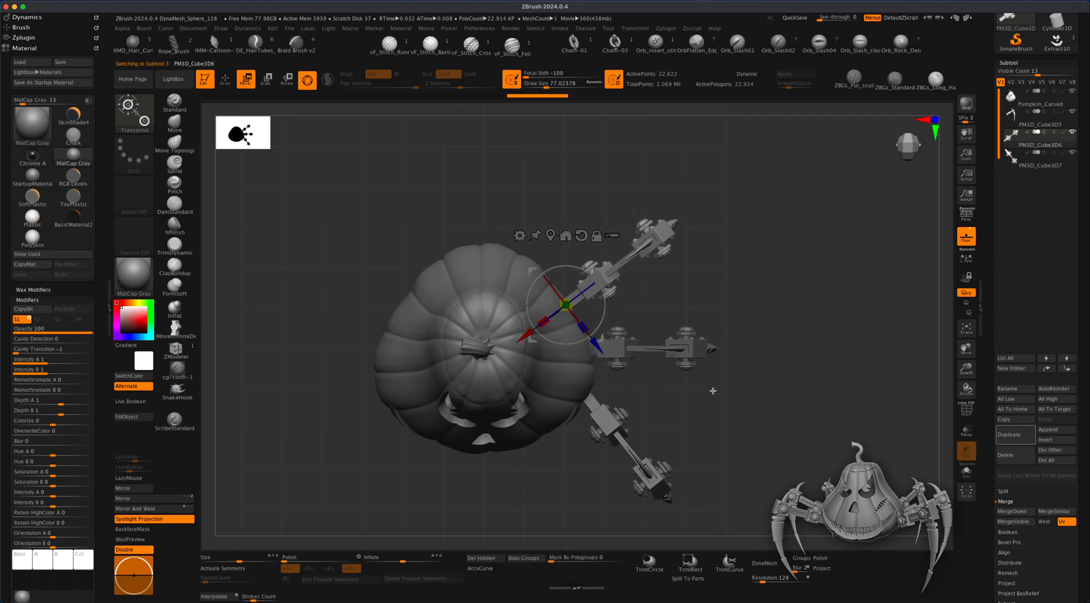
pyautogui.moveTo(612, 294); pyautogui.dragTo(606, 304)
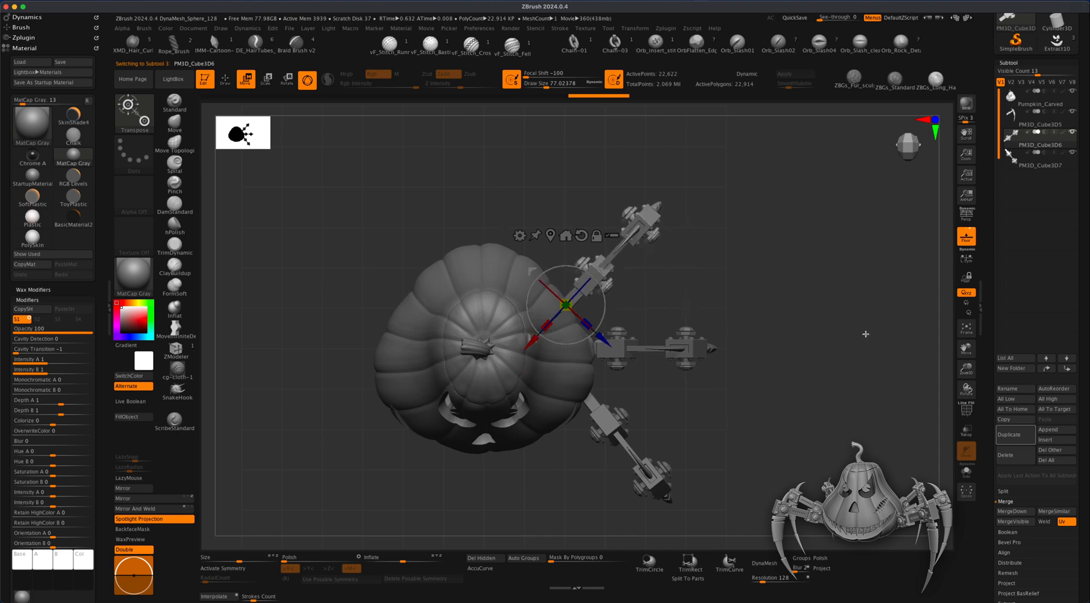
pyautogui.moveTo(793, 456); pyautogui.dragTo(753, 393)
pyautogui.moveTo(585, 269)
pyautogui.mouseDown()
pyautogui.moveTo(601, 274)
pyautogui.moveTo(579, 270)
pyautogui.mouseUp()
pyautogui.moveTo(732, 369); pyautogui.dragTo(659, 316)
# - Select the front leg copy, adjust its placement against the pumpkin, and turn on perspective
pyautogui.moveTo(409, 375); pyautogui.dragTo(619, 477)
pyautogui.keyDown('alt'); pyautogui.click(605, 463); pyautogui.keyUp('alt')
pyautogui.keyDown('shift'); pyautogui.moveTo(755, 420); pyautogui.dragTo(818, 423); pyautogui.keyUp('shift')
pyautogui.moveTo(818, 432); pyautogui.dragTo(618, 375)
pyautogui.moveTo(619, 342); pyautogui.dragTo(601, 354)
pyautogui.moveTo(341, 454); pyautogui.dragTo(738, 409)
pyautogui.press('p')
# - Select the carved pumpkin and swell its surface around the front leg's strut with the Inflat brush at draw size about 46
pyautogui.keyDown('alt'); pyautogui.moveTo(810, 377); pyautogui.dragTo(607, 402); pyautogui.keyUp('alt')
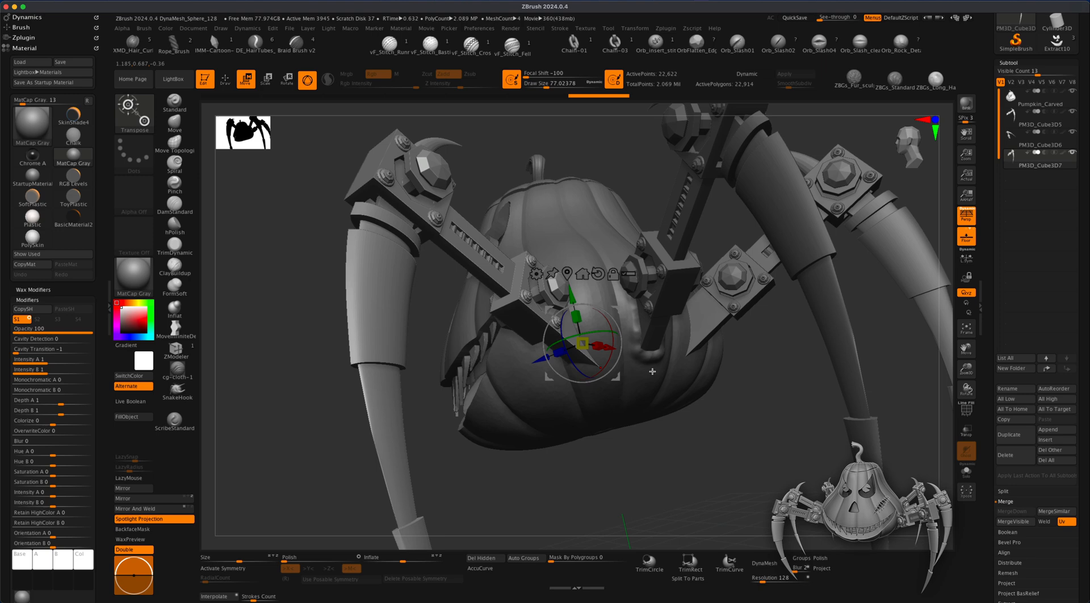
pyautogui.keyDown('alt'); pyautogui.moveTo(724, 435); pyautogui.dragTo(732, 464); pyautogui.keyUp('alt')
pyautogui.click(1016, 100)
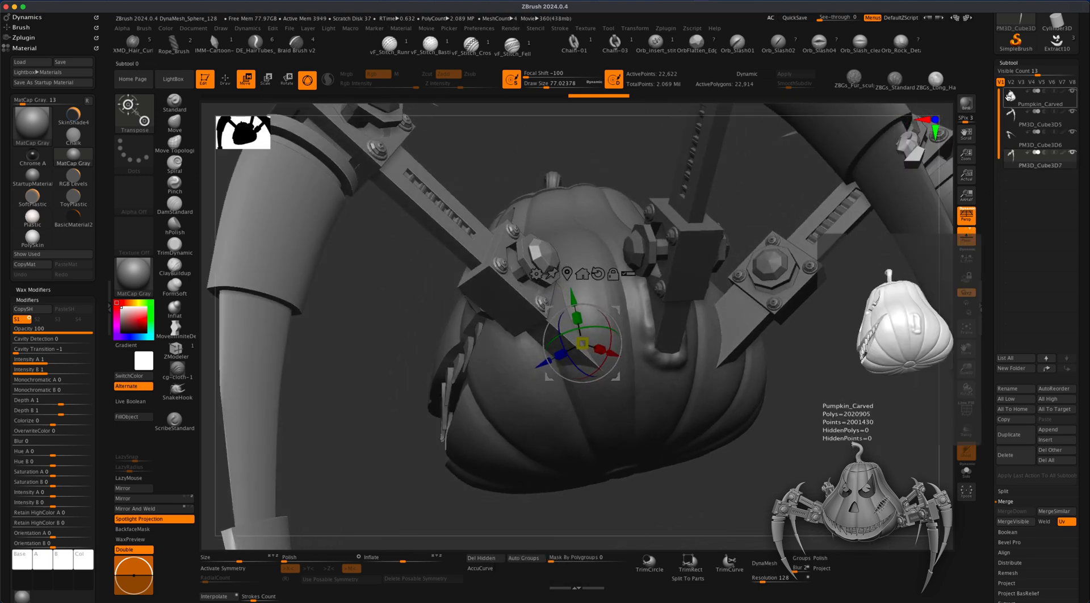
pyautogui.click(174, 309)
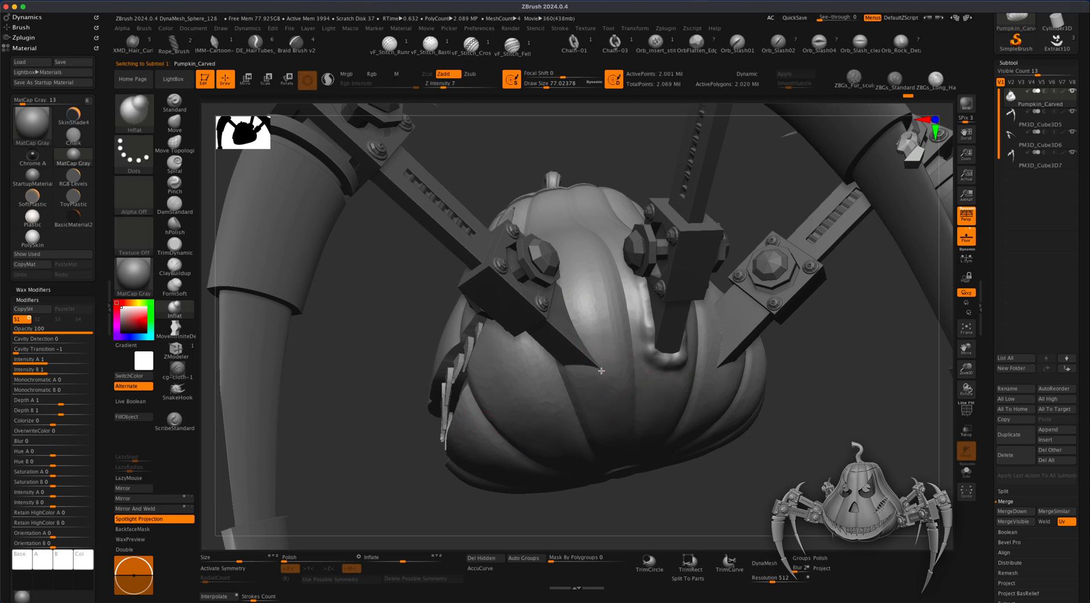
pyautogui.press('s')
pyautogui.moveTo(595, 340); pyautogui.dragTo(591, 340)
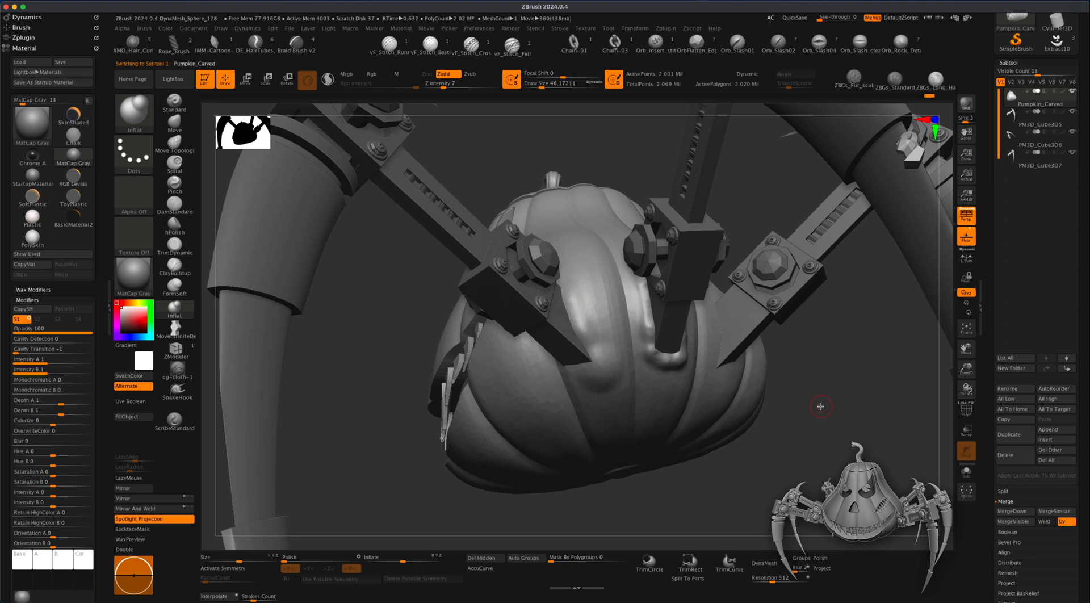
pyautogui.moveTo(820, 406); pyautogui.dragTo(561, 370)
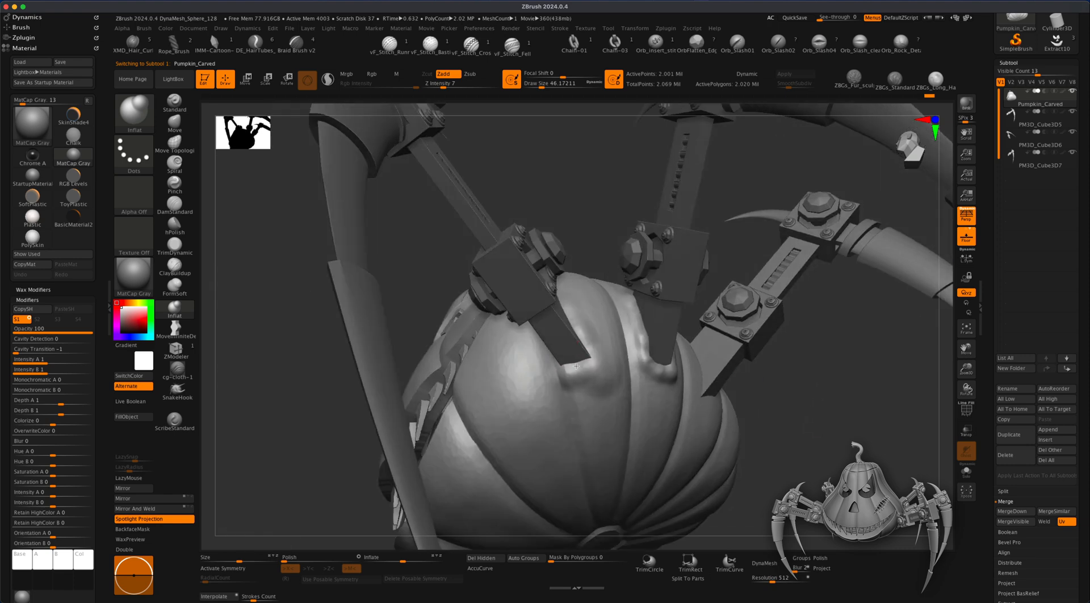
pyautogui.moveTo(801, 415); pyautogui.dragTo(769, 455)
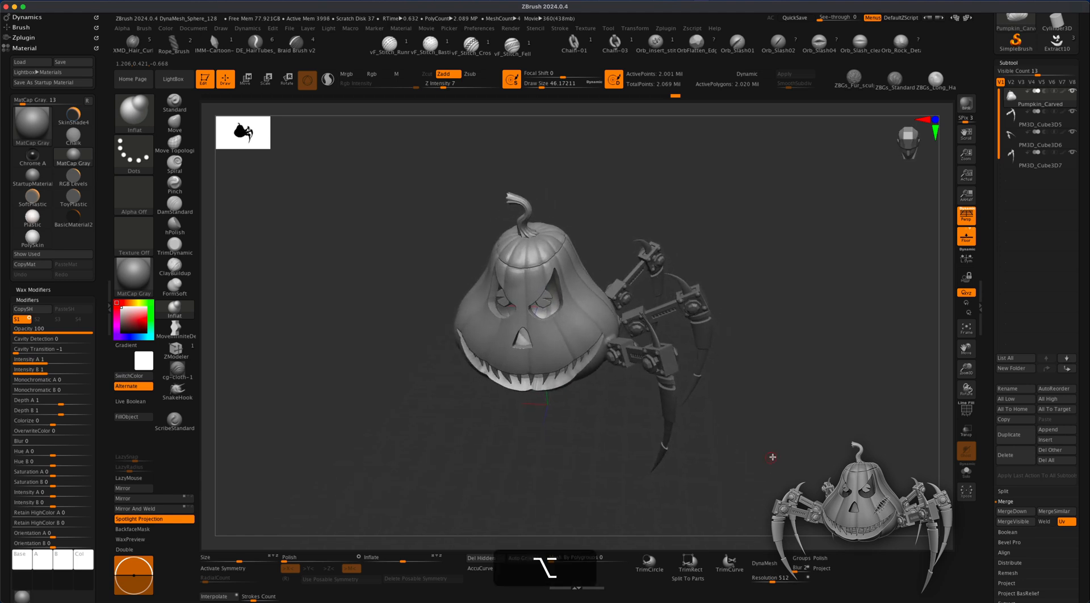
# - Duplicate the rear leg and mirror the copy onto the opposite side of the pumpkin
pyautogui.moveTo(841, 368); pyautogui.dragTo(888, 312)
pyautogui.keyDown('alt'); pyautogui.moveTo(280, 402); pyautogui.dragTo(358, 433); pyautogui.keyUp('alt')
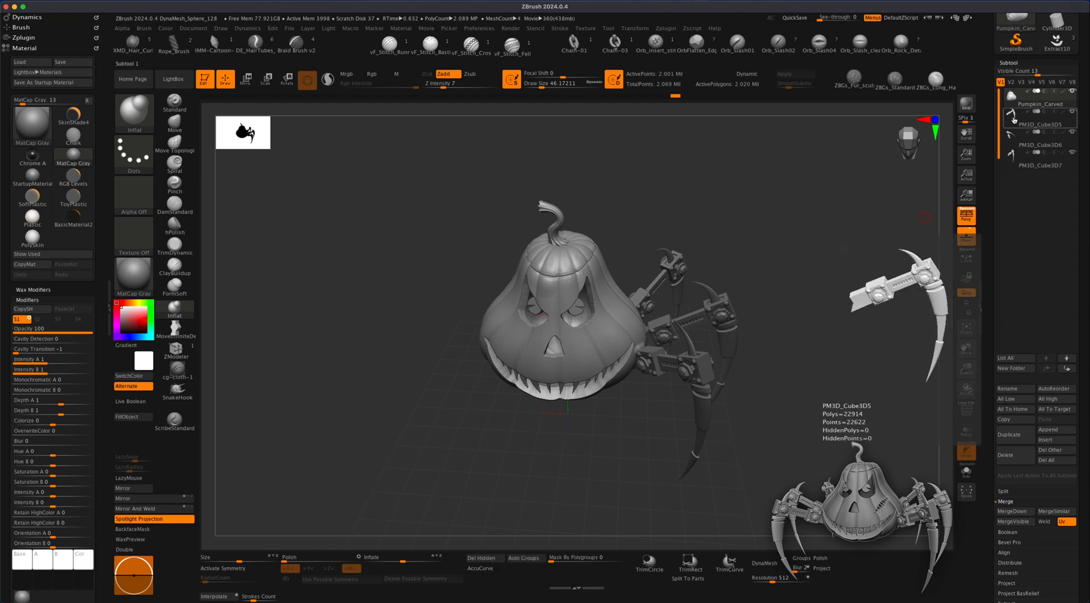
pyautogui.click(1014, 119)
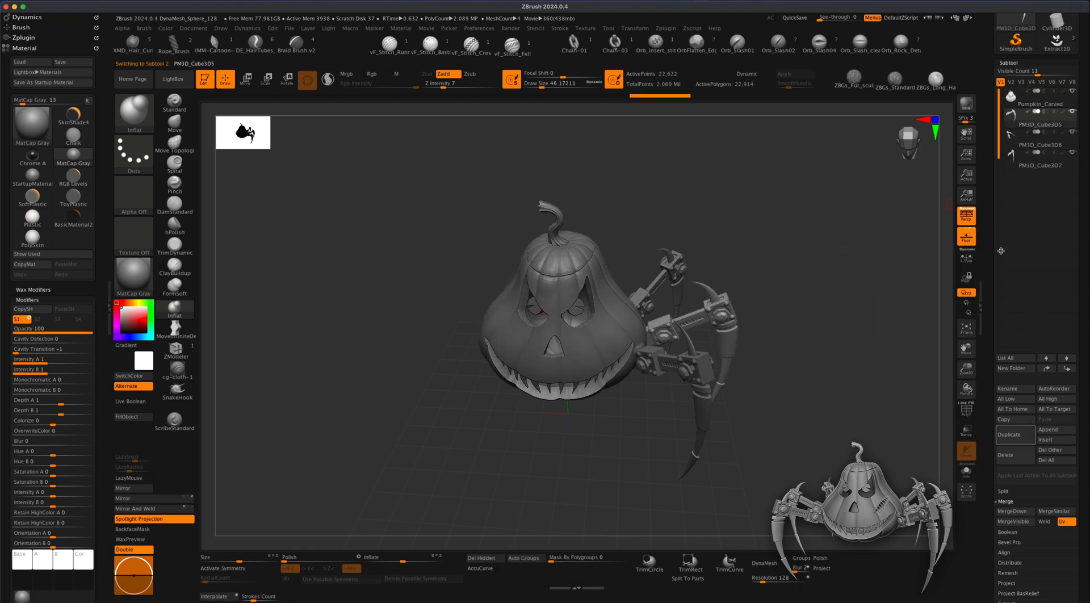
pyautogui.moveTo(881, 413)
pyautogui.keyDown('alt'); pyautogui.mouseDown()
pyautogui.moveTo(859, 421)
pyautogui.moveTo(870, 418)
pyautogui.mouseUp(); pyautogui.keyUp('alt')
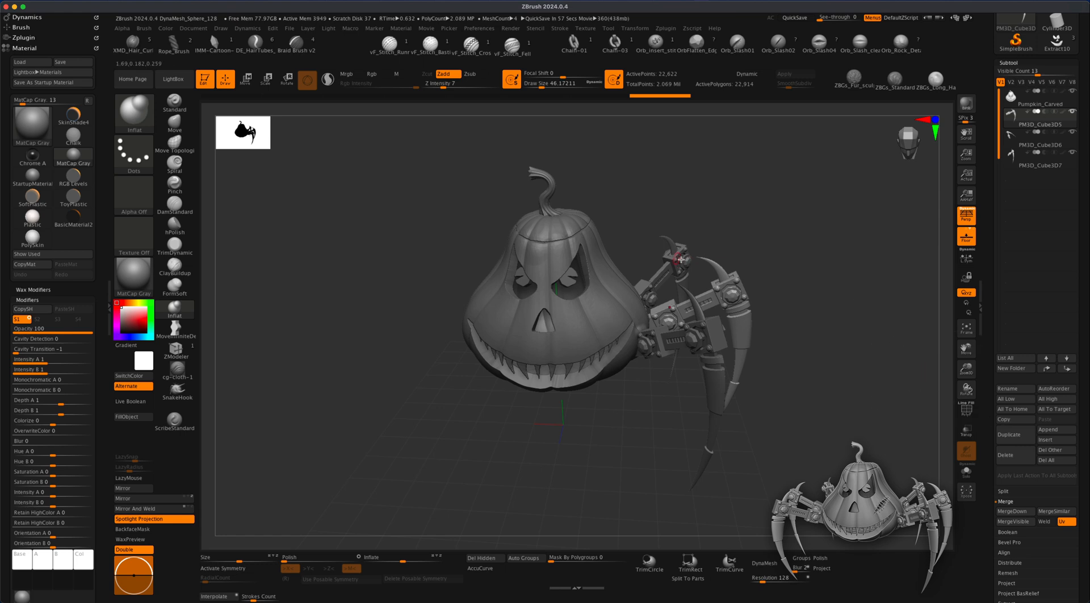
pyautogui.click(1010, 139)
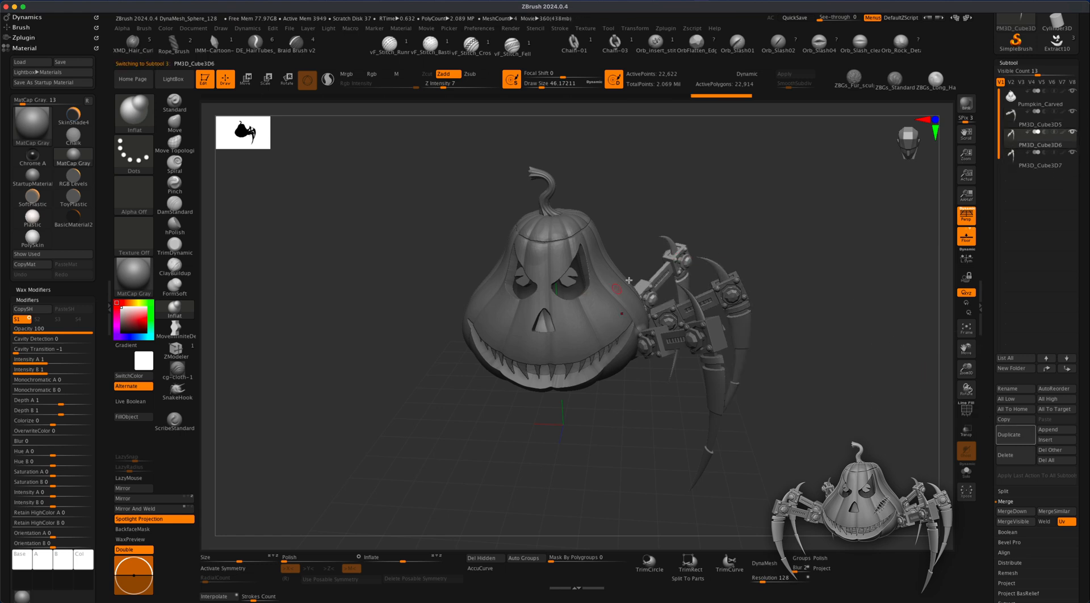
pyautogui.click(1008, 435)
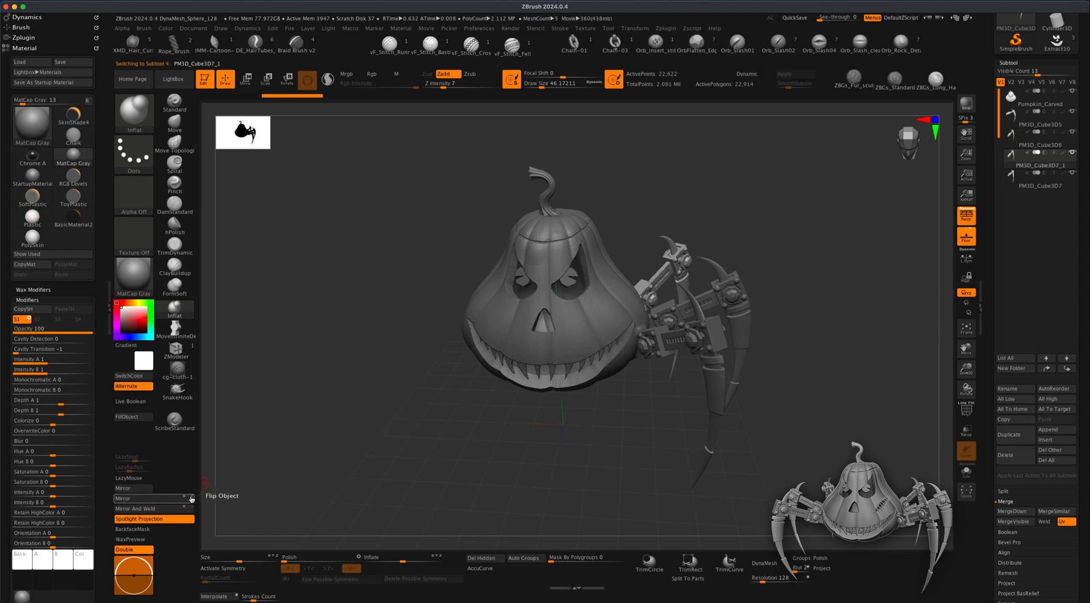
pyautogui.click(166, 500)
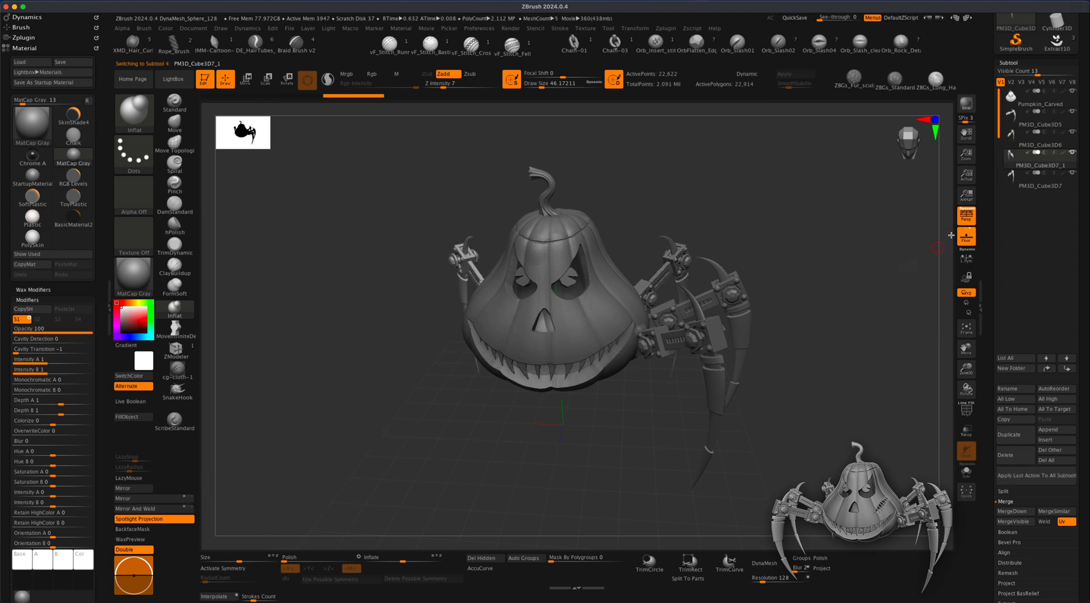
# - Duplicate the remaining two legs and mirror the copies so the pumpkin has three legs on each side
pyautogui.click(1011, 138)
pyautogui.click(1009, 119)
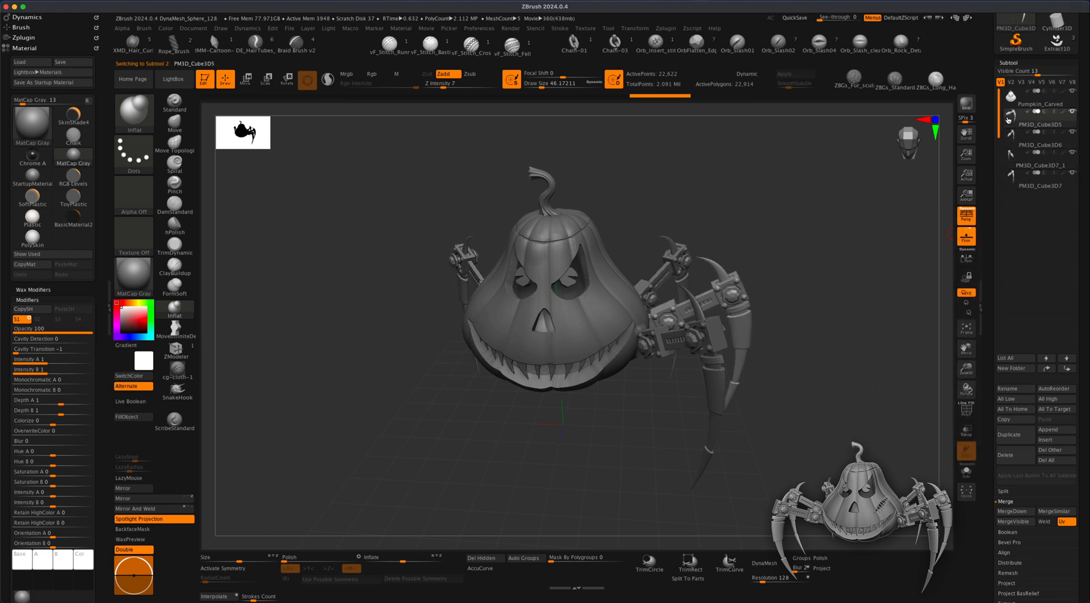
pyautogui.press('super+z')
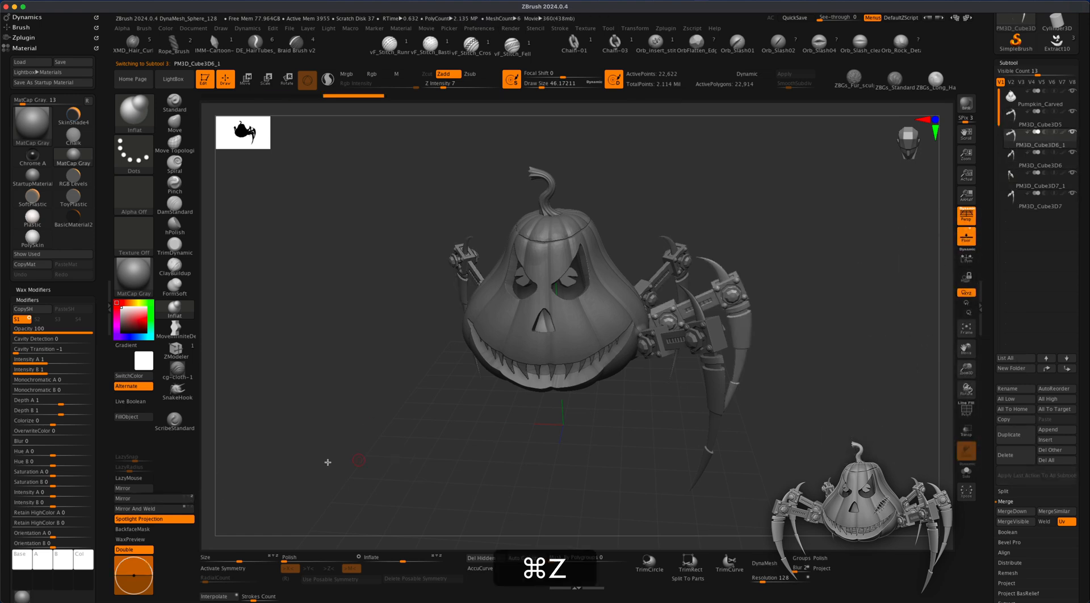
pyautogui.click(1016, 435)
pyautogui.click(184, 496)
pyautogui.click(192, 496)
pyautogui.click(149, 498)
pyautogui.moveTo(589, 484)
pyautogui.keyDown('alt'); pyautogui.mouseDown()
pyautogui.moveTo(591, 456)
pyautogui.moveTo(613, 476)
pyautogui.moveTo(509, 489)
pyautogui.moveTo(596, 470)
pyautogui.moveTo(573, 472)
pyautogui.mouseUp(); pyautogui.keyUp('alt')
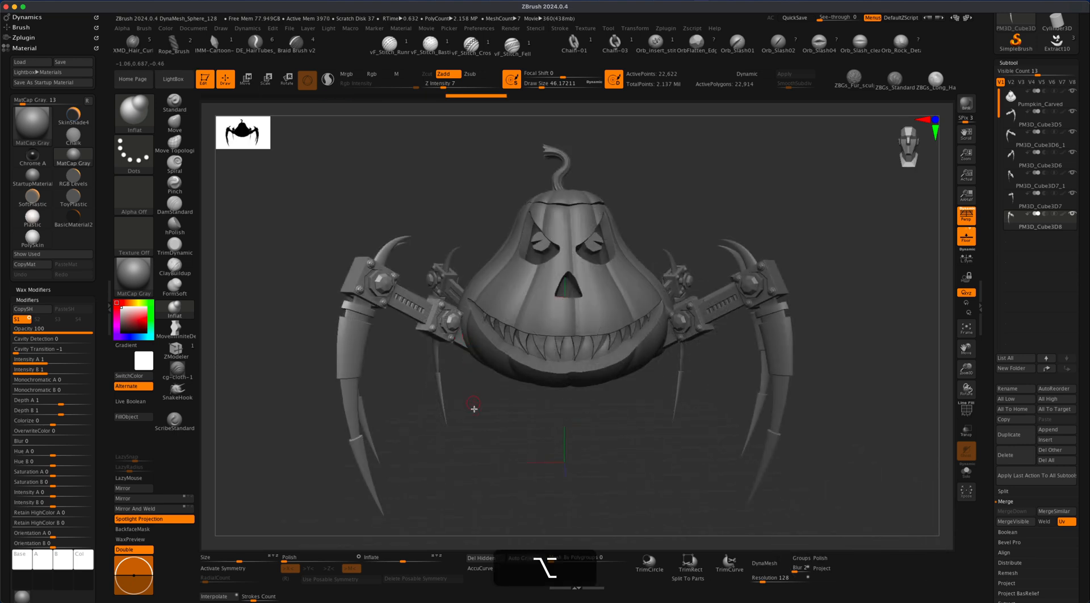
pyautogui.keyDown('alt'); pyautogui.moveTo(473, 402); pyautogui.dragTo(487, 425); pyautogui.keyUp('alt')
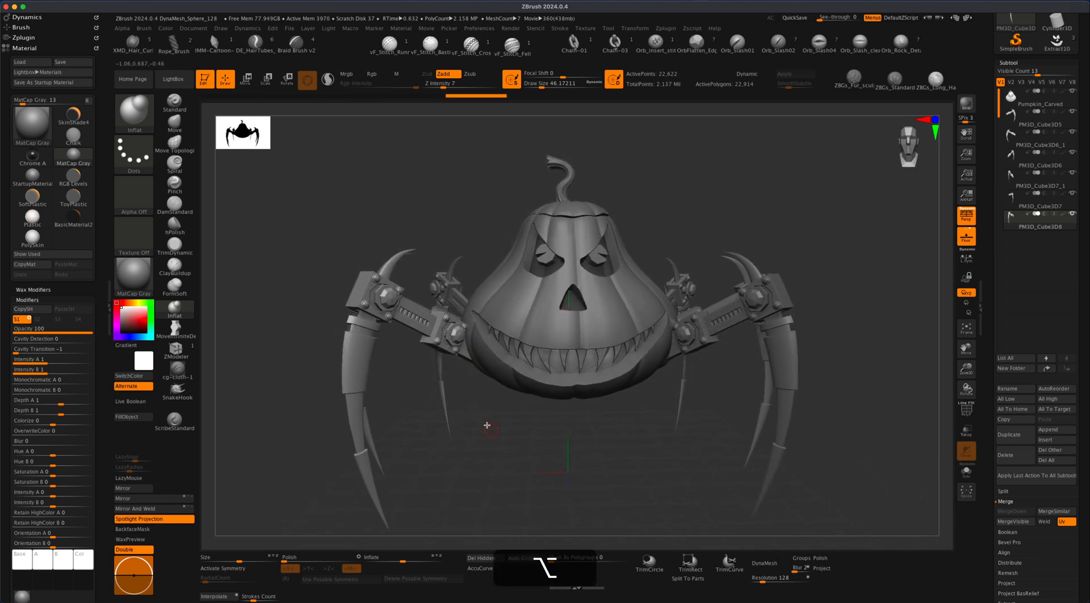
# - Select the carved pumpkin, mirror it to compare the face, and mirror it back to its original orientation
pyautogui.keyDown('alt'); pyautogui.click(549, 330); pyautogui.keyUp('alt')
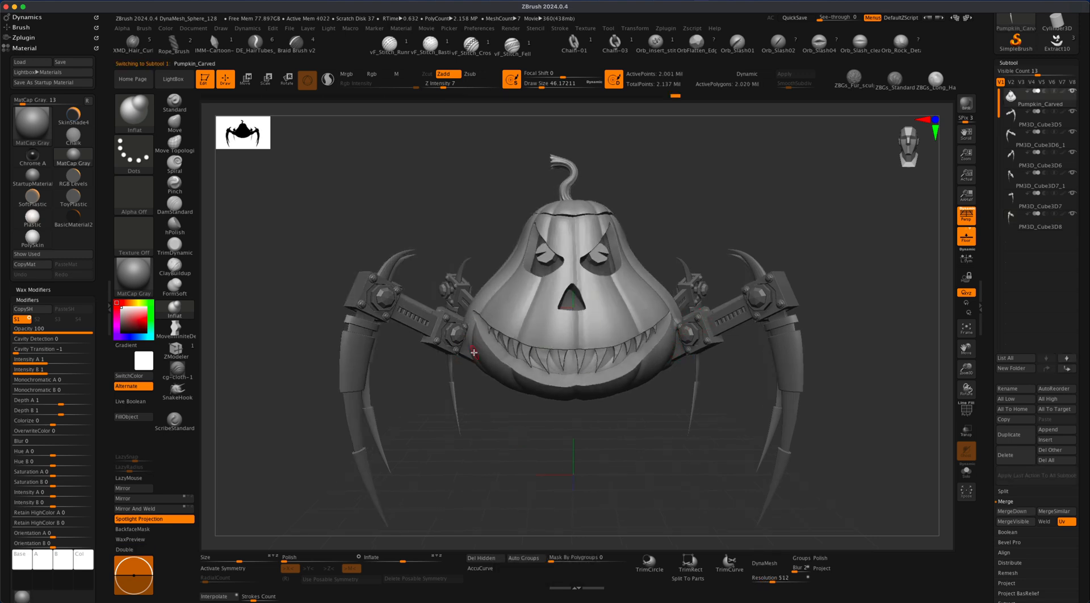
pyautogui.click(166, 499)
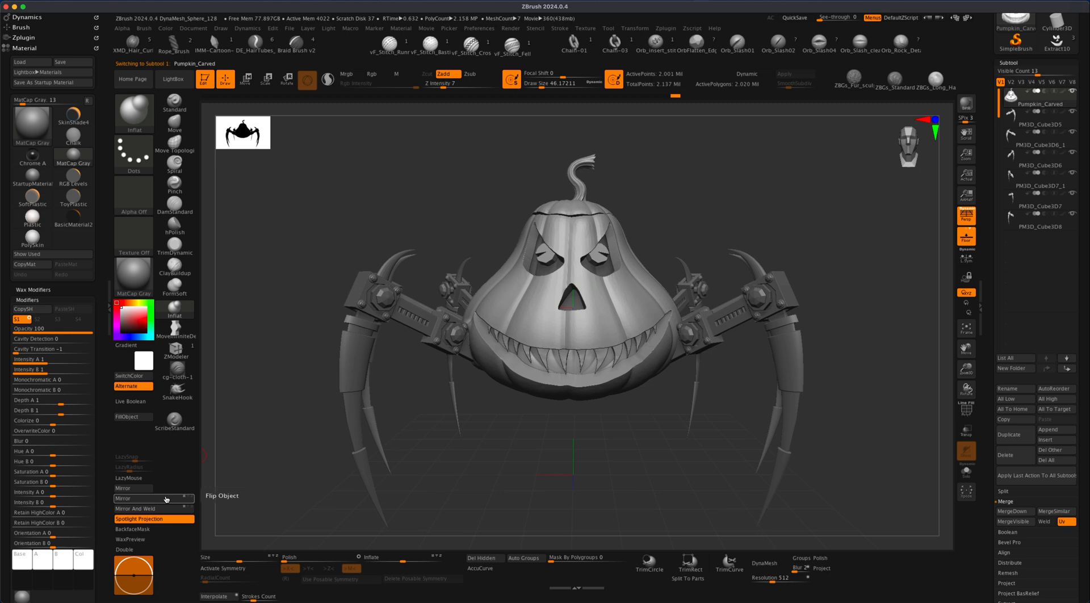
pyautogui.click(167, 499)
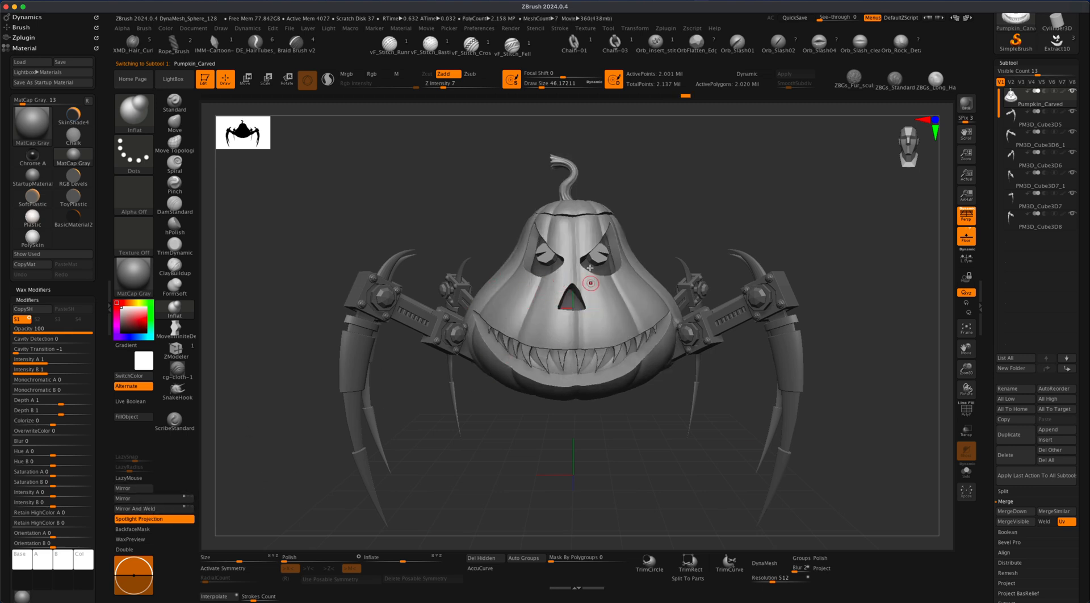
# - Swell the pumpkin's surface around the mirrored legs' struts with the Inflat brush at draw size about 51
pyautogui.moveTo(495, 452)
pyautogui.mouseDown()
pyautogui.moveTo(479, 451)
pyautogui.moveTo(479, 440)
pyautogui.moveTo(499, 448)
pyautogui.moveTo(513, 436)
pyautogui.moveTo(503, 477)
pyautogui.moveTo(469, 480)
pyautogui.moveTo(578, 452)
pyautogui.moveTo(564, 475)
pyautogui.moveTo(612, 445)
pyautogui.mouseUp()
pyautogui.moveTo(809, 354)
pyautogui.keyDown('alt'); pyautogui.mouseDown()
pyautogui.moveTo(785, 370)
pyautogui.moveTo(797, 386)
pyautogui.mouseUp(); pyautogui.keyUp('alt')
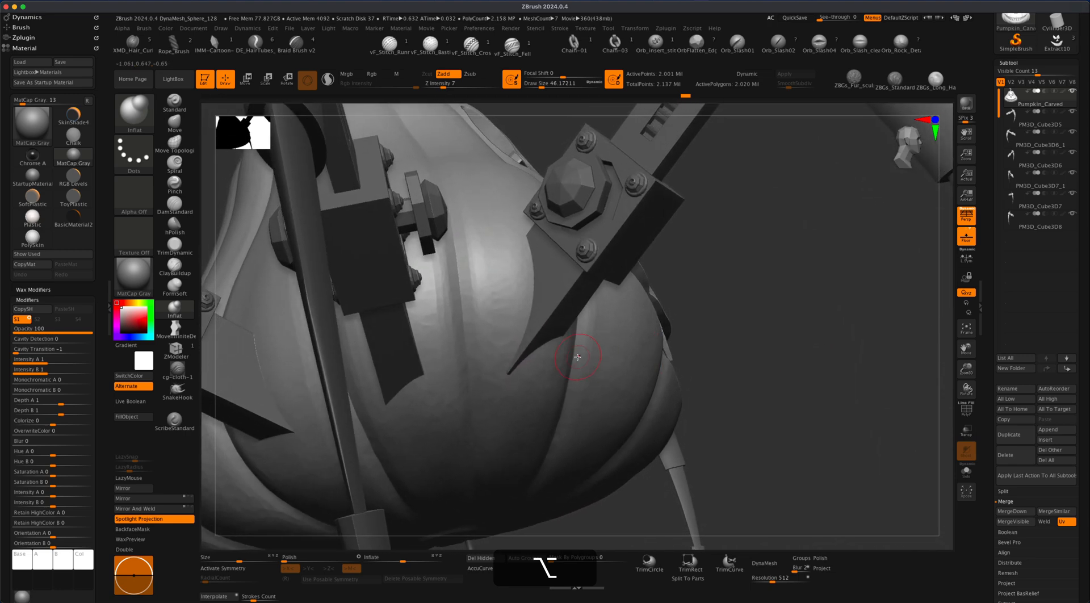
pyautogui.press('s')
pyautogui.moveTo(489, 395); pyautogui.dragTo(518, 364)
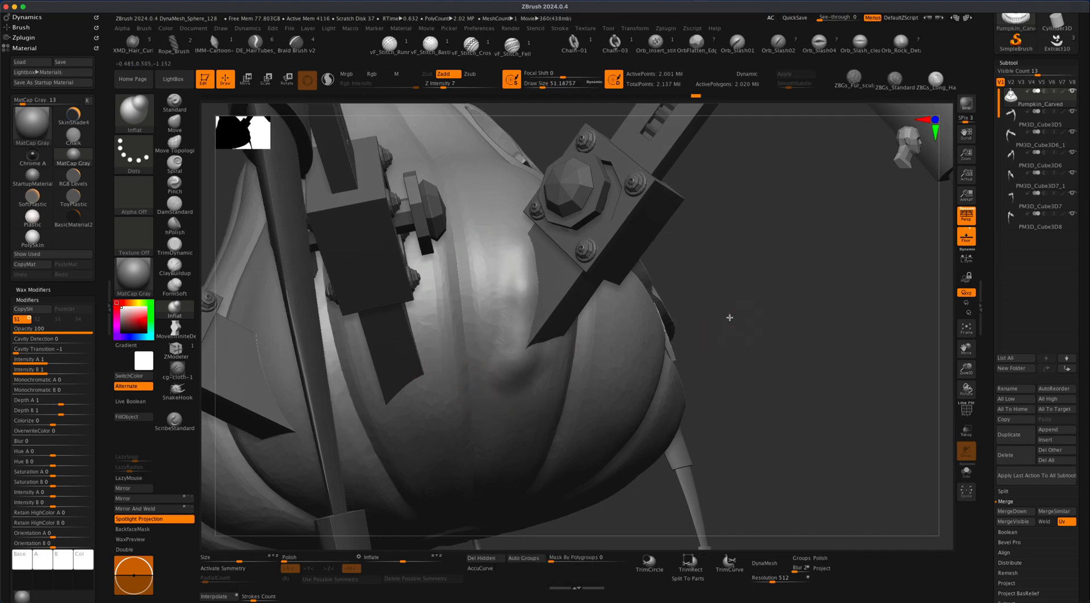
pyautogui.moveTo(736, 323); pyautogui.dragTo(561, 345)
pyautogui.moveTo(474, 185); pyautogui.dragTo(392, 170)
pyautogui.moveTo(363, 471)
pyautogui.mouseDown()
pyautogui.moveTo(518, 326)
pyautogui.moveTo(329, 473)
pyautogui.moveTo(511, 318)
pyautogui.moveTo(547, 236)
pyautogui.moveTo(540, 462)
pyautogui.moveTo(472, 453)
pyautogui.mouseUp()
pyautogui.moveTo(794, 238); pyautogui.dragTo(614, 428)
pyautogui.keyDown('alt'); pyautogui.moveTo(622, 481); pyautogui.dragTo(659, 97); pyautogui.keyUp('alt')
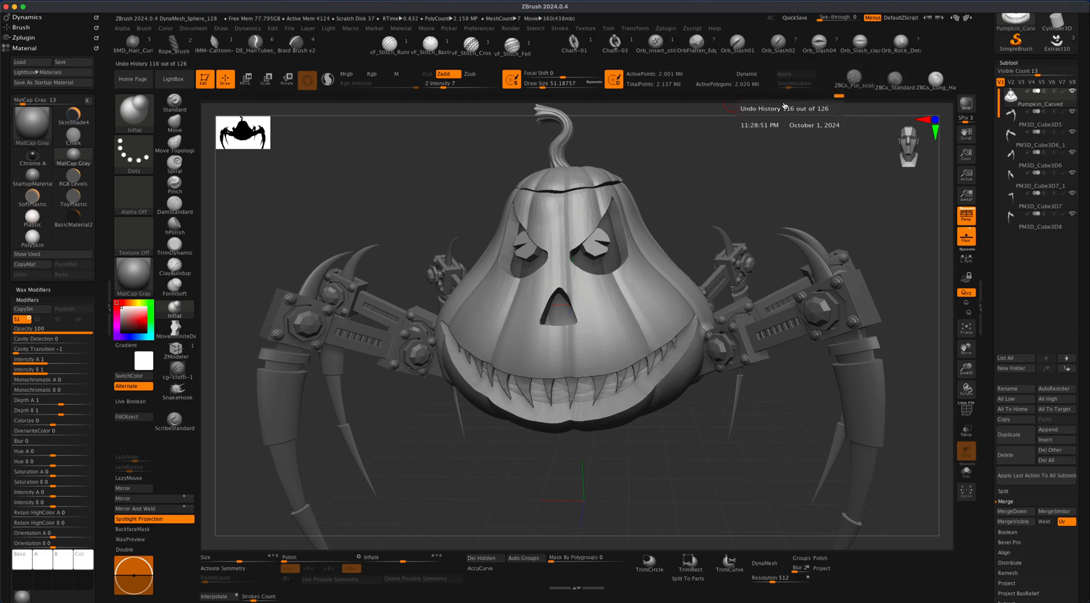
# - Cut a diagonal slash into the pumpkin's cheek between eye and mouth with the Orb_Slash01 brush, undoing the first trial slash
pyautogui.keyDown('alt'); pyautogui.moveTo(774, 160); pyautogui.dragTo(755, 113); pyautogui.keyUp('alt')
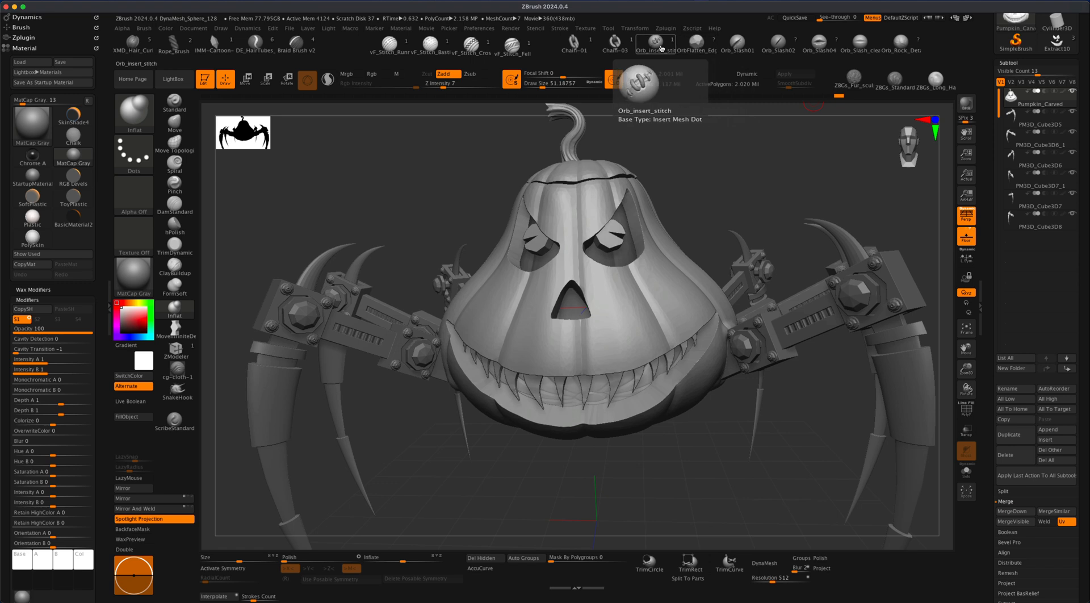
pyautogui.click(739, 42)
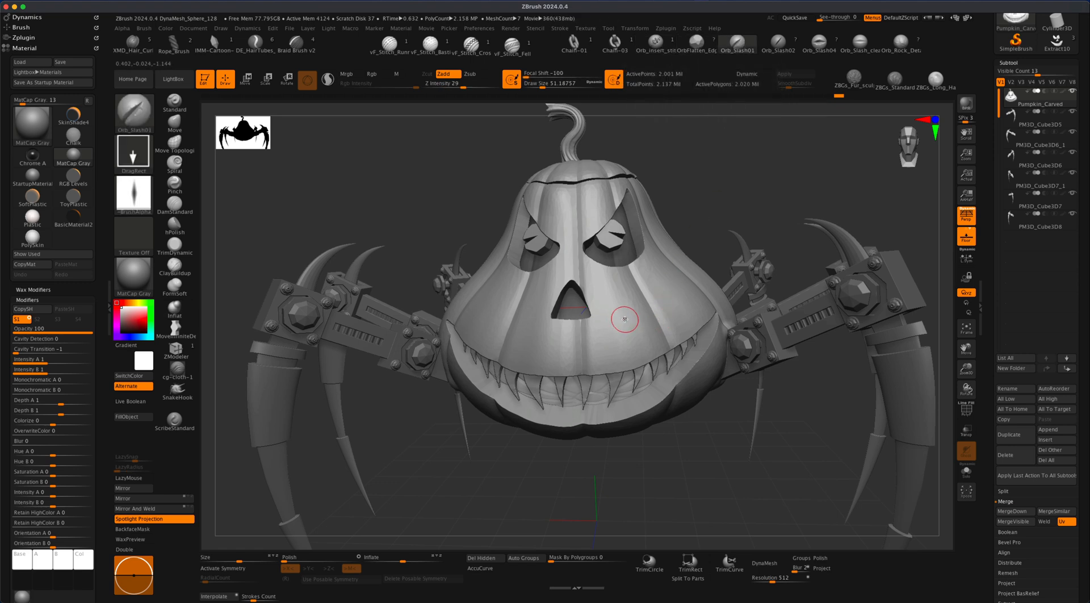
pyautogui.moveTo(601, 364); pyautogui.dragTo(592, 379)
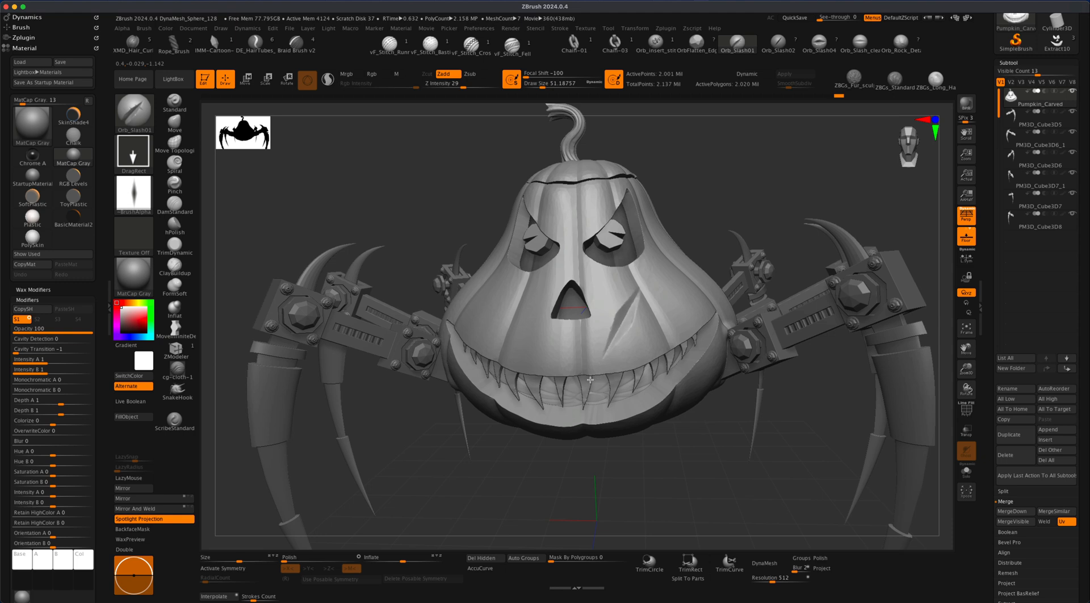
pyautogui.press('super+z')
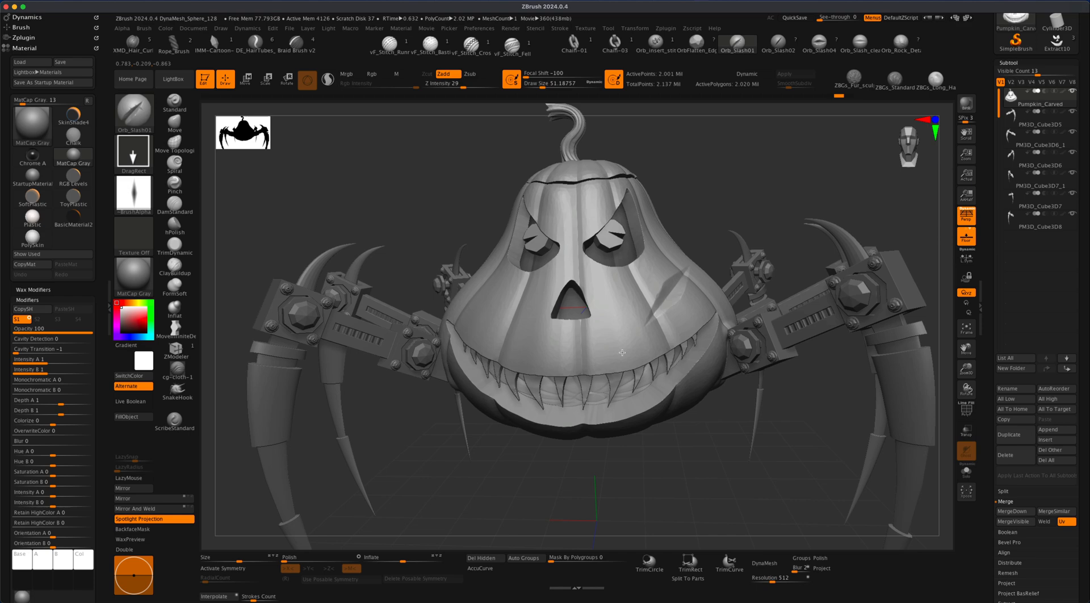
pyautogui.moveTo(734, 442); pyautogui.dragTo(675, 321)
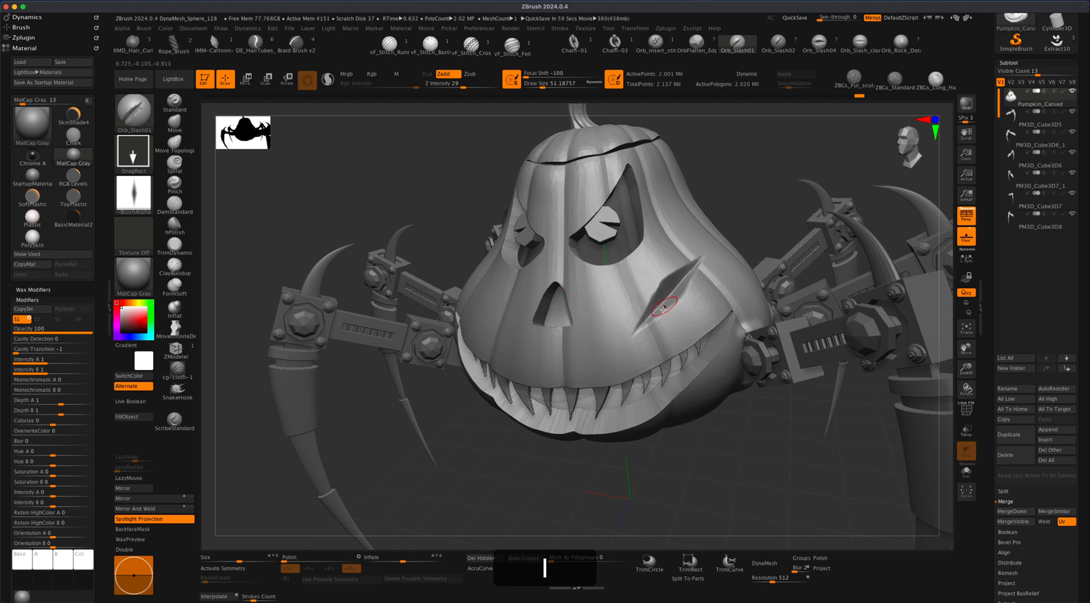
pyautogui.moveTo(750, 438)
pyautogui.keyDown('shift'); pyautogui.mouseDown()
pyautogui.moveTo(766, 411)
pyautogui.moveTo(810, 428)
pyautogui.moveTo(735, 440)
pyautogui.moveTo(761, 433)
pyautogui.moveTo(749, 444)
pyautogui.mouseUp(); pyautogui.keyUp('shift')
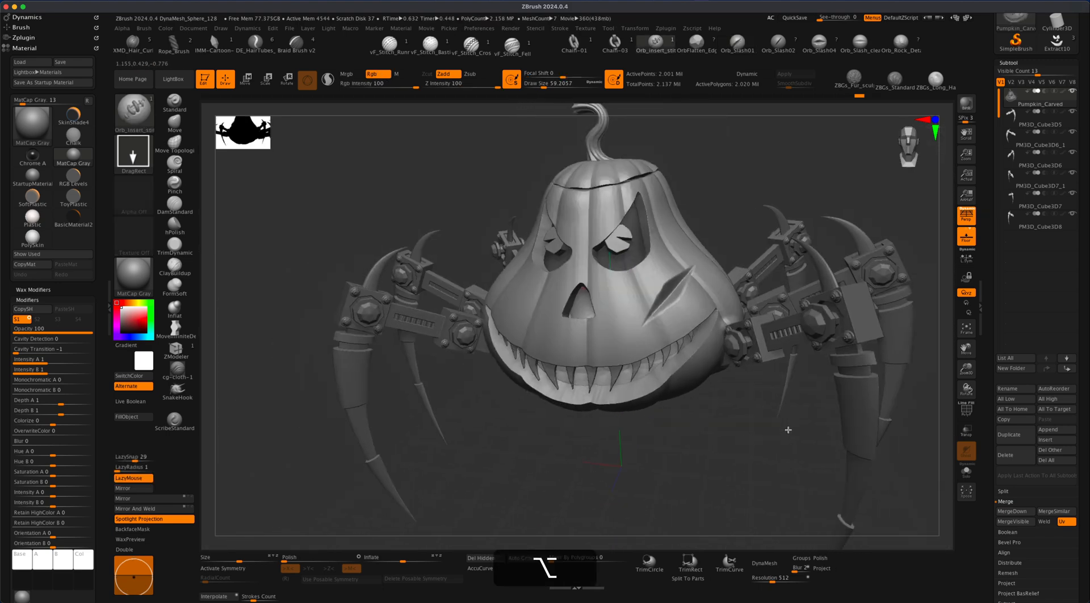
# - Try placing stitches across the cheek slash with the Orb_insert_stitch brush at draw size about 59, undoing the attempts
pyautogui.keyDown('alt'); pyautogui.moveTo(698, 422); pyautogui.dragTo(677, 387); pyautogui.keyUp('alt')
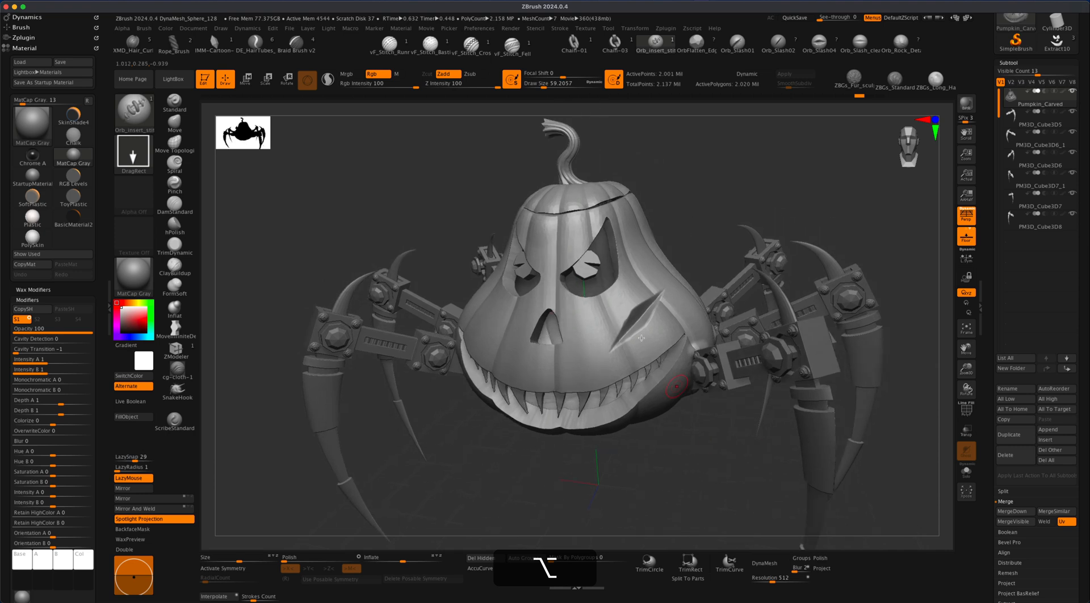
pyautogui.keyDown('alt'); pyautogui.moveTo(702, 445); pyautogui.dragTo(684, 466); pyautogui.keyUp('alt')
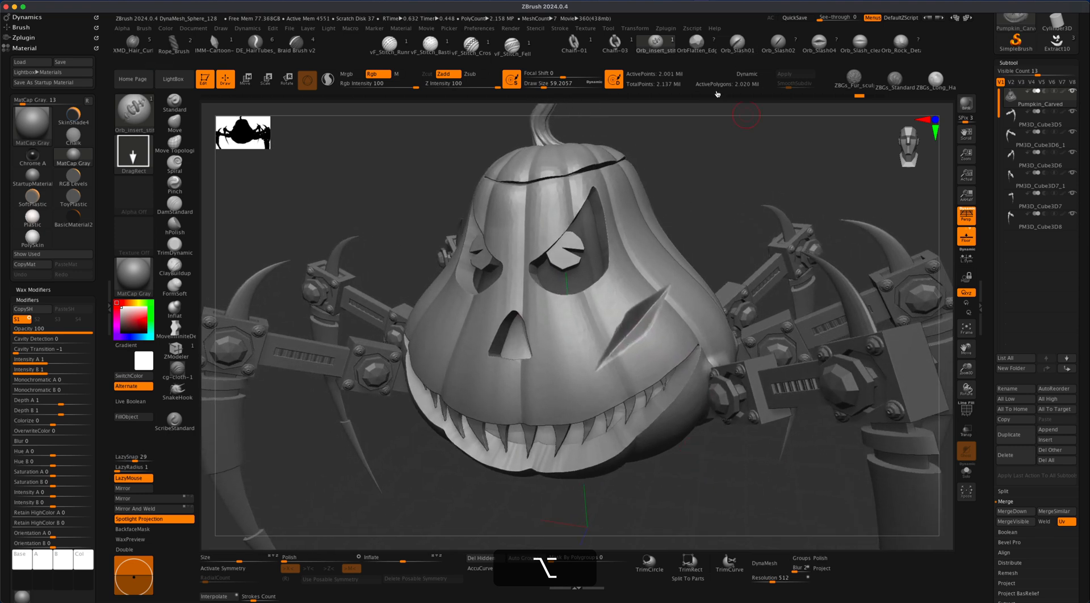
pyautogui.keyDown('alt'); pyautogui.moveTo(726, 162); pyautogui.dragTo(724, 169); pyautogui.keyUp('alt')
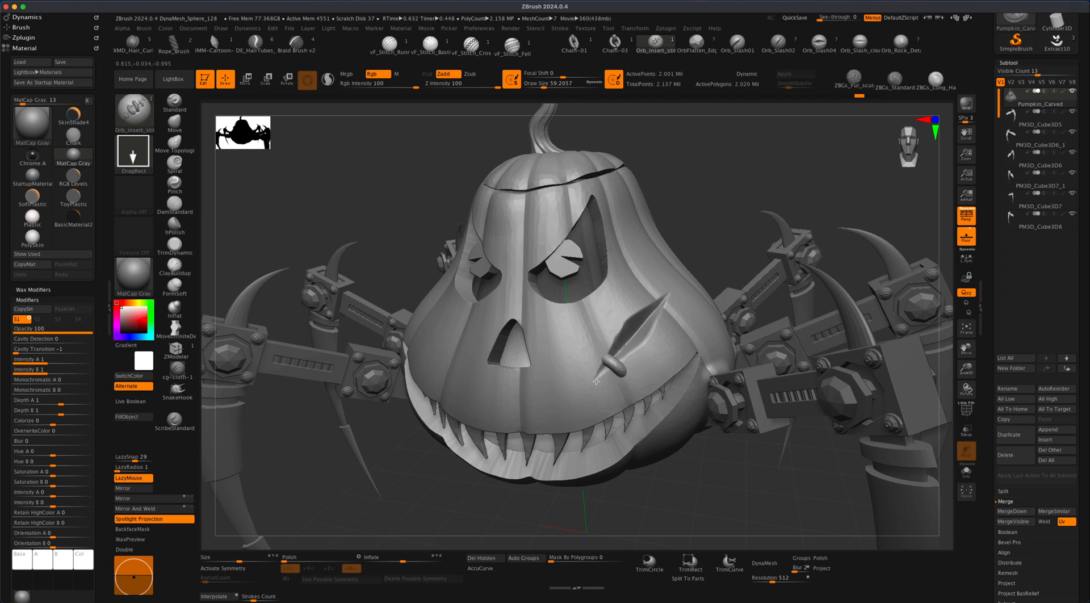
pyautogui.press('super+z')
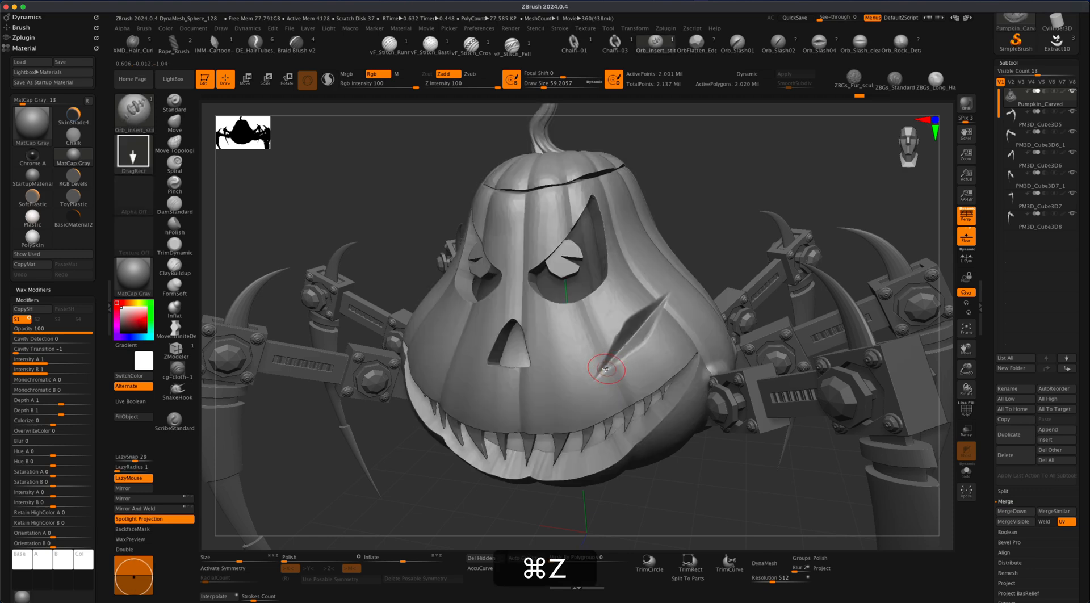
pyautogui.moveTo(602, 376); pyautogui.dragTo(617, 359)
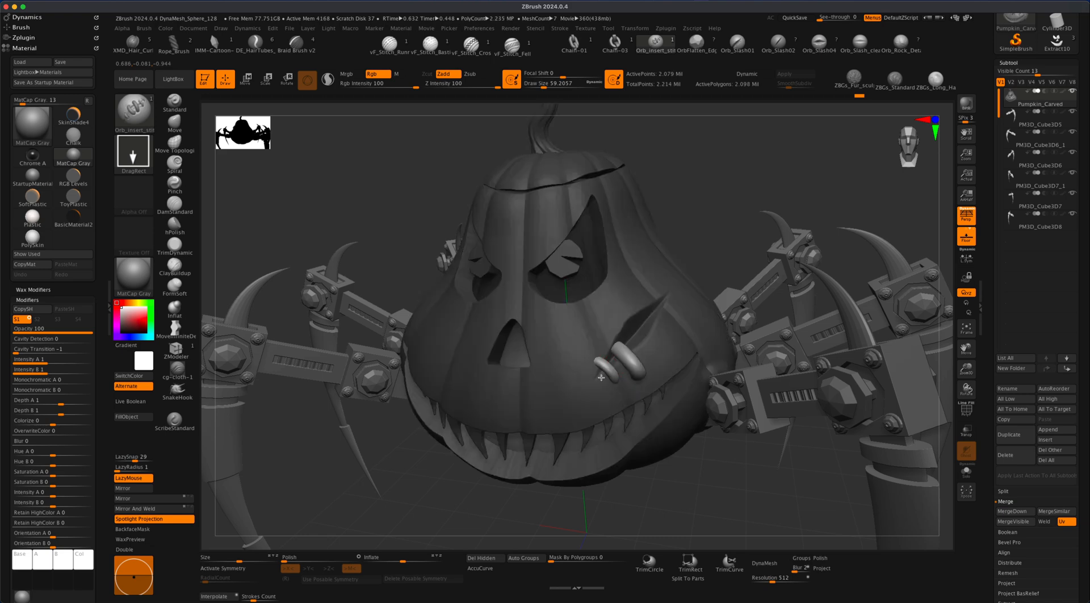
pyautogui.press('super+z')
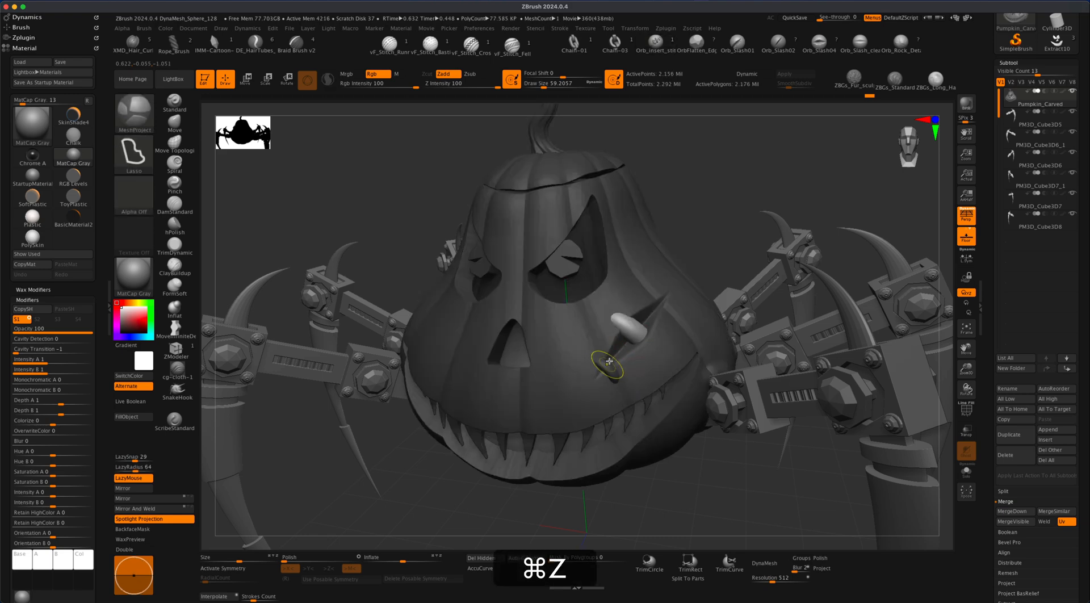
pyautogui.press('super+z')
pyautogui.moveTo(612, 353); pyautogui.dragTo(655, 312)
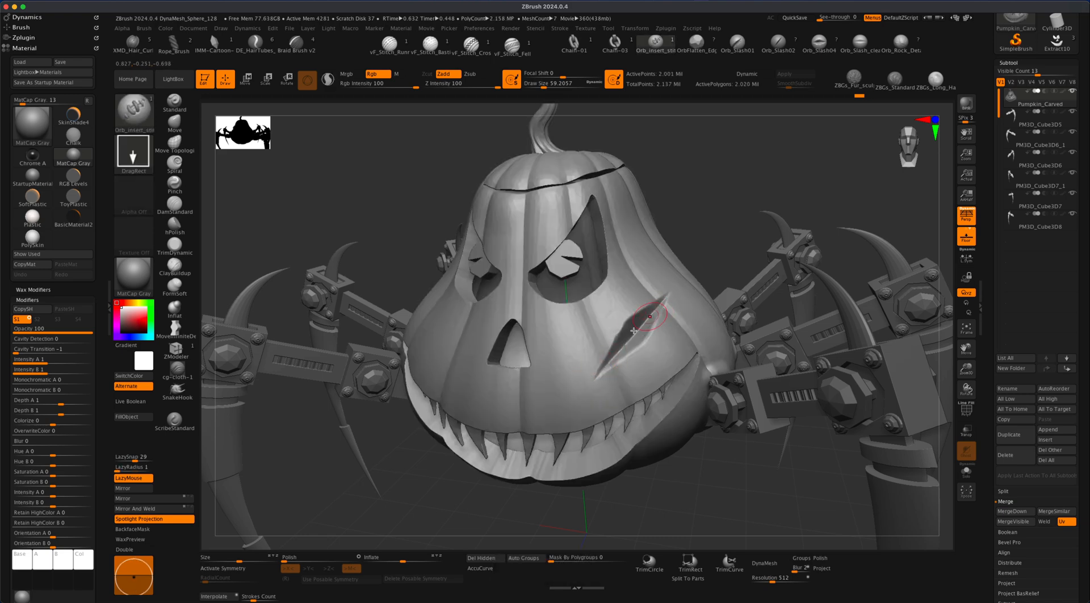
# - Run a row of stitches along the cheek slash with the vF_Stitch_Fell brush at draw size about 12, undoing the oversized trial row
pyautogui.moveTo(514, 49)
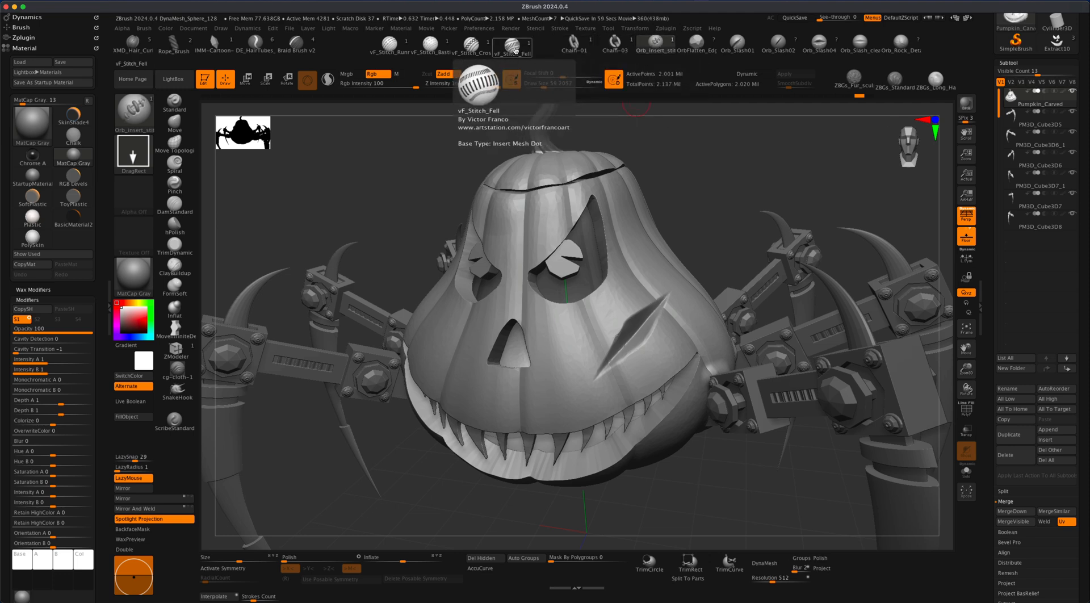
pyautogui.click(514, 49)
pyautogui.press('s')
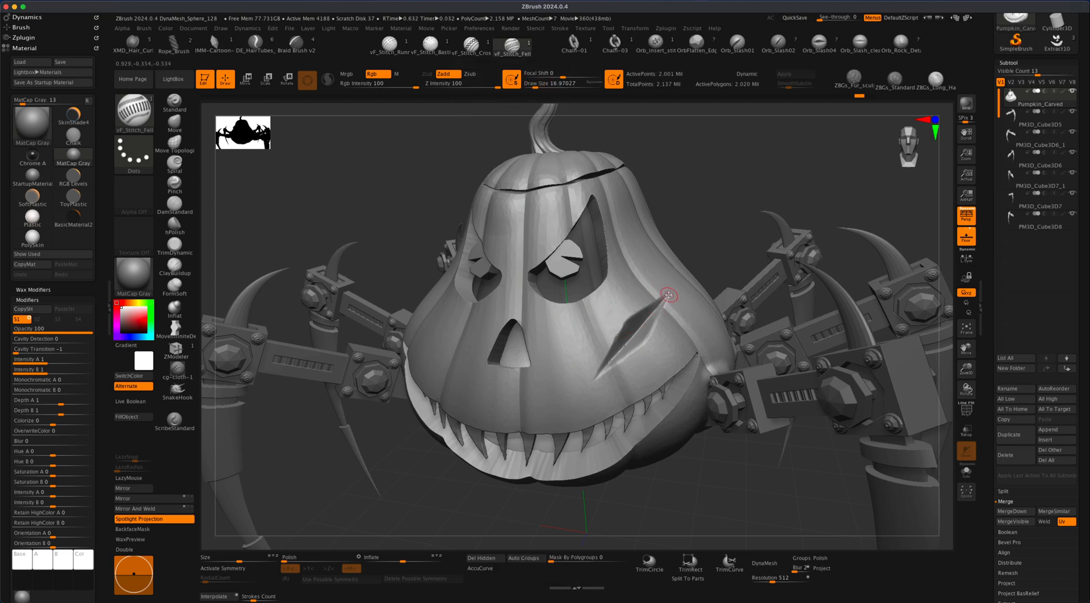
pyautogui.moveTo(596, 375); pyautogui.dragTo(597, 377)
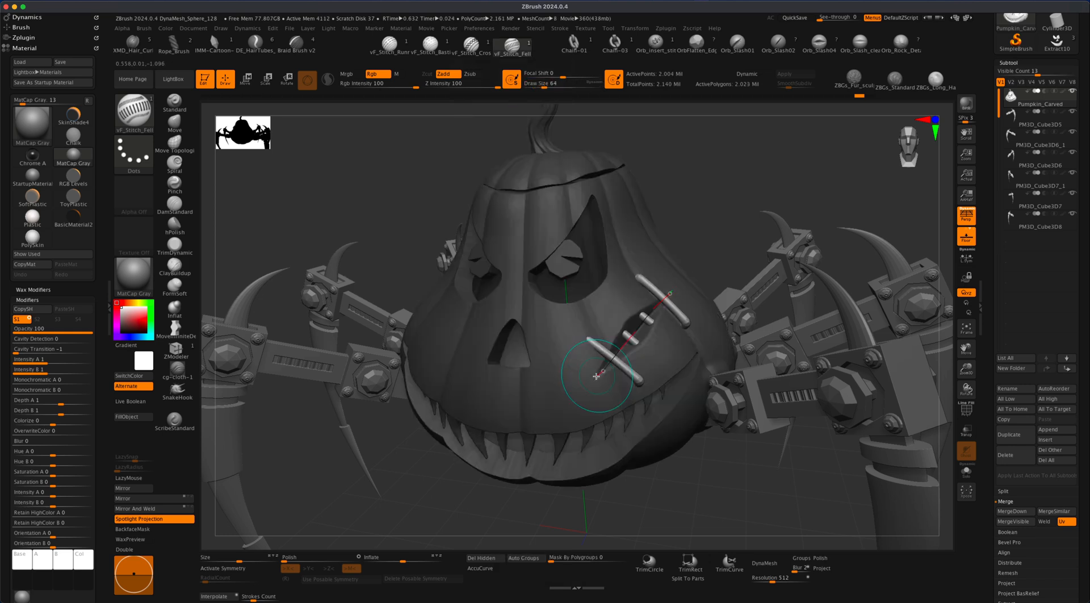
pyautogui.moveTo(703, 247); pyautogui.dragTo(715, 254)
pyautogui.moveTo(706, 252)
pyautogui.mouseDown()
pyautogui.moveTo(694, 236)
pyautogui.moveTo(701, 243)
pyautogui.mouseUp()
pyautogui.press('super+z')
pyautogui.press('super+s')
pyautogui.moveTo(669, 293); pyautogui.dragTo(652, 318)
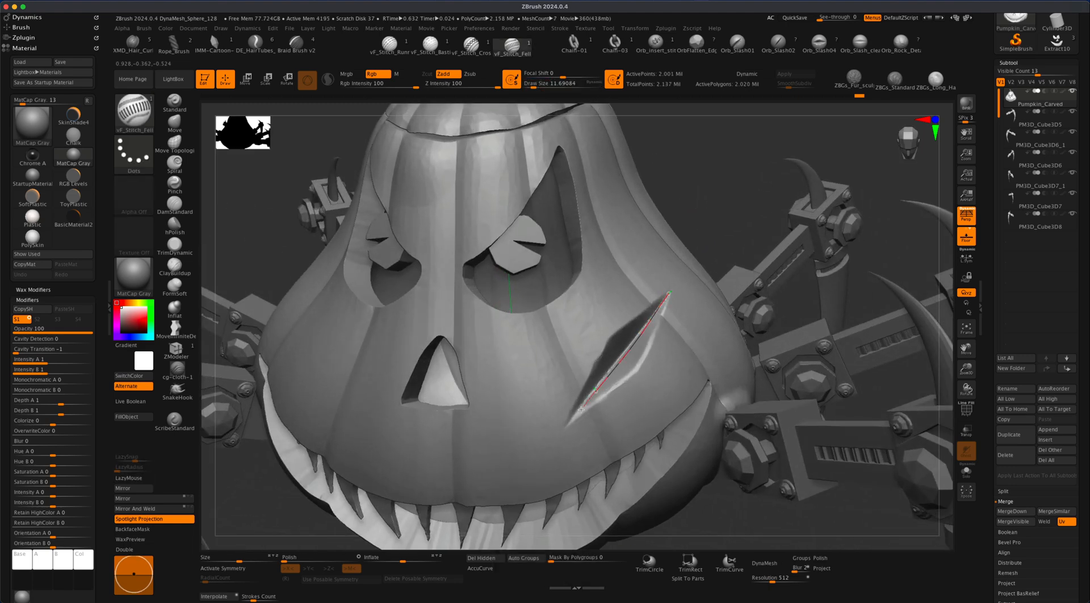
pyautogui.moveTo(565, 426); pyautogui.dragTo(566, 426)
pyautogui.moveTo(715, 228)
pyautogui.mouseDown()
pyautogui.moveTo(705, 182)
pyautogui.moveTo(721, 217)
pyautogui.mouseUp()
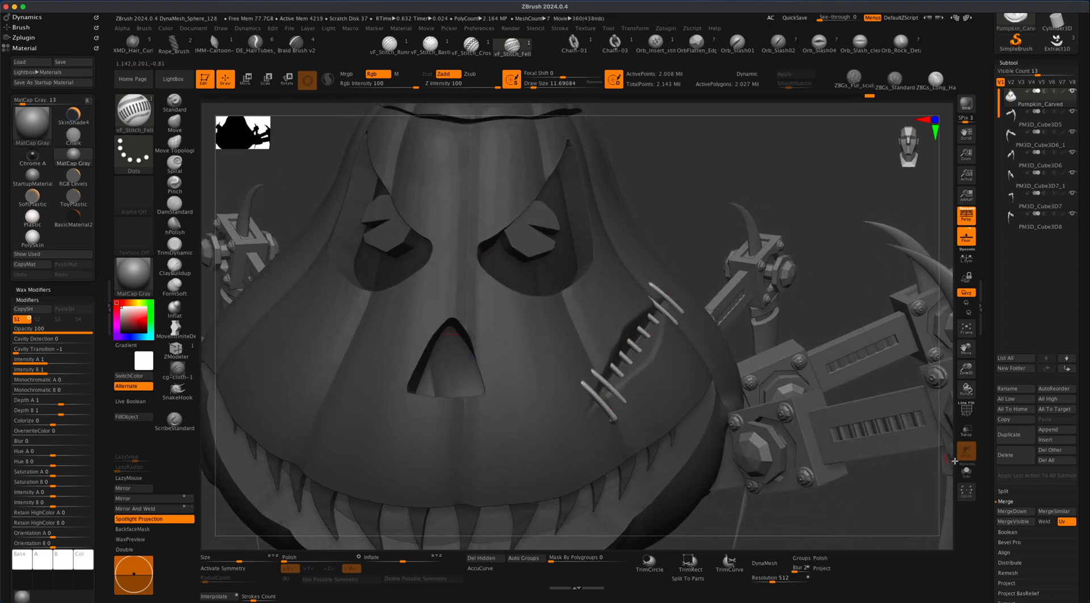
# - Split the unmasked stitches off the carved pumpkin into their own subtool and make that subtool active
pyautogui.click(1003, 491)
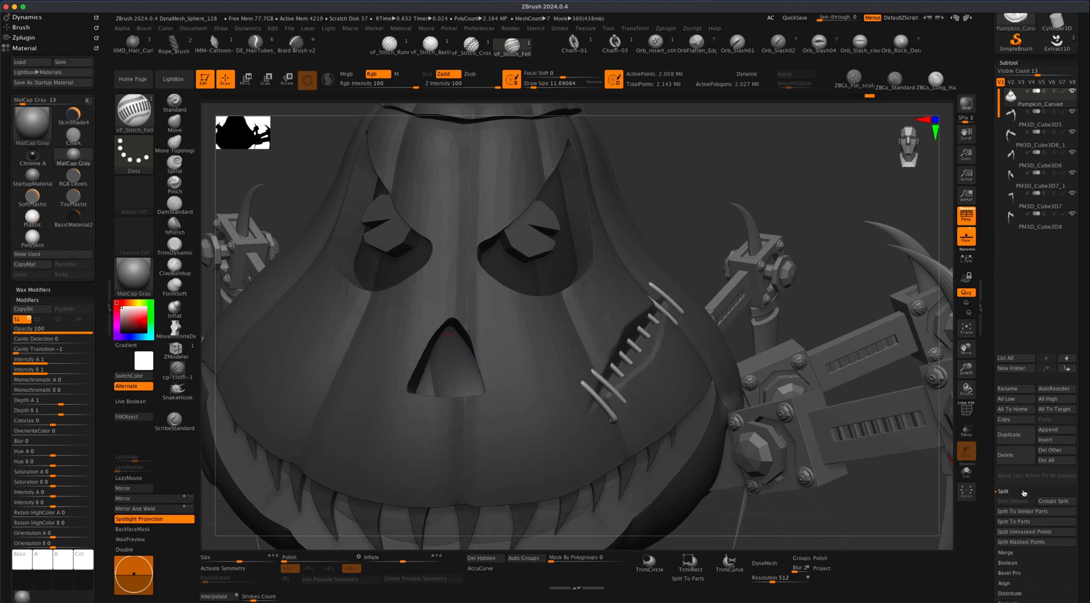
pyautogui.click(1015, 532)
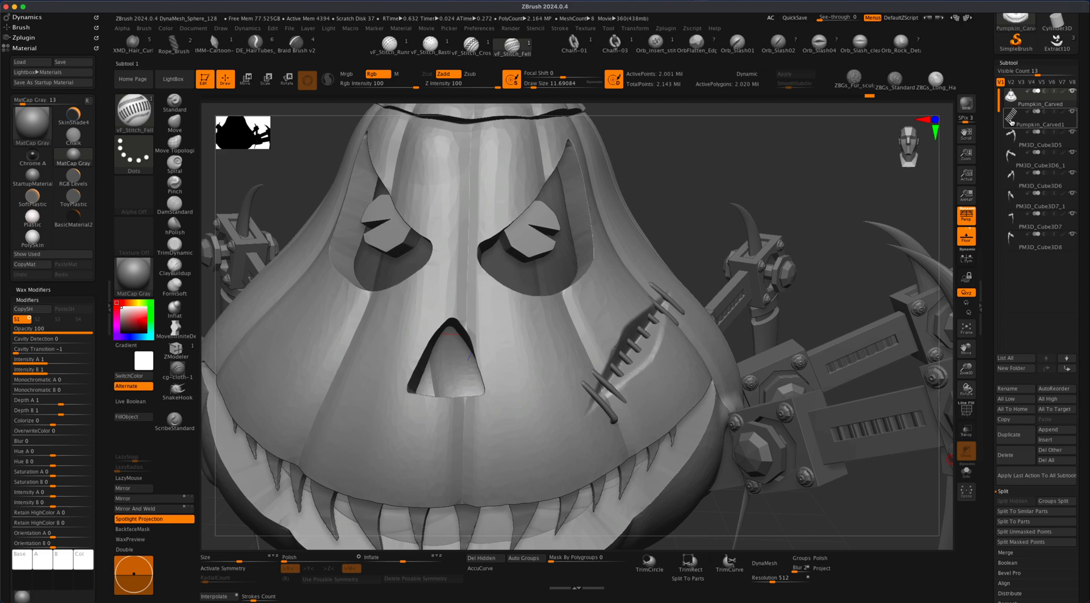
pyautogui.keyDown('alt'); pyautogui.click(681, 319); pyautogui.keyUp('alt')
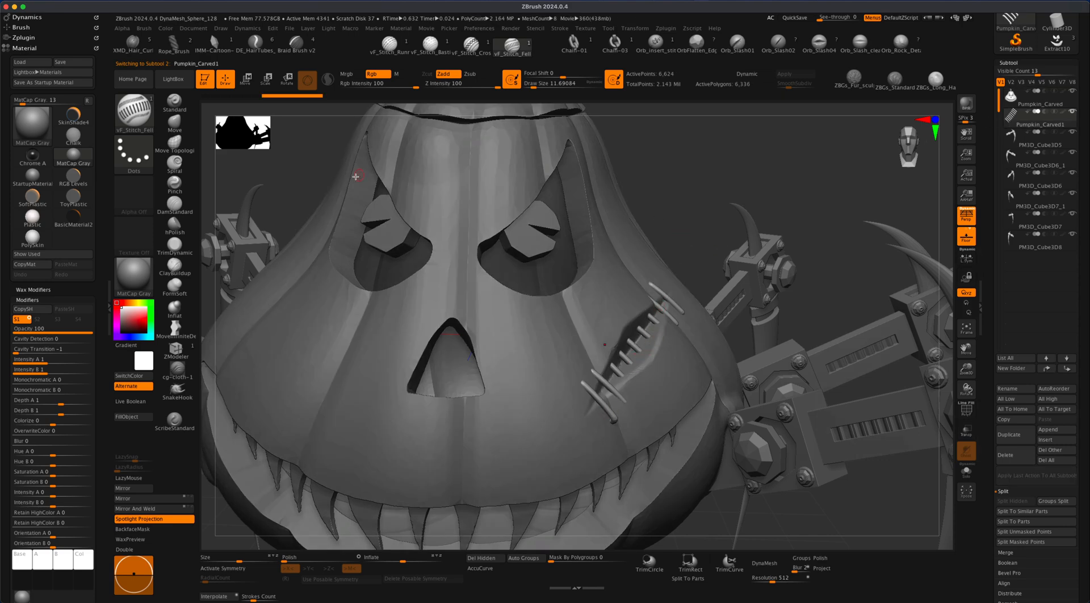
# - Reshape the stitch row to follow the cheek slash with the Move brush at draw size about 256
pyautogui.click(176, 123)
pyautogui.press('s')
pyautogui.press('s')
pyautogui.click(669, 190)
pyautogui.moveTo(715, 187); pyautogui.dragTo(677, 189)
pyautogui.moveTo(686, 228)
pyautogui.mouseDown()
pyautogui.moveTo(691, 187)
pyautogui.moveTo(658, 320)
pyautogui.moveTo(644, 323)
pyautogui.moveTo(661, 304)
pyautogui.moveTo(691, 304)
pyautogui.moveTo(630, 292)
pyautogui.moveTo(681, 335)
pyautogui.mouseUp()
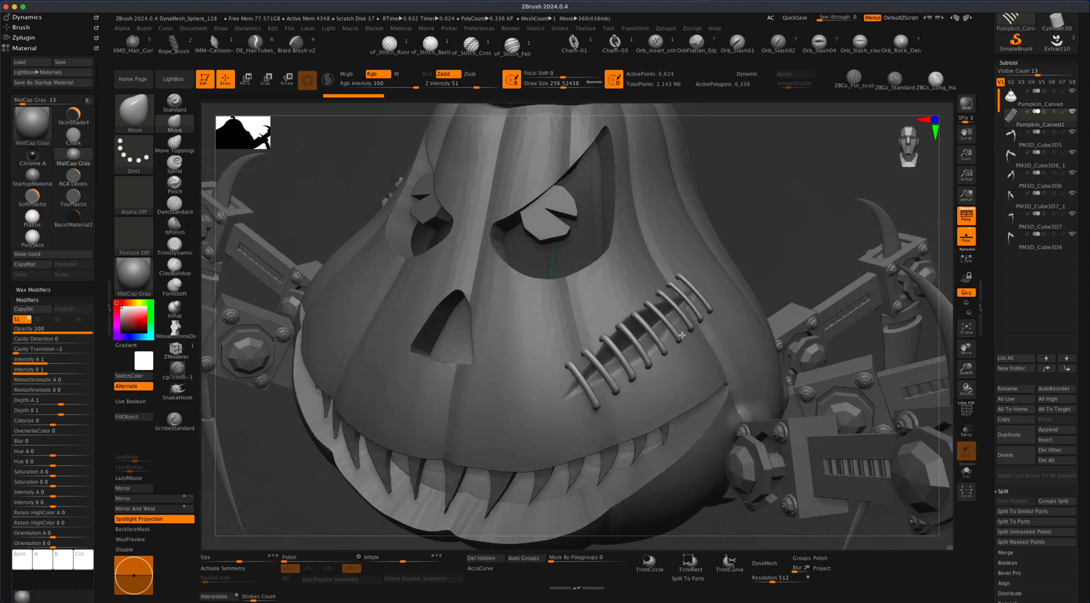
pyautogui.moveTo(682, 335); pyautogui.dragTo(683, 333, button='right')
pyautogui.moveTo(630, 348); pyautogui.dragTo(635, 355)
pyautogui.moveTo(712, 289)
pyautogui.mouseDown(button='right')
pyautogui.moveTo(736, 275)
pyautogui.moveTo(697, 290)
pyautogui.mouseUp(button='right')
pyautogui.moveTo(652, 305); pyautogui.dragTo(647, 307)
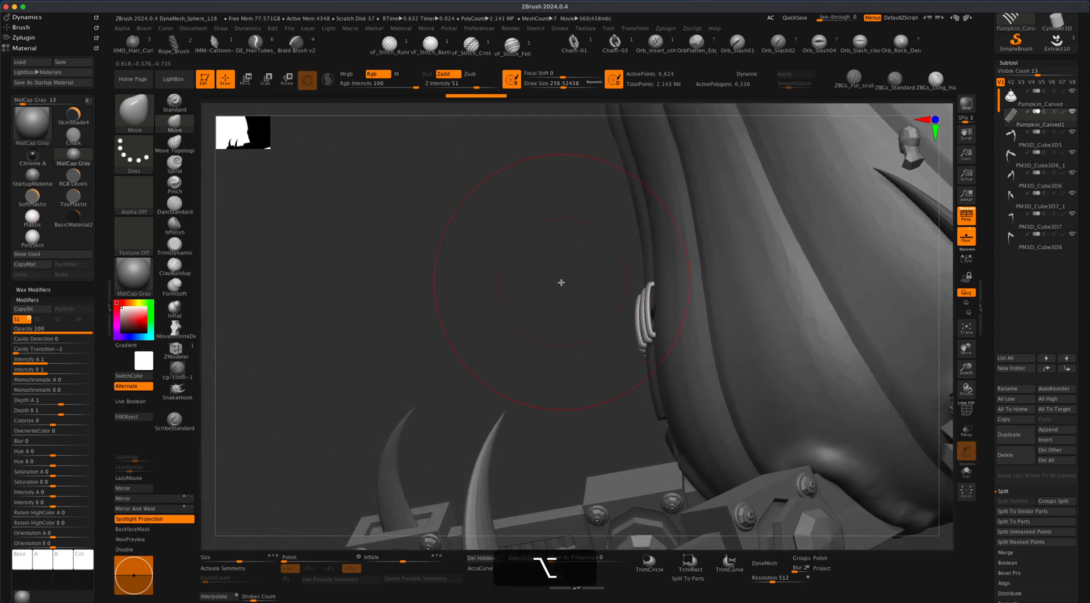
# - Refine how the stitches sit against the cheek, checking from the side, with the Move brush at draw size about 65
pyautogui.keyDown('alt'); pyautogui.moveTo(561, 282); pyautogui.dragTo(554, 331, button='right'); pyautogui.keyUp('alt')
pyautogui.press('s')
pyautogui.moveTo(537, 318); pyautogui.dragTo(528, 318)
pyautogui.moveTo(506, 268)
pyautogui.mouseDown(button='right')
pyautogui.moveTo(535, 355)
pyautogui.moveTo(893, 403)
pyautogui.moveTo(723, 467)
pyautogui.mouseUp(button='right')
pyautogui.moveTo(562, 419); pyautogui.dragTo(559, 414)
pyautogui.moveTo(568, 423)
pyautogui.mouseDown(button='right')
pyautogui.moveTo(612, 452)
pyautogui.moveTo(594, 423)
pyautogui.mouseUp(button='right')
pyautogui.moveTo(515, 422); pyautogui.dragTo(511, 418)
pyautogui.moveTo(681, 340); pyautogui.dragTo(806, 431, button='right')
# - Show the polyframe on the stitches subtool and auto-group it so every stitch has its own polygroup
pyautogui.keyDown('alt'); pyautogui.click(592, 369); pyautogui.keyUp('alt')
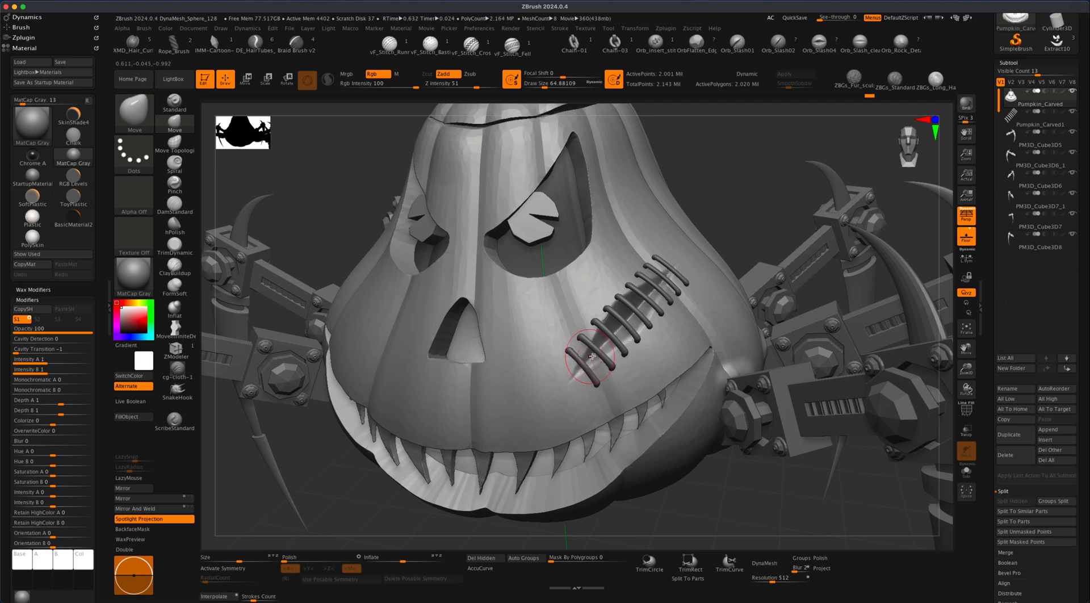
pyautogui.click(1010, 120)
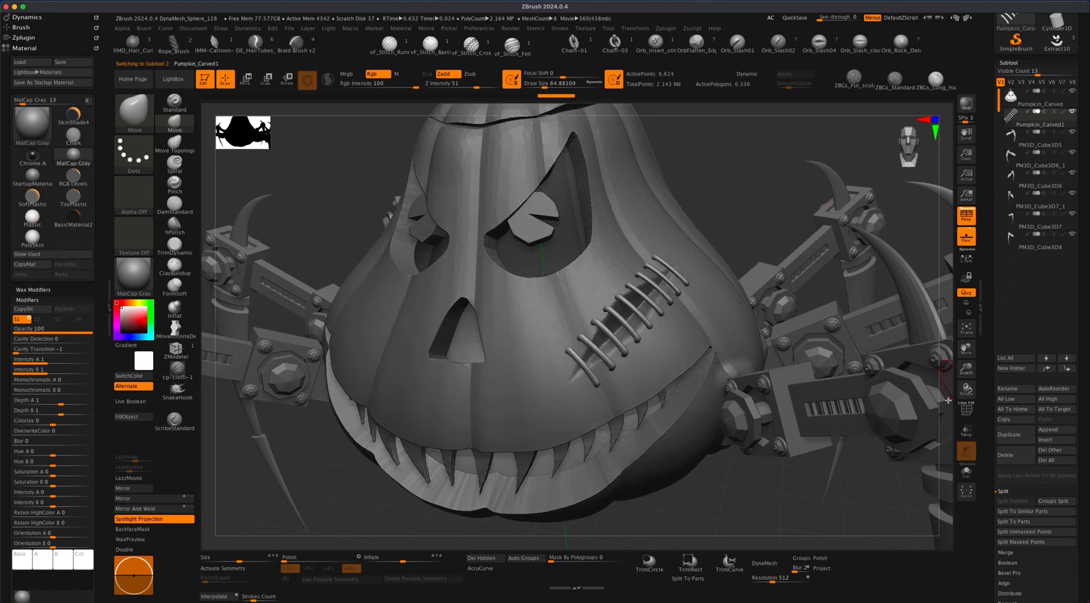
pyautogui.click(966, 409)
pyautogui.click(521, 559)
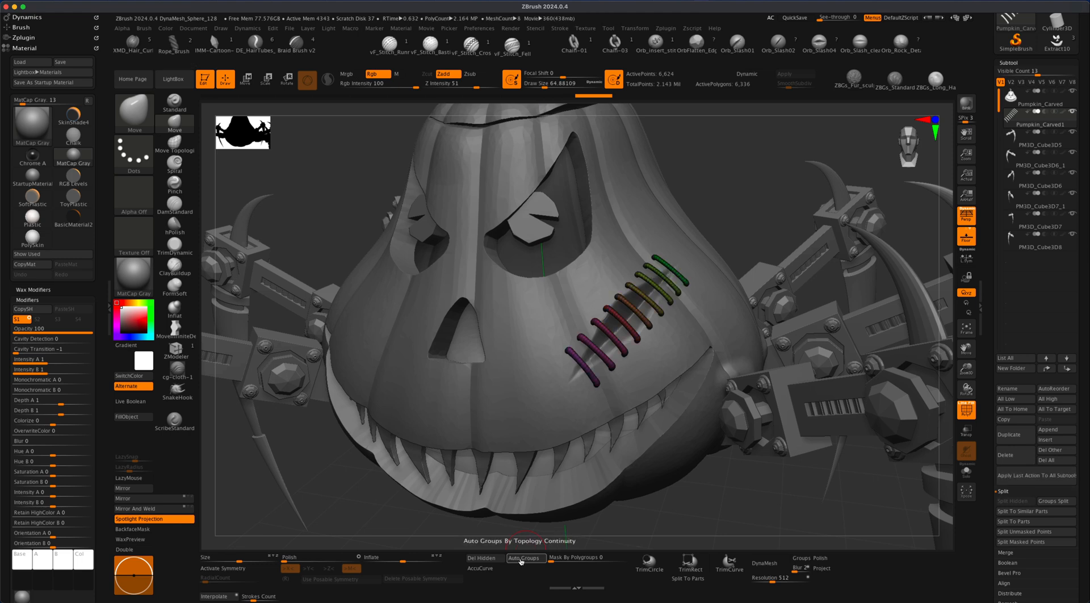
# - Set Mask By Polygroups to 100 and reposition individual stitches with the Move brush at draw size about 128, undoing the first trial move
pyautogui.press('s')
pyautogui.moveTo(662, 511); pyautogui.dragTo(671, 511)
pyautogui.moveTo(561, 559); pyautogui.dragTo(626, 559)
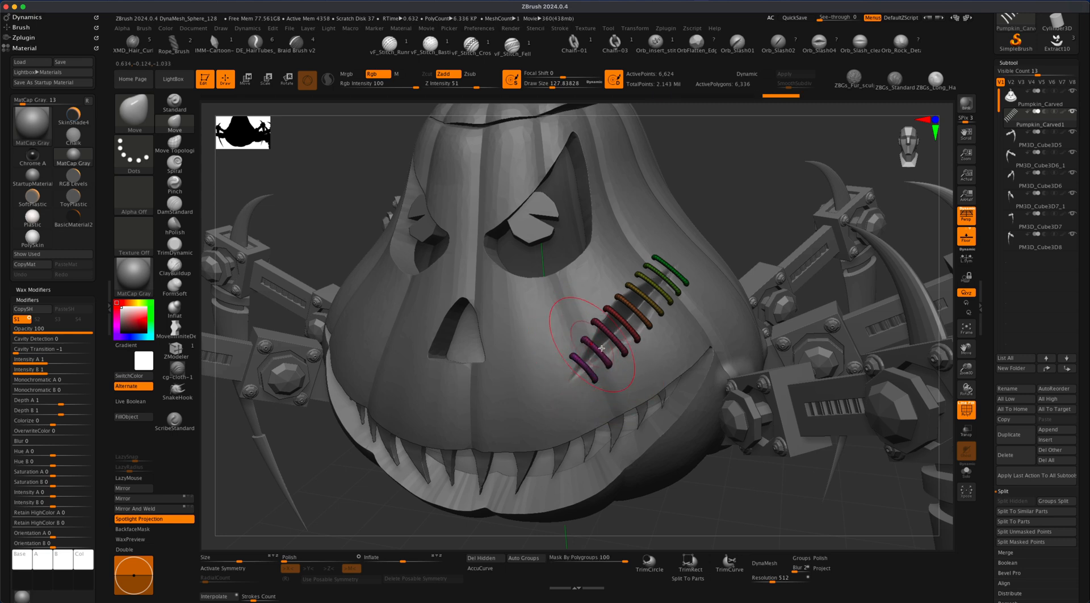
pyautogui.click(597, 326)
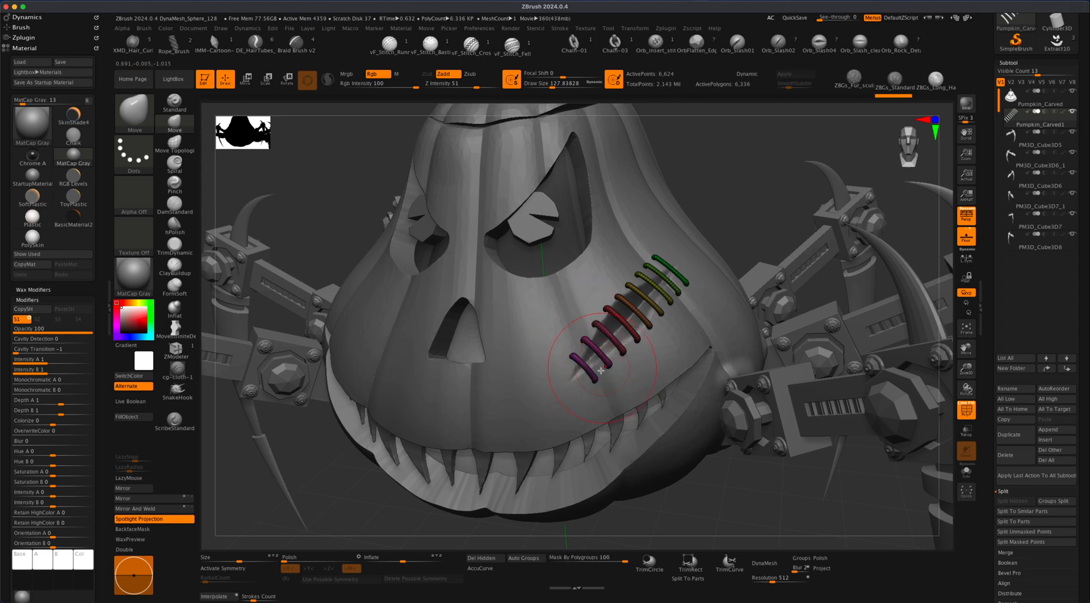
pyautogui.hotkey('ctrl', 'z')
pyautogui.moveTo(570, 359); pyautogui.dragTo(582, 336)
pyautogui.moveTo(763, 221)
pyautogui.mouseDown()
pyautogui.moveTo(757, 240)
pyautogui.moveTo(732, 248)
pyautogui.mouseUp()
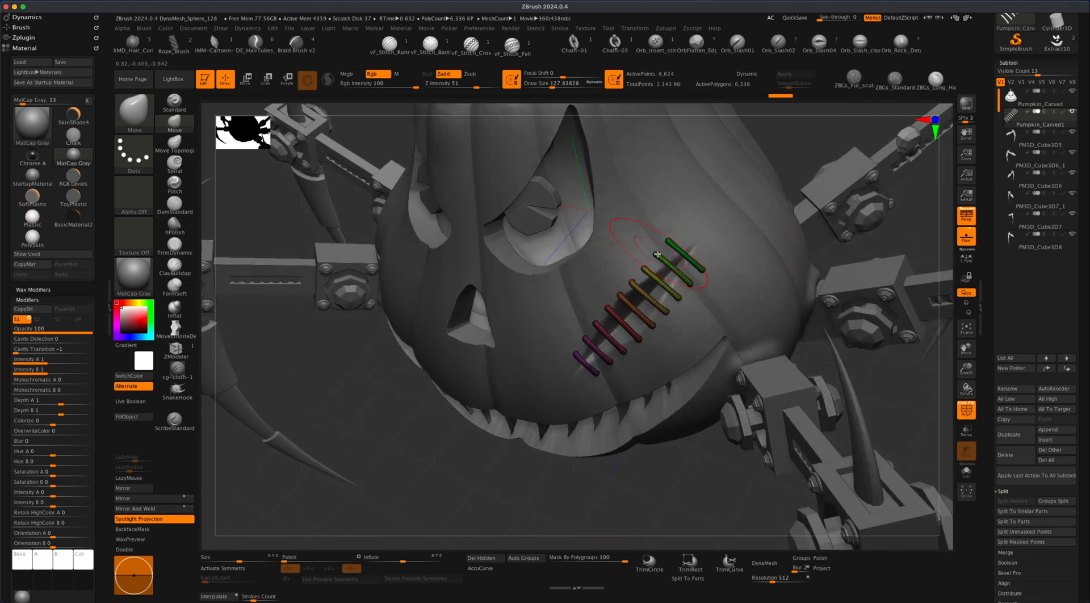
pyautogui.moveTo(666, 265)
pyautogui.mouseDown()
pyautogui.moveTo(691, 283)
pyautogui.moveTo(669, 242)
pyautogui.moveTo(690, 263)
pyautogui.mouseUp()
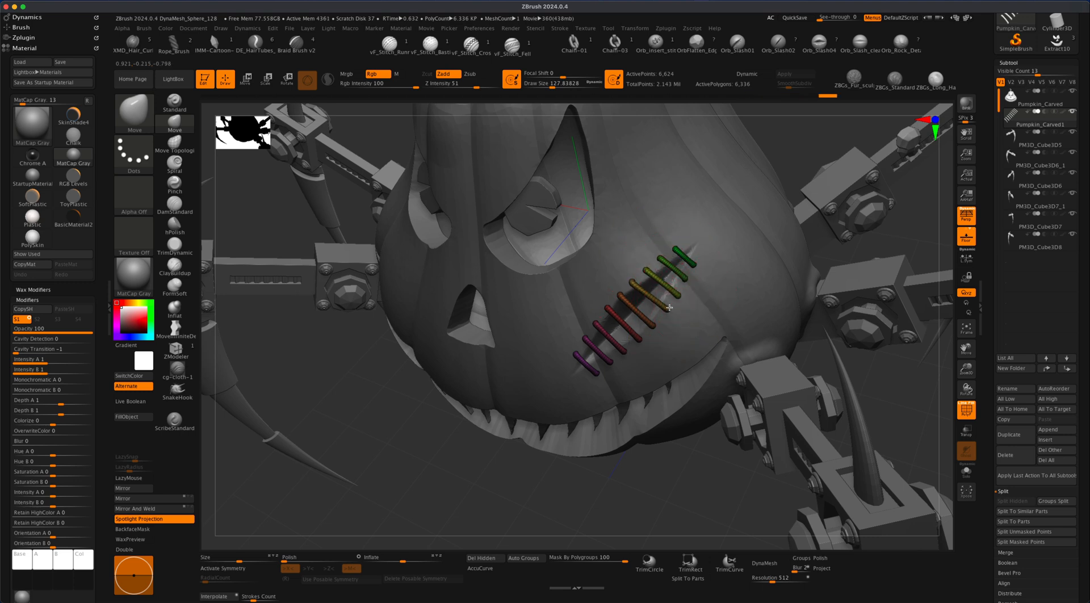
pyautogui.moveTo(637, 353); pyautogui.dragTo(633, 358)
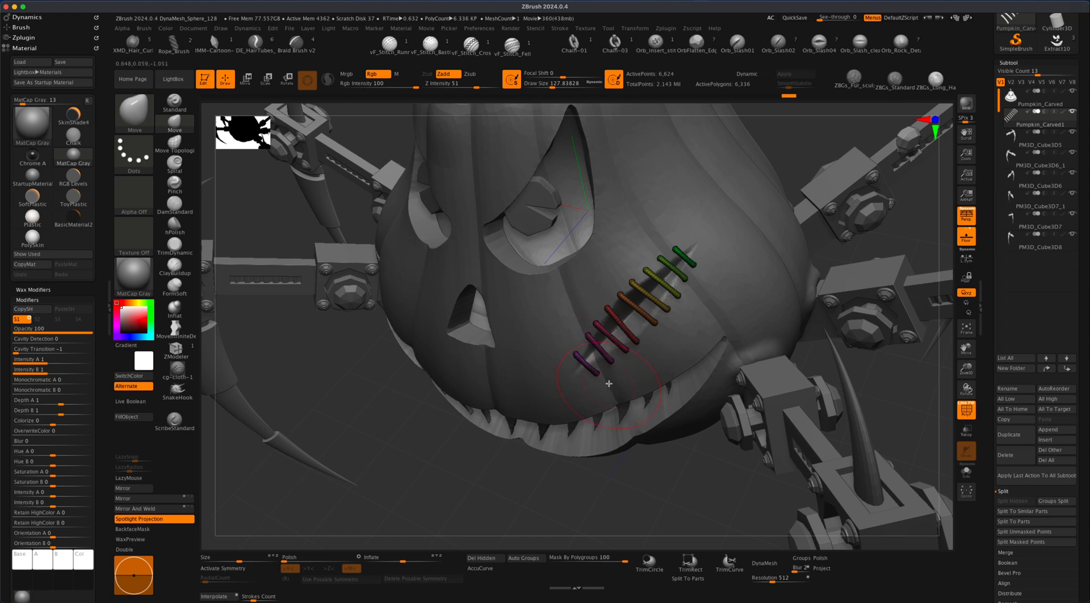
pyautogui.moveTo(708, 448); pyautogui.dragTo(691, 423)
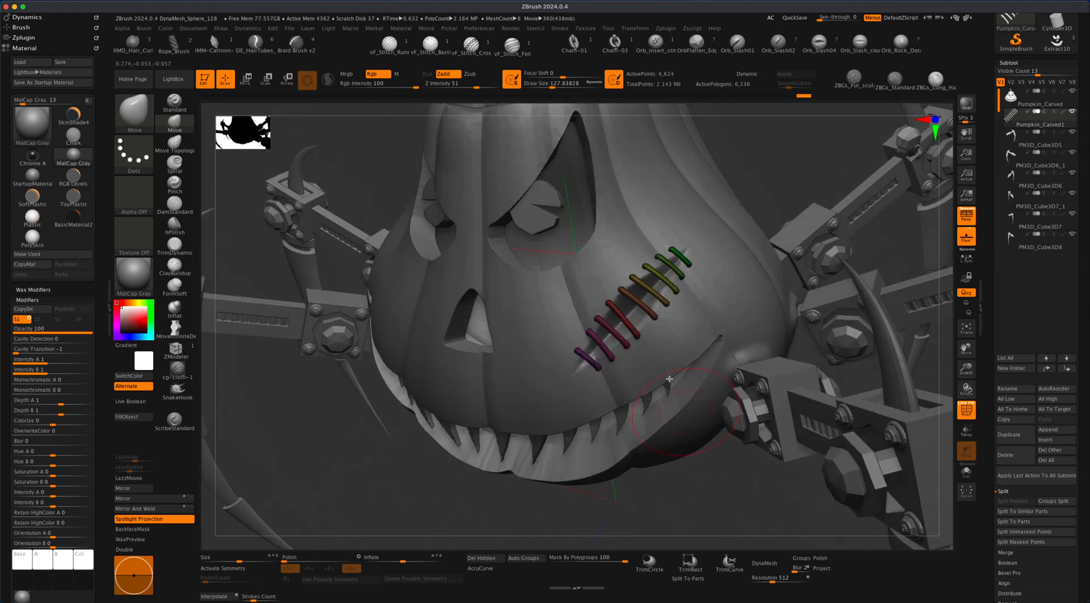
pyautogui.moveTo(623, 291); pyautogui.dragTo(642, 269)
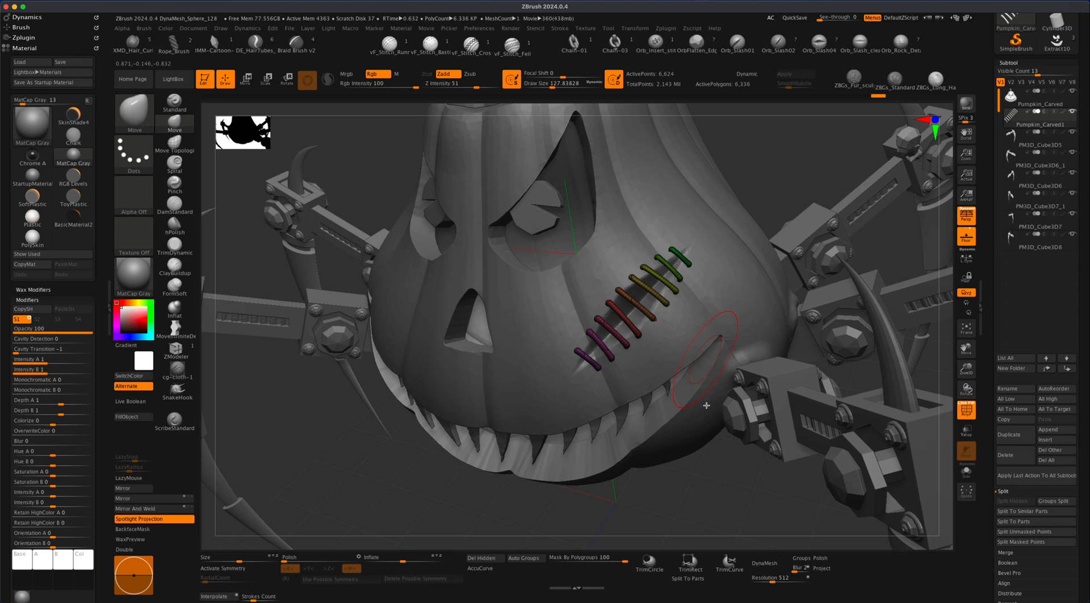
# - Turn off the polyframe display on the stitches and bring the whole pumpkin spider into view
pyautogui.keyDown('alt'); pyautogui.moveTo(713, 499); pyautogui.dragTo(926, 428); pyautogui.keyUp('alt')
pyautogui.click(965, 411)
pyautogui.keyDown('alt'); pyautogui.moveTo(725, 491); pyautogui.dragTo(654, 474); pyautogui.keyUp('alt')
pyautogui.moveTo(846, 436); pyautogui.dragTo(886, 421)
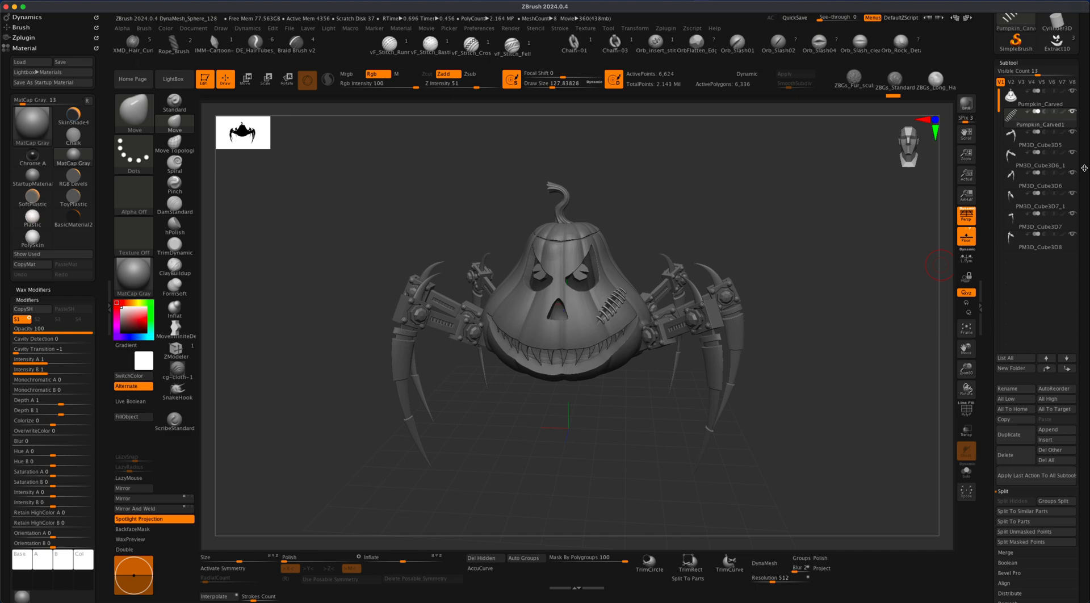
# - Examine the whole pumpkin spider from the front and slightly from each side, including its legs and stitched cheek
pyautogui.moveTo(1085, 168); pyautogui.dragTo(1082, 305)
pyautogui.keyDown('alt'); pyautogui.moveTo(817, 296); pyautogui.dragTo(799, 365); pyautogui.keyUp('alt')
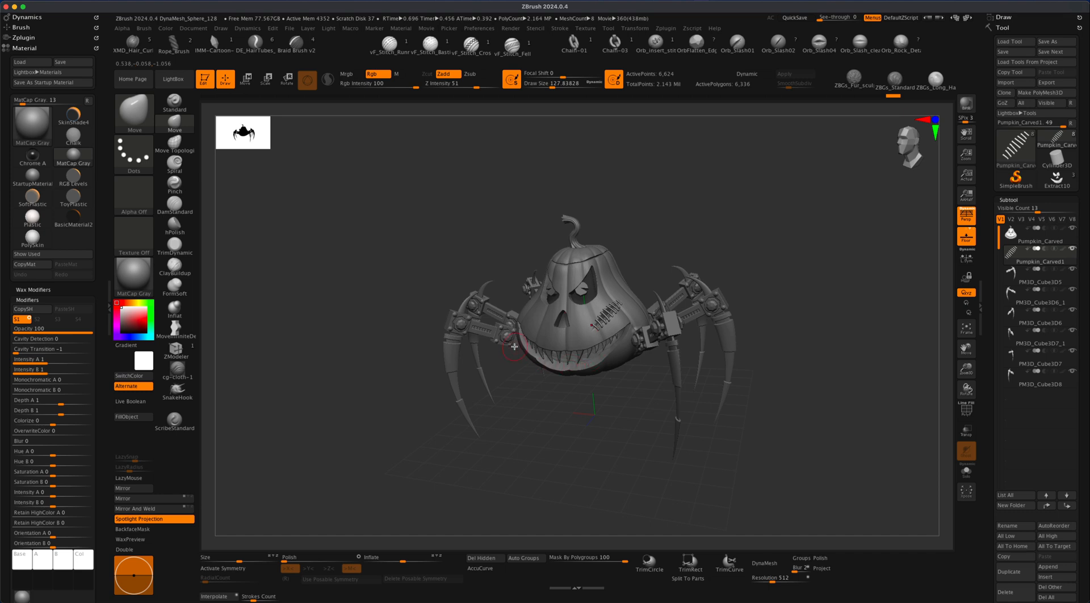
pyautogui.moveTo(625, 390); pyautogui.dragTo(631, 422)
pyautogui.moveTo(702, 235); pyautogui.dragTo(652, 238)
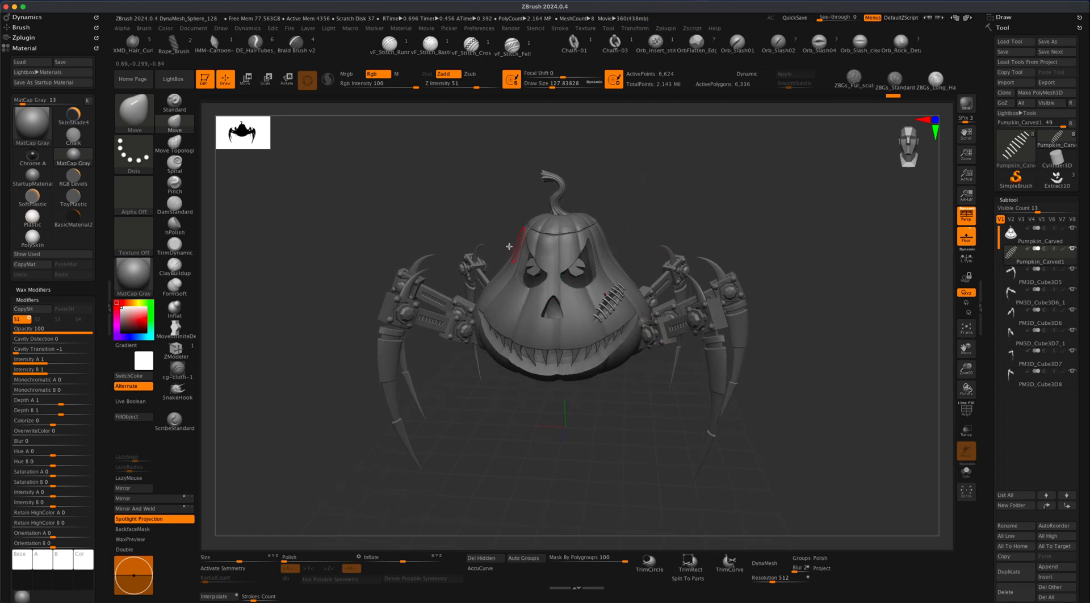
pyautogui.moveTo(678, 169); pyautogui.dragTo(720, 262)
pyautogui.moveTo(650, 231); pyautogui.dragTo(681, 209)
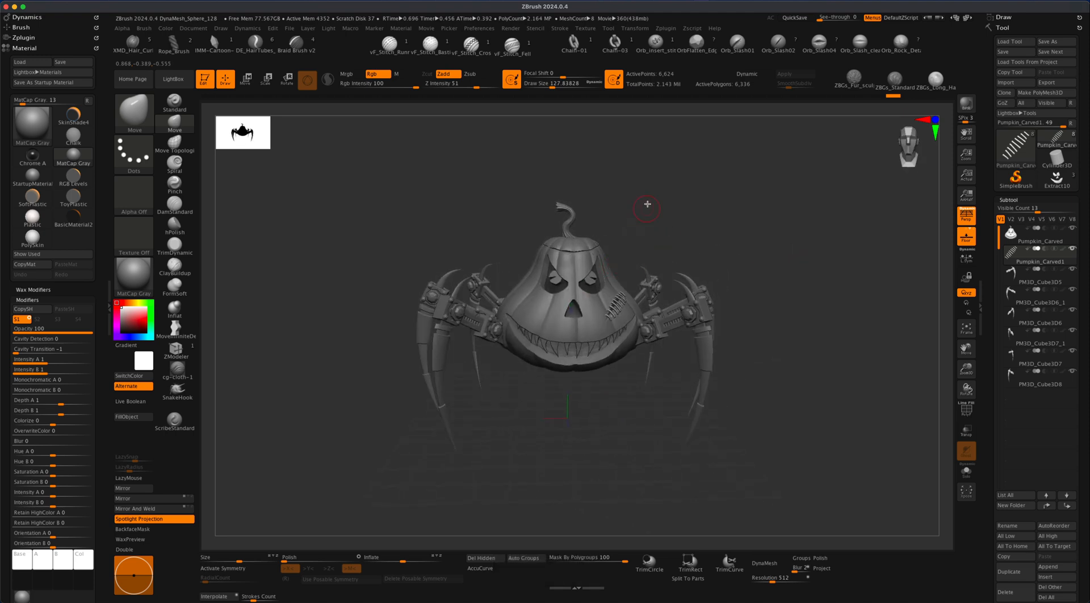
pyautogui.moveTo(643, 214); pyautogui.dragTo(681, 233)
pyautogui.moveTo(600, 410); pyautogui.dragTo(571, 364)
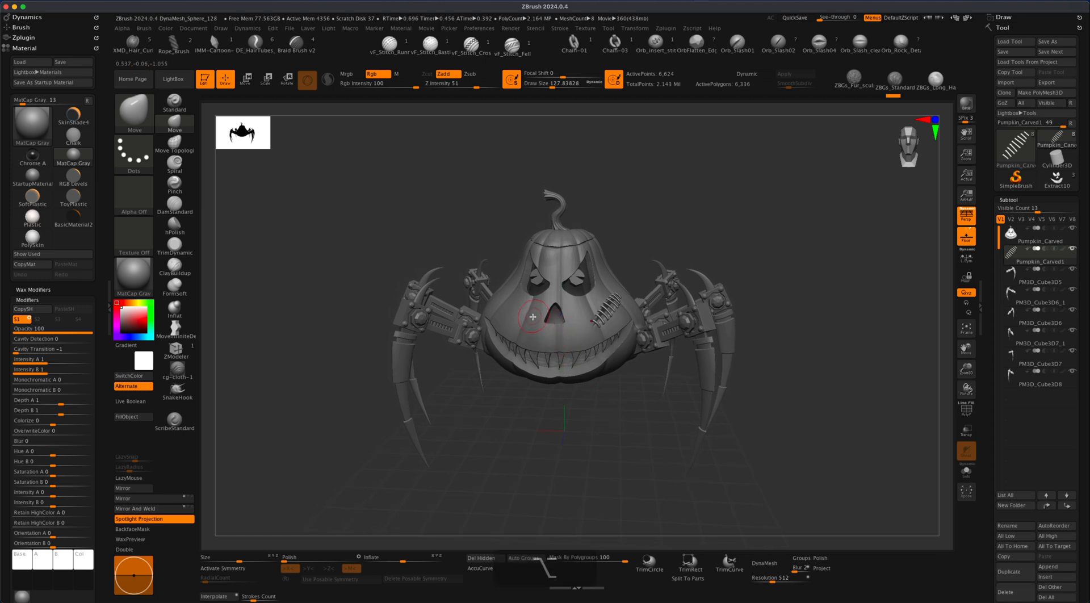
pyautogui.press('alt')
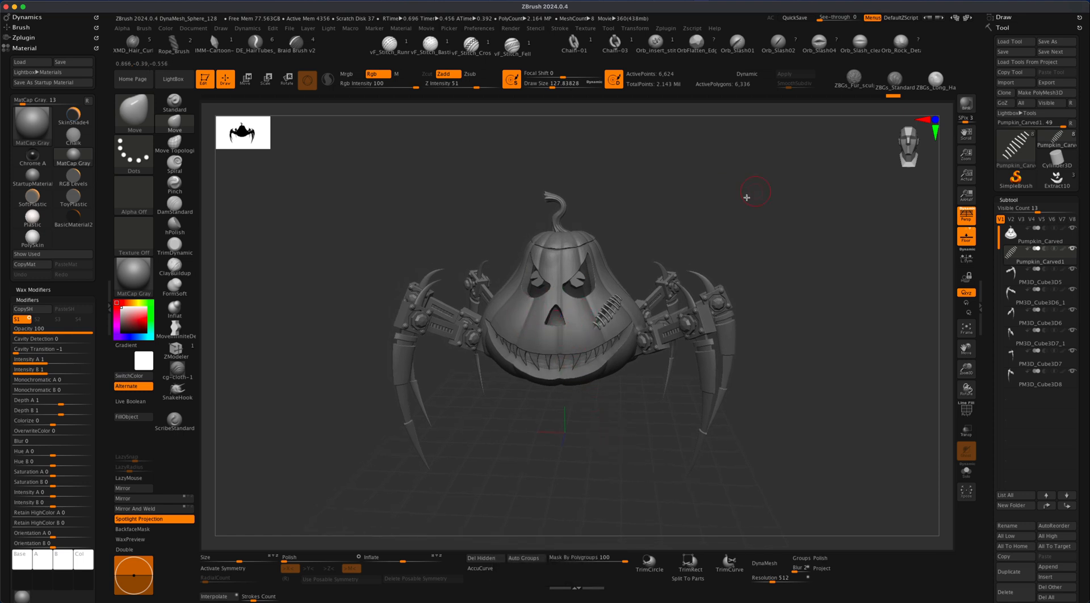
pyautogui.keyDown('alt'); pyautogui.moveTo(628, 412); pyautogui.dragTo(616, 414); pyautogui.keyUp('alt')
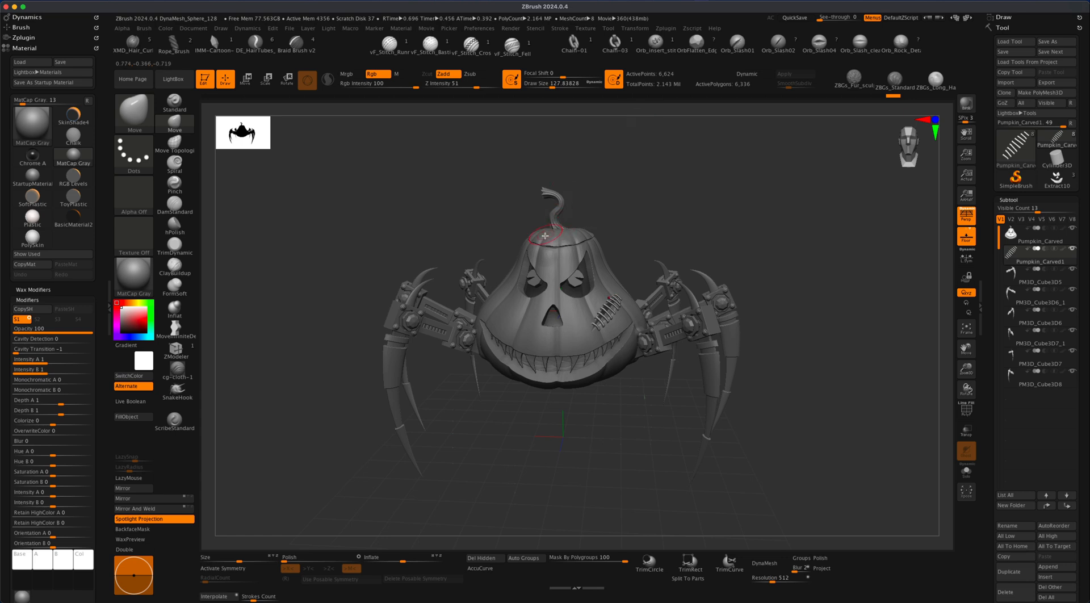
pyautogui.keyDown('alt'); pyautogui.moveTo(647, 241); pyautogui.dragTo(795, 384); pyautogui.keyUp('alt')
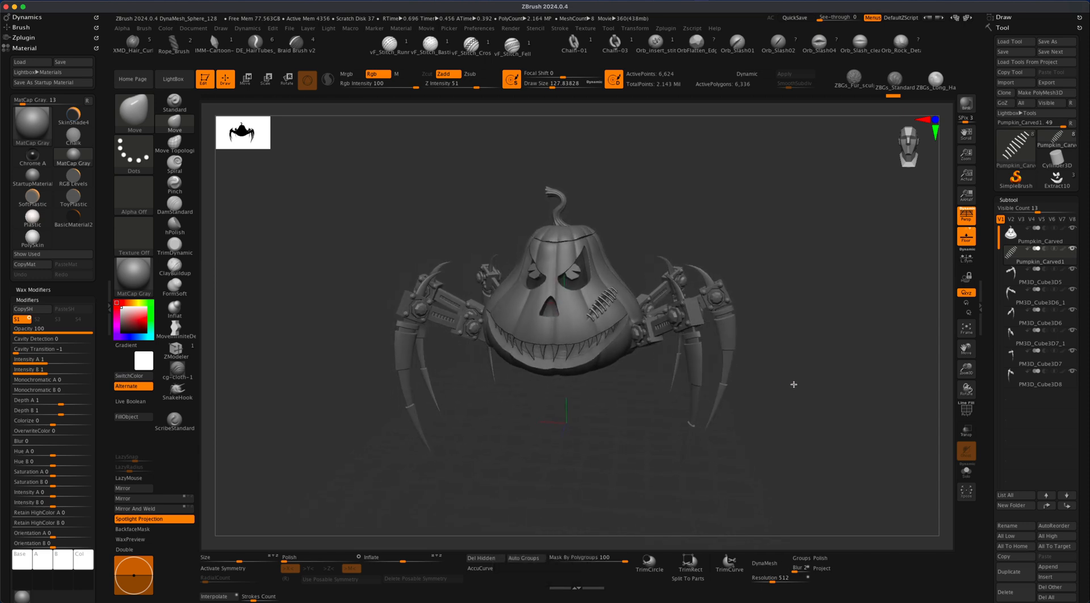
pyautogui.press('alt')
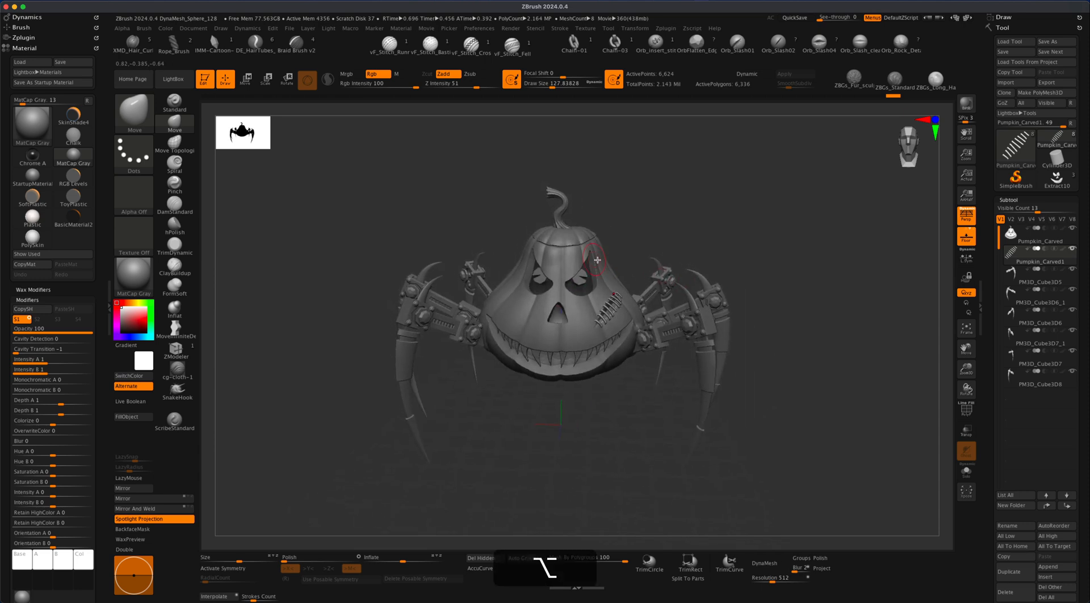
pyautogui.moveTo(624, 248)
pyautogui.mouseDown()
pyautogui.moveTo(686, 223)
pyautogui.moveTo(708, 239)
pyautogui.mouseUp()
pyautogui.press('alt')
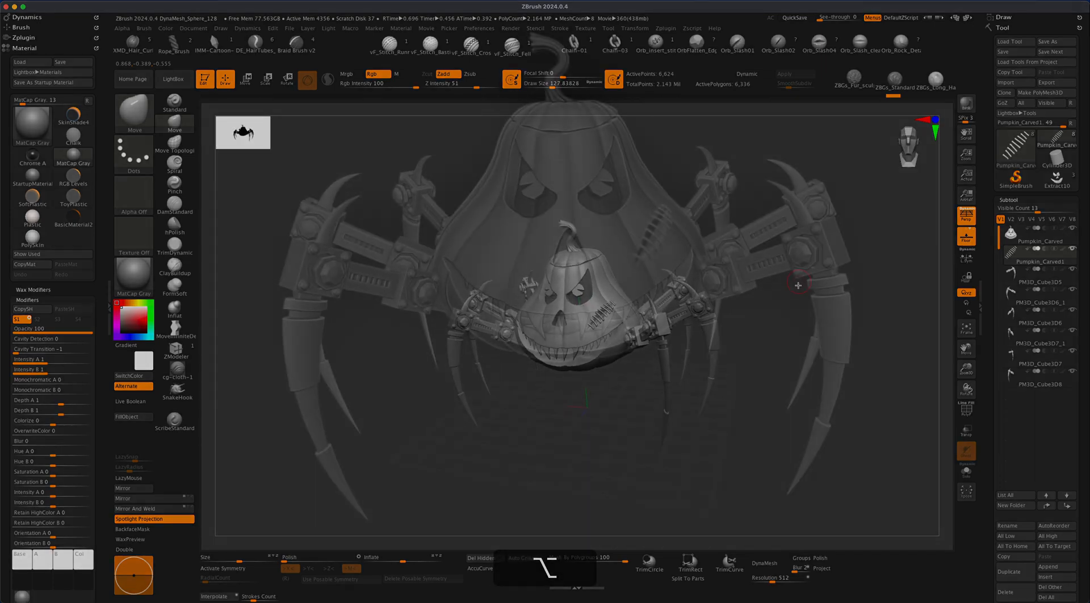